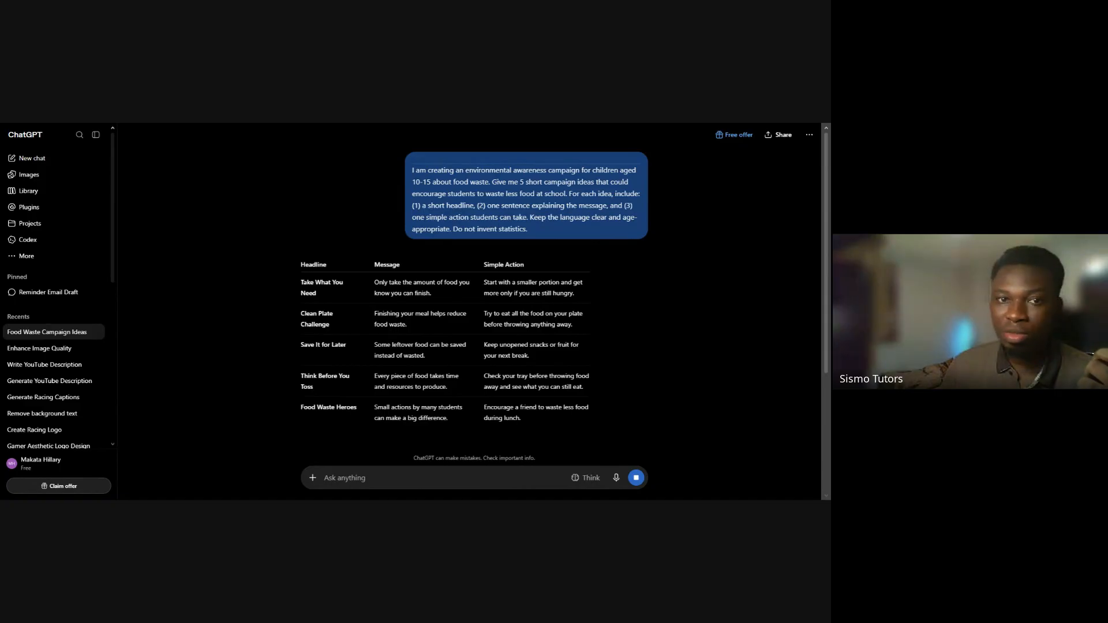
Compare the improved prompt on slide 8 of the bootcamp deck with the column headings of ChatGPT's campaign ideas table
key("ctrl+Tab")
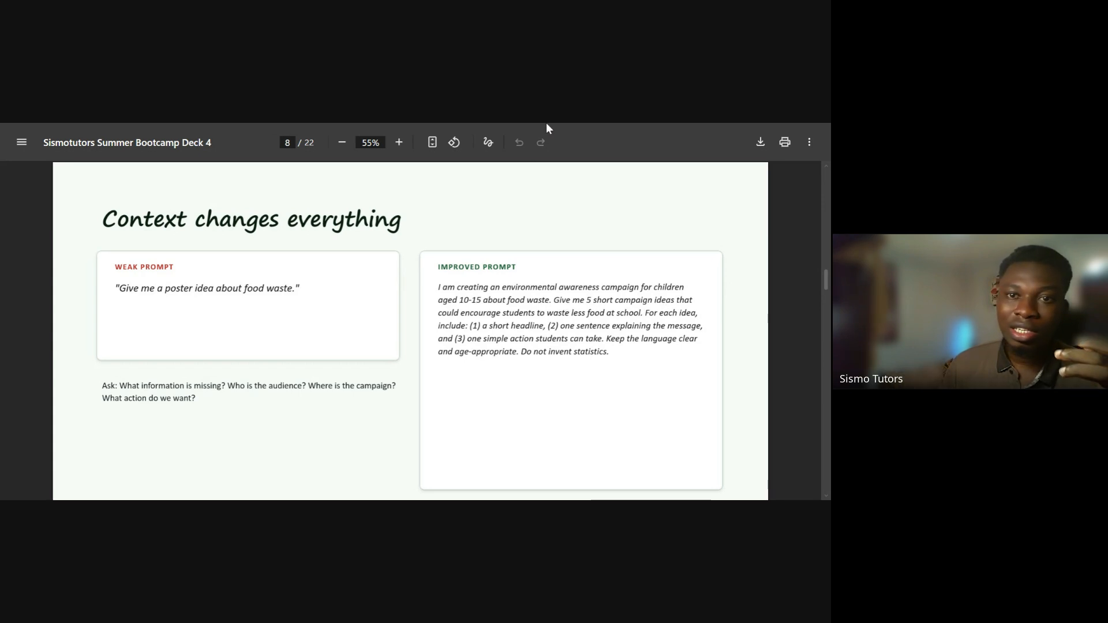
key("ctrl+Tab")
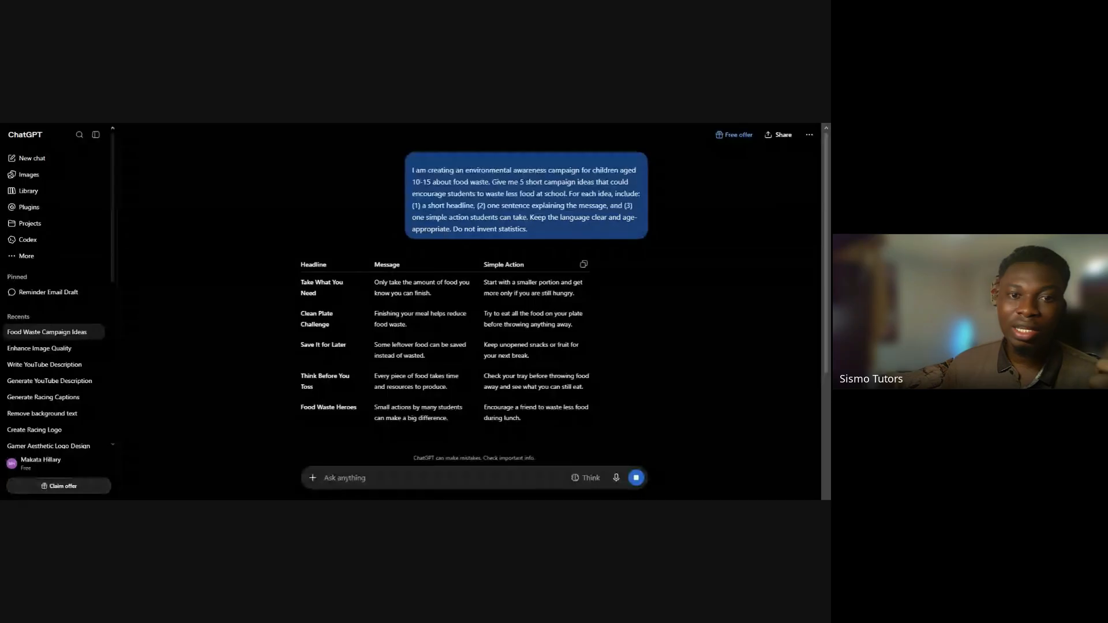
double_click(387, 265)
triple_click(503, 264)
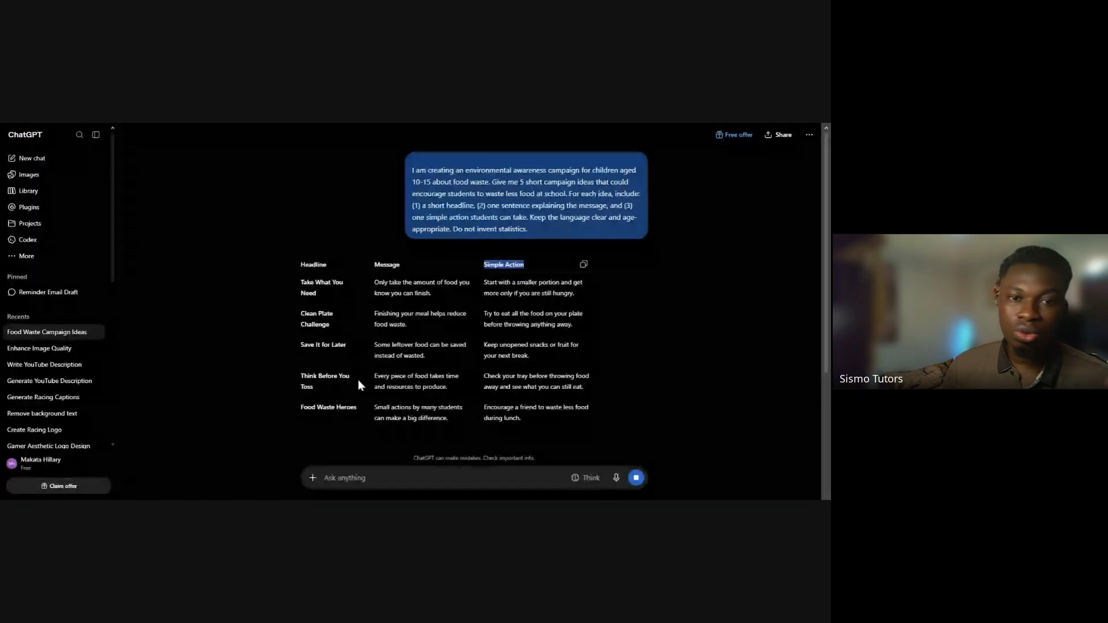
Read the headline, message and simple action of the "Take What You Need" and "Clean Plate Challenge" ideas
triple_click(312, 286)
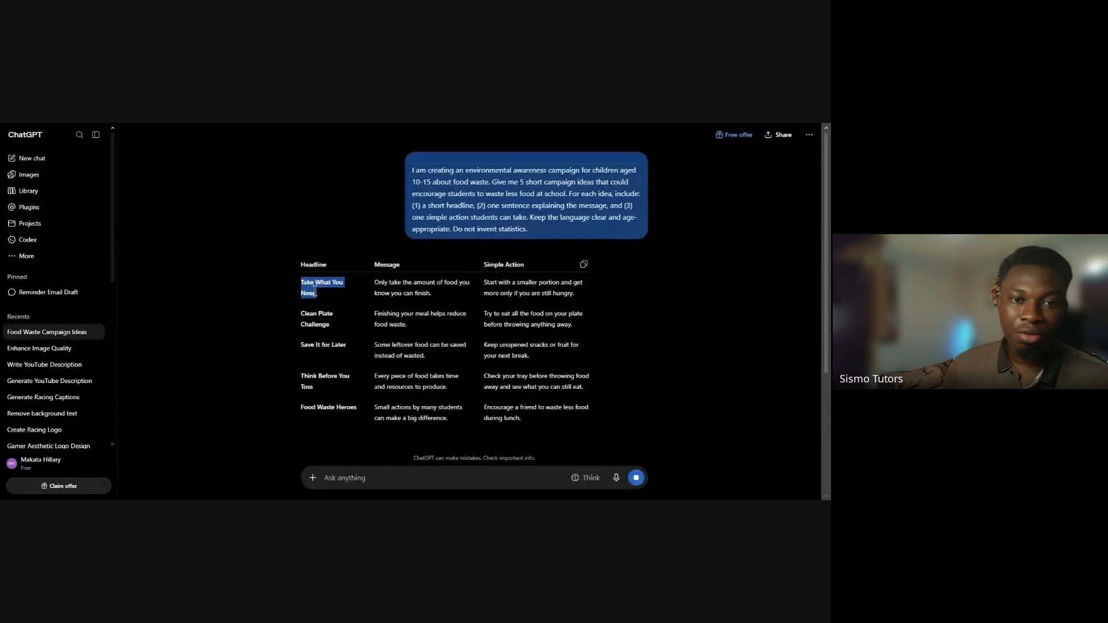
triple_click(401, 290)
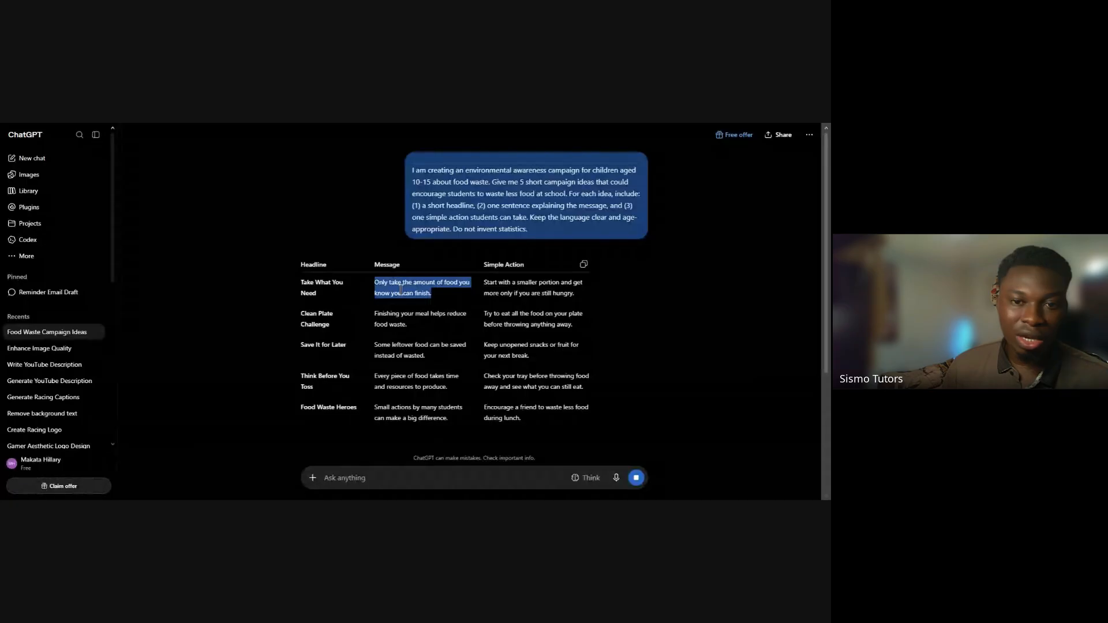
triple_click(504, 288)
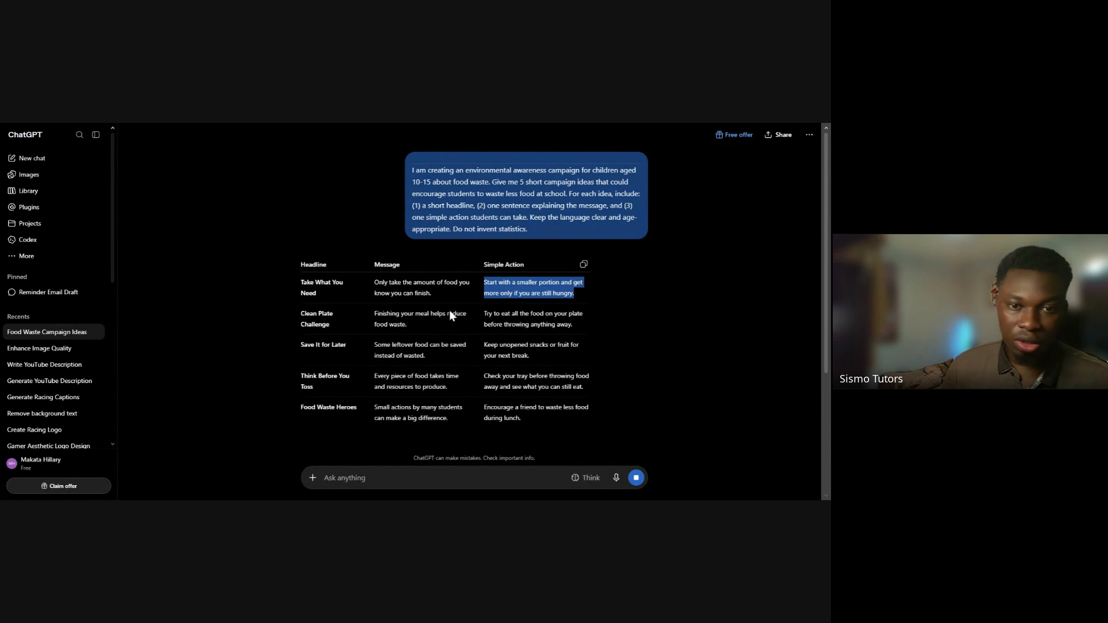
triple_click(323, 323)
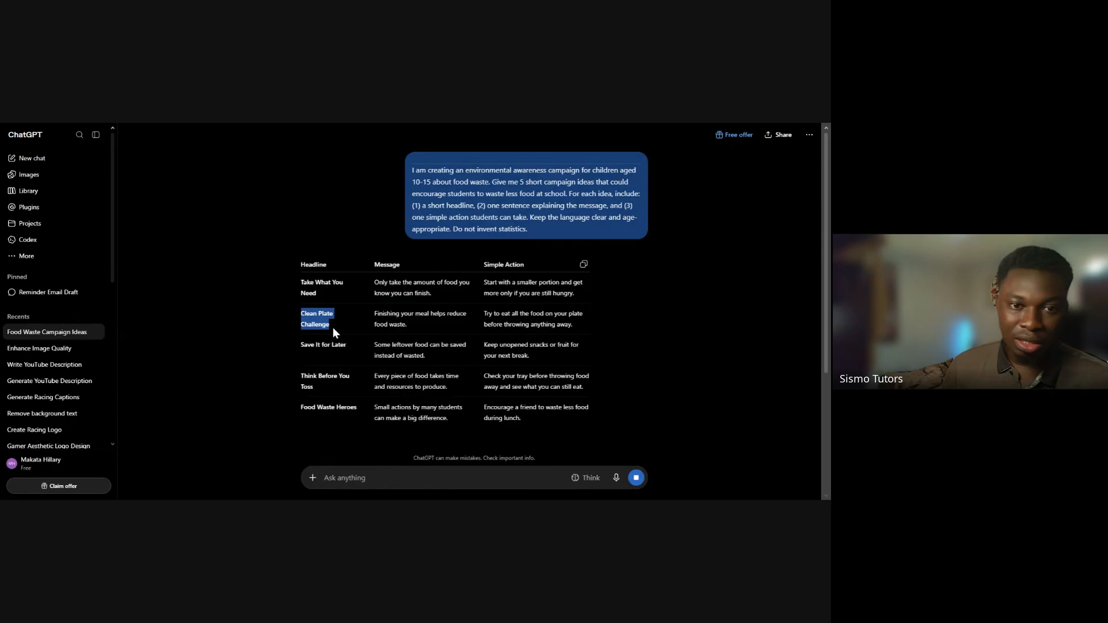
left_click(332, 327)
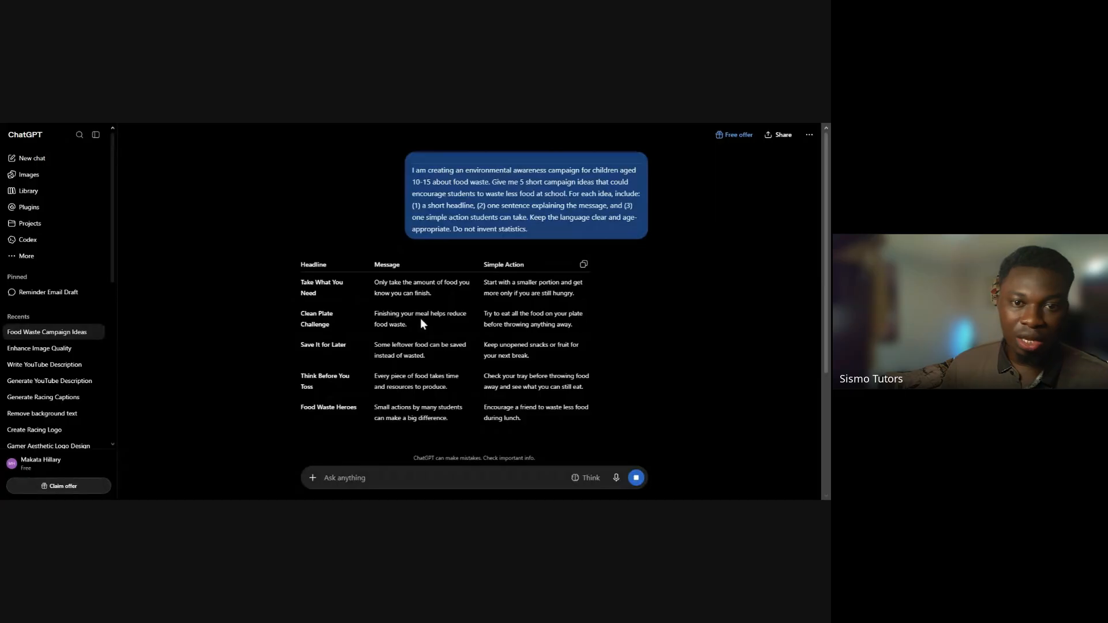
triple_click(385, 325)
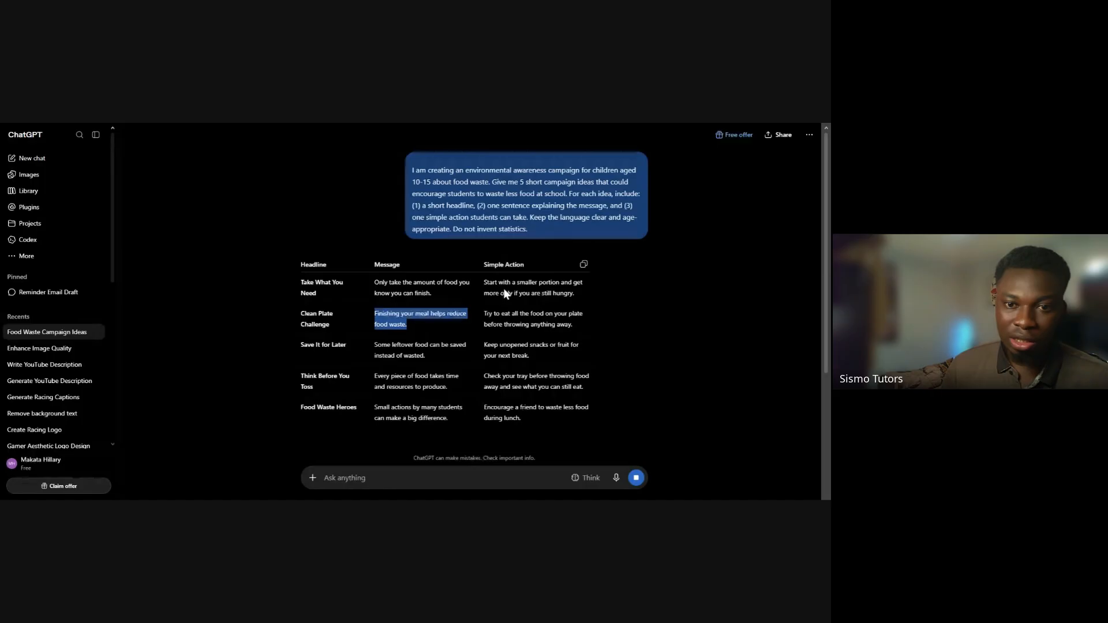
triple_click(491, 318)
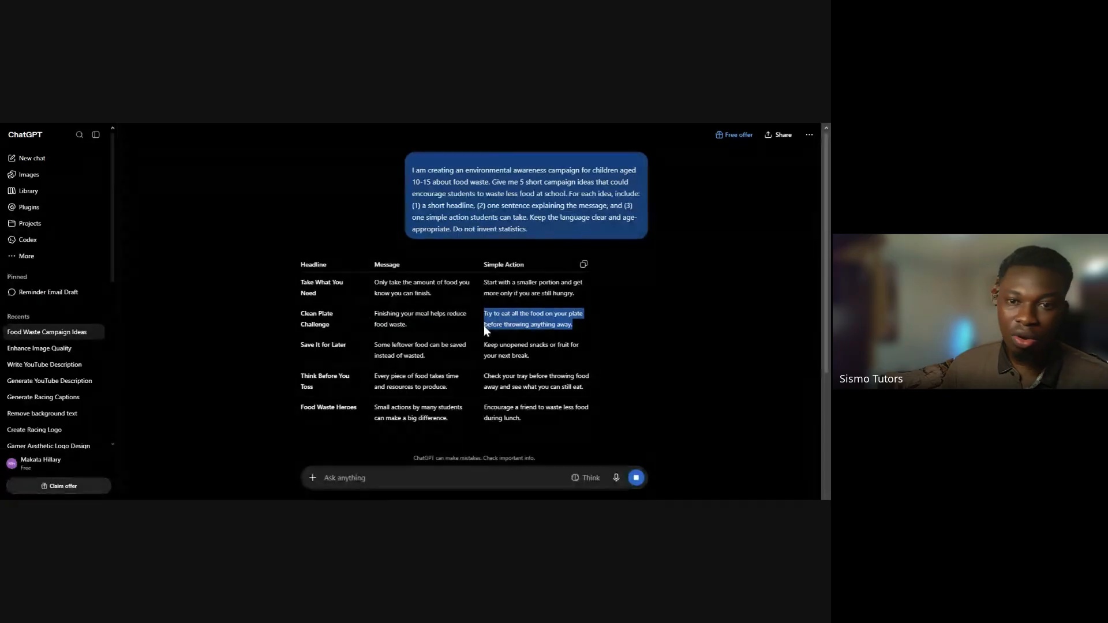
Read the headline, message and simple action of the "Save It for Later" campaign idea
triple_click(336, 353)
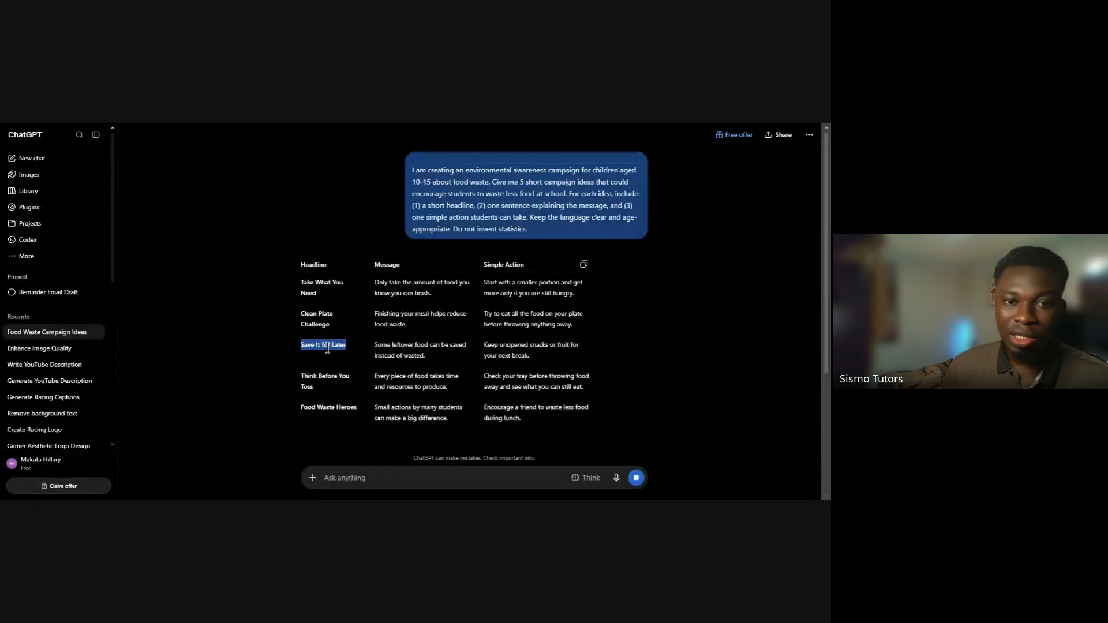
double_click(398, 346)
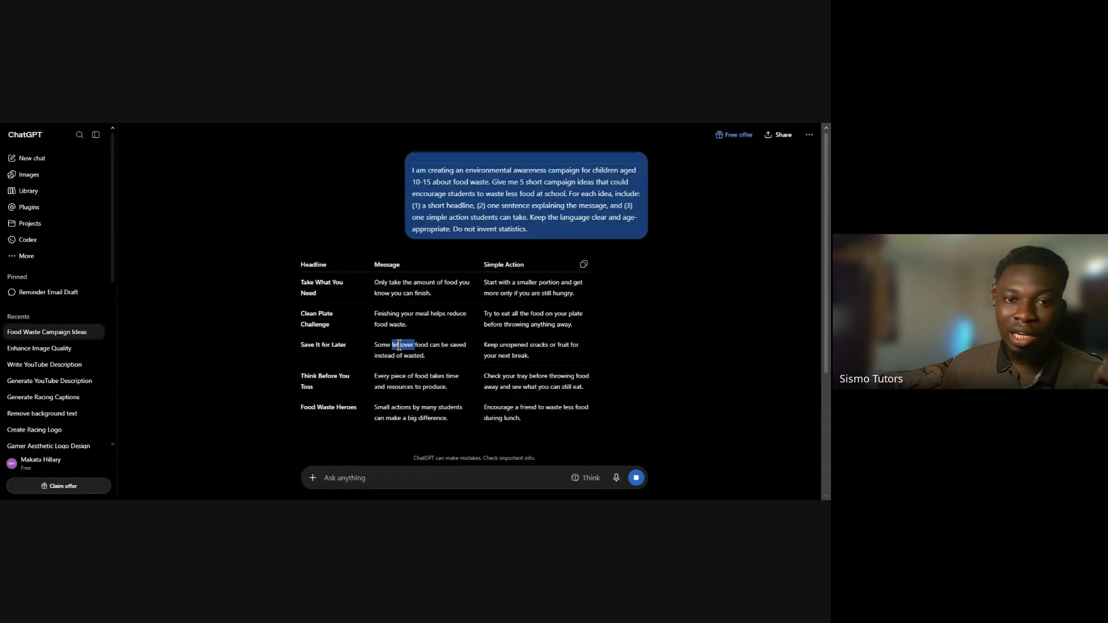
triple_click(399, 345)
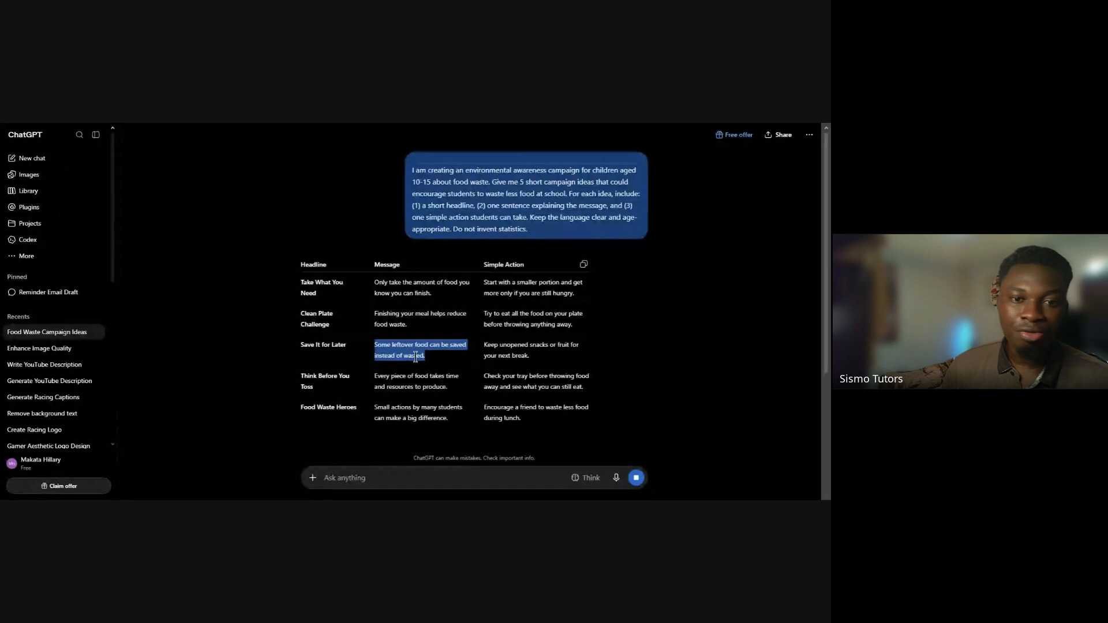
left_click(492, 346)
triple_click(494, 346)
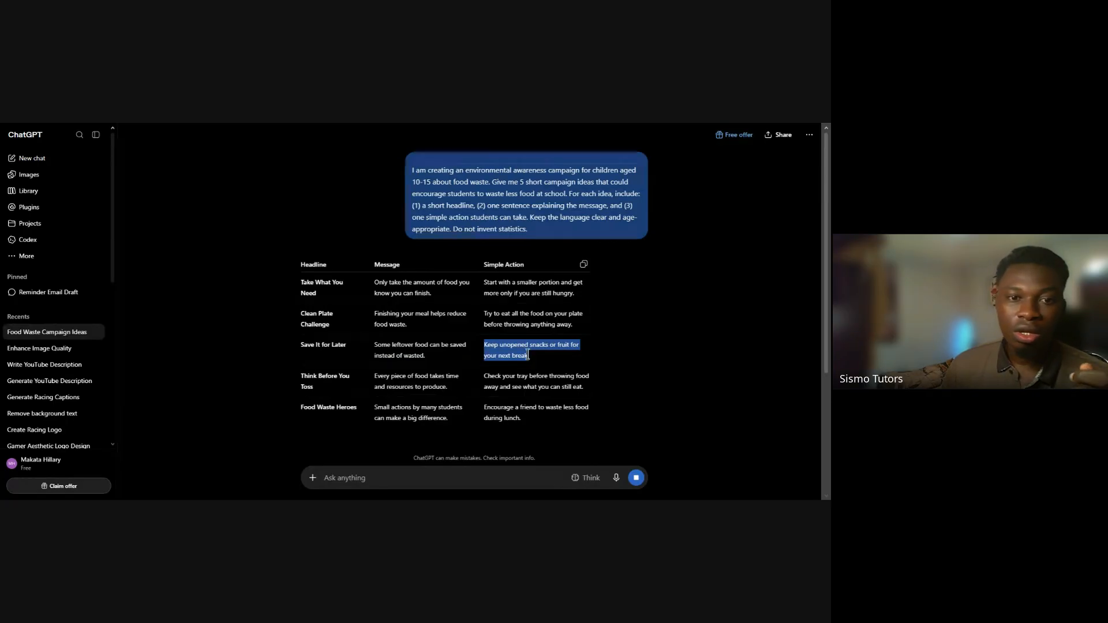
left_click(528, 355)
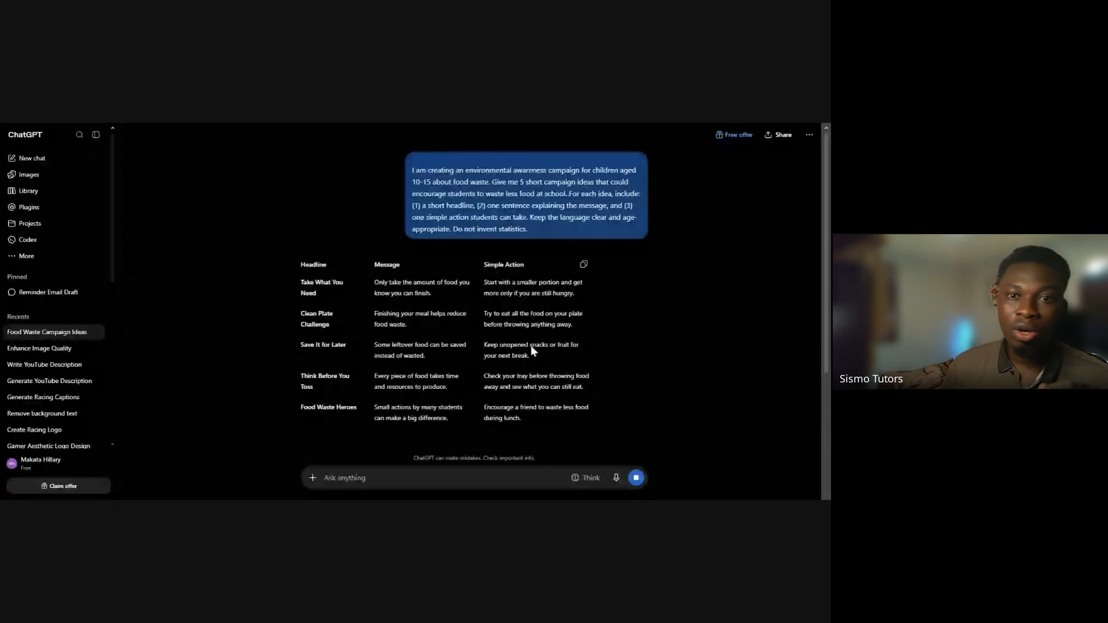
Compare the submitted prompt with the generated table, focusing on the words "food waste" in the prompt
triple_click(449, 192)
left_click(448, 186)
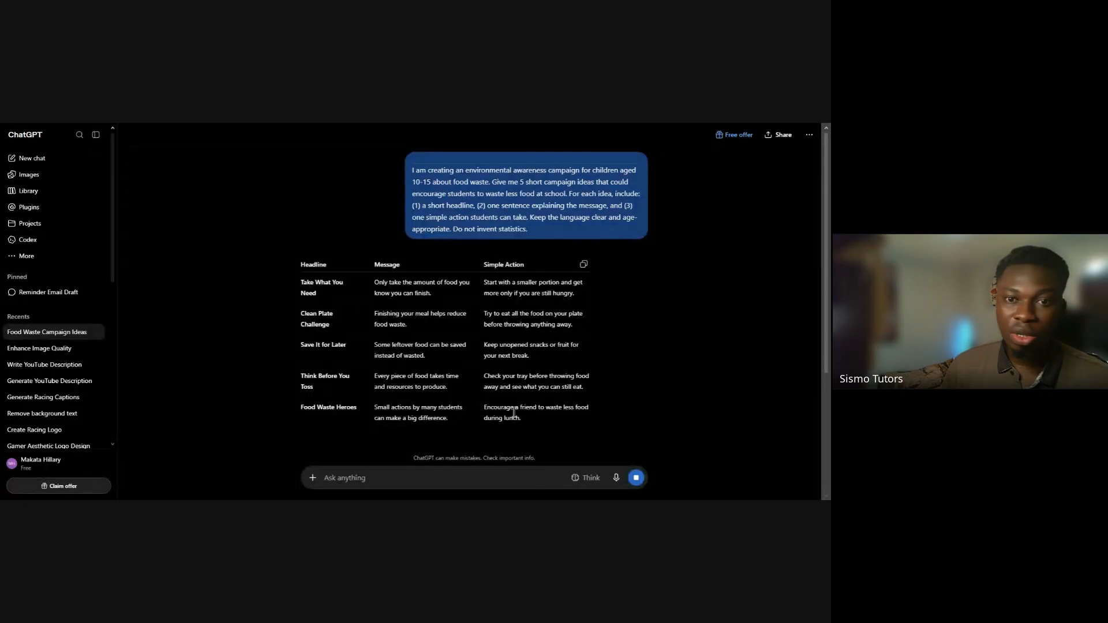
triple_click(540, 193)
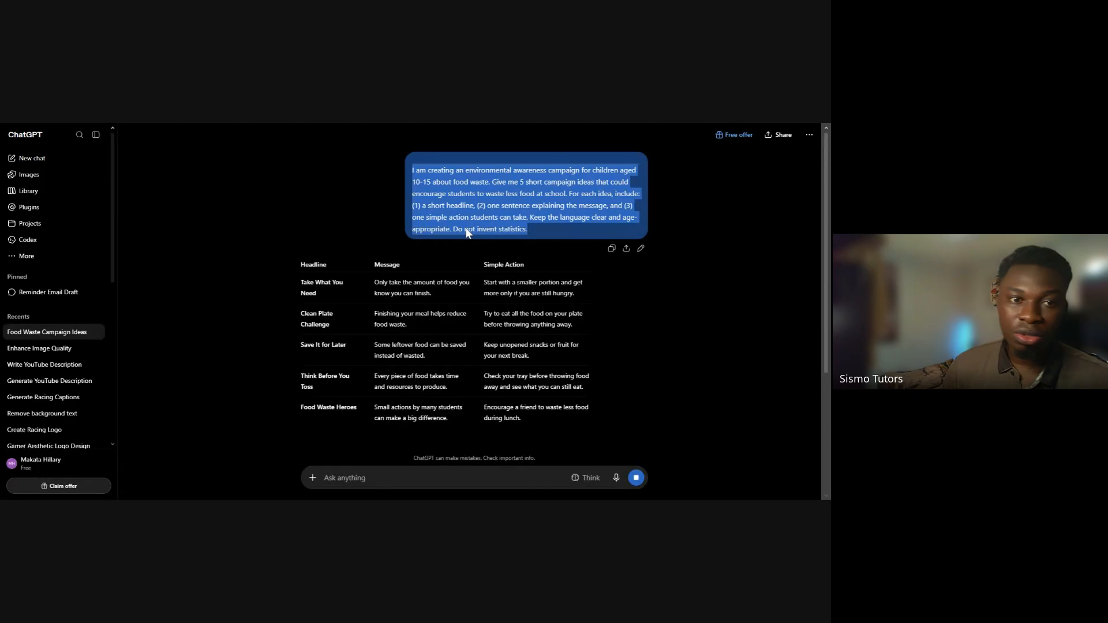
left_click_drag(276, 252, 593, 435)
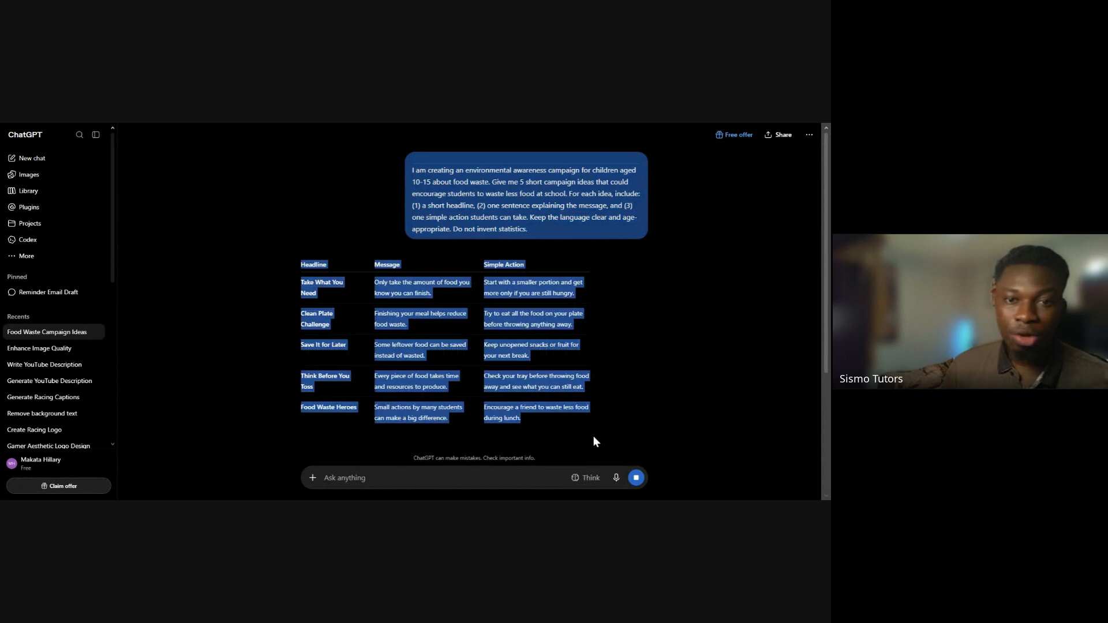
left_click(655, 358)
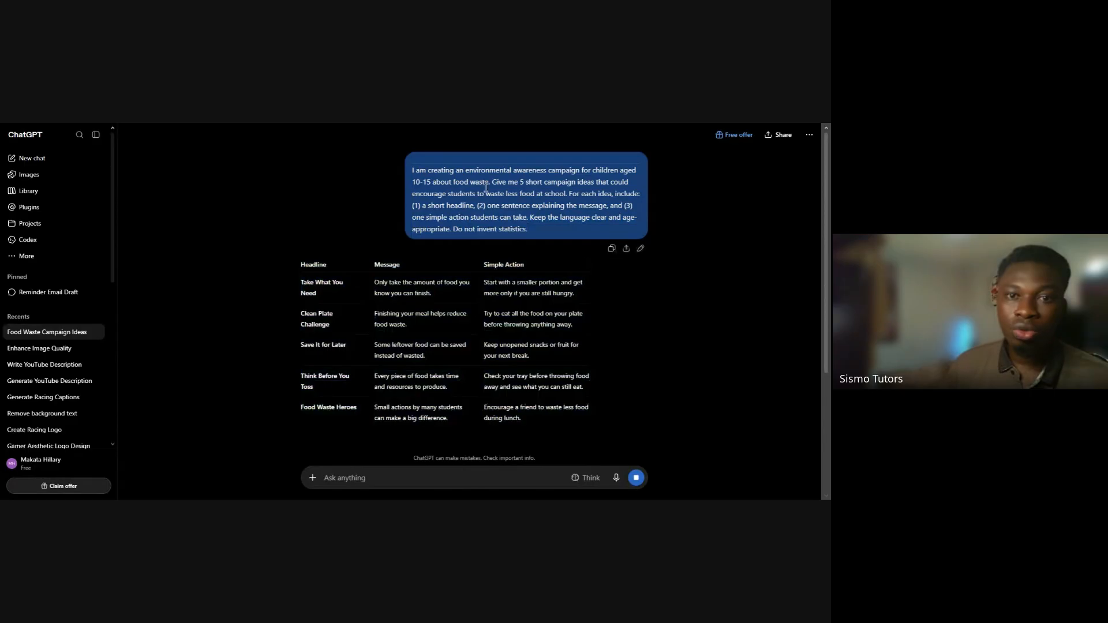
left_click_drag(490, 183, 435, 183)
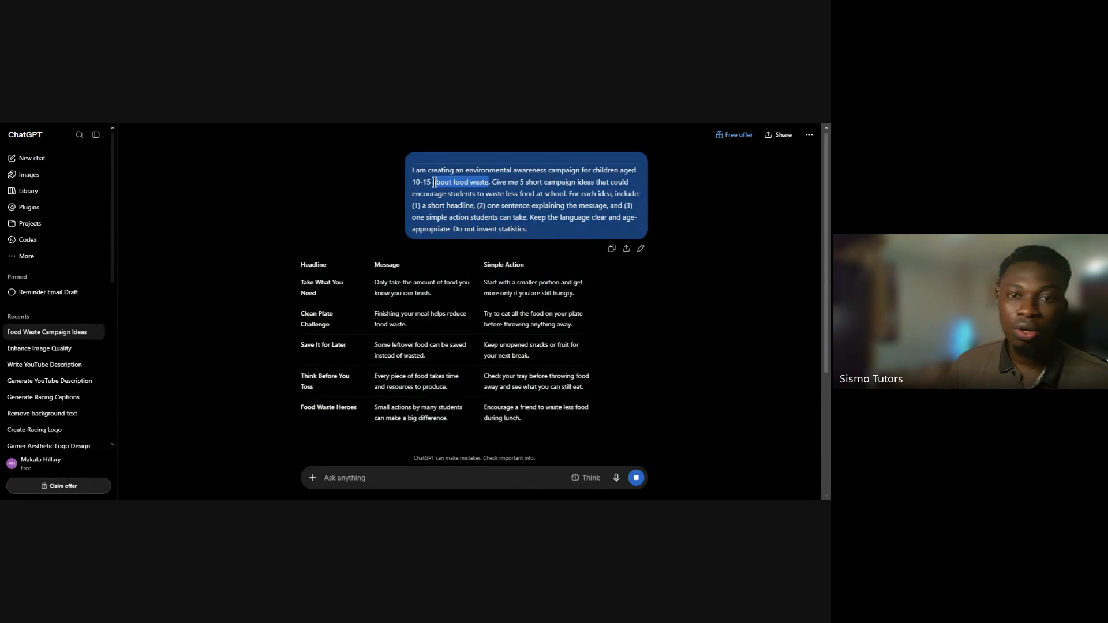
left_click(460, 182)
left_click_drag(489, 183, 454, 183)
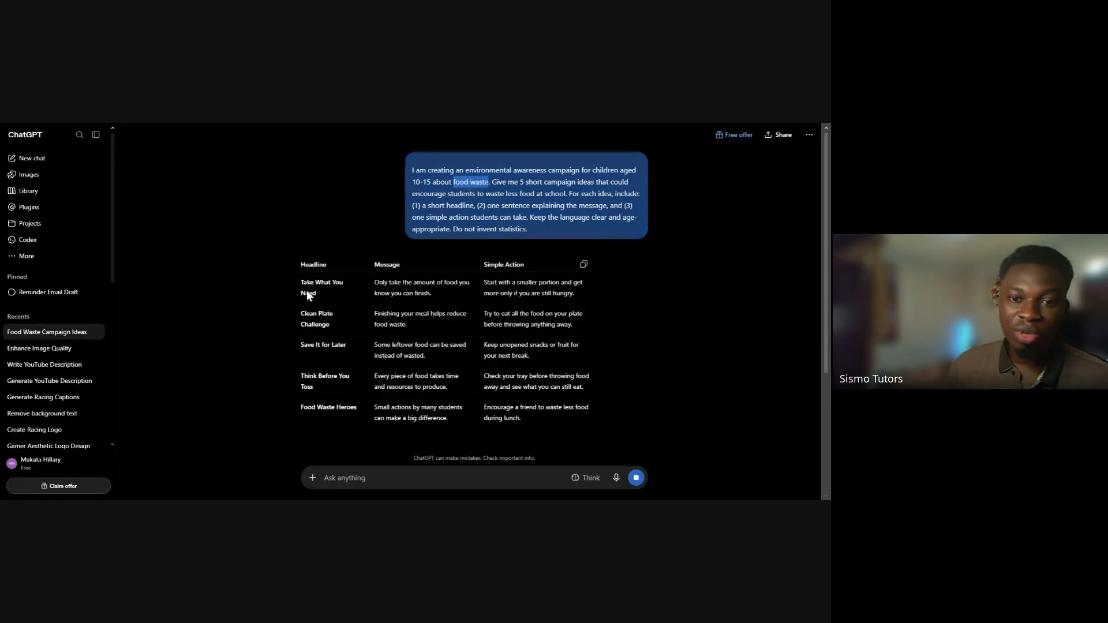
Review the complete table of five campaign ideas, from the column headings to the "Food Waste Heroes" row
left_click_drag(307, 290, 576, 423)
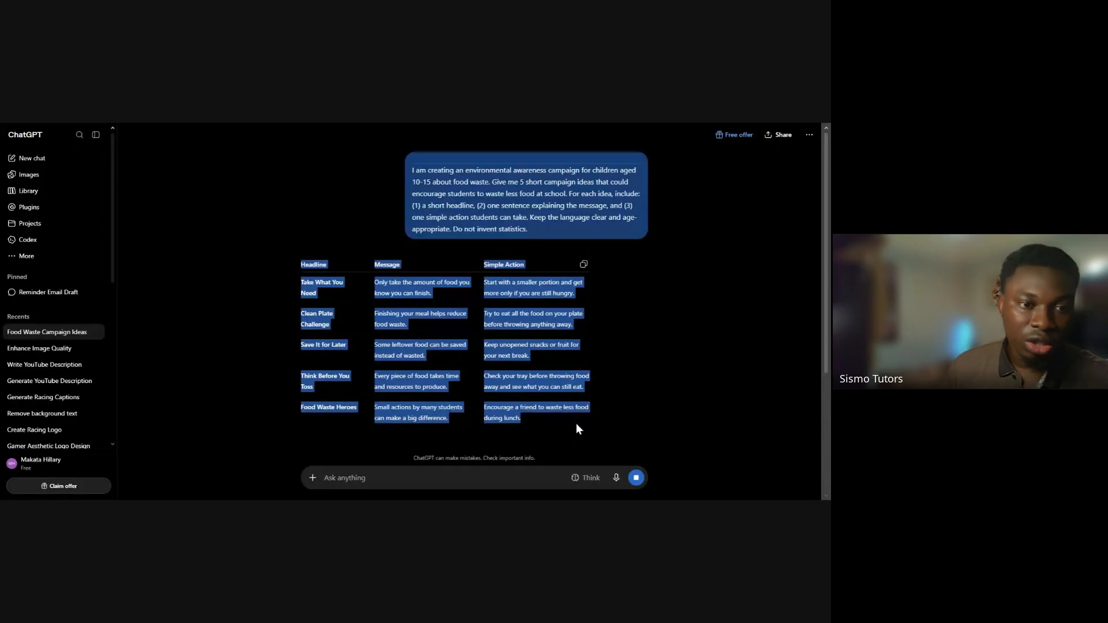
left_click(576, 423)
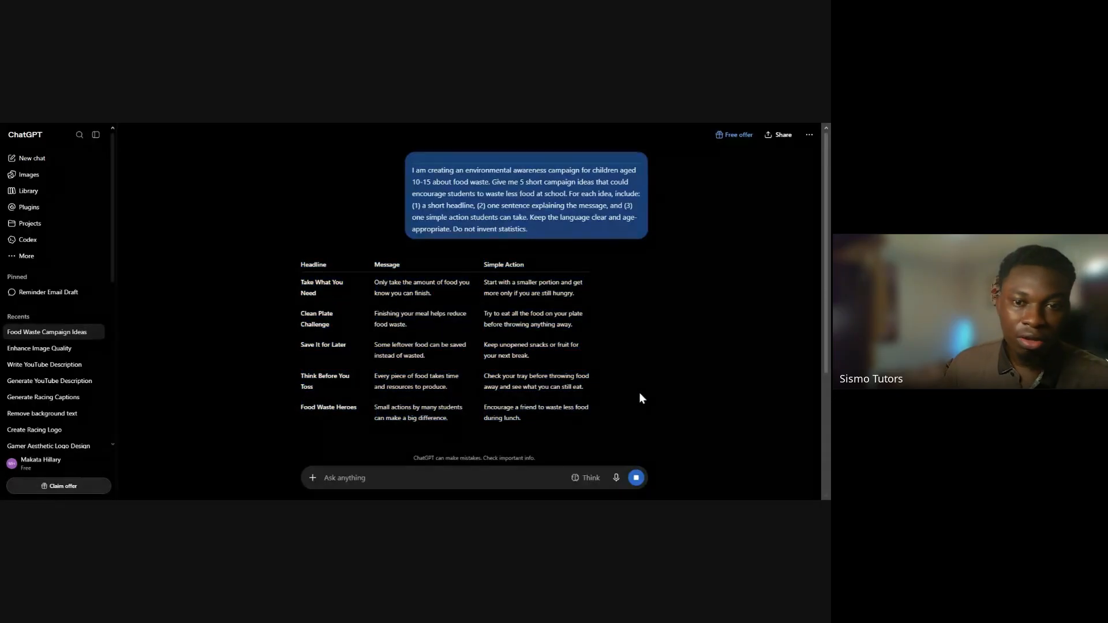
left_click_drag(294, 281, 601, 430)
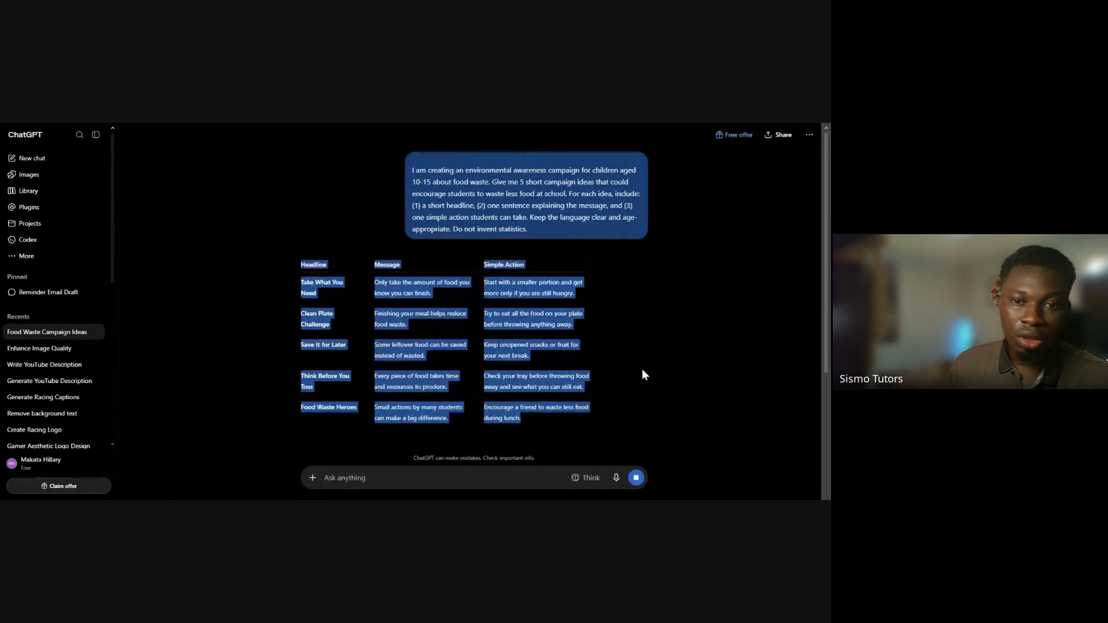
left_click(256, 297)
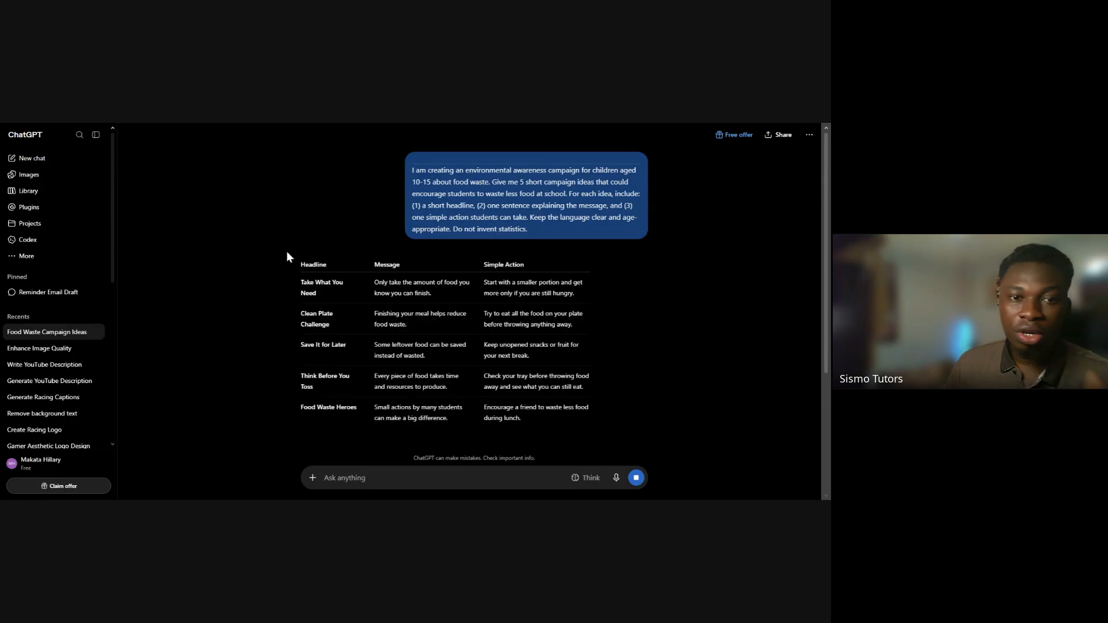
left_click_drag(275, 249, 552, 441)
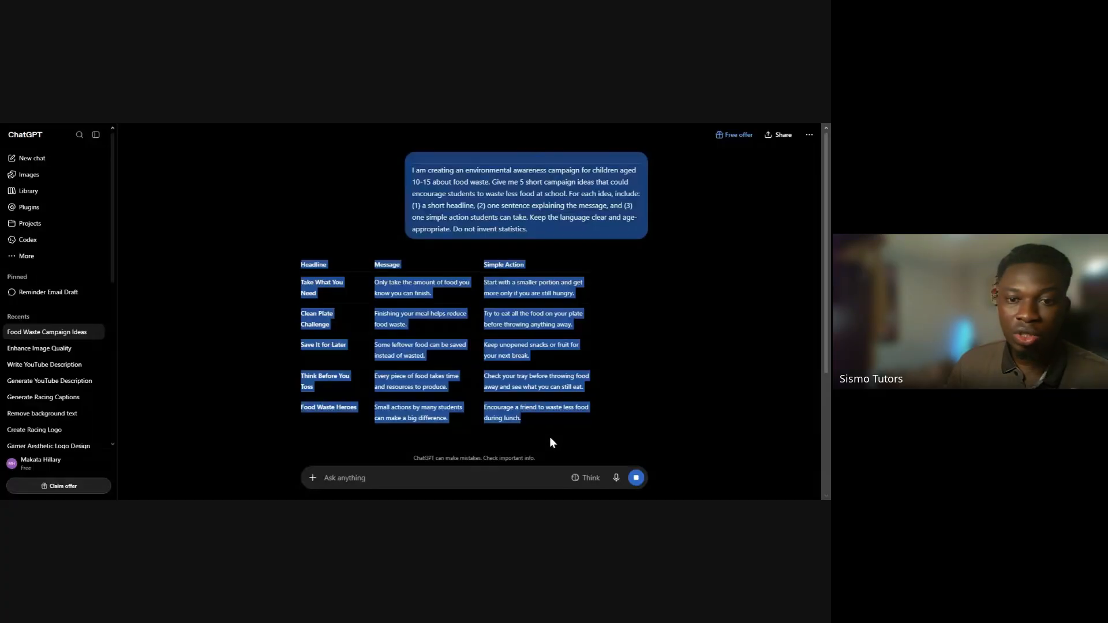
left_click(552, 423)
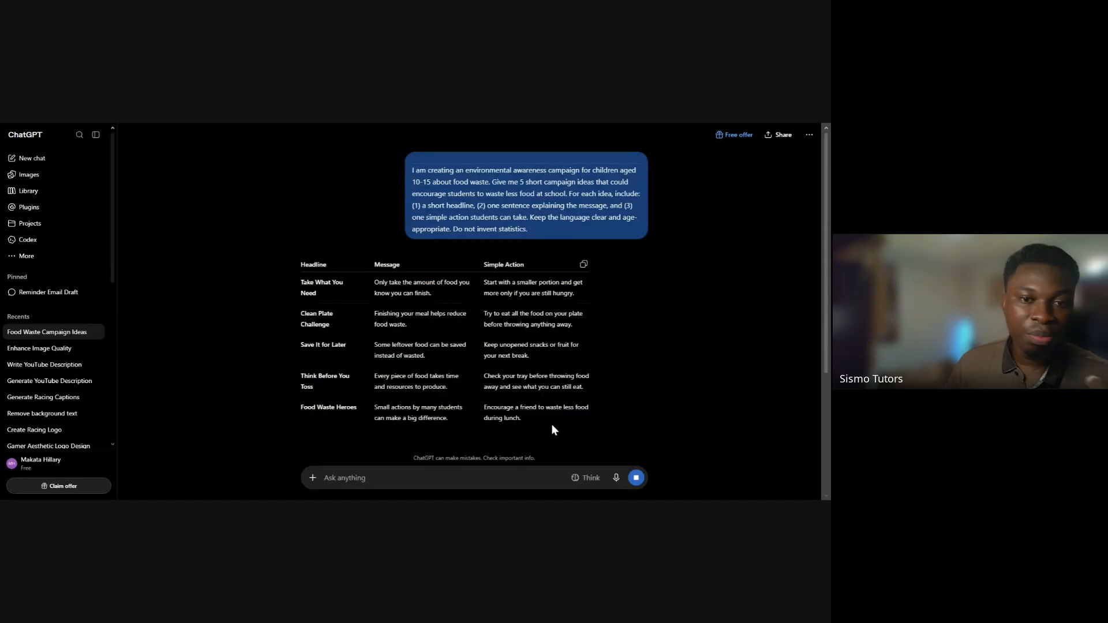
left_click_drag(551, 424, 289, 310)
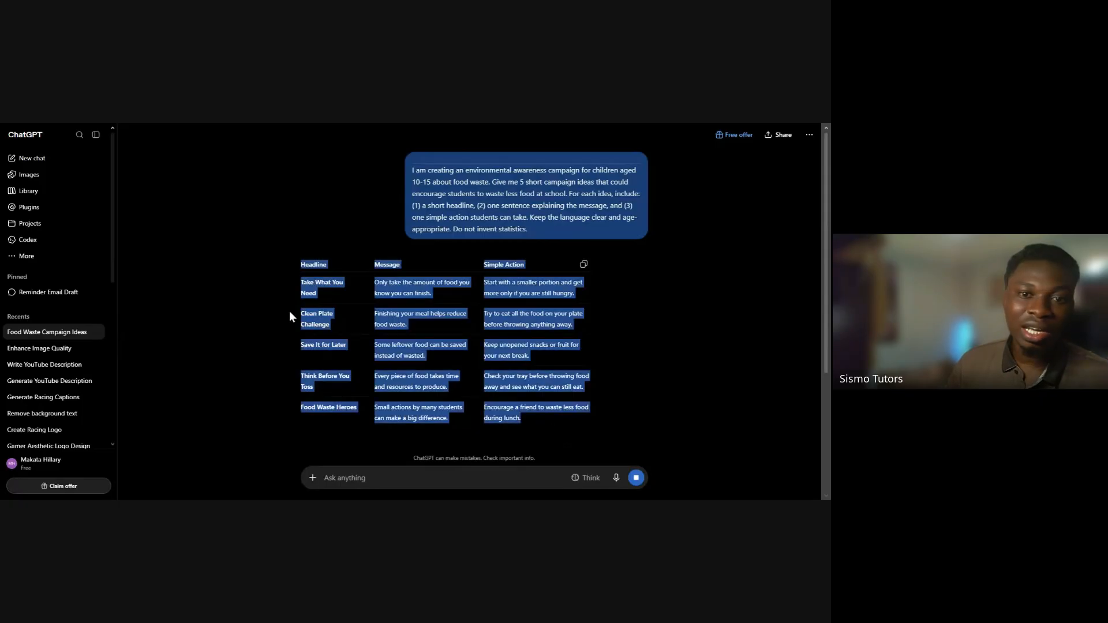
left_click(506, 366)
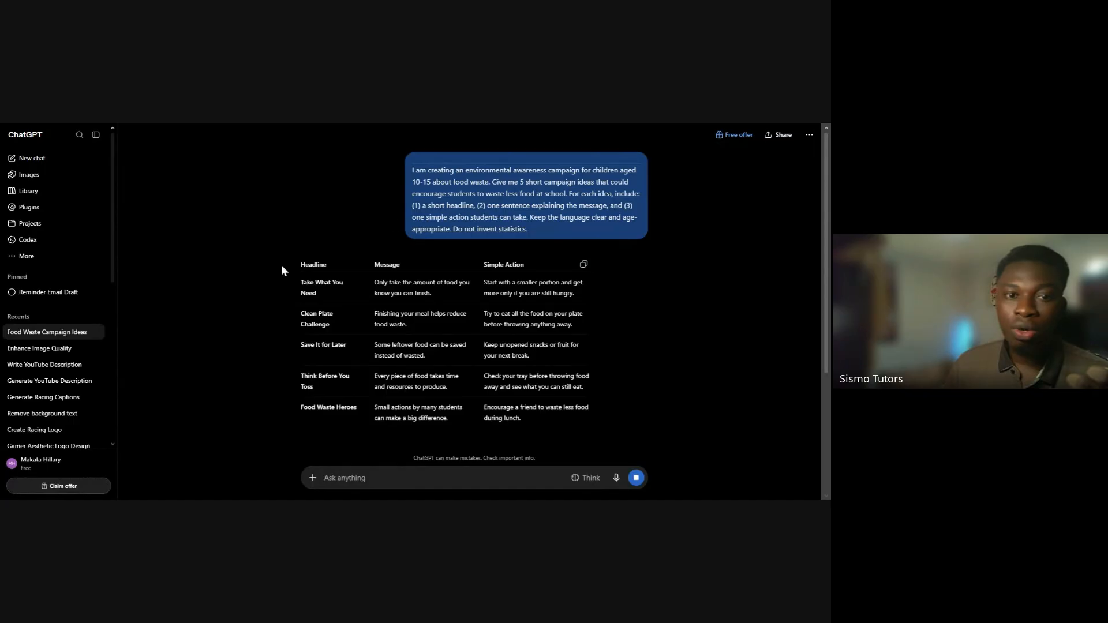
left_click_drag(292, 247, 574, 432)
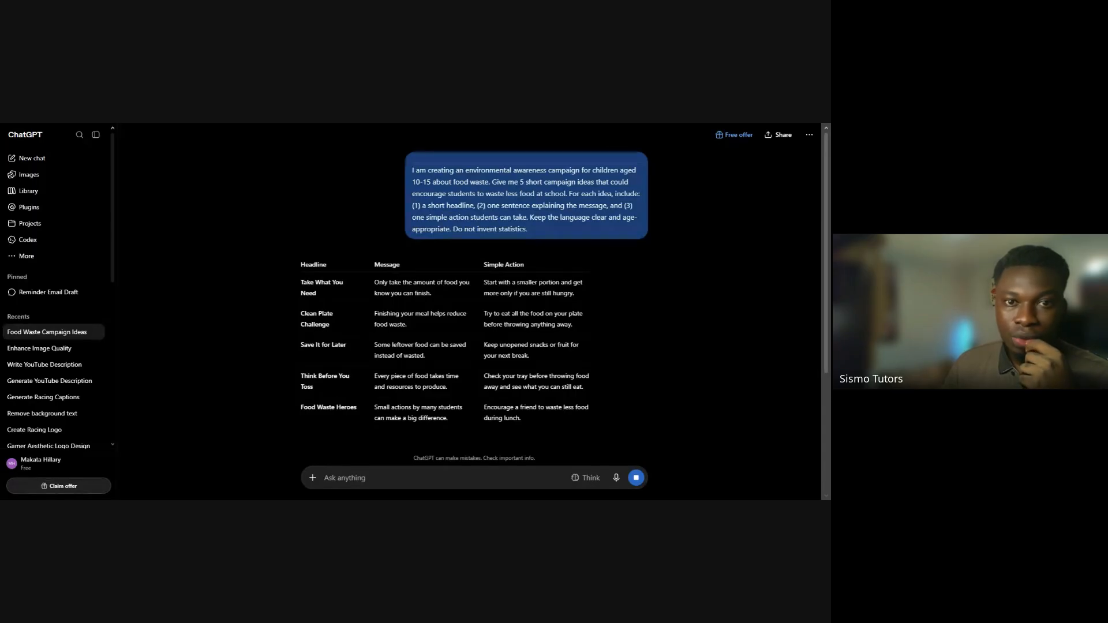
Switch to the Sismotutors Summer Bootcamp Deck 4 PDF and advance to slide 9, "From idea to visual: Canva prompt"
key("ctrl+Tab")
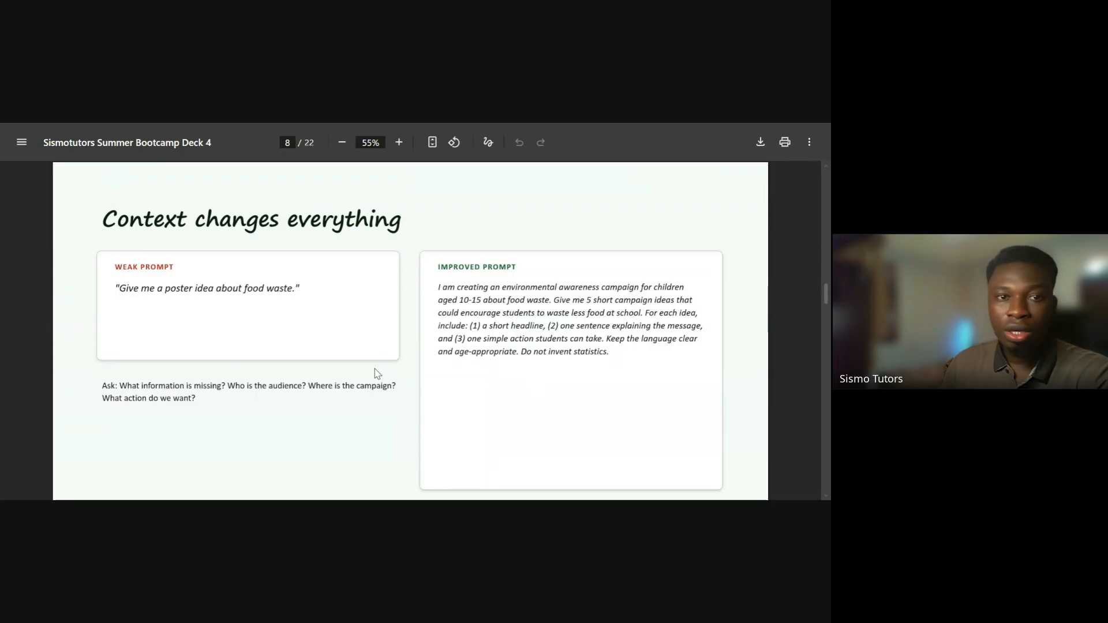
key("Right")
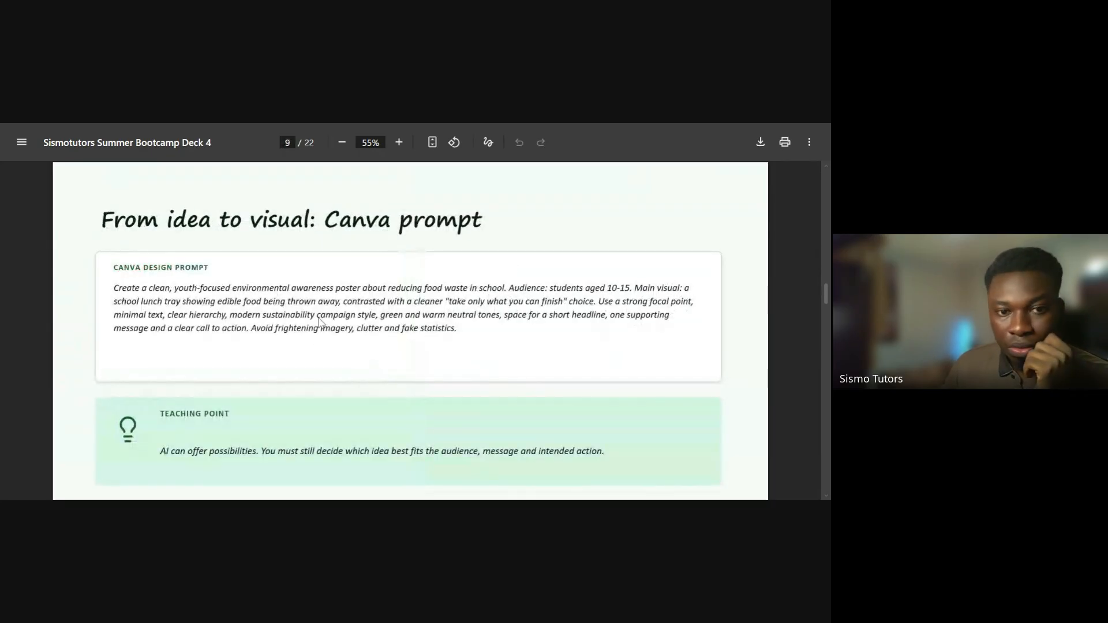
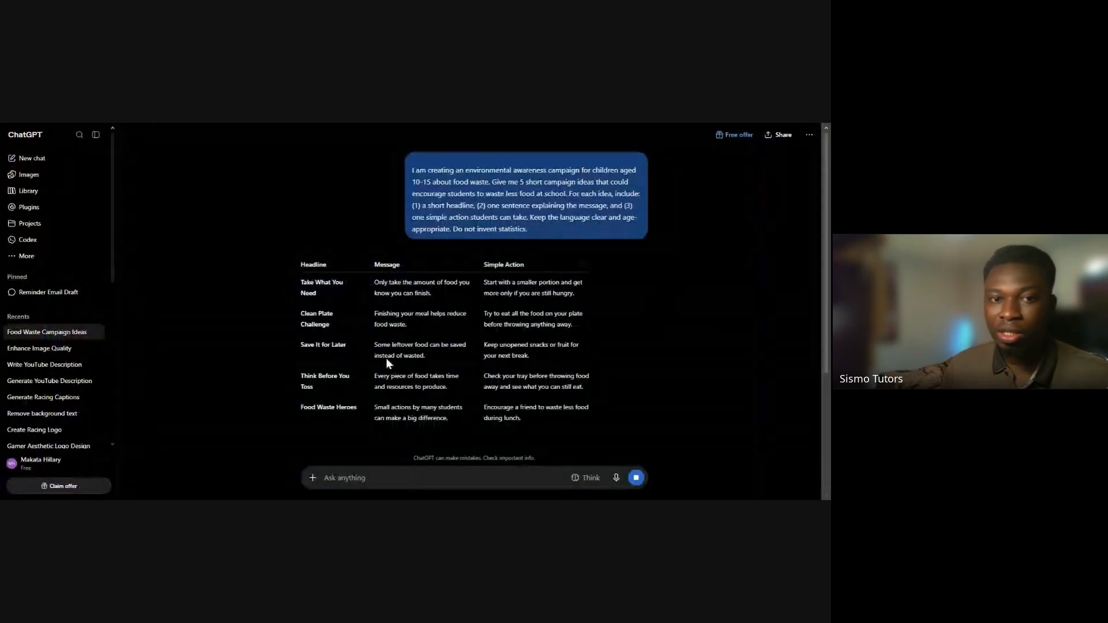
Switch to Canva AI and paste the food waste poster design prompt from slide 9 into the design idea box
left_click_drag(300, 271, 315, 290)
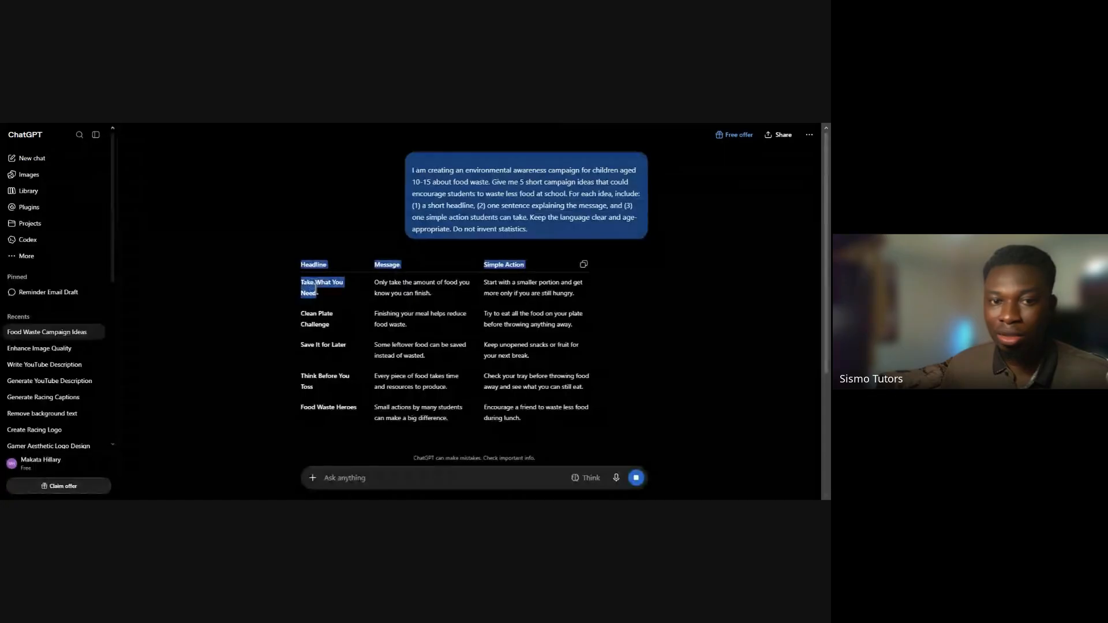
triple_click(304, 293)
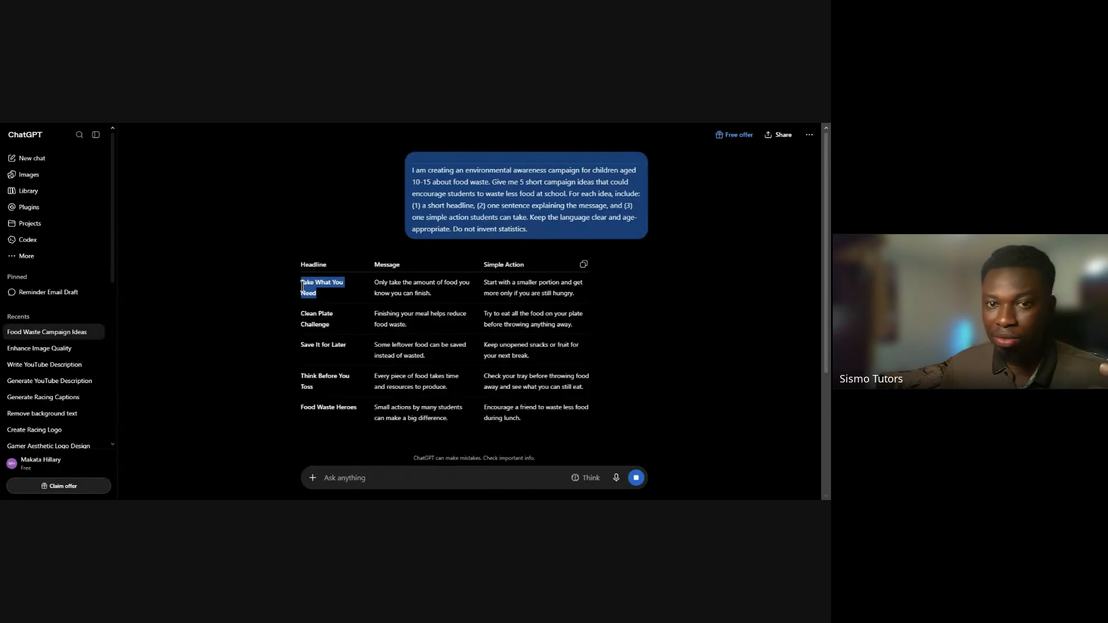
left_click(543, 122)
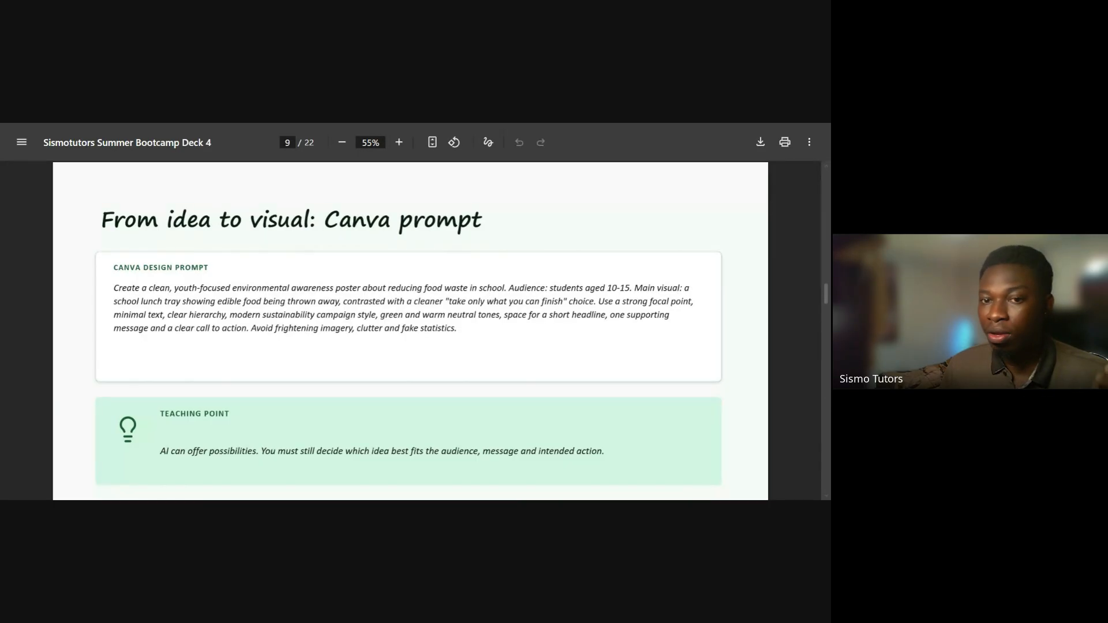
key("ctrl+Tab")
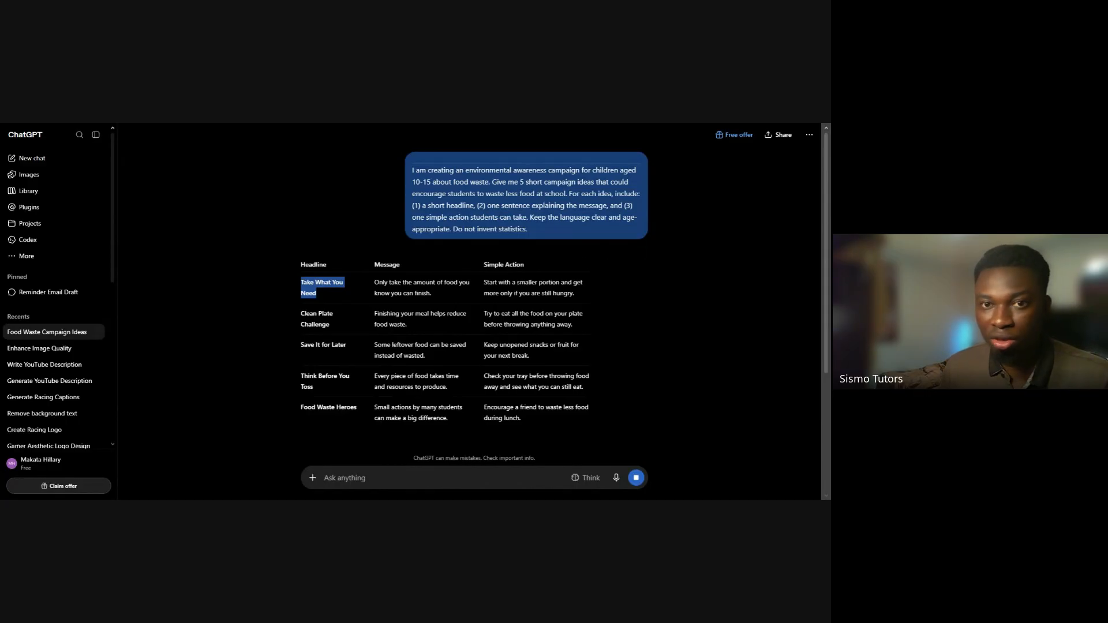
key("ctrl+Tab")
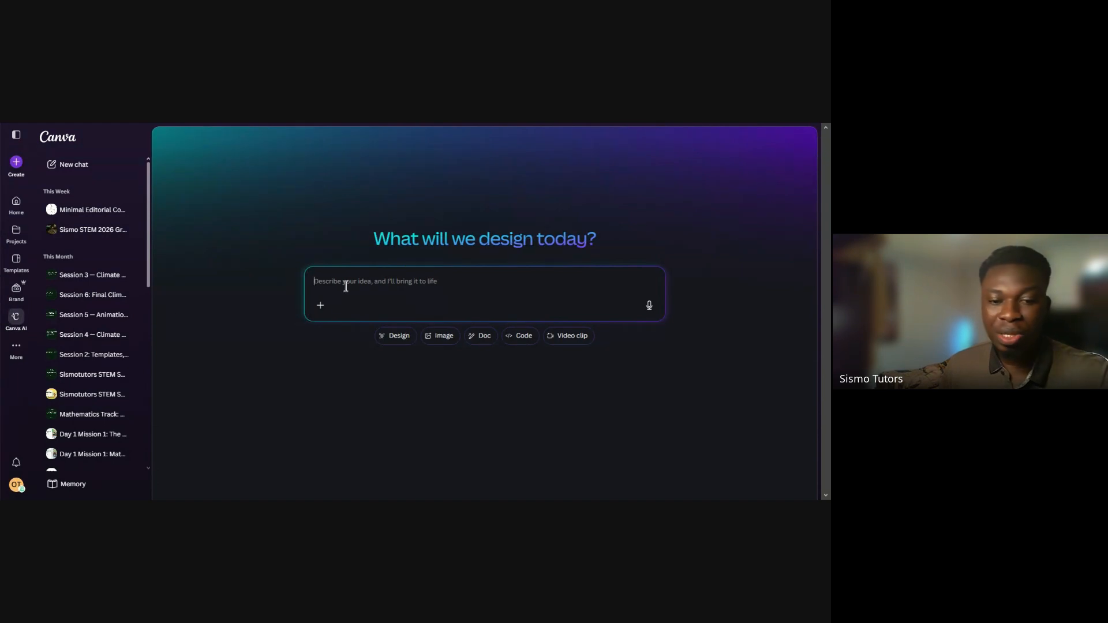
type("Create a clean, youth-focused environmental awareness poster about reducing food waste in school. Audience: students aged 10-15. Main visual: a school lunch tray showing edible food being thrown away, contrasted with a cleaner 'take only what you can finish' choice. Use a strong focal point, minimal text, clear hierarchy, modern sustainability campaign style, green and warm neutral tones, space for a short headline, one supporting message and a clear call to action. Avoid frightening imagery, clutter and fake statistics.")
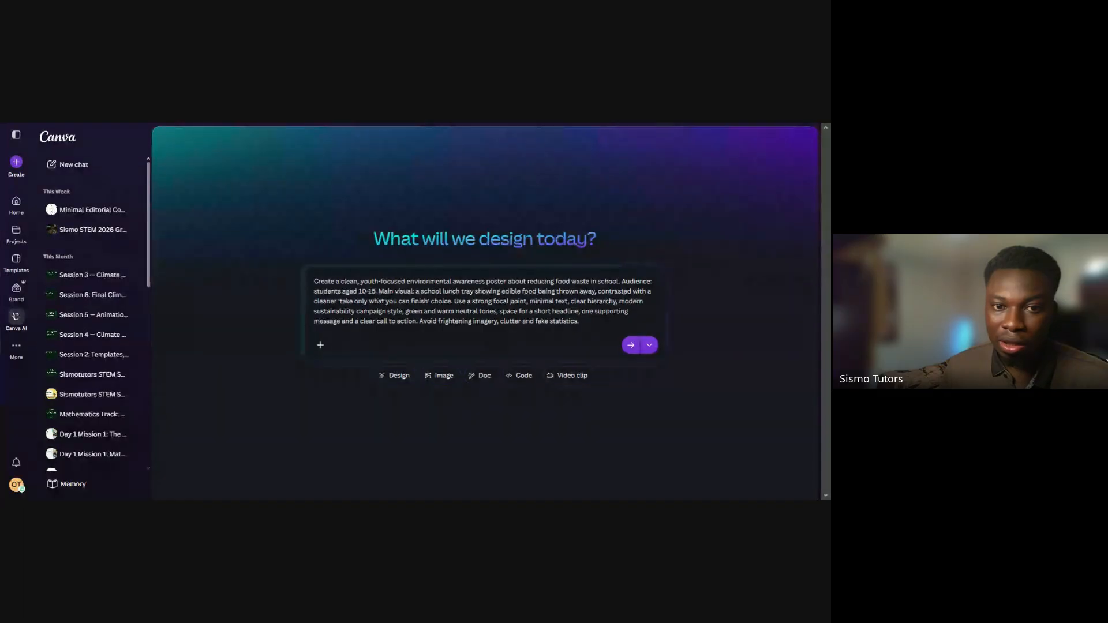
Compare the prompt's 'take only what you can finish' phrase with the "Take What You Need" headline, and replace the following word "choice" with "Headline"
left_click_drag(339, 301, 427, 304)
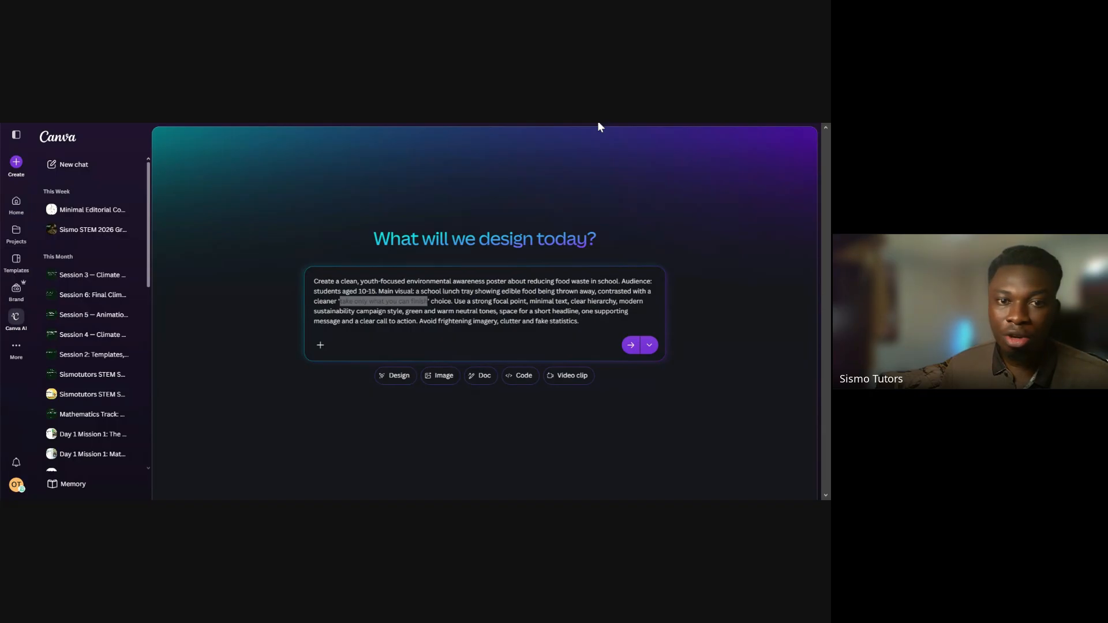
key("ctrl+Tab")
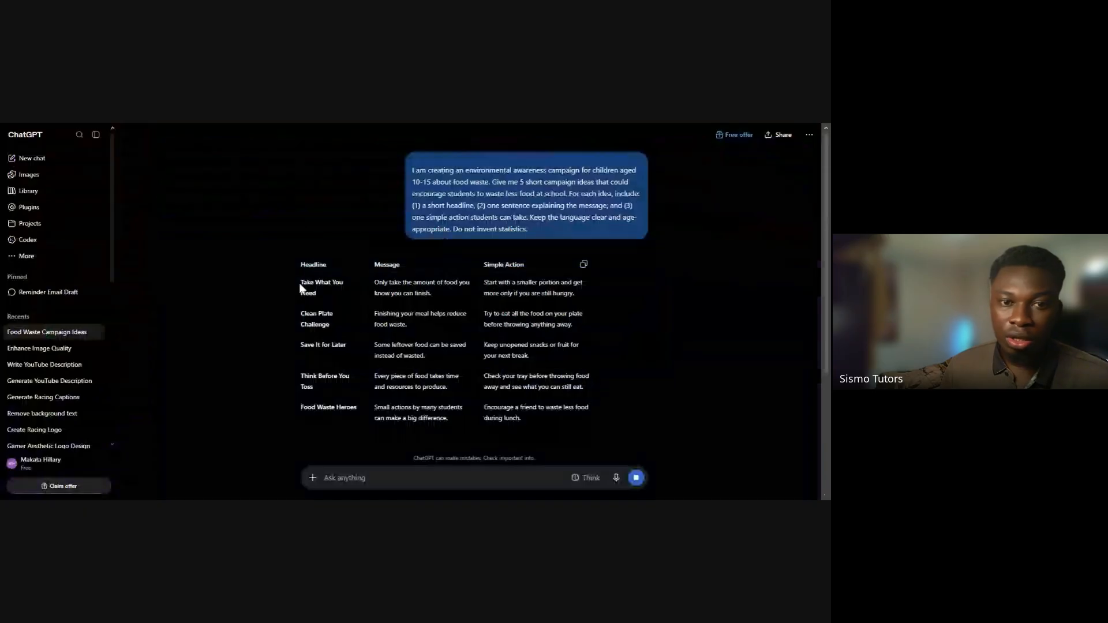
mouse_move(299, 283)
left_mouse_down()
mouse_move(320, 296)
mouse_move(303, 284)
left_mouse_up()
left_click(301, 288)
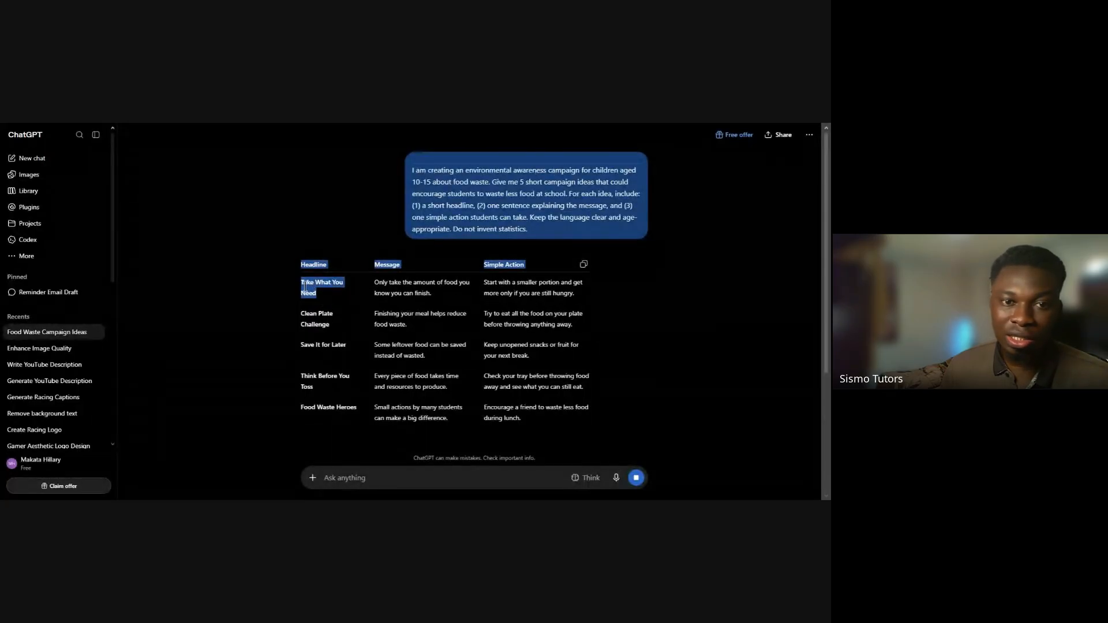
left_click(320, 293)
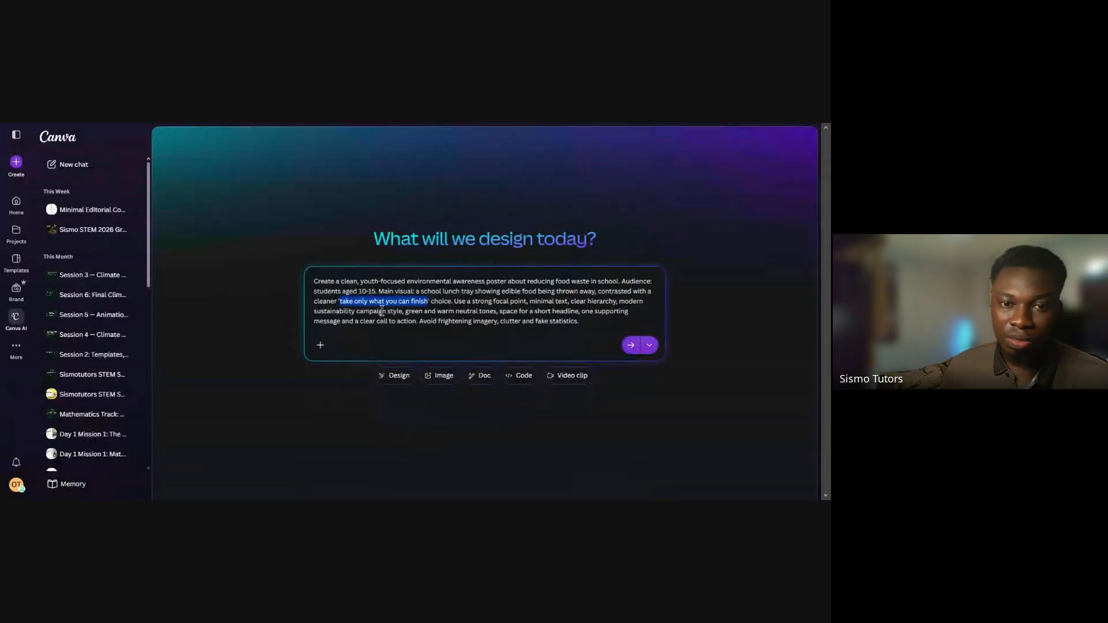
double_click(442, 301)
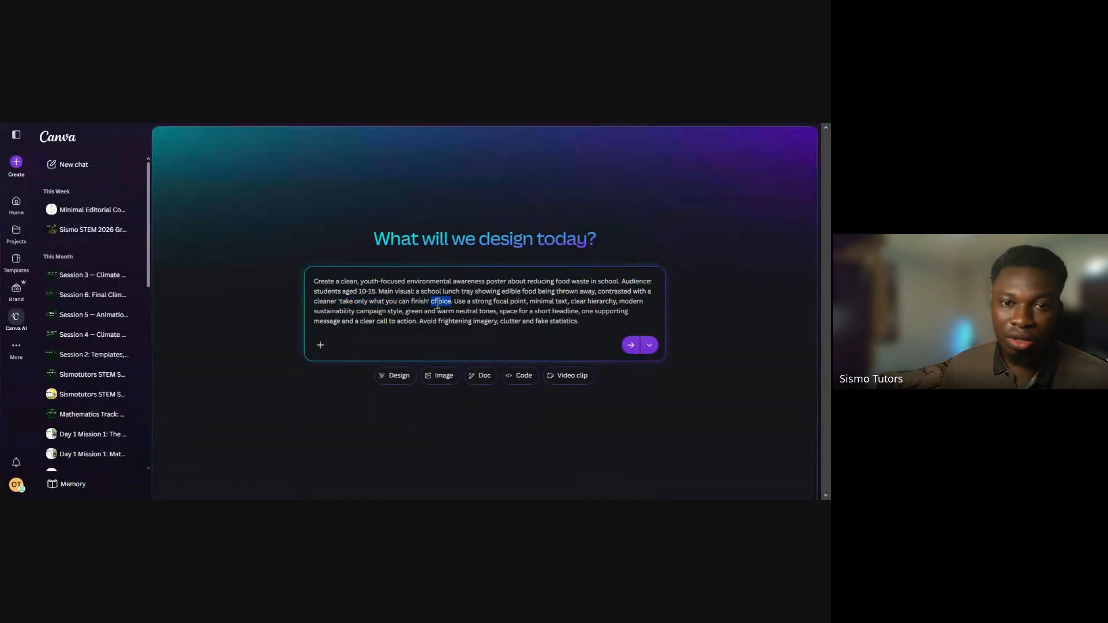
key("BackSpace")
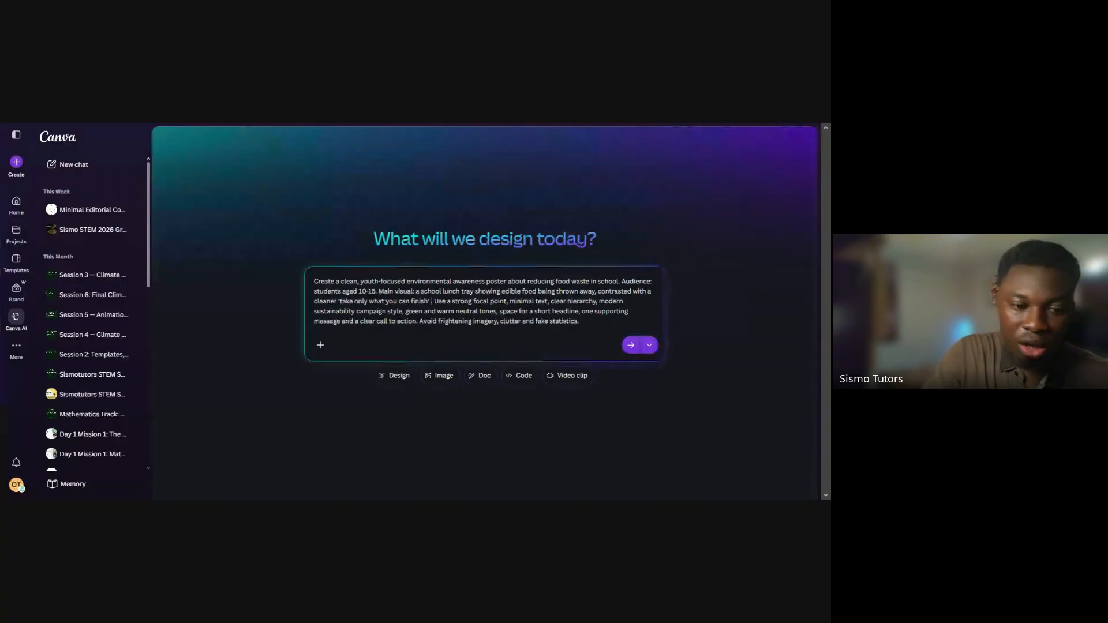
type("Headline")
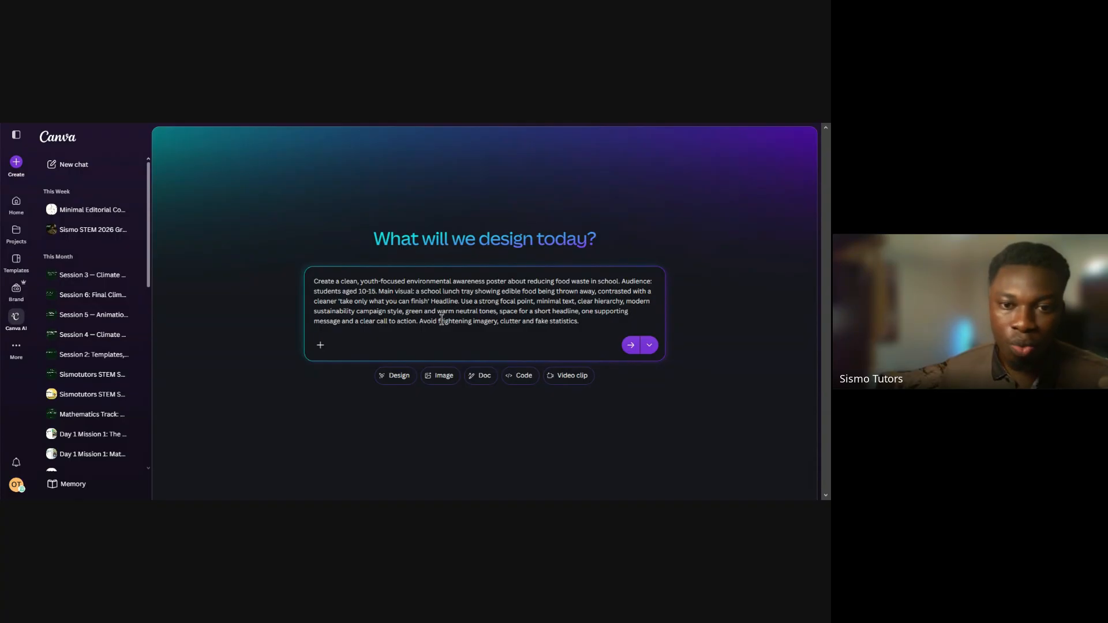
Replace "short" with "the" before "headline" in the Canva prompt
double_click(542, 311)
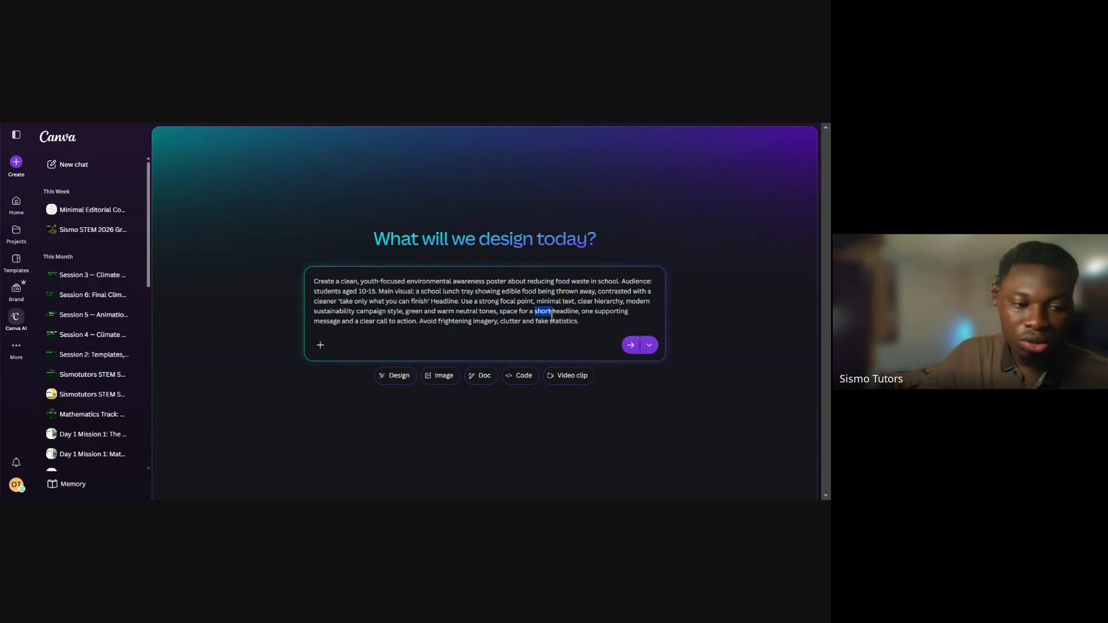
type("th")
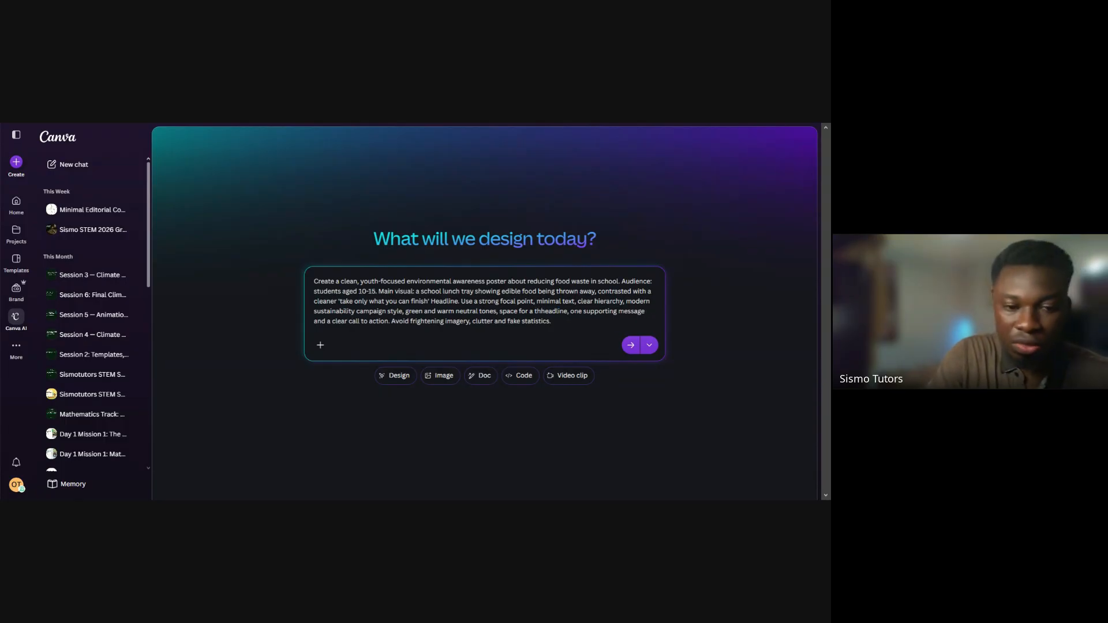
type("e")
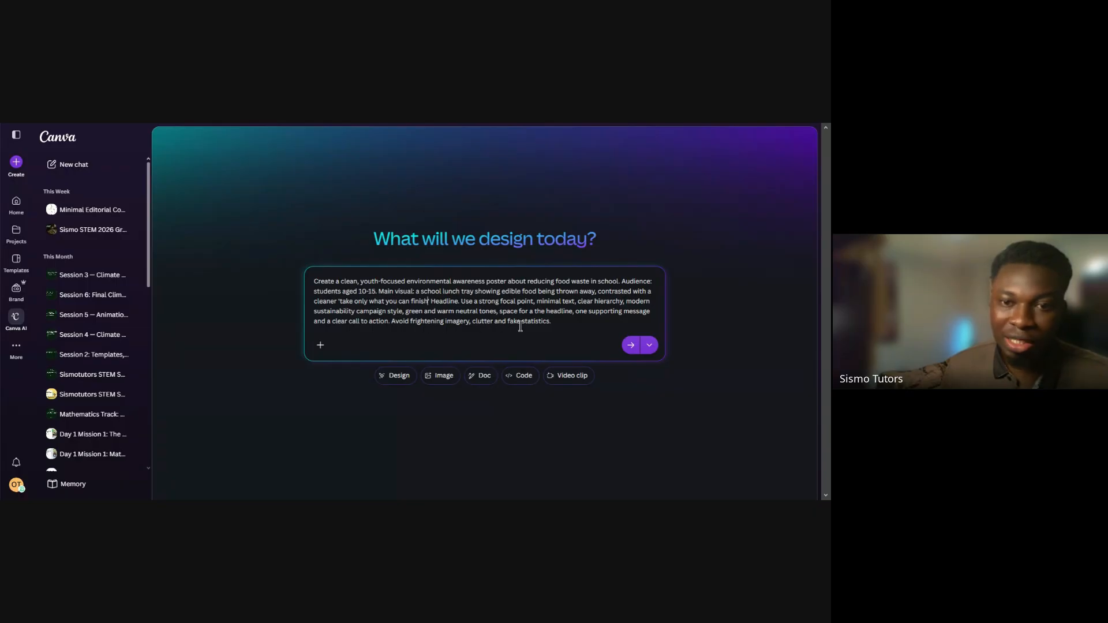
Copy the "Take What You Need" message, "Only take the amount of food you know you can finish.", from the ChatGPT table
double_click(604, 315)
left_click(633, 313)
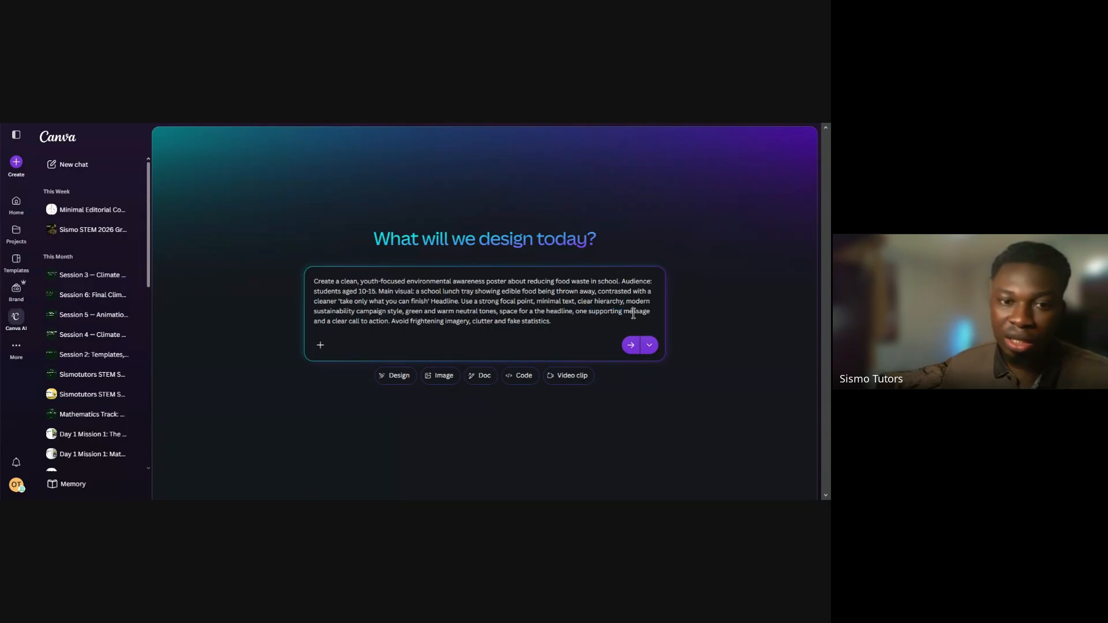
left_click(618, 124)
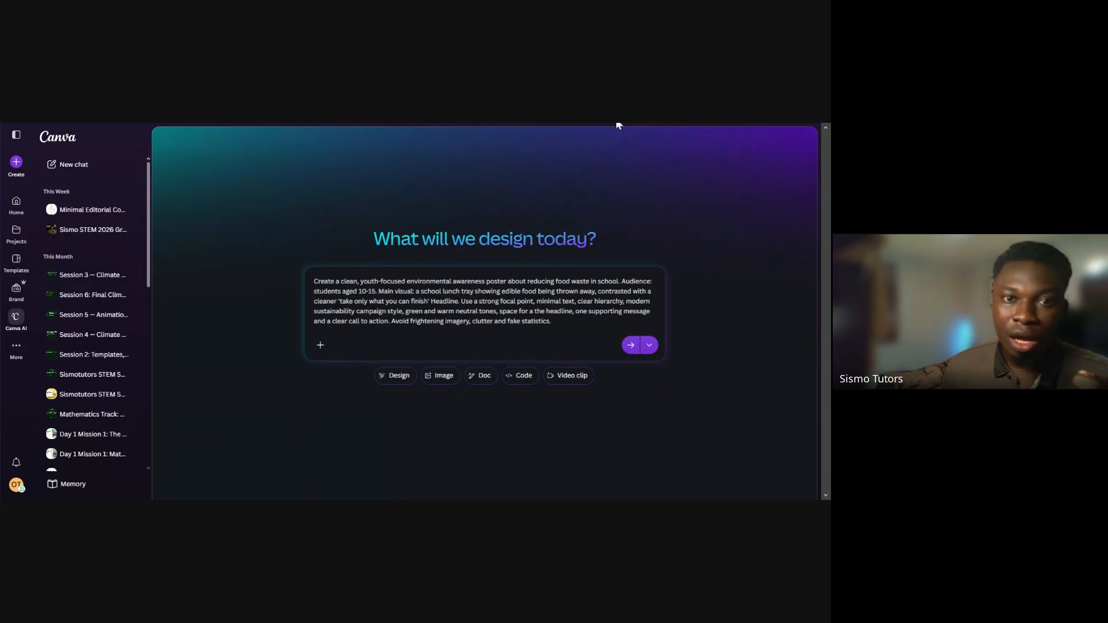
key("ctrl+Tab")
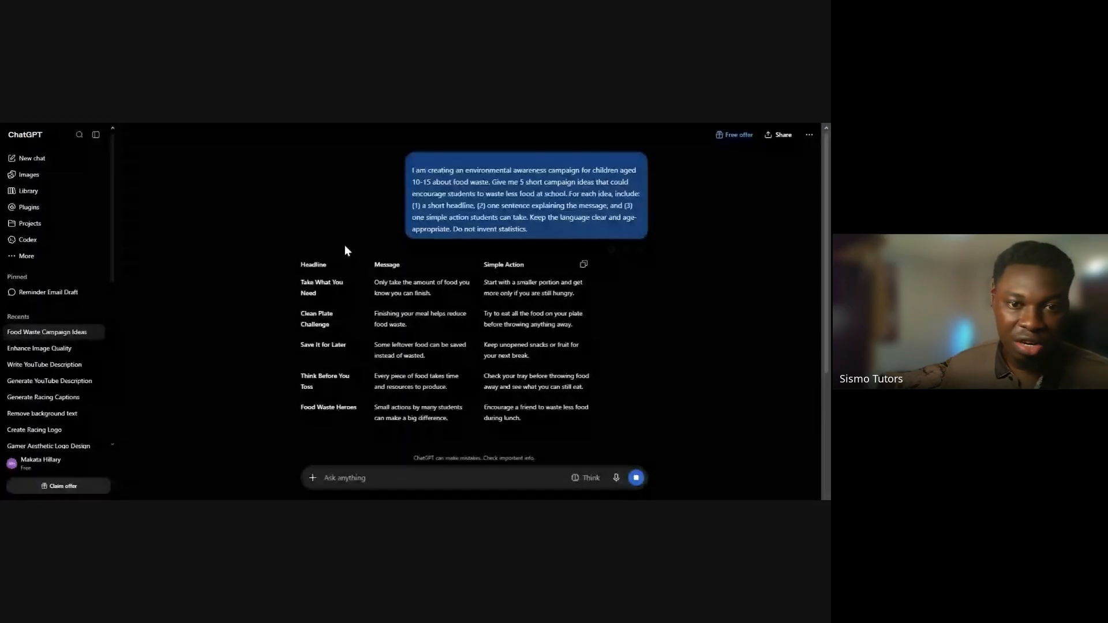
left_click_drag(376, 282, 431, 294)
key("ctrl+c")
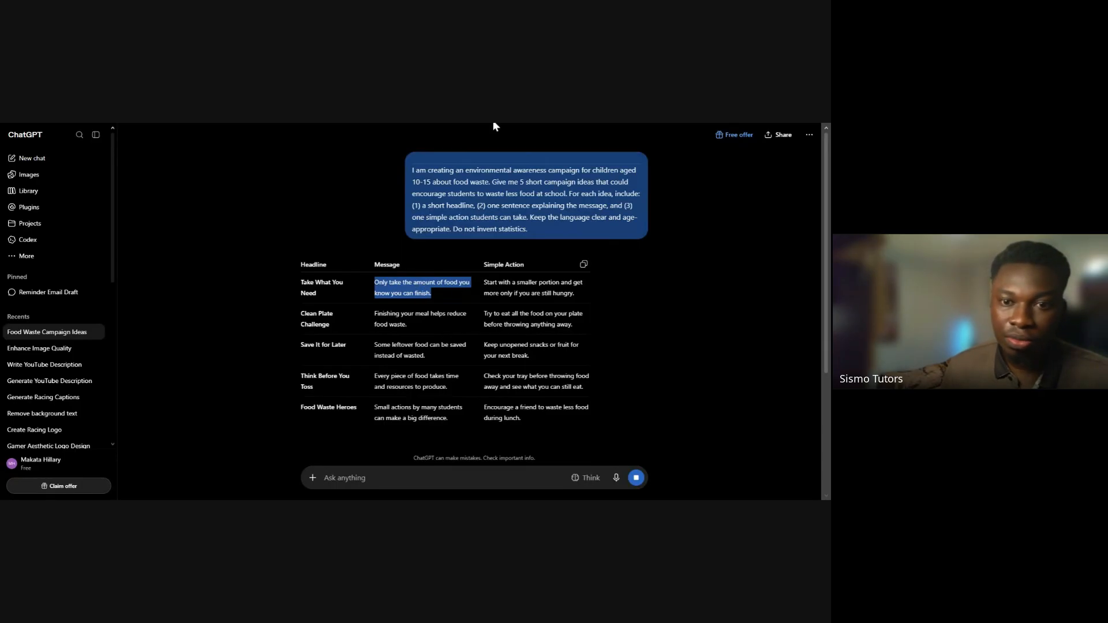
left_click(424, 124)
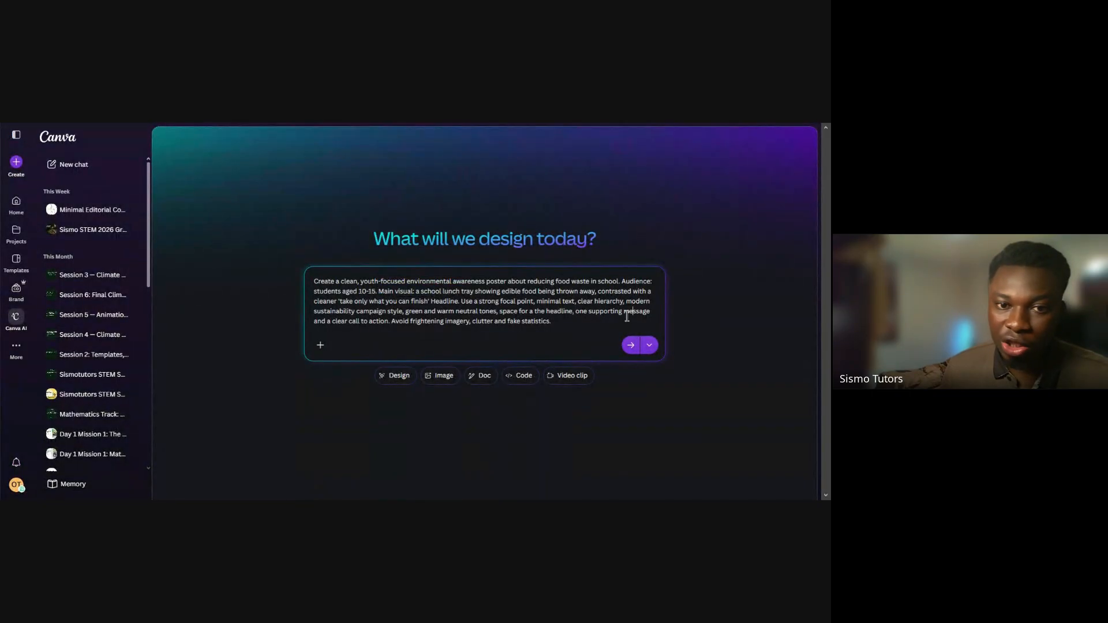
Insert "Only take the amount of food you know you can finish." in quotation marks after "one supporting message" in the Canva prompt
left_click(651, 313)
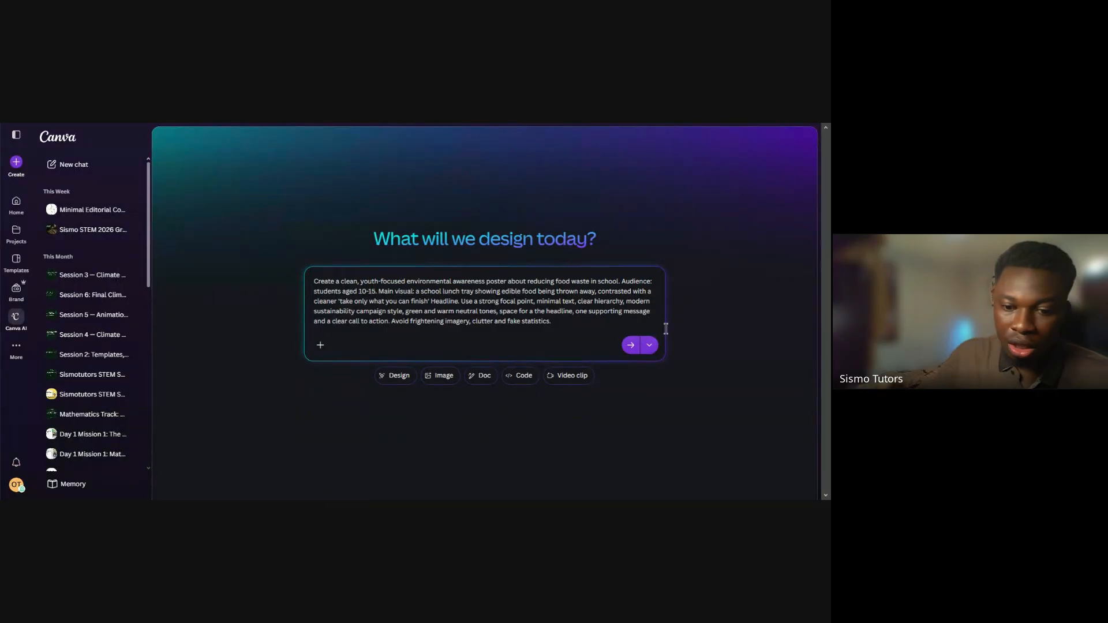
type("\"\"")
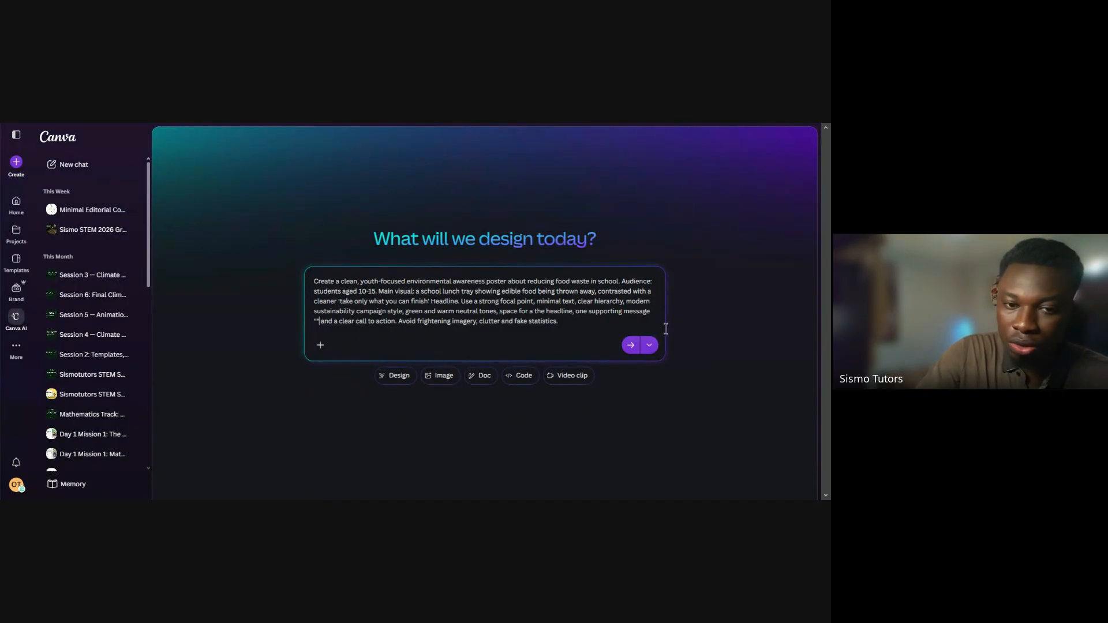
key("ctrl+v")
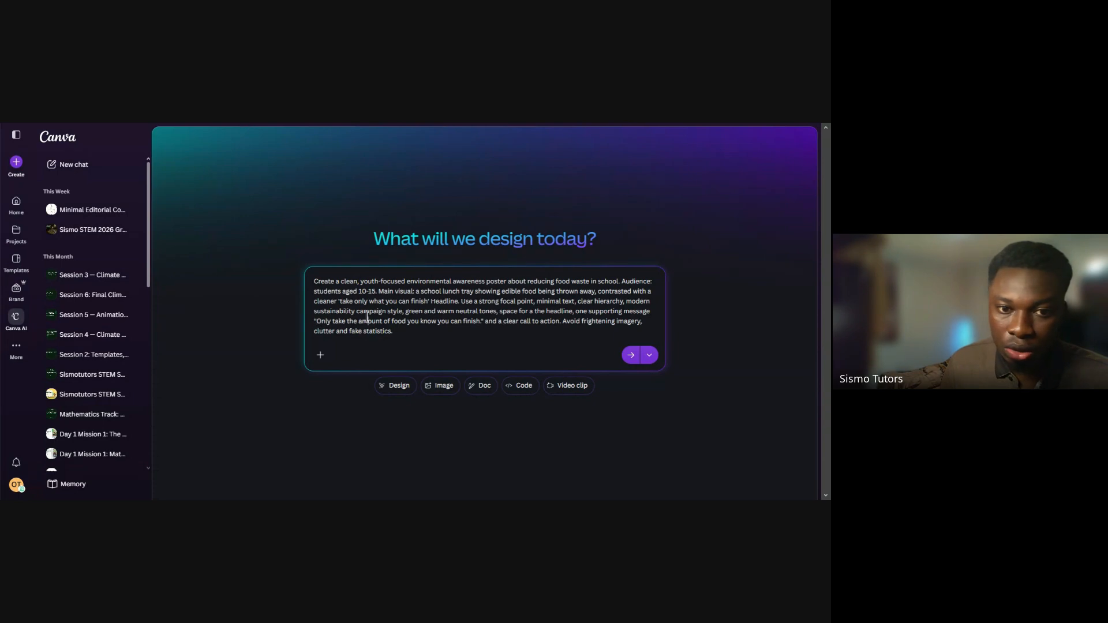
left_click(396, 325)
left_click(400, 325)
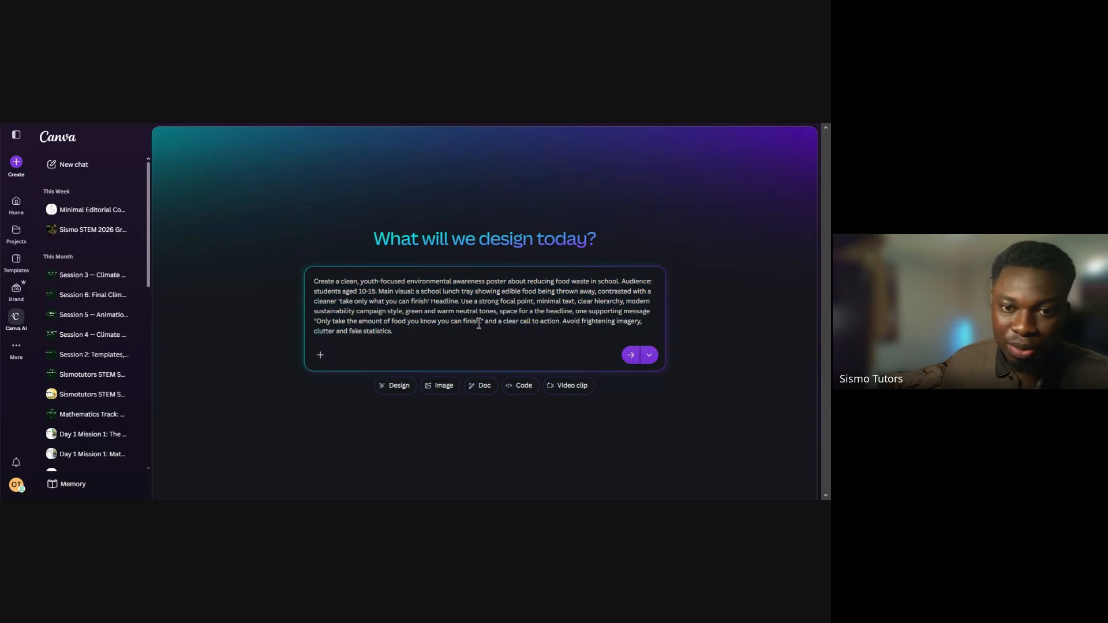
left_click_drag(481, 324, 321, 322)
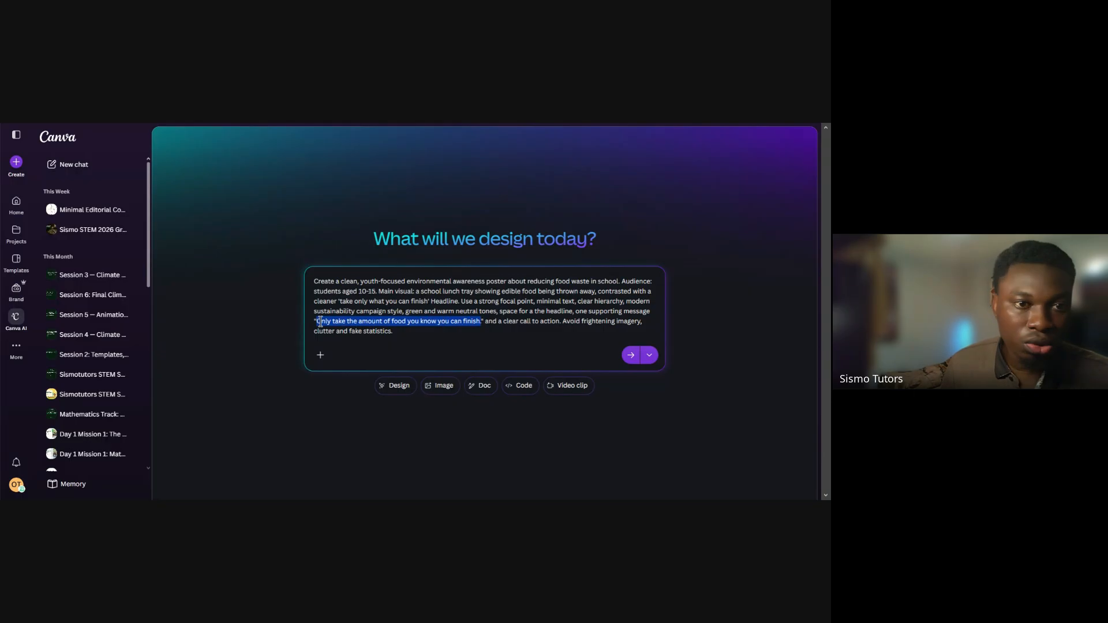
left_click_drag(320, 322, 315, 322)
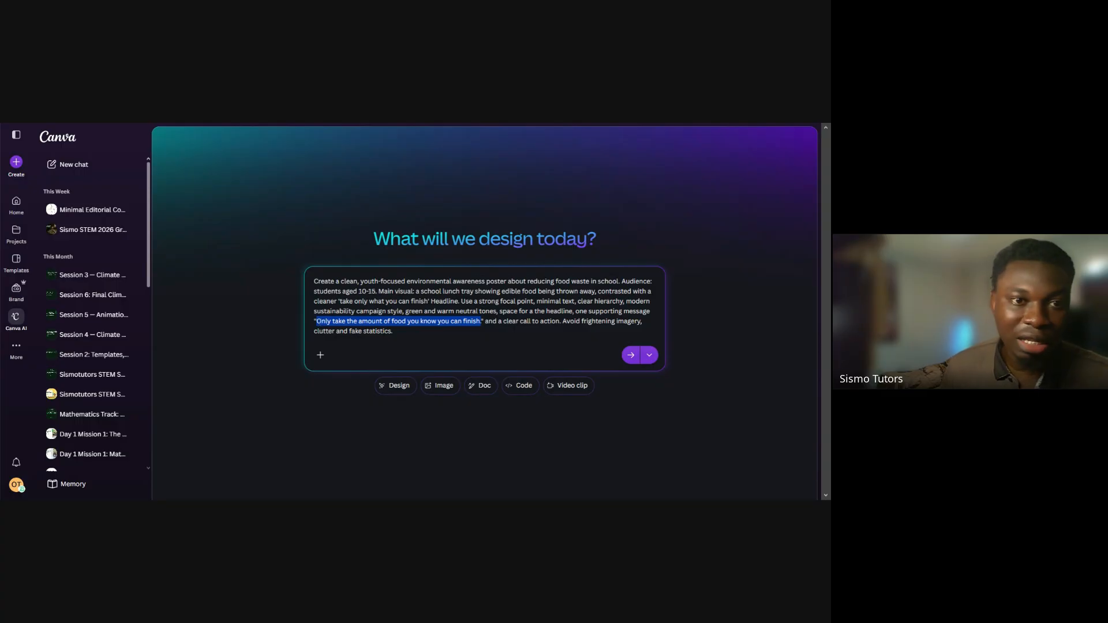
left_click(487, 330)
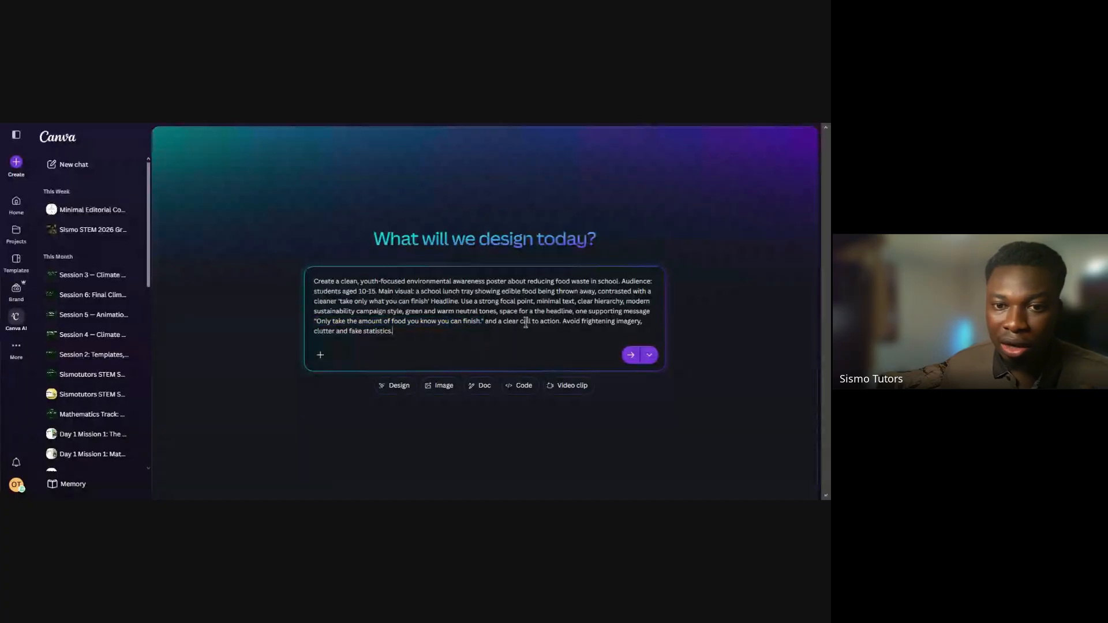
Add an empty pair of quotation marks after "a clear call to action" in the Canva prompt
left_click(560, 322)
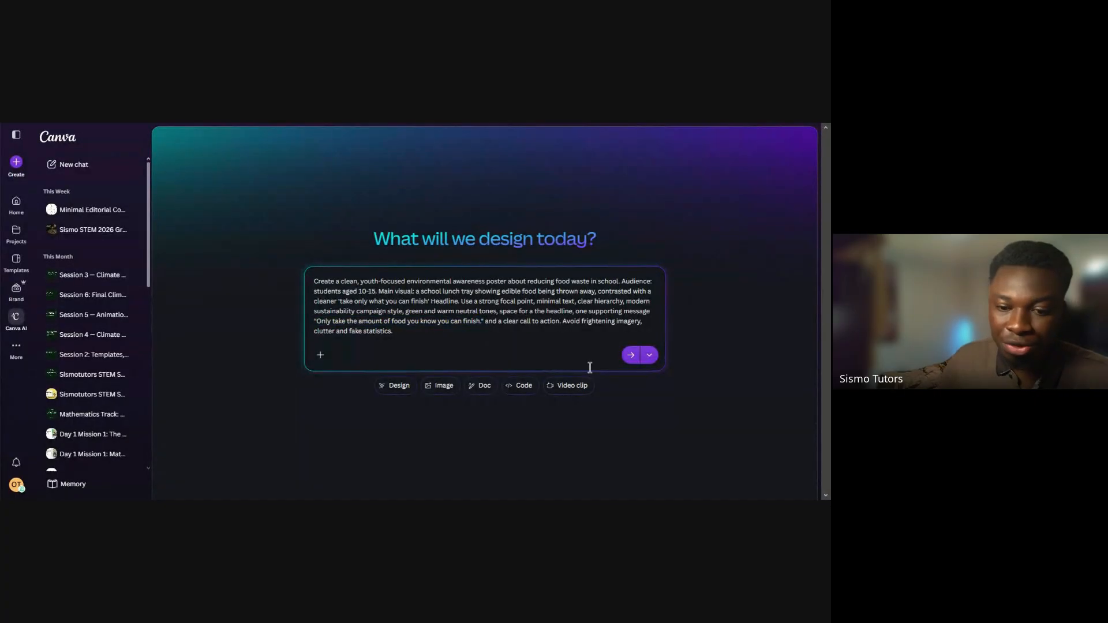
type("\"\"")
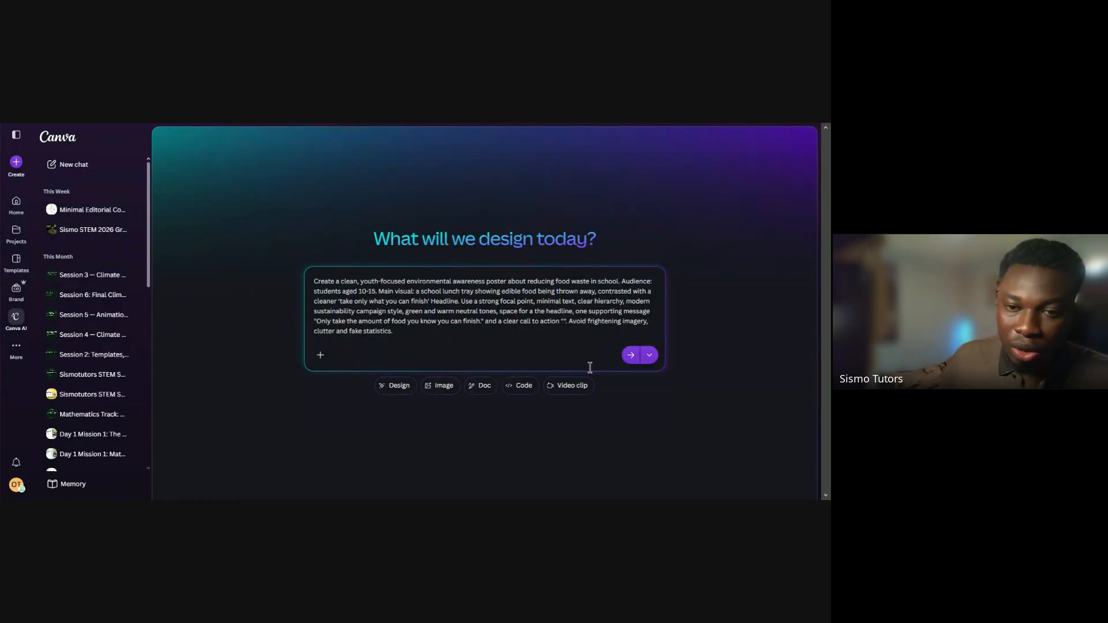
key("Left")
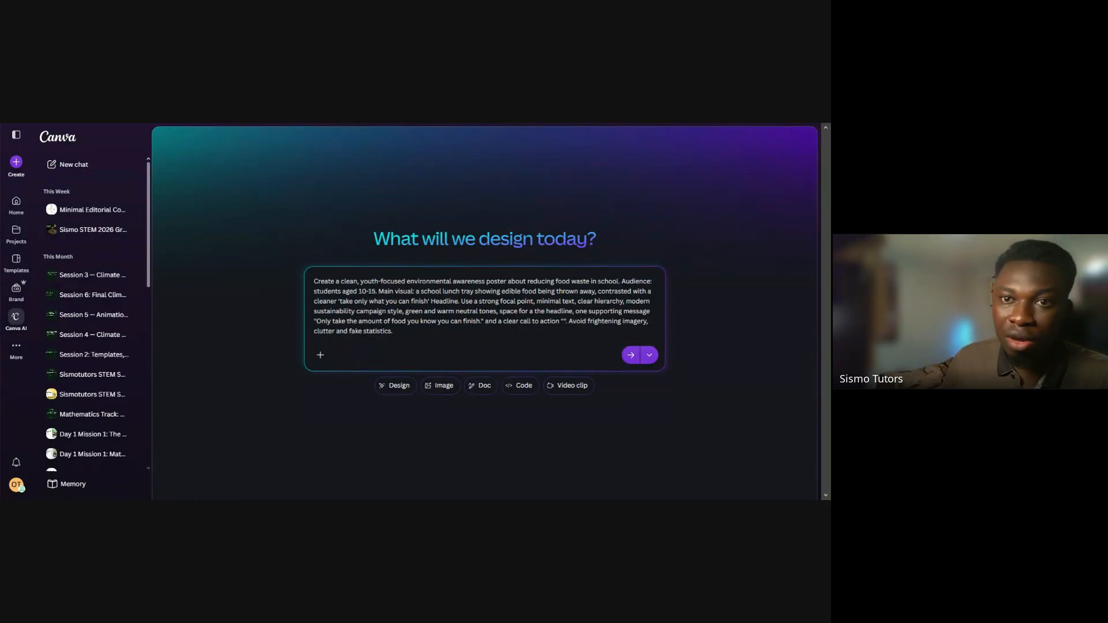
Copy the simple action "Start with a smaller portion and get more only if you are still hungry." from the ChatGPT table
left_click(579, 123)
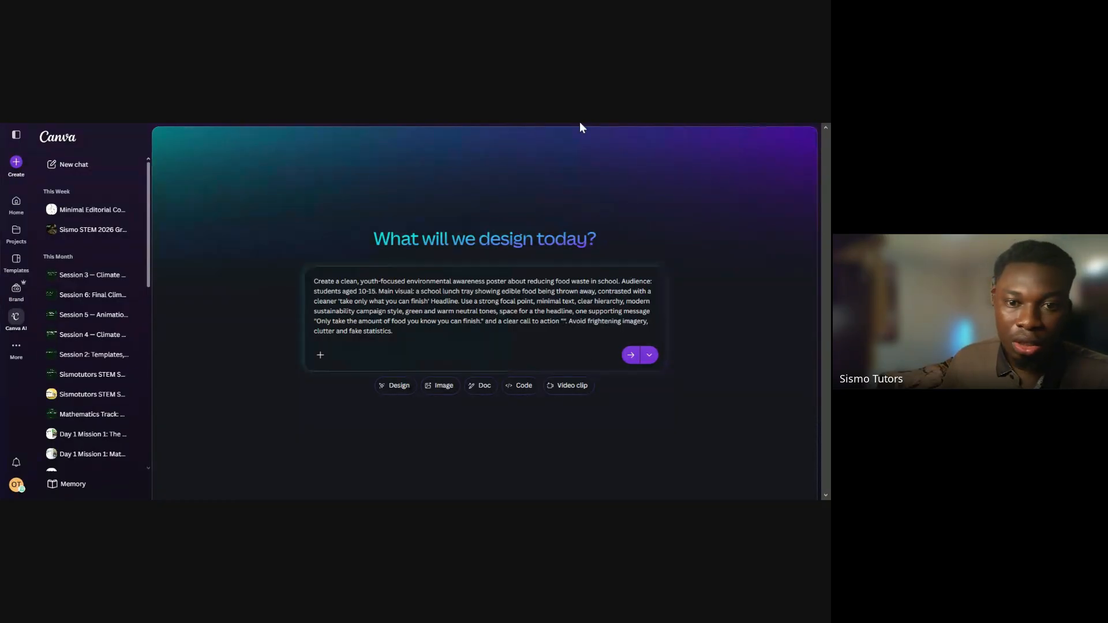
left_click(579, 123)
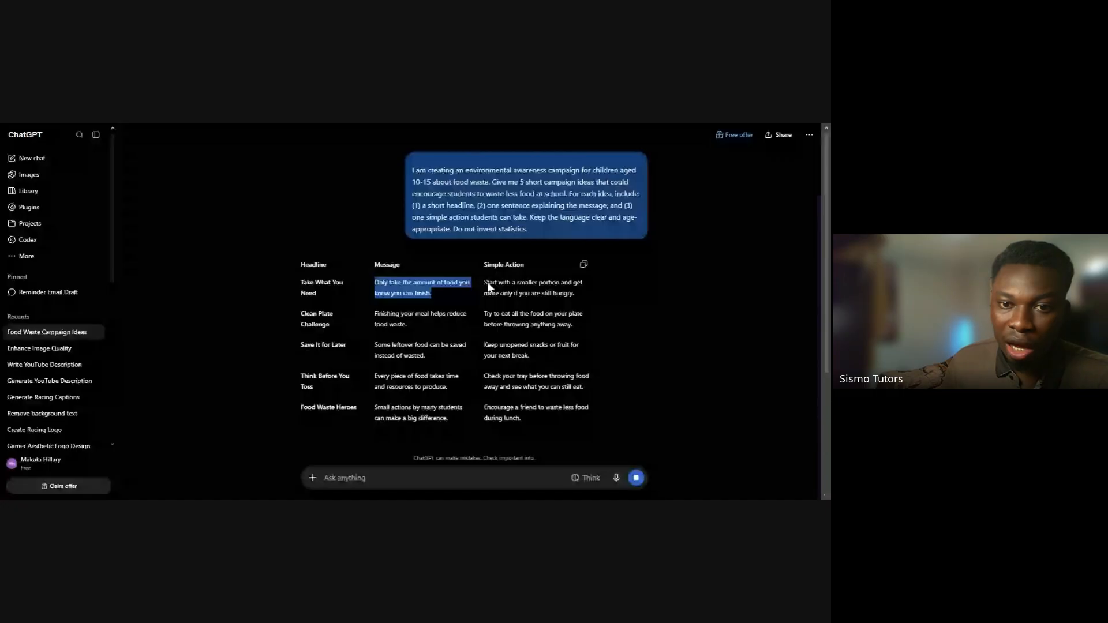
left_click_drag(487, 281, 574, 292)
key("ctrl+c")
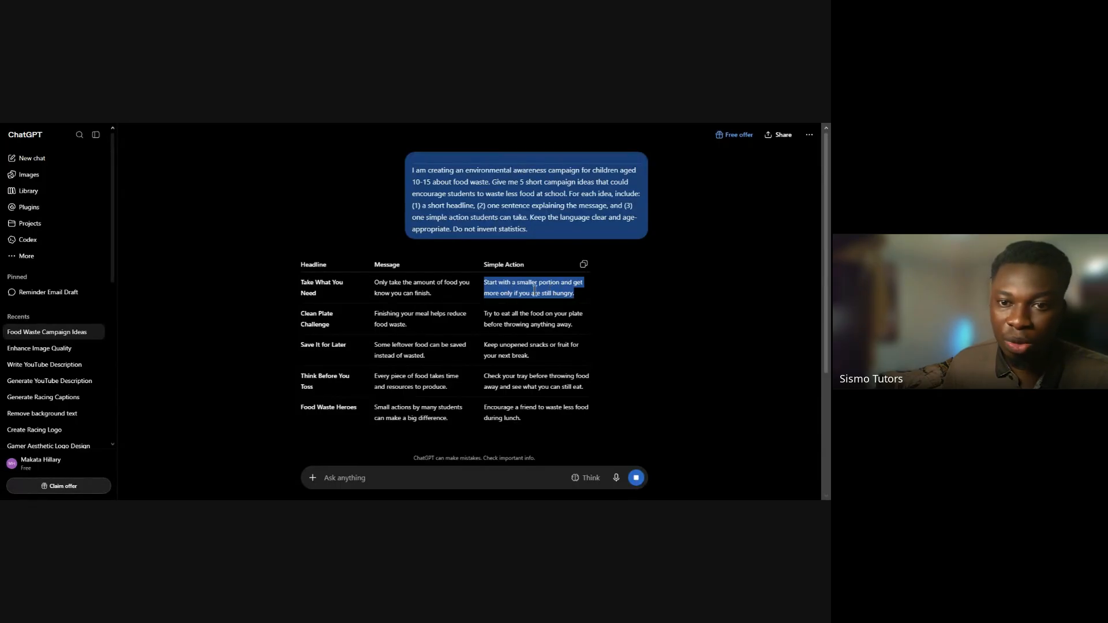
left_click(583, 293)
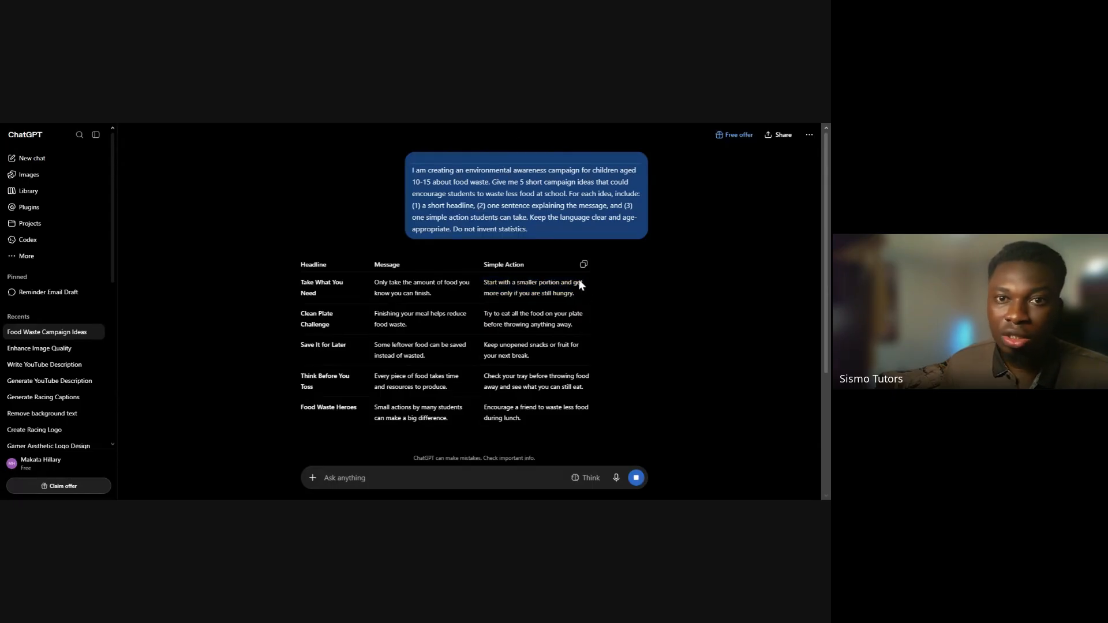
Switch to Canva and paste "Start with a smaller portion and get more only if you are still hungry." between the call-to-action quotation marks
left_click(518, 124)
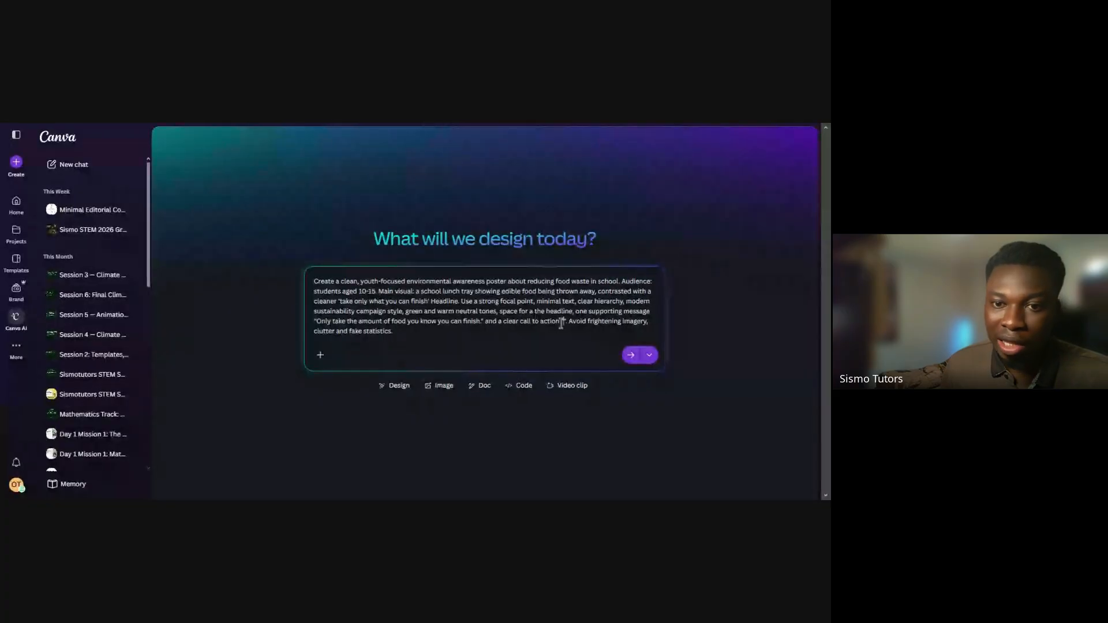
left_click(563, 322)
key("ctrl+v")
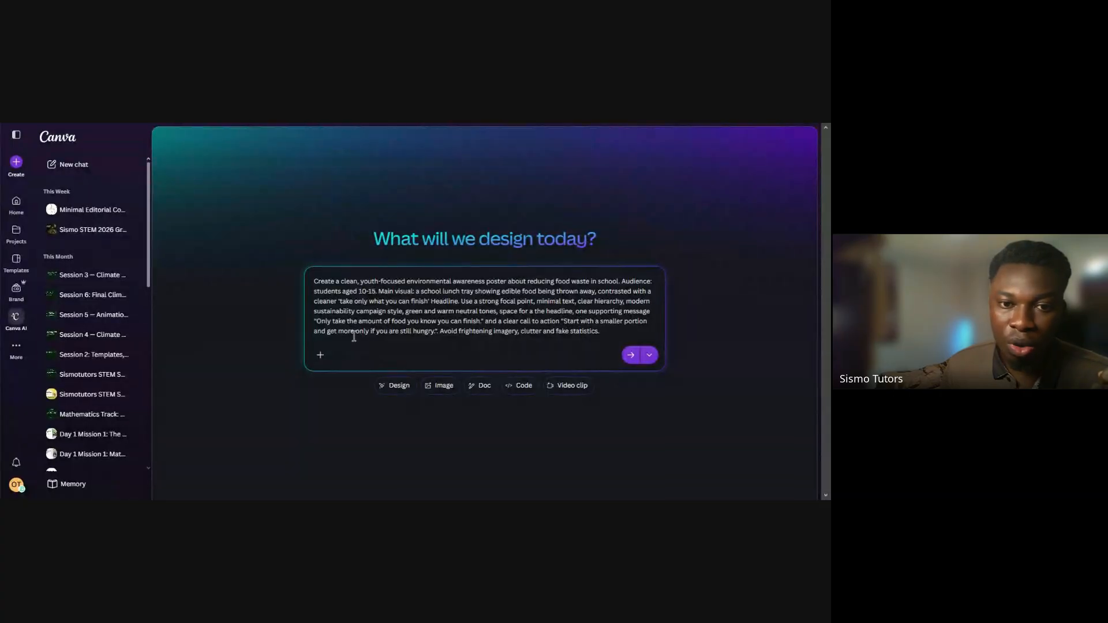
left_click(437, 339)
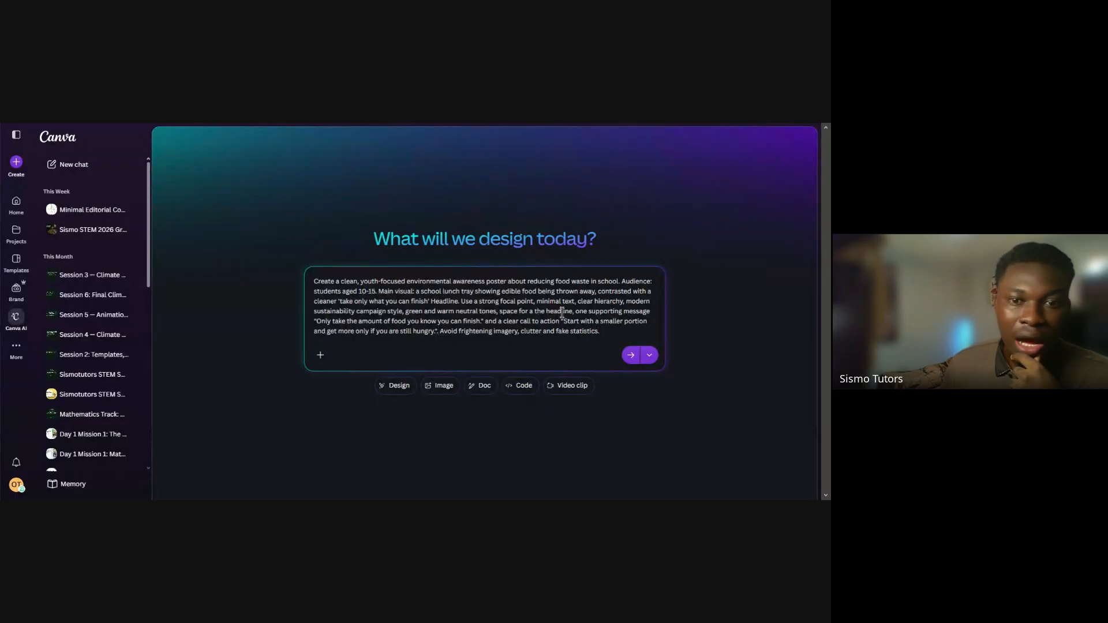
Review the completed prompt, focusing on the 'take only what you can finish' headline wording
triple_click(443, 312)
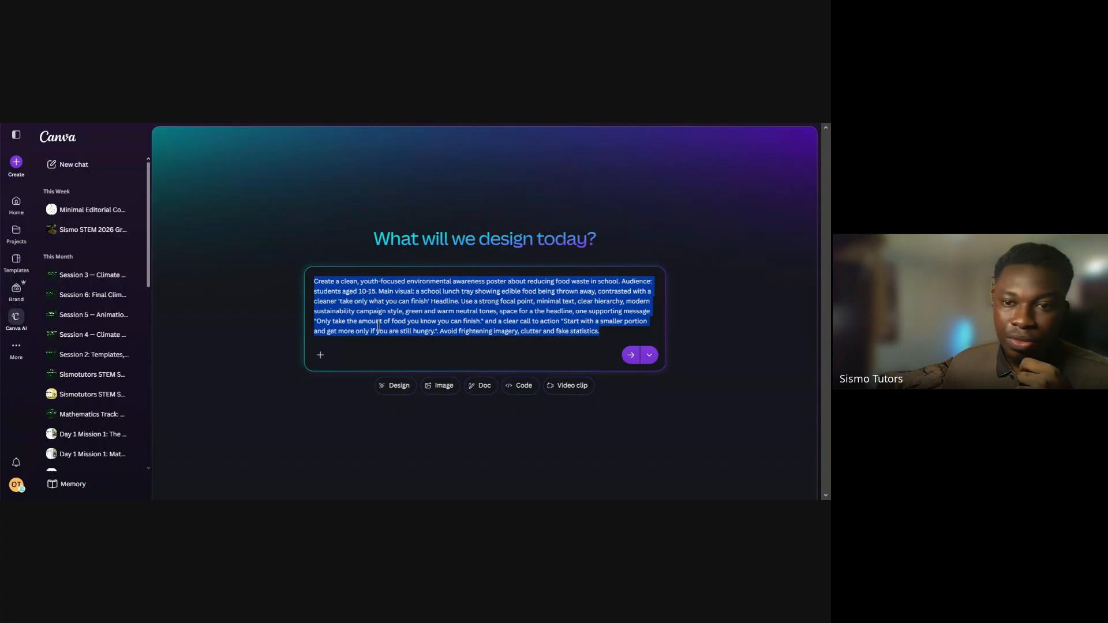
left_click(406, 315)
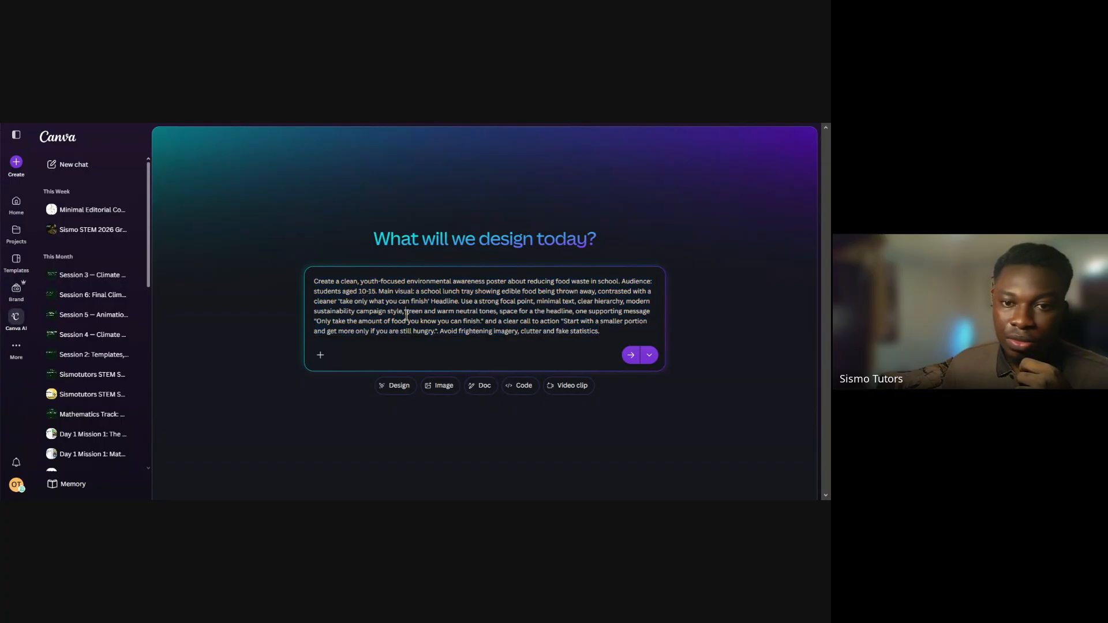
double_click(442, 302)
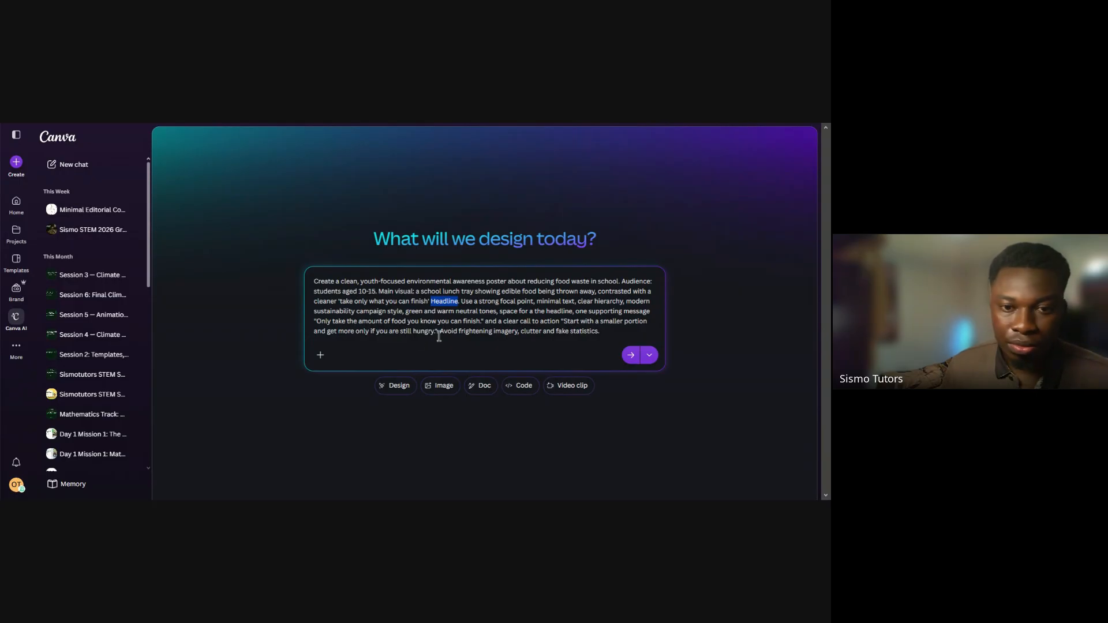
left_click(437, 311)
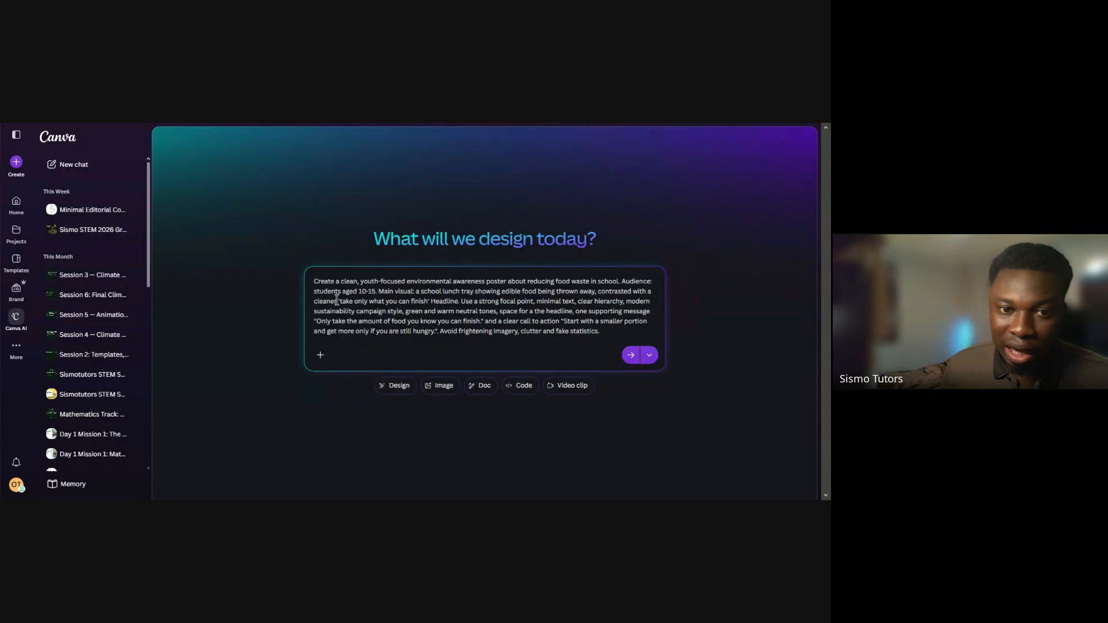
left_click_drag(337, 300, 459, 304)
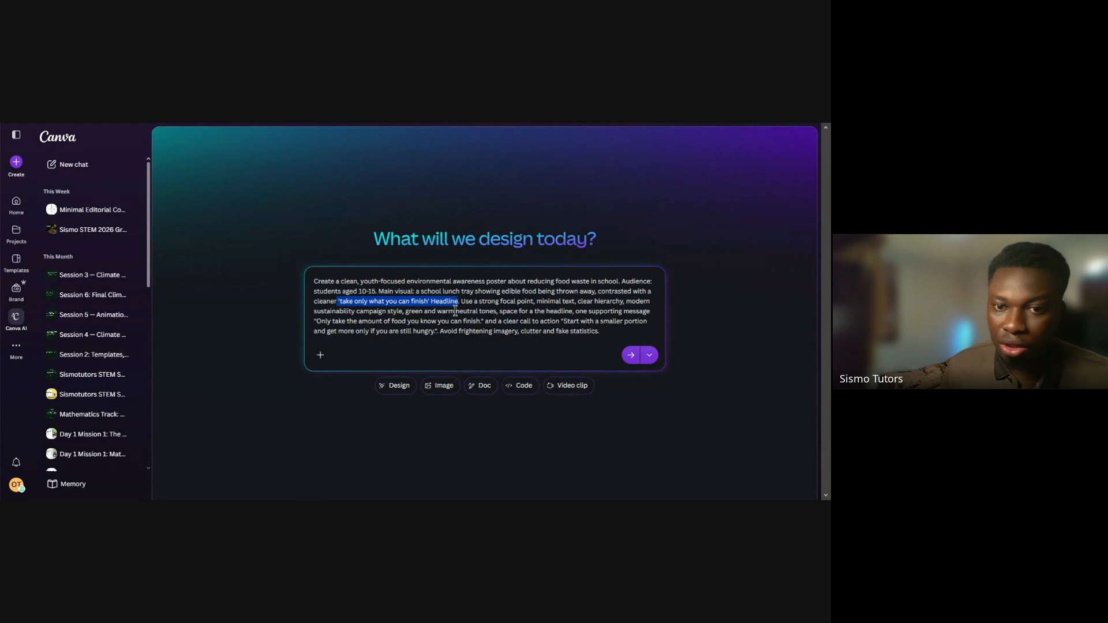
left_click(555, 348)
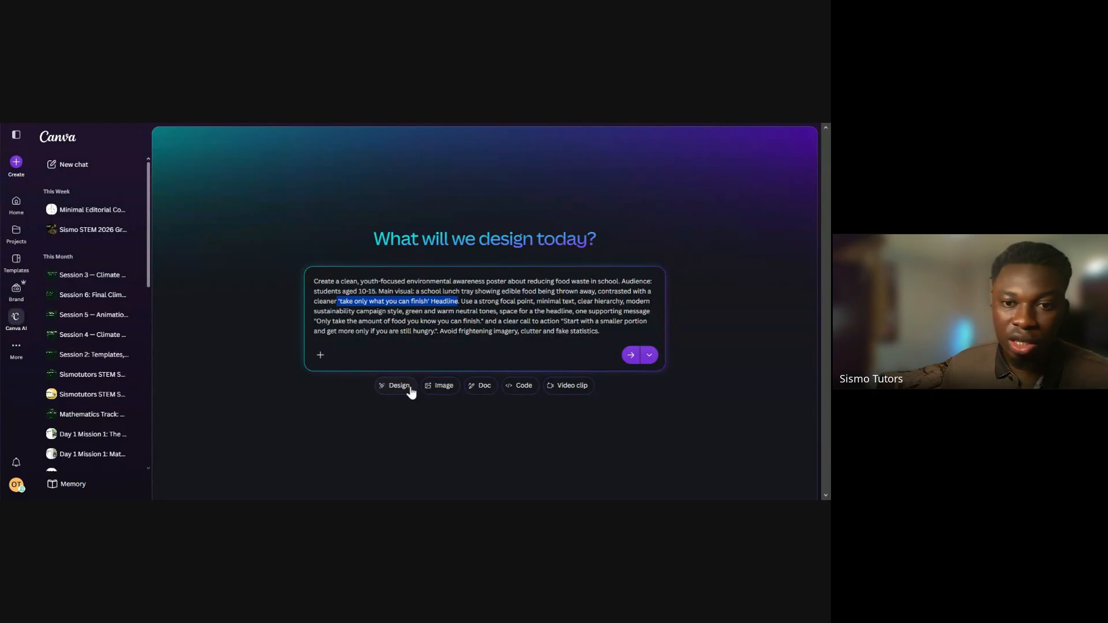
Look at the available times for scheduling the prompt as a task
left_click(649, 356)
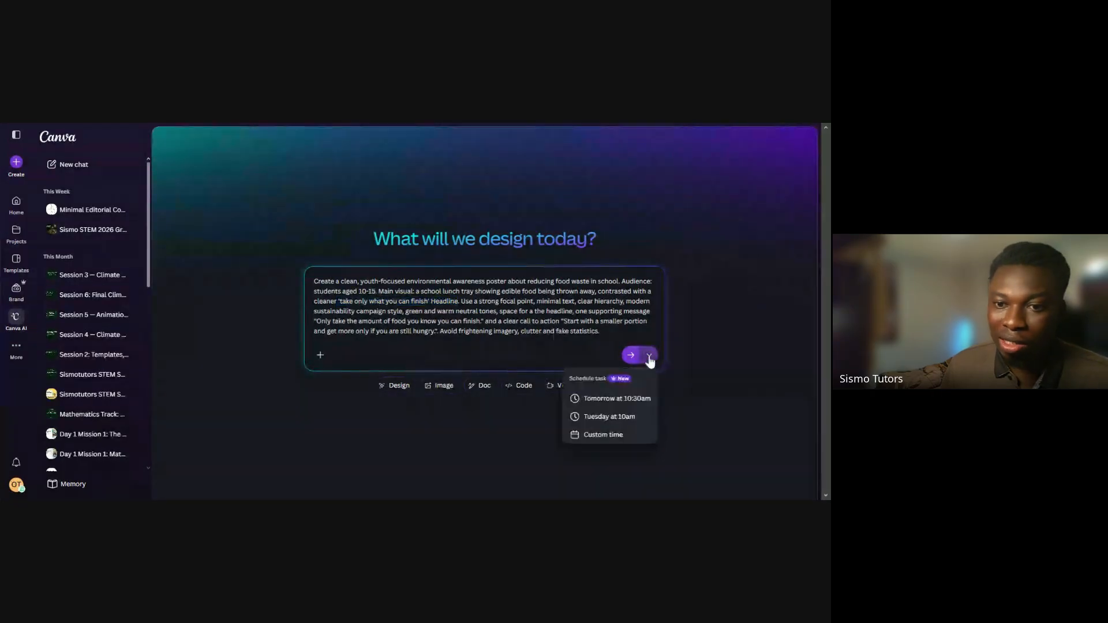
left_click(649, 356)
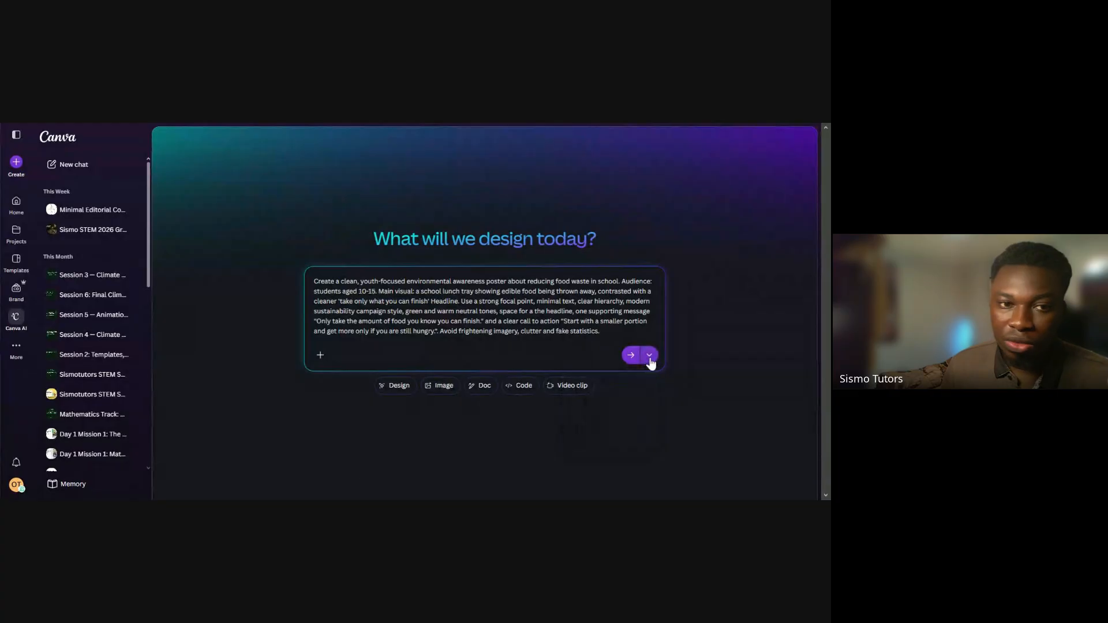
left_click(649, 356)
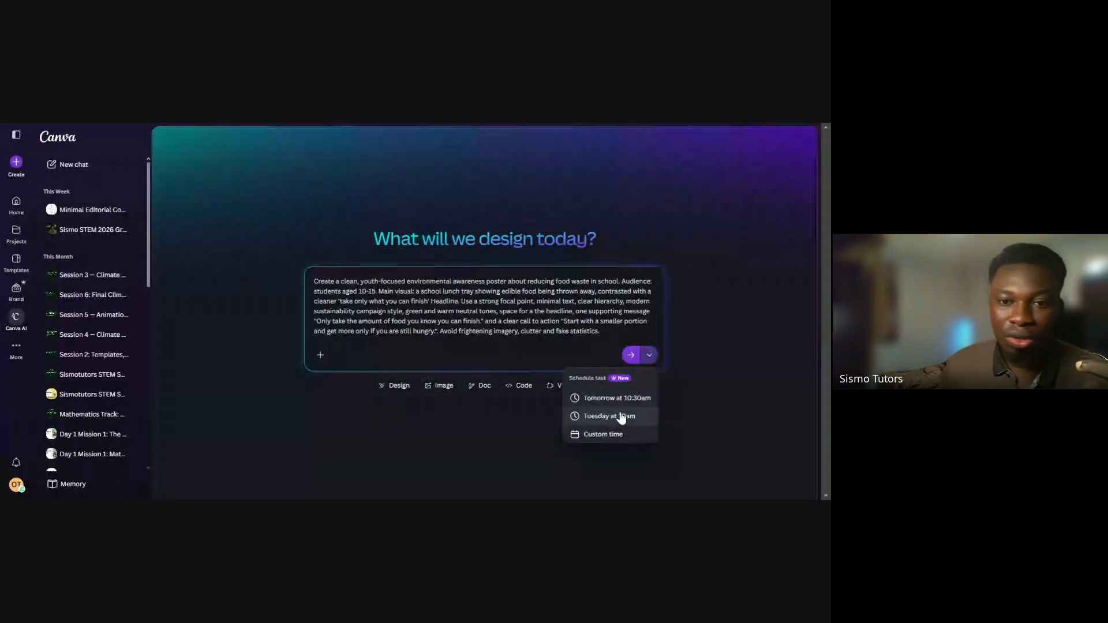
left_click(557, 353)
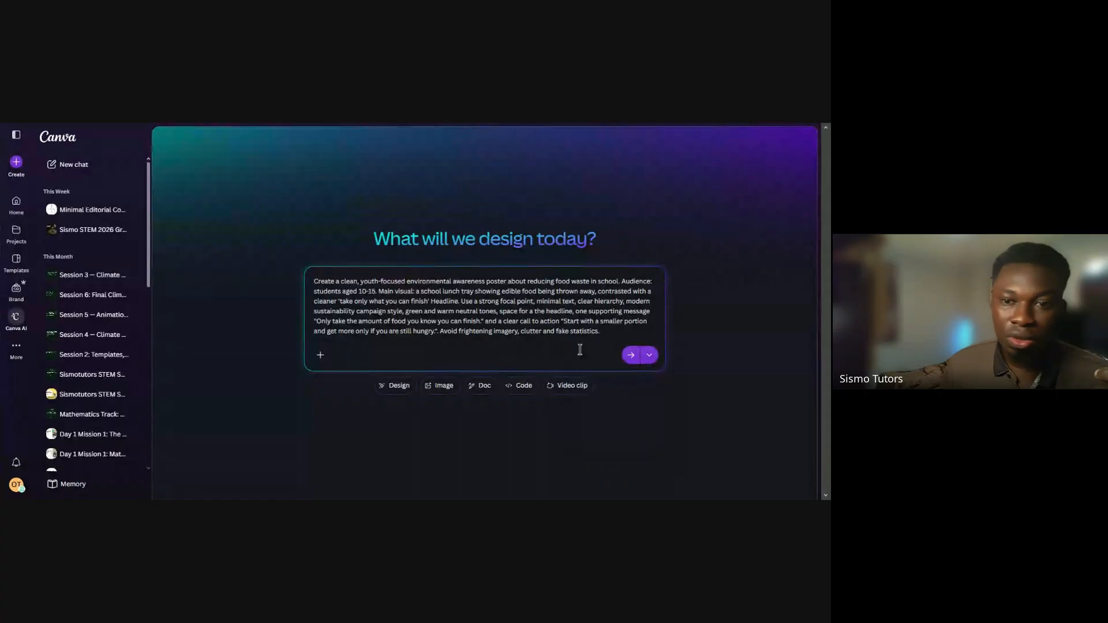
Submit the food waste poster prompt to generate designs and read through the Canva AI response
left_click(630, 358)
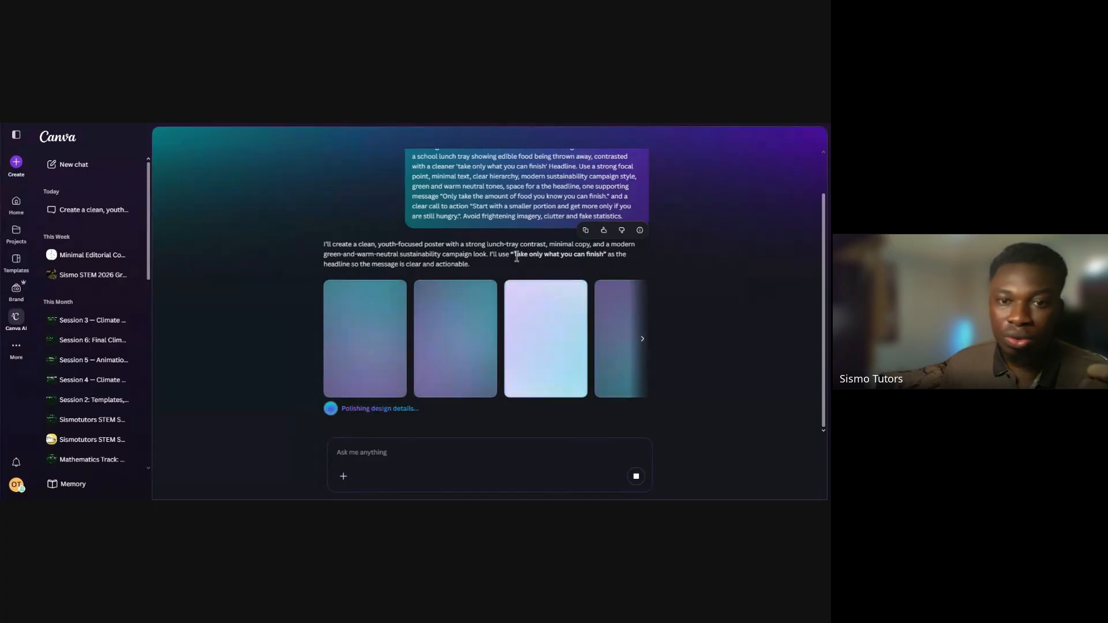
left_click_drag(510, 255, 604, 256)
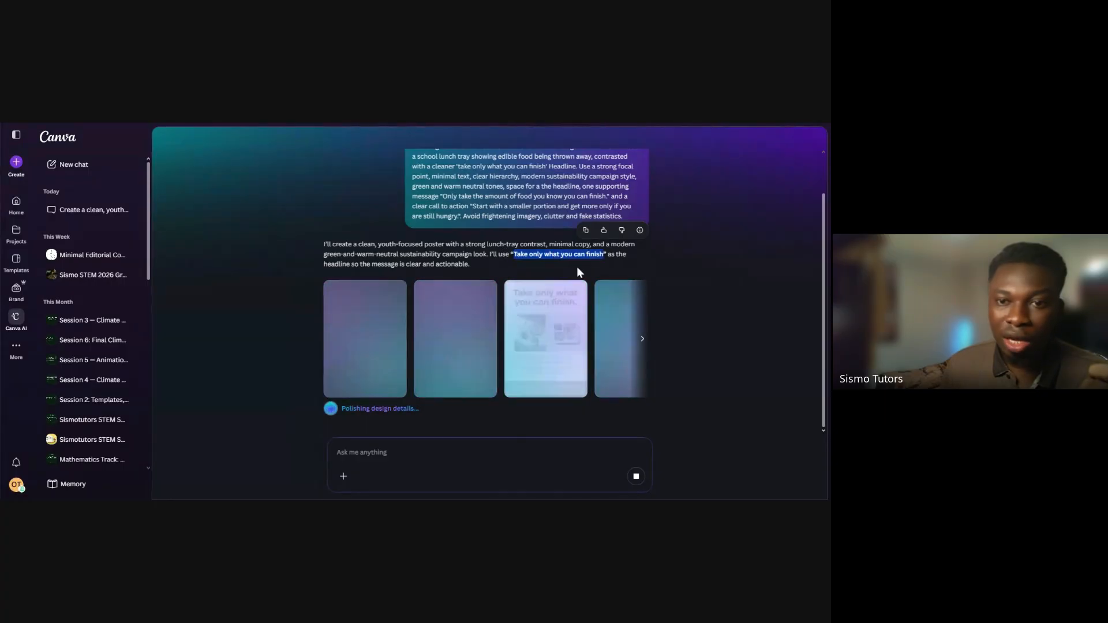
left_click(503, 264)
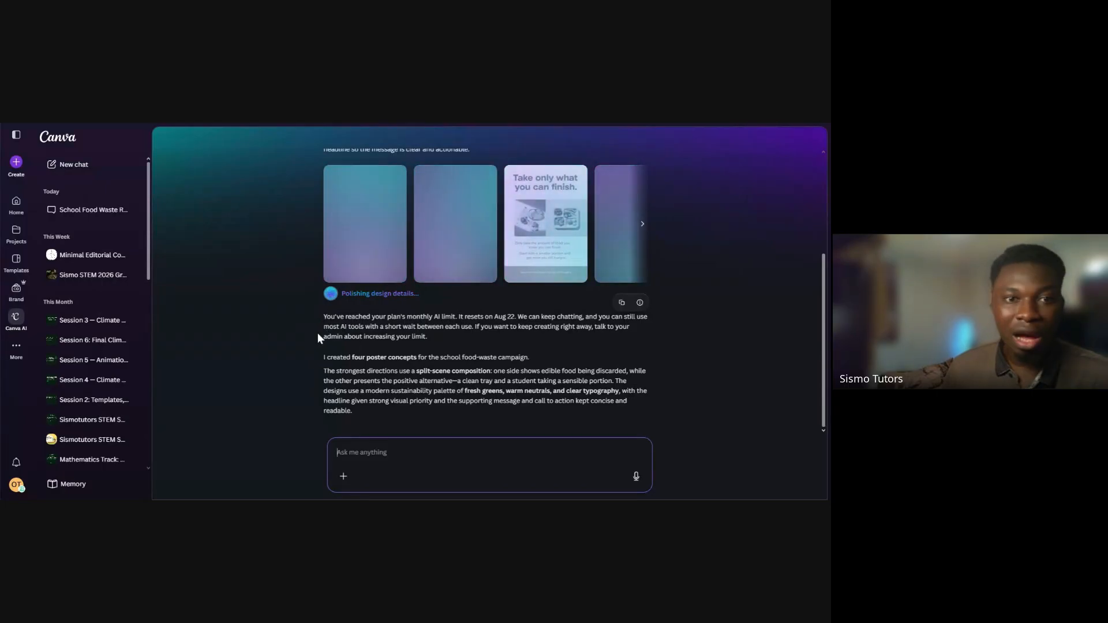
triple_click(366, 318)
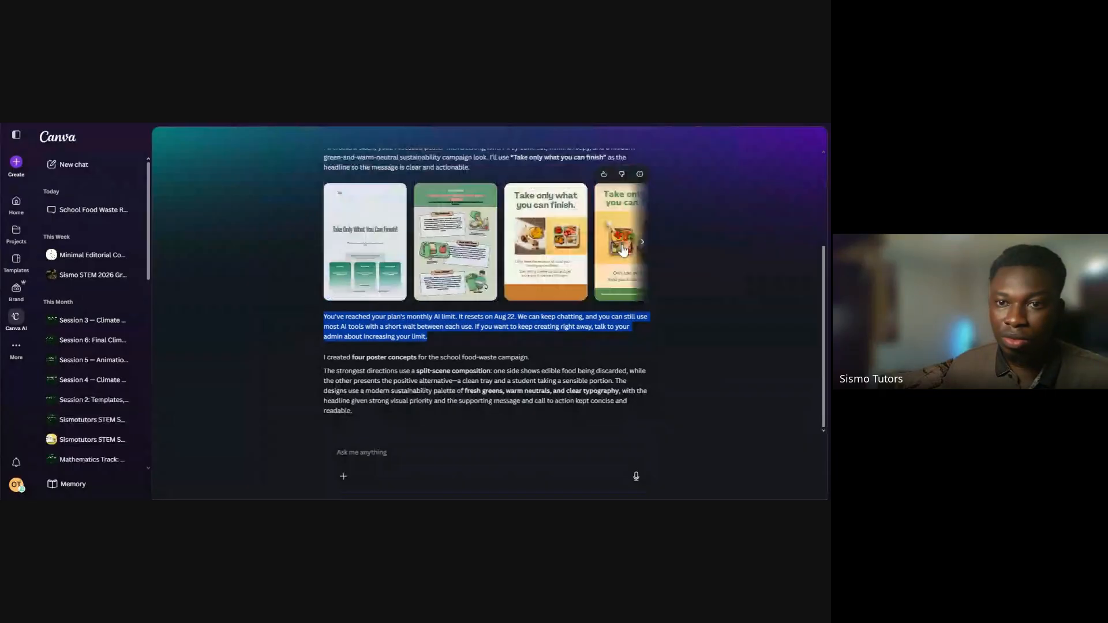
Browse the generated poster concepts and view the extra options of the first one
left_click(641, 242)
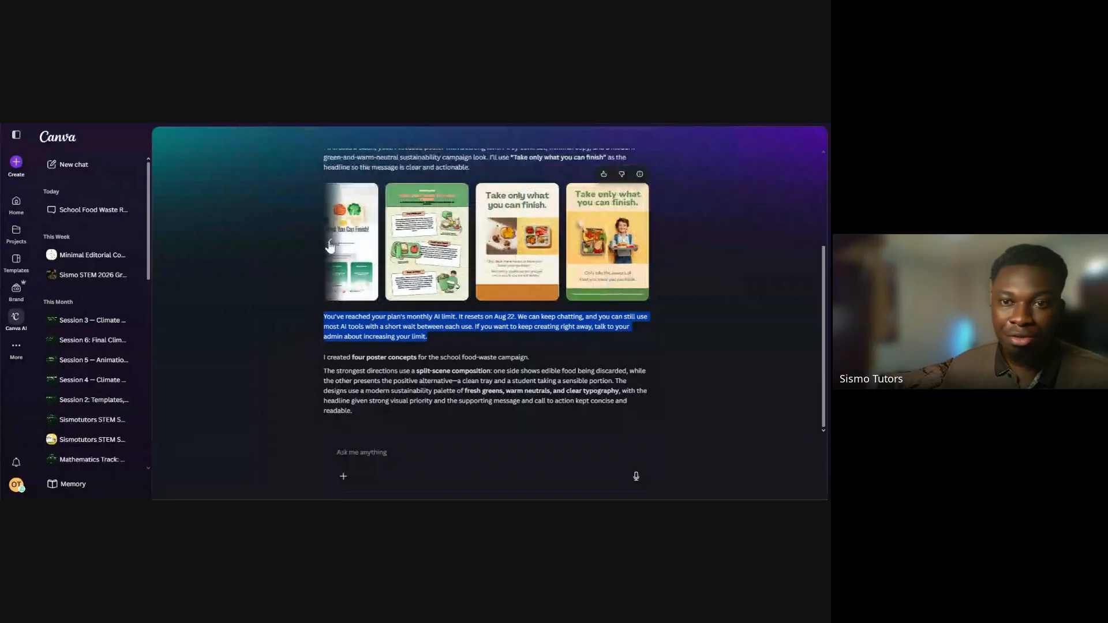
left_click(330, 245)
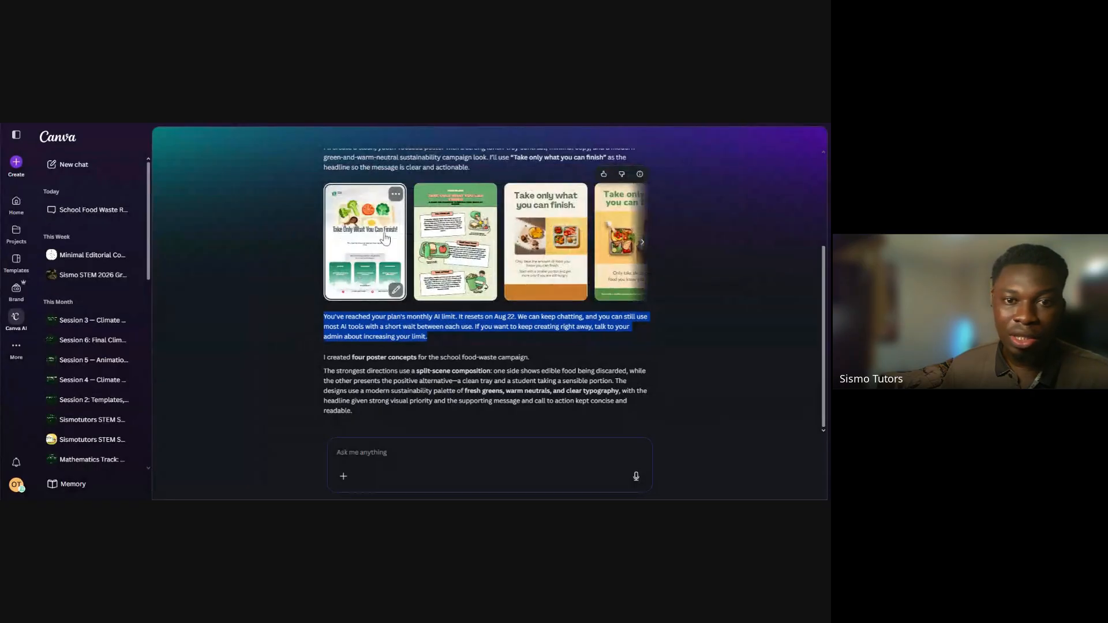
left_click(395, 194)
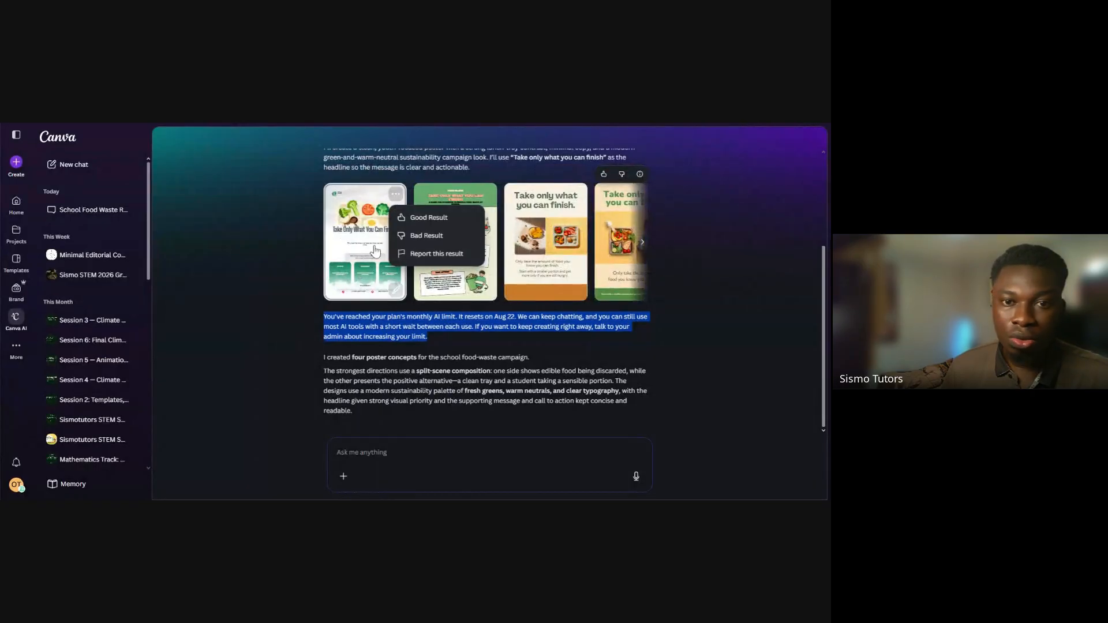
left_click(290, 238)
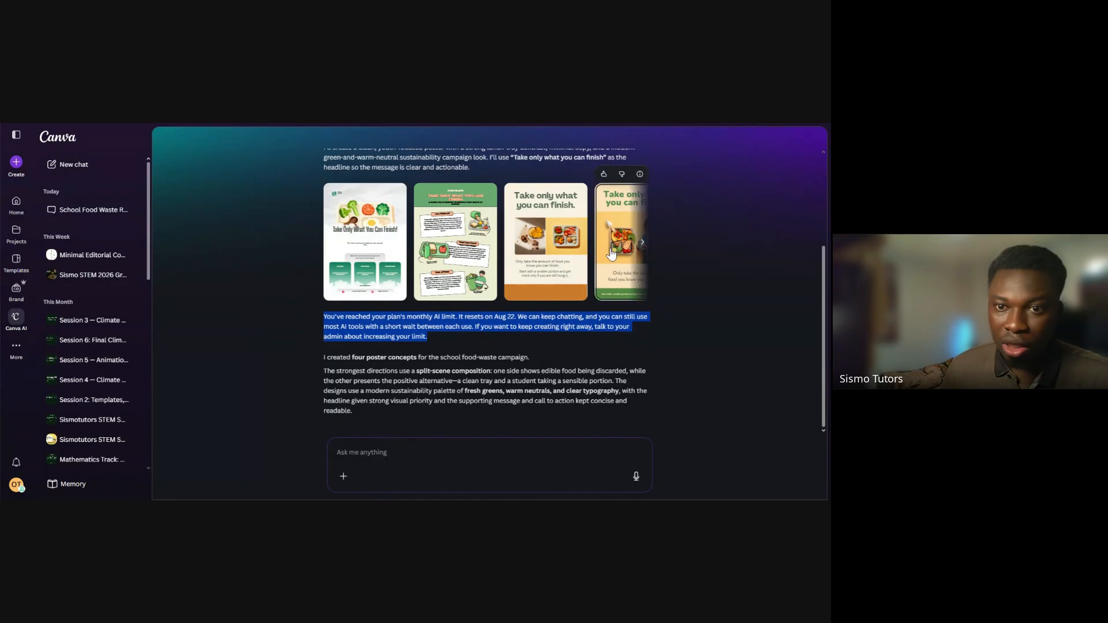
left_click(641, 243)
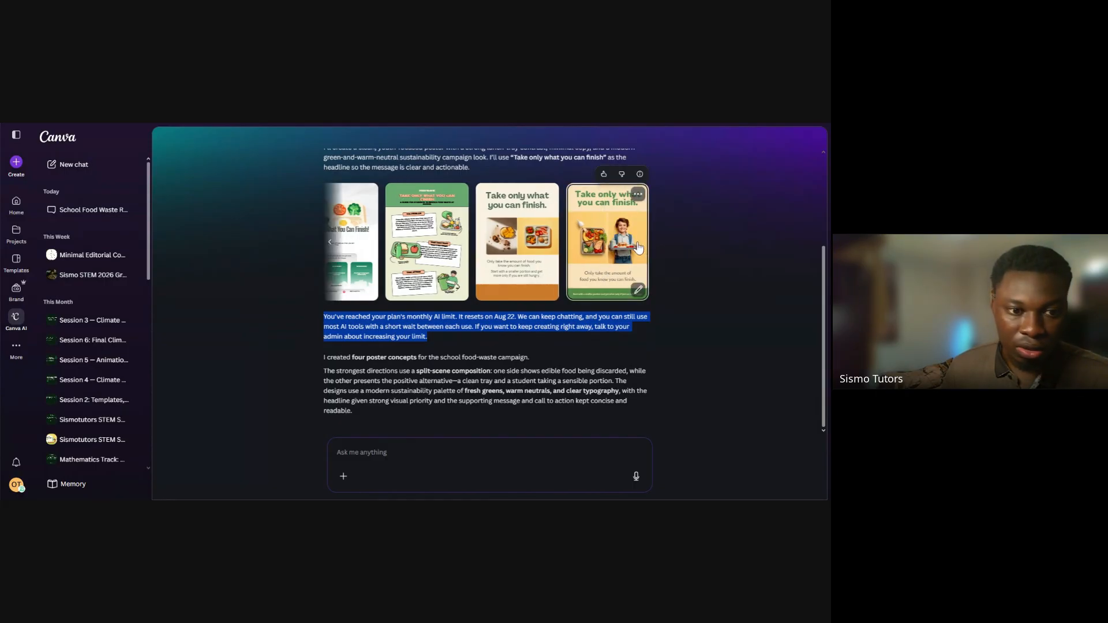
Compare all the generated poster concepts with the headline, message and call to action requested in the prompt
scroll(295, 241, "up", 3)
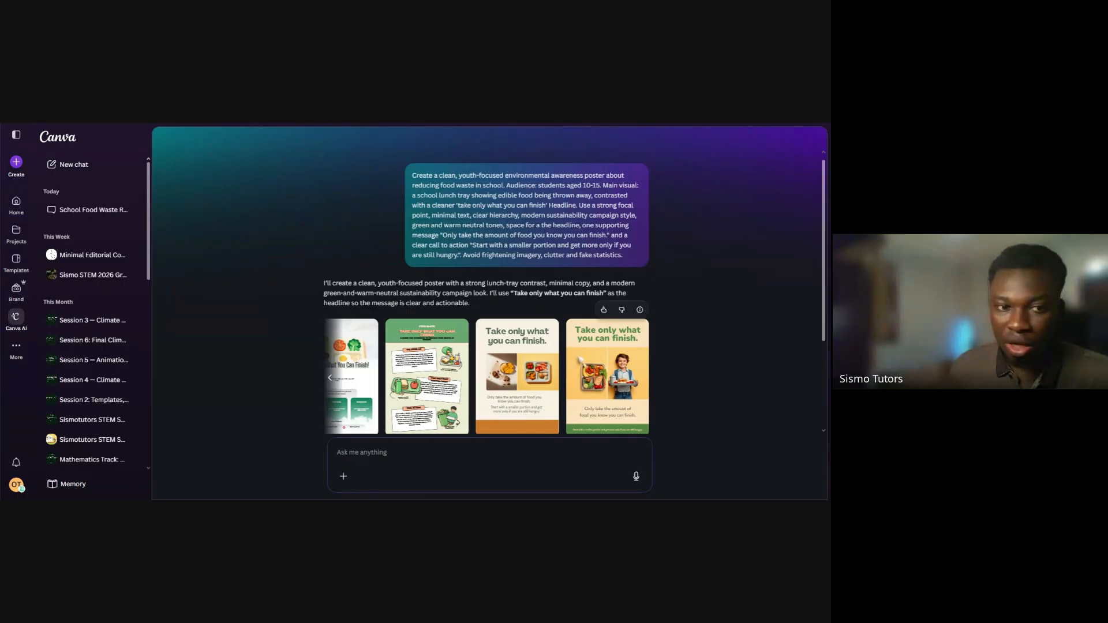
left_click(330, 377)
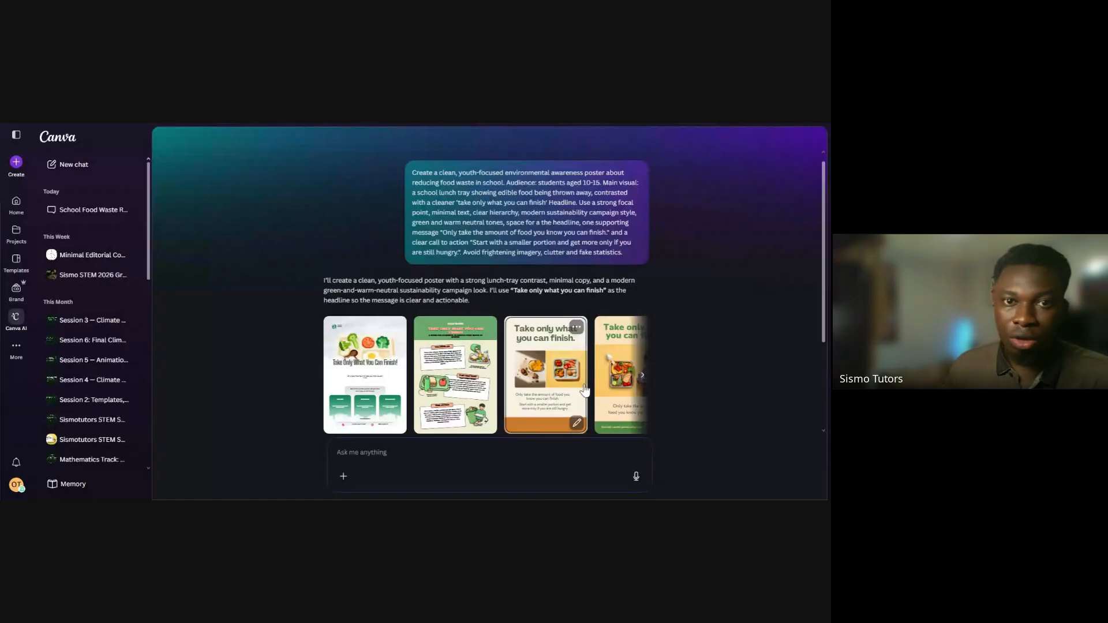
left_click(641, 378)
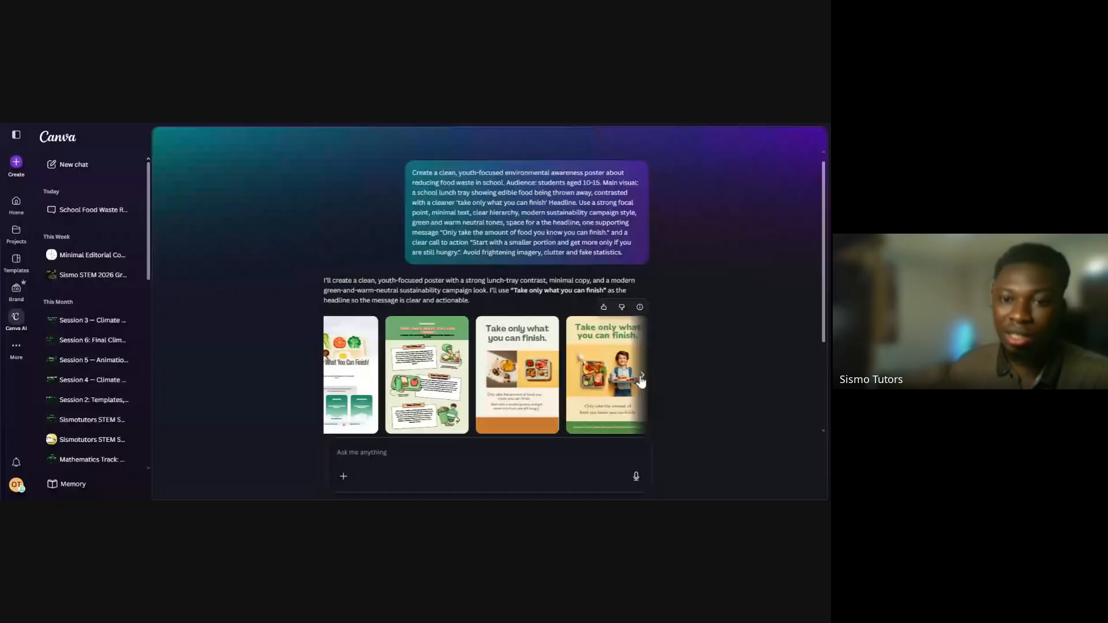
left_click(641, 378)
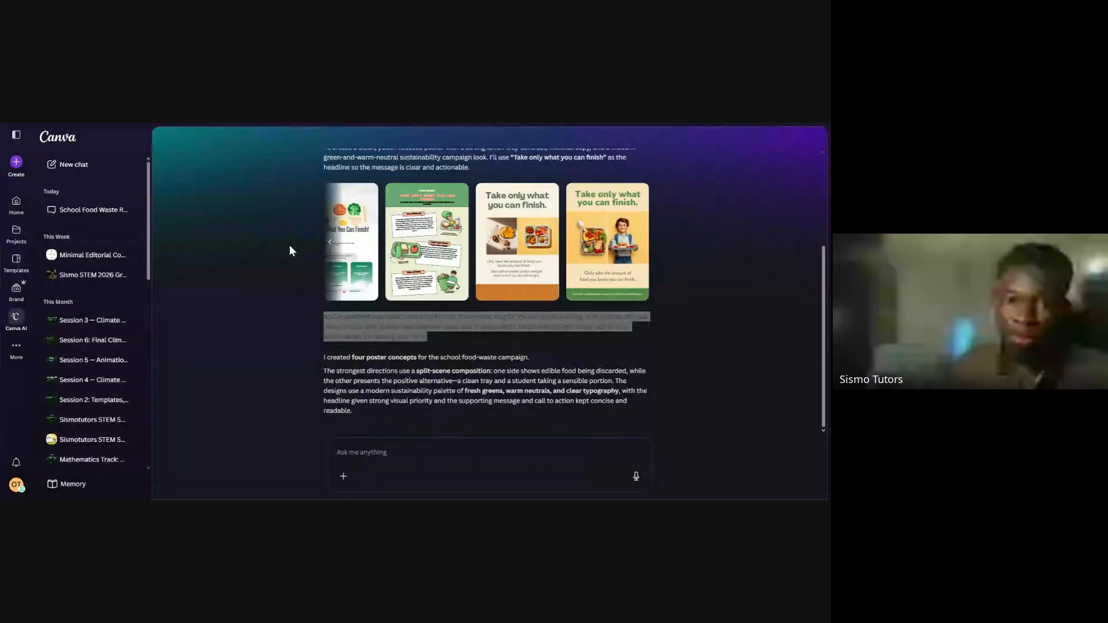
left_click(330, 242)
scroll(366, 306, "up", 1)
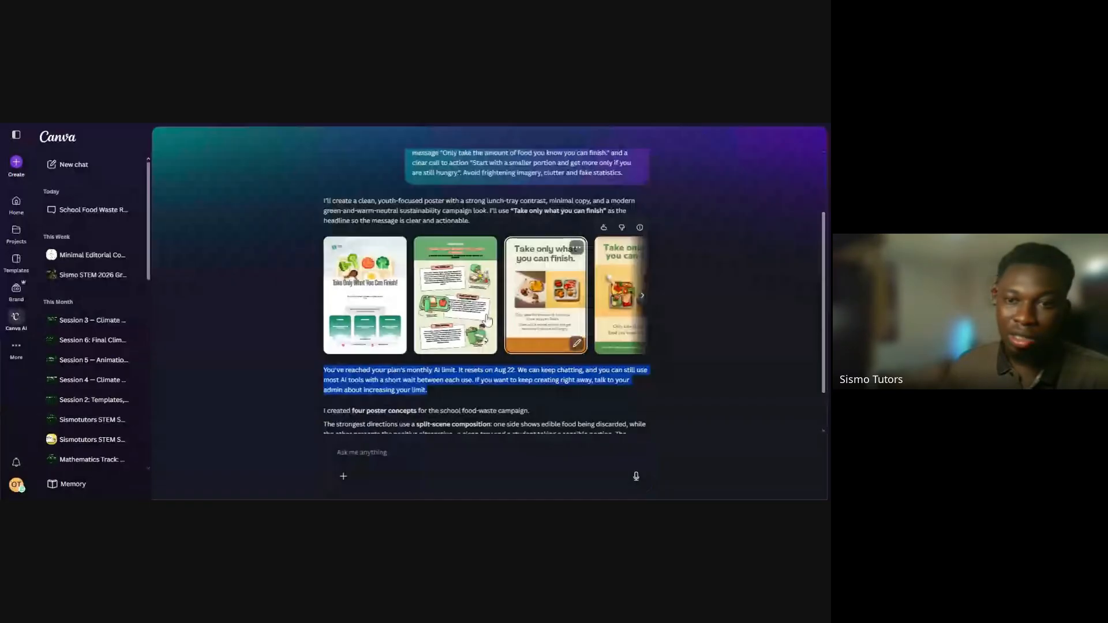
left_click(642, 296)
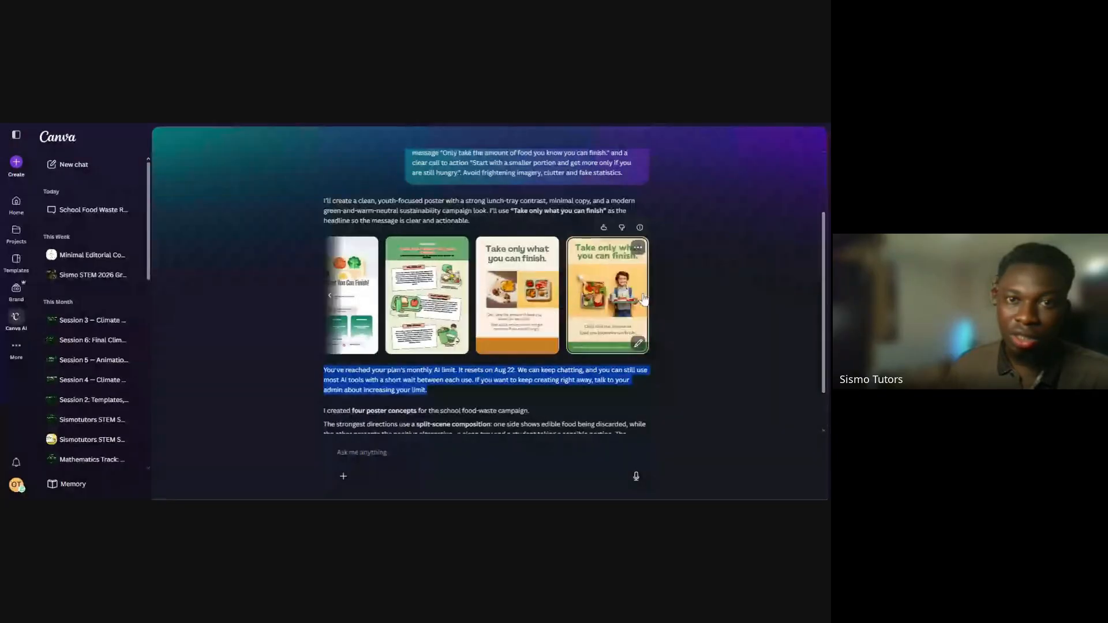
Bring up the "Engaging Lunch Portion Awareness Poster" design in the editor and zoom it to 32%
left_click(434, 124)
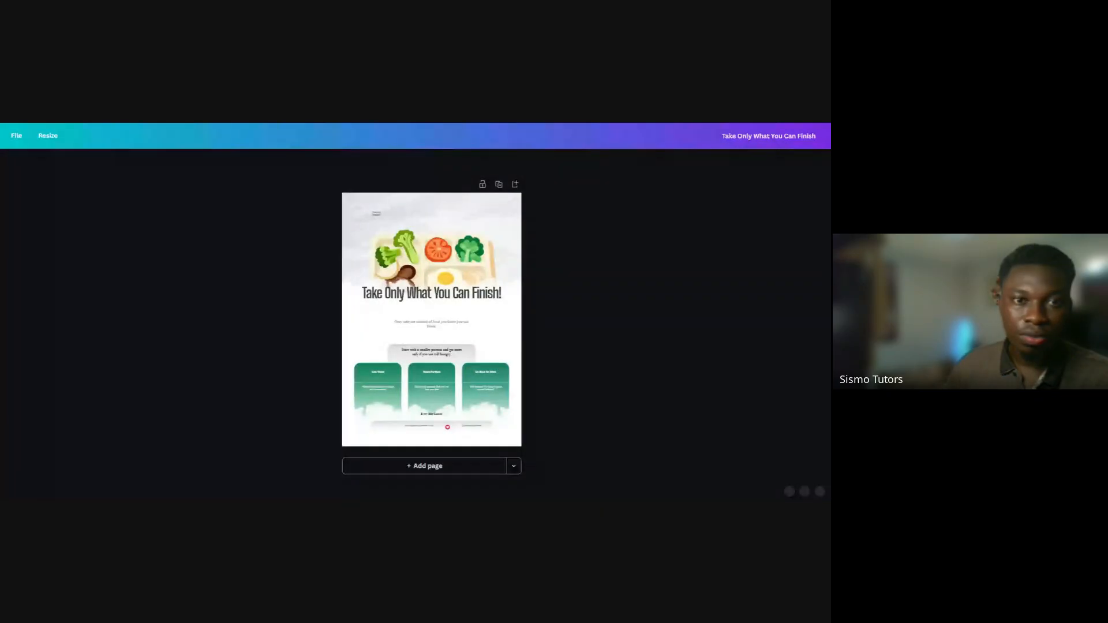
key("ctrl+Tab")
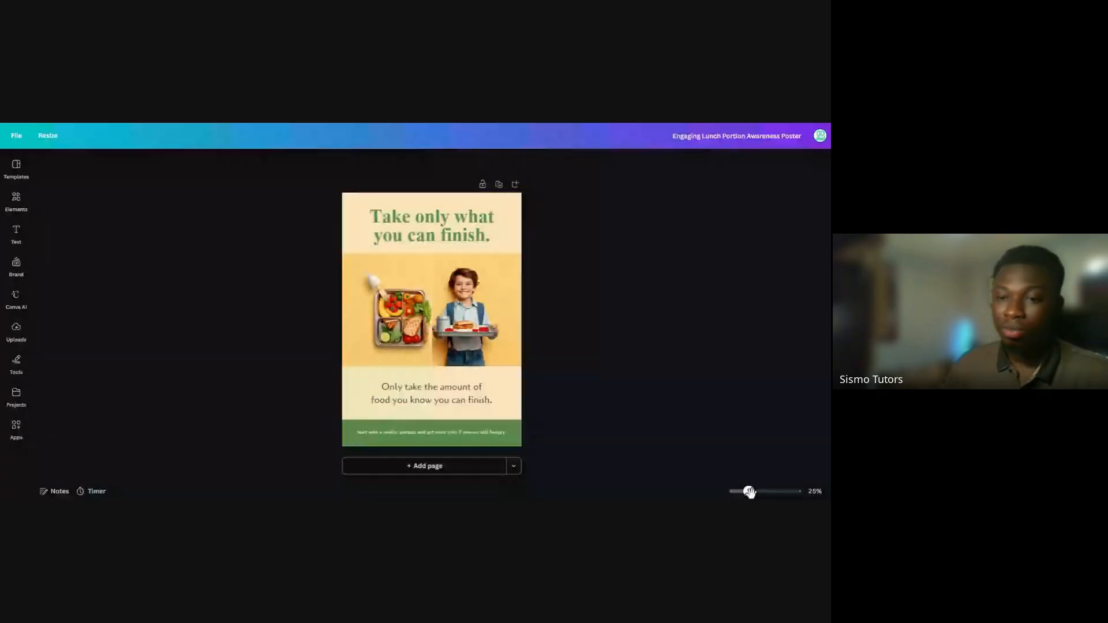
left_click_drag(749, 491, 751, 492)
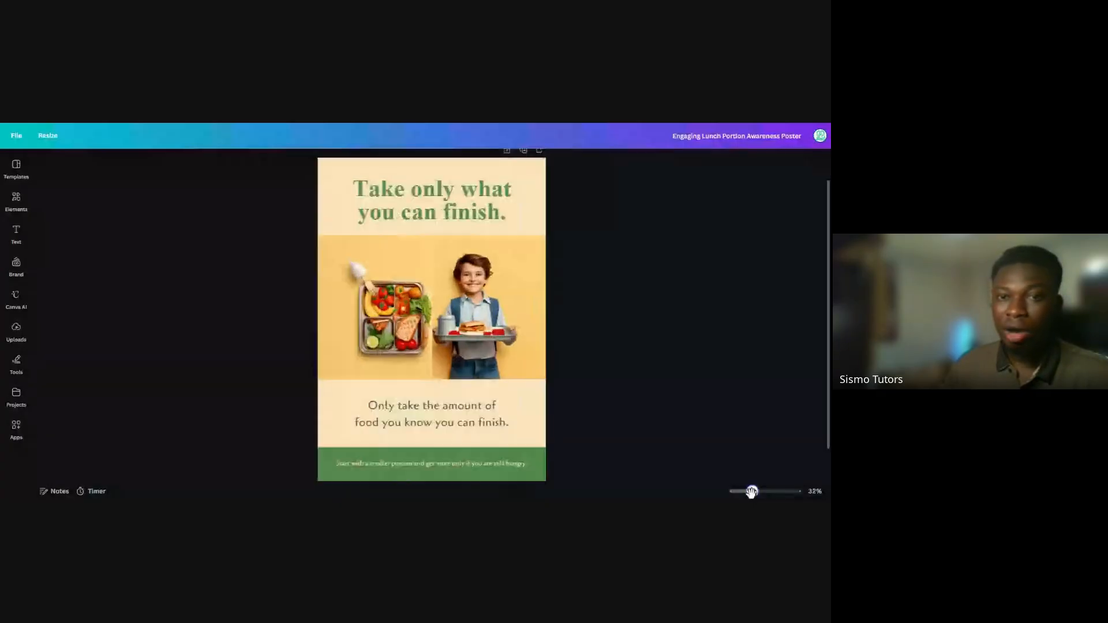
Inspect the poster's background and "Take only what you can finish." headline as separate editable elements
left_click(320, 166)
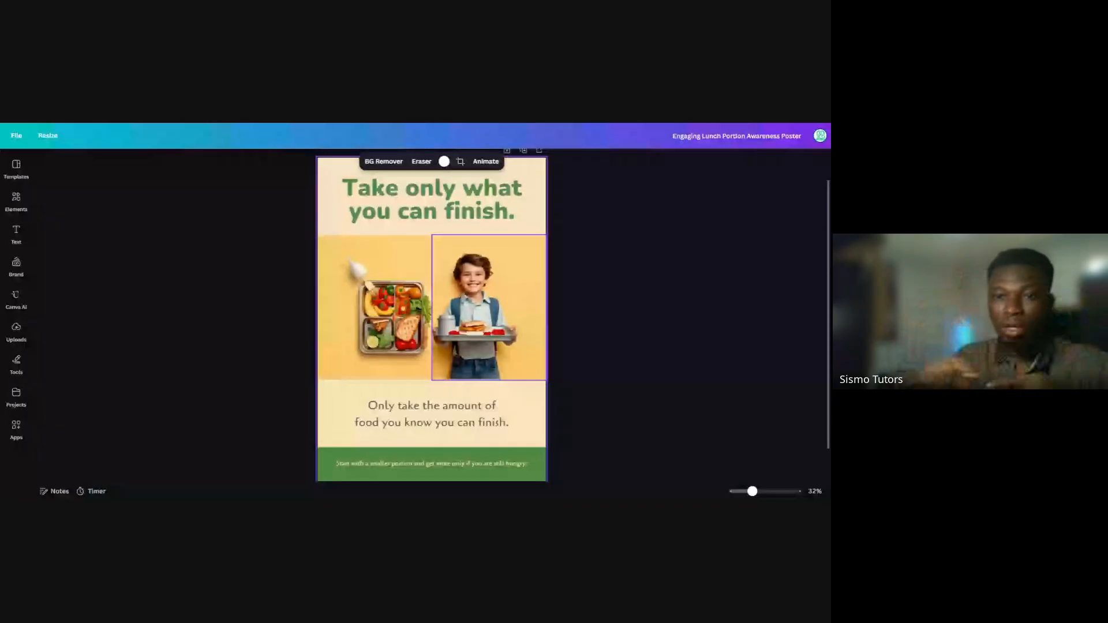
left_click(583, 287)
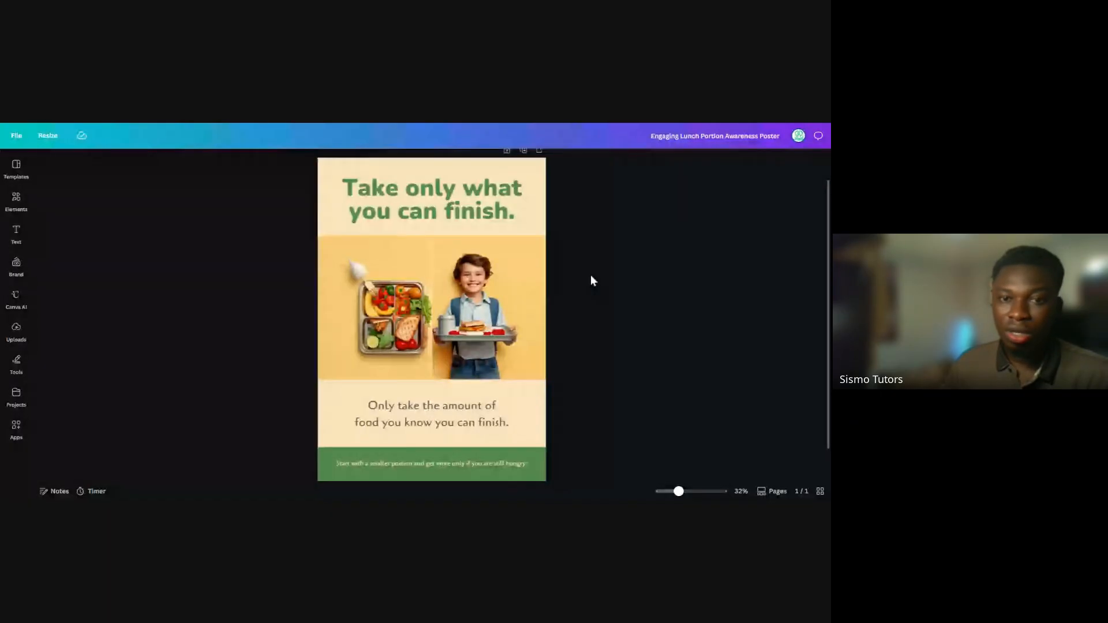
left_click(457, 205)
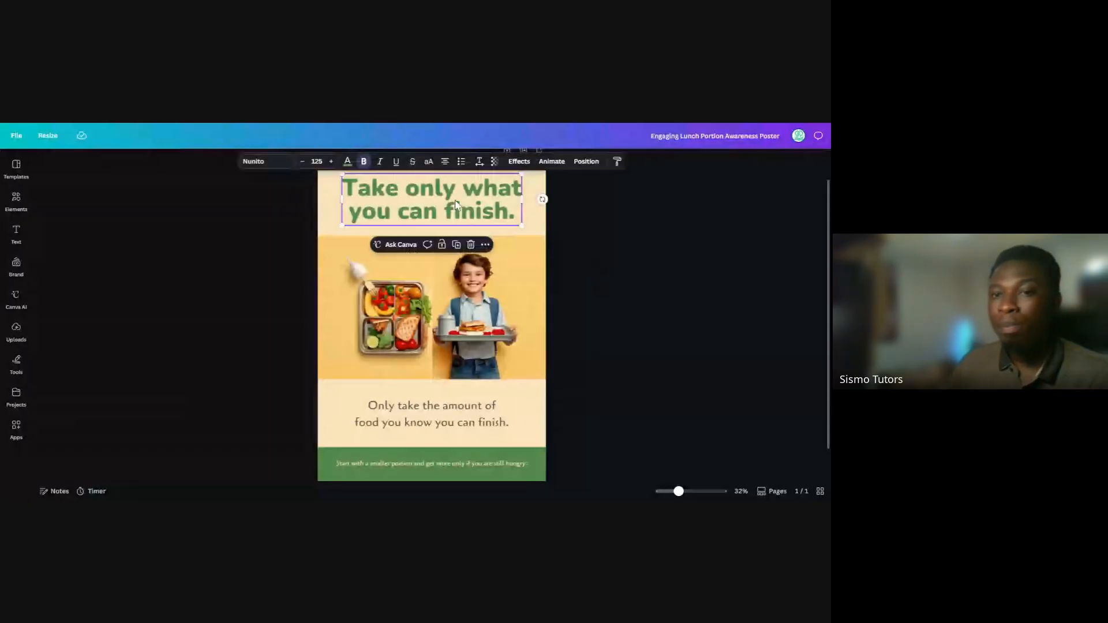
left_click(541, 217)
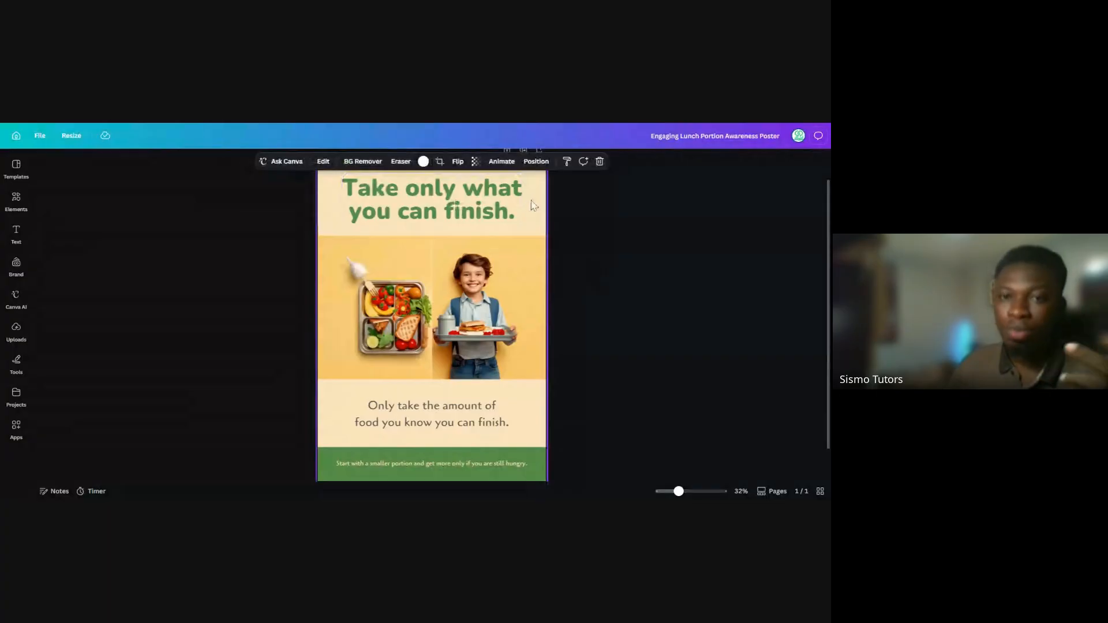
Inspect the lunchbox photo, the boy's photo and the headline as separate editable elements of the poster
left_click(532, 205)
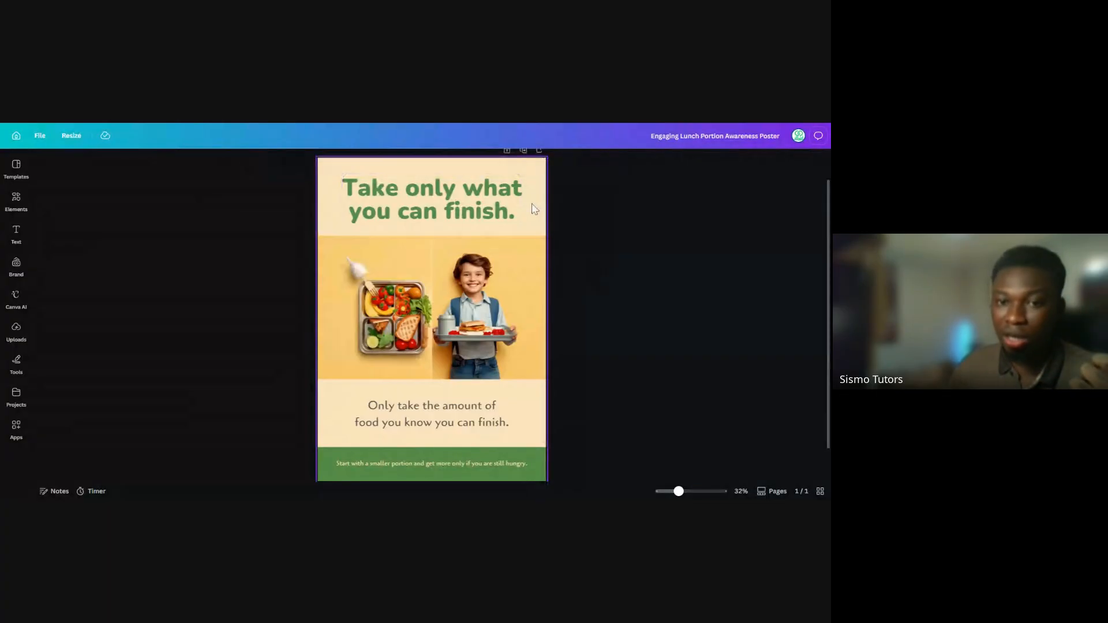
left_click(388, 312)
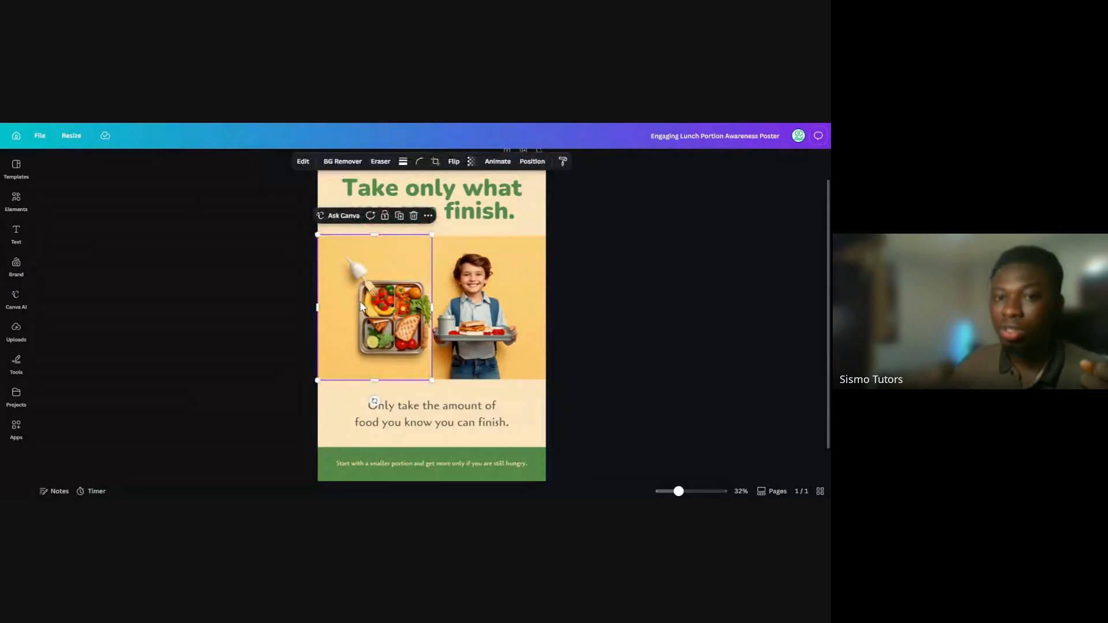
left_click(463, 320)
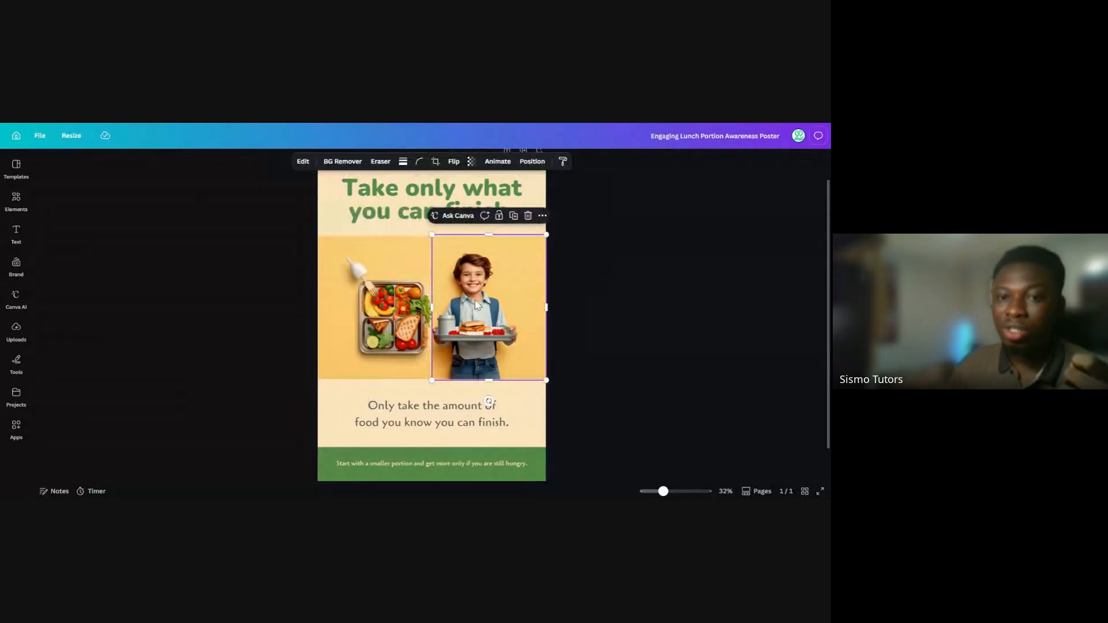
left_click(573, 297)
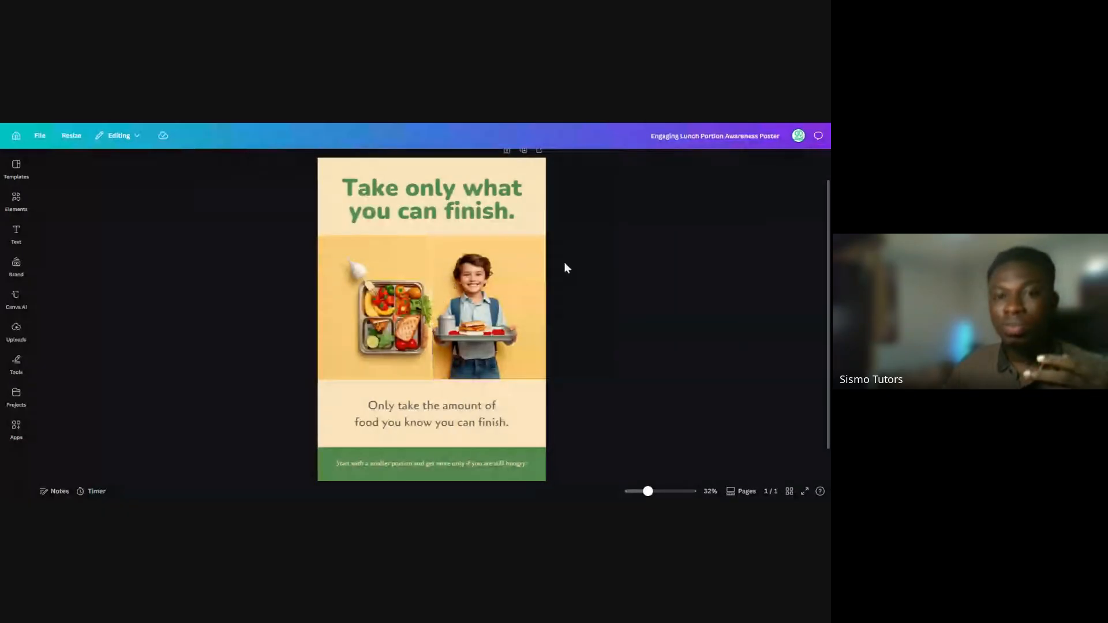
left_click(413, 207)
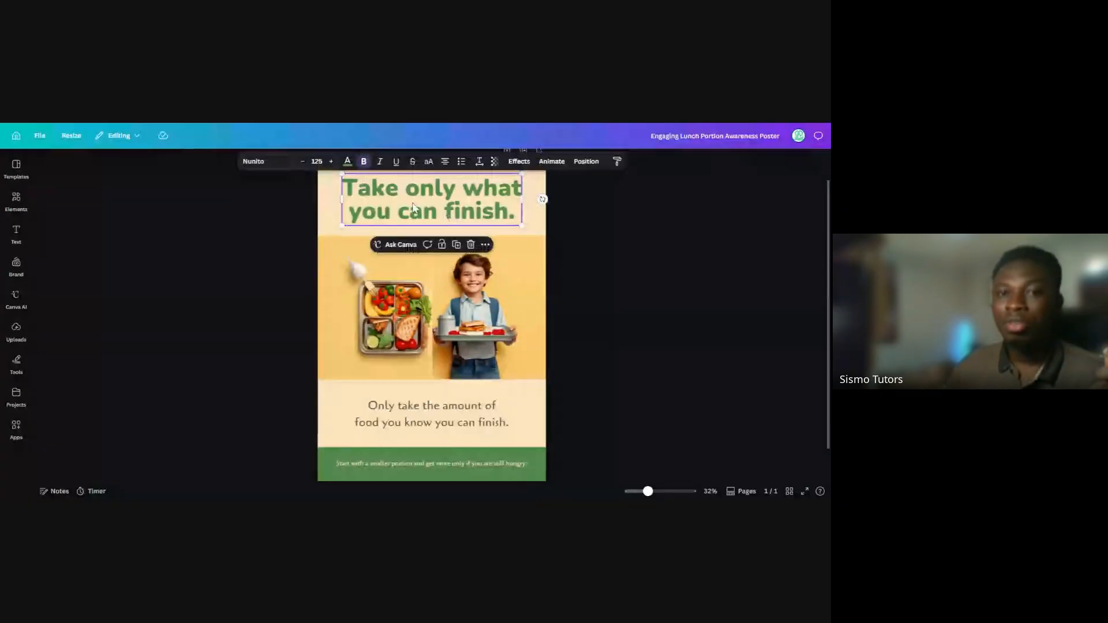
left_click(568, 247)
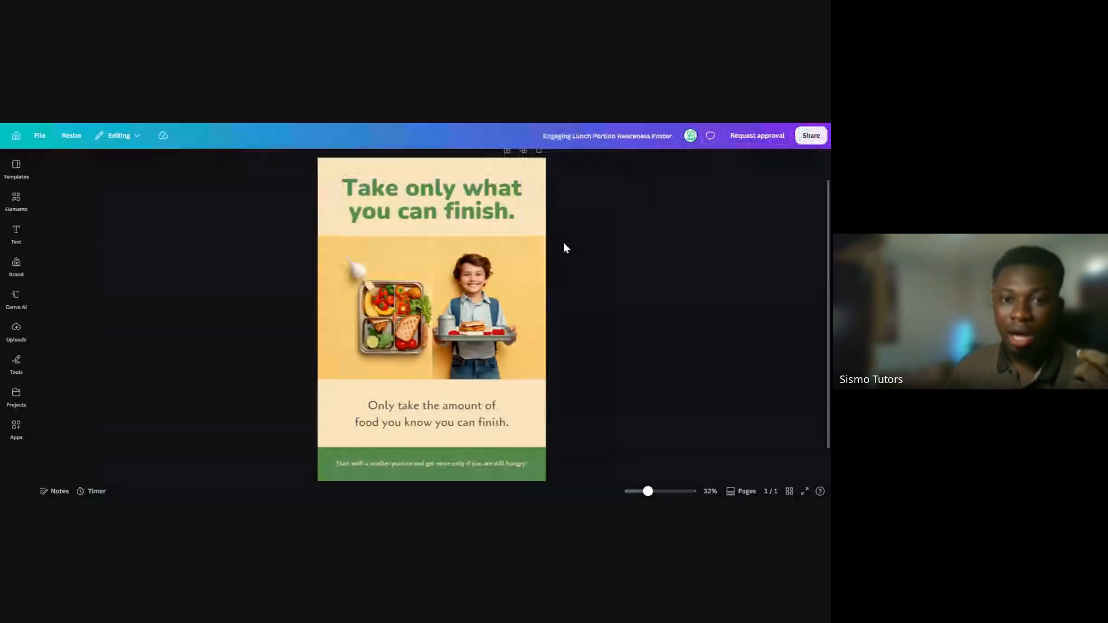
left_click(402, 331)
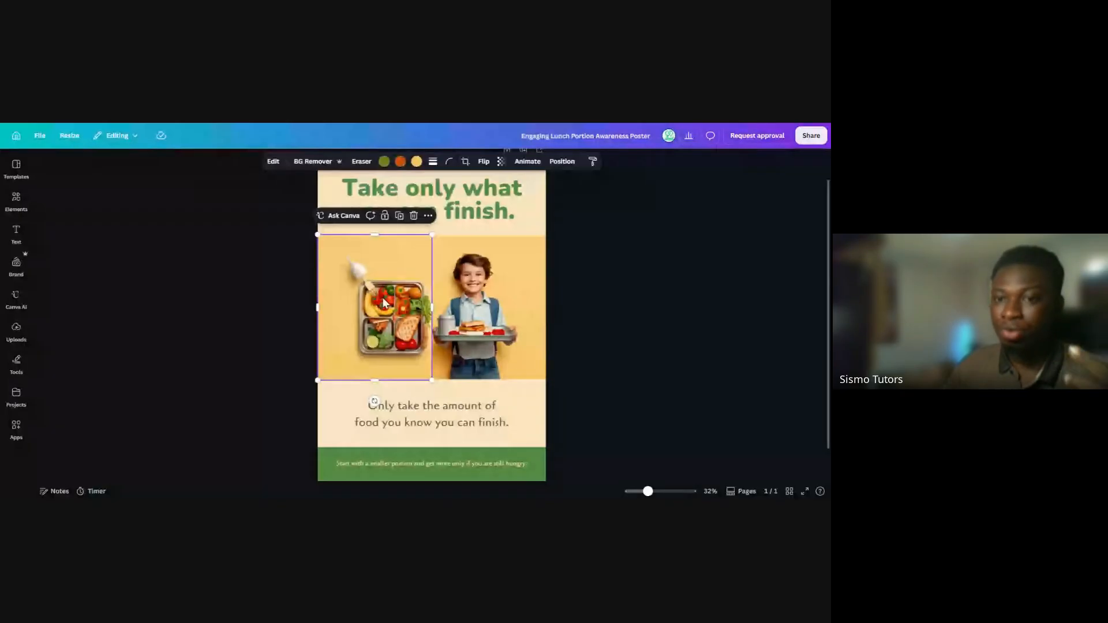
Delete the photo of the boy holding a lunch tray, then undo the deletion
left_click(470, 311)
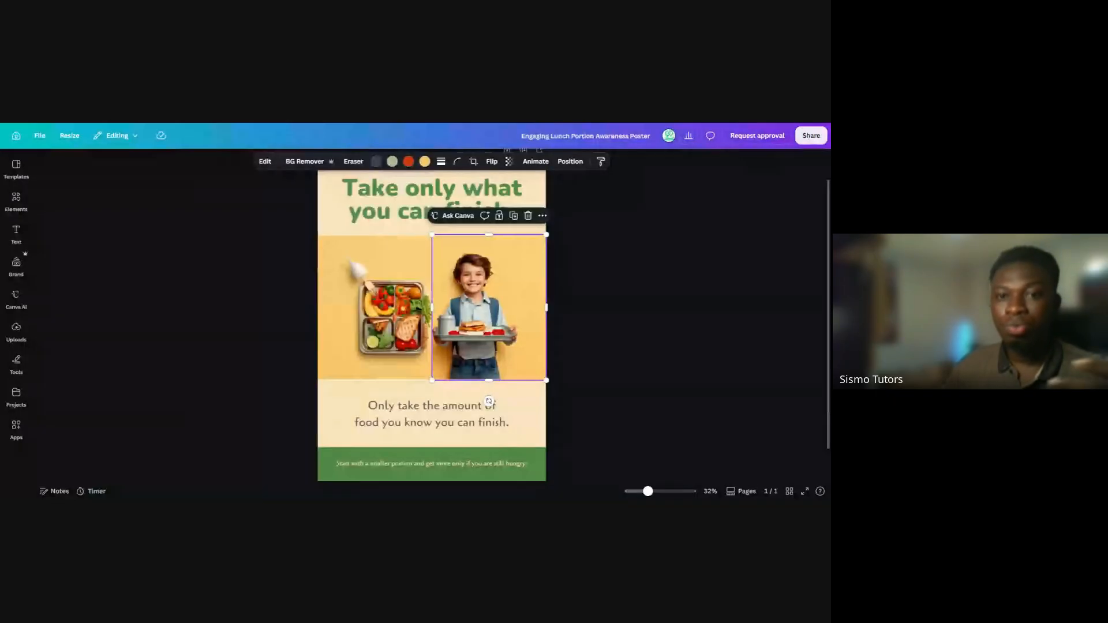
left_click(527, 216)
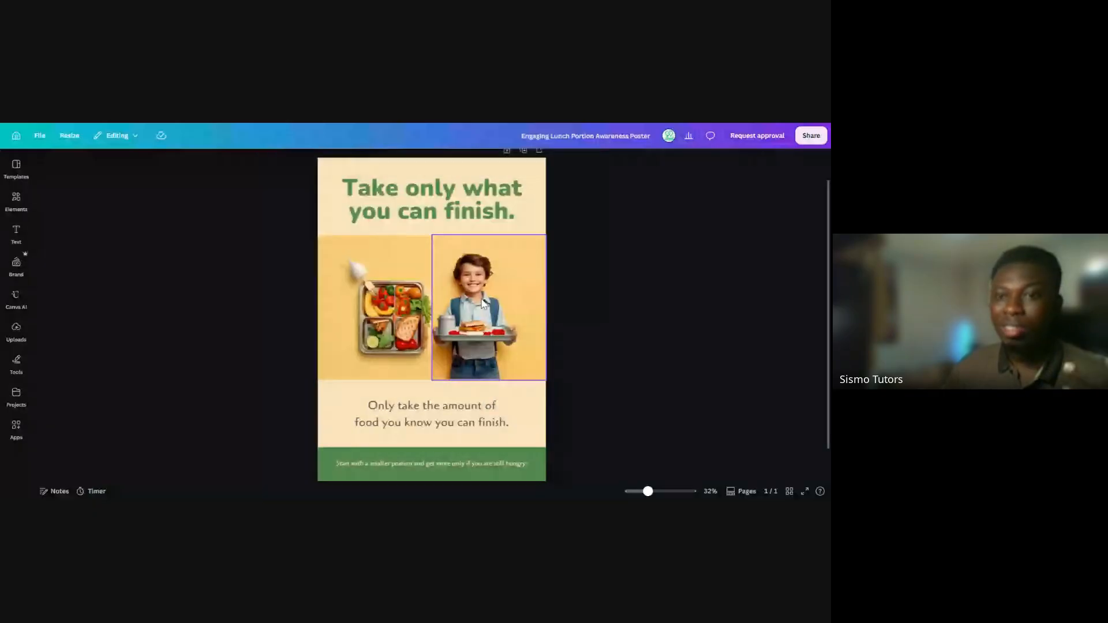
left_click(482, 306)
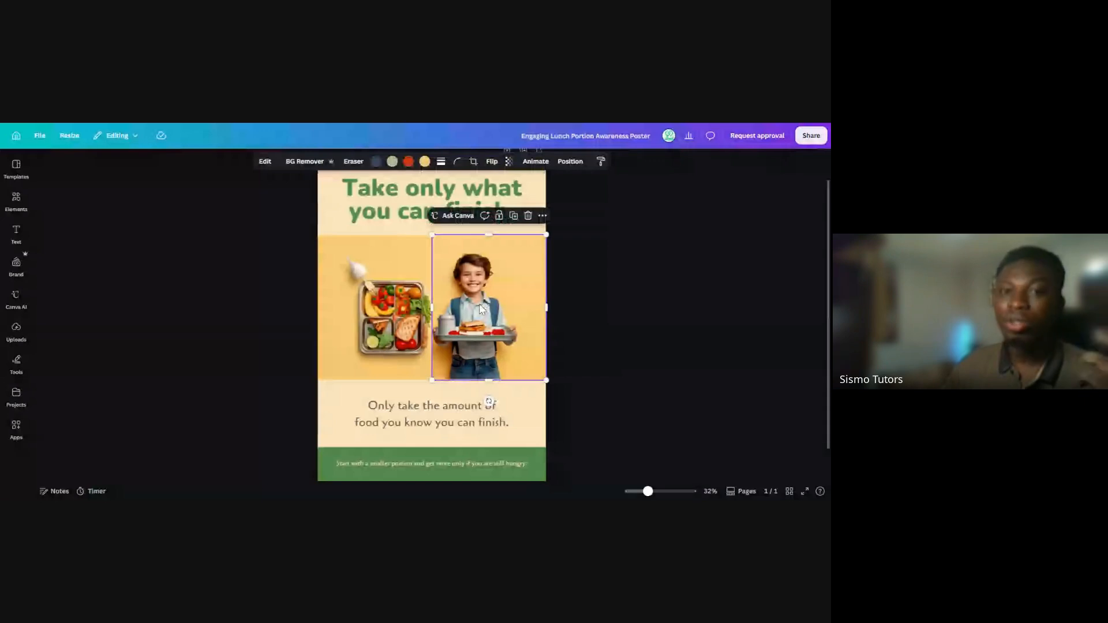
left_click(528, 216)
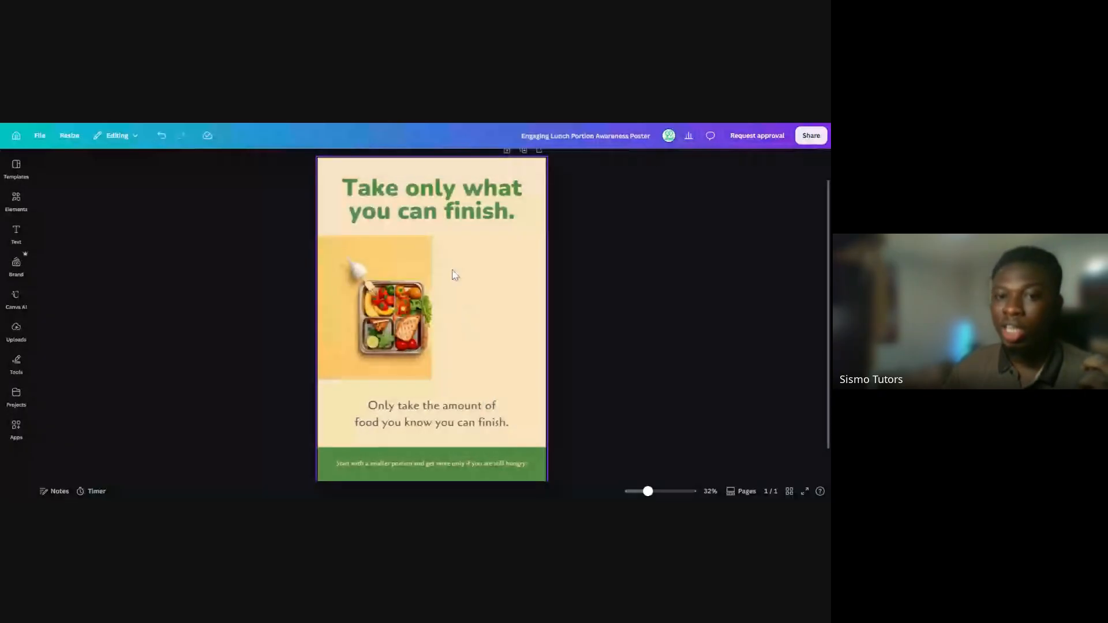
key("ctrl+z")
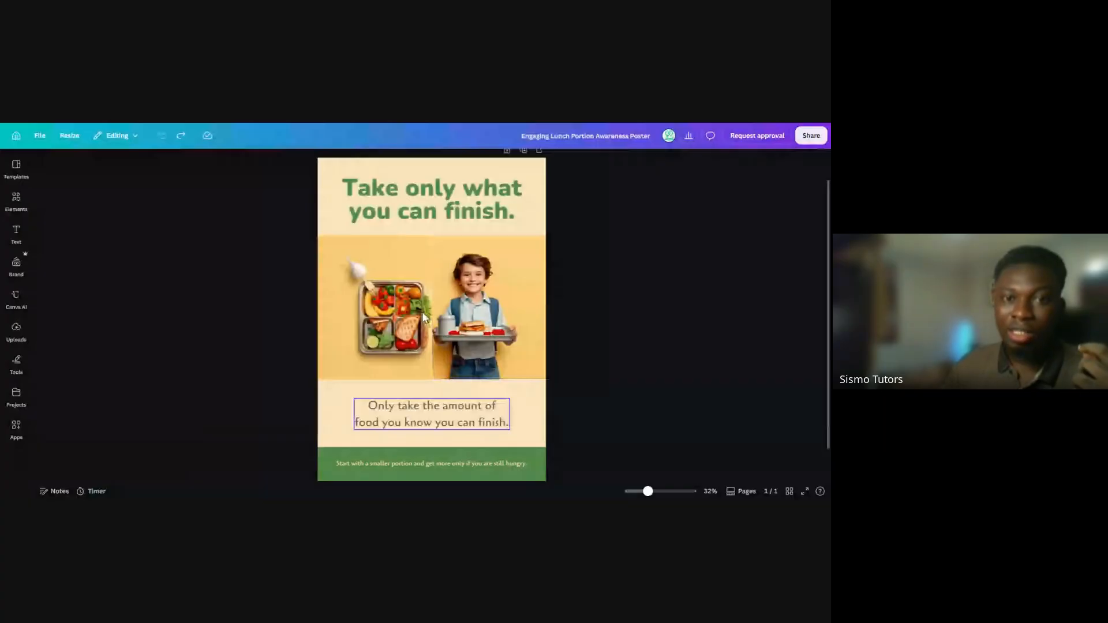
Examine the "Take only what you can finish." headline and its text formatting options
left_click(427, 208)
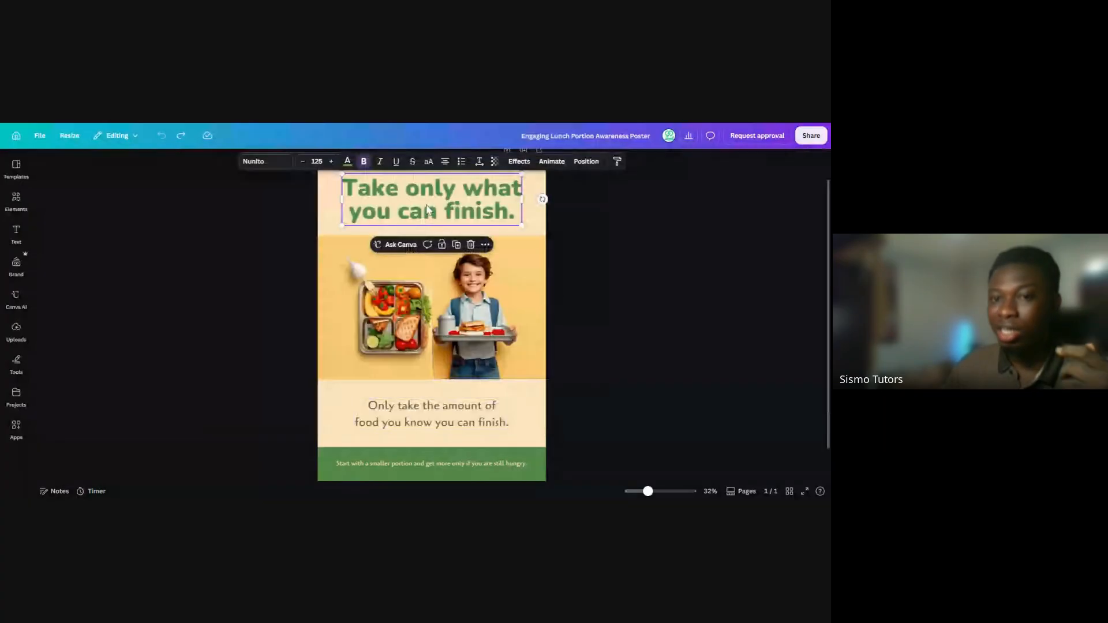
double_click(427, 208)
left_click(548, 232)
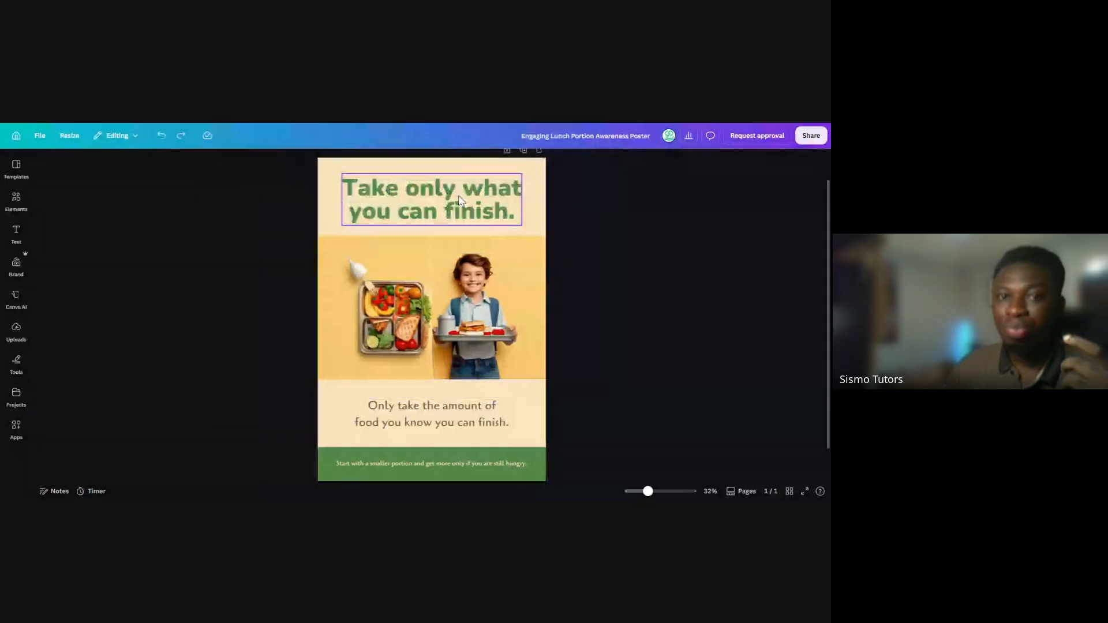
left_click(460, 199)
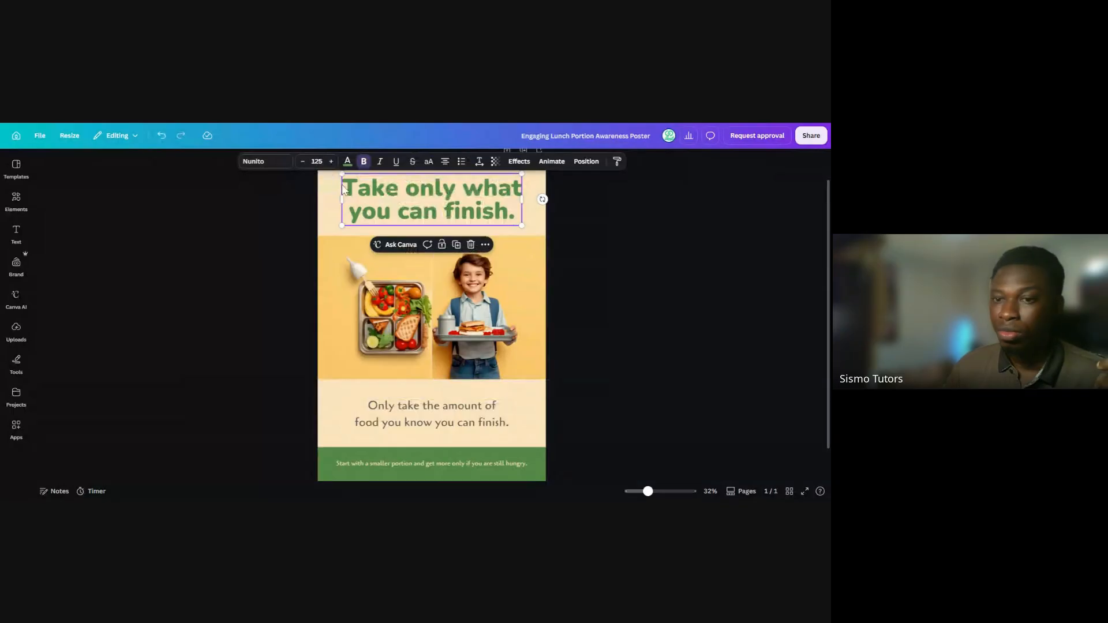
left_click(583, 292)
Slightly narrow the "Only take the amount of food you know you can finish." text box, then undo the resize
left_click(396, 423)
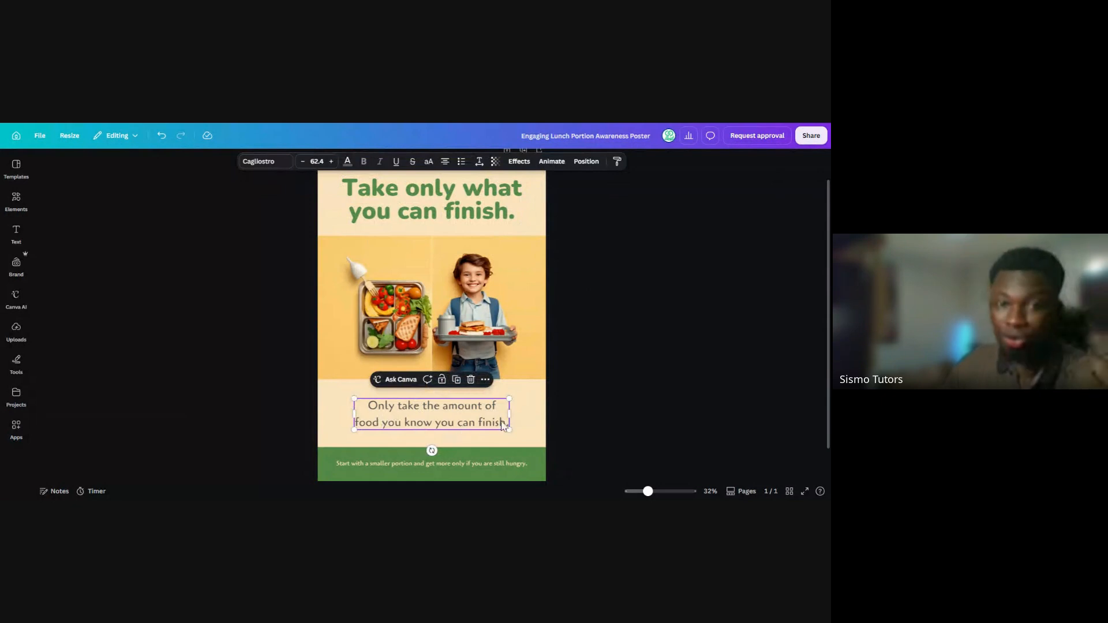
mouse_move(513, 417)
left_mouse_down()
mouse_move(533, 422)
mouse_move(510, 412)
left_mouse_up()
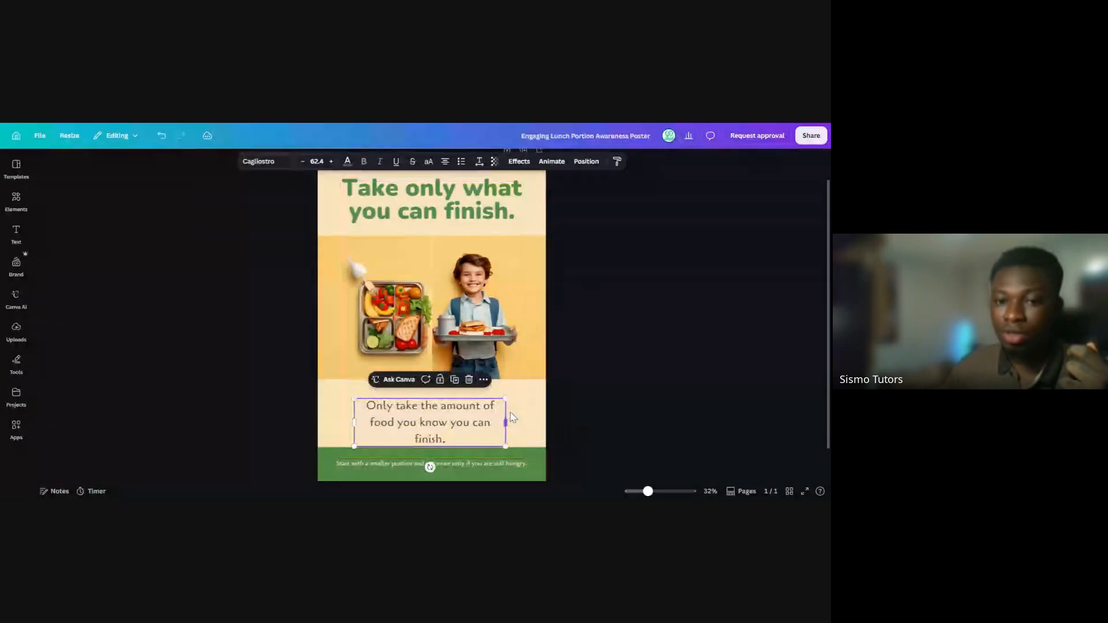
key("ctrl+z")
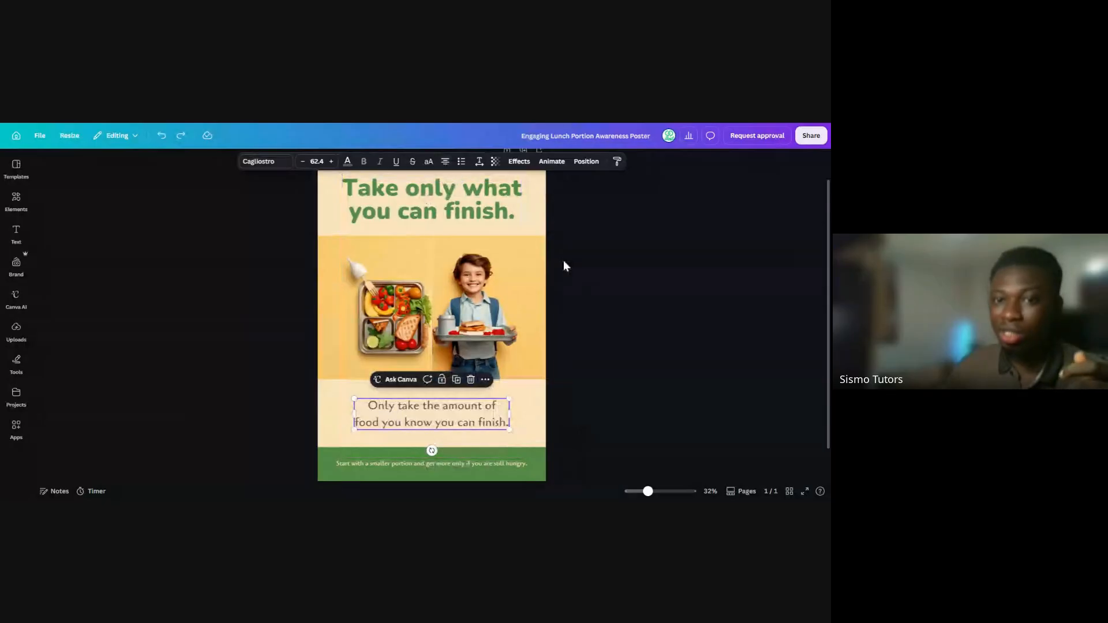
left_click(571, 309)
Inspect the call-to-action text and the green band behind it as separate elements
double_click(486, 464)
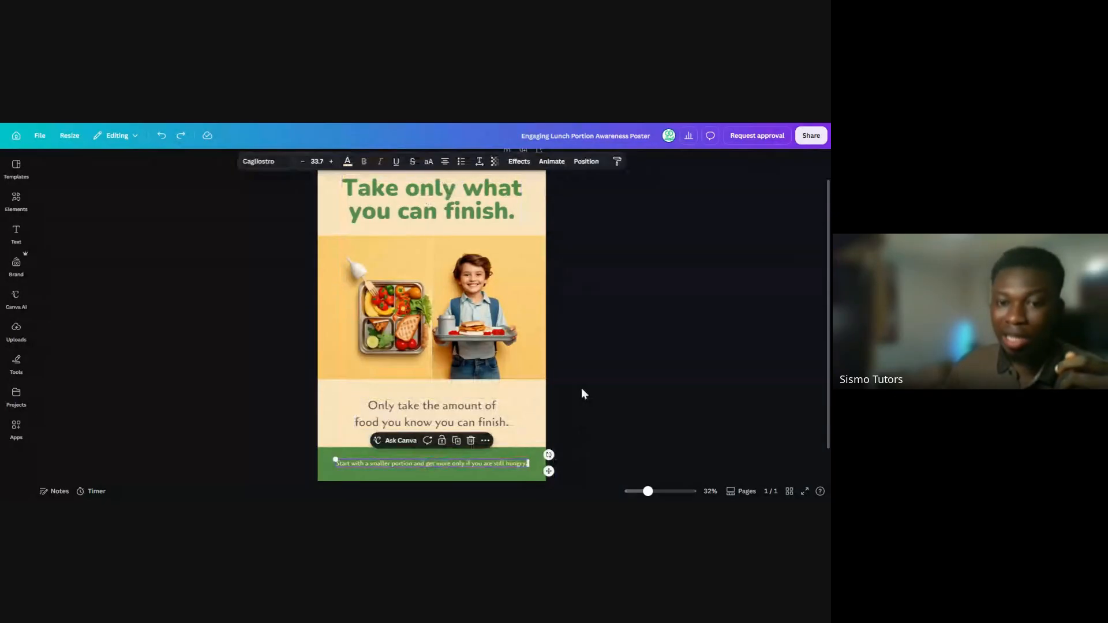
left_click(533, 460)
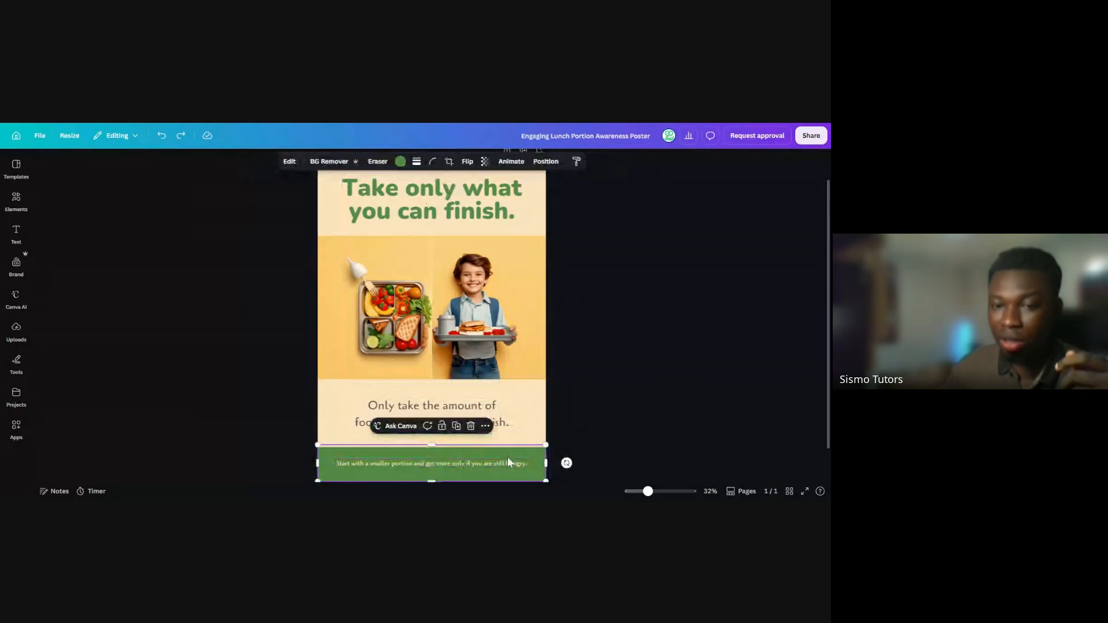
left_click(566, 358)
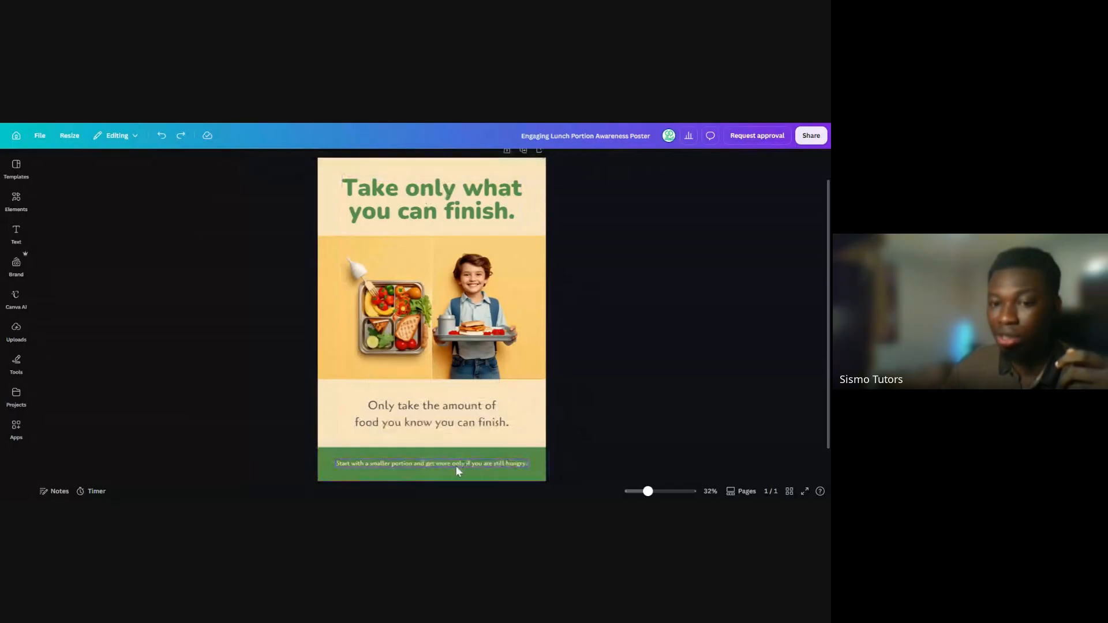
Enlarge the "Start with a smaller portion and get more only if you are still hungry." text to font size 41.7
double_click(456, 466)
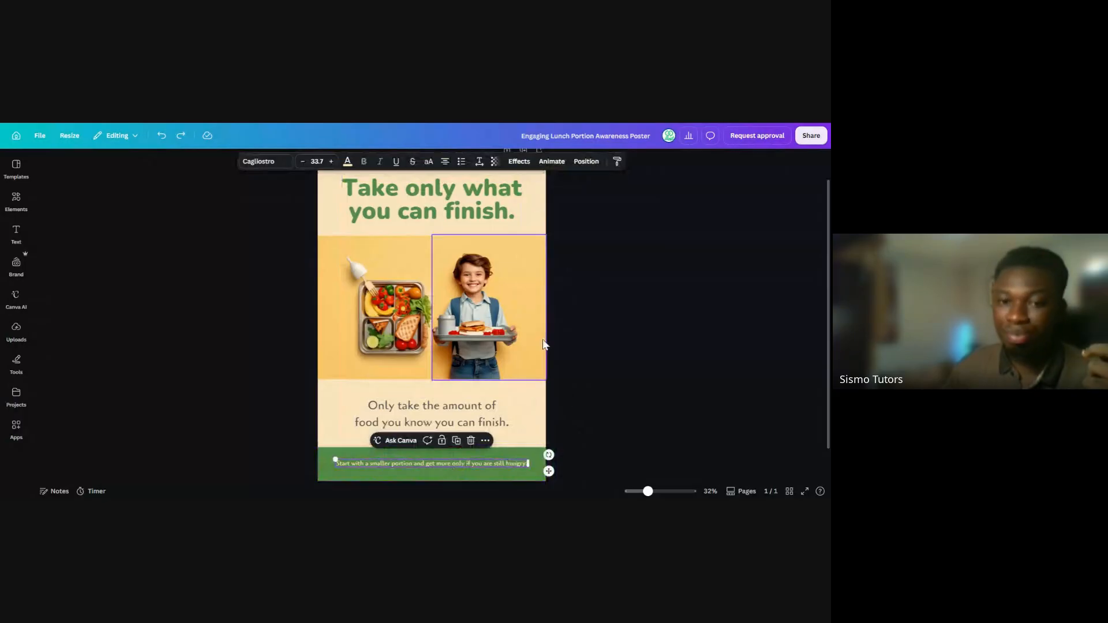
left_click(333, 163)
left_click(332, 162)
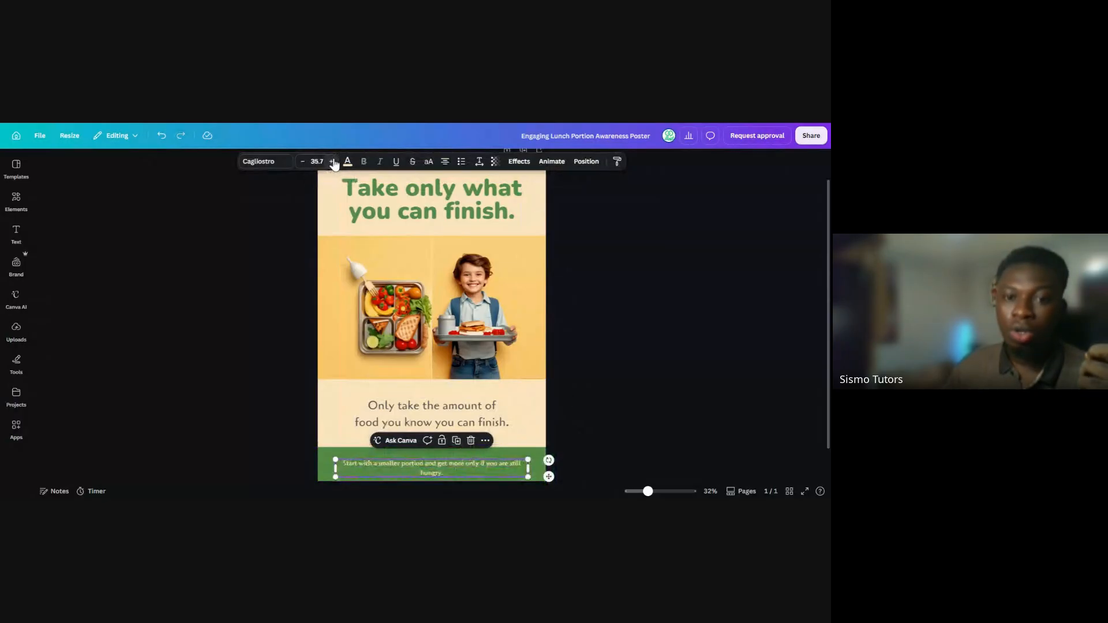
left_click(332, 162)
left_click(332, 162)
left_click(333, 162)
left_click(332, 162)
left_click(333, 162)
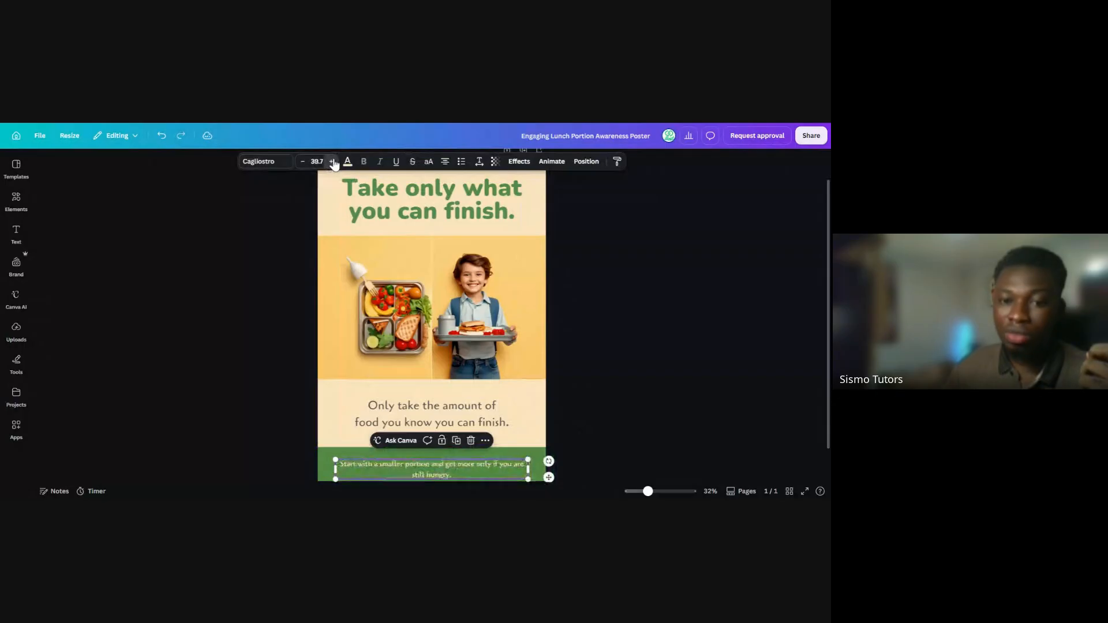
left_click(332, 162)
left_click(577, 265)
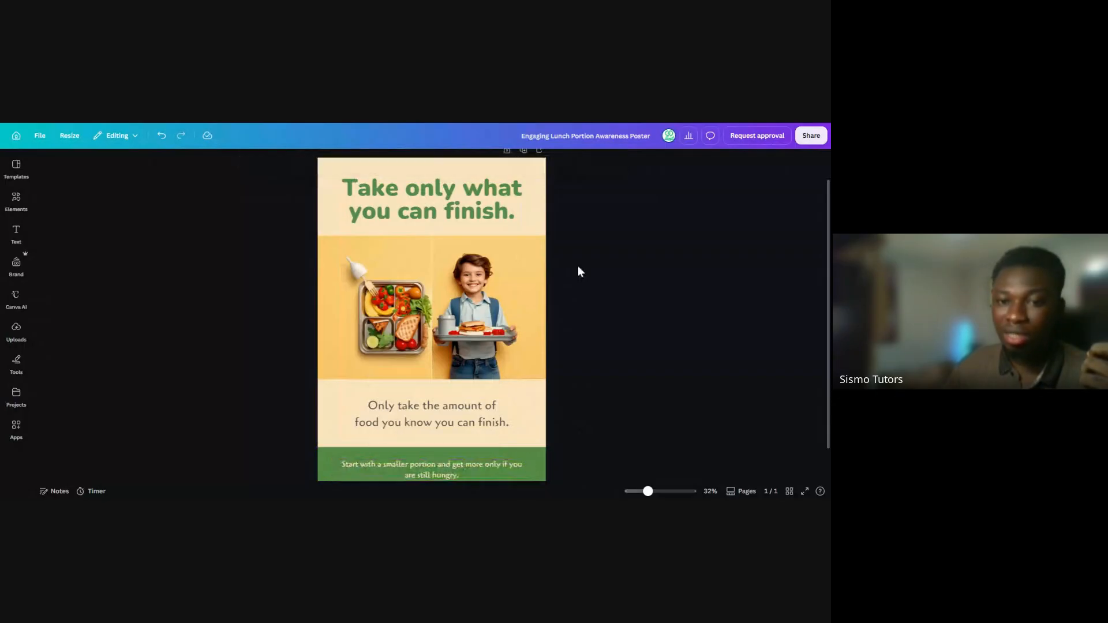
Move the call-to-action text up to centre it in the green band and colour it white
left_click_drag(447, 472, 448, 466)
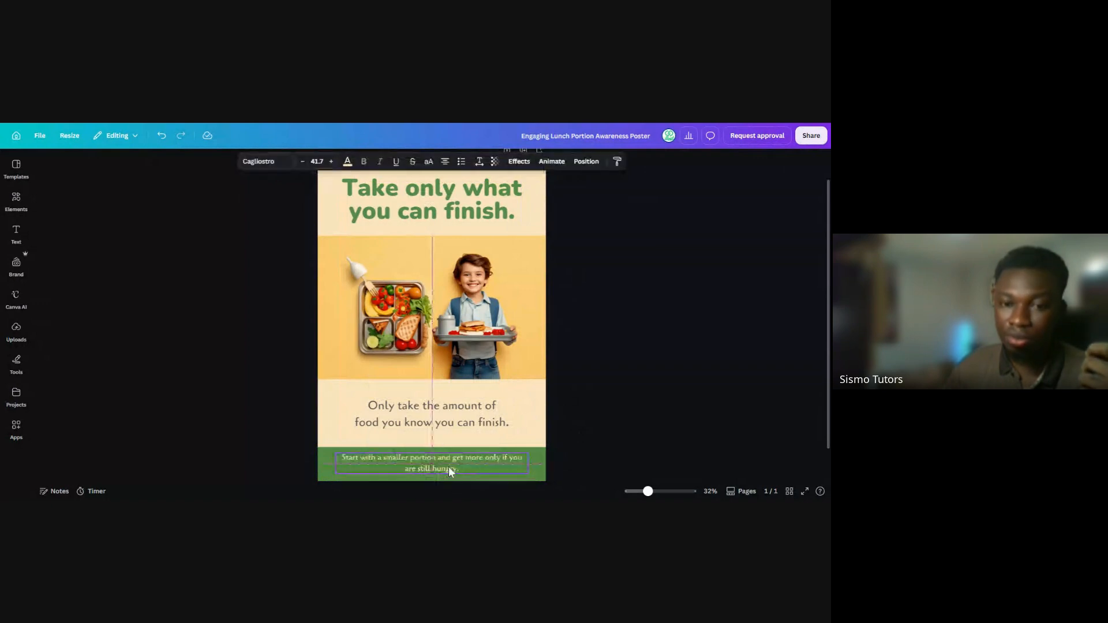
left_click(569, 394)
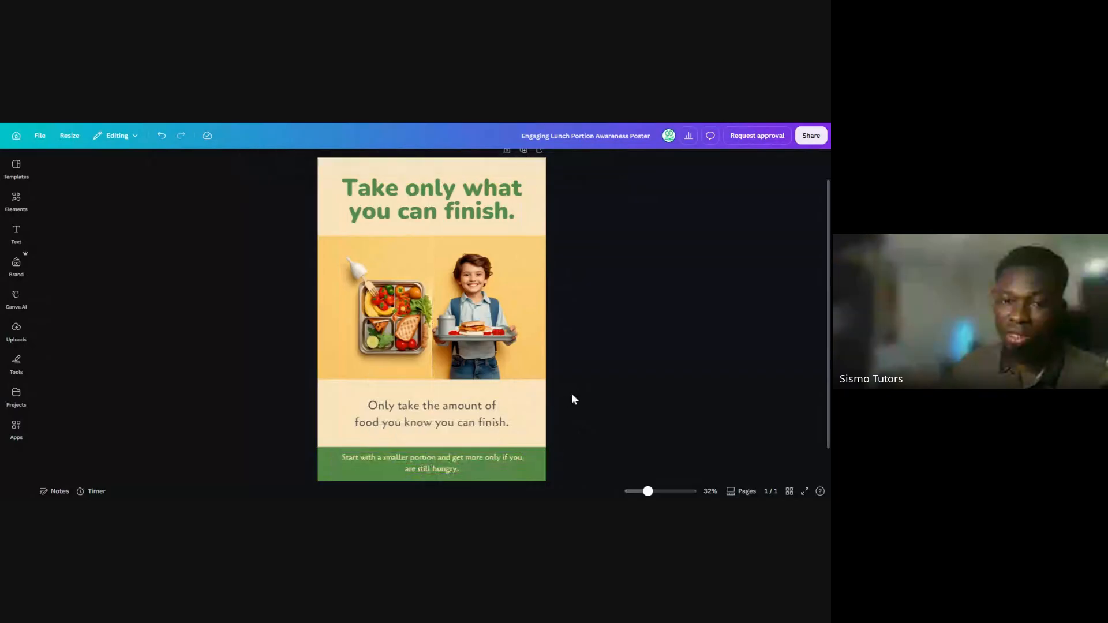
left_click(442, 461)
left_click(346, 162)
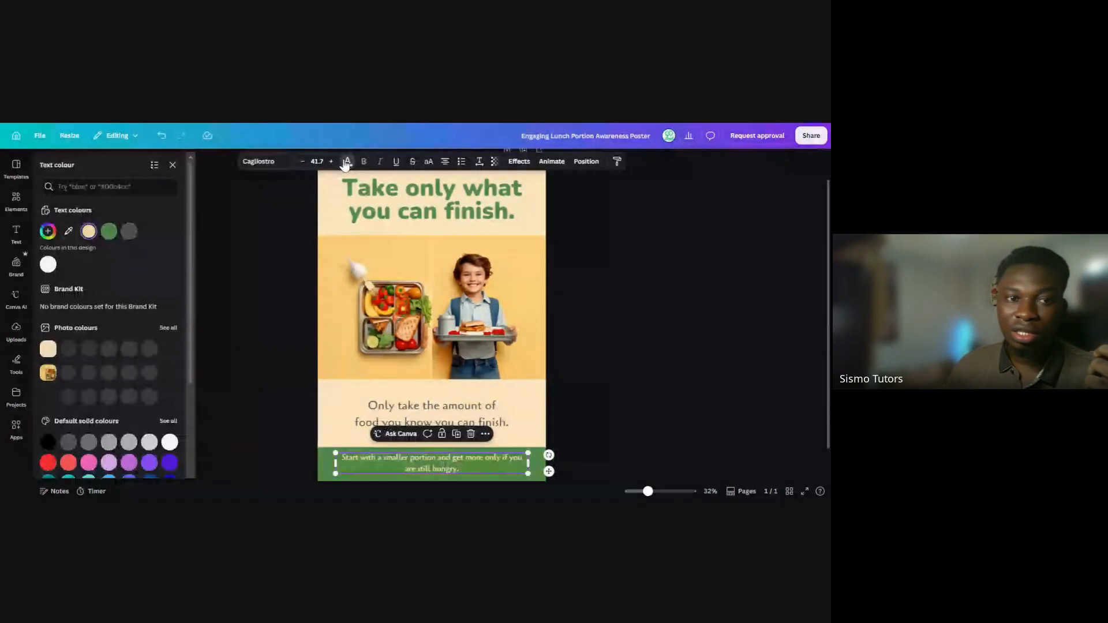
left_click(47, 266)
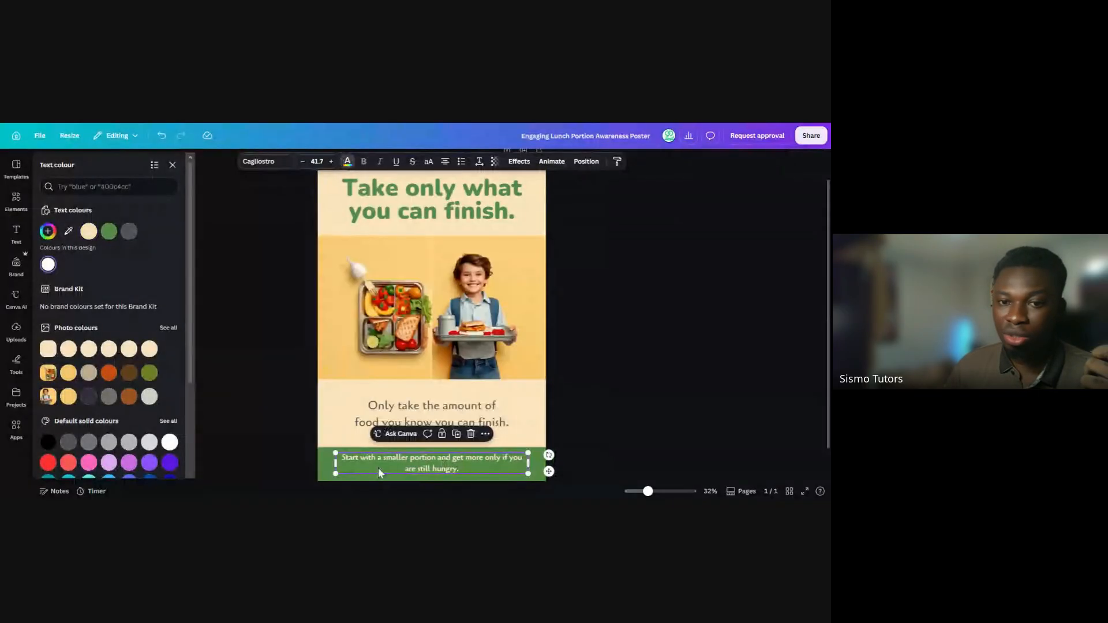
View the colour options of the poster's background and reselect the background behind the headline
left_click(529, 221)
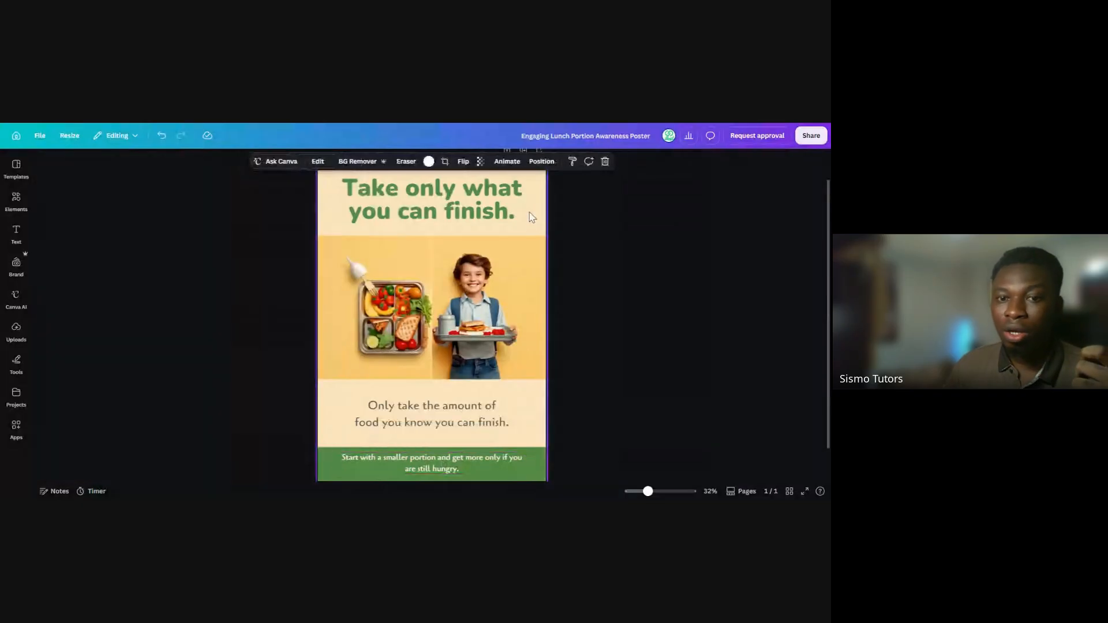
left_click(429, 161)
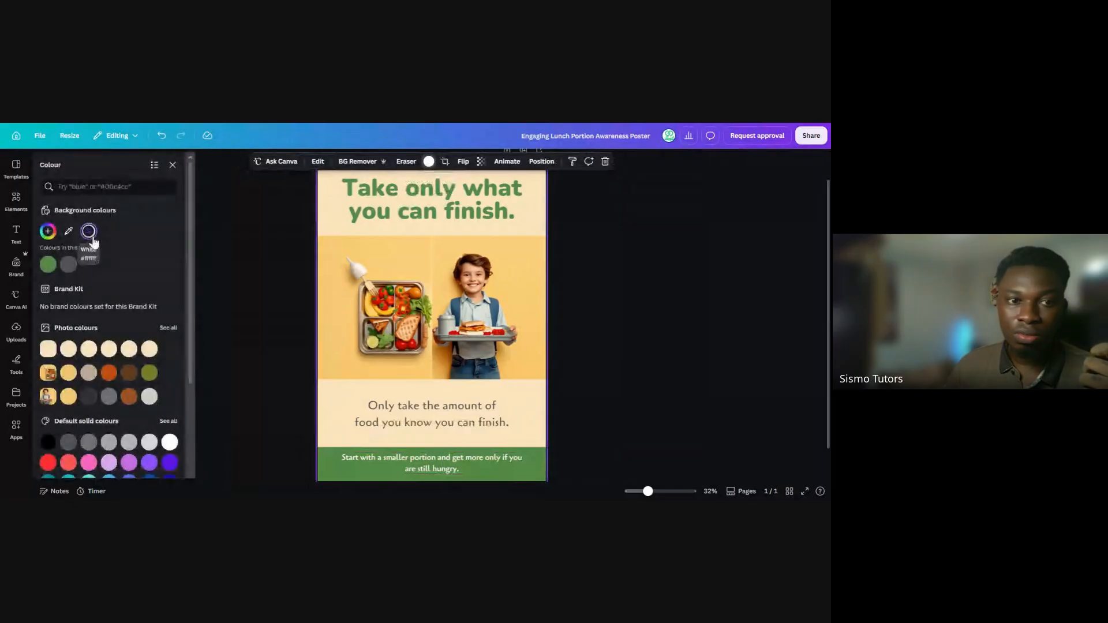
left_click(531, 221)
left_click(531, 222)
left_click(530, 222)
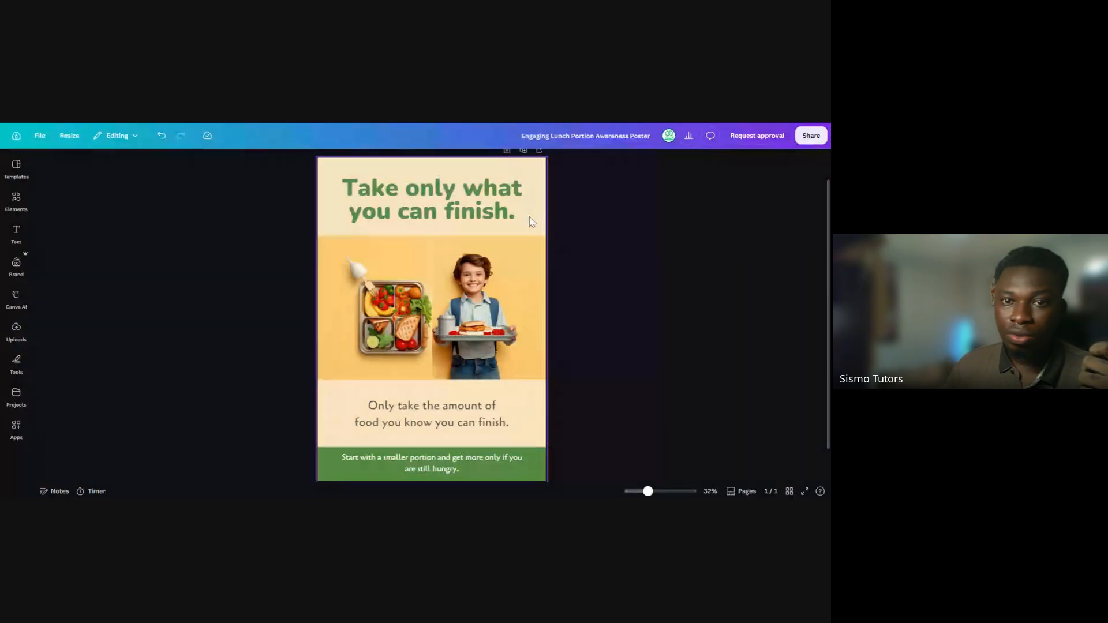
left_click(512, 218)
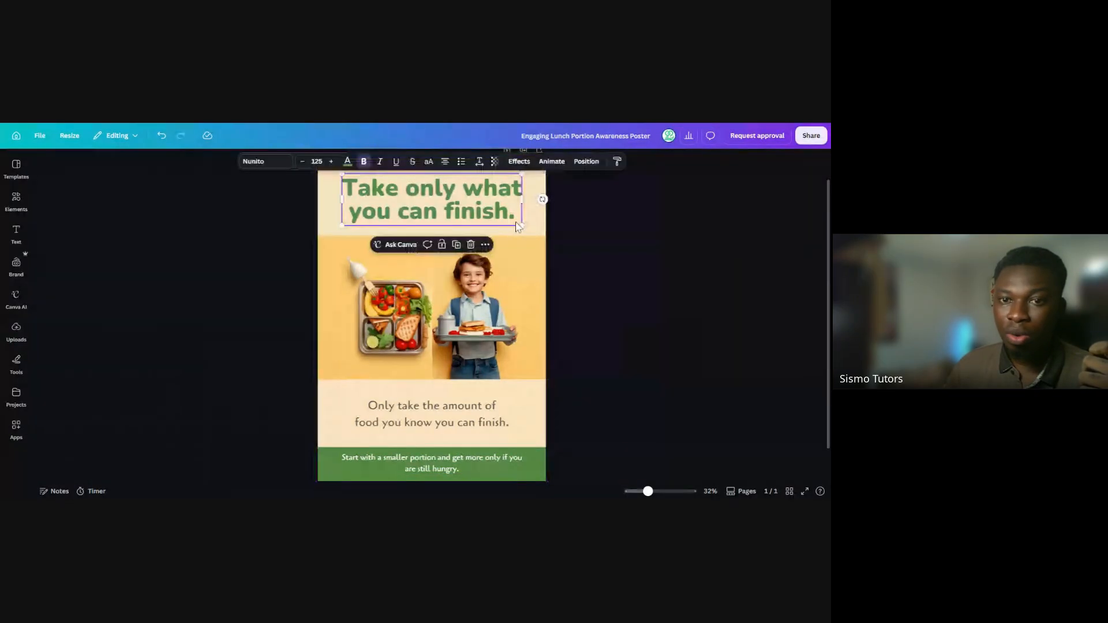
left_click(531, 218)
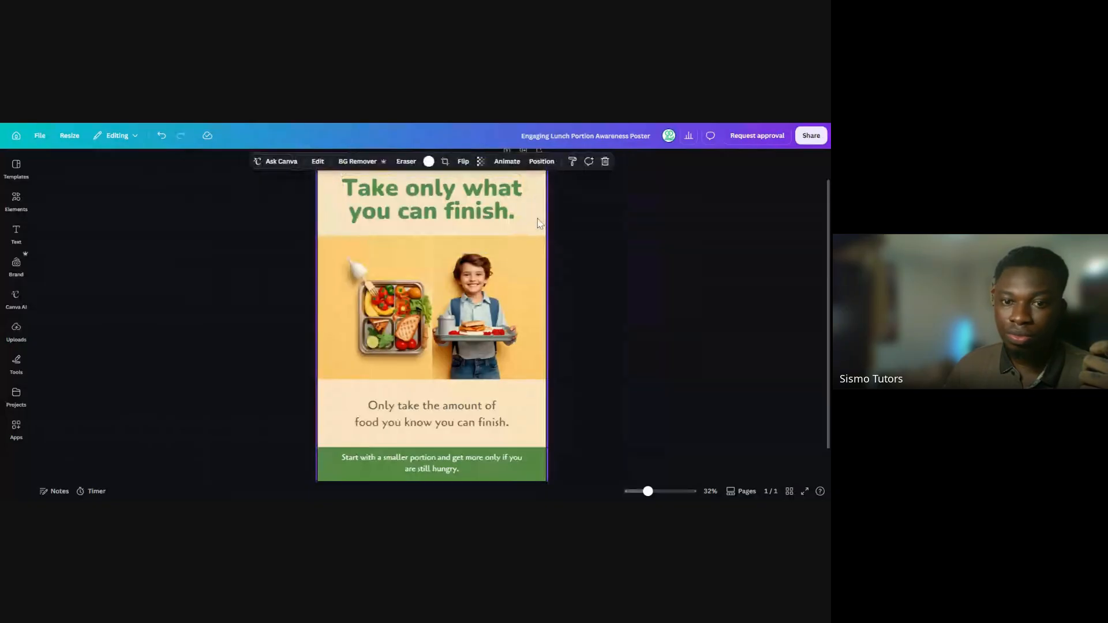
left_click(548, 220)
left_click(537, 217)
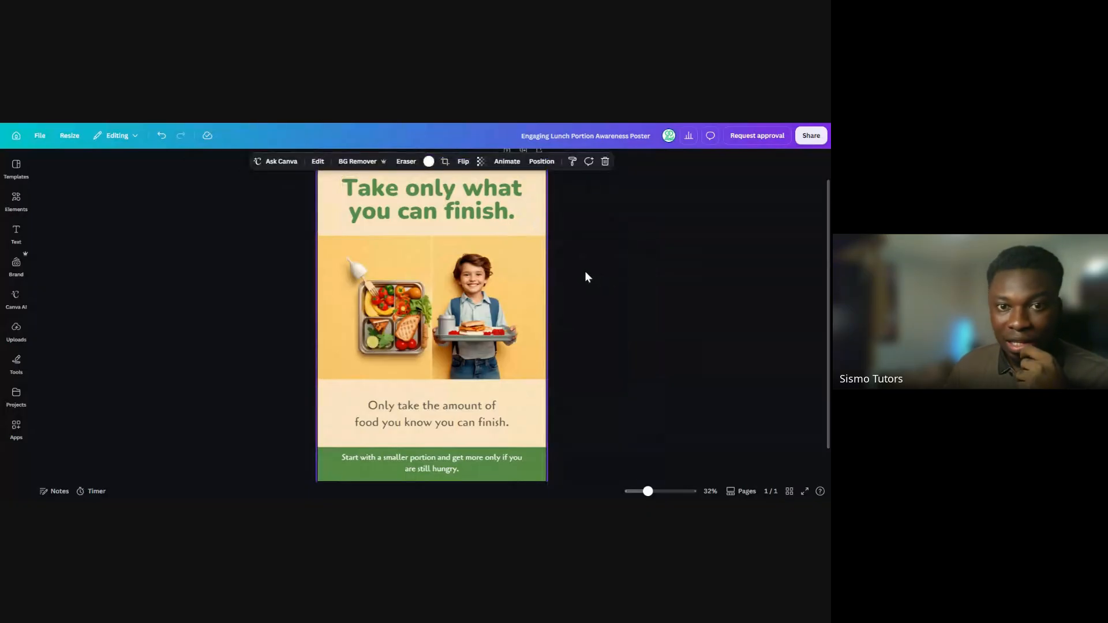
Try to remove the background from the image behind the poster's headline
left_click(353, 164)
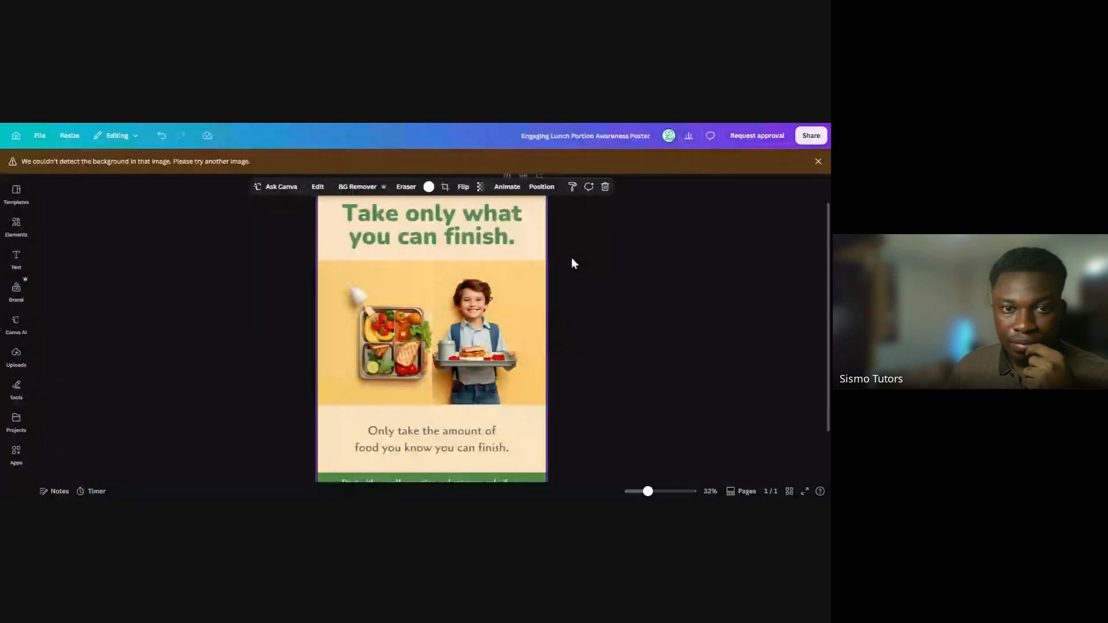
left_click(572, 258)
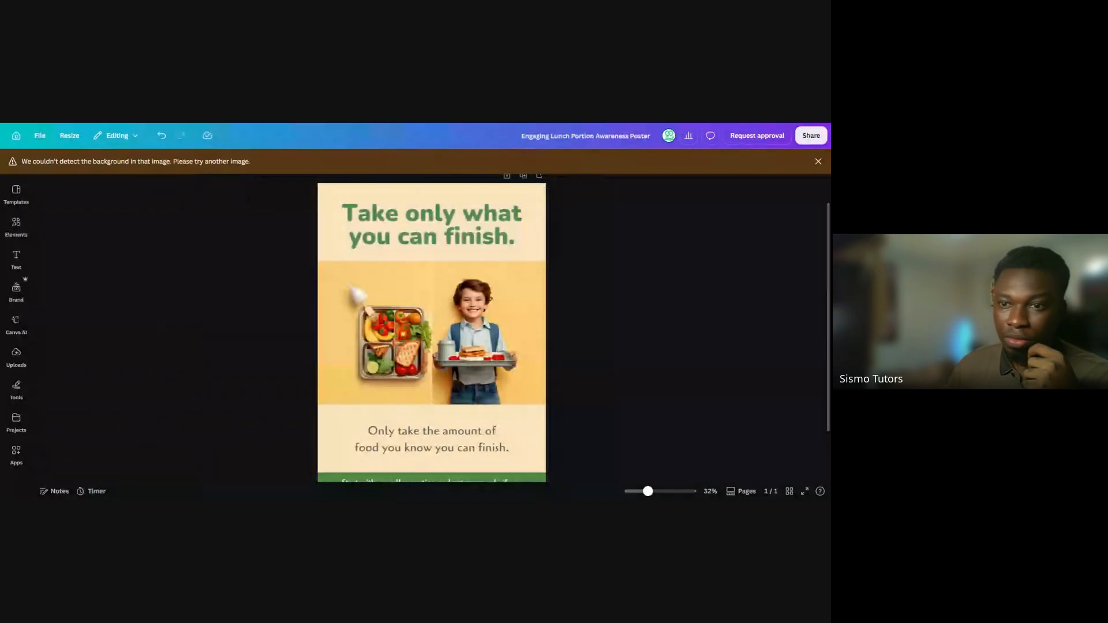
Shrink the "Only take the amount of food you know you can finish." text and check the student photo as a separate element
scroll(785, 321, "down", 1)
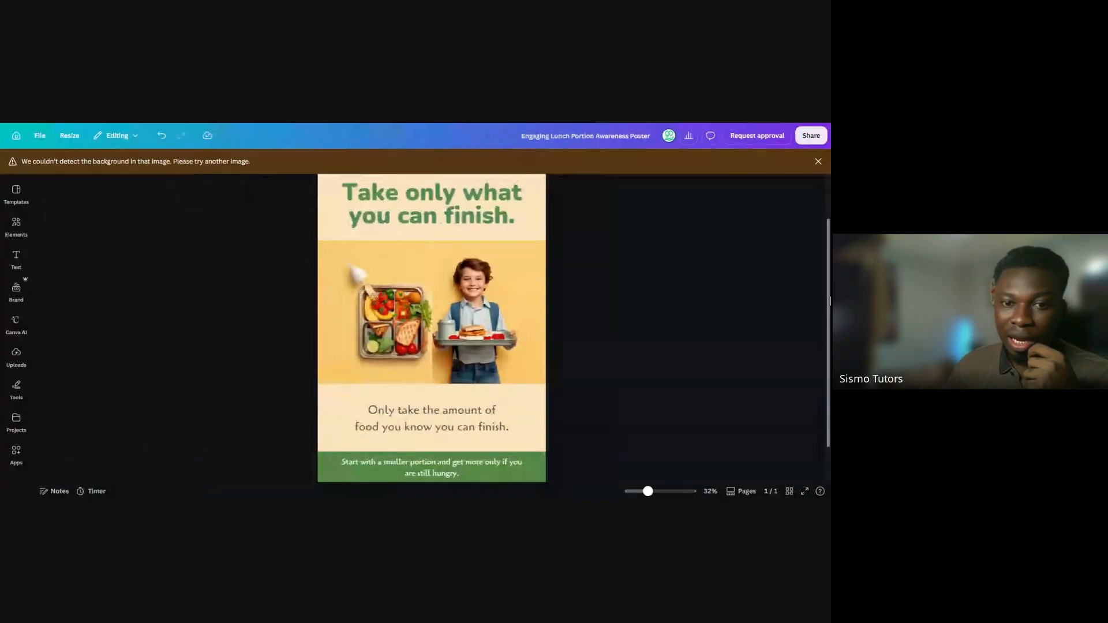
left_click(505, 429)
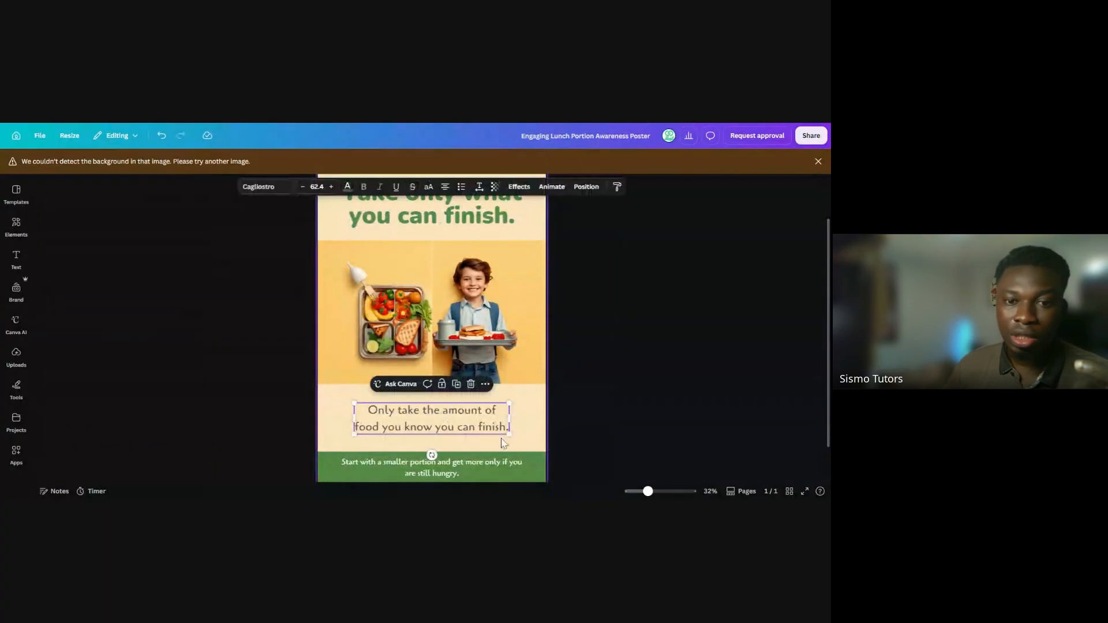
left_click_drag(508, 434, 457, 420)
left_click(603, 390)
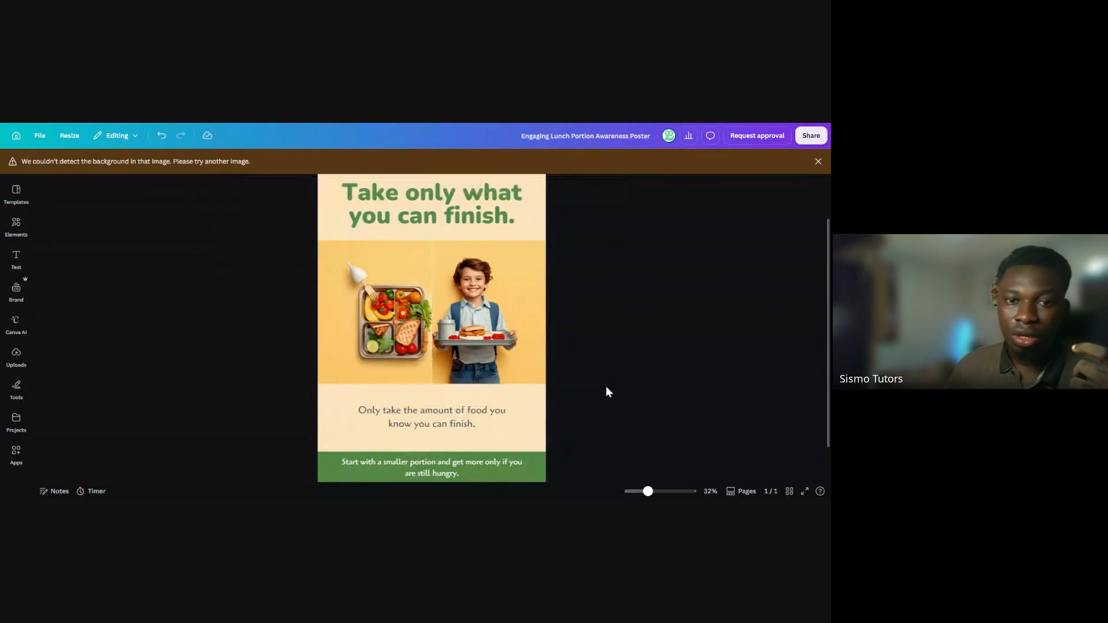
left_click(476, 289)
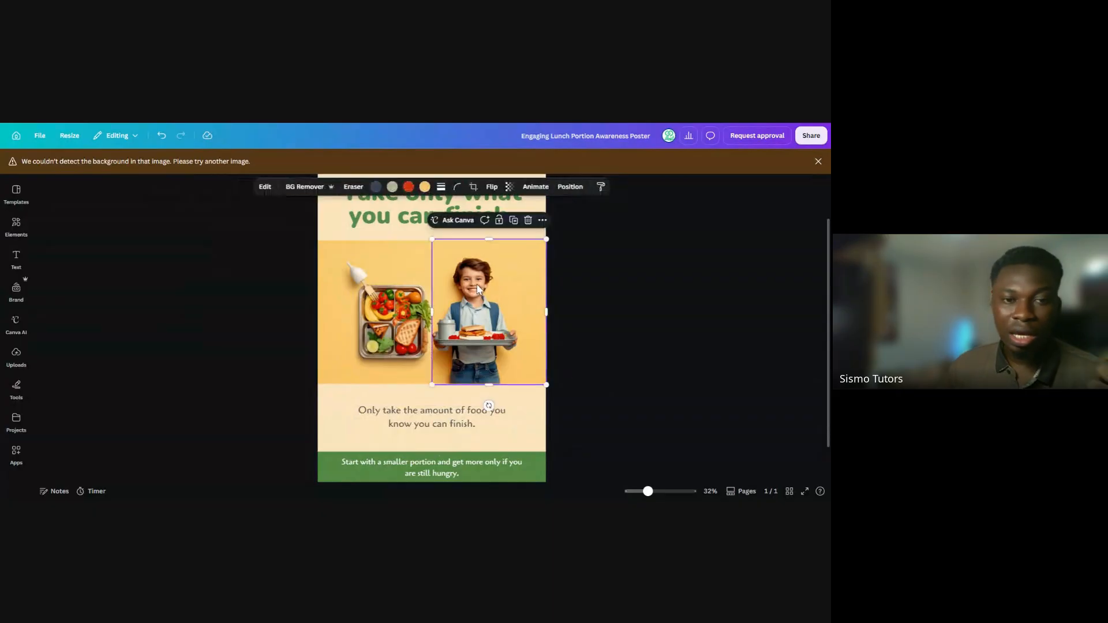
left_click(588, 291)
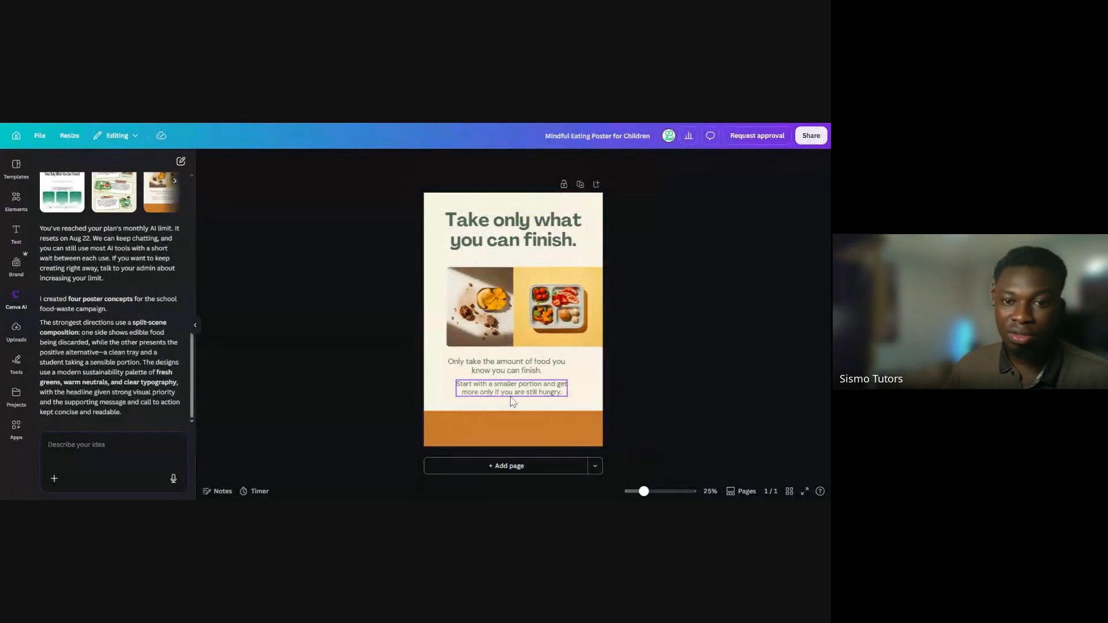
In the "Mindful Eating Poster for Children" design, move the "Start with a smaller portion" text onto the orange band and bring it to the front
left_click_drag(512, 389, 514, 427)
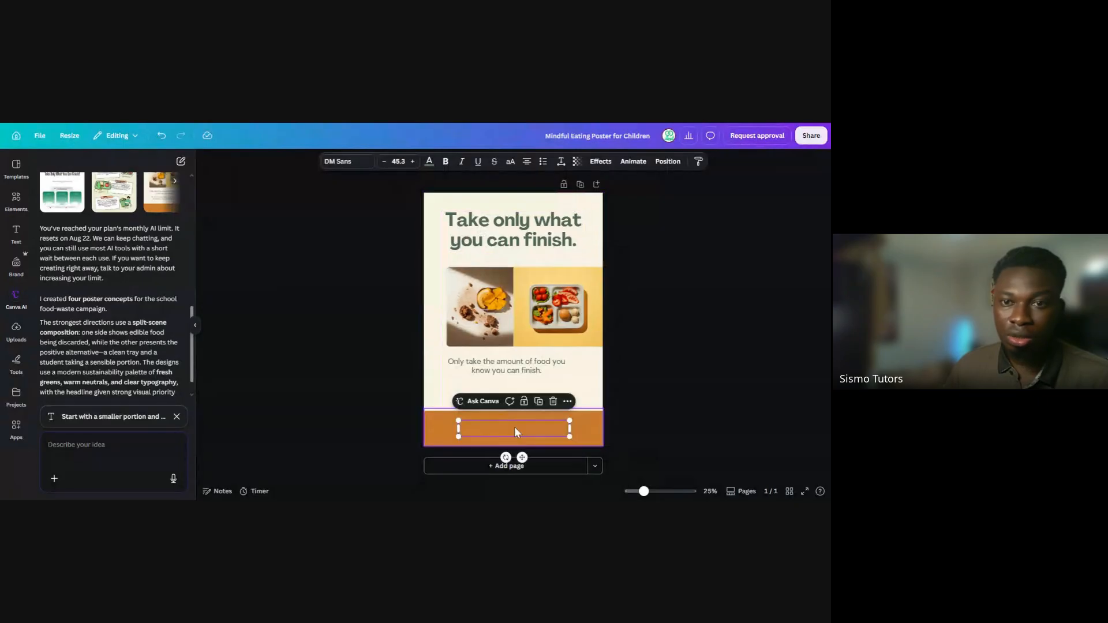
left_click(668, 162)
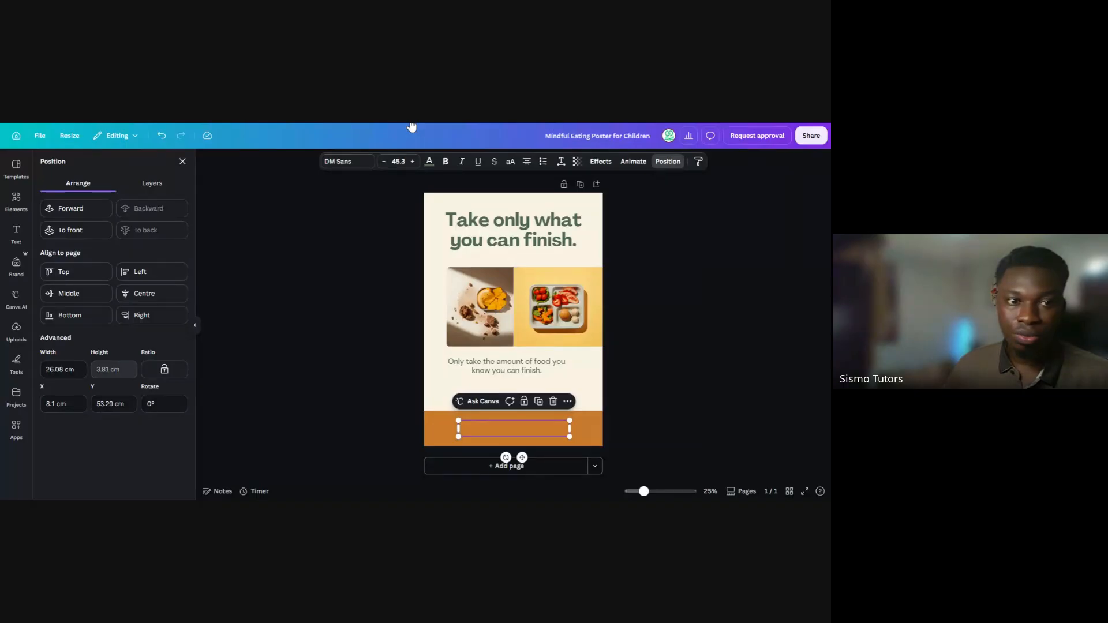
left_click(86, 229)
left_click(87, 229)
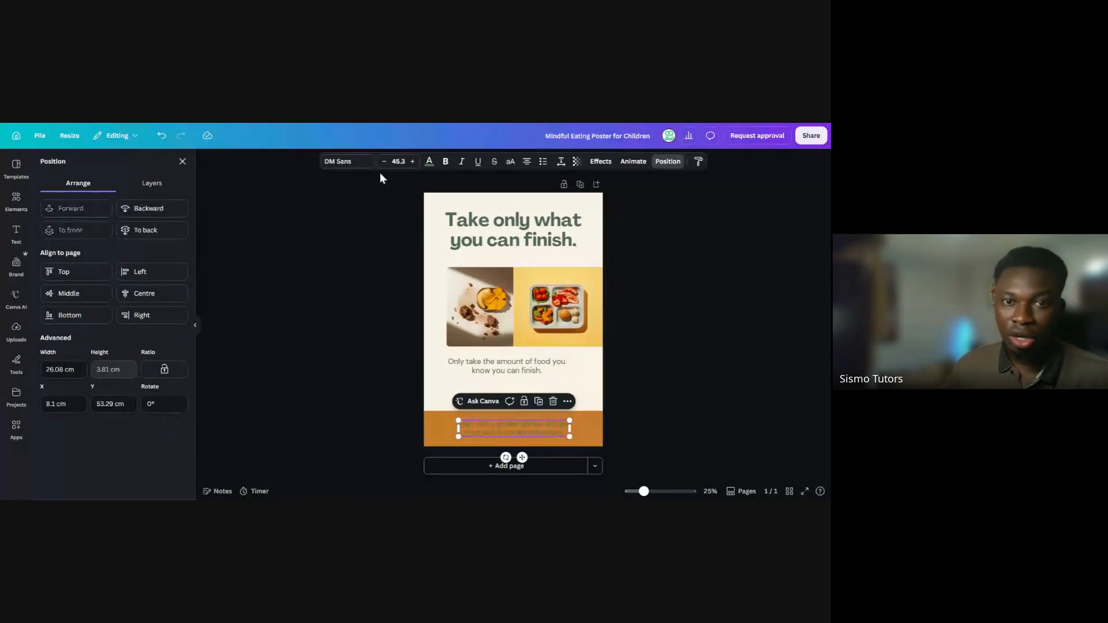
Colour the call-to-action text on the orange band white
left_click(428, 162)
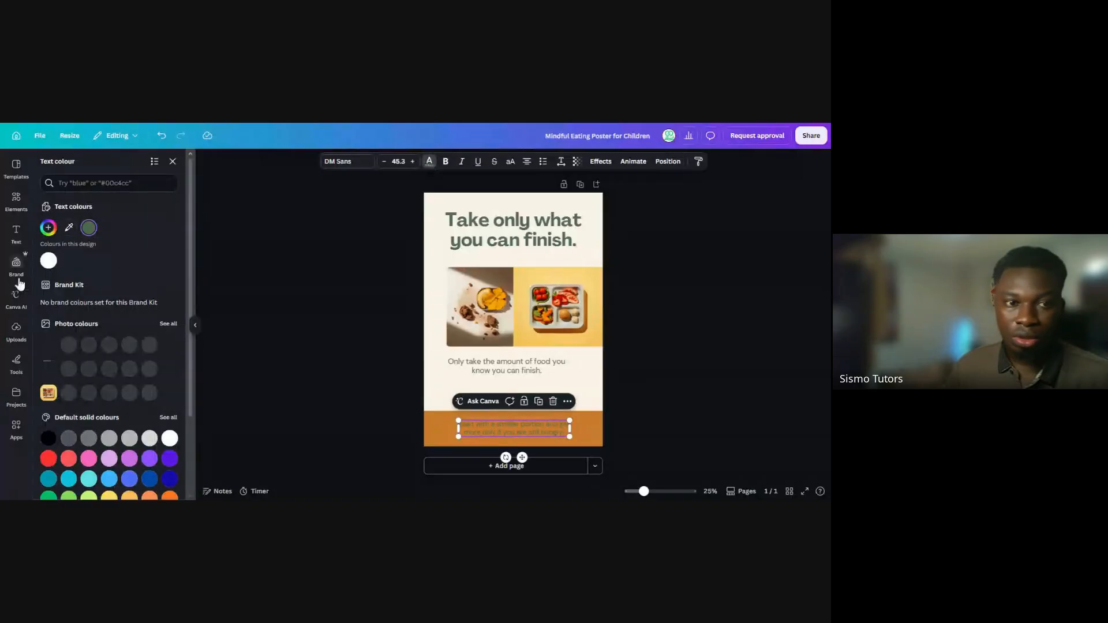
left_click(49, 261)
left_click(233, 290)
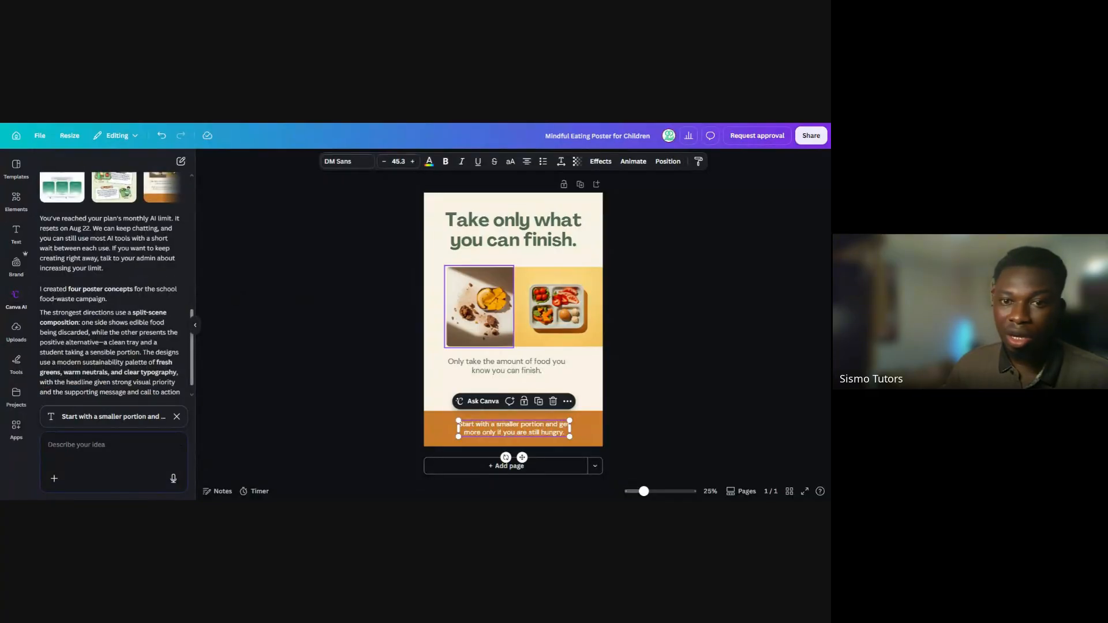
Move the "Only take the amount of food" text down towards the orange band and enlarge both food photos together to span the page width
left_click_drag(531, 377, 531, 395)
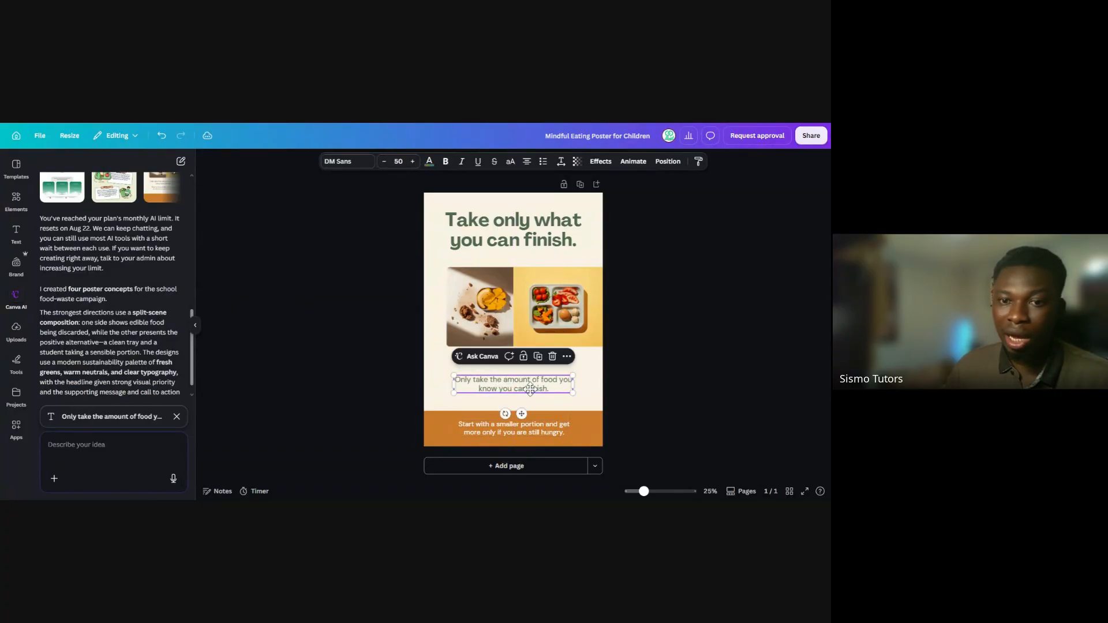
left_click(675, 335)
left_click_drag(418, 264, 580, 328)
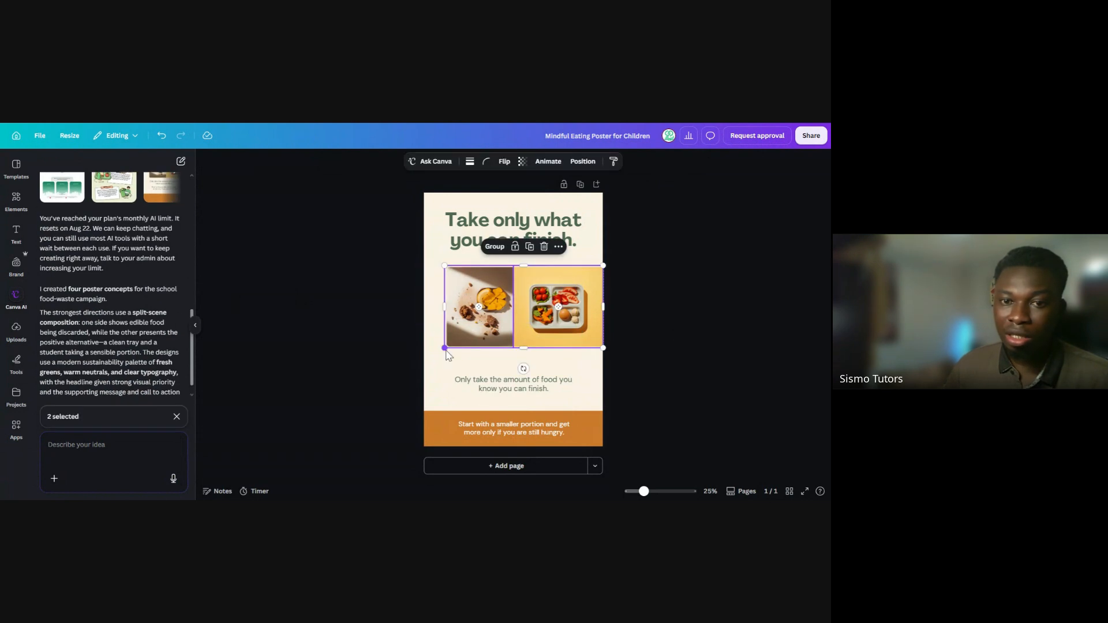
mouse_move(424, 368)
left_mouse_down()
mouse_move(410, 381)
mouse_move(433, 381)
left_mouse_up()
left_click(671, 341)
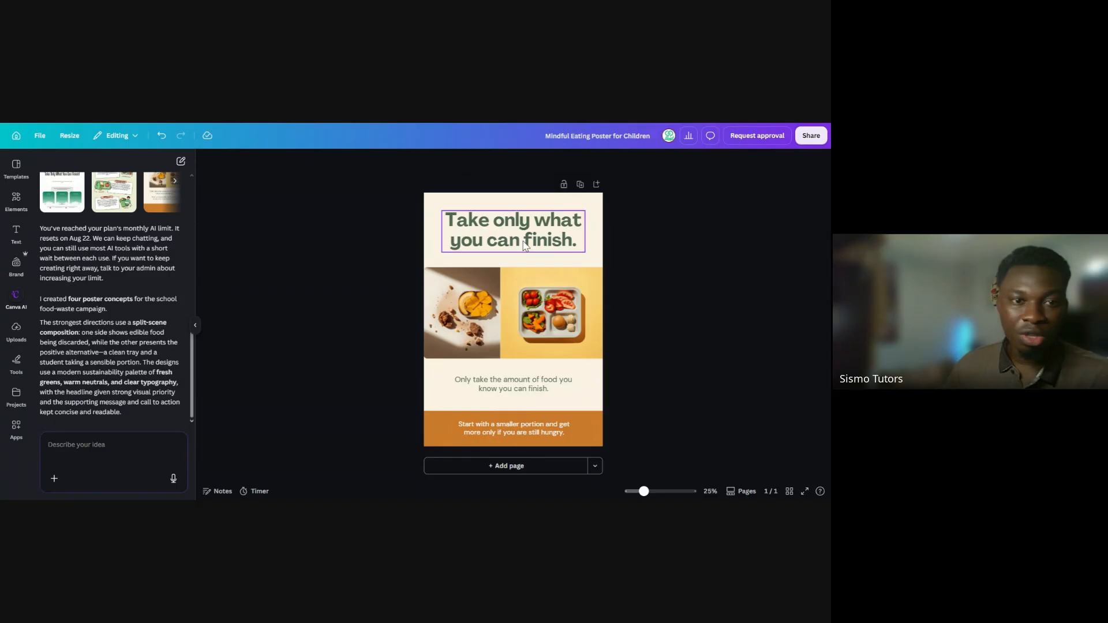
Switch to the green illustrated poster concept and inspect the body text of "The Problem" and the middle section as separate elements
left_click(497, 123)
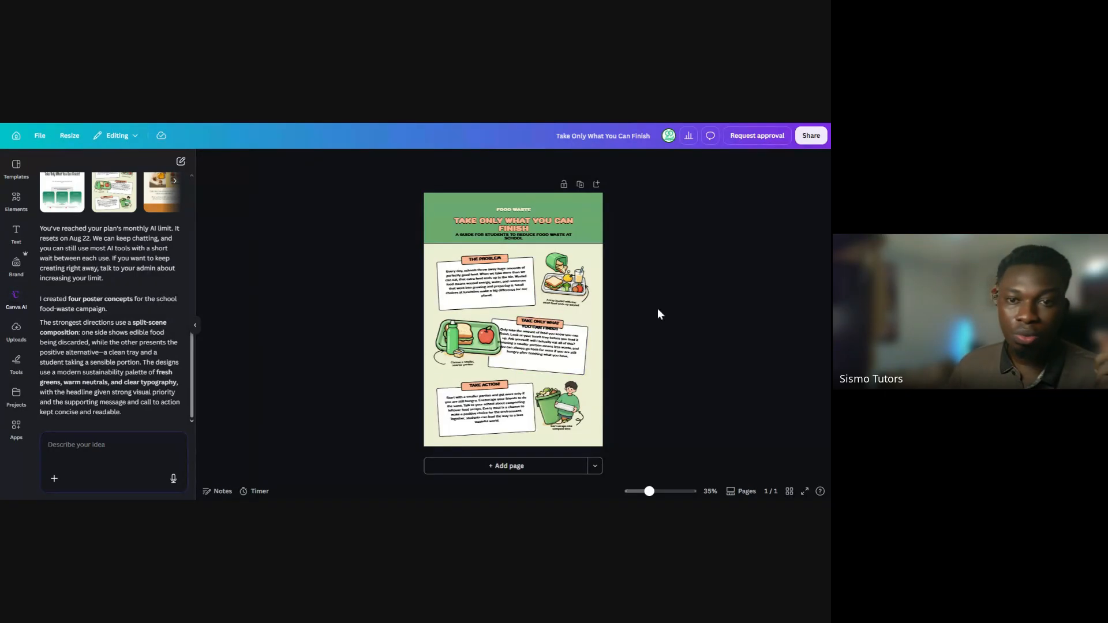
left_click(461, 281)
left_click(387, 275)
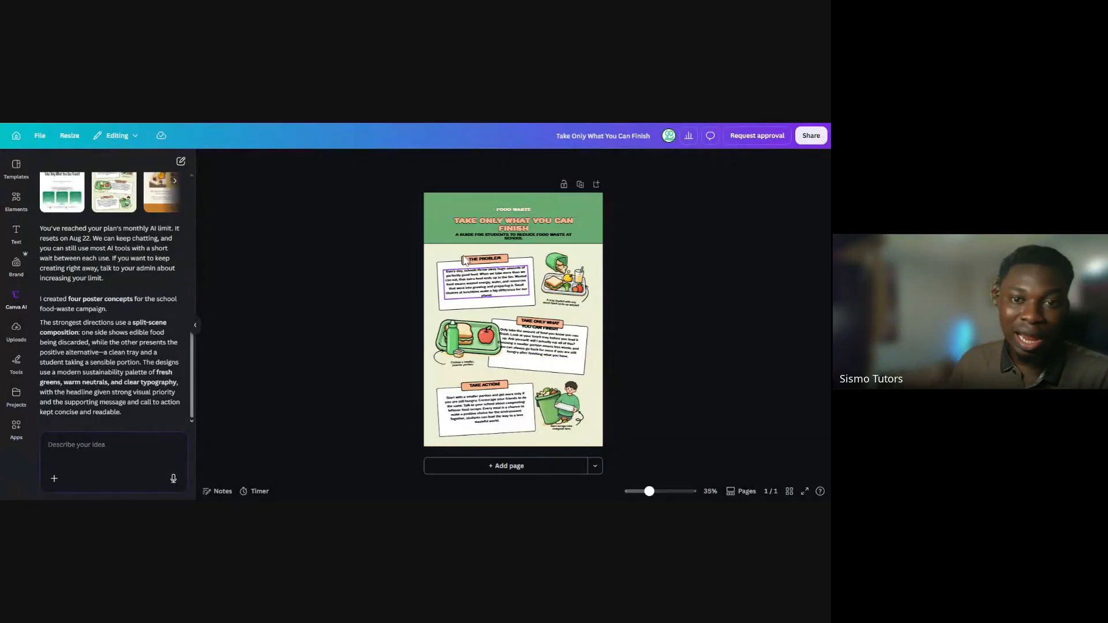
left_click(470, 281)
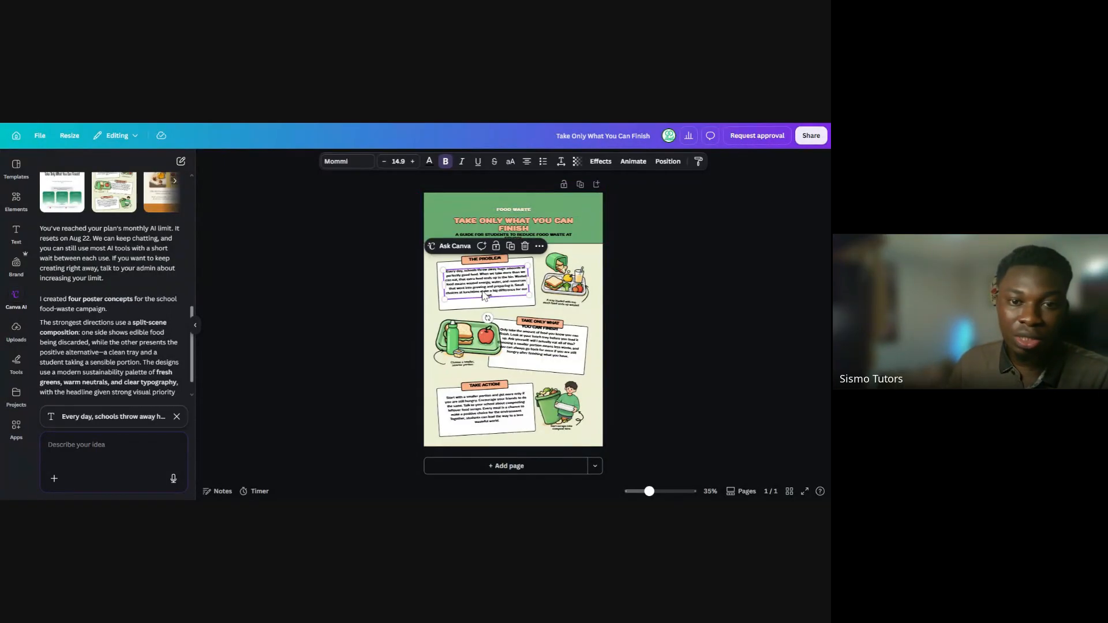
left_click(525, 334)
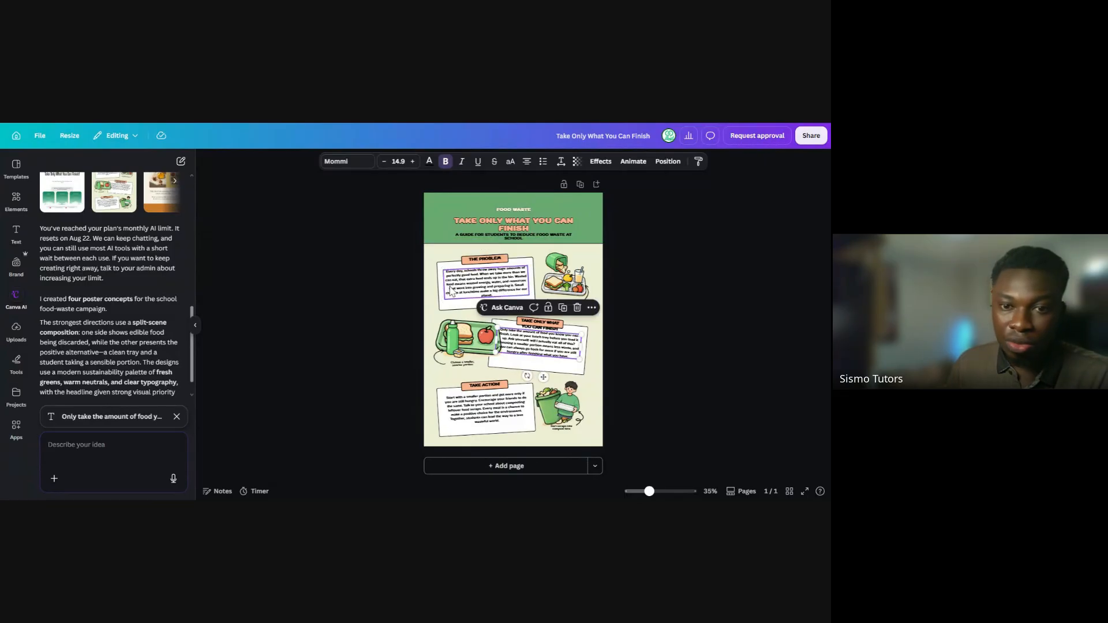
left_click(457, 294)
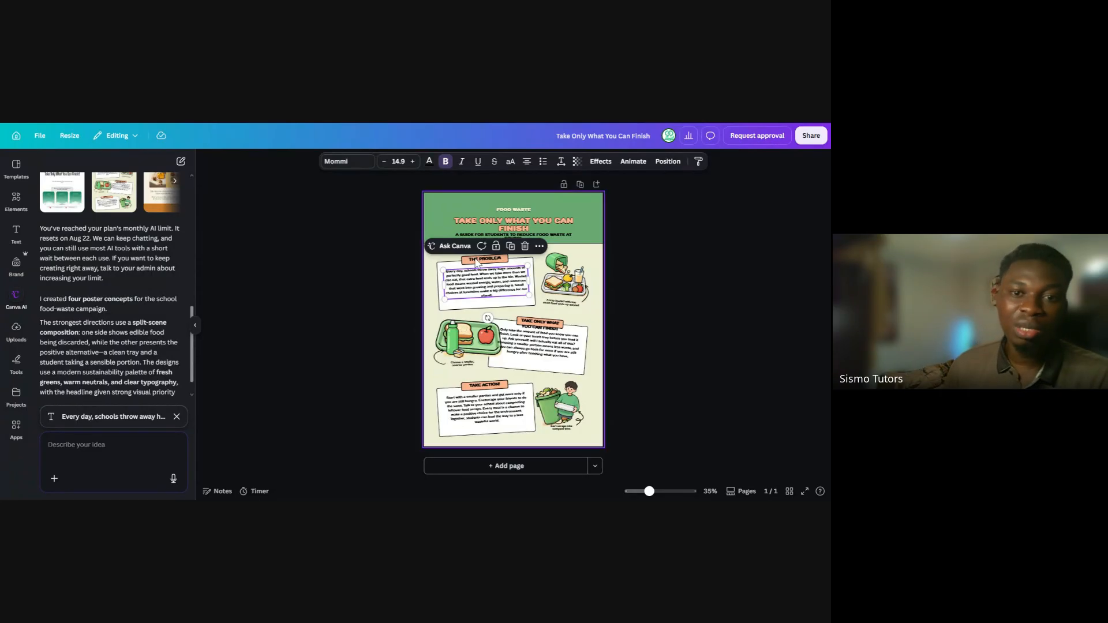
Inspect the heading and body text of the middle "Take Only What You Can Finish" section and the "Take Action" section
left_click(530, 345)
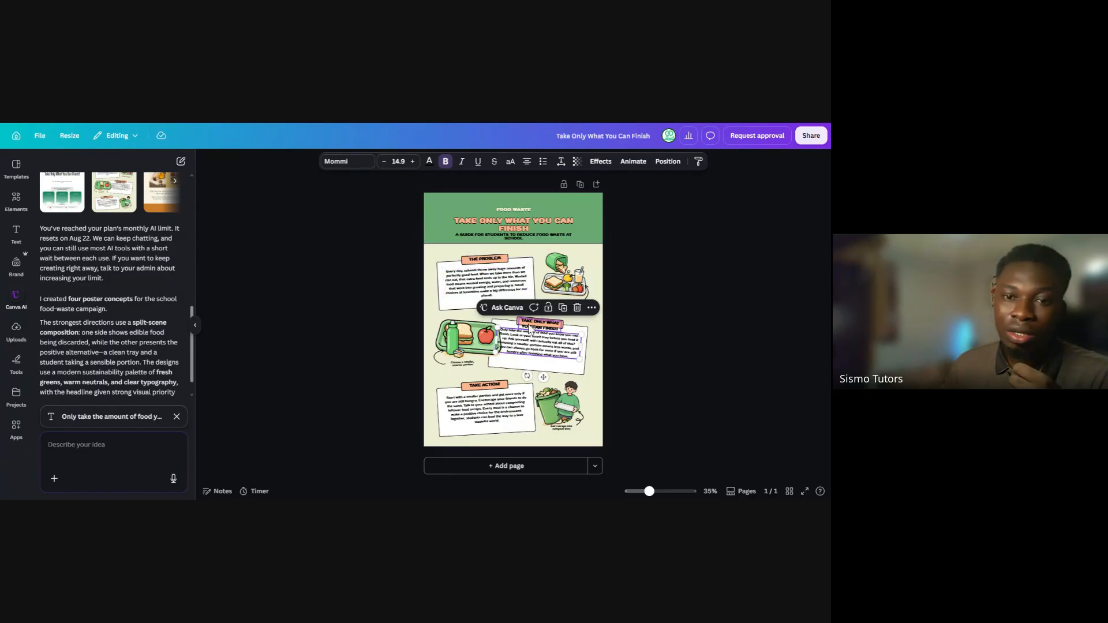
left_click(530, 328)
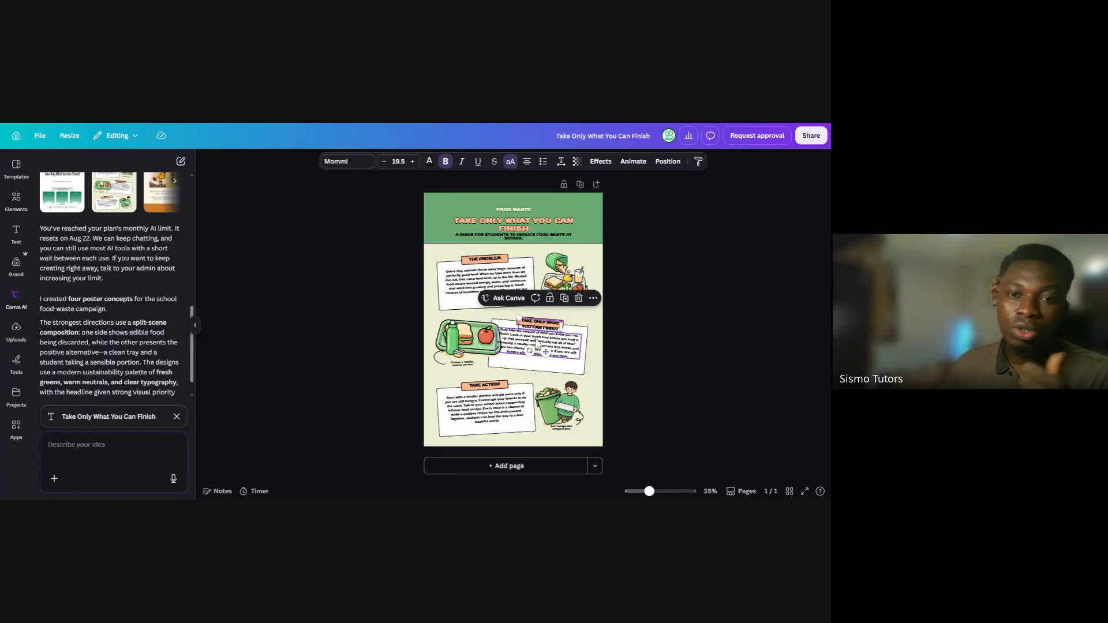
left_click(545, 344)
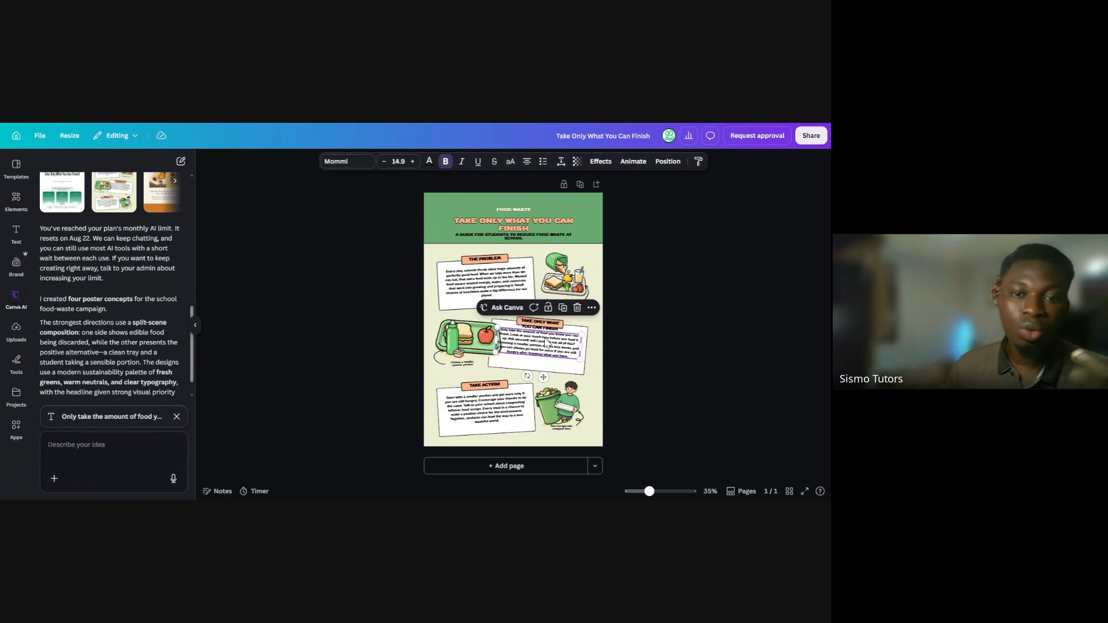
left_click(478, 384)
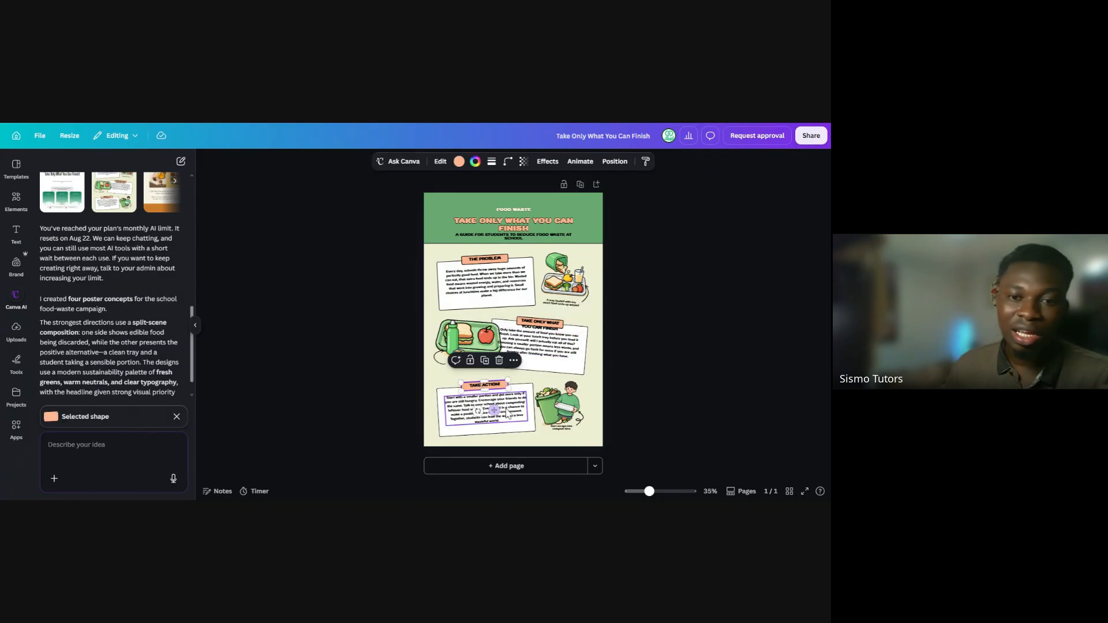
left_click(507, 413)
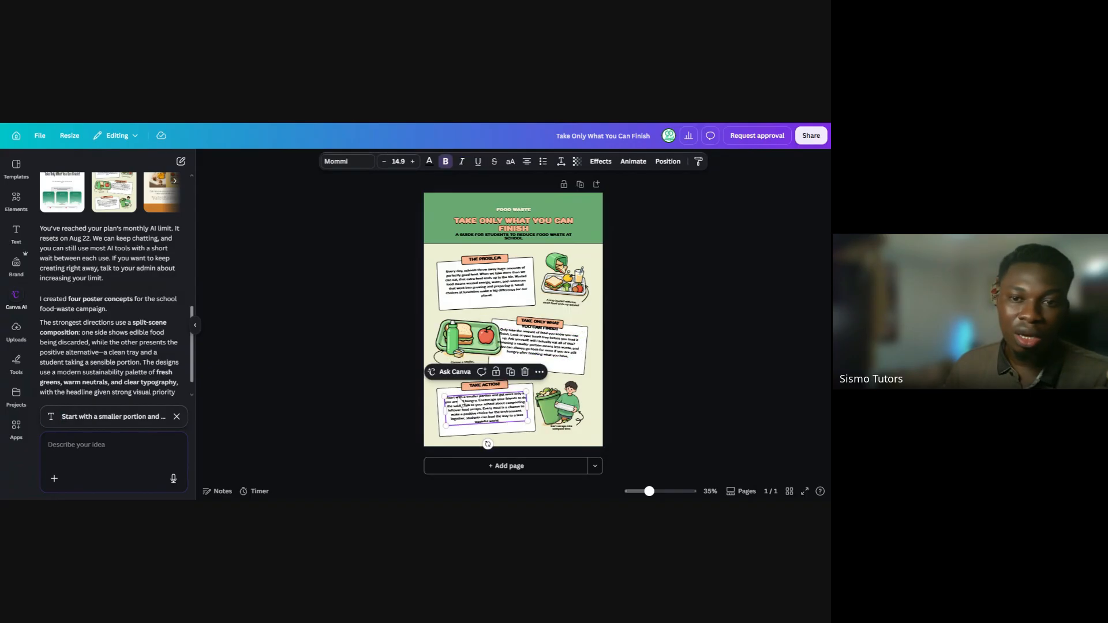
left_click(619, 302)
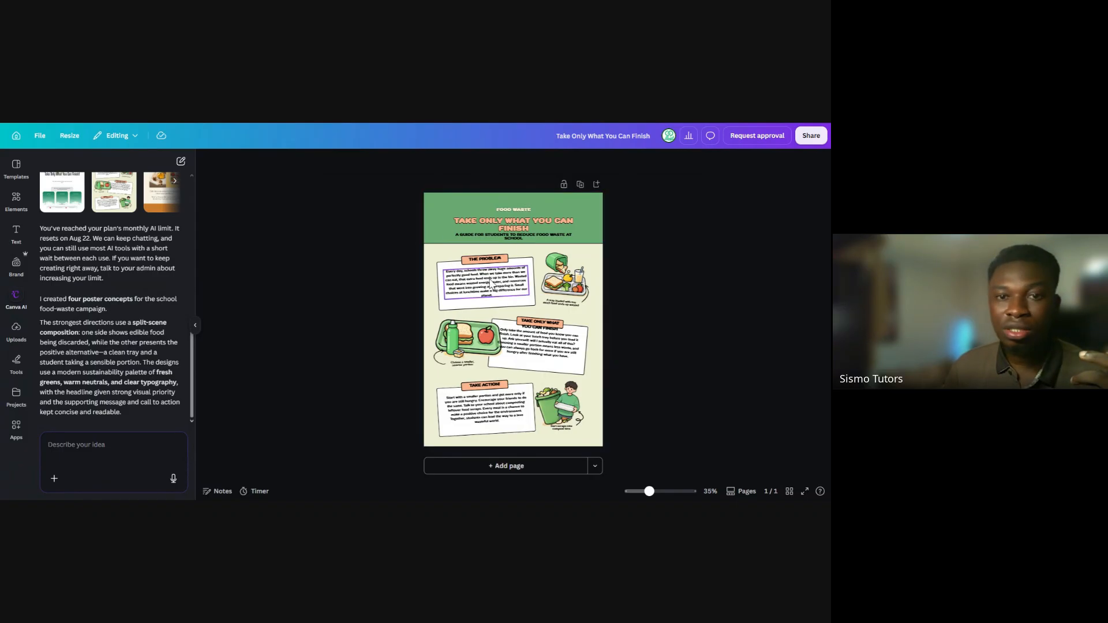
Review the three body paragraphs of the green illustrated poster for amount of text and readability
left_click(491, 281)
left_click(531, 339)
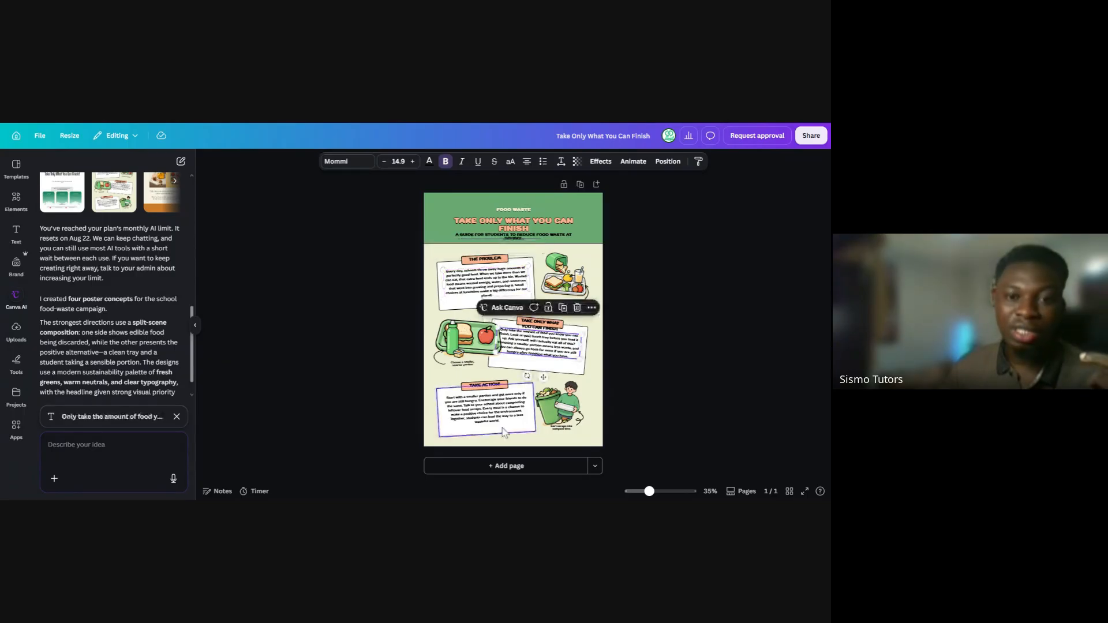
left_click(486, 407)
left_click(628, 362)
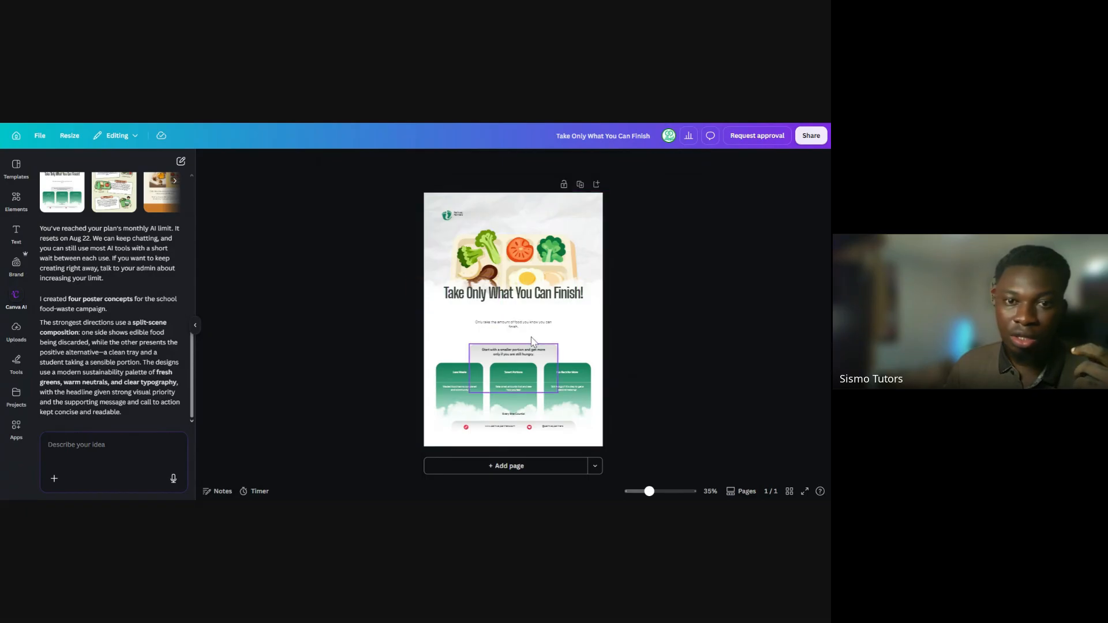
In the concept with the vegetable tray, examine the "Pathway Partners" text and footprint logo above the tray at 64% zoom
left_click(459, 222)
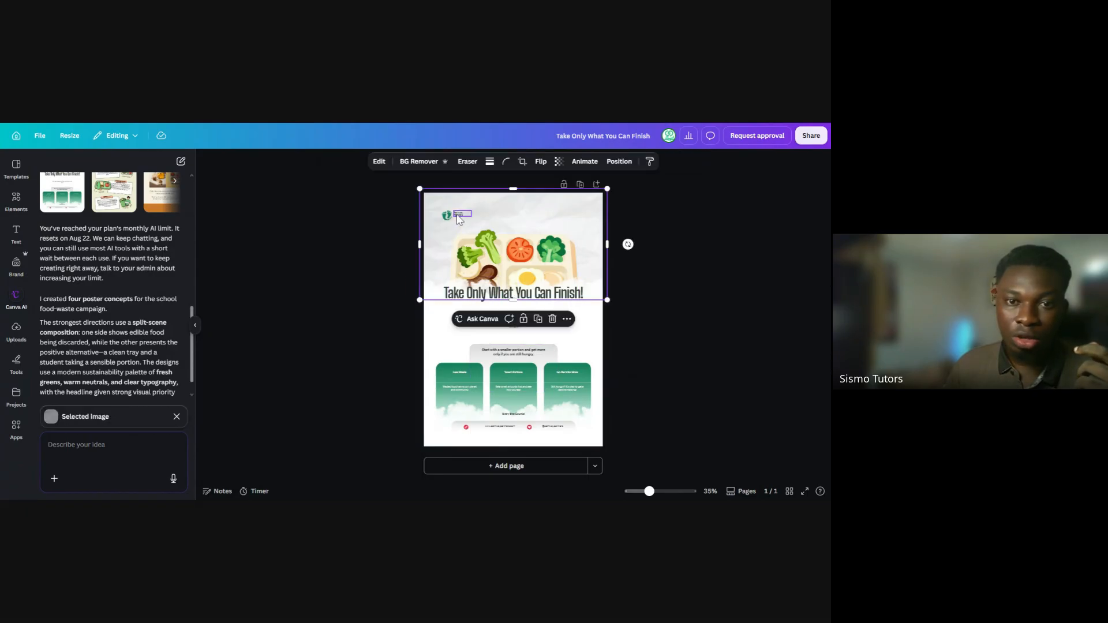
left_click(458, 214)
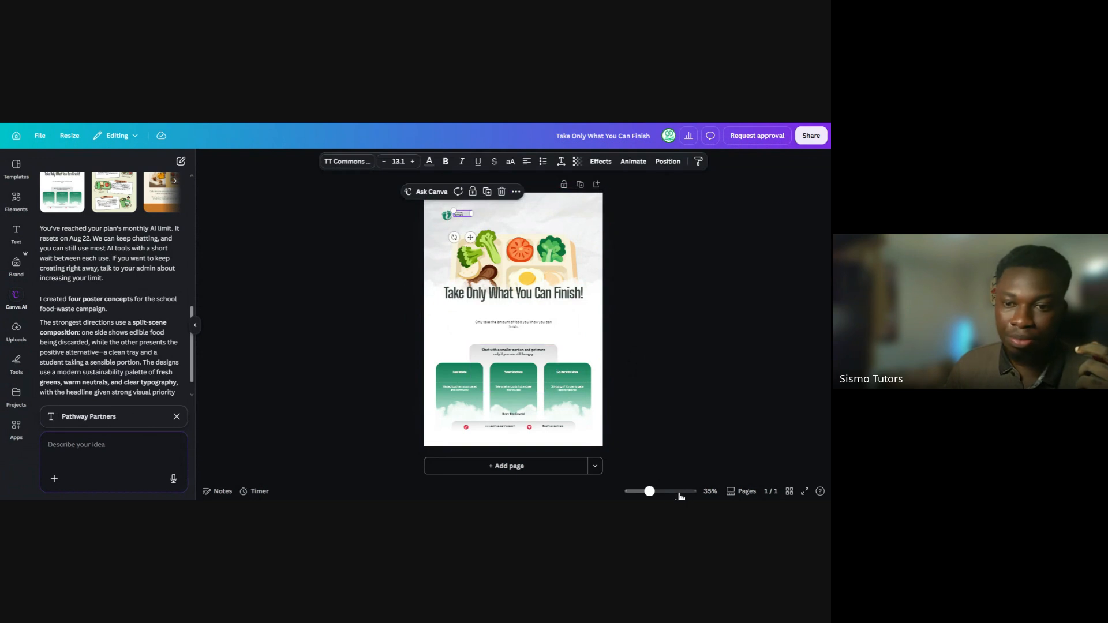
left_click_drag(650, 491, 659, 494)
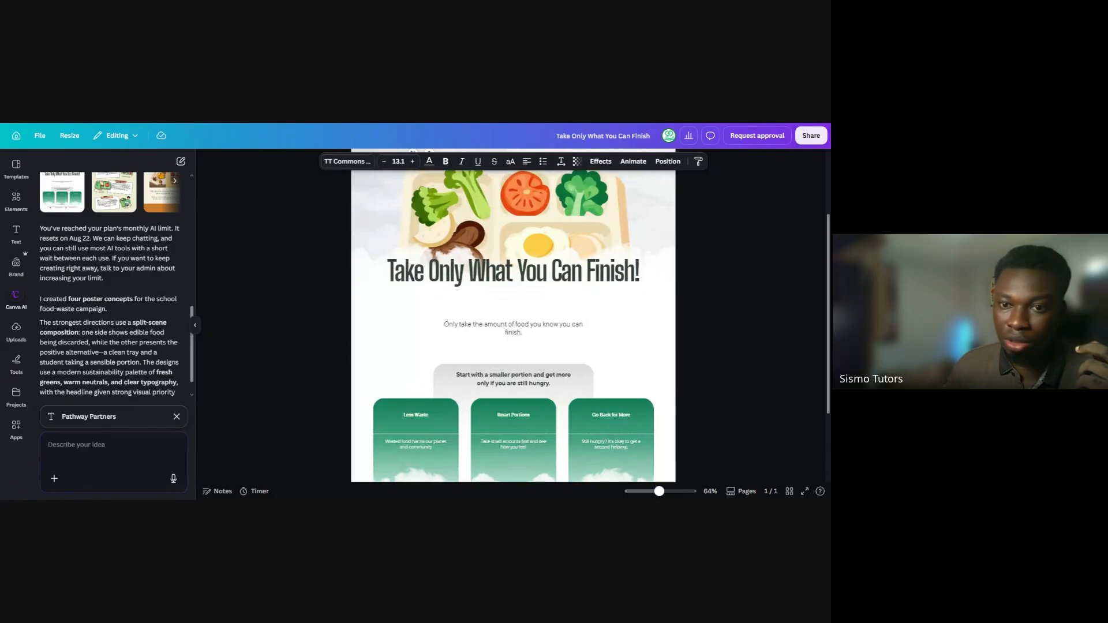
scroll(830, 361, "up", 1)
left_click_drag(830, 362, 827, 326)
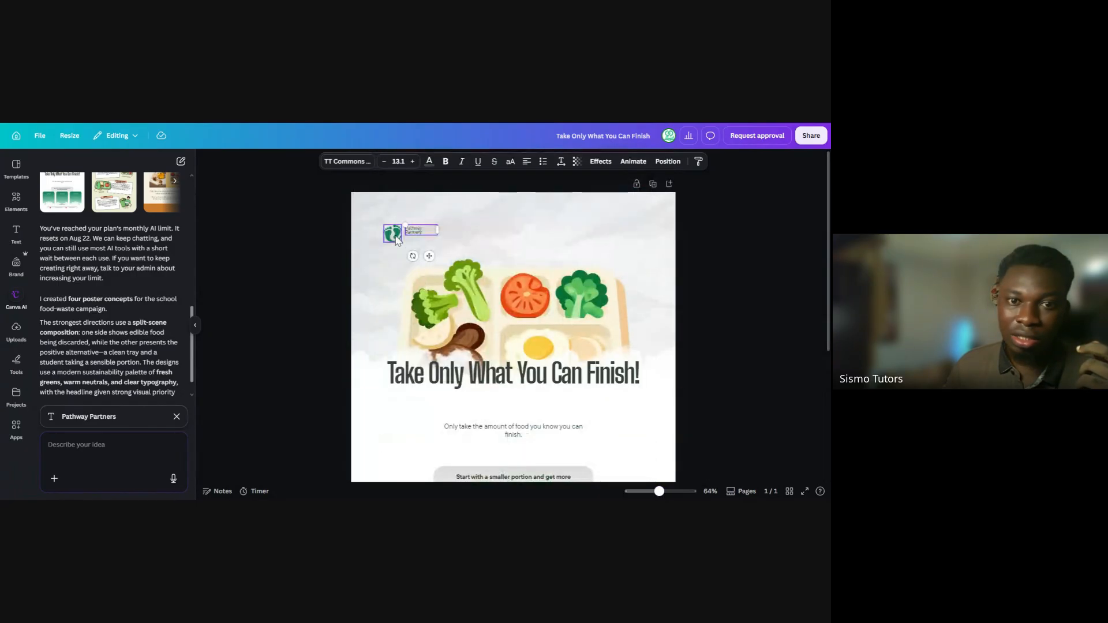
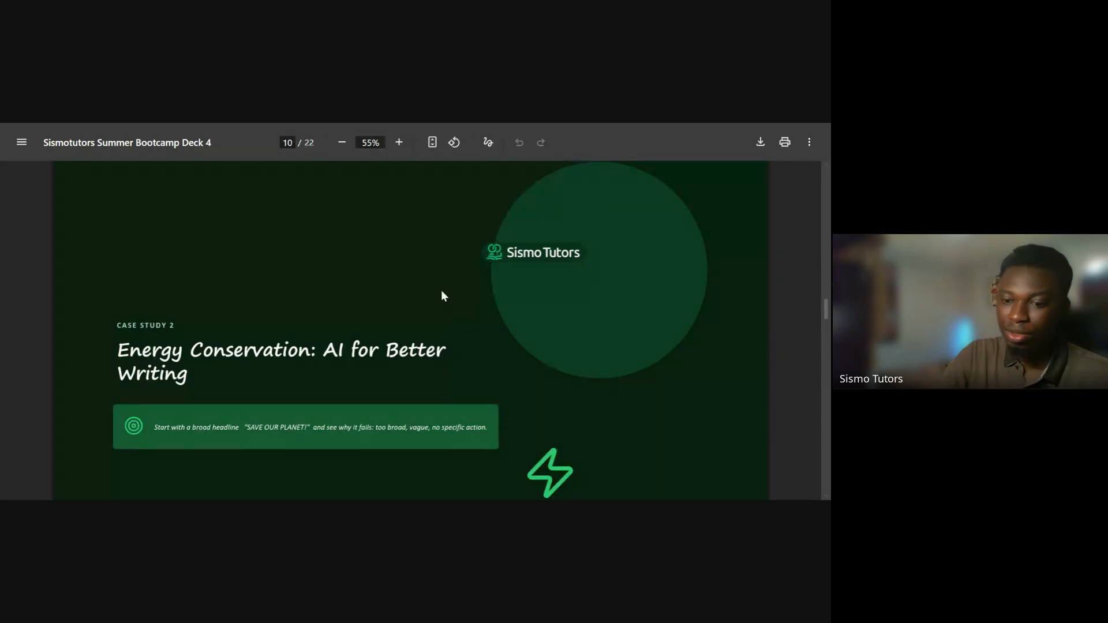
Advance the Sismotutors Summer Bootcamp Deck 4 to page 11 and read its headline and supporting copy prompts
key("Right")
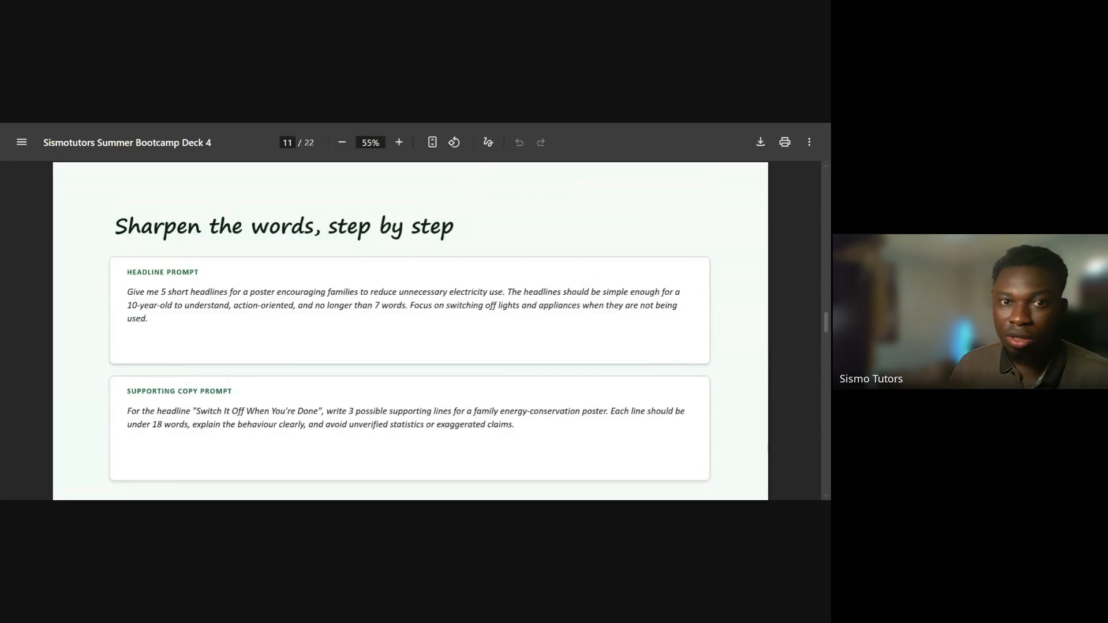
key("ctrl+Tab")
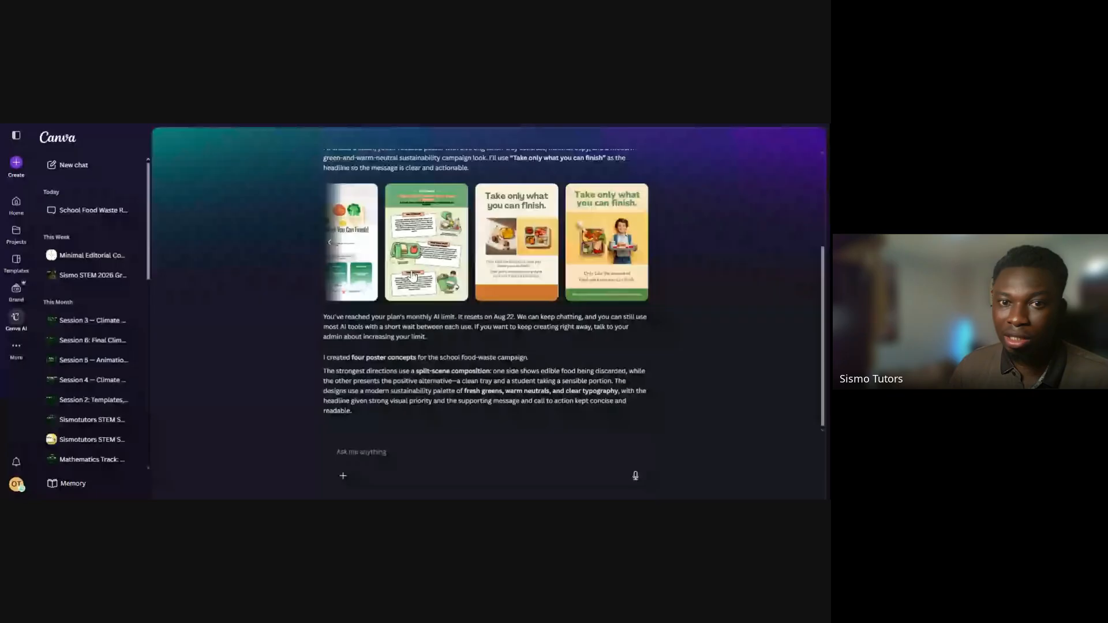
scroll(404, 195, "up", 2)
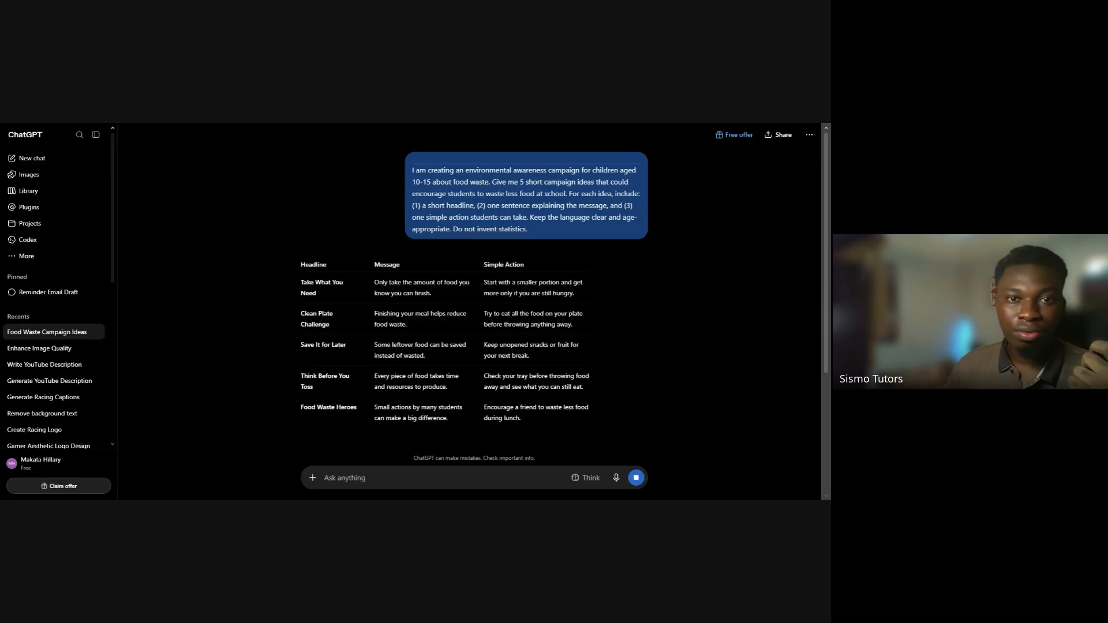
key("ctrl+Tab")
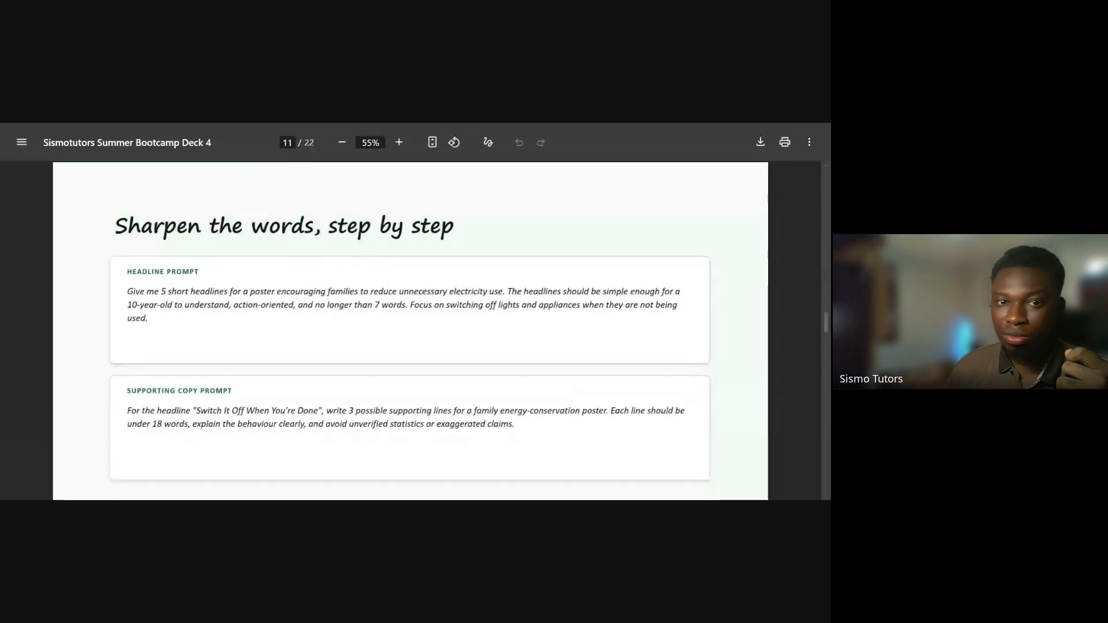
Switch to the Food Waste Campaign Ideas chat in ChatGPT and enter the deck's headline prompt for 5 short electricity-saving poster headlines
key("ctrl+Tab")
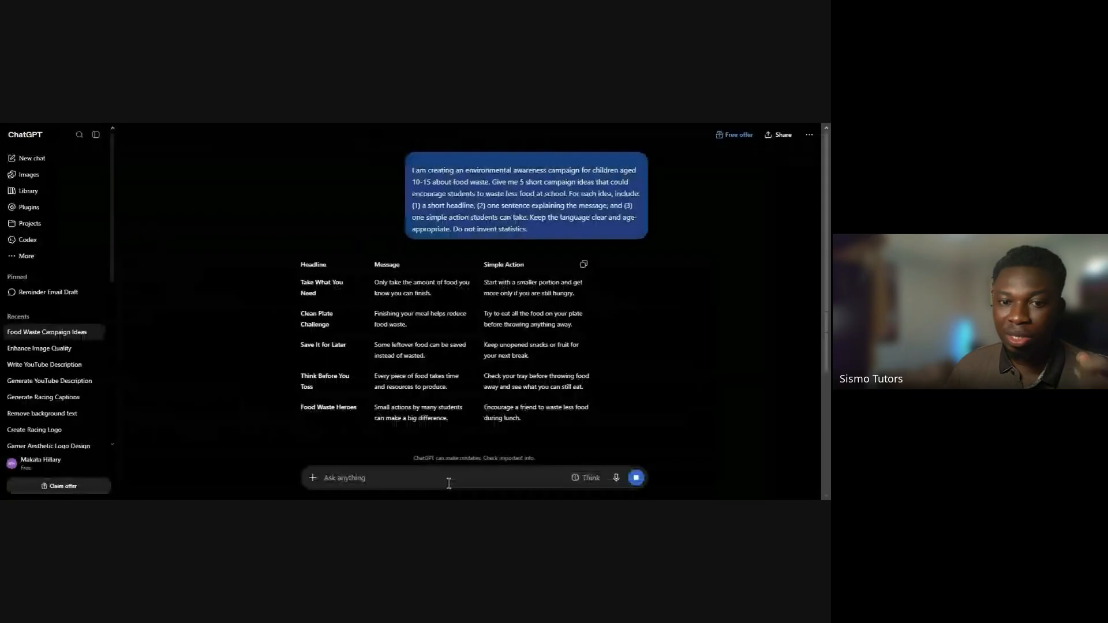
type("Give me 5 short headlines for a poster encouraging families to reduce unnecessary electricity use. The headlines should be simple enough for a 10-year-old to understand, action-oriented, and no longer than 7 words. Focus on switching off lights and appliances when they are not being used.")
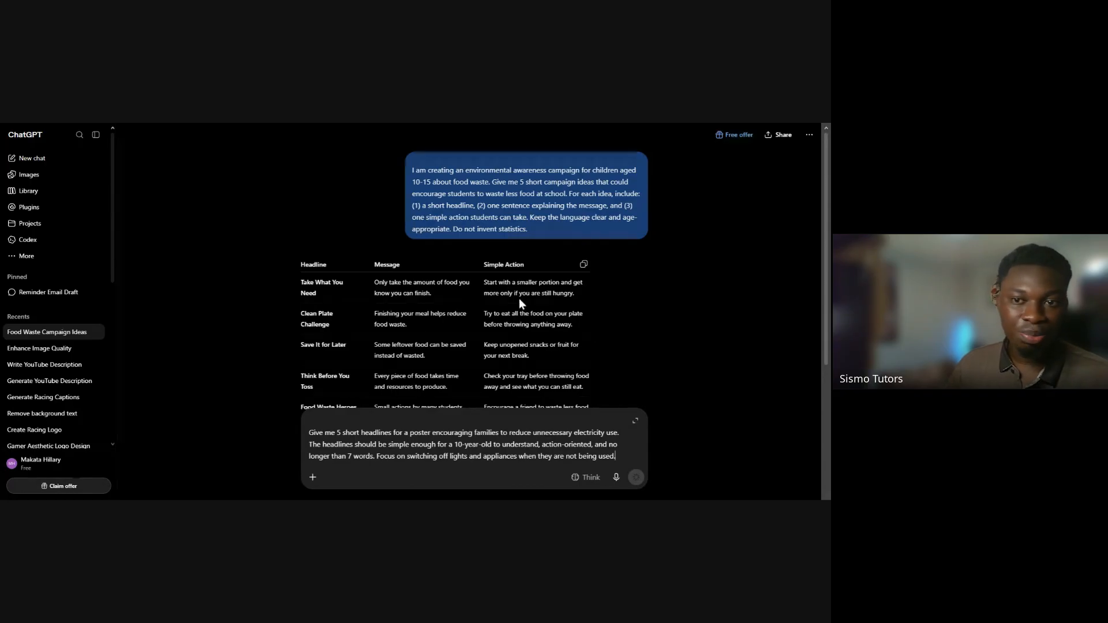
scroll(518, 308, "down", 3)
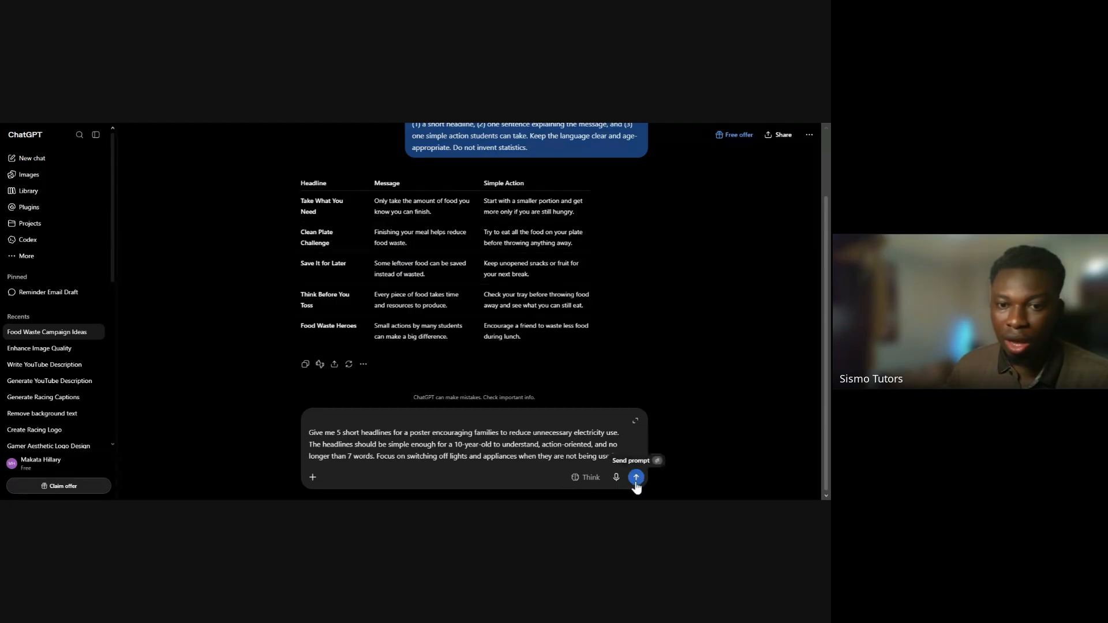
Add the deck's supporting copy prompt, asking for 3 lines under 18 words, as a second paragraph of the unsent message
left_click(486, 462)
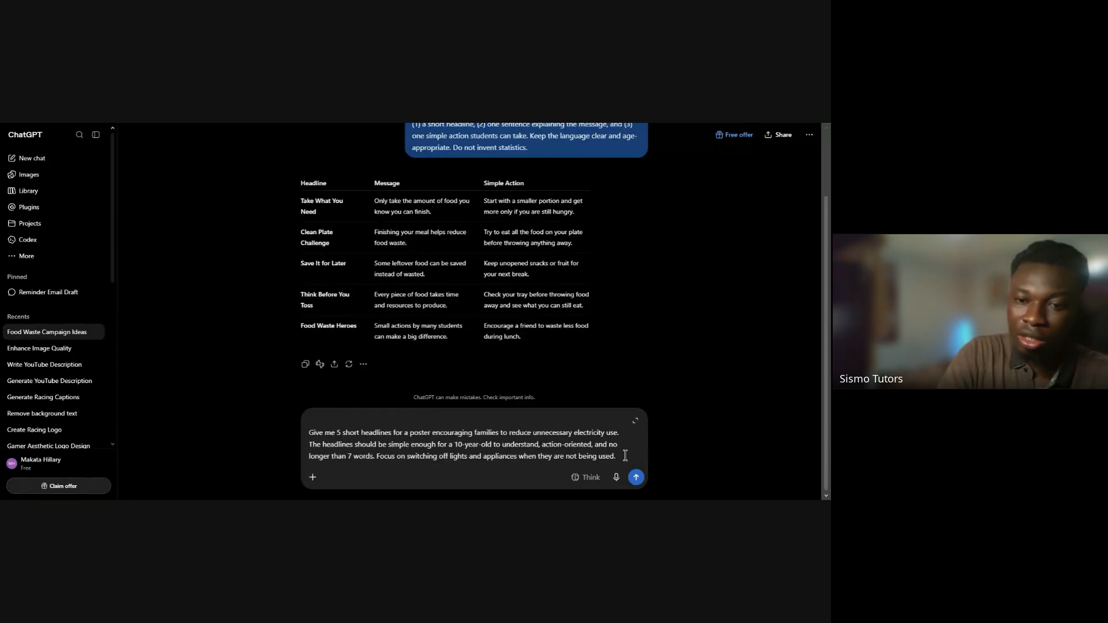
key("shift+Return")
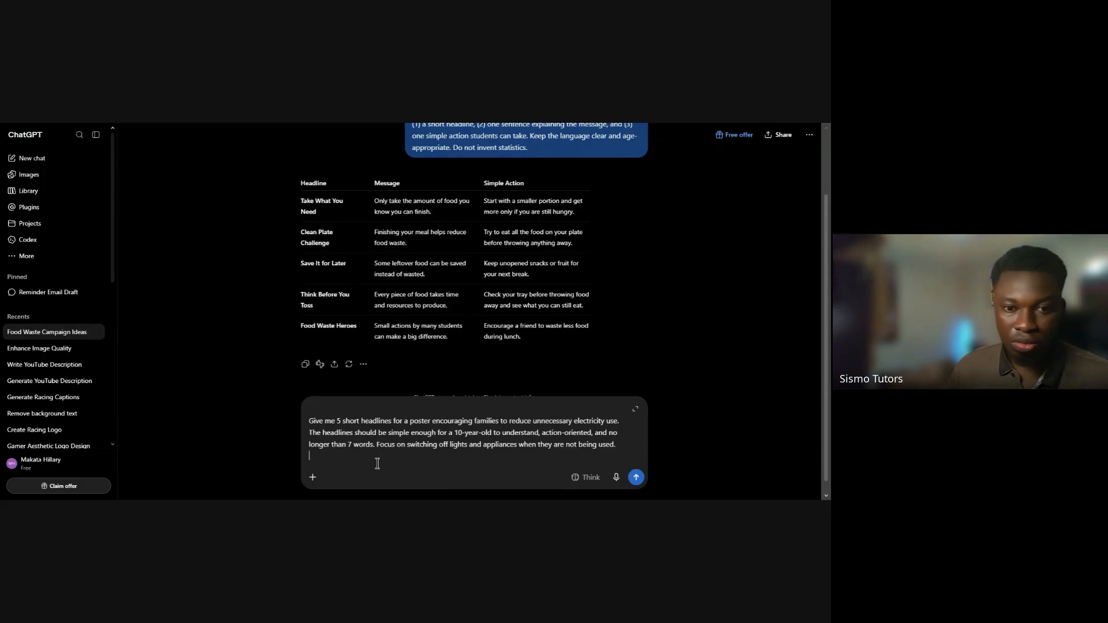
type("For the headline 'Switch It Off When You're Done', write 3 possible supporting lines for a family energy-conservation poster. Each line should be under 18 words, explain the behaviour clearly, and avoid unverified statistics or exaggerated claims.")
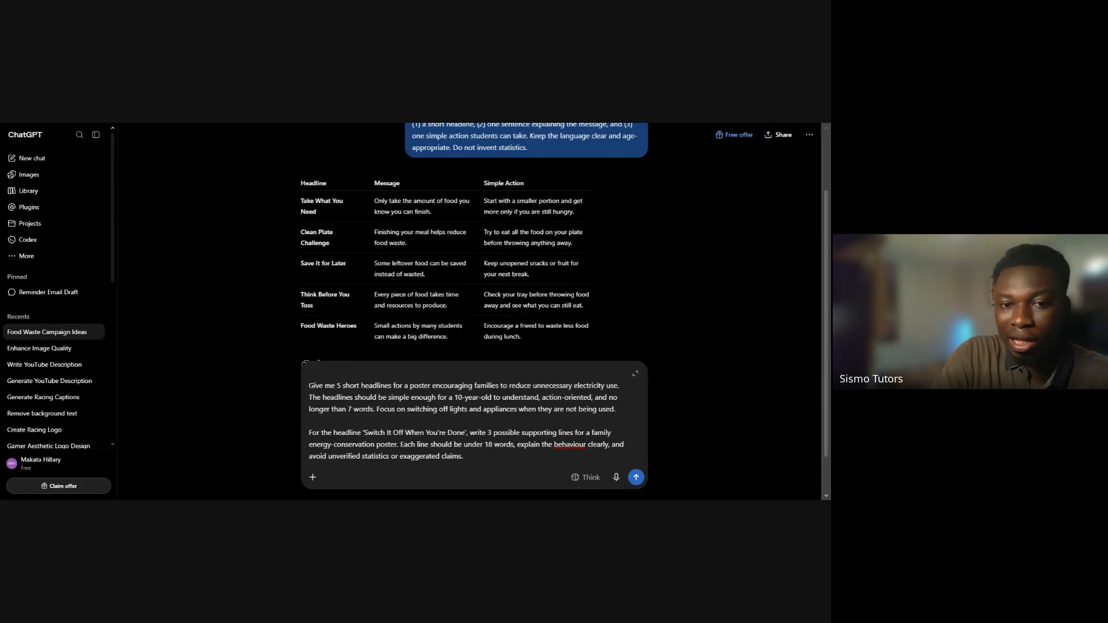
Reword the second paragraph's opening to "For the headline use this example as a case study 'Switch It Off When You're Done'"
type("use ")
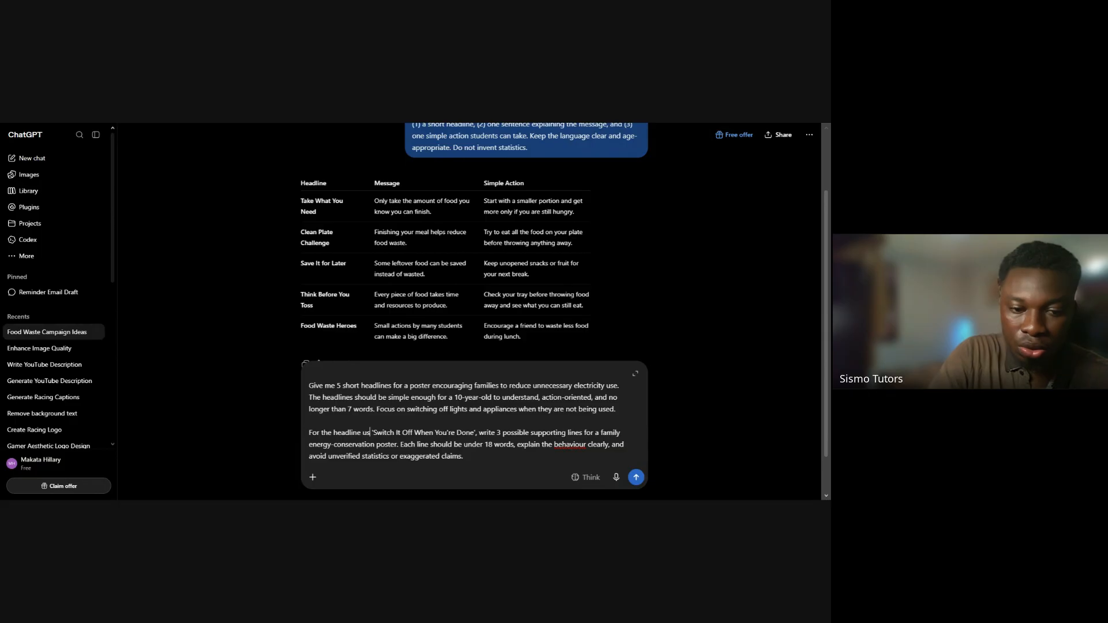
type("e")
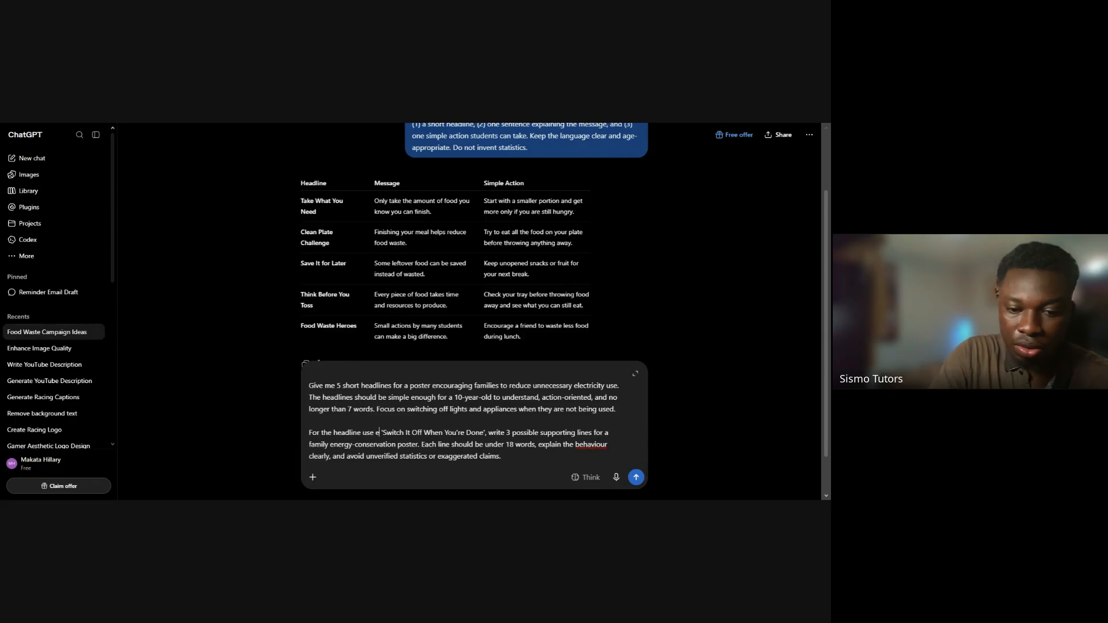
key("BackSpace")
type("this ex")
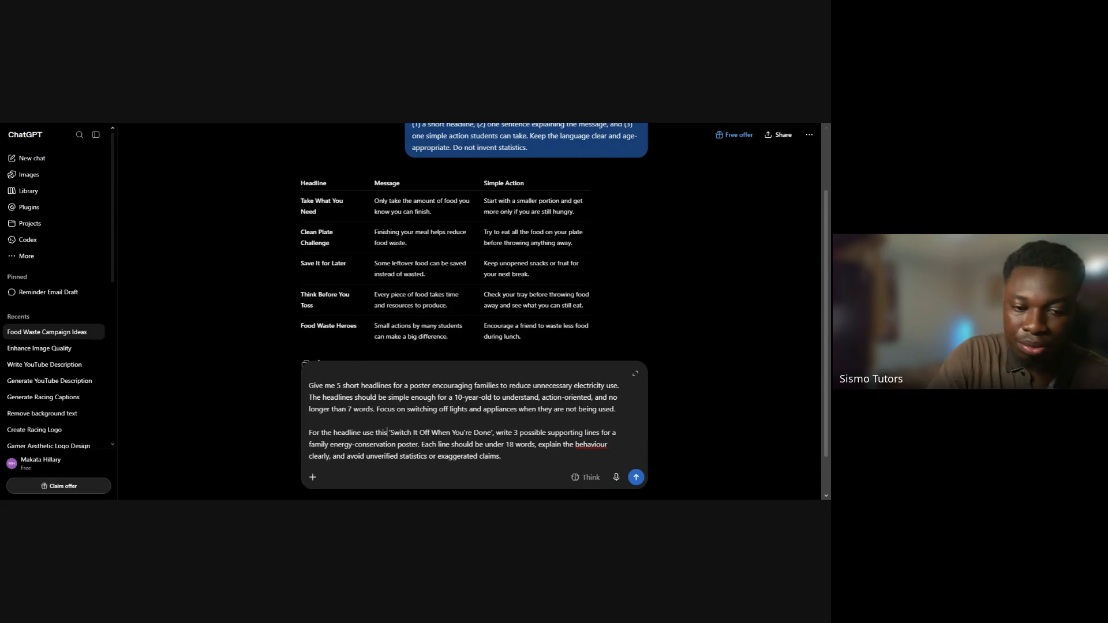
type("ample")
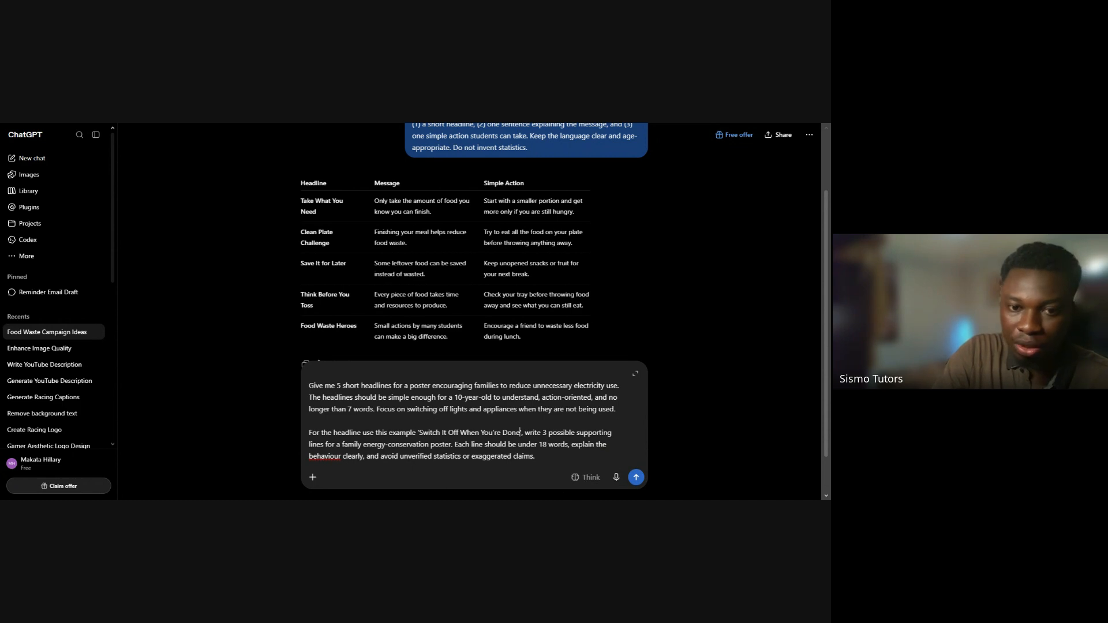
key("Left")
key("Left")
key("Left")
key("Left")
key("Left")
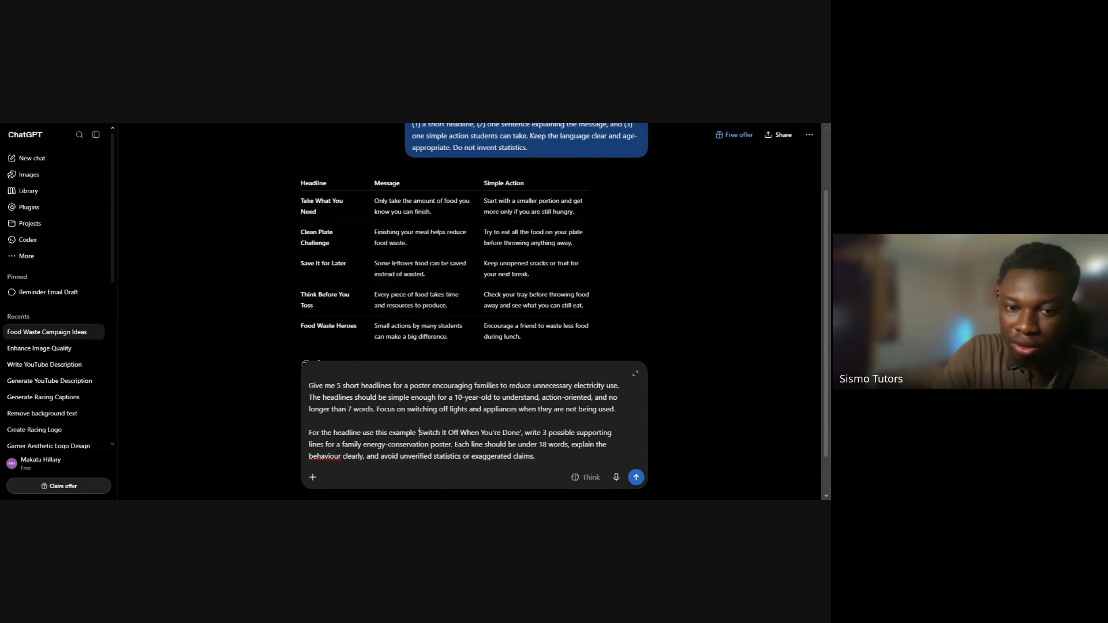
type("as")
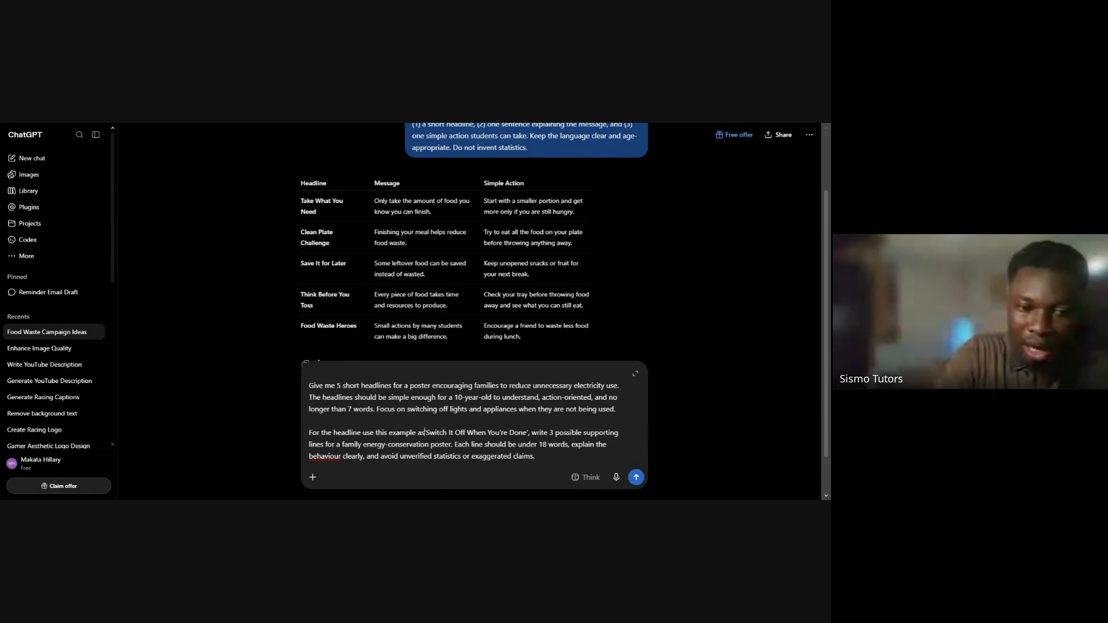
type(" a case ")
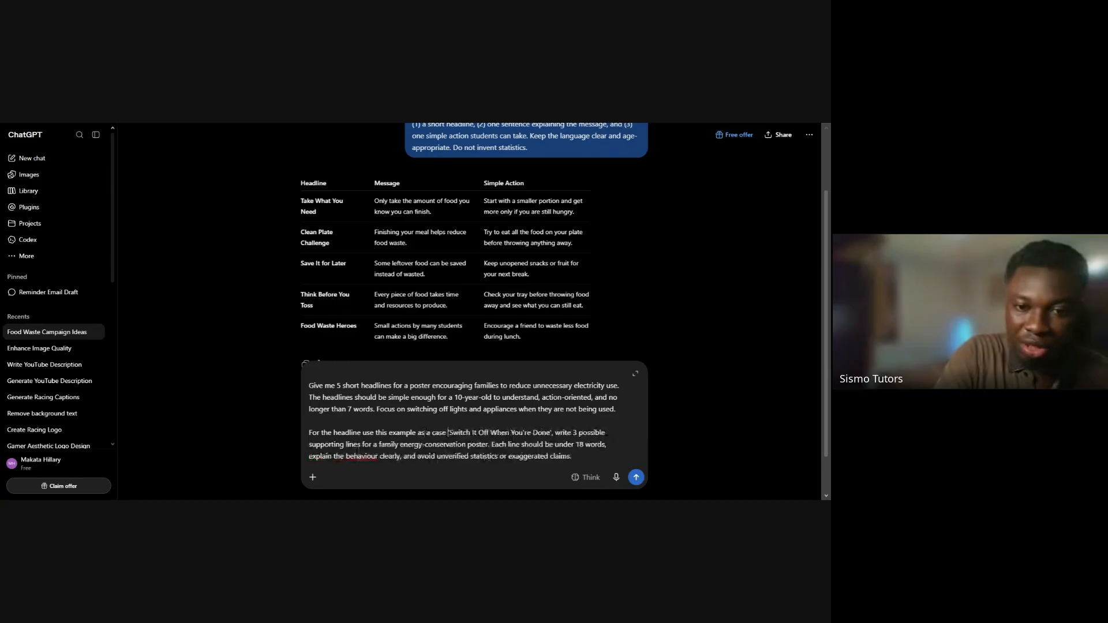
type("study")
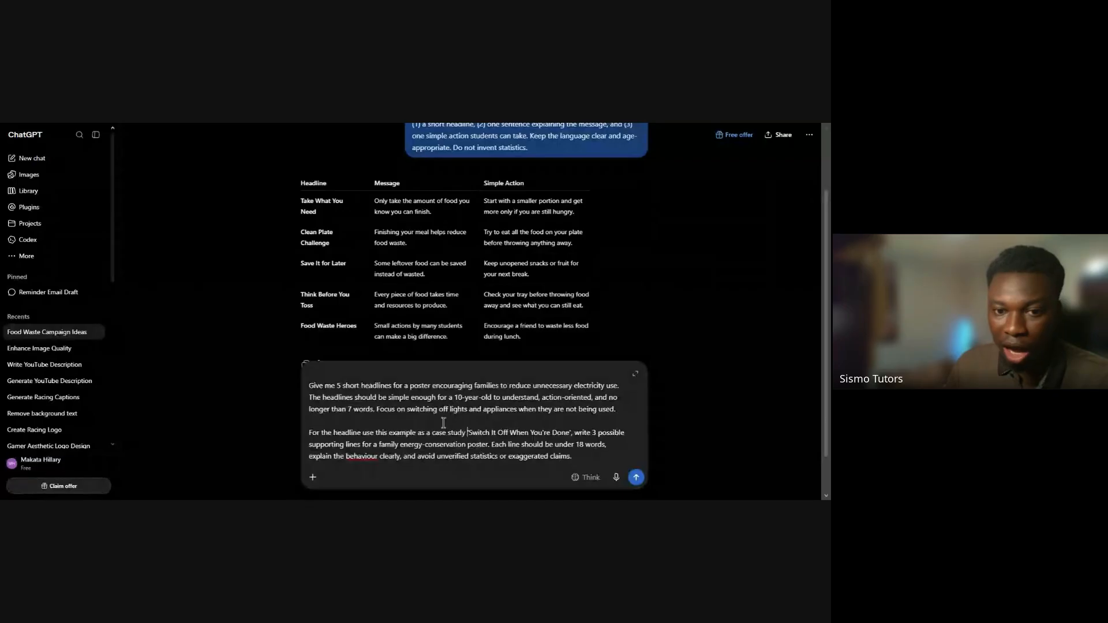
Review the example headline and both paragraphs of the energy-conservation prompt, and send the message
left_click_drag(469, 433, 571, 434)
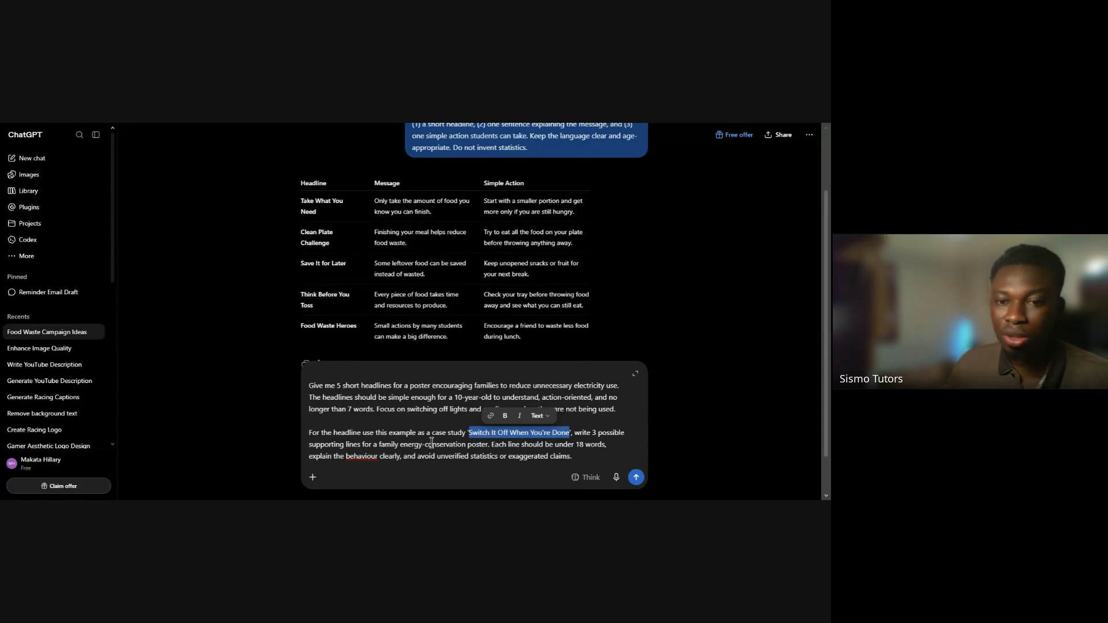
left_click(486, 438)
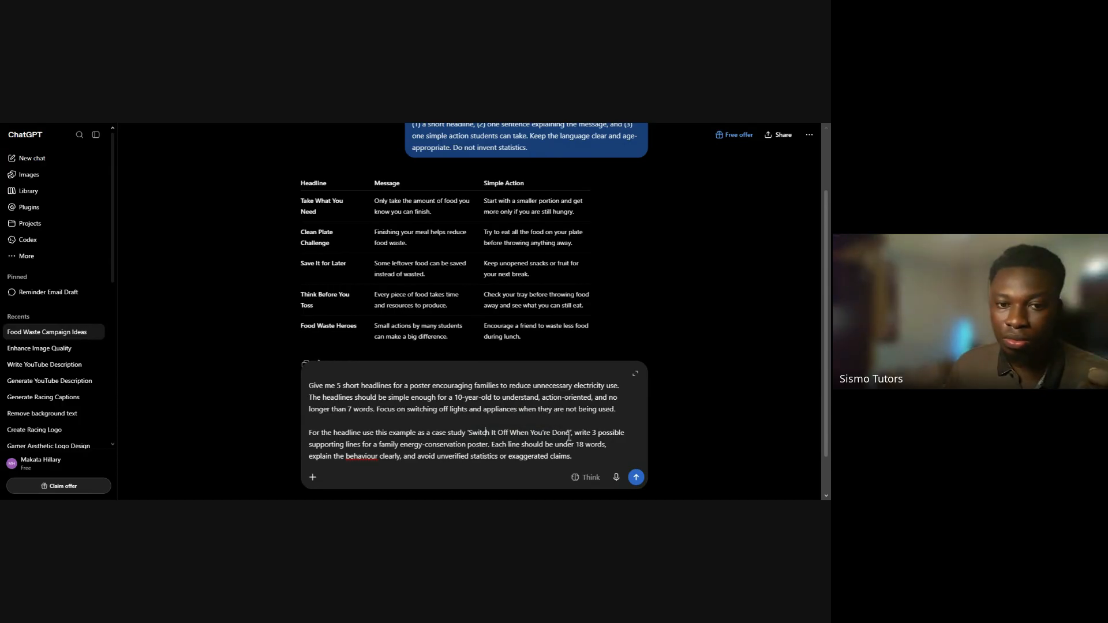
left_click_drag(570, 433, 487, 434)
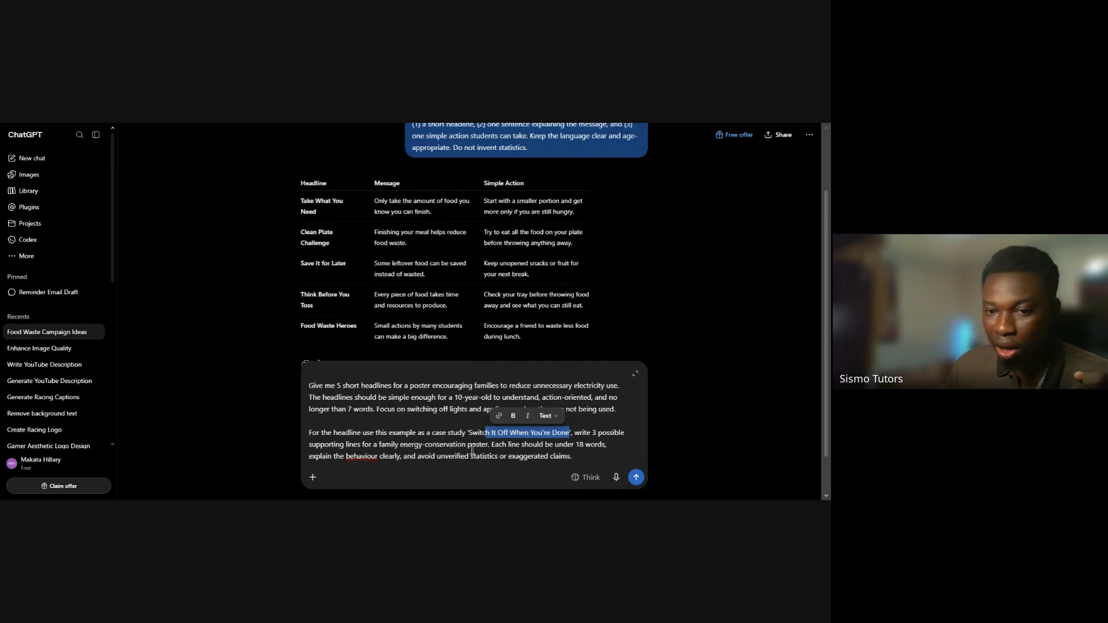
left_click(491, 445)
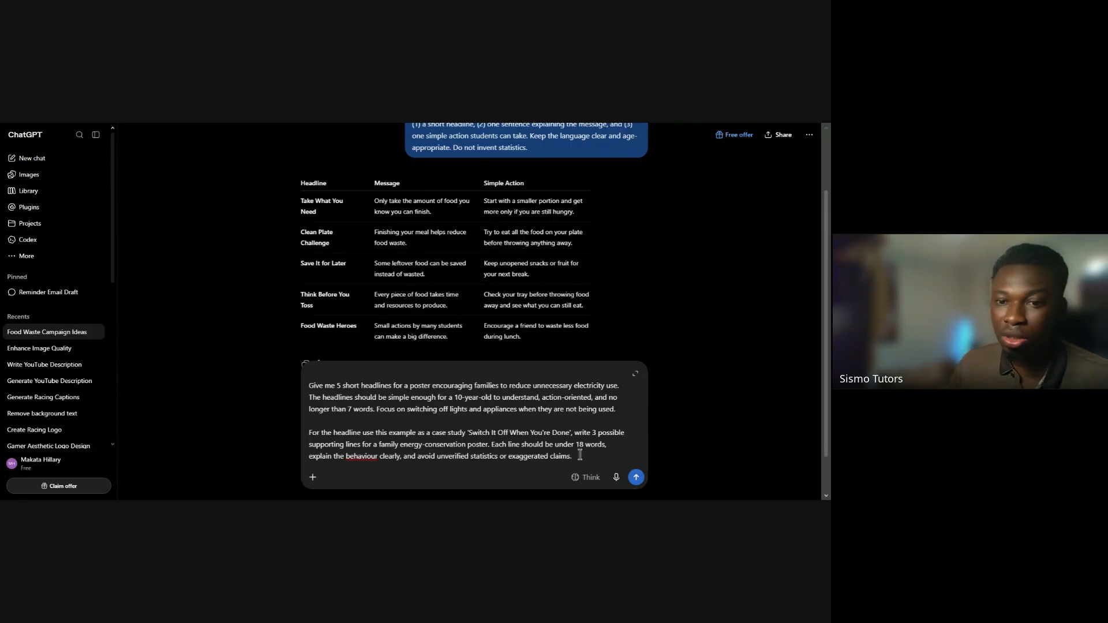
left_click_drag(577, 456, 302, 389)
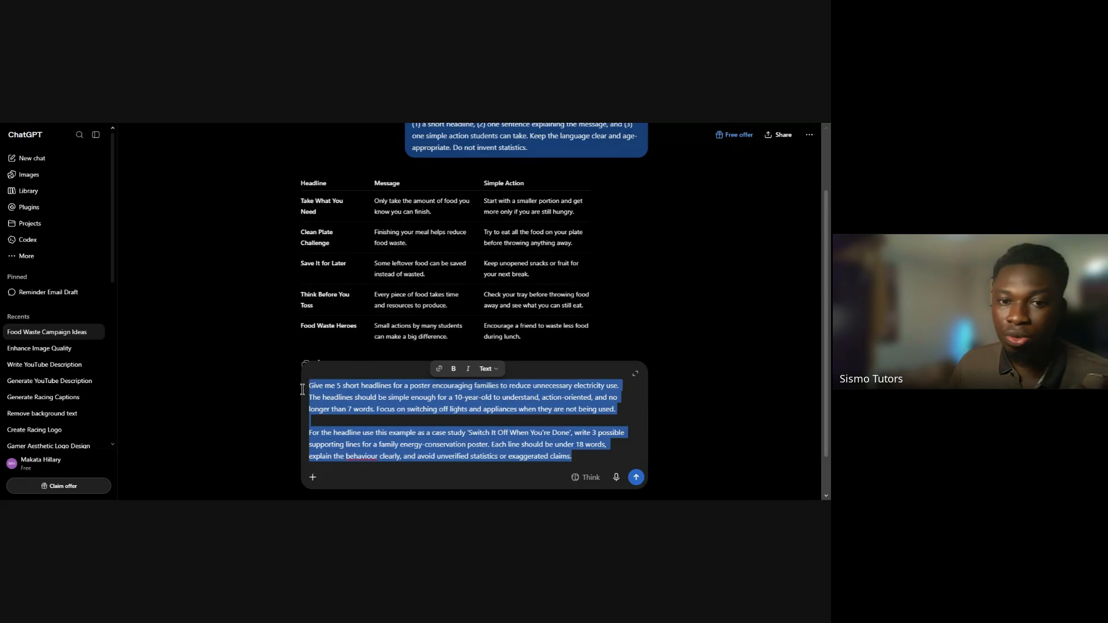
left_click(574, 456)
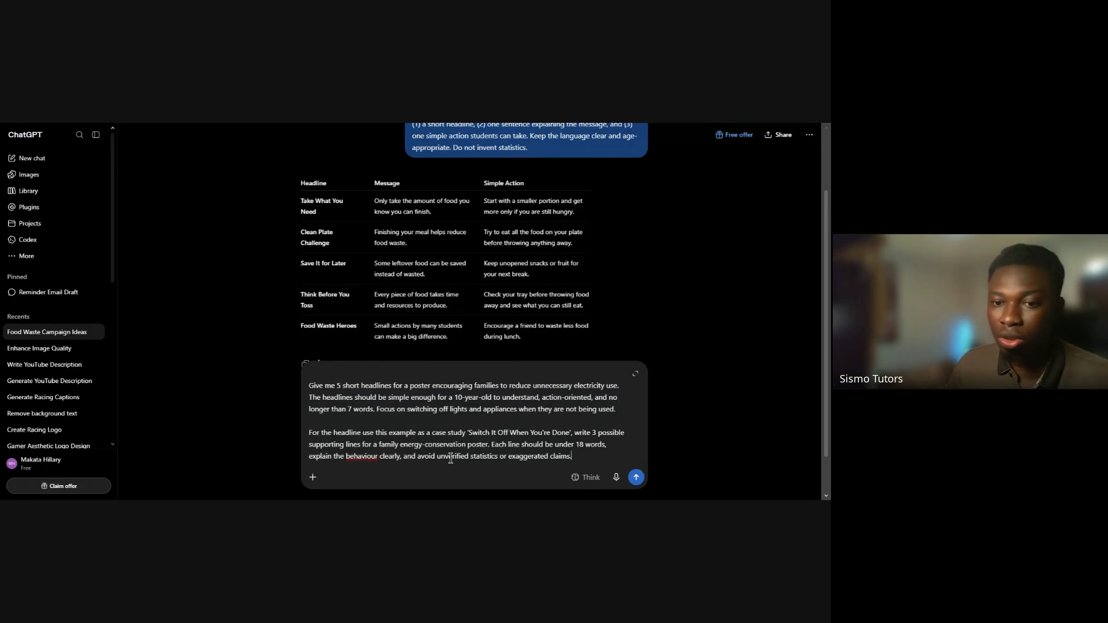
triple_click(473, 430)
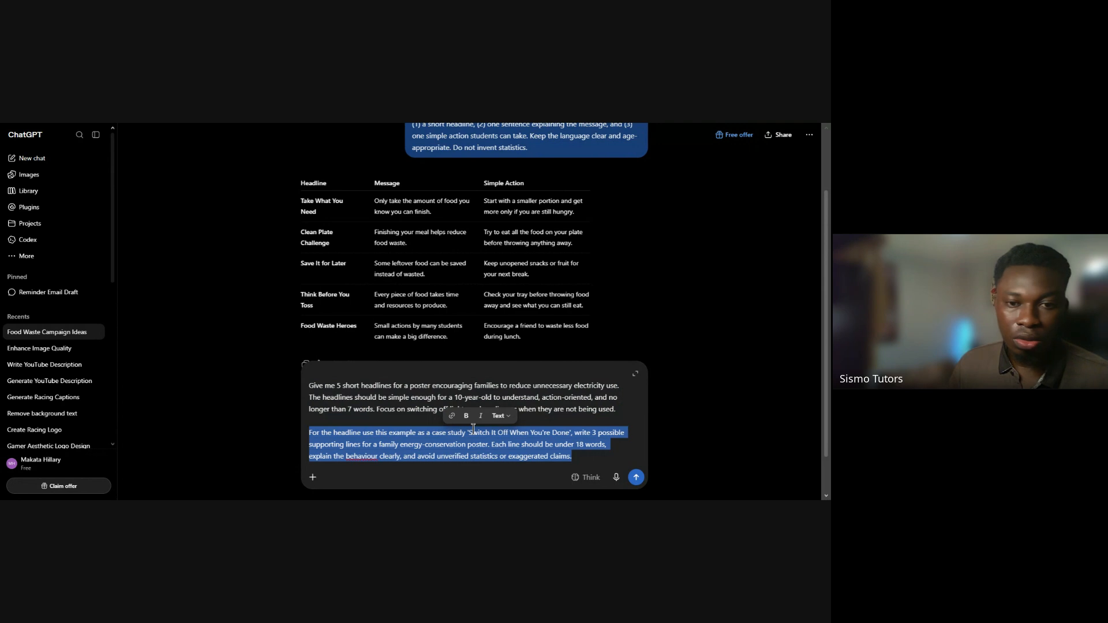
key("ctrl+a")
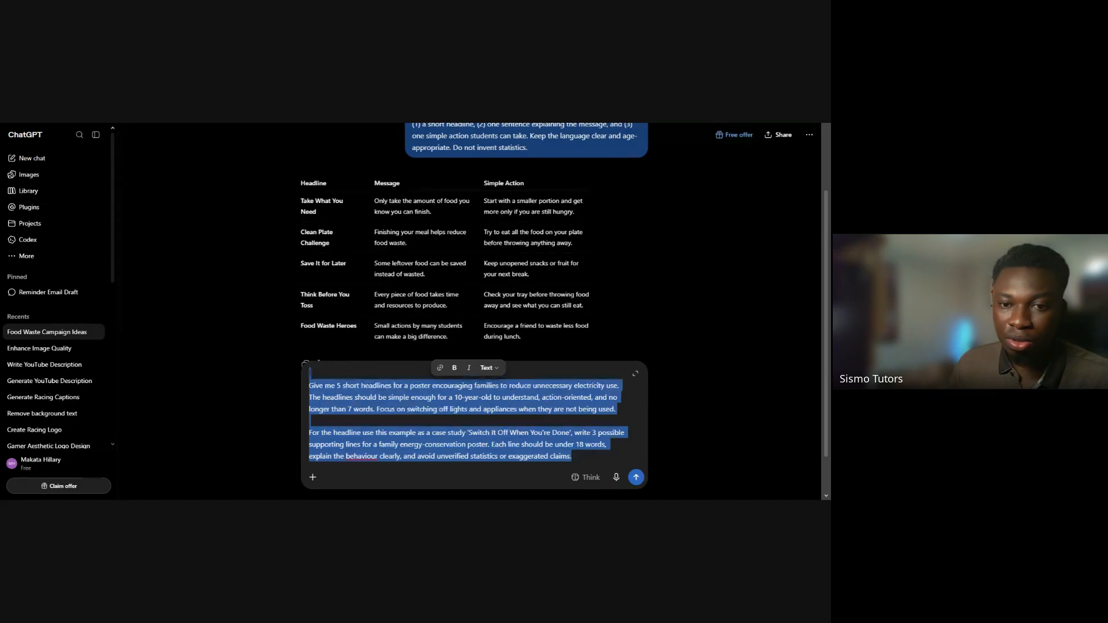
left_click(580, 459)
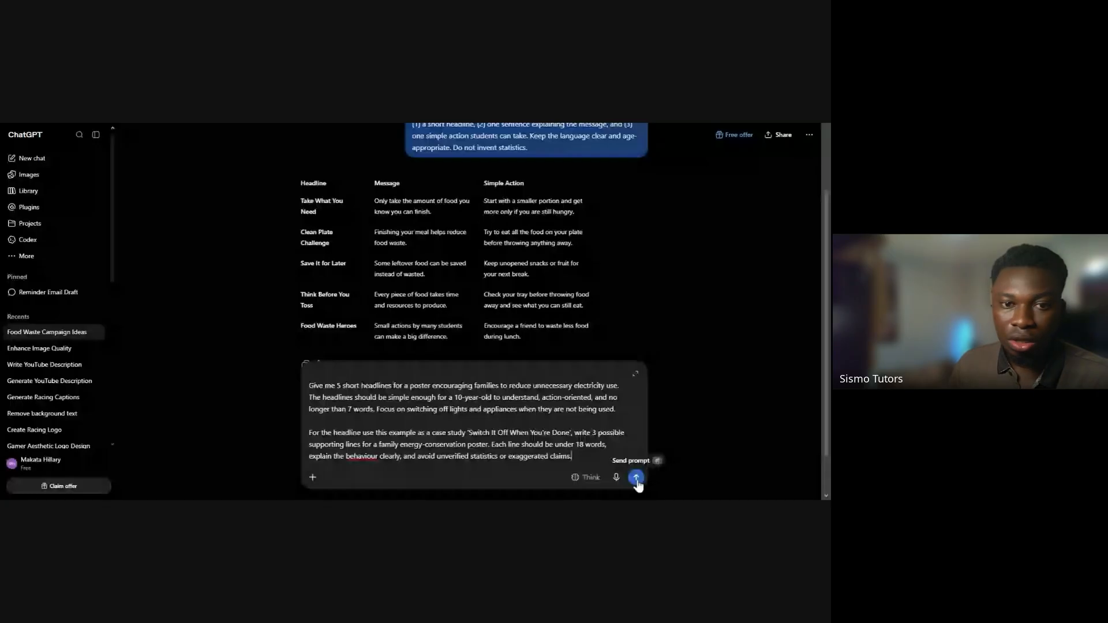
left_click(636, 477)
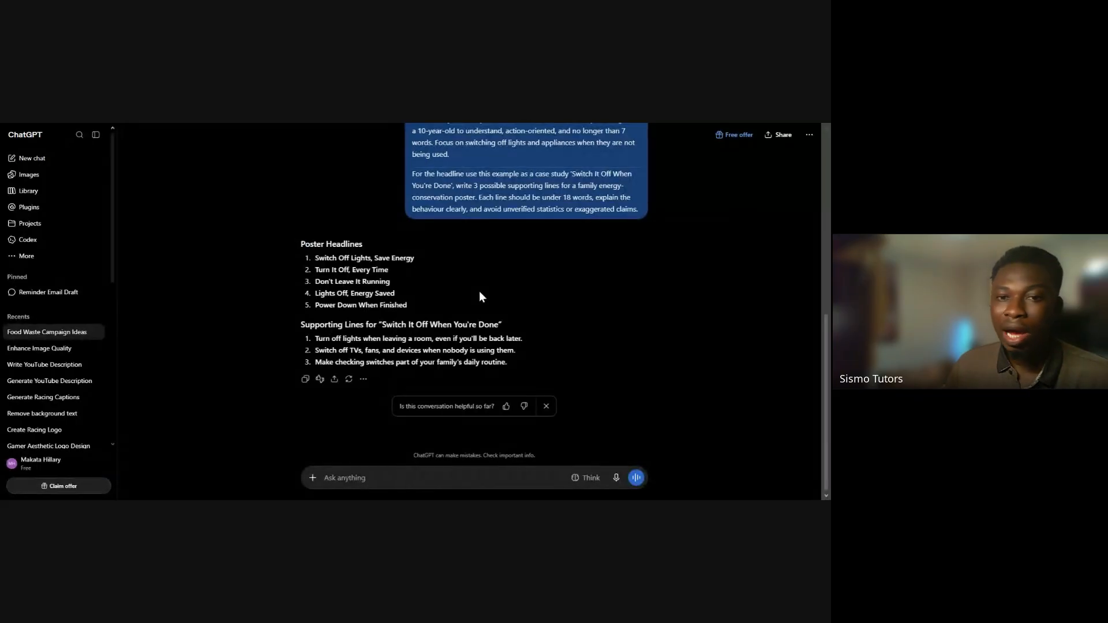
Review the generated poster headlines and supporting lines, examining the first four headlines one by one for clarity
left_click_drag(301, 245, 533, 362)
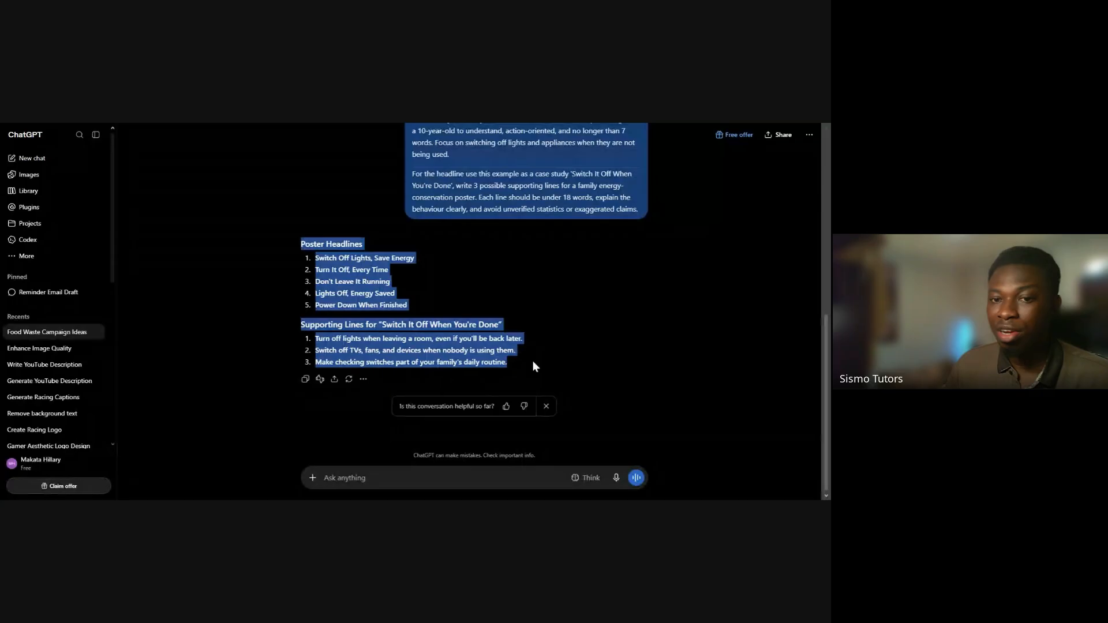
left_click(532, 361)
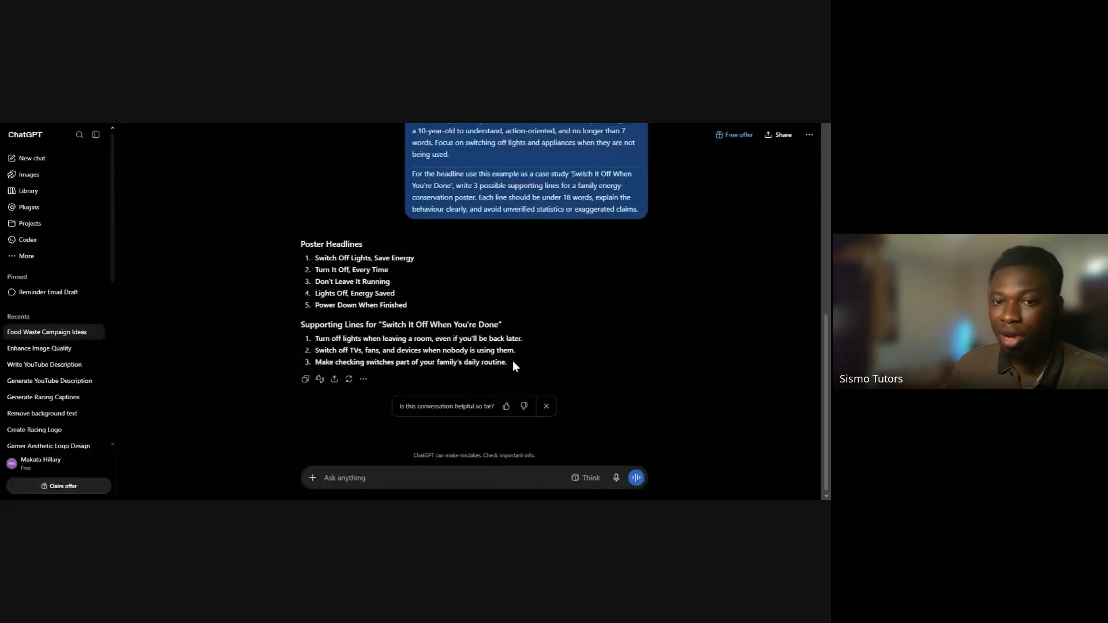
left_click_drag(300, 244, 418, 257)
left_click(362, 259)
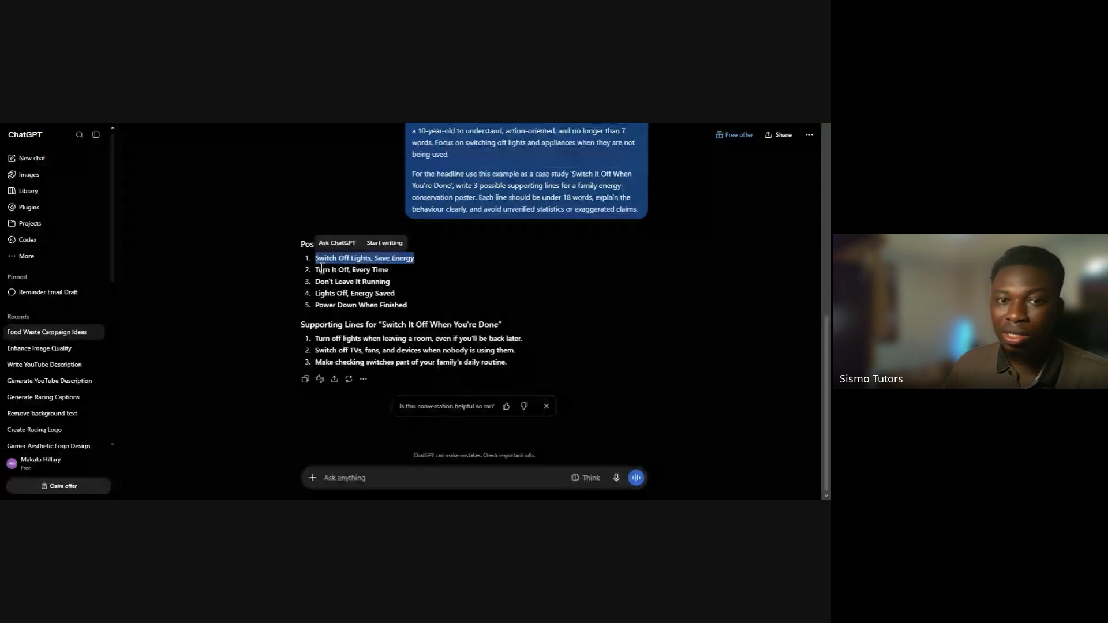
left_click_drag(316, 269, 396, 272)
left_click(397, 273)
triple_click(373, 269)
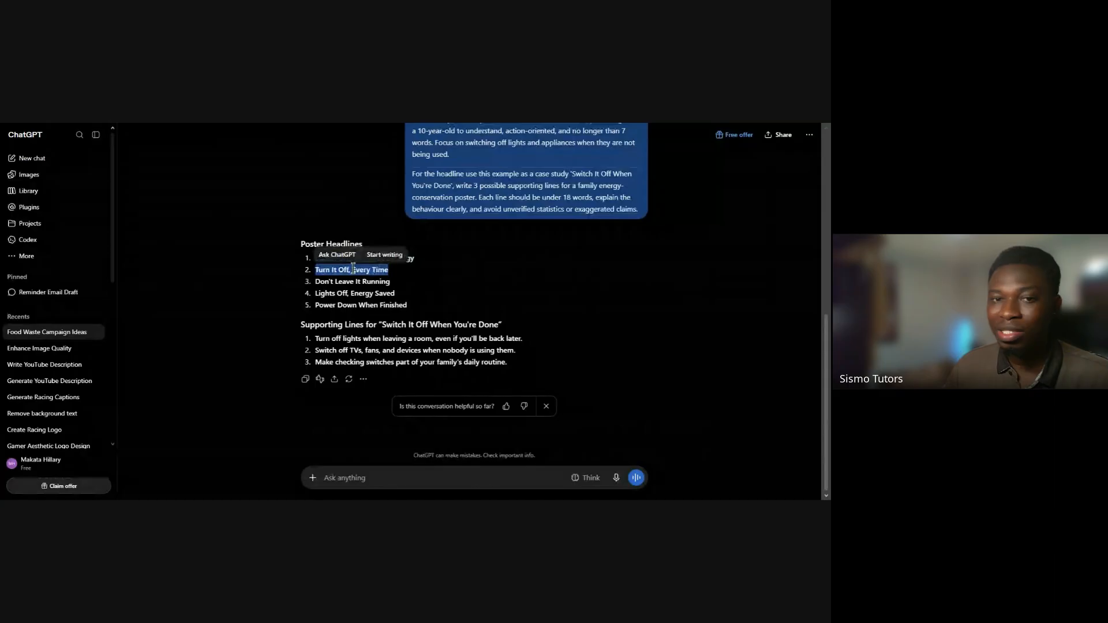
left_click(398, 275)
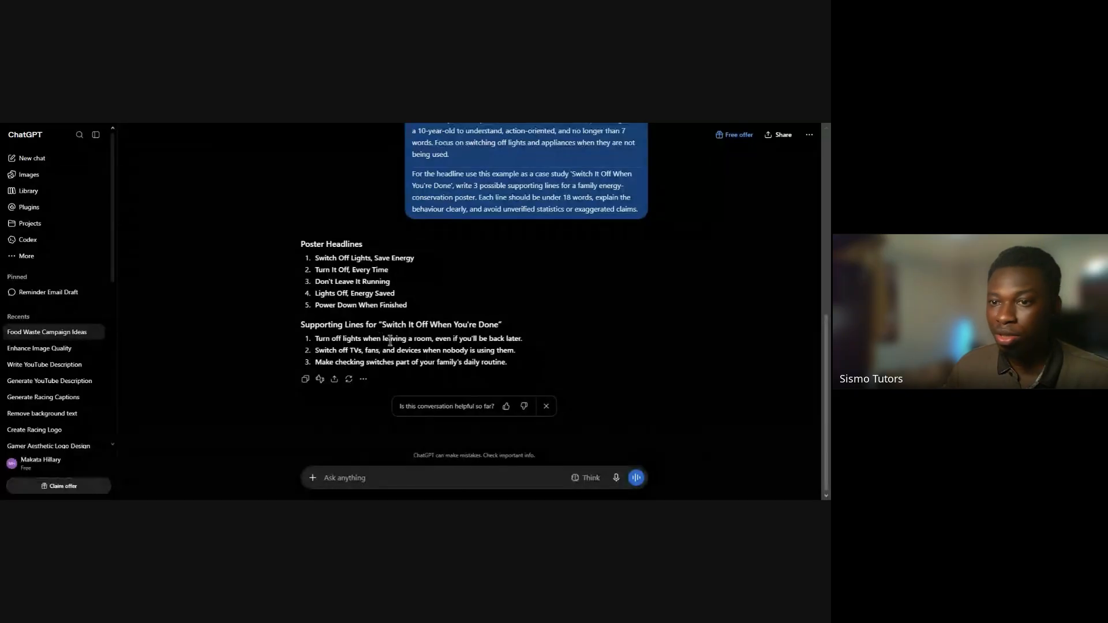
double_click(345, 283)
triple_click(345, 282)
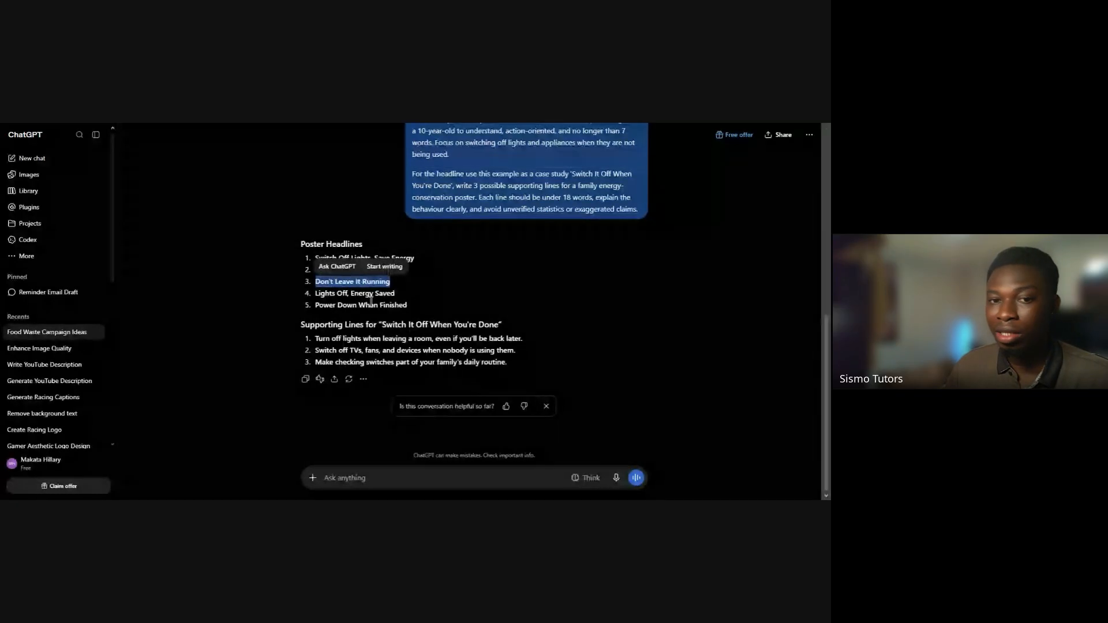
left_click(335, 293)
triple_click(364, 294)
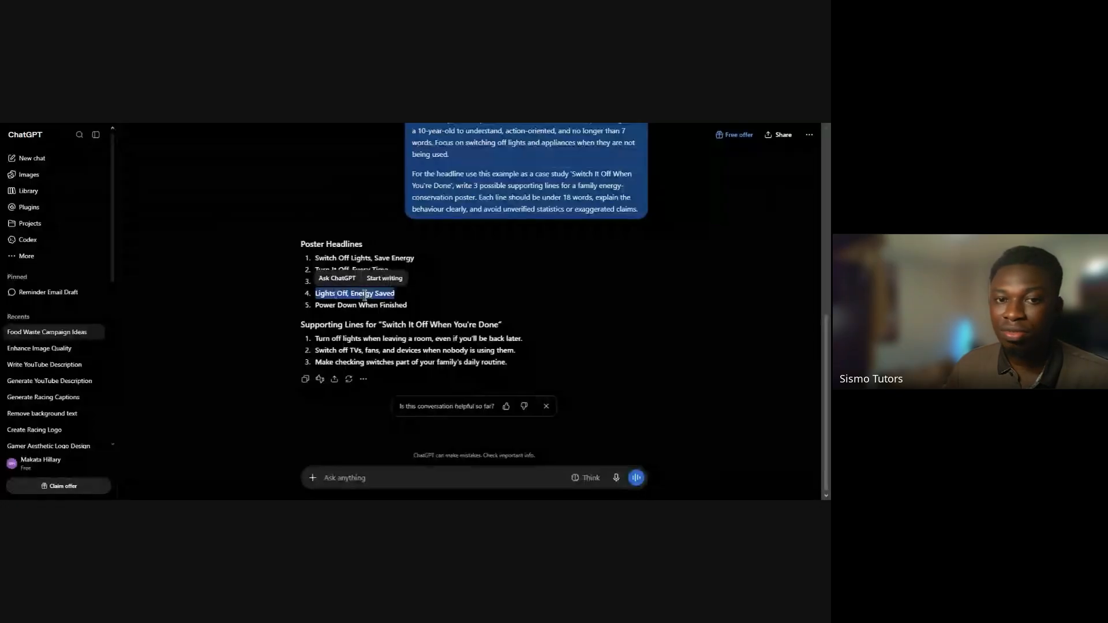
Examine the fifth poster headline and check the full set of five headlines against the prompt's requirements
triple_click(370, 306)
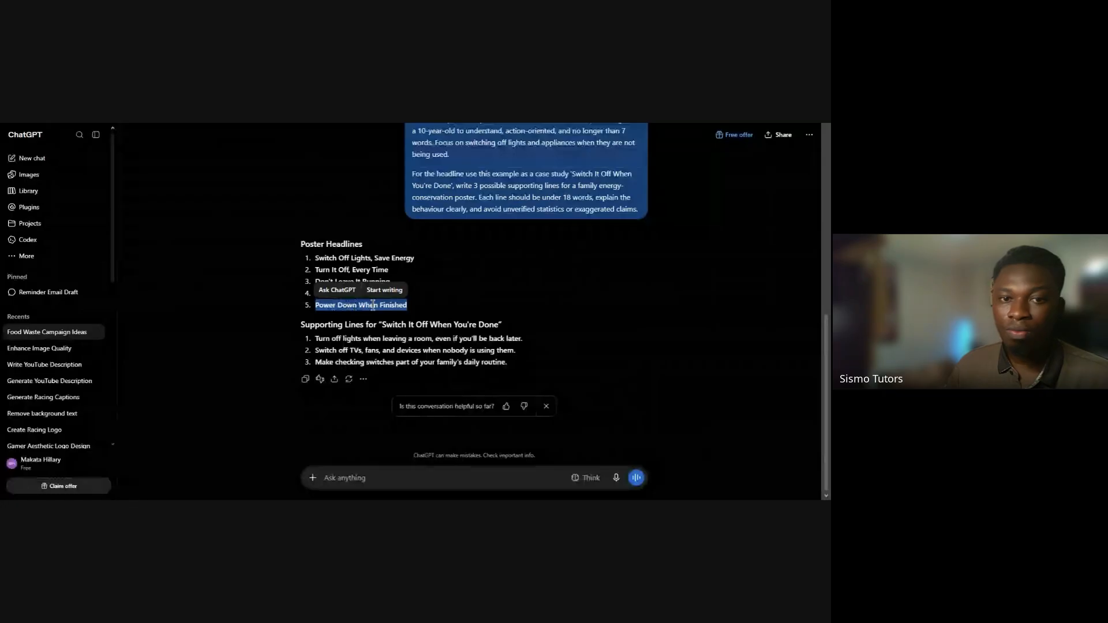
left_click(354, 273)
left_click_drag(300, 243, 410, 306)
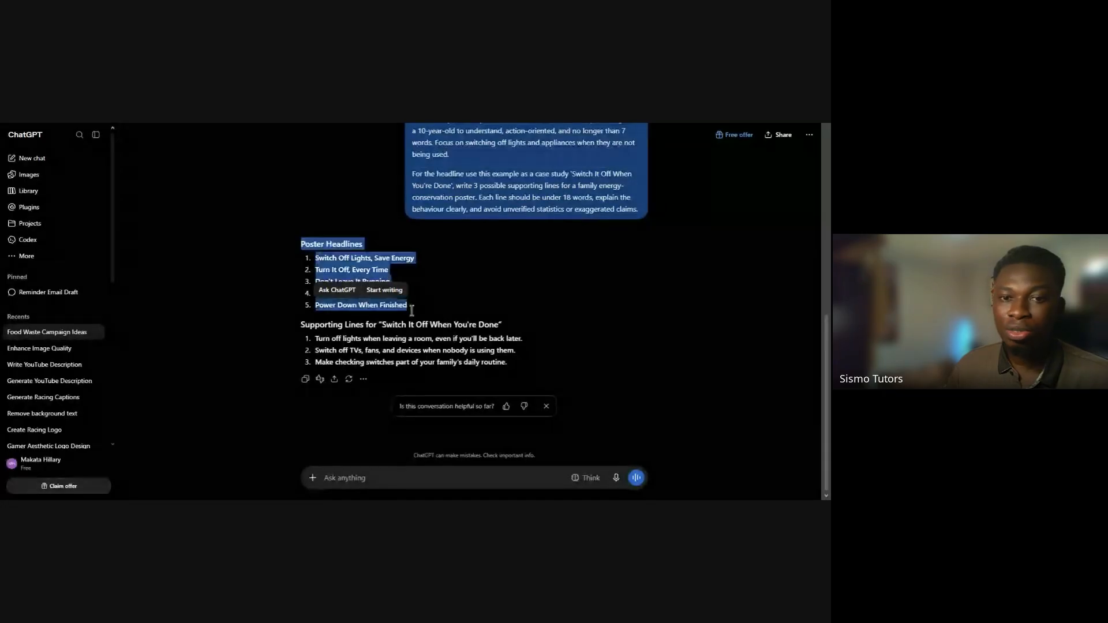
left_click(473, 282)
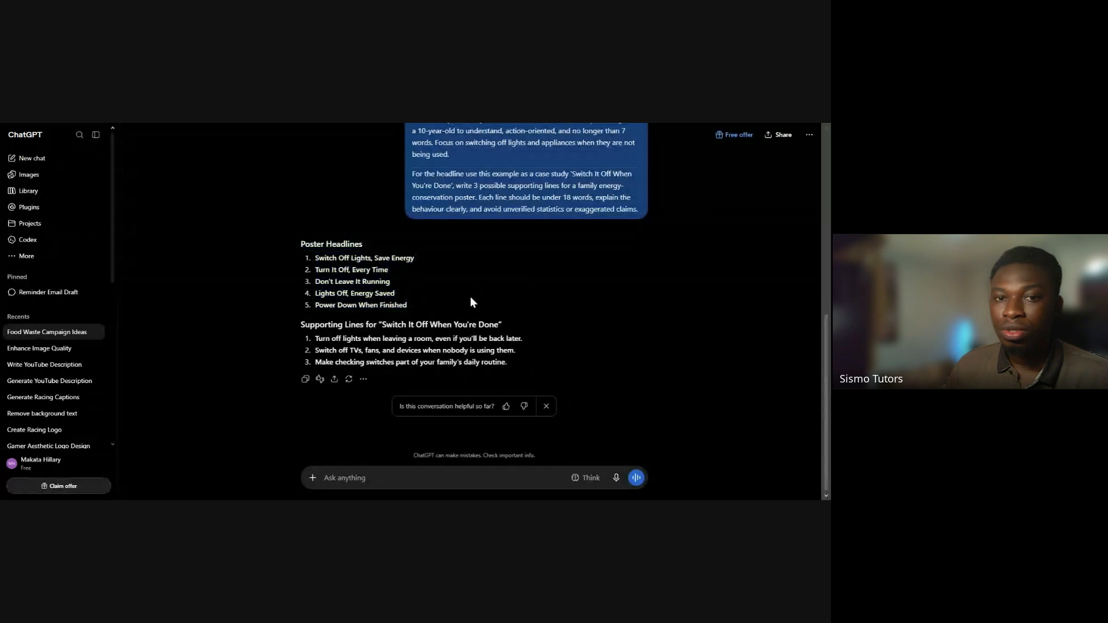
scroll(470, 296, "up", 1)
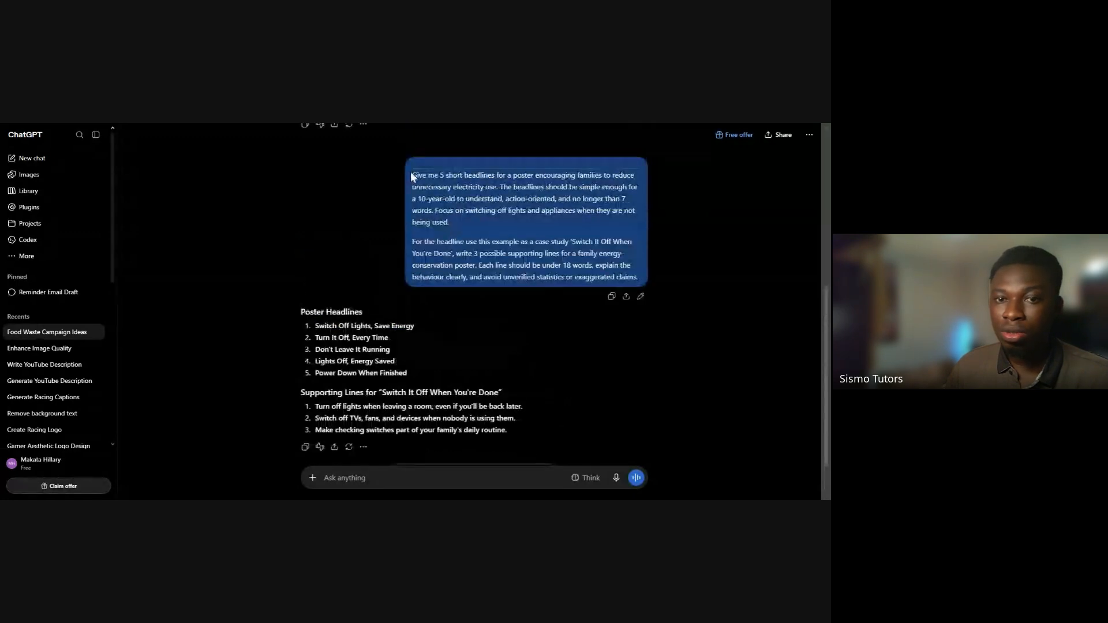
scroll(427, 296, "down", 1)
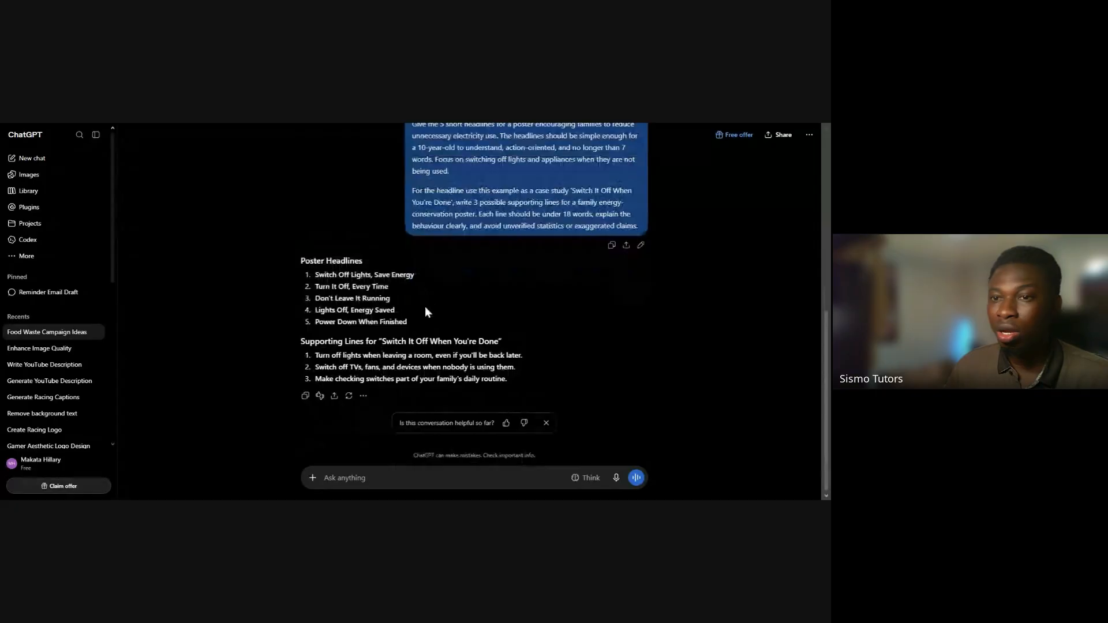
left_click_drag(301, 260, 406, 326)
left_click(467, 325)
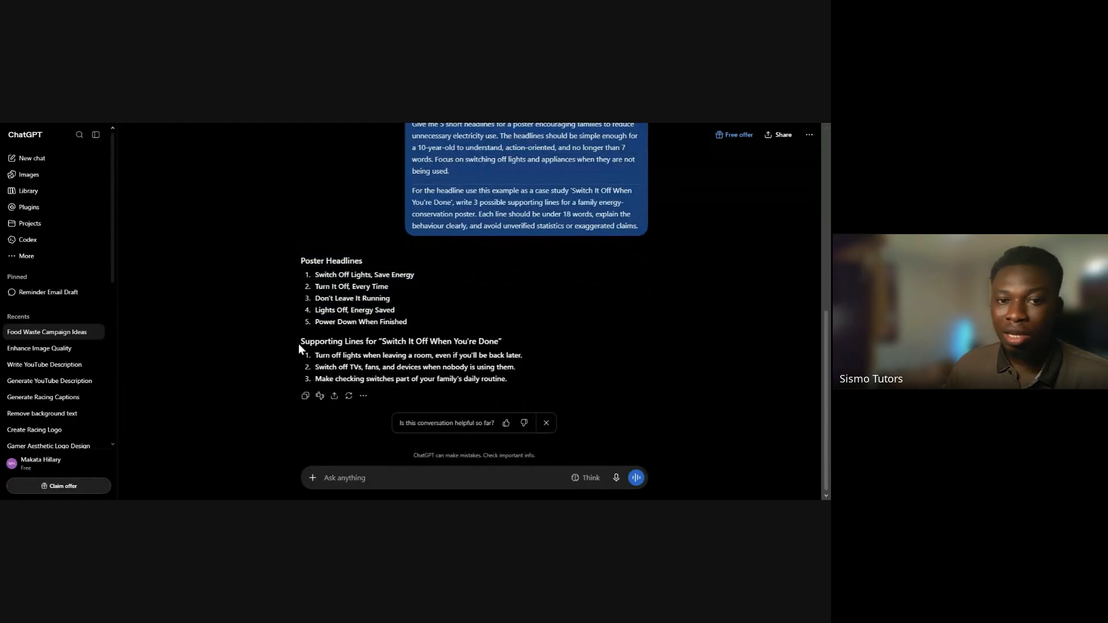
Review the three supporting lines for "Switch It Off When You're Done" one by one, checking how clearly each explains the behaviour
left_click_drag(301, 345, 505, 345)
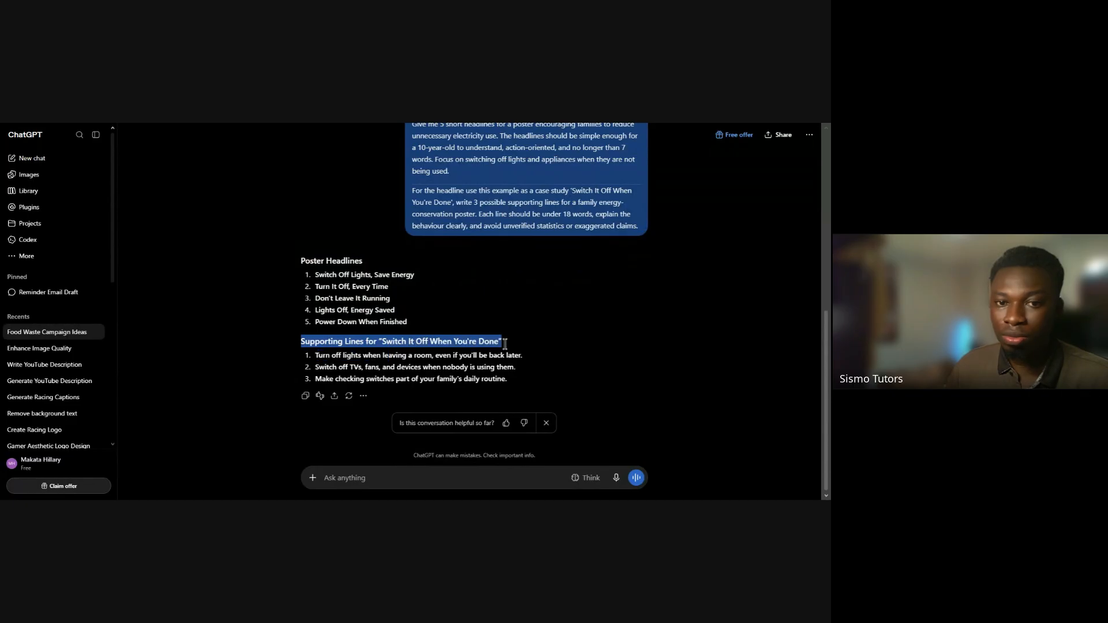
left_click(321, 357)
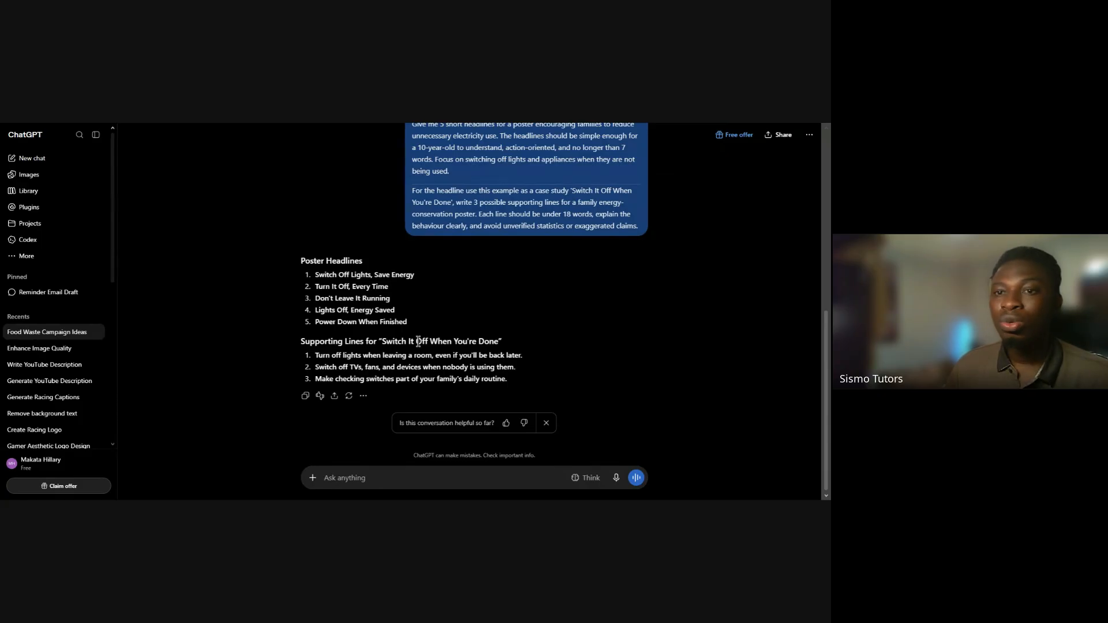
triple_click(413, 354)
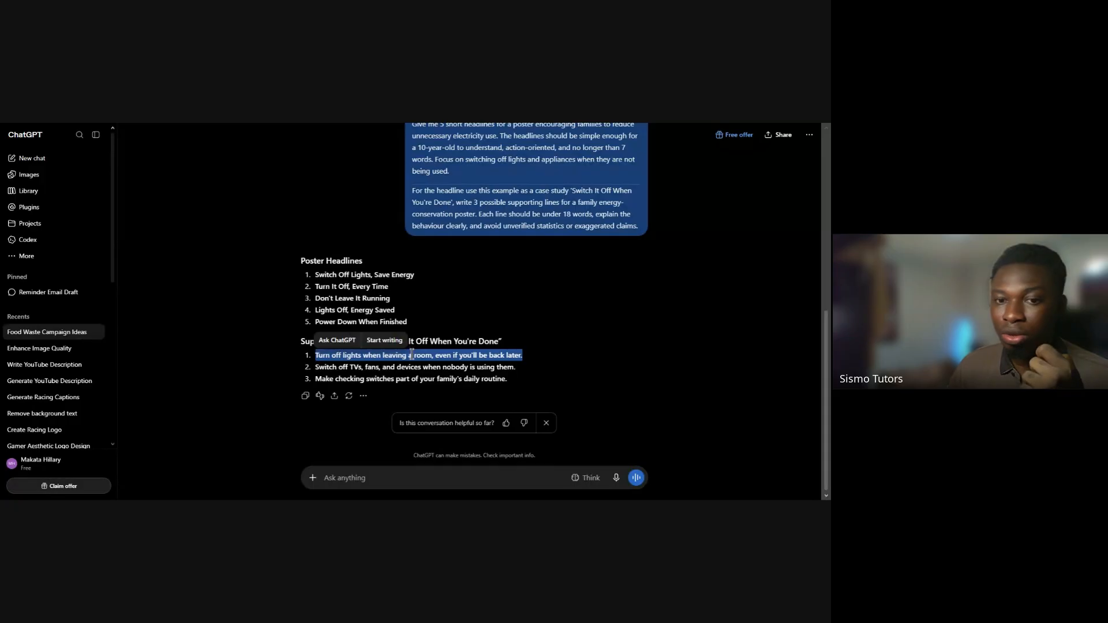
left_click(508, 348)
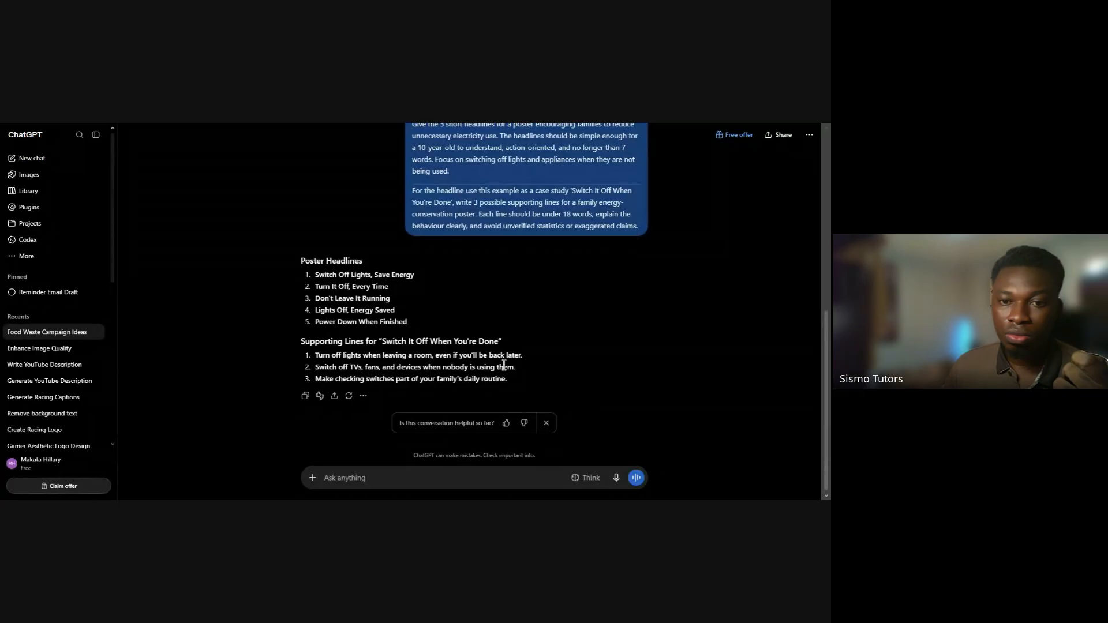
triple_click(504, 365)
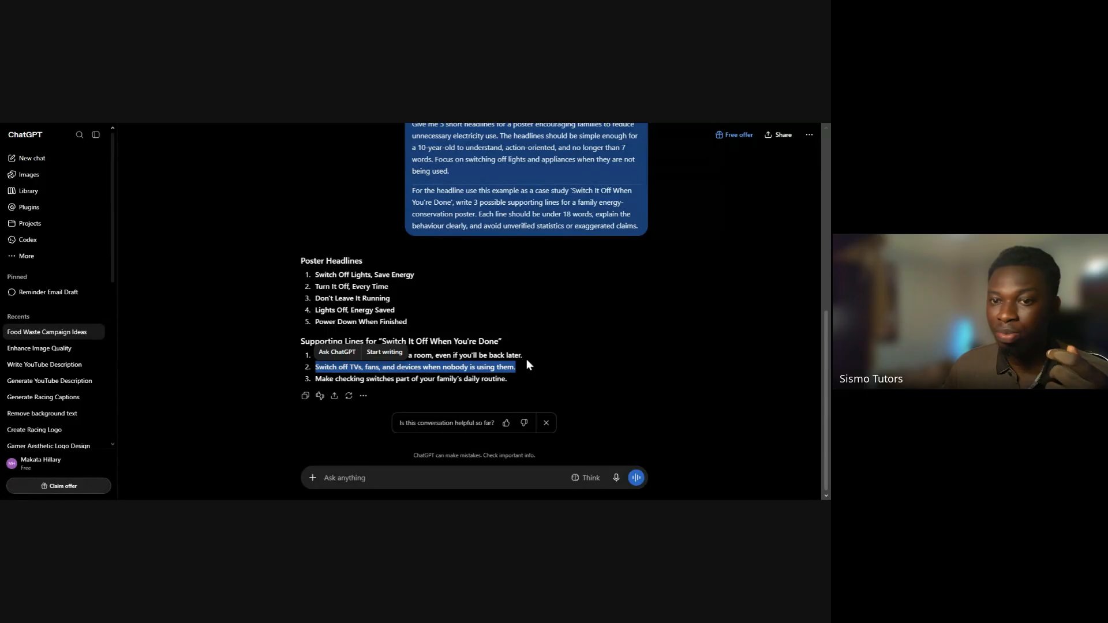
left_click(452, 375)
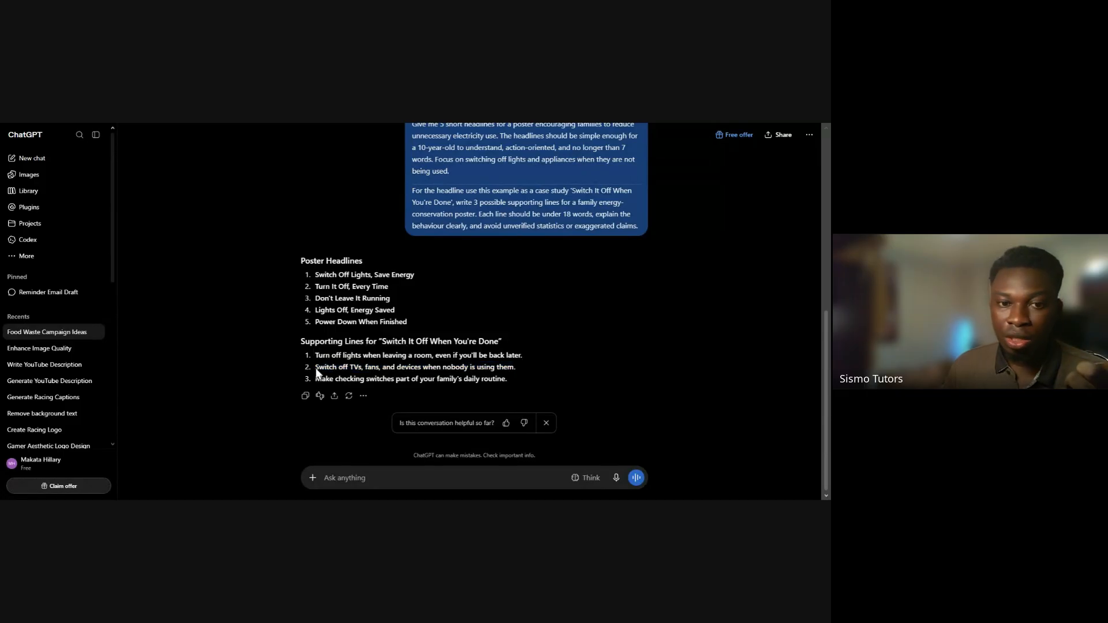
left_click_drag(316, 369, 523, 369)
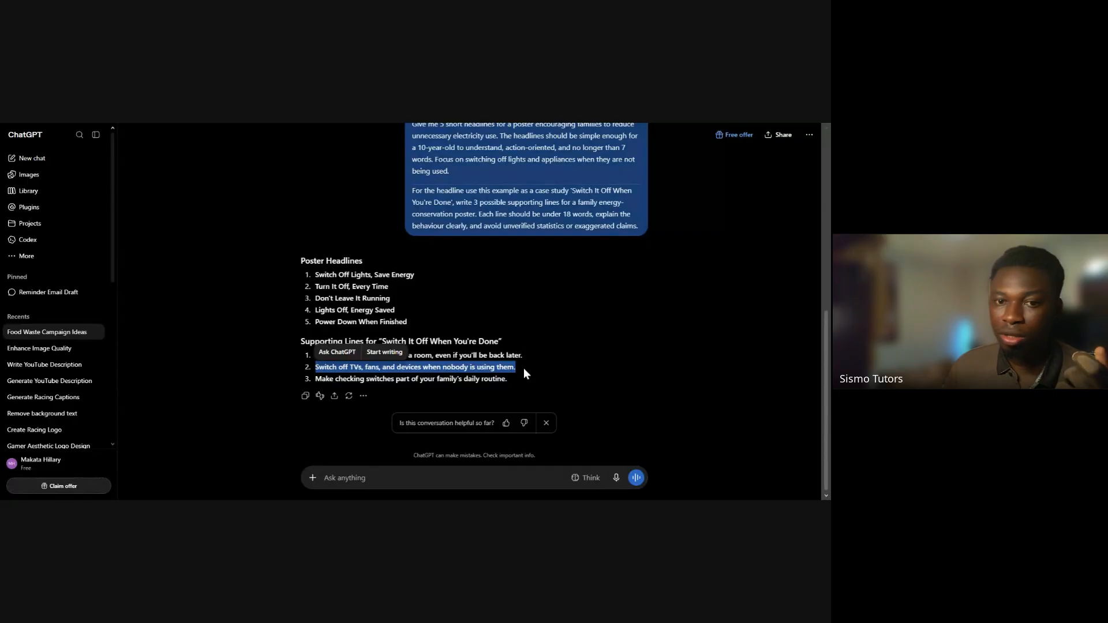
triple_click(363, 379)
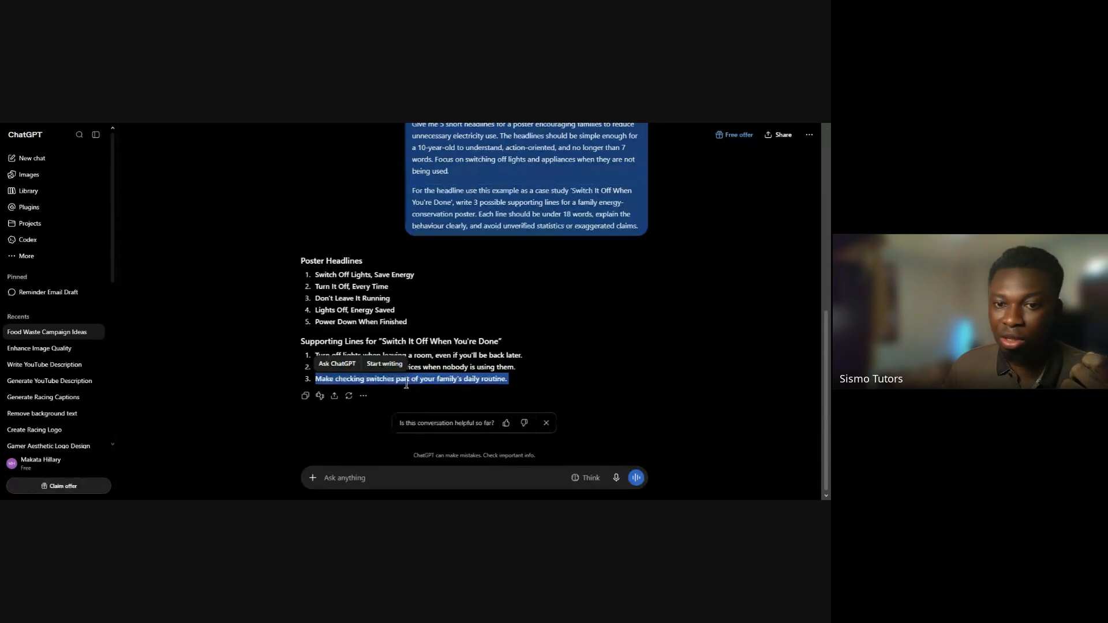
left_click(531, 378)
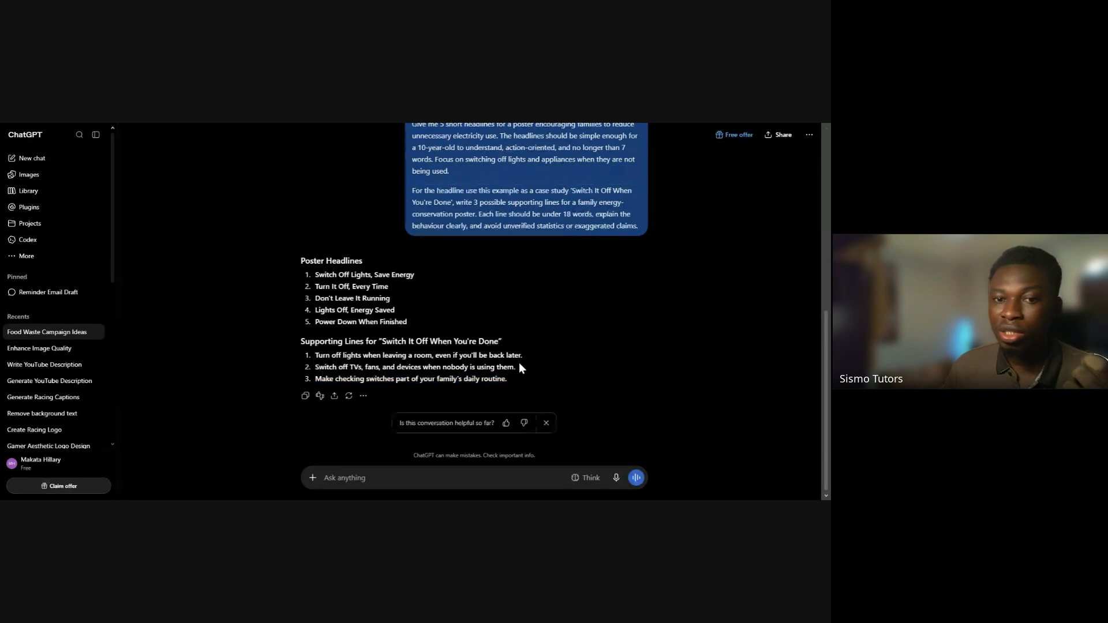
triple_click(461, 378)
left_click_drag(520, 377, 299, 341)
left_click(525, 316)
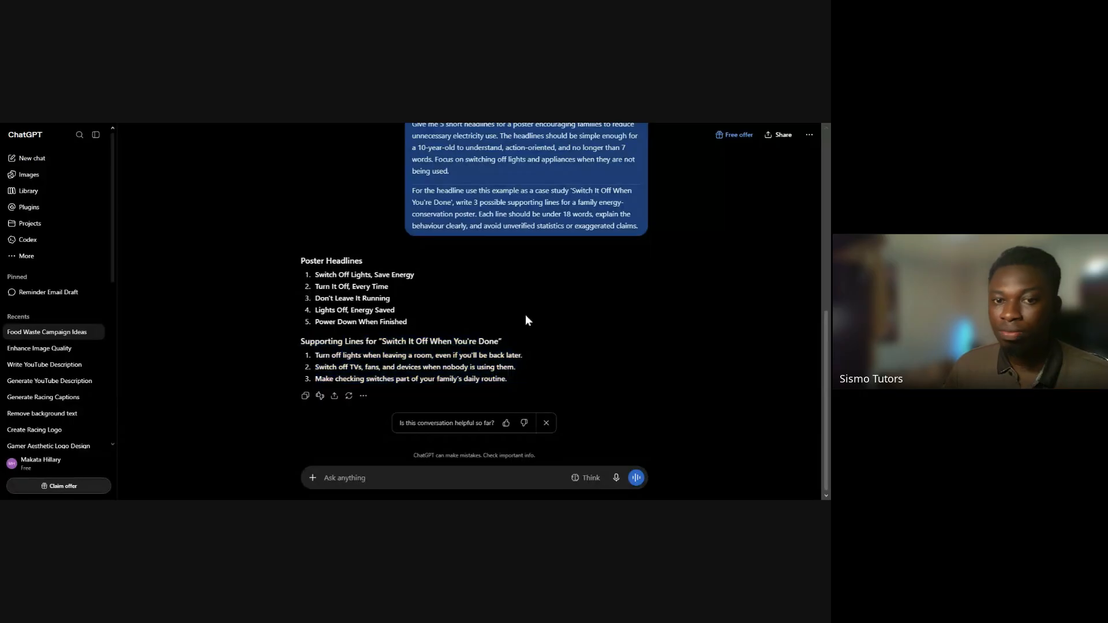
Send a prompt for 5 very short household energy-saving calls to action, each telling the reader exactly what to do in under 8 words
left_click_drag(290, 256, 407, 323)
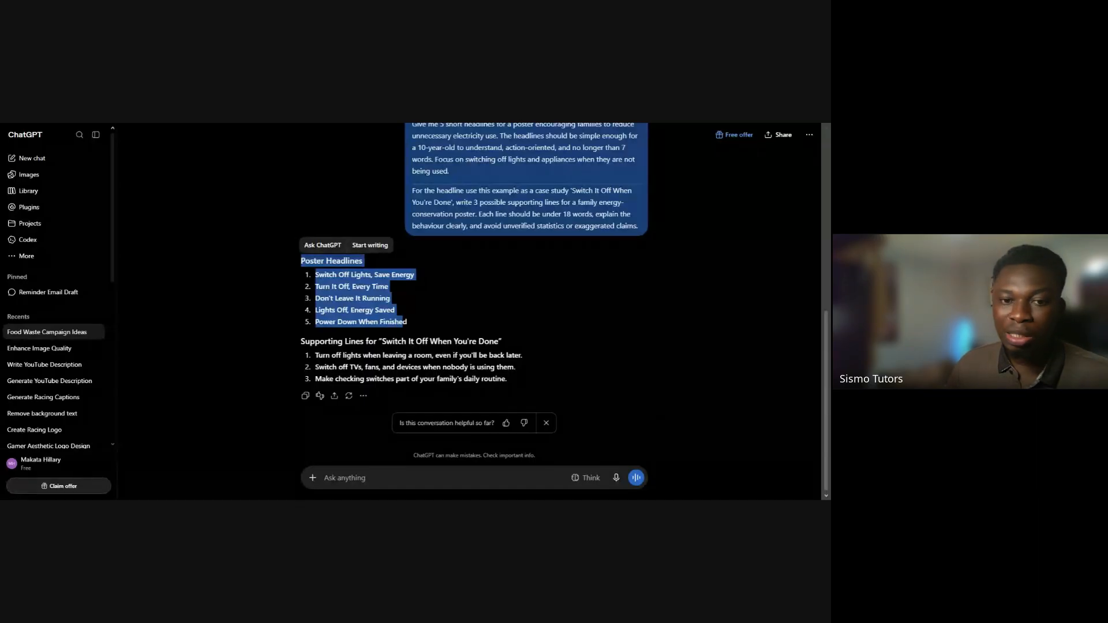
left_click(462, 473)
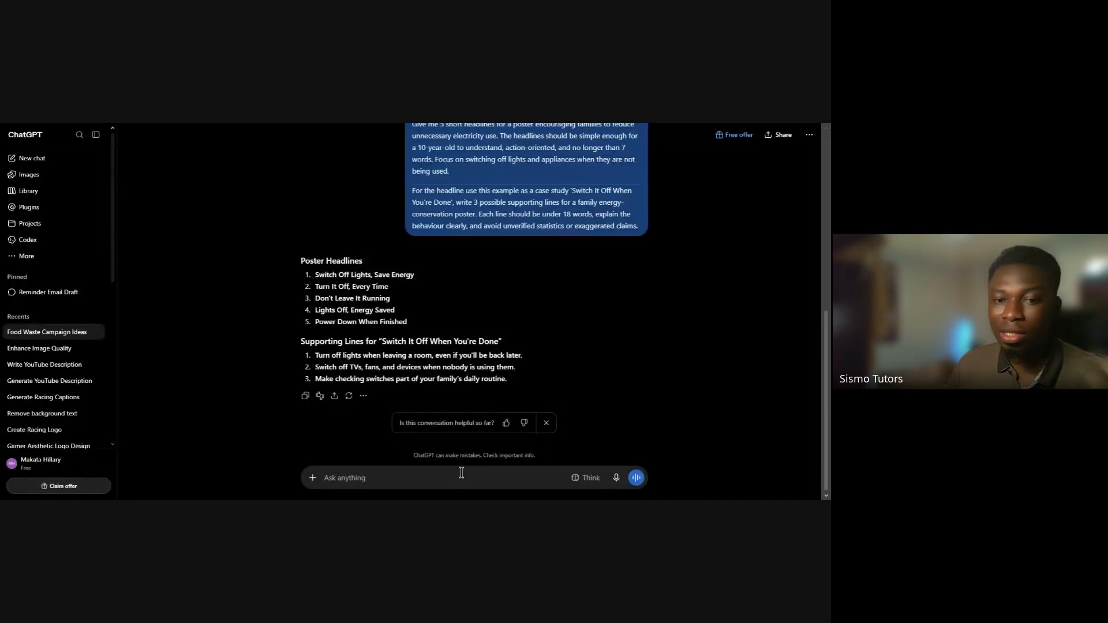
type("Write 5 very short calls to action for a household energy-saving campaign. Each must tell the reader exactly what to do and be under 8 words.")
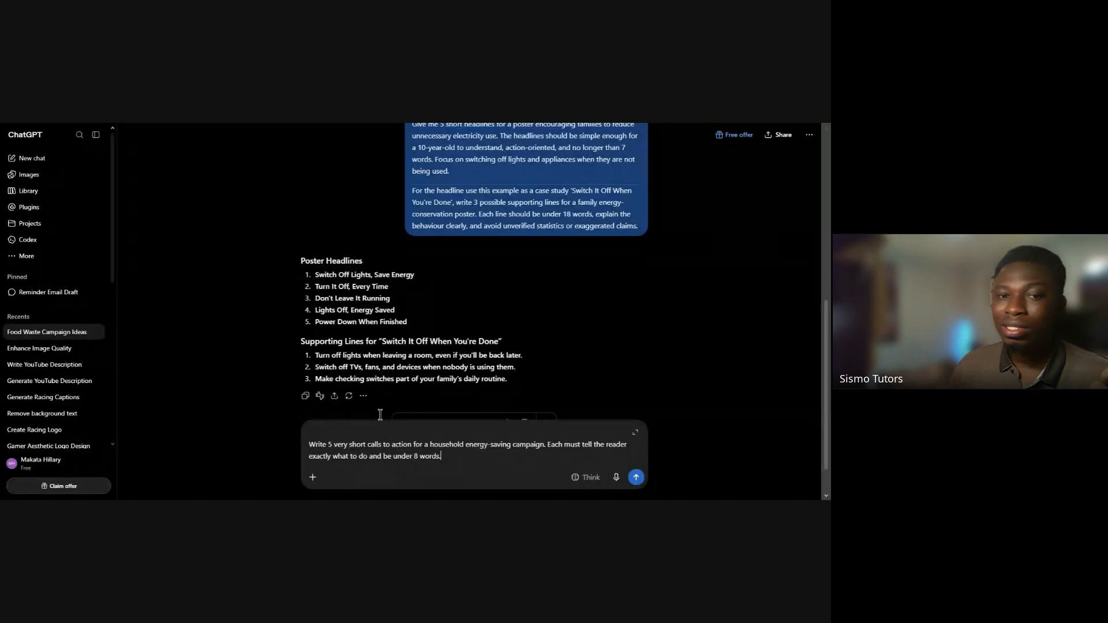
scroll(394, 338, "down", 2)
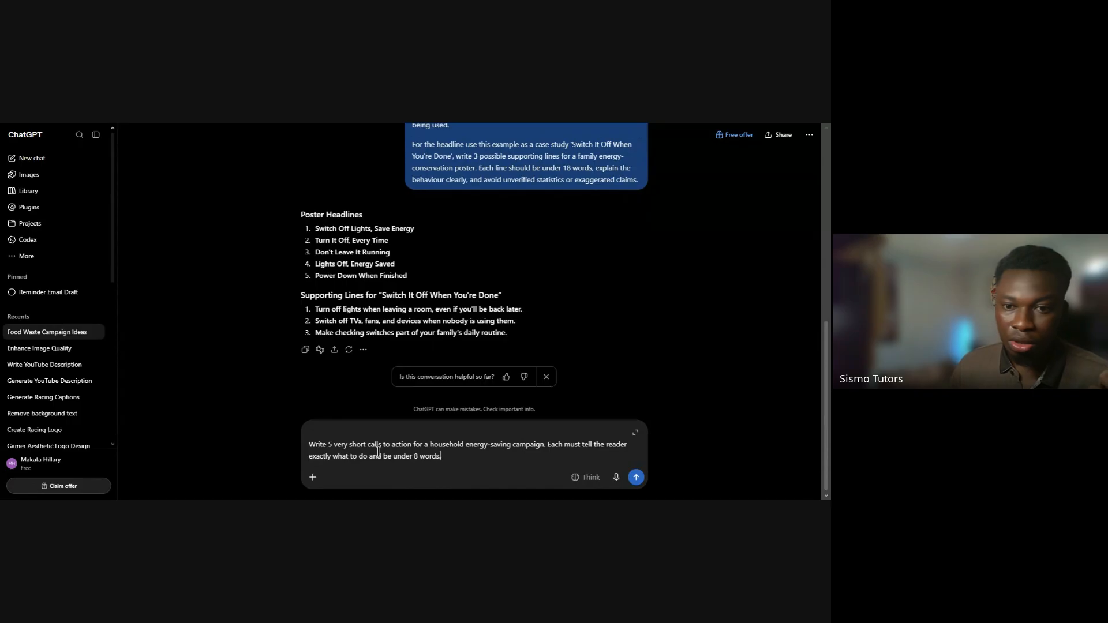
left_click(636, 479)
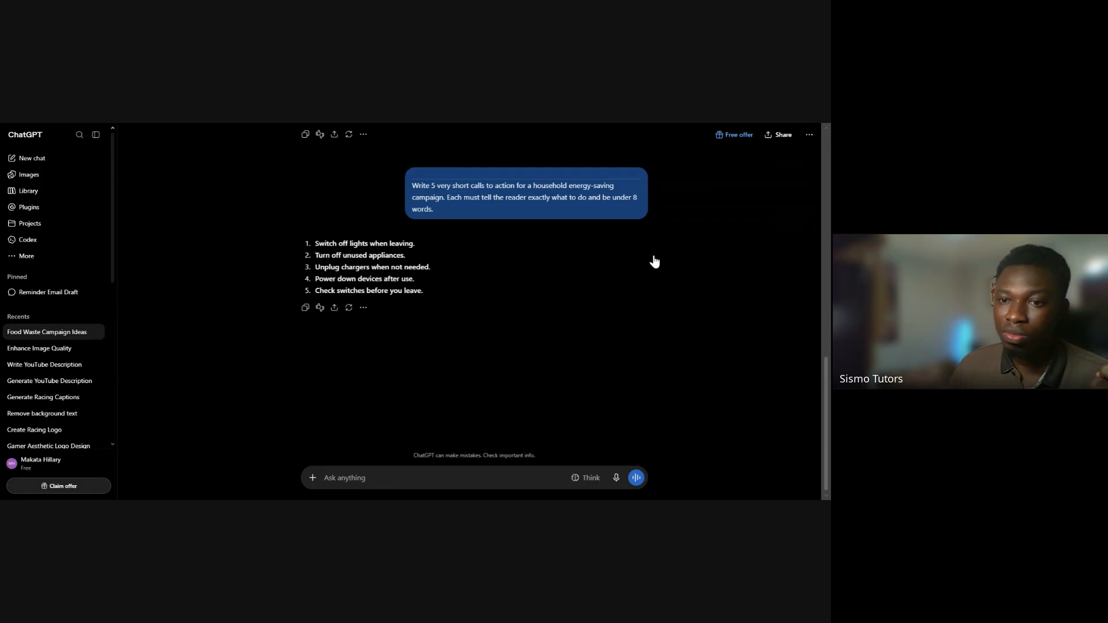
Review the generated calls to action and compare them with the first poster headline and the first supporting line
triple_click(381, 264)
left_click(419, 252)
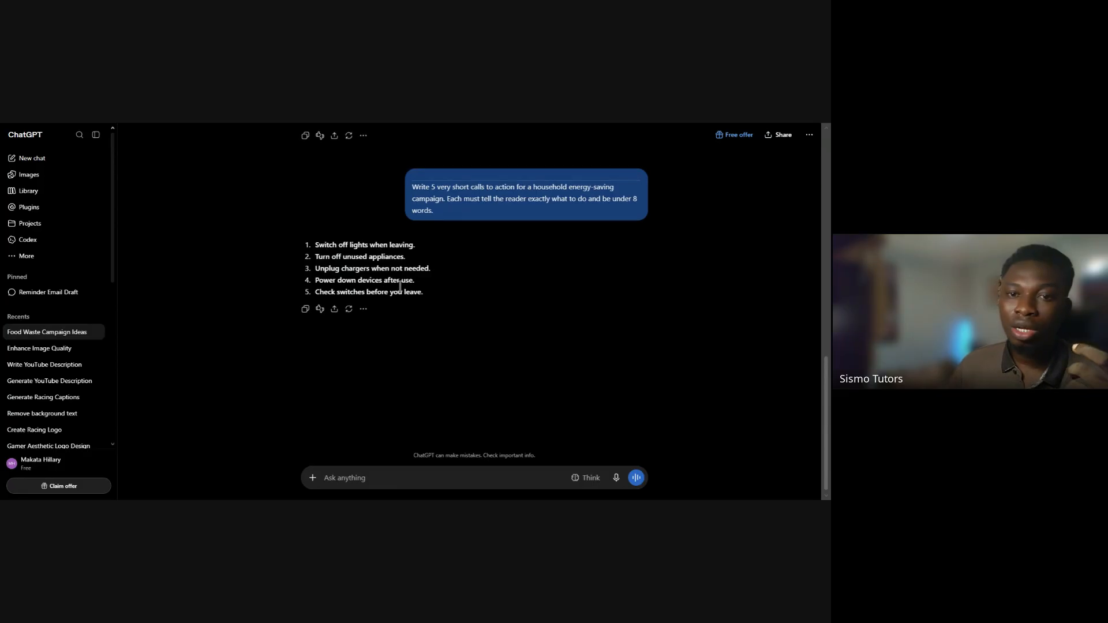
scroll(313, 225, "up", 2)
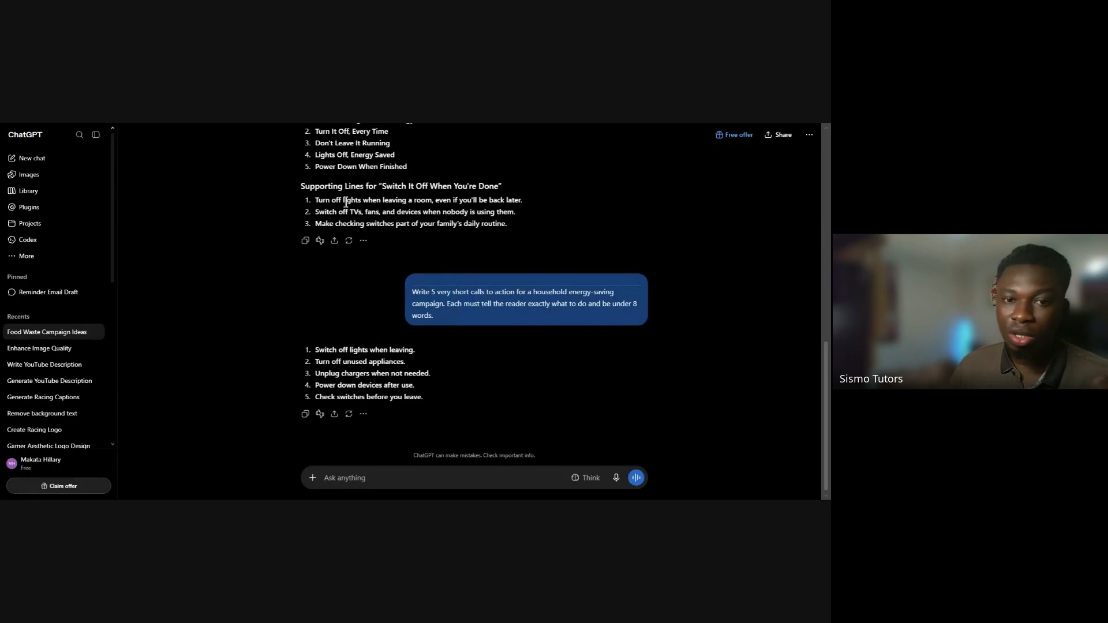
triple_click(353, 362)
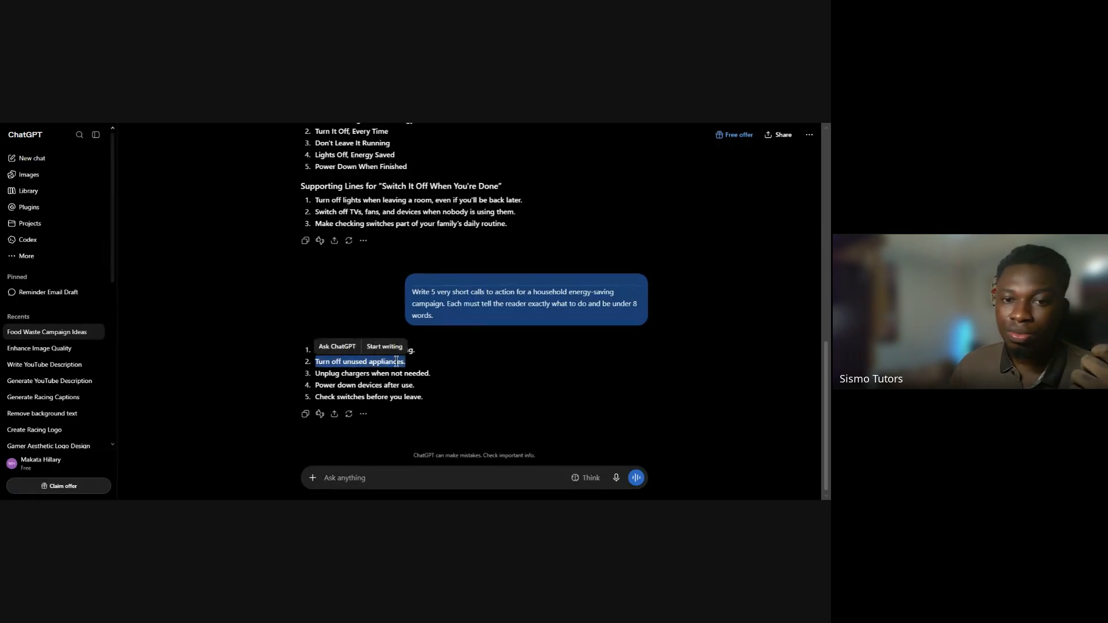
left_click_drag(313, 350, 420, 379)
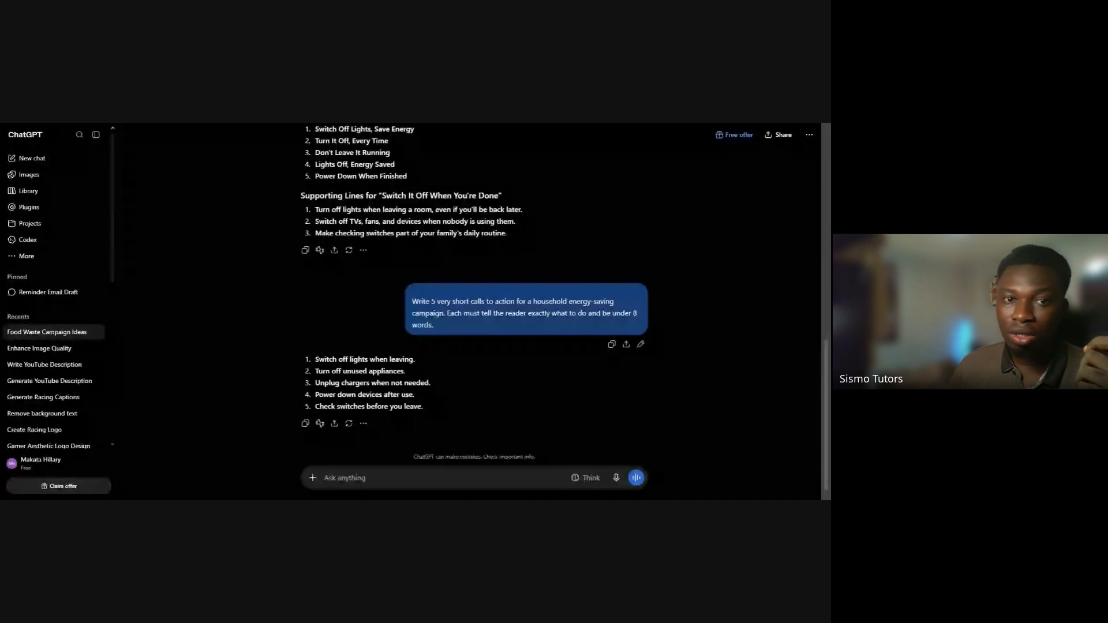
scroll(353, 223, "up", 1)
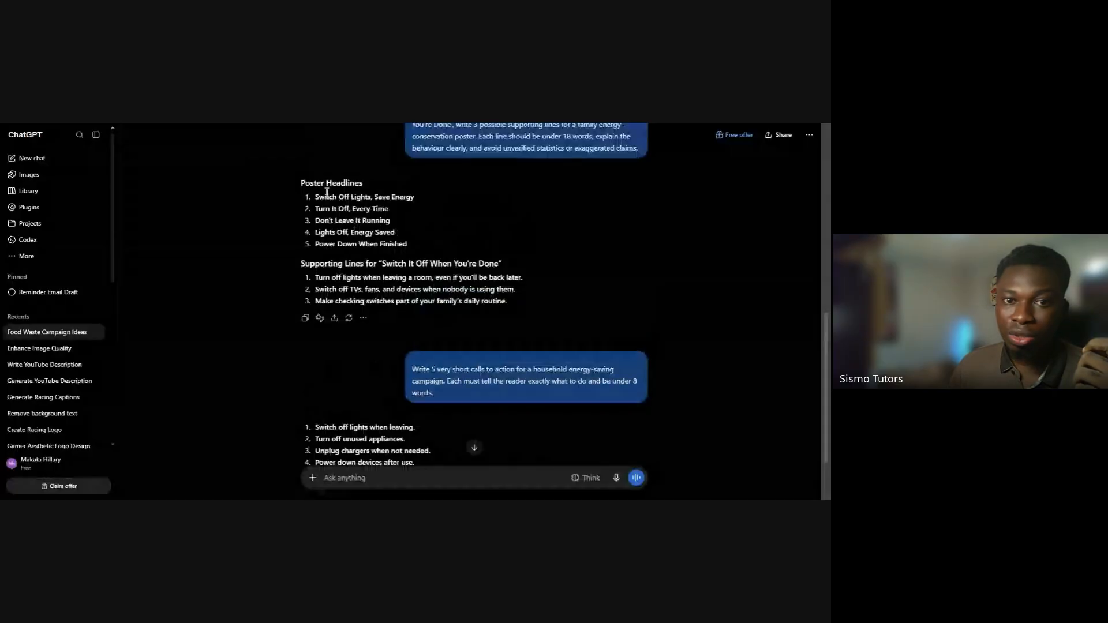
triple_click(326, 195)
triple_click(371, 277)
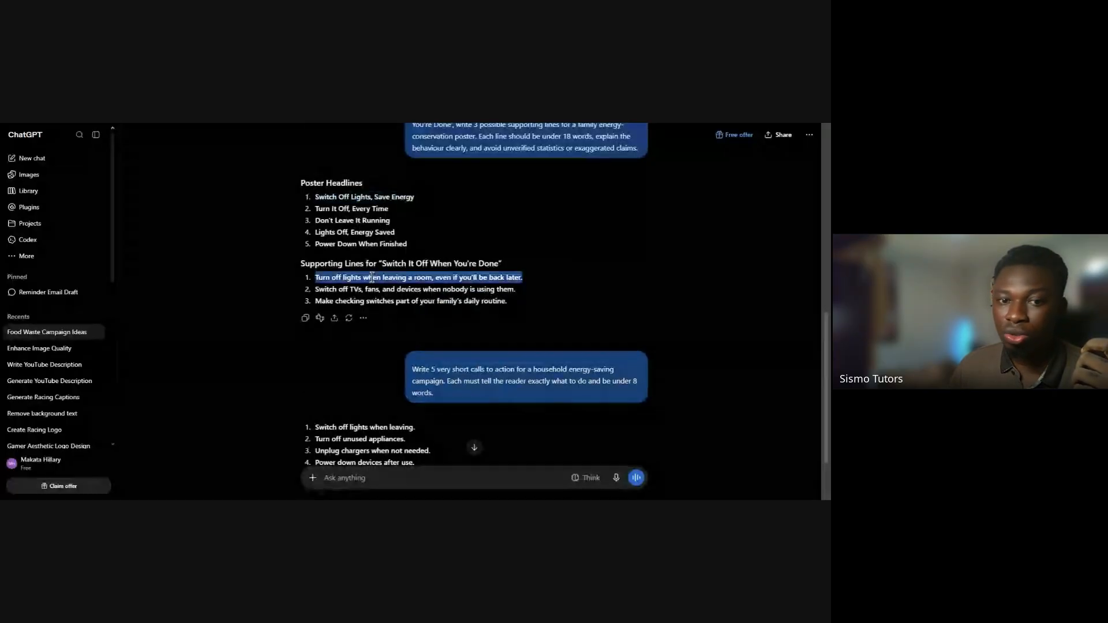
scroll(371, 277, "down", 1)
triple_click(369, 381)
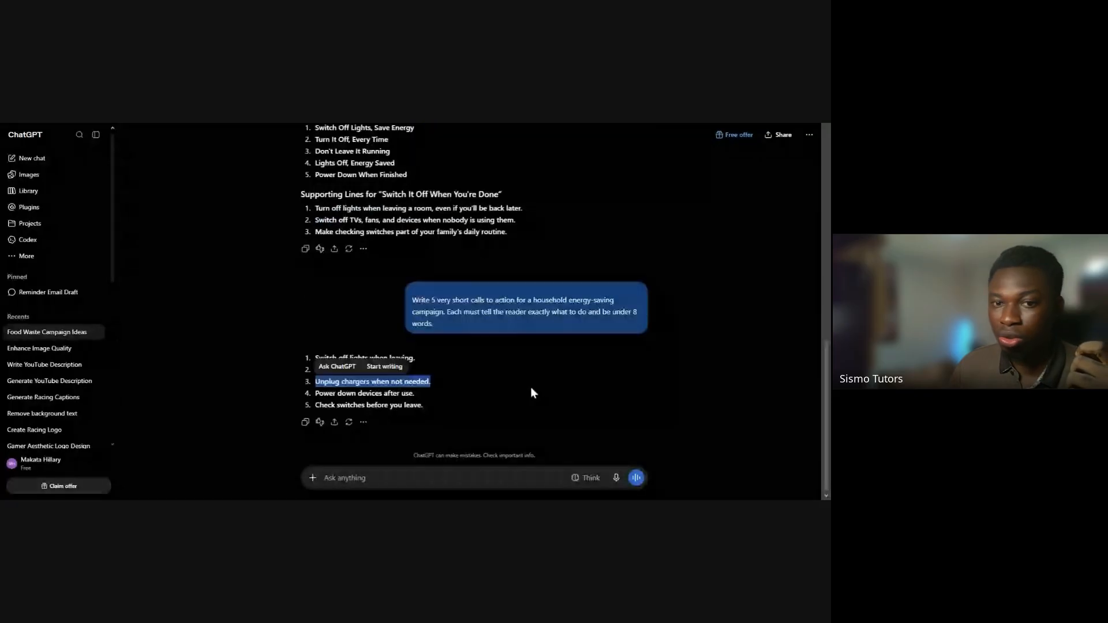
left_click(531, 387)
Compare the call-to-action prompt with the earlier headline and supporting-line prompt, examining the replies to both
scroll(436, 318, "up", 3)
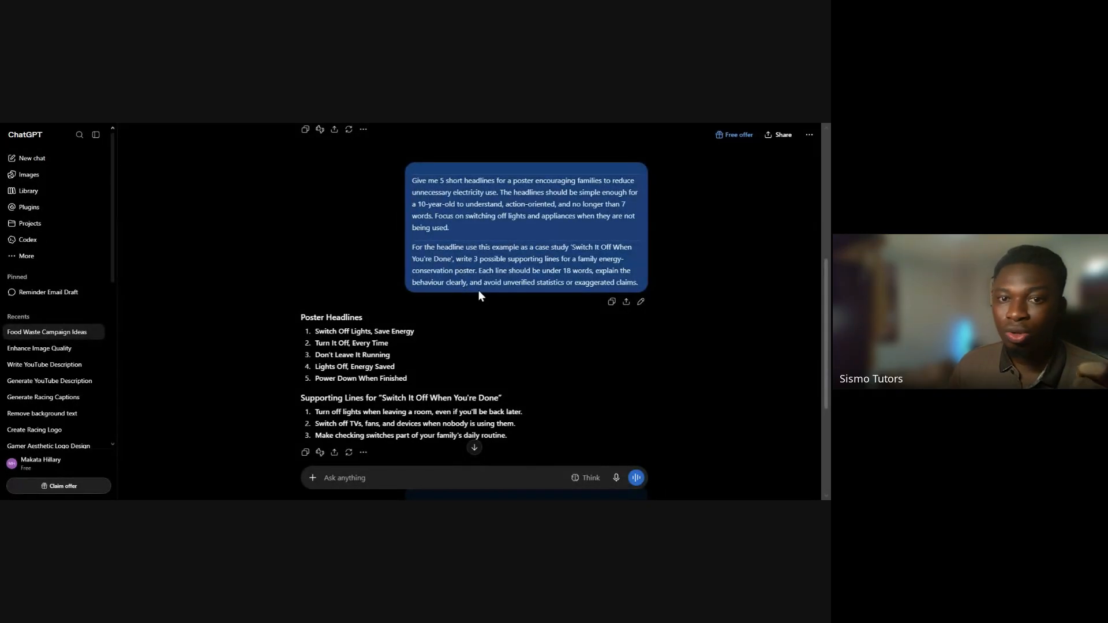
scroll(479, 290, "down", 4)
triple_click(457, 312)
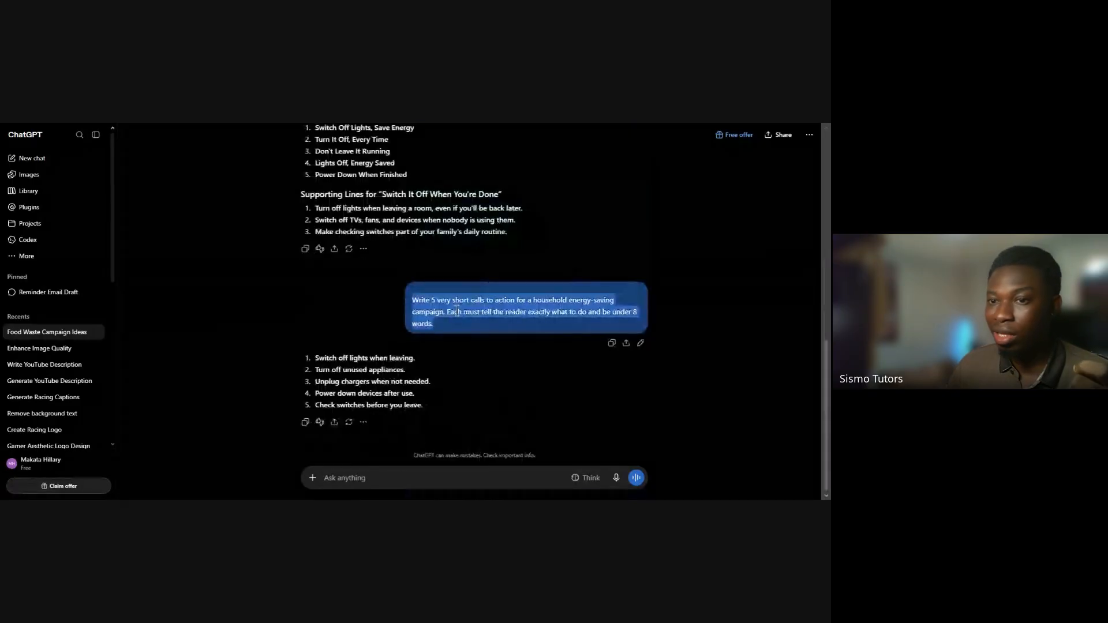
scroll(458, 312, "up", 4)
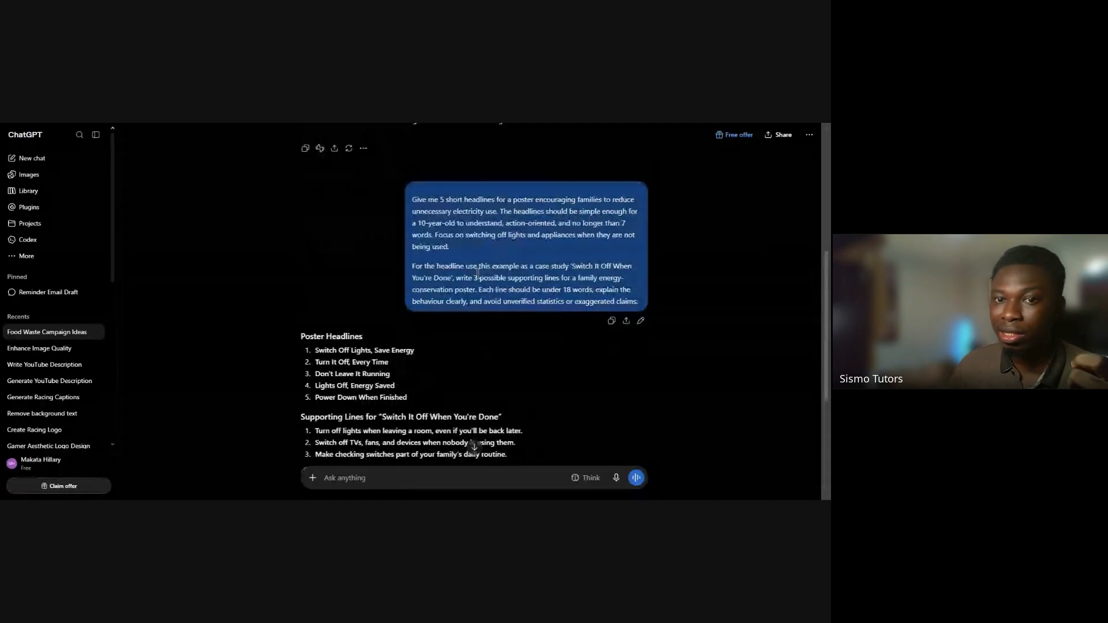
scroll(464, 276, "down", 2)
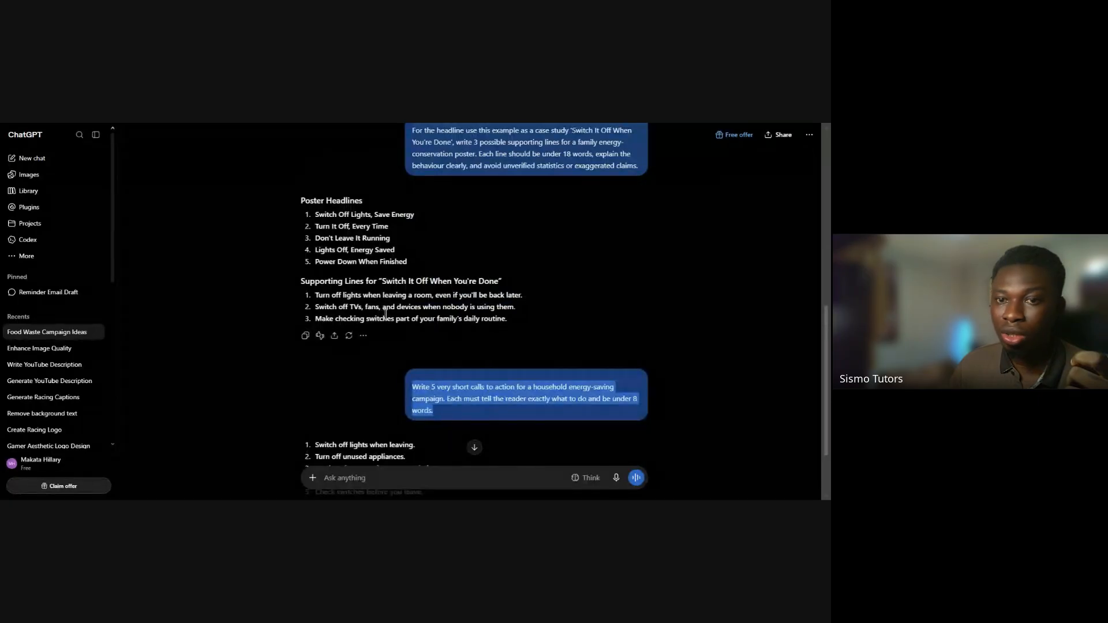
scroll(384, 401, "down", 2)
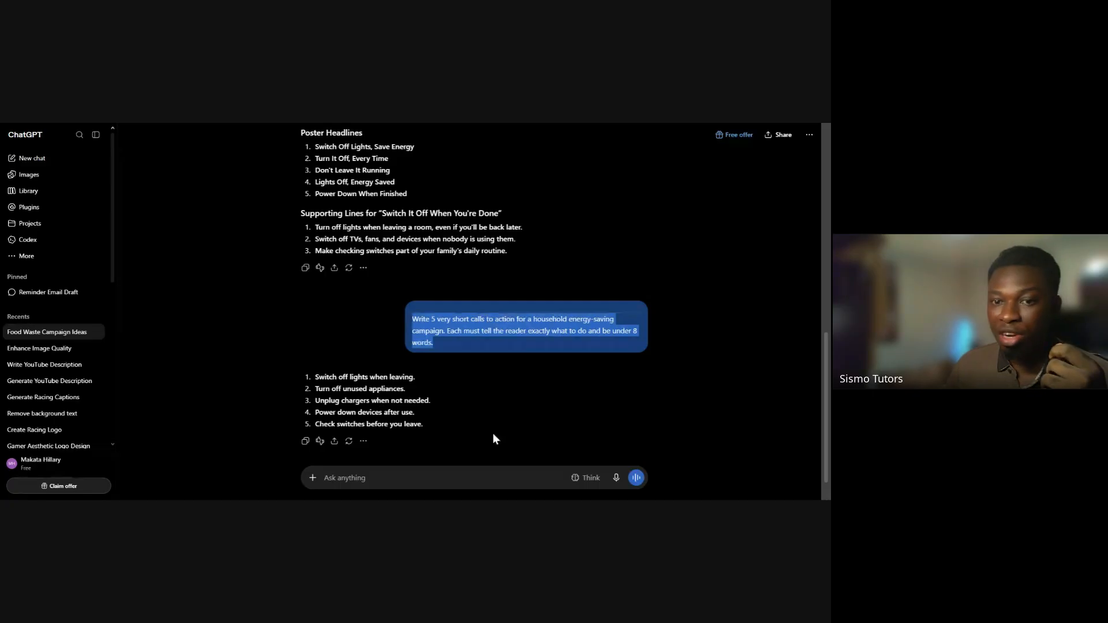
scroll(454, 351, "down", 1)
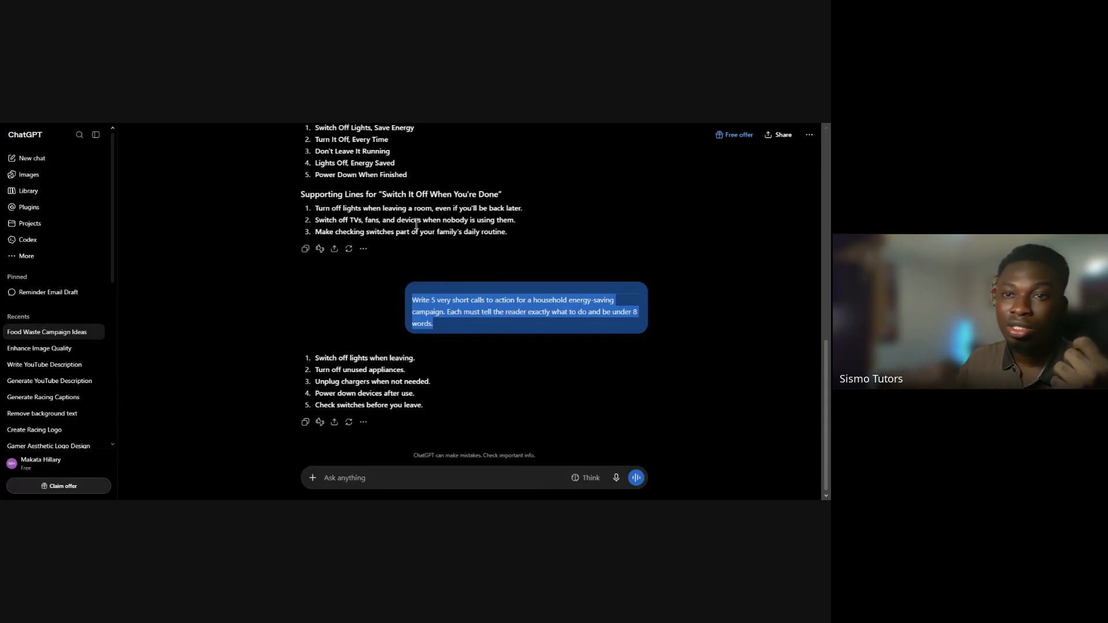
left_click(439, 469)
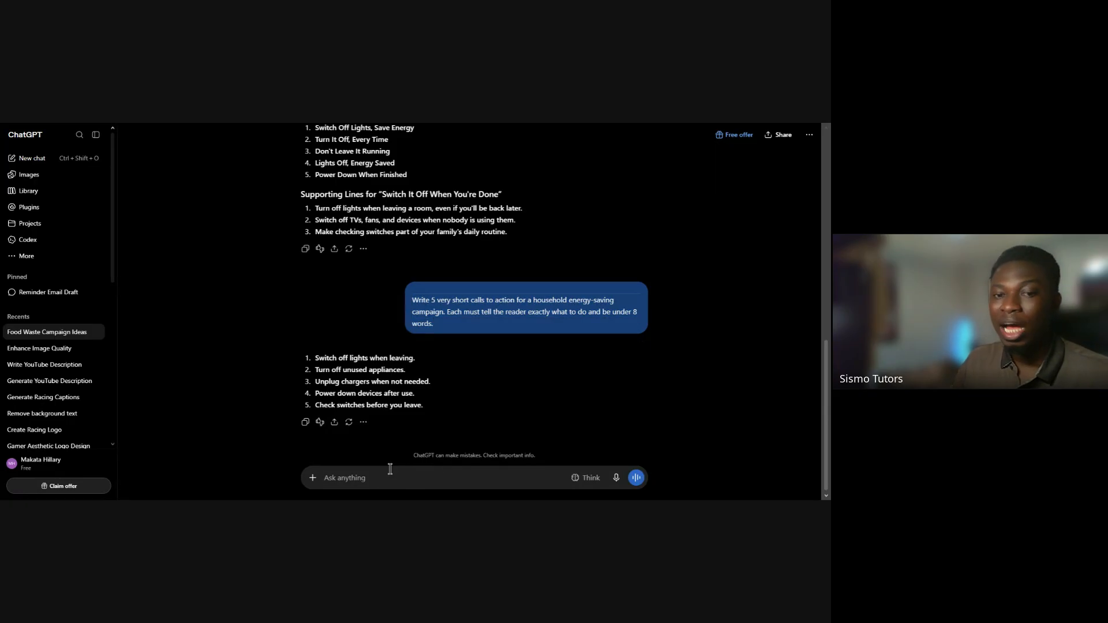
Draft a prompt for a modern family energy-saving poster with a relatable home scene, the headline 'Switch It Off When You're Done', minimal text and an optimistic tone
type("Design a modern environmental campaign poster encouraging families to switch off unused lights and appliances. Show a relatable home scene with an unused light or device being switched off. Strong headline area: 'Switch It Off When You're Done'. Include room for one short supporting line and one clear call to action. Use high contrast, strong visual hierarchy, minimal text, clean sustainability aesthetic, and an optimistic rather than guilt-driven tone.")
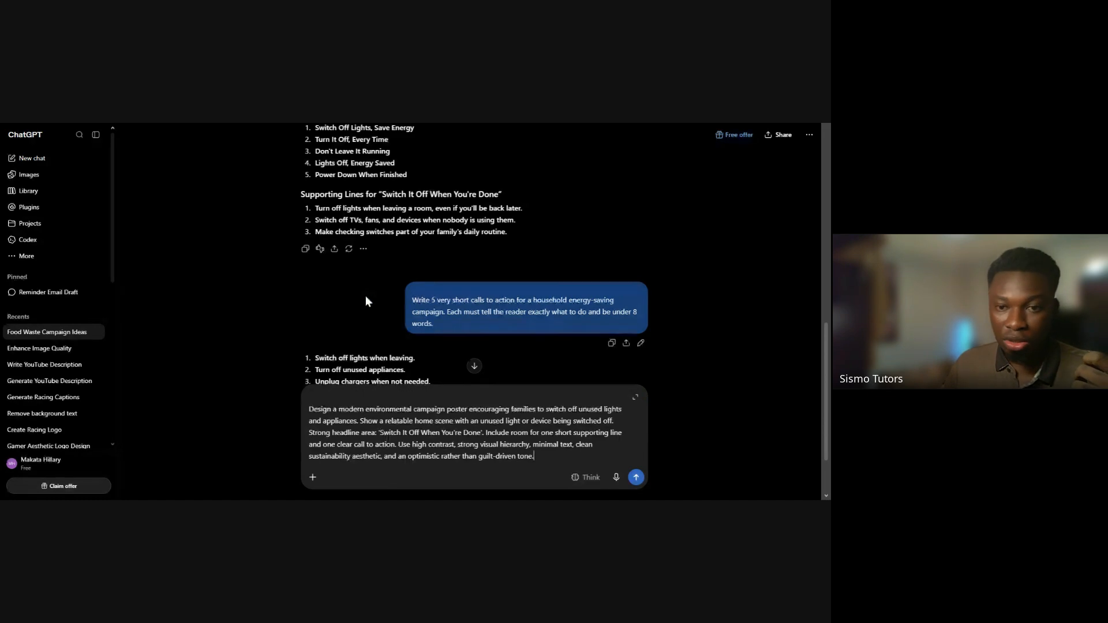
scroll(365, 295, "down", 2)
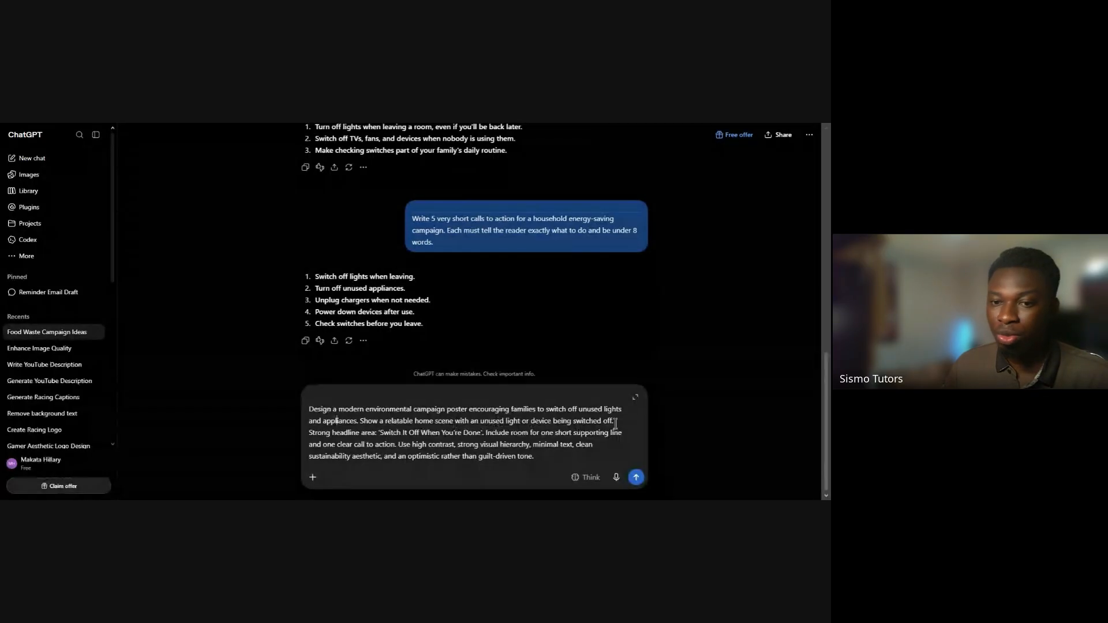
left_click_drag(617, 423, 385, 420)
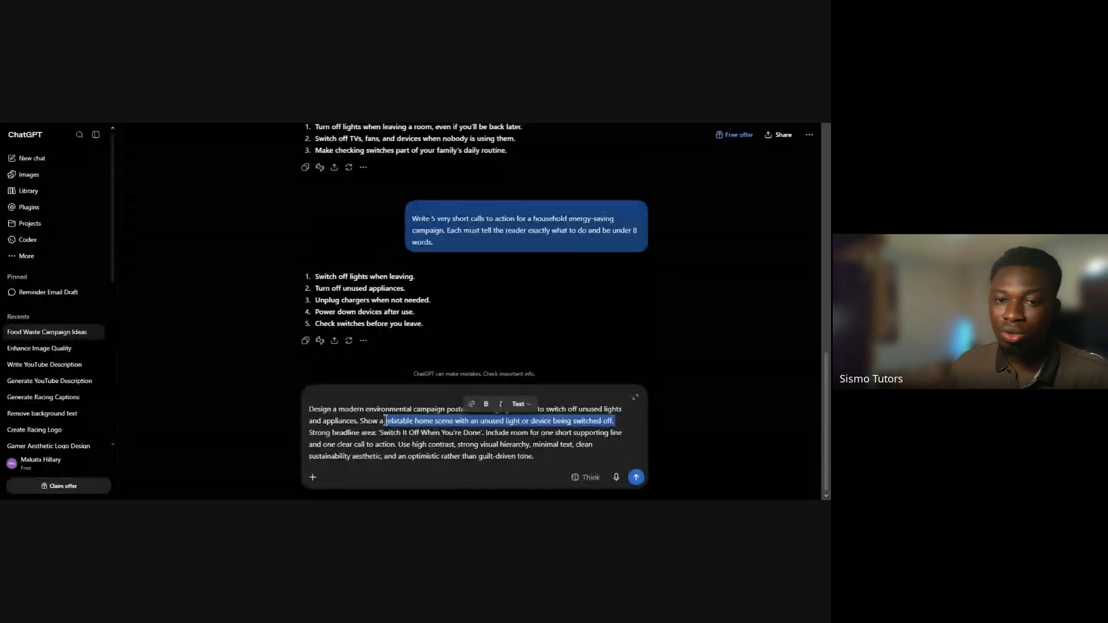
left_click(618, 423)
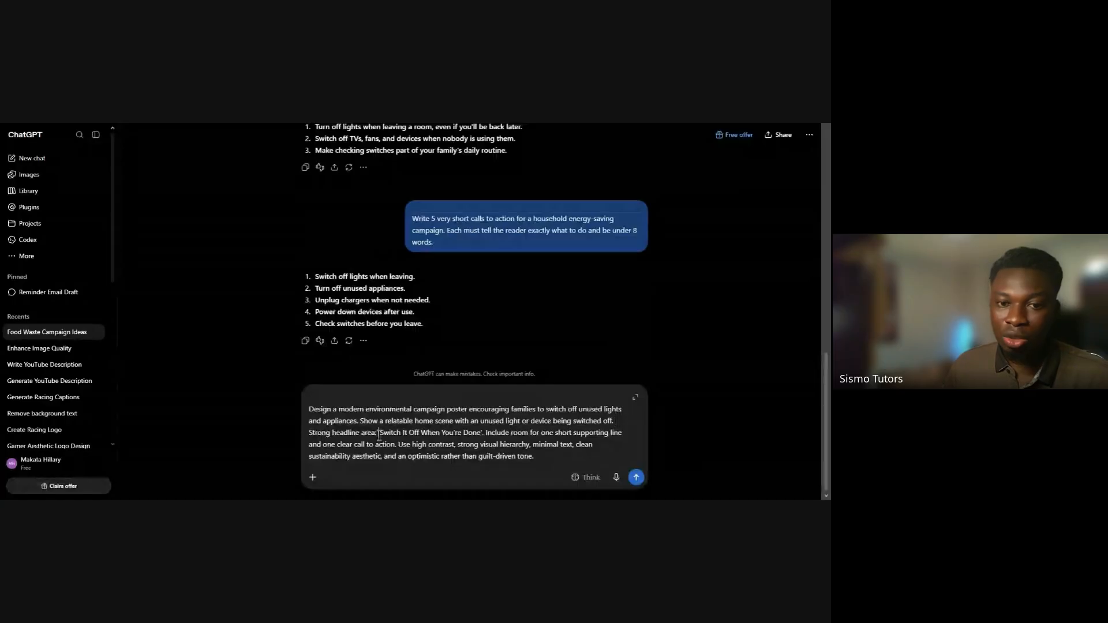
Replace the headline in the drafted poster prompt with the first generated one, 'Switch Off Lights, Save Energy', keeping it inline within the sentence
left_click_drag(378, 433, 480, 437)
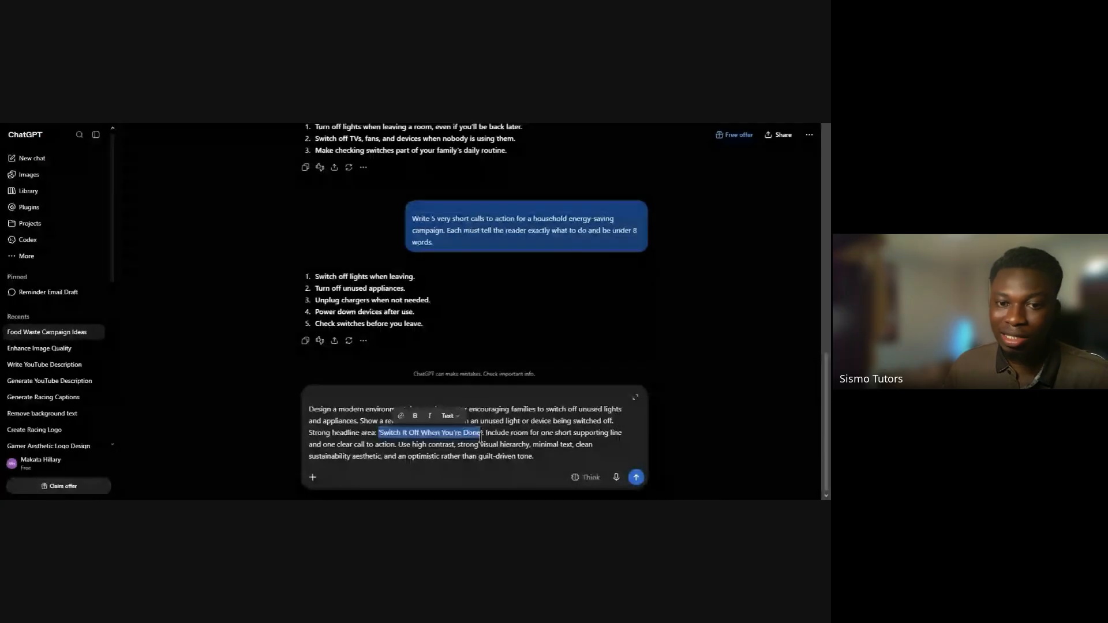
scroll(454, 282, "up", 2)
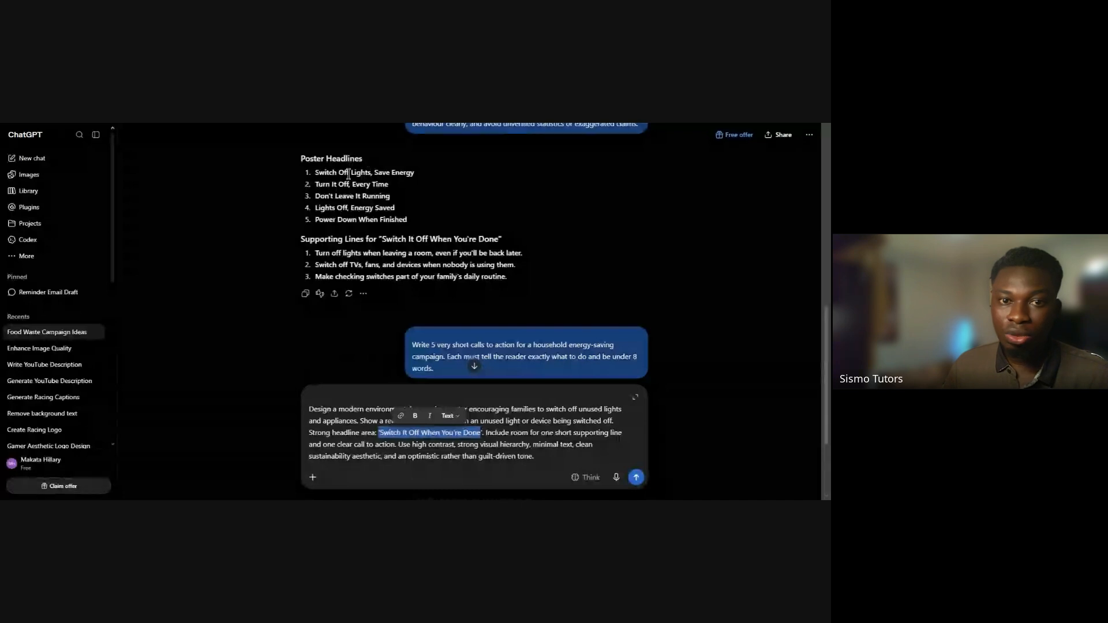
triple_click(349, 173)
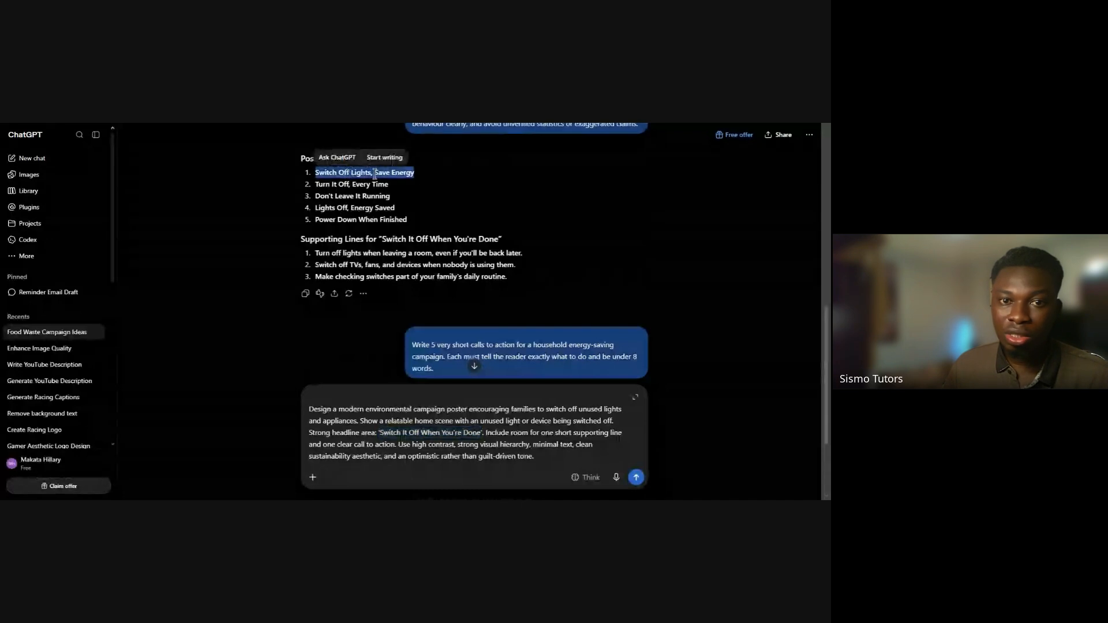
key("ctrl+c")
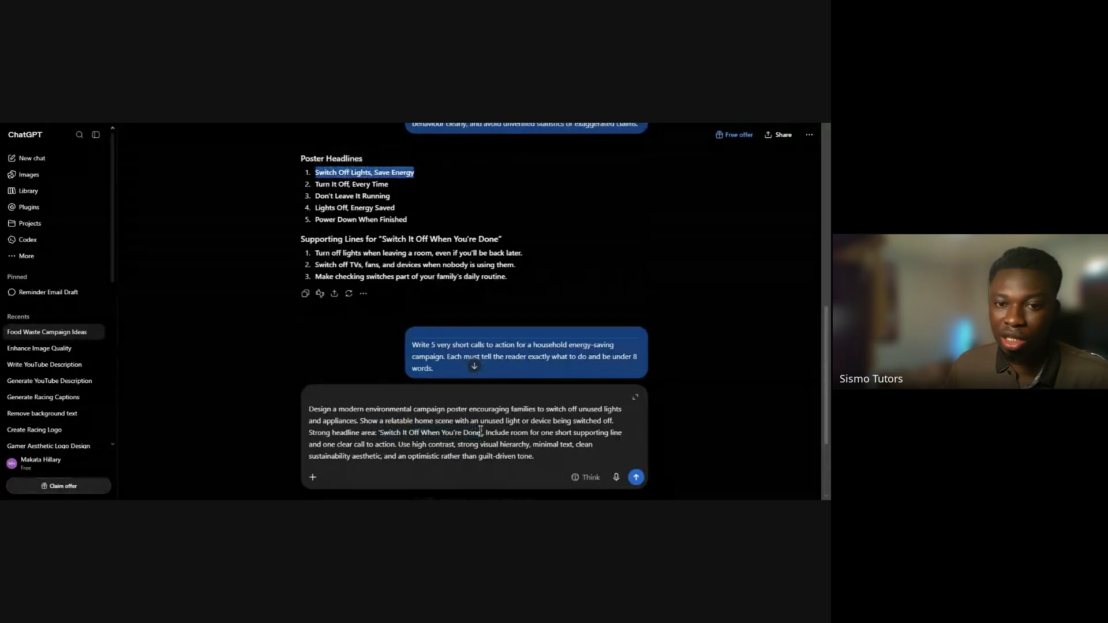
left_click_drag(480, 432, 386, 432)
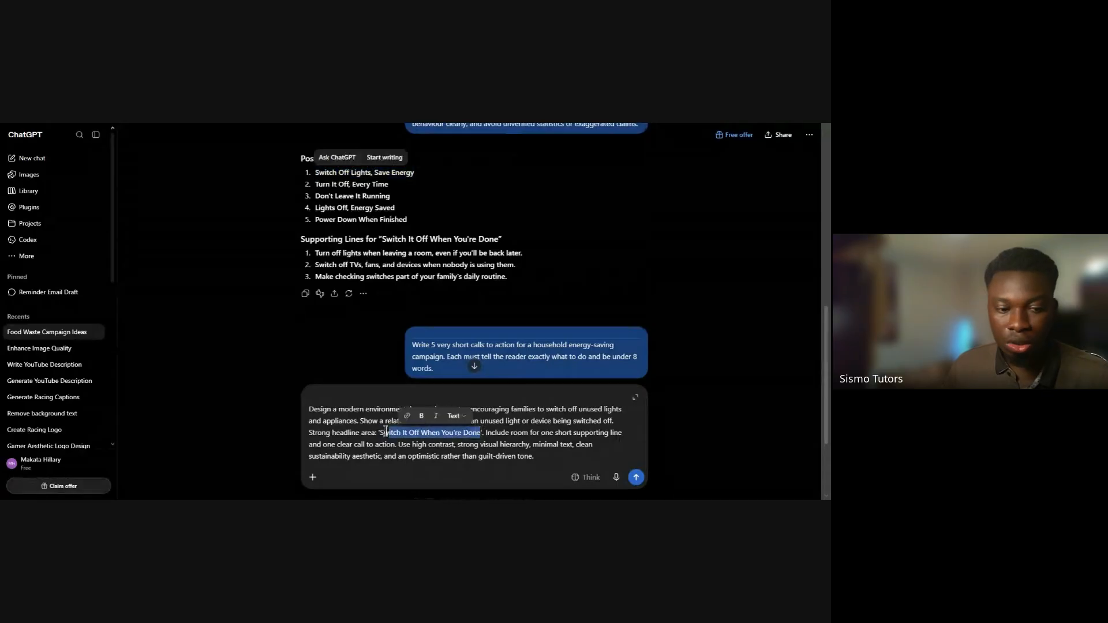
key("ctrl+v")
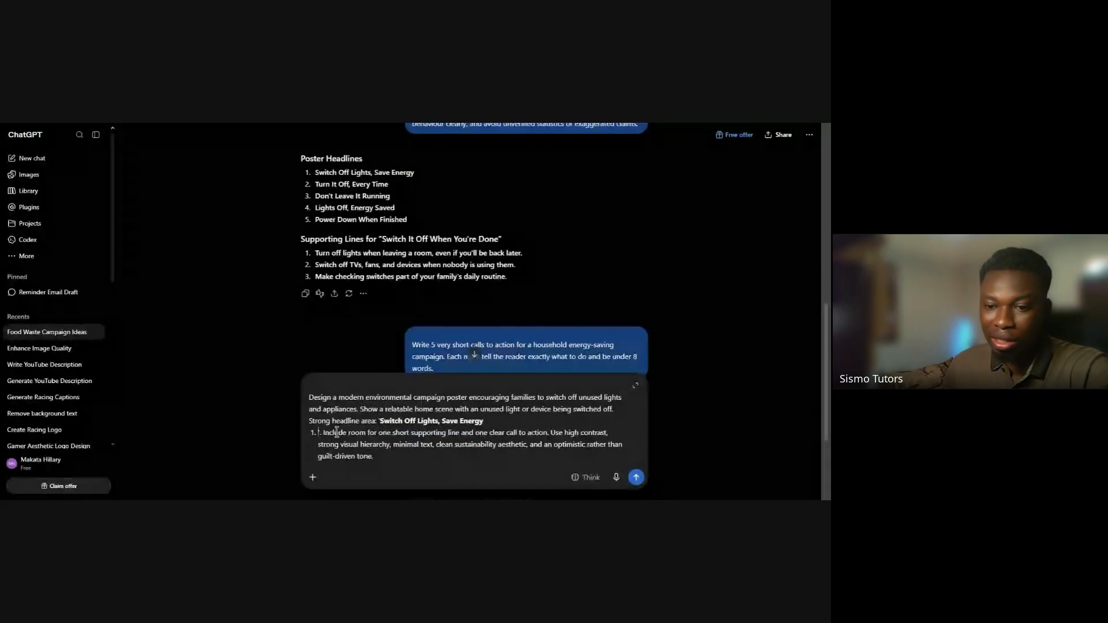
key("BackSpace")
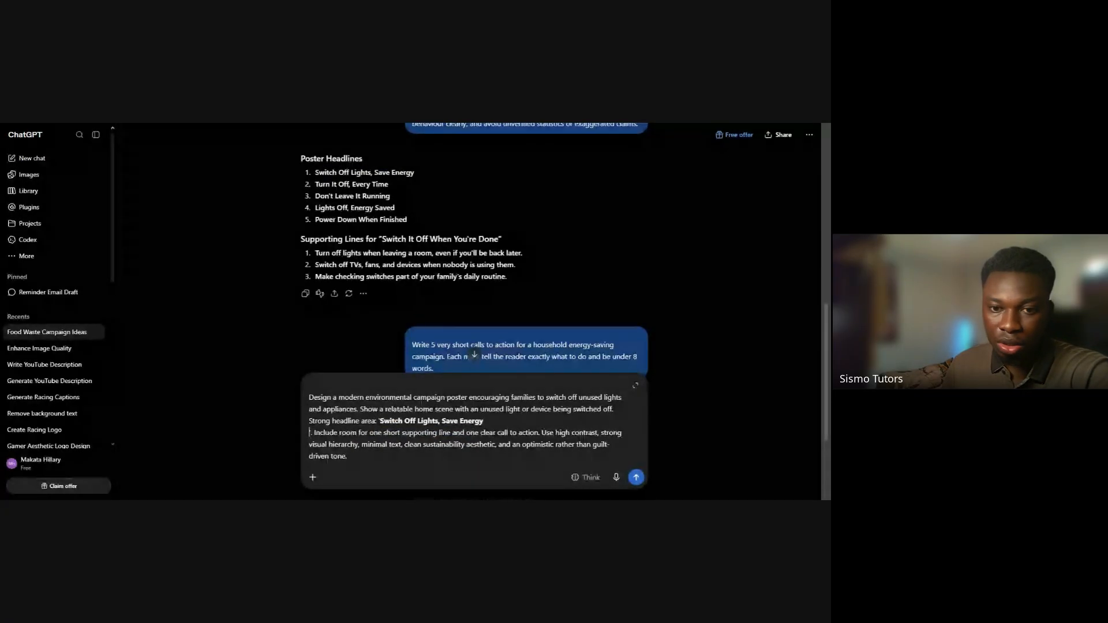
key("BackSpace")
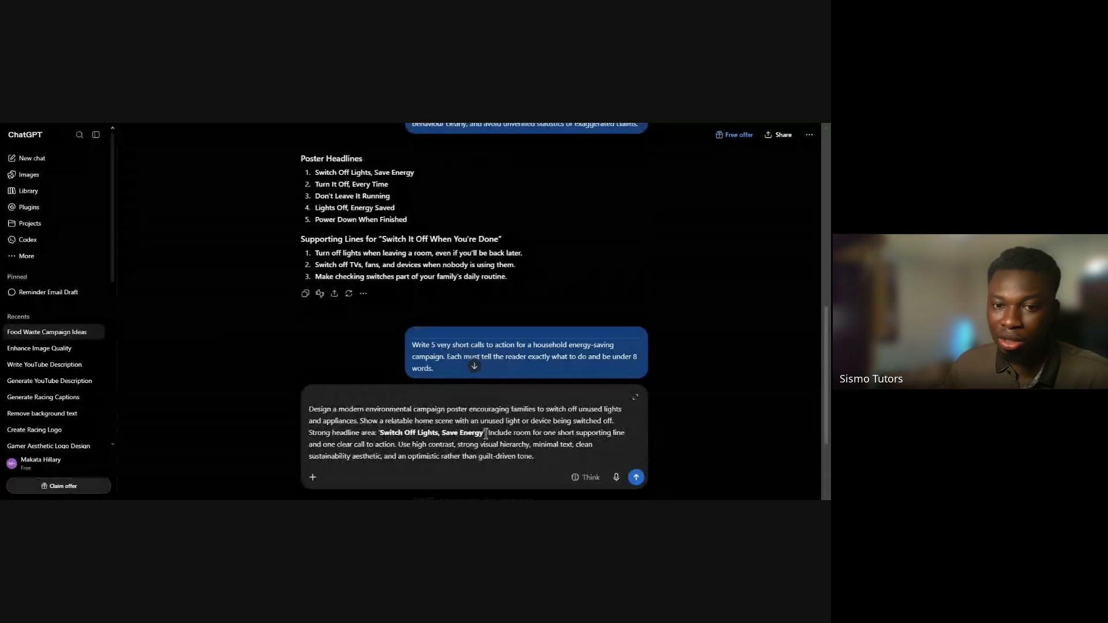
Review the drafted poster prompt phrase by phrase, covering its headline, supporting-line space, clean sustainability aesthetic and optimistic tone
left_click_drag(486, 433, 380, 433)
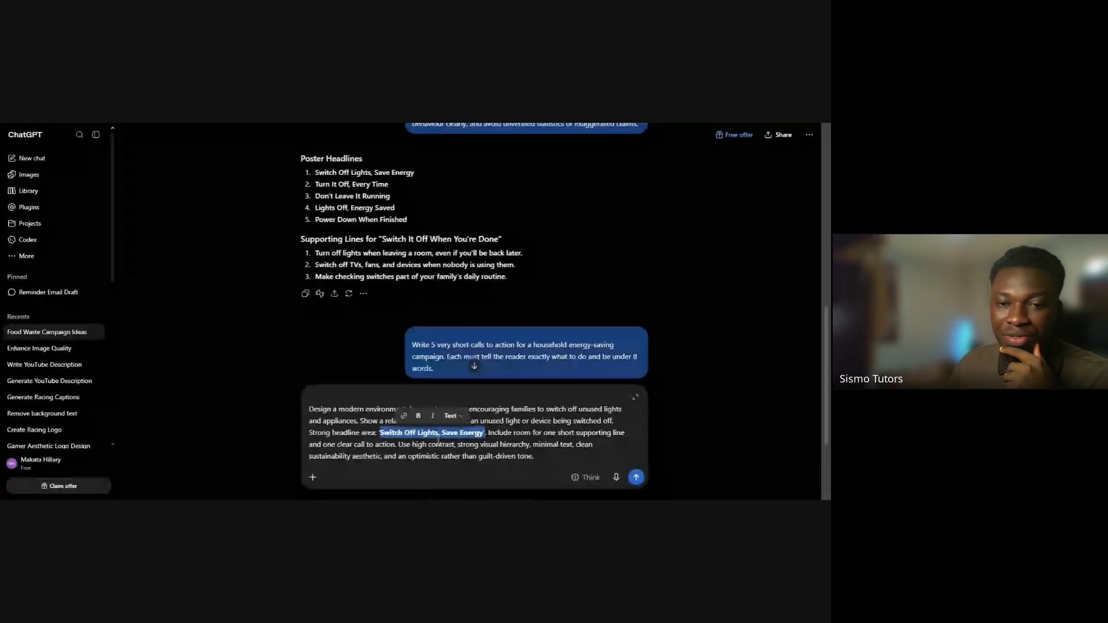
left_click(486, 432)
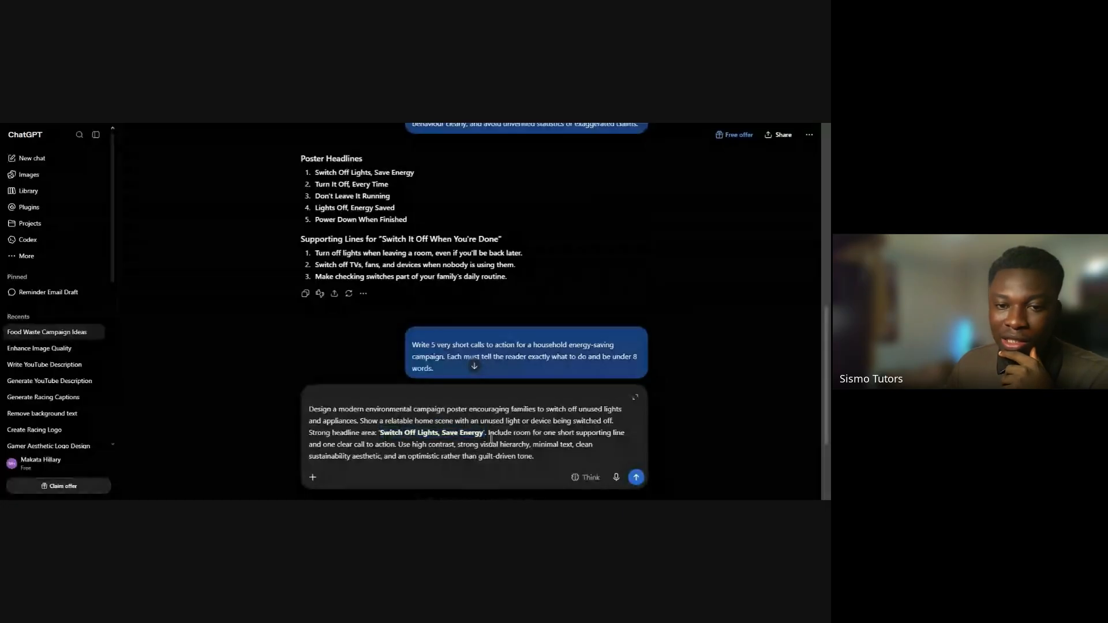
left_click_drag(487, 433, 616, 433)
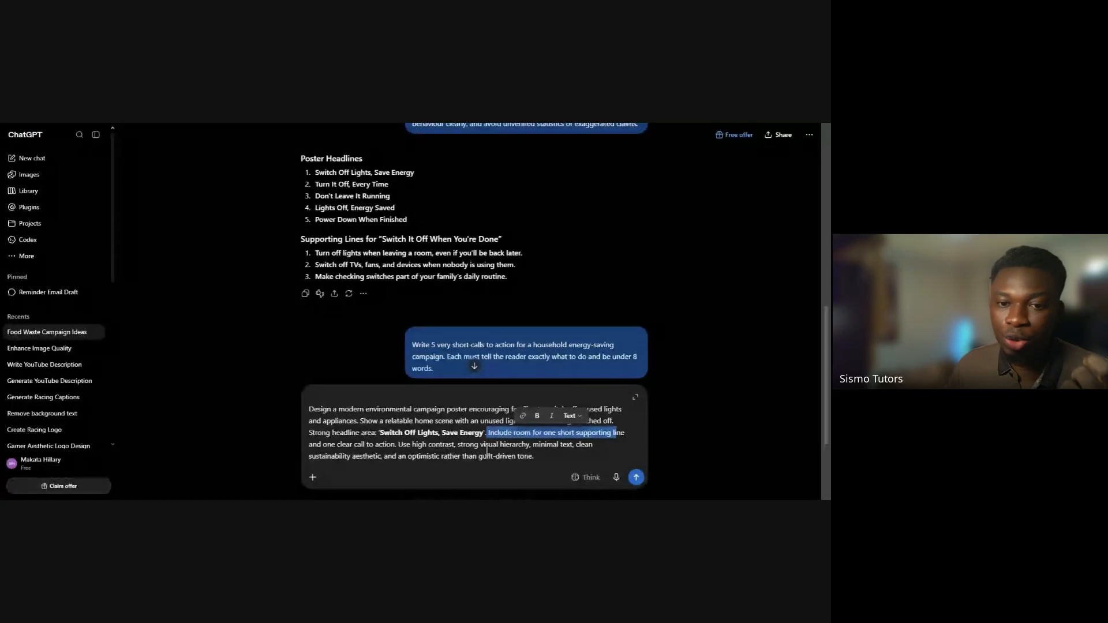
left_click(584, 450)
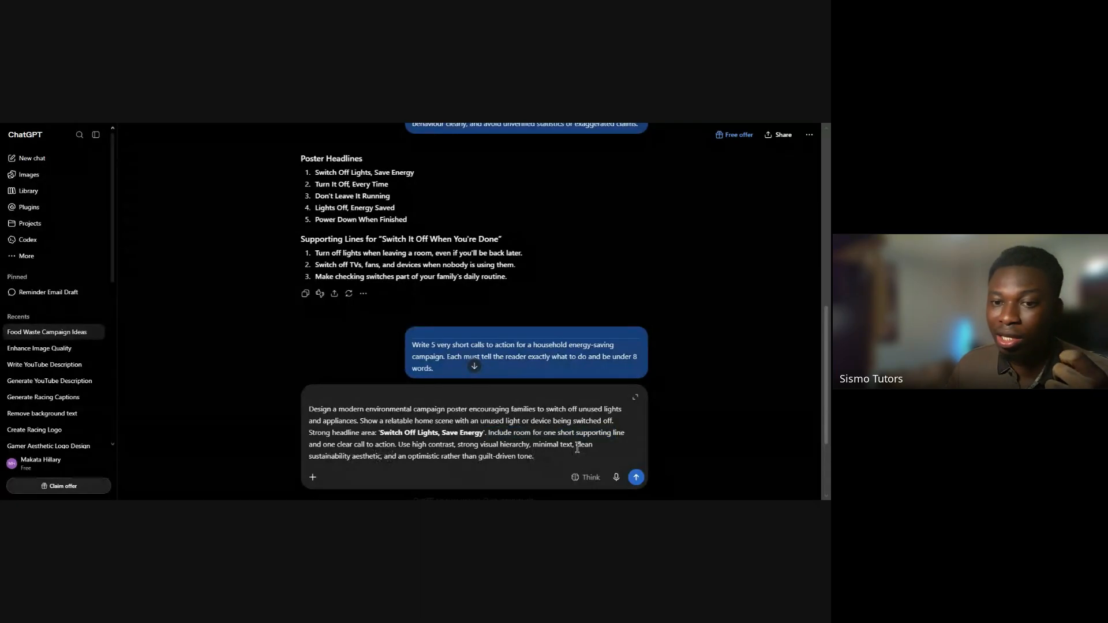
left_click_drag(577, 447, 396, 450)
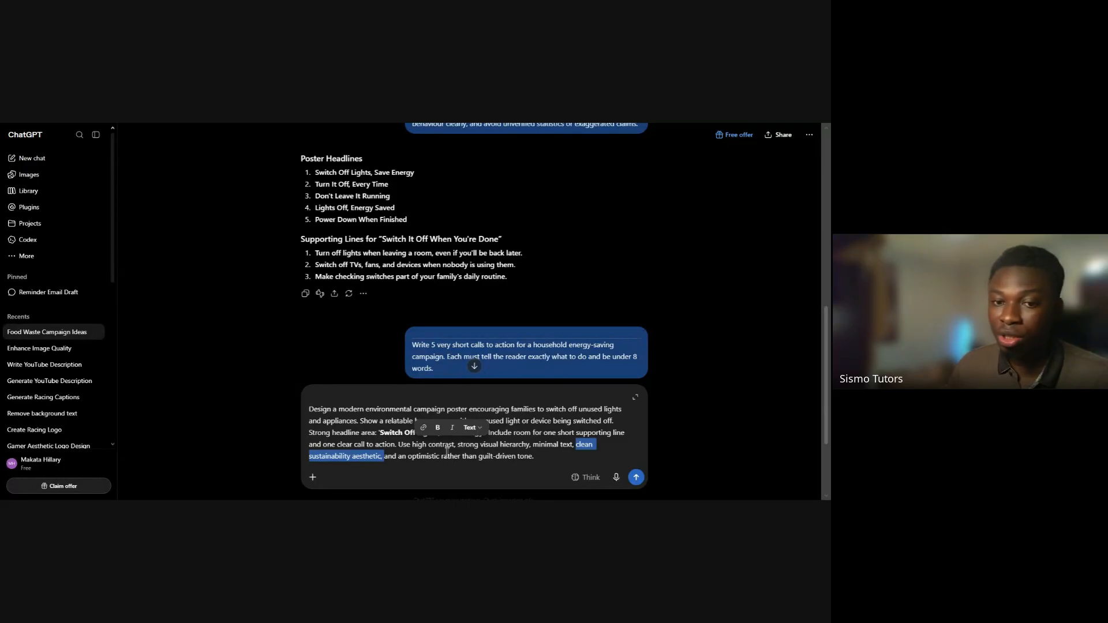
left_click(544, 457)
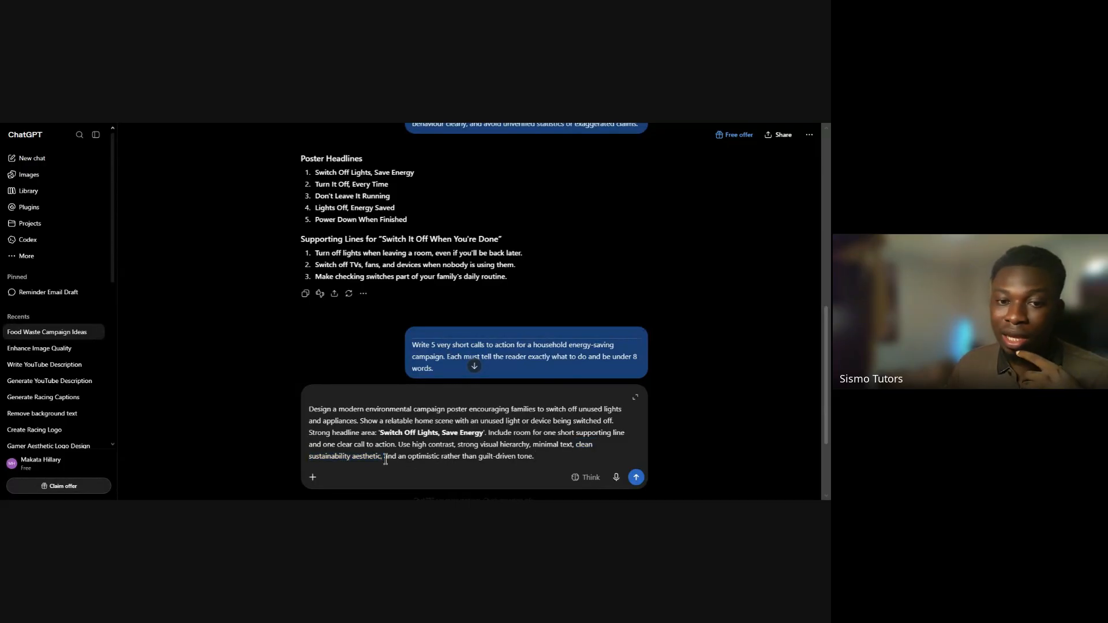
mouse_move(386, 459)
left_mouse_down()
mouse_move(535, 460)
mouse_move(386, 463)
left_mouse_up()
left_click(544, 462)
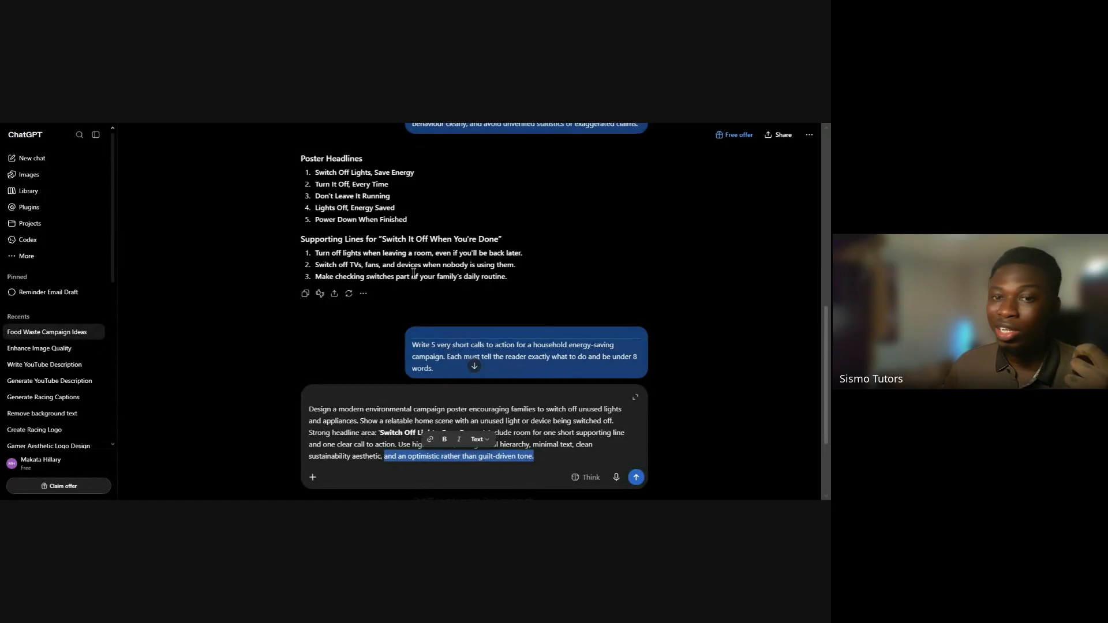
Compare the first generated supporting line with the draft's optimistic-tone requirement, and recheck the draft's headline and supporting-line instruction
triple_click(411, 254)
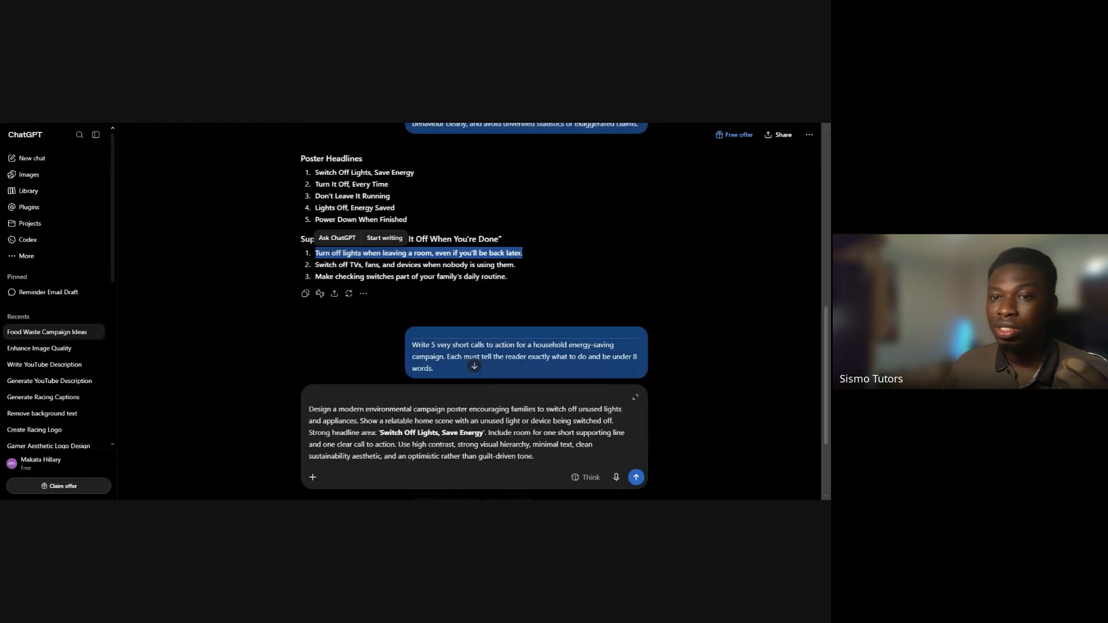
left_click(506, 460)
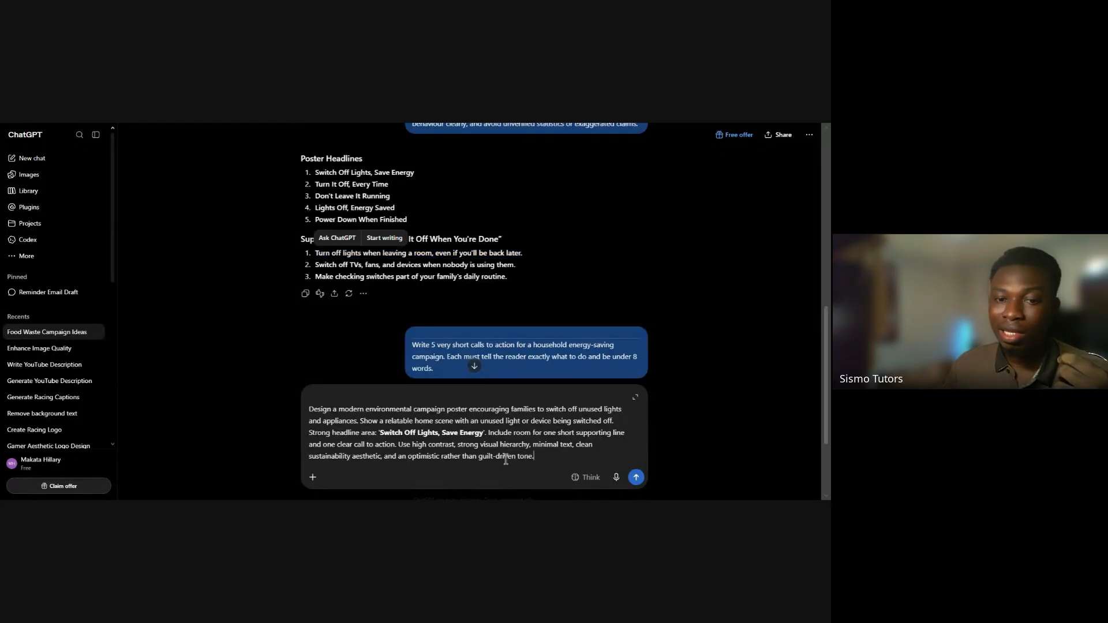
left_click(384, 459, "shift")
left_click_drag(383, 462, 385, 462)
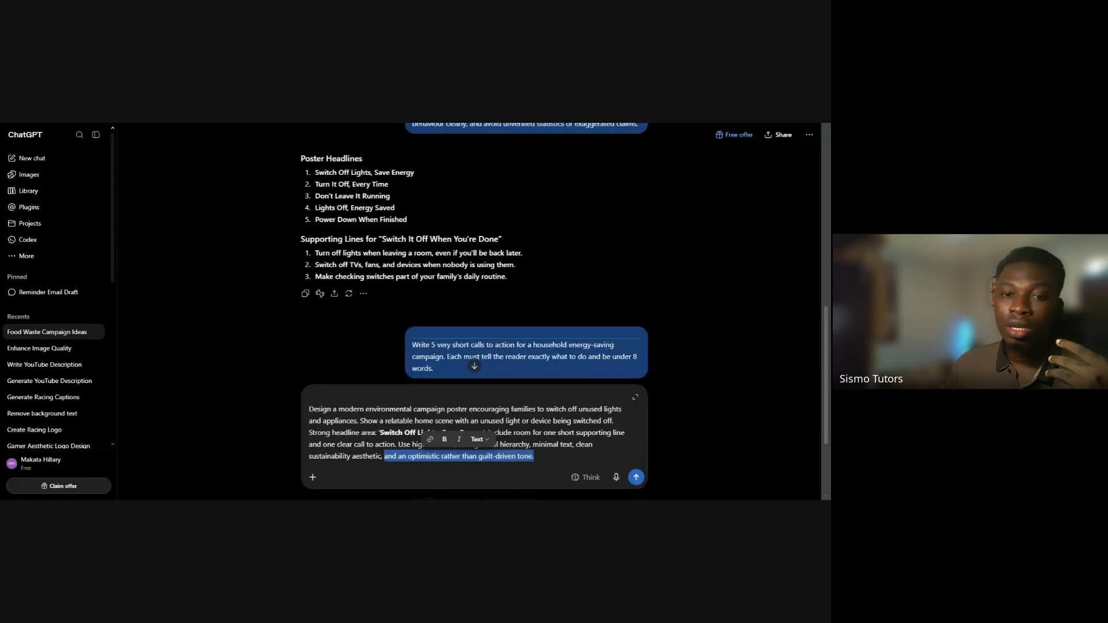
left_click(540, 460)
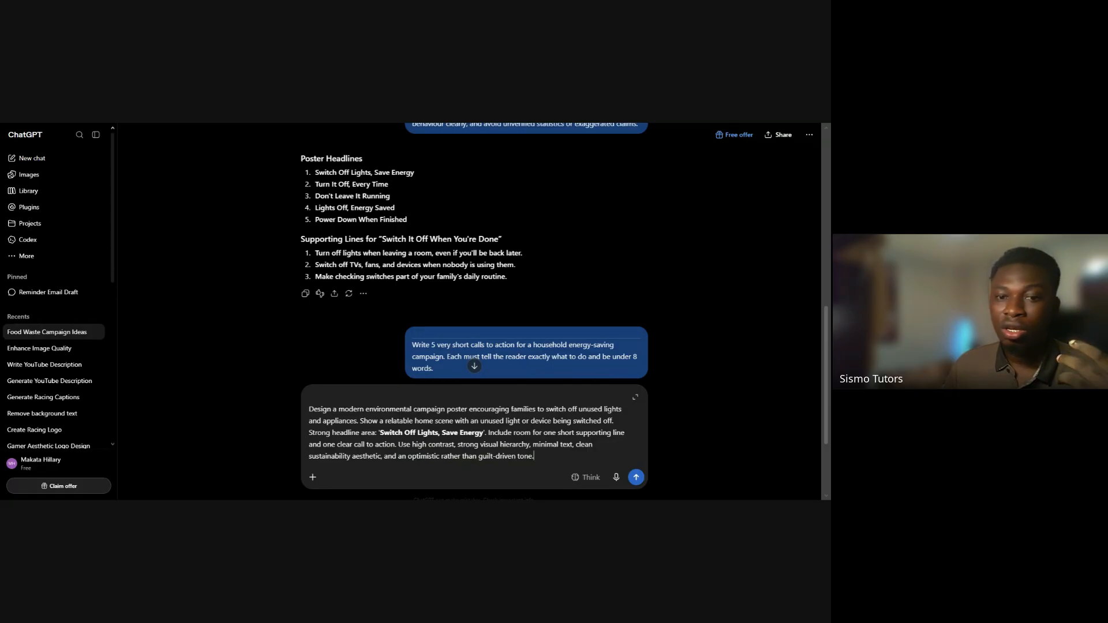
left_click_drag(535, 456, 384, 456)
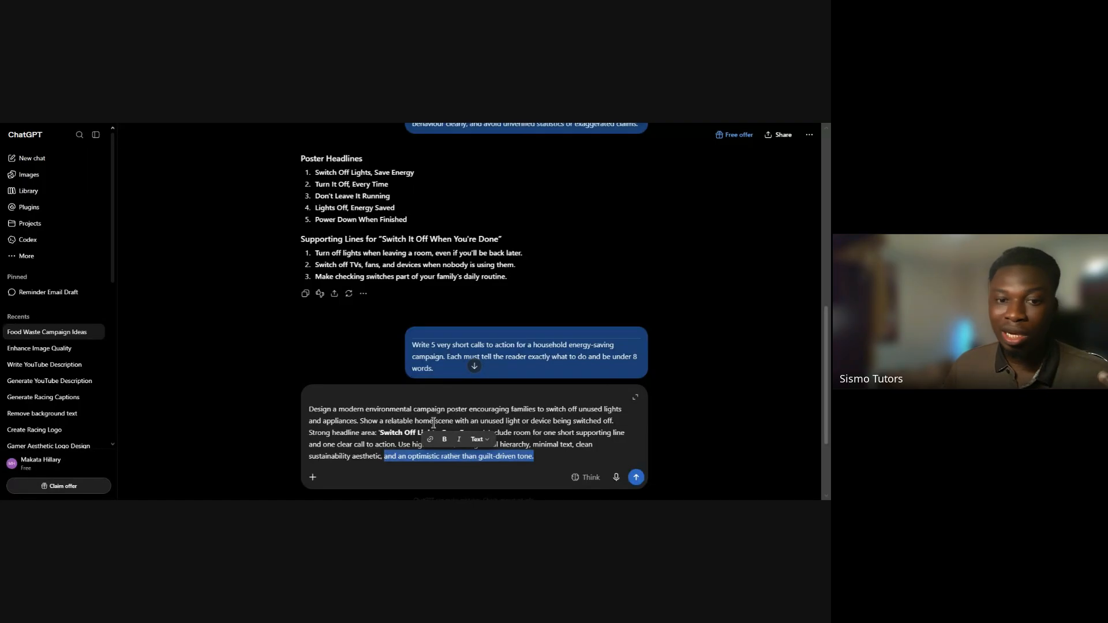
left_click(393, 445)
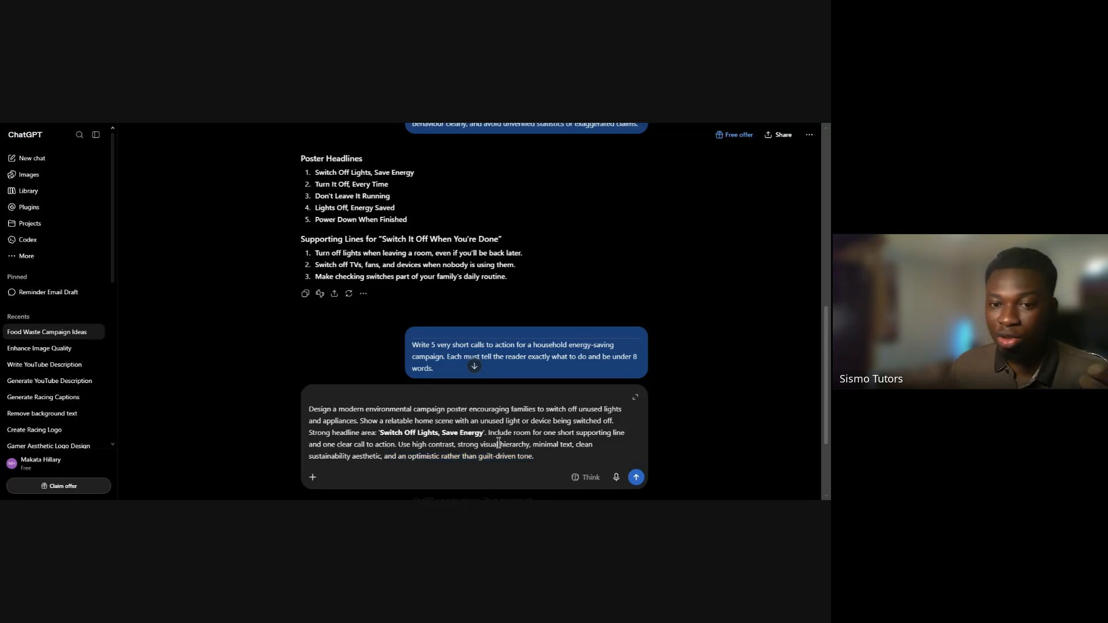
left_click_drag(488, 433, 520, 433)
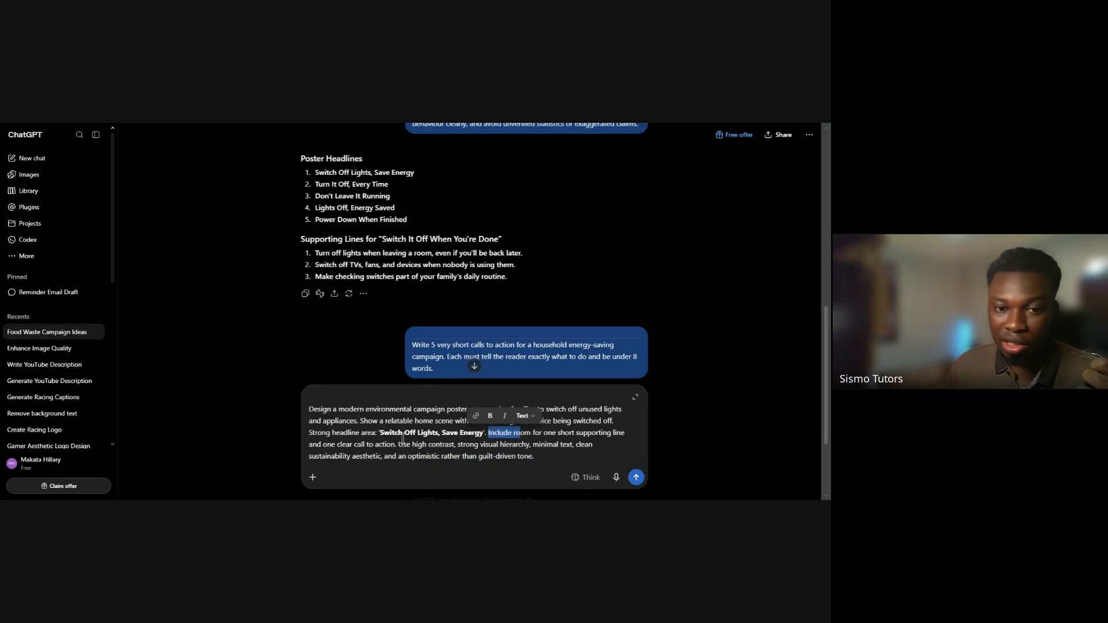
left_click(379, 434)
left_click_drag(379, 434, 483, 437)
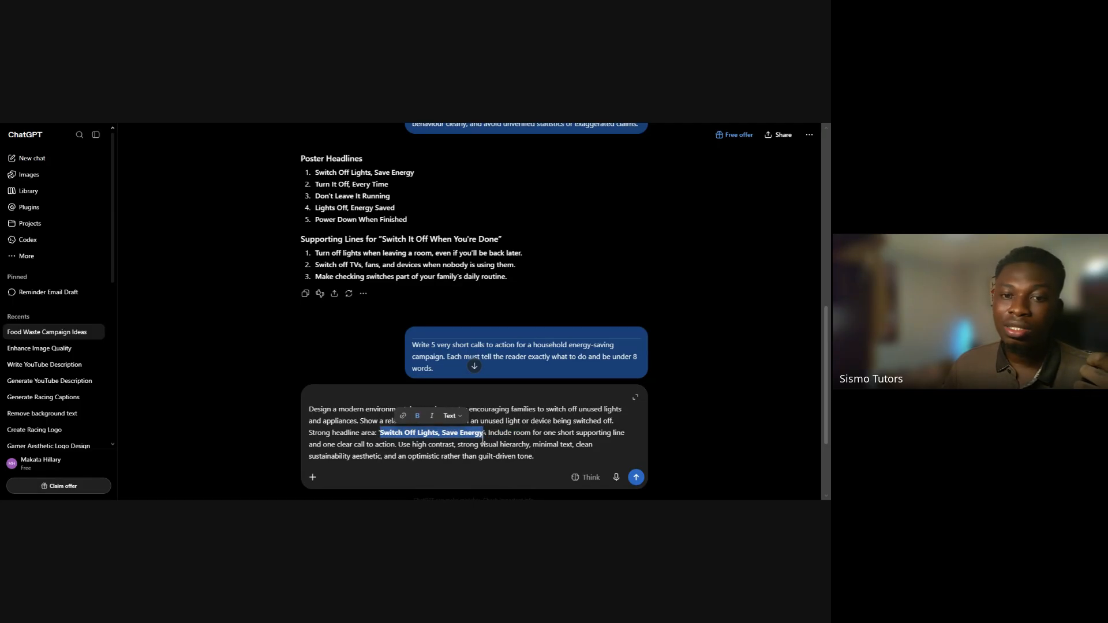
left_click(488, 436)
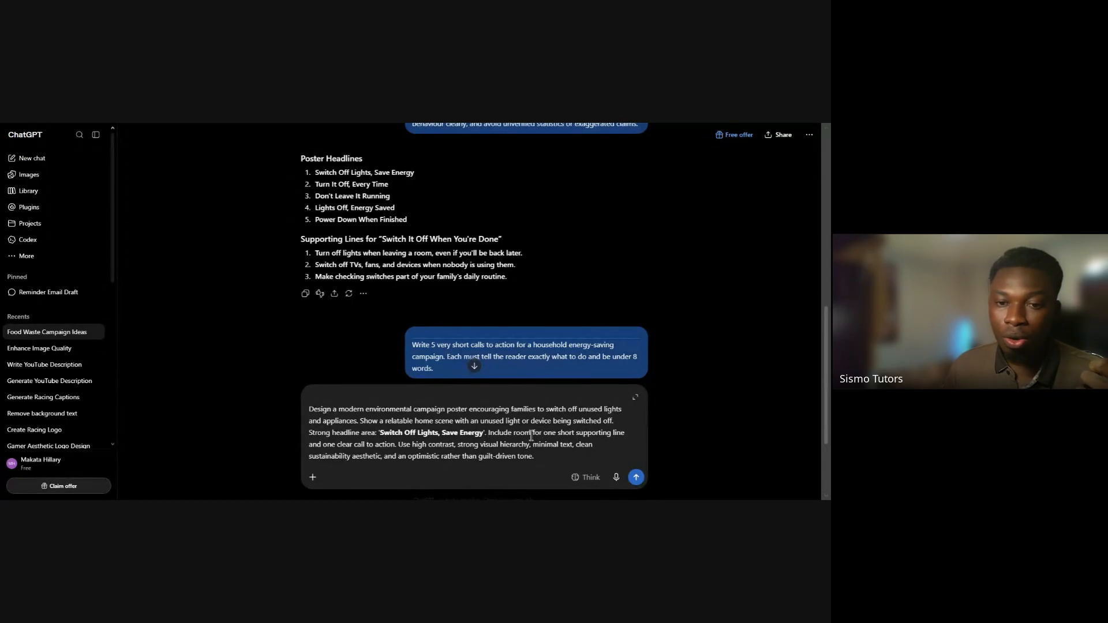
Insert the quoted text "Turn off lights when leaving a room, even if you'll be back later" after "one short supporting line" in the drafted prompt
left_click(623, 433)
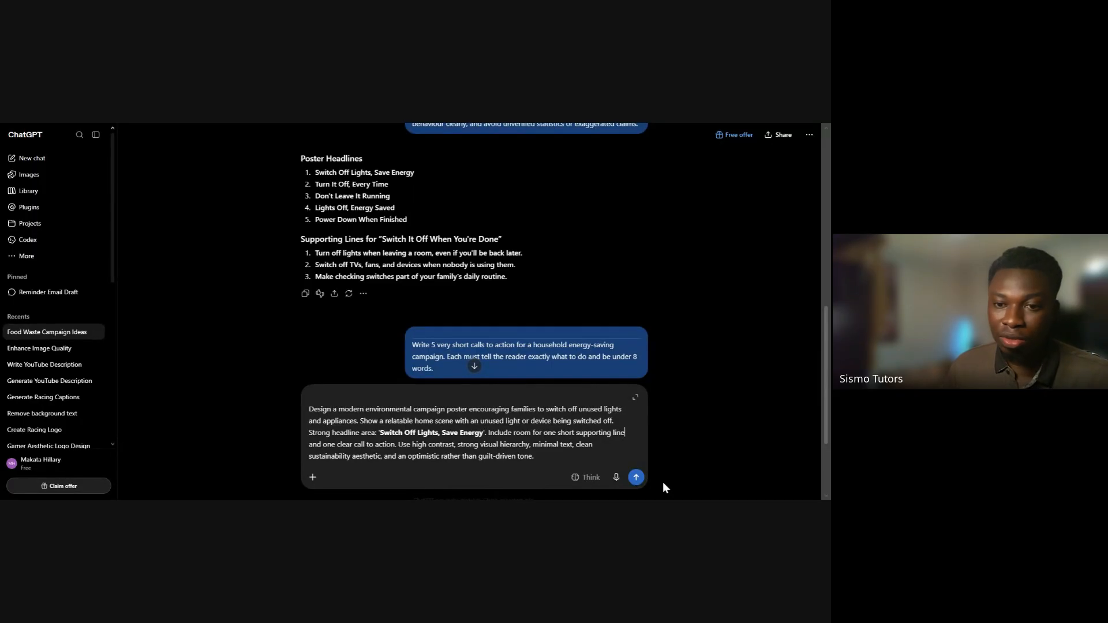
type("''")
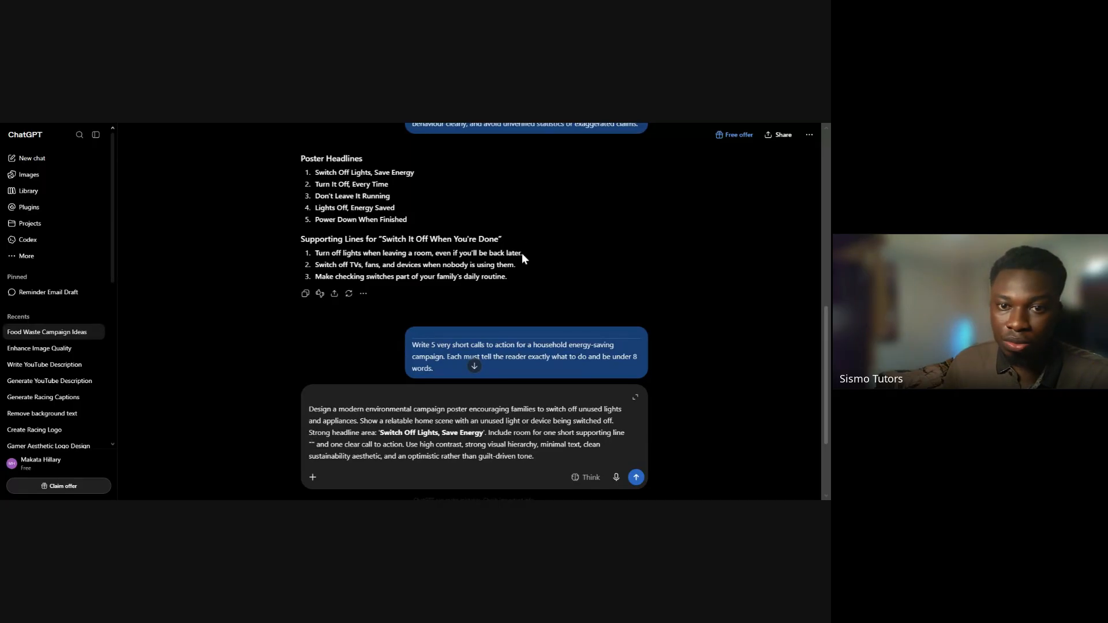
left_click_drag(521, 253, 315, 253)
key("ctrl+c")
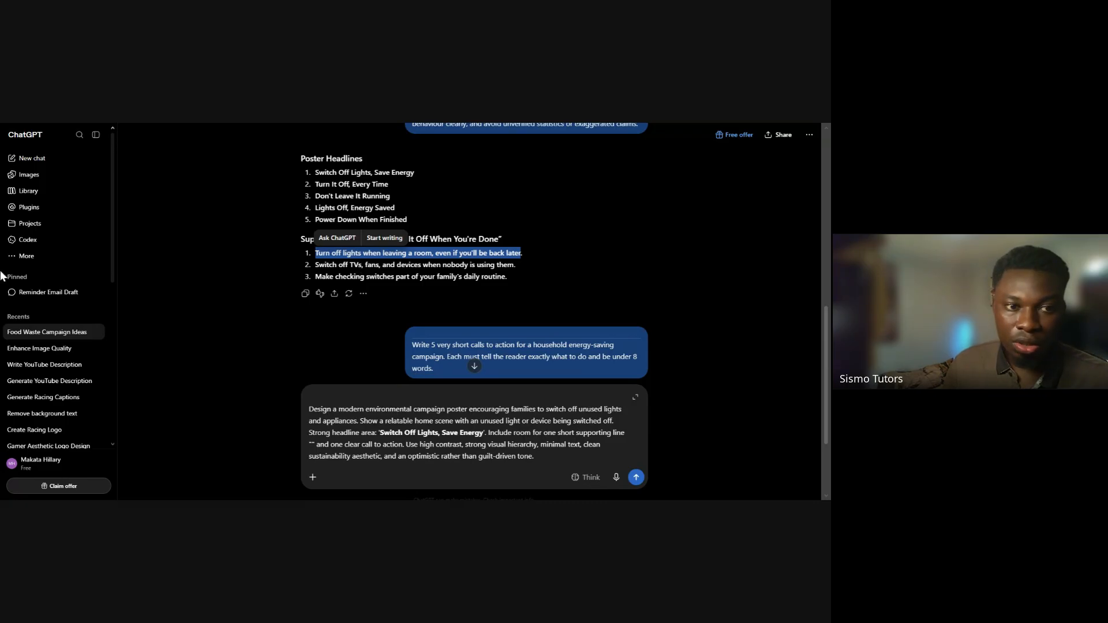
left_click_drag(1, 276, 486, 275)
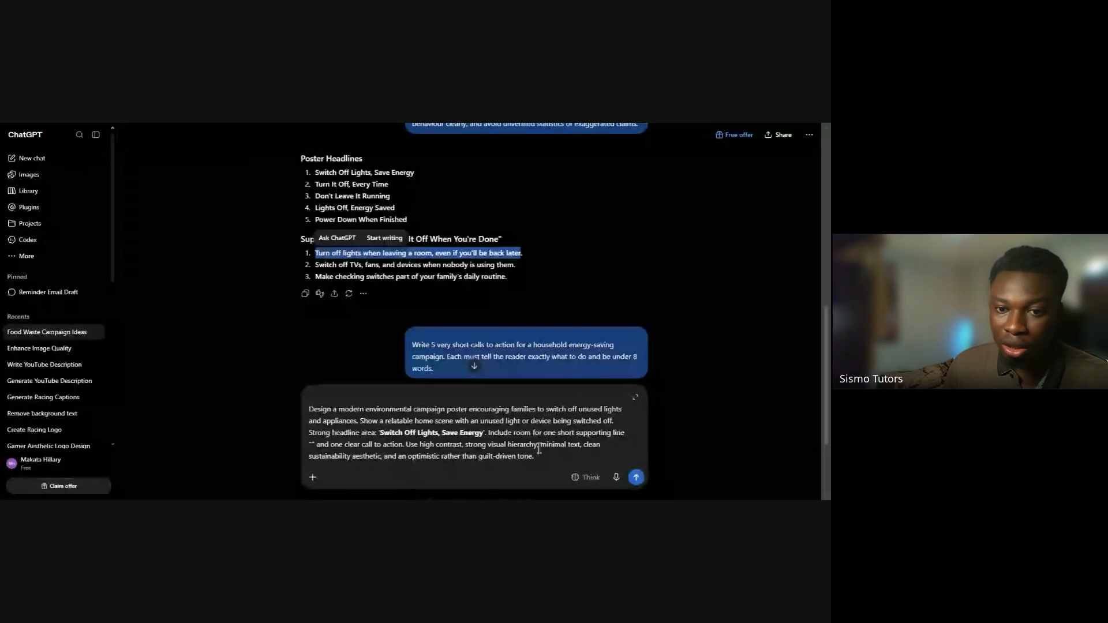
left_click(512, 431)
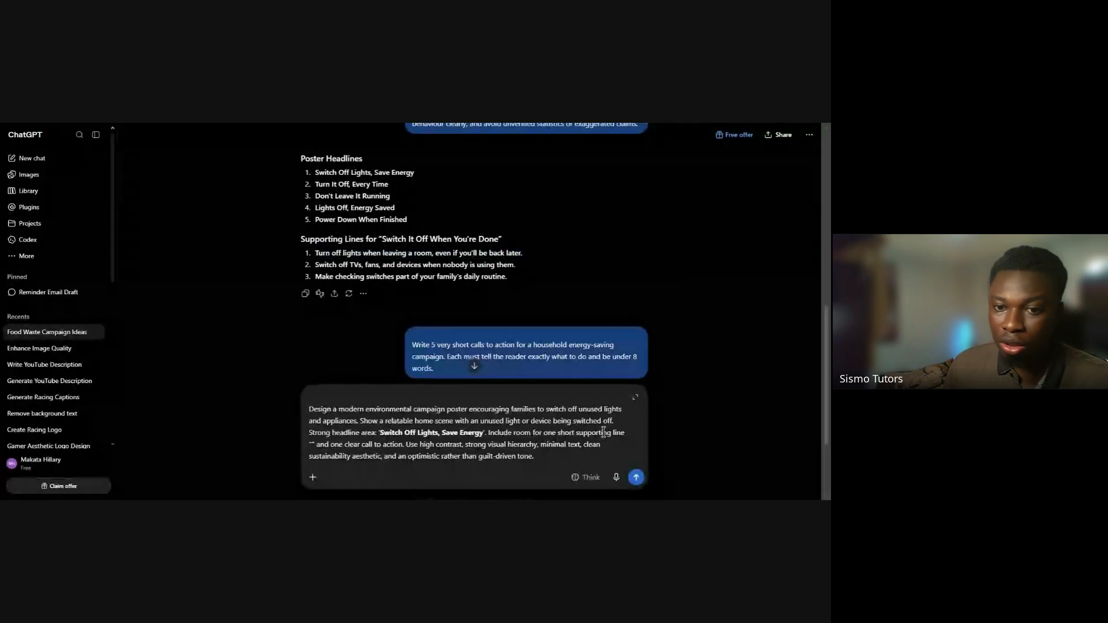
left_click(315, 445)
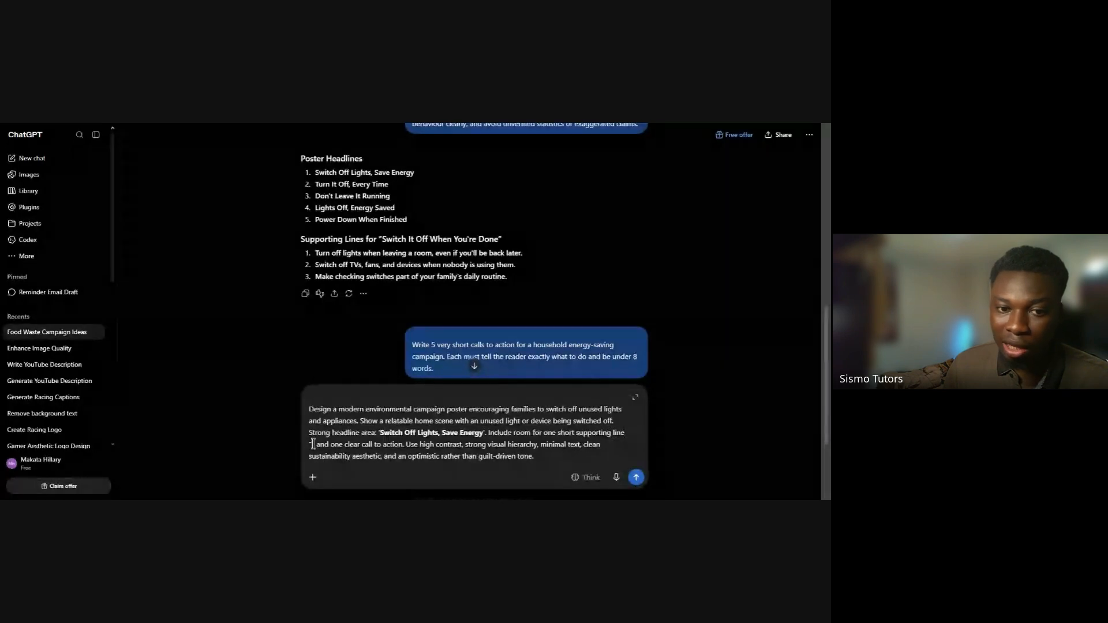
key("ctrl+v")
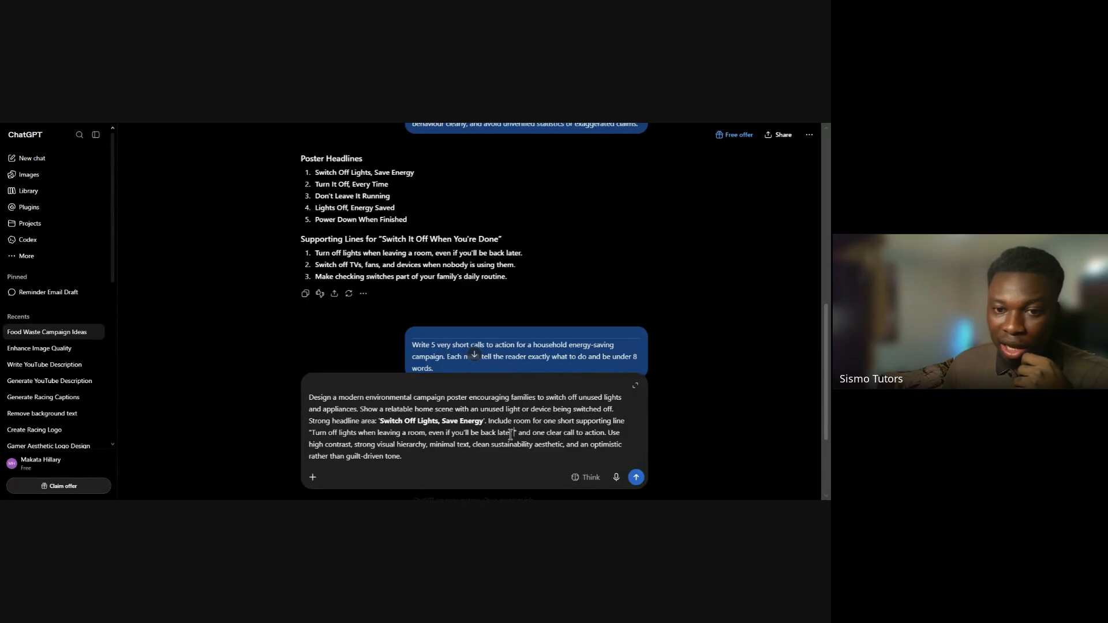
Add a pair of quotation marks after "one clear call to action" in the drafted poster prompt
left_click(448, 465)
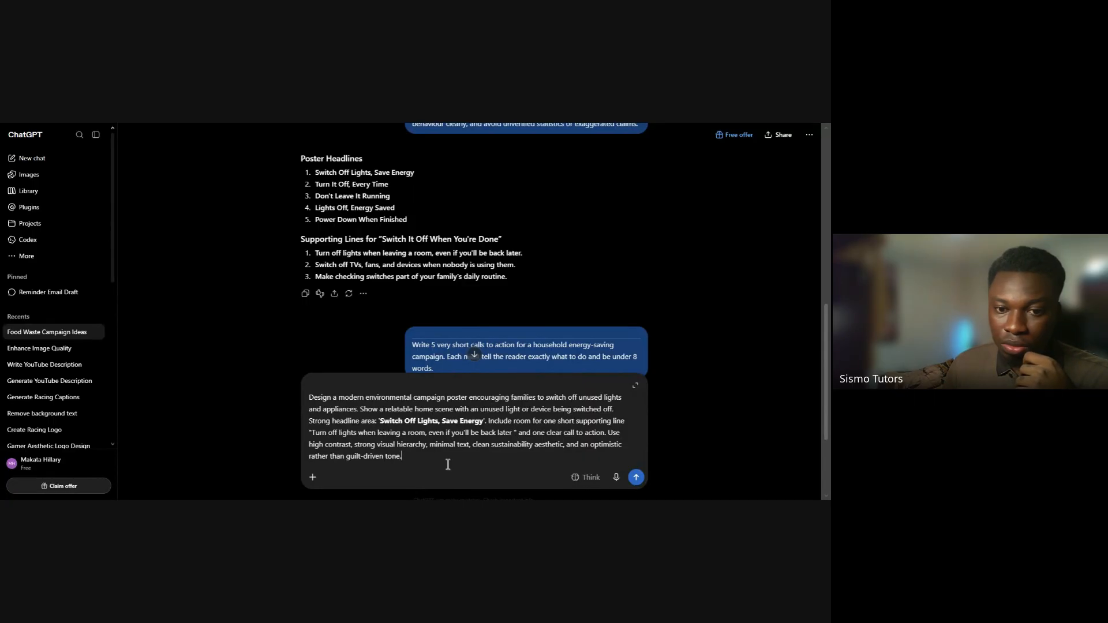
left_click_drag(518, 432, 310, 437)
left_click(520, 437)
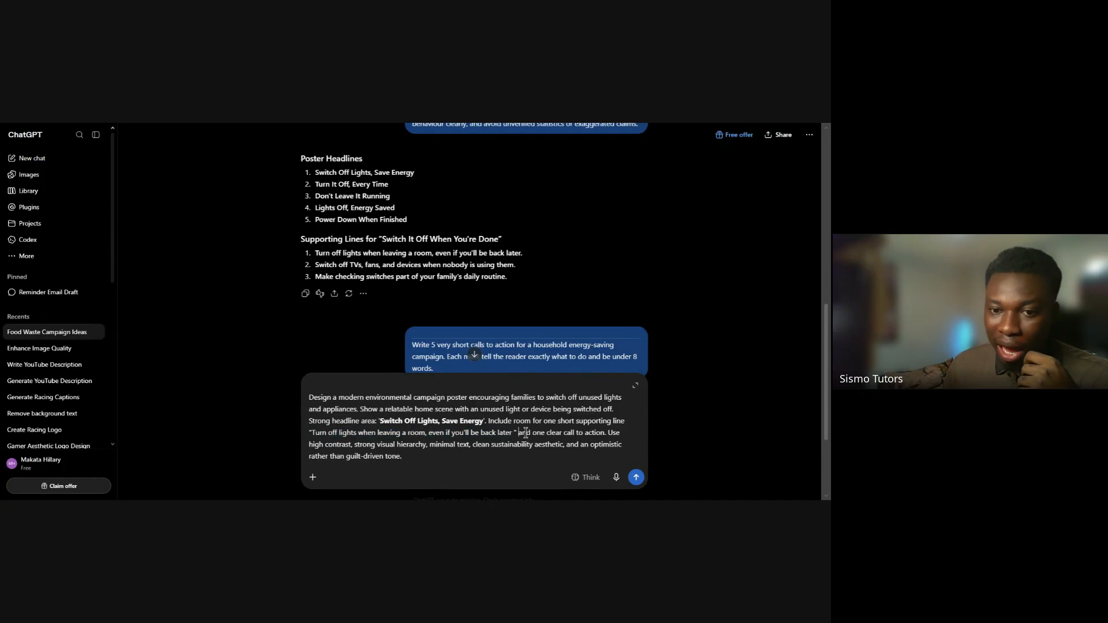
left_click(604, 433)
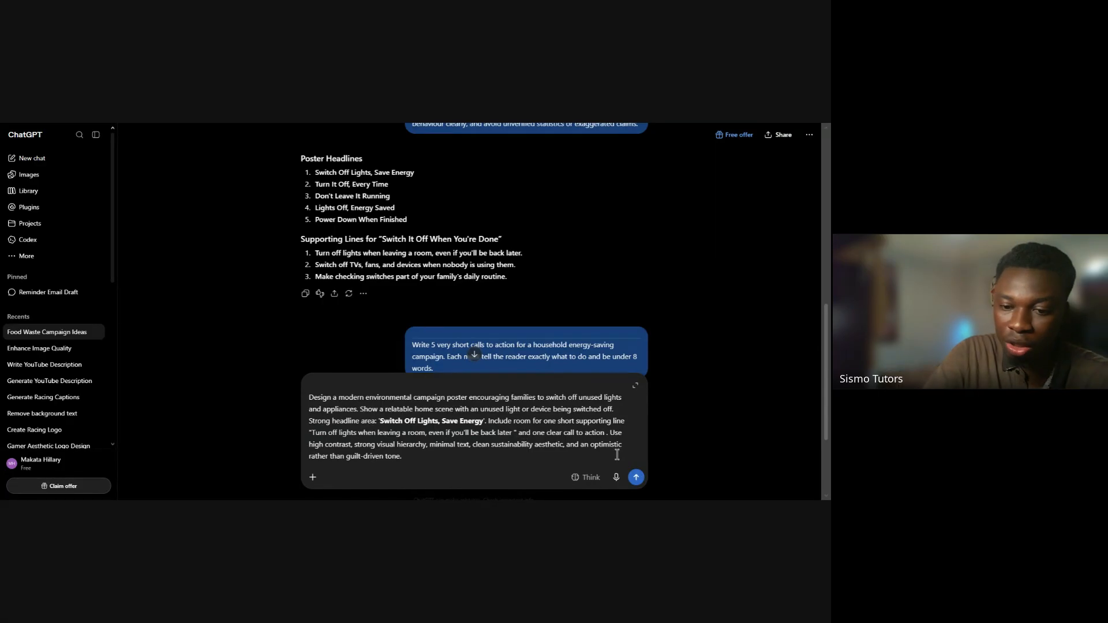
type("\"")
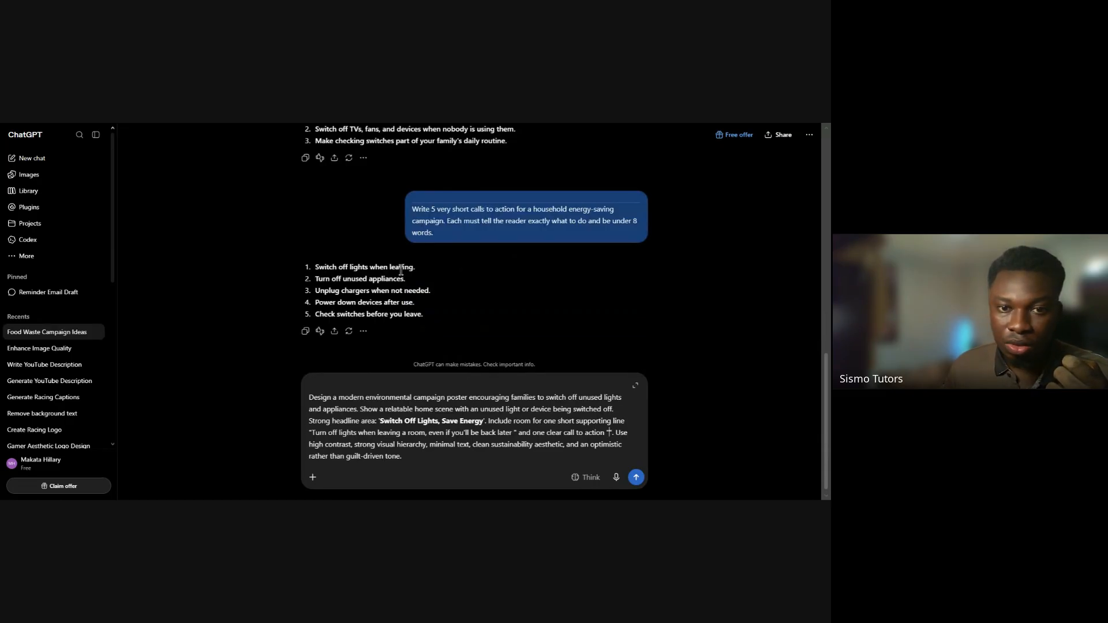
Insert the first generated call to action, 'Switch off lights when leaving', between the empty quotation marks, inline and without its full stop
triple_click(402, 270)
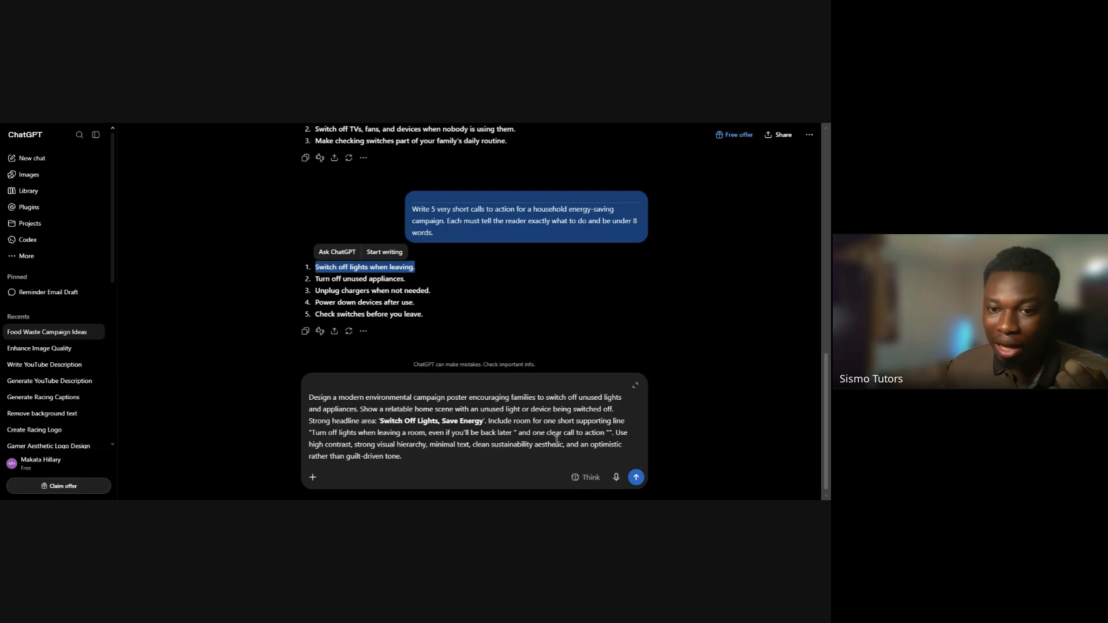
left_click(360, 279)
double_click(361, 279)
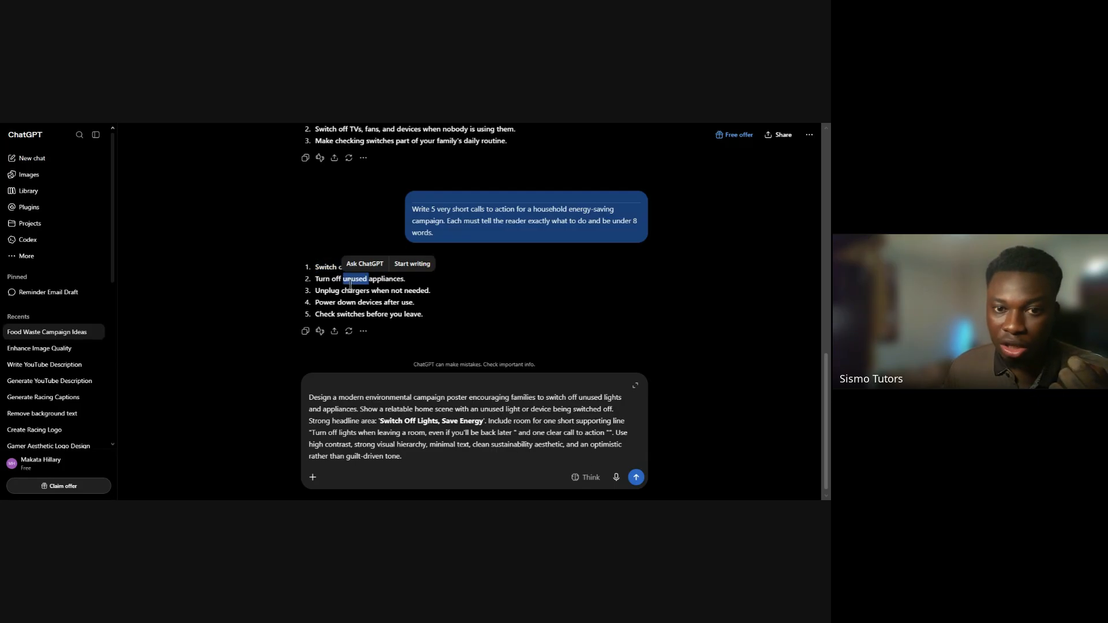
triple_click(336, 267)
key("ctrl+c")
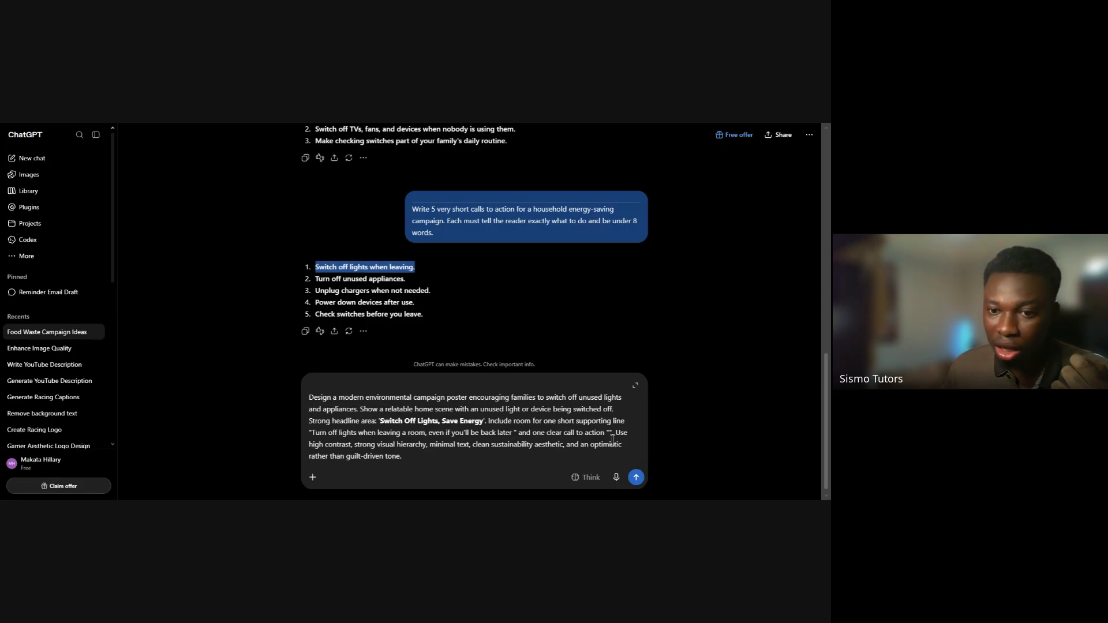
left_click(529, 434)
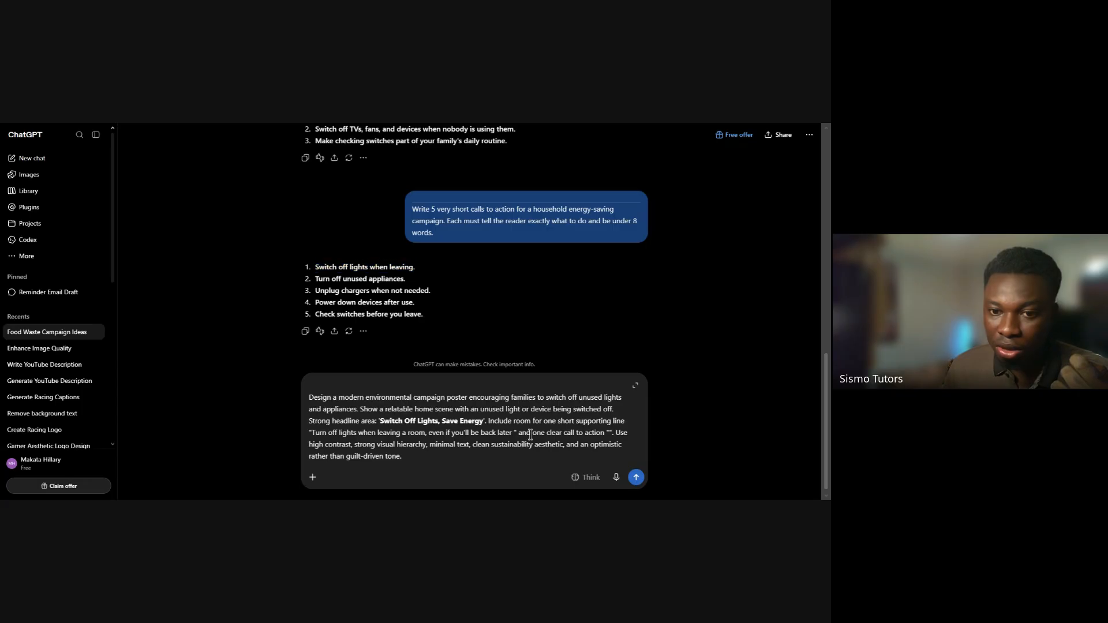
left_click(609, 433)
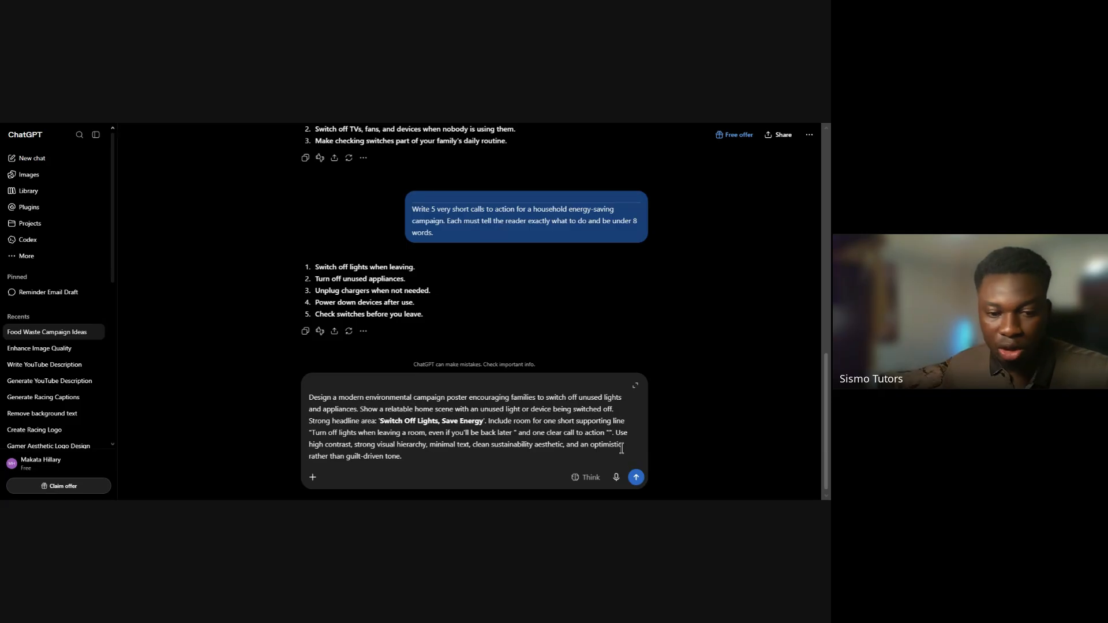
key("ctrl+v")
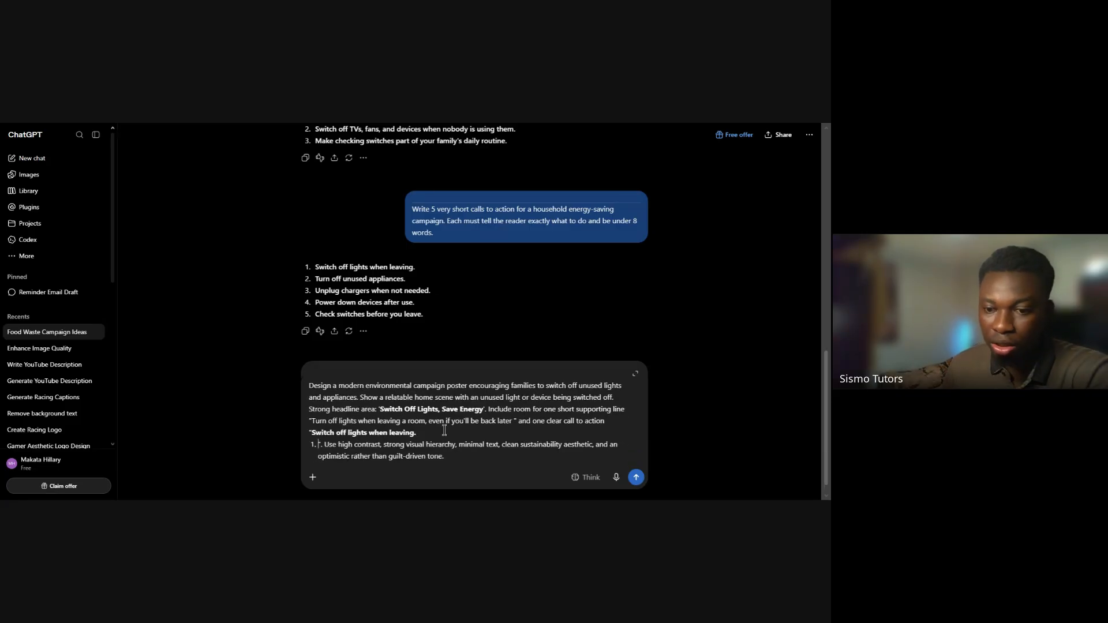
key("BackSpace")
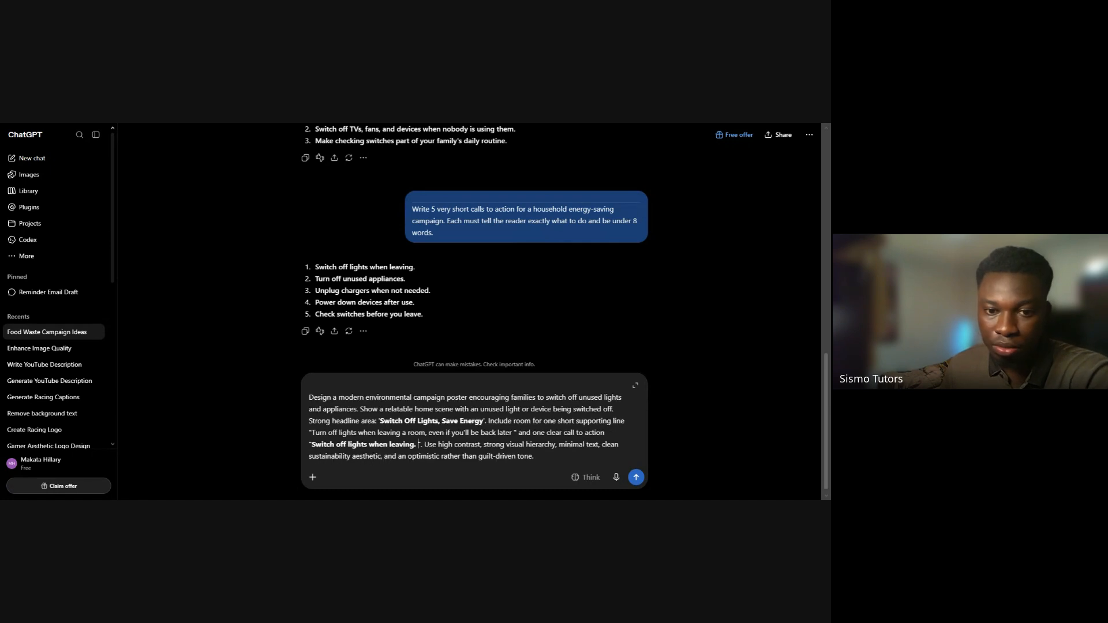
key("BackSpace")
key("BackSpace")
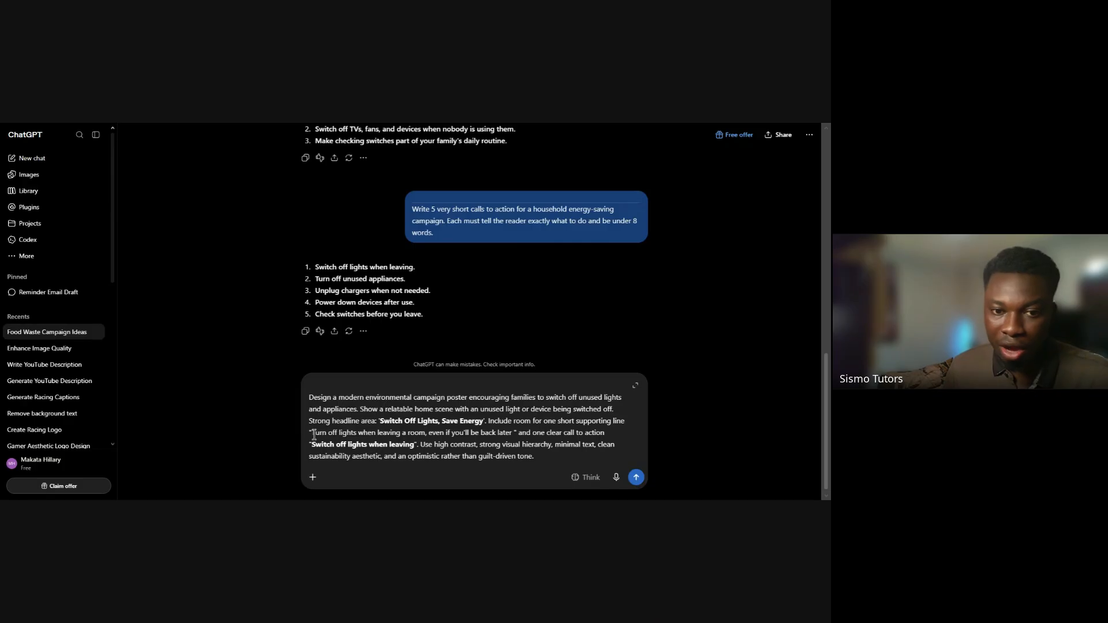
Bold the quoted supporting line and the opening phrase "Design a modern environmental campaign poster" in the drafted prompt
left_click_drag(313, 434, 512, 433)
left_click(399, 416)
left_click(264, 377)
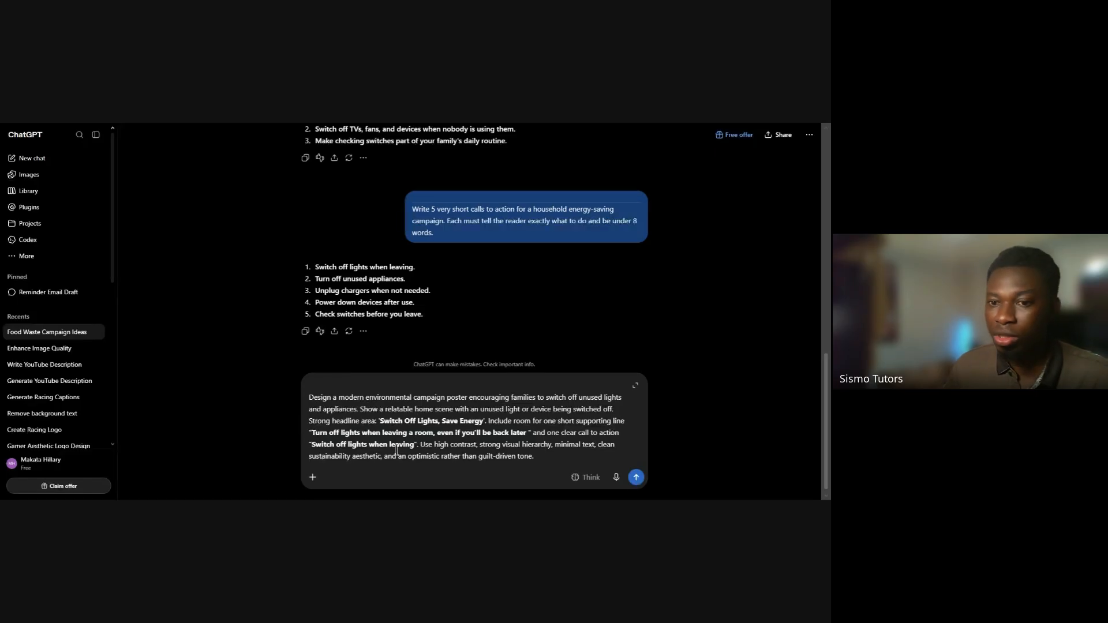
left_click_drag(310, 394, 474, 401)
left_click_drag(470, 402, 468, 402)
left_click(374, 380)
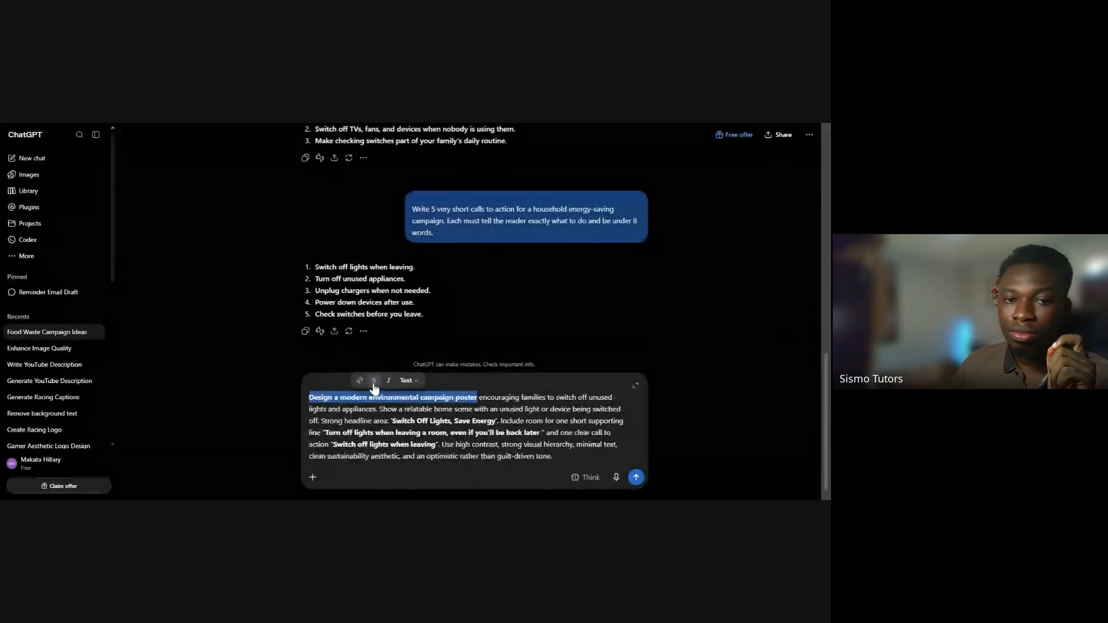
left_click(250, 357)
triple_click(376, 396)
left_click(376, 396)
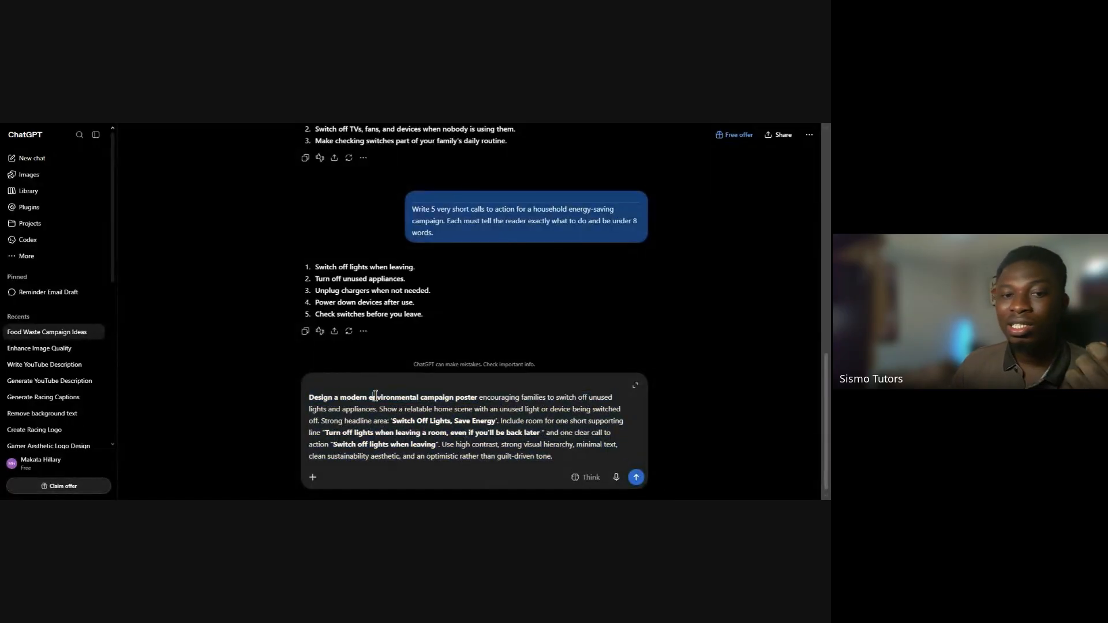
left_click_drag(310, 398, 378, 399)
left_click(305, 398)
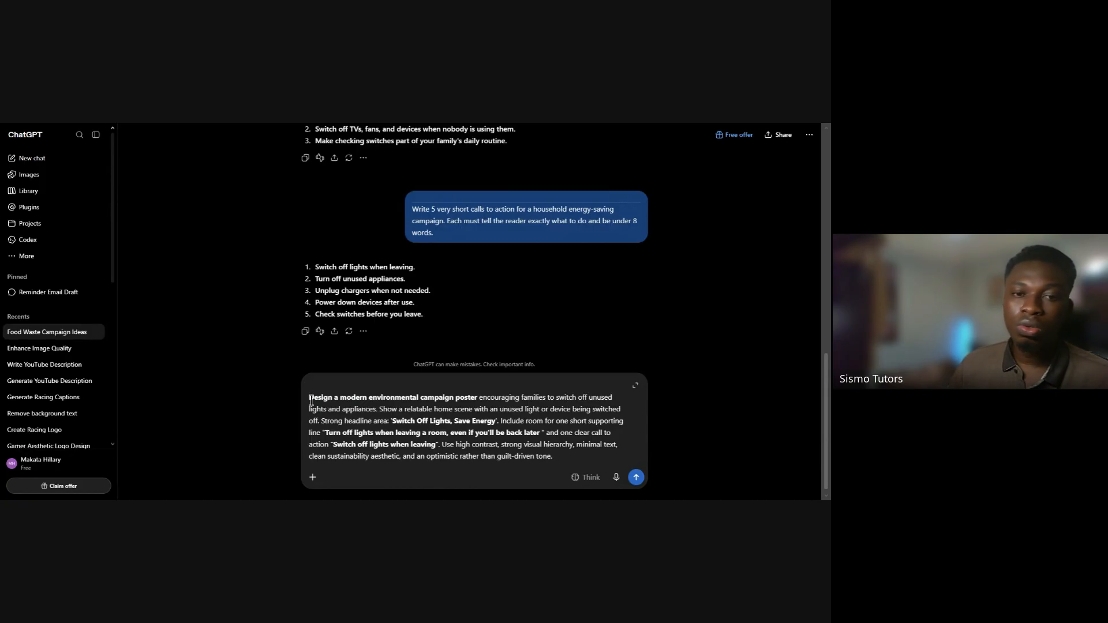
left_click_drag(309, 397, 558, 471)
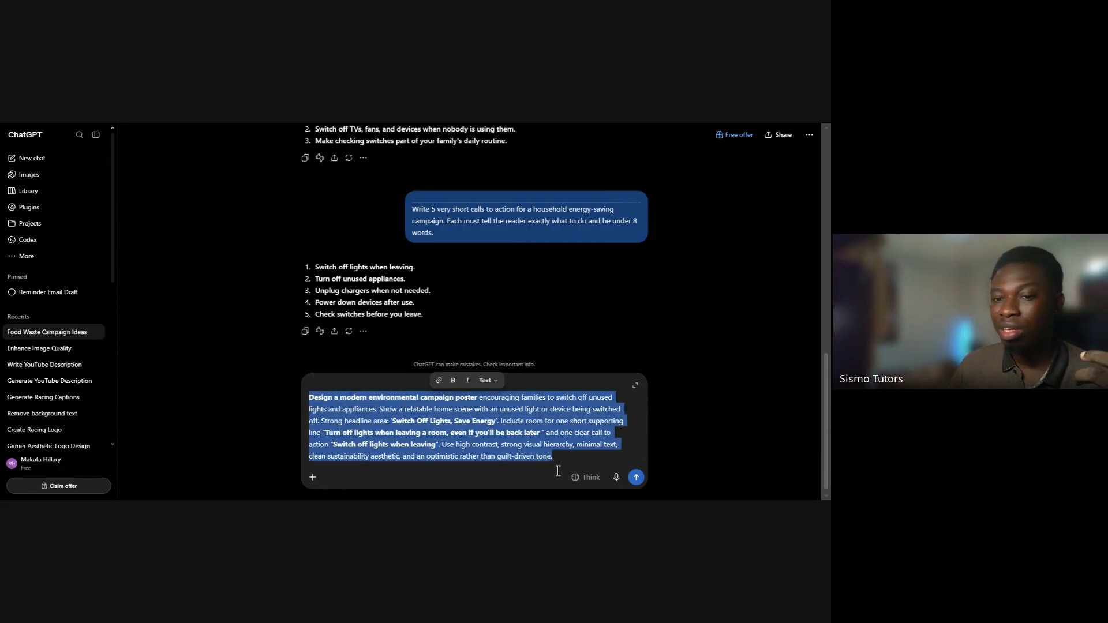
left_click(563, 387)
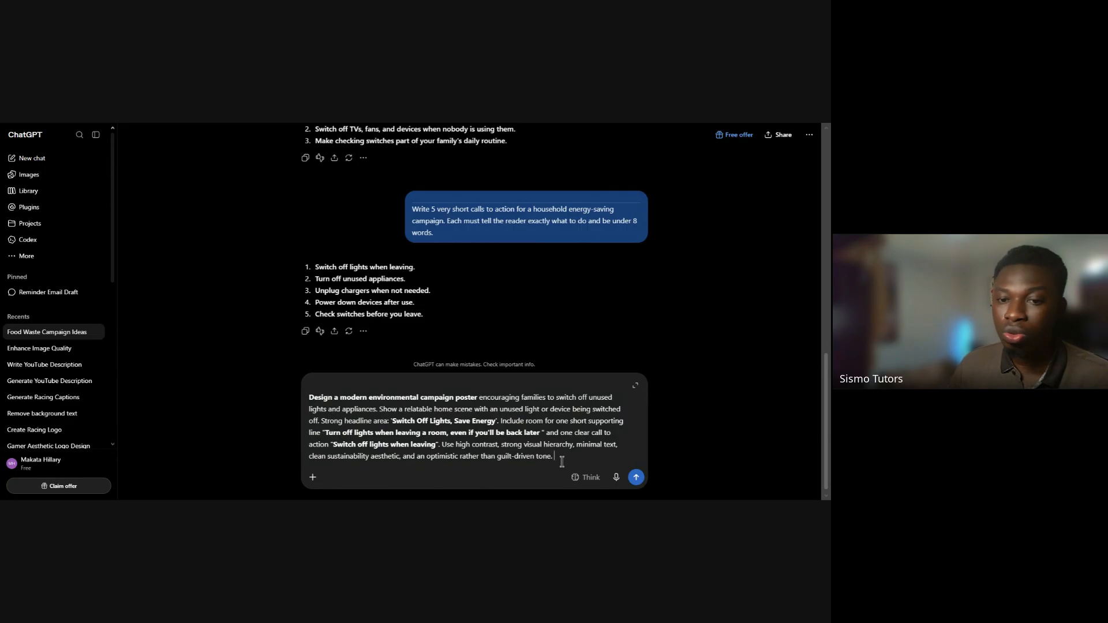
Append "use white background and green accent colors," to the end of the drafted prompt
type("use white")
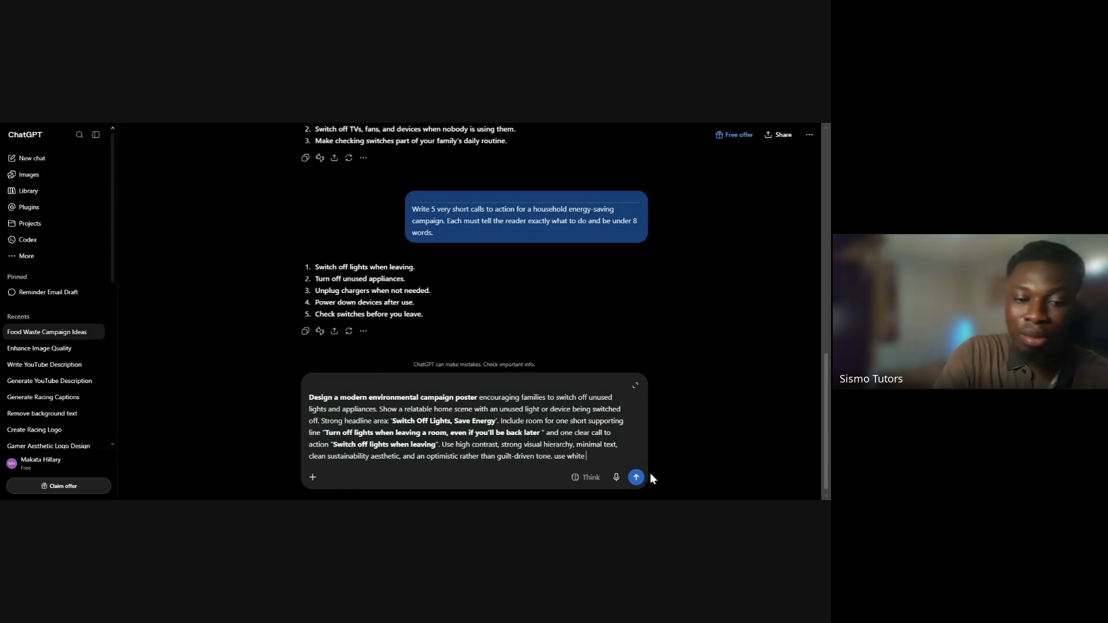
type(" backgr")
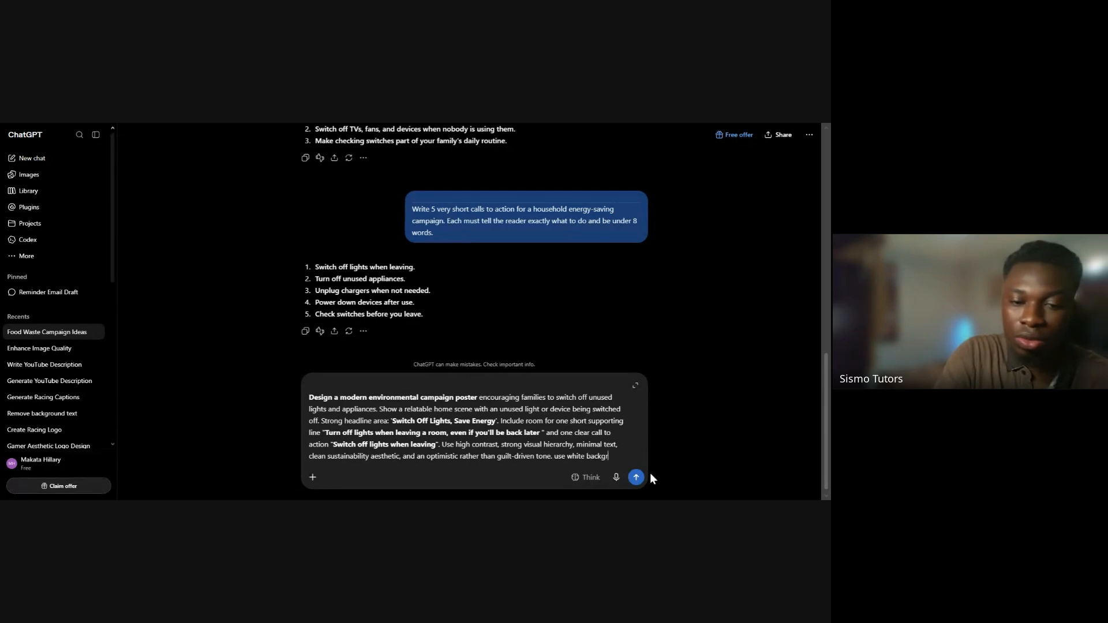
type("ound and")
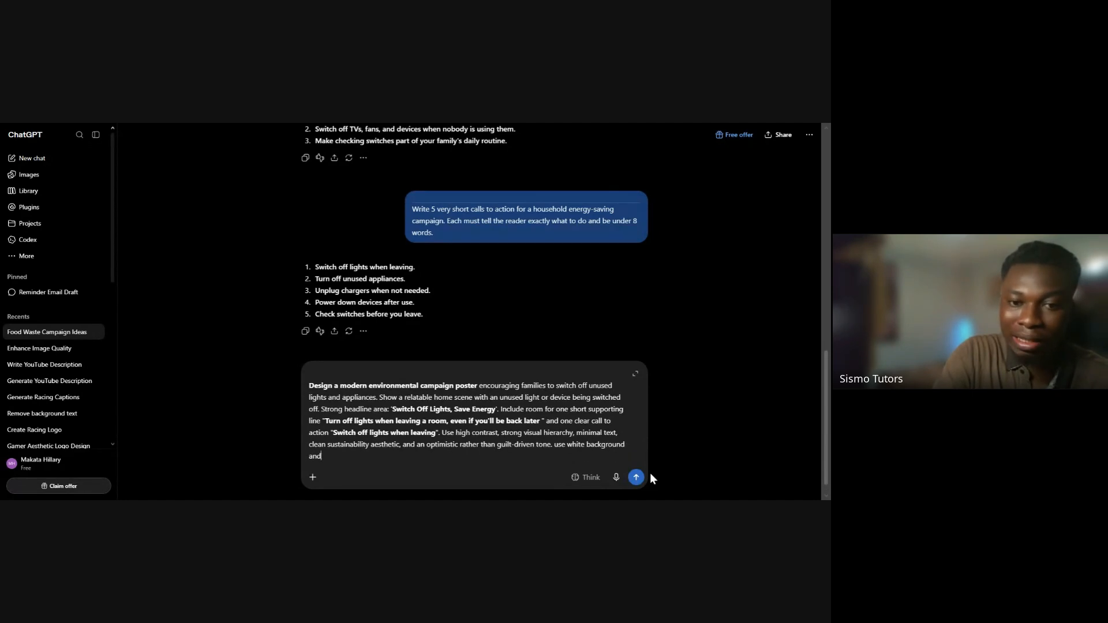
type(" gree")
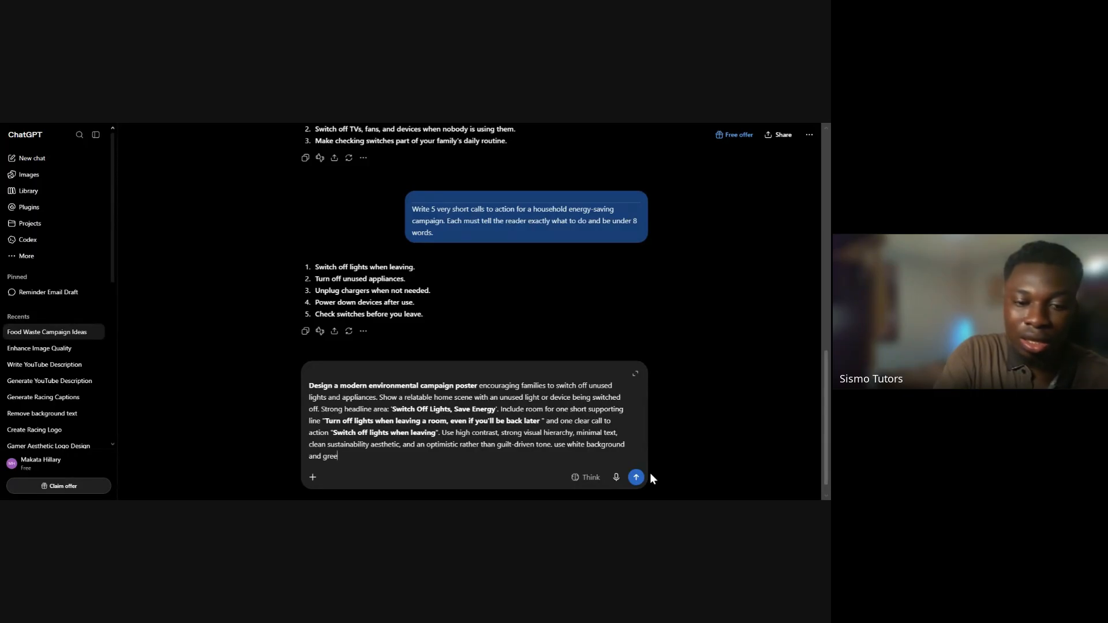
type("n accent colors ")
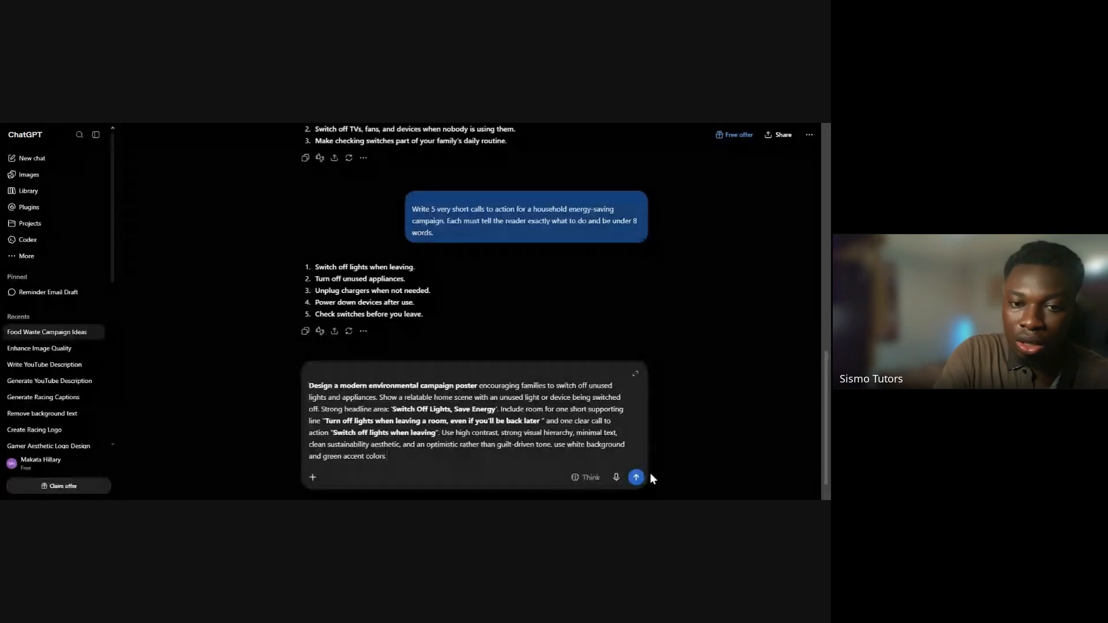
type(",")
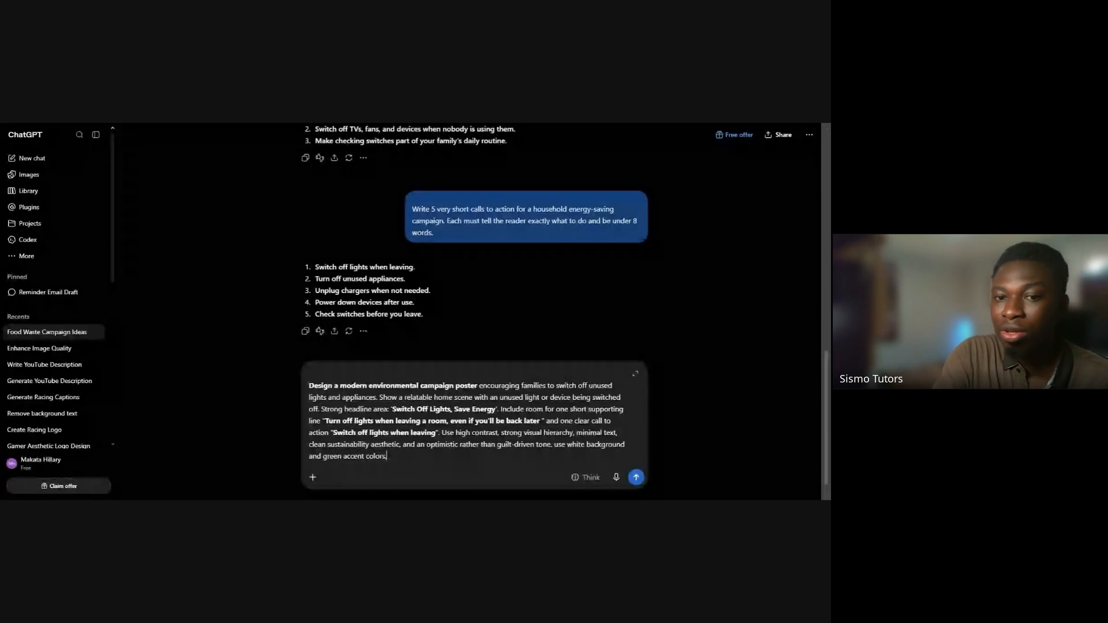
type(" use")
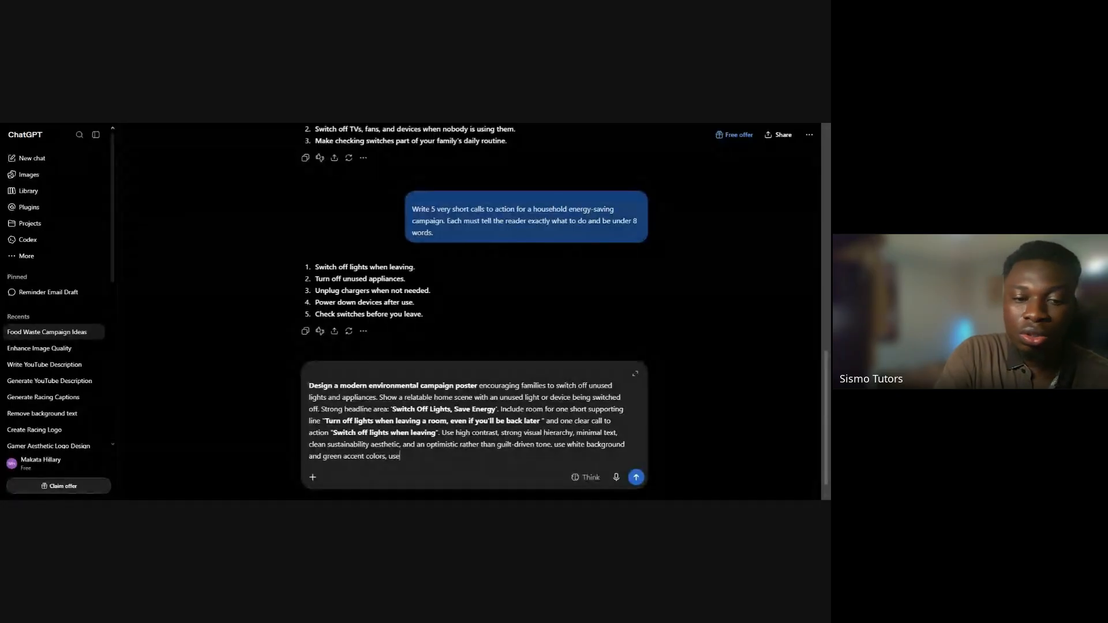
type(" these")
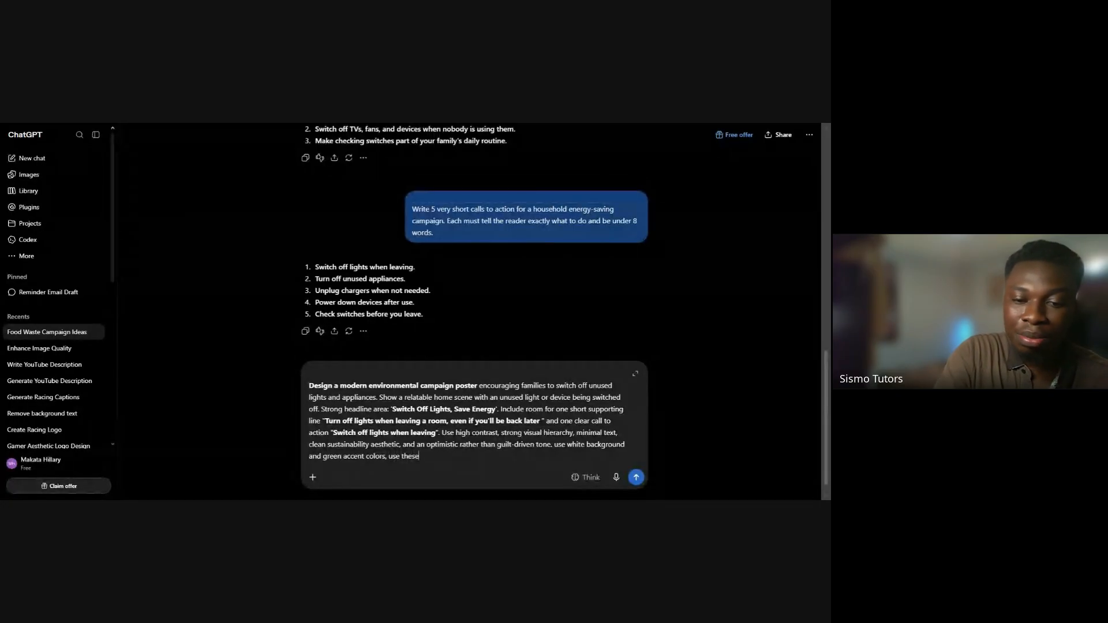
type(" types of green accent colors ")
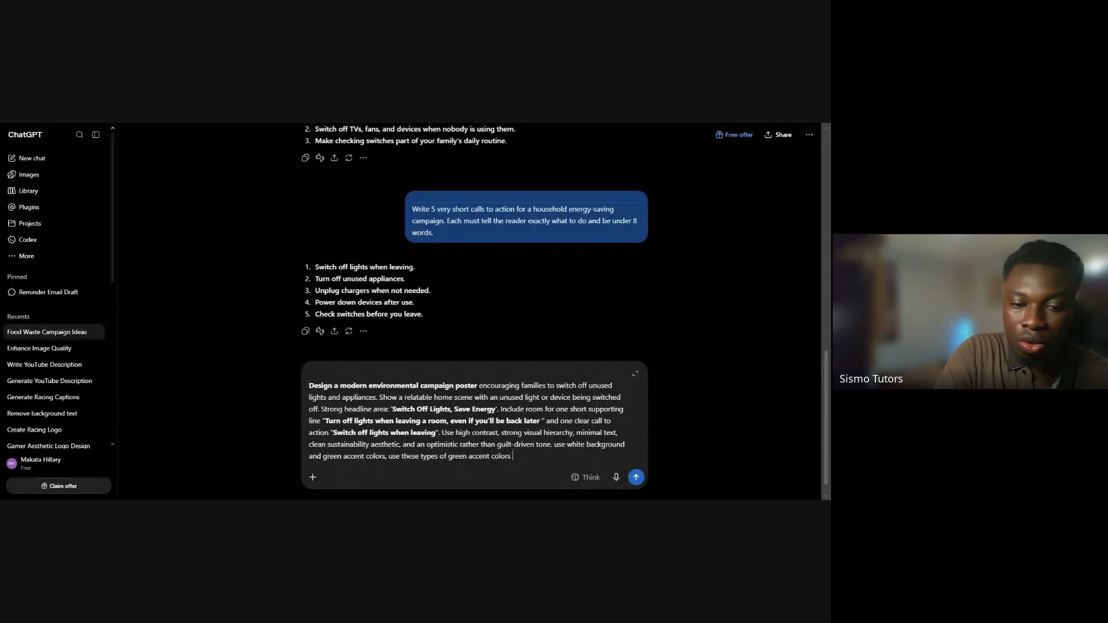
type("with hex codes")
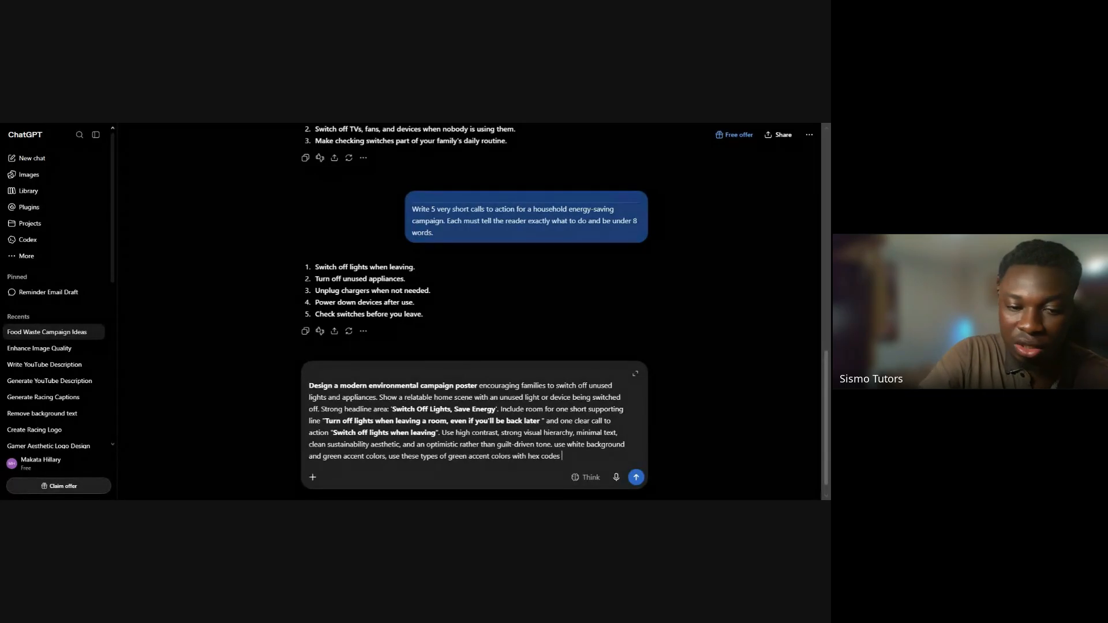
type(" #")
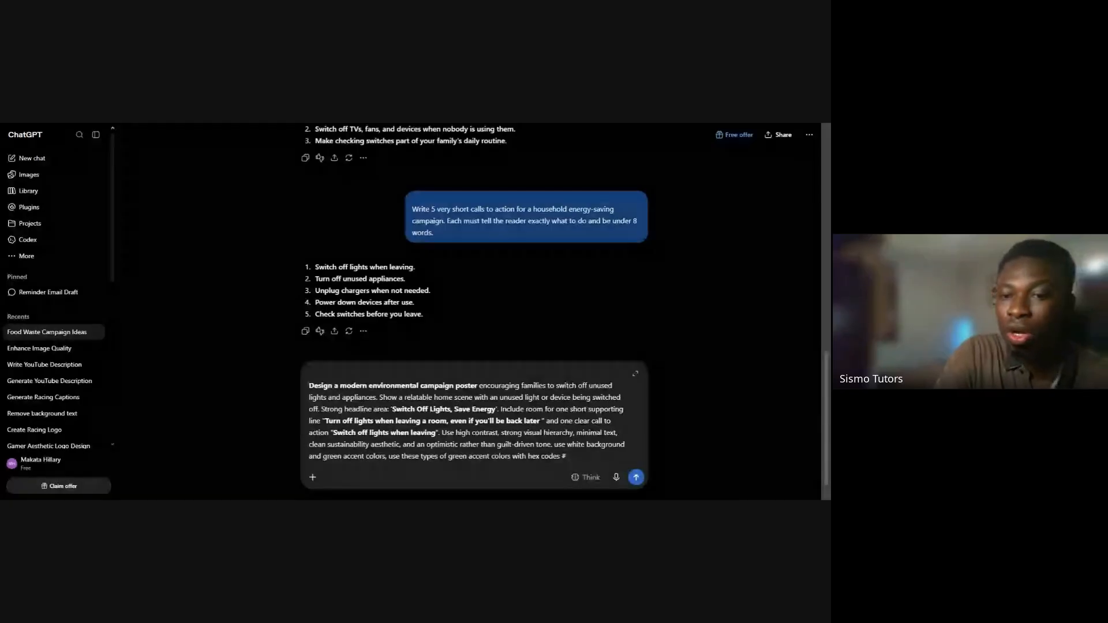
type("74bnv4vn")
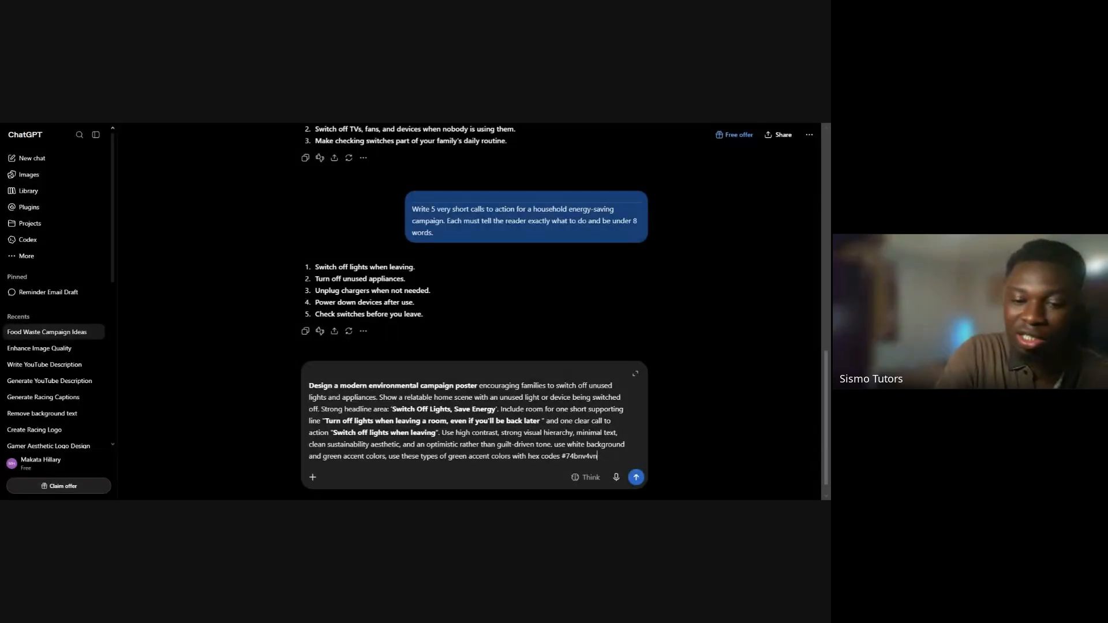
Extend the appended colour instruction with "use these types of green accent colors with hex codes #74bnv4v #6365"
key("BackSpace")
type("#")
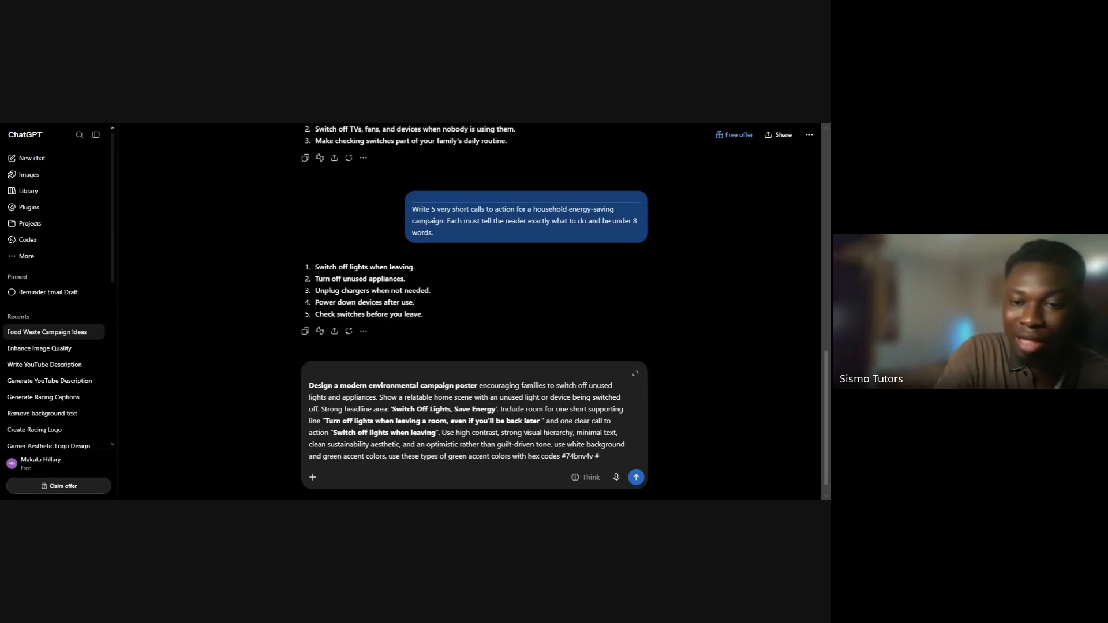
type("6365 bc")
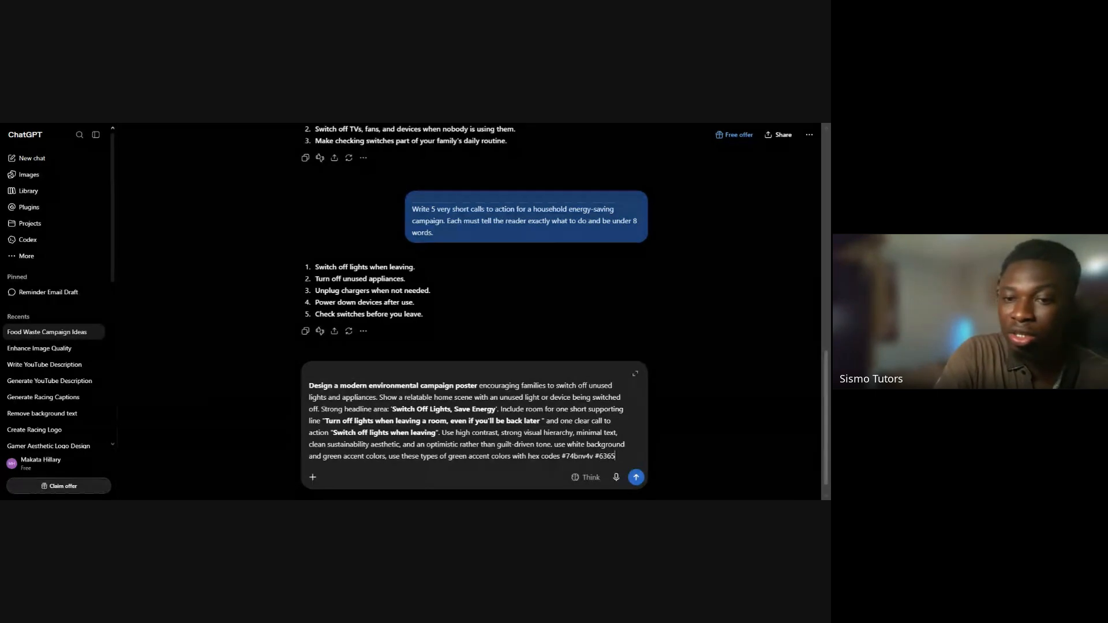
key("BackSpace")
key("BackSpace")
key("BackSpace")
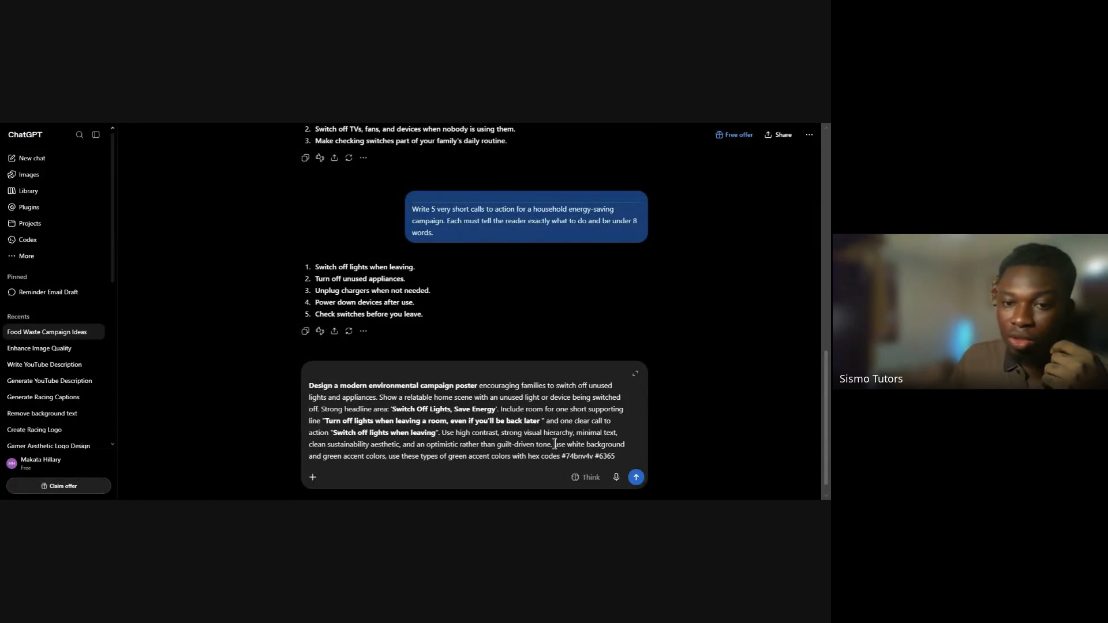
Delete the whole appended colour instruction, from "use white background" through the sample hex codes, from the drafted prompt
left_click_drag(555, 444, 617, 460)
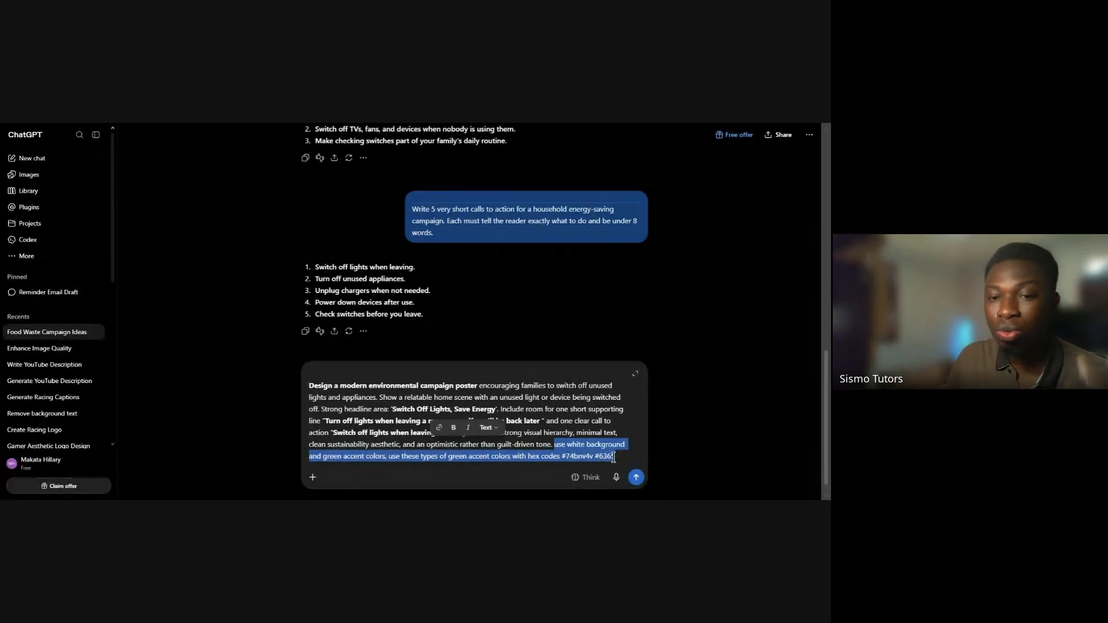
key("BackSpace")
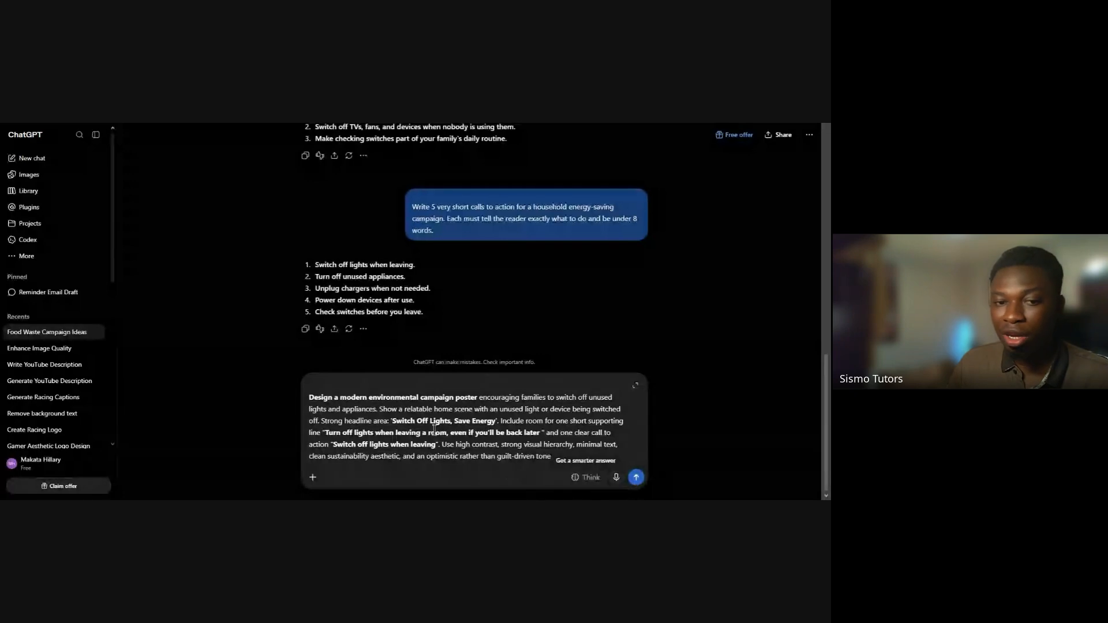
Try to attach the Create image tool to the drafted poster prompt and check its remaining image allowance
left_click(313, 478)
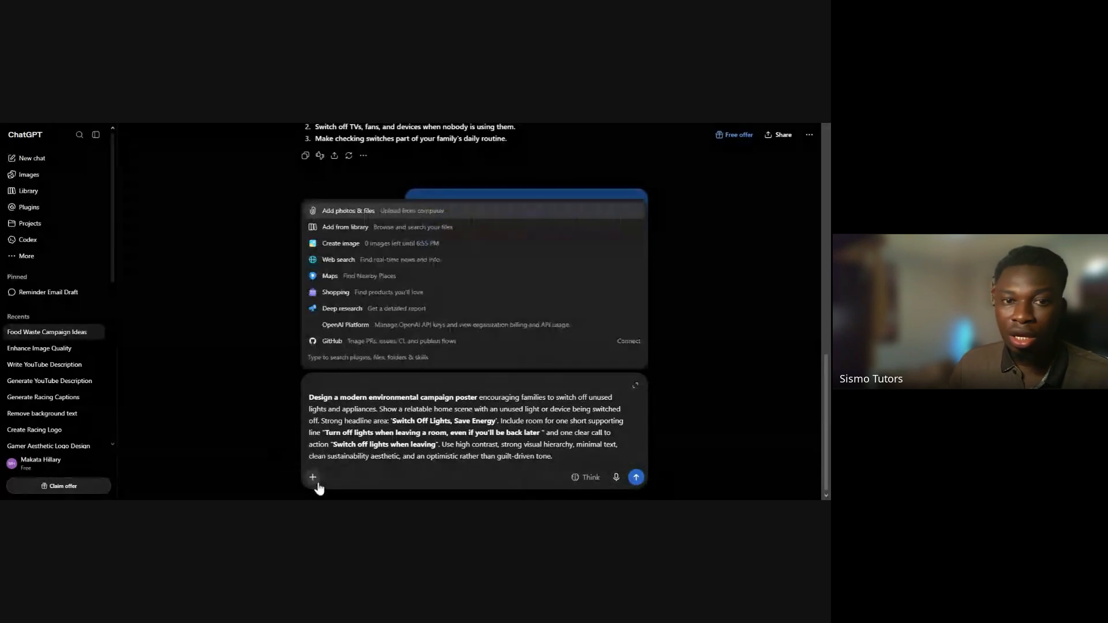
left_click(245, 423)
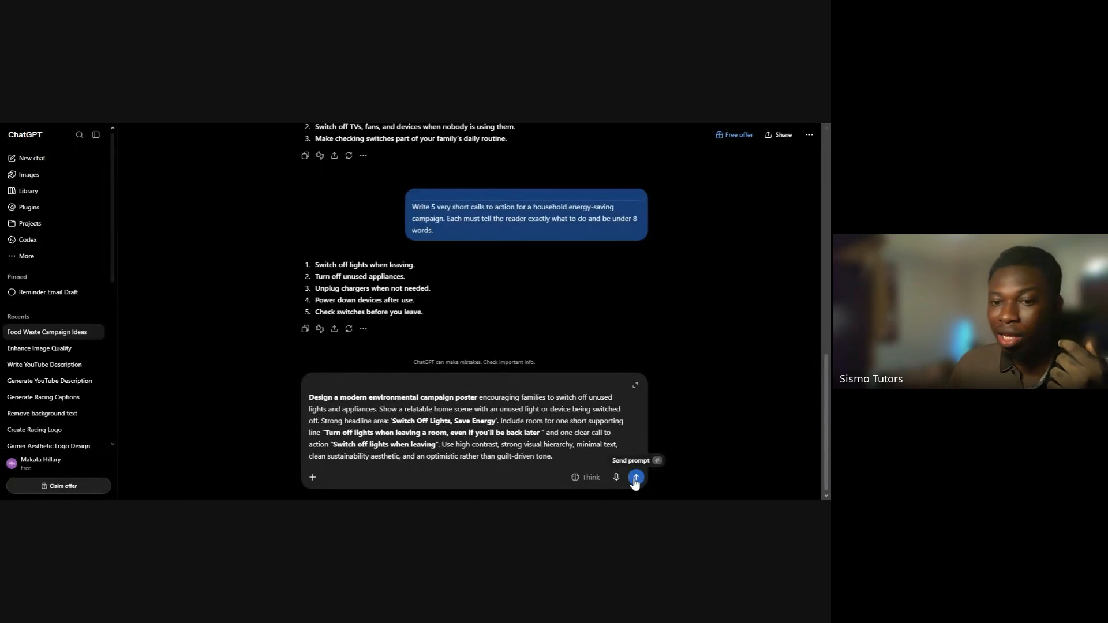
left_click(313, 479)
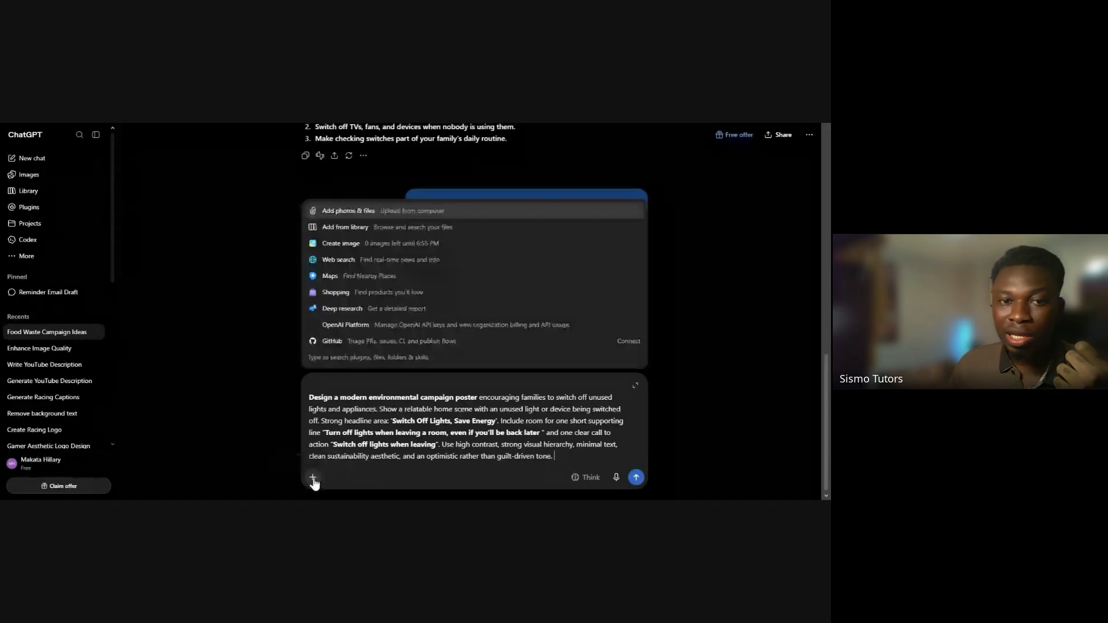
left_click(340, 243)
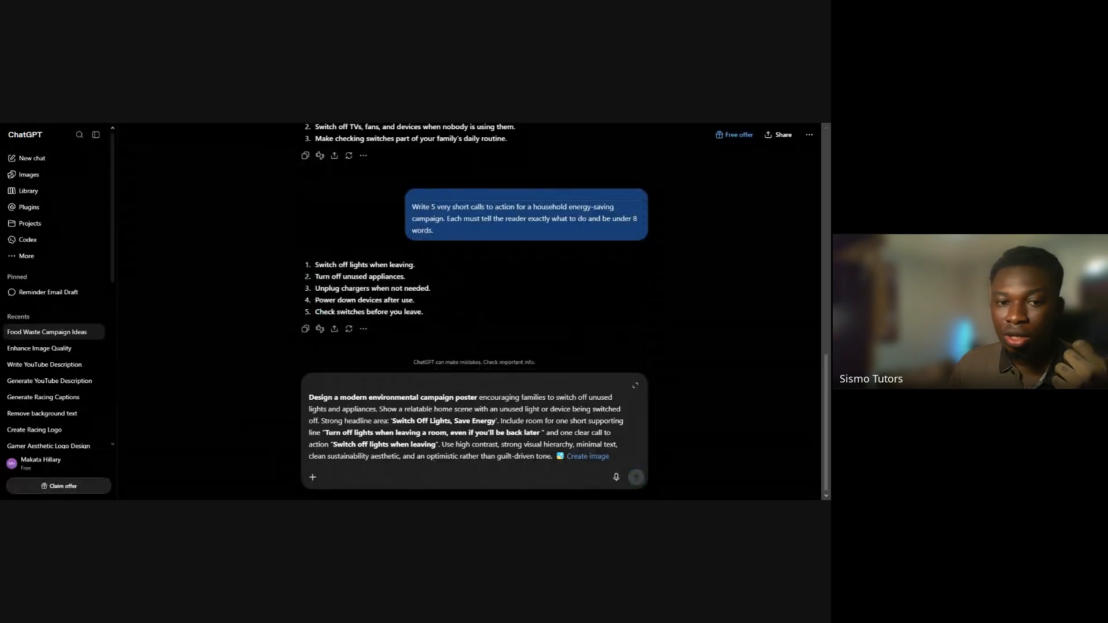
left_click(313, 478)
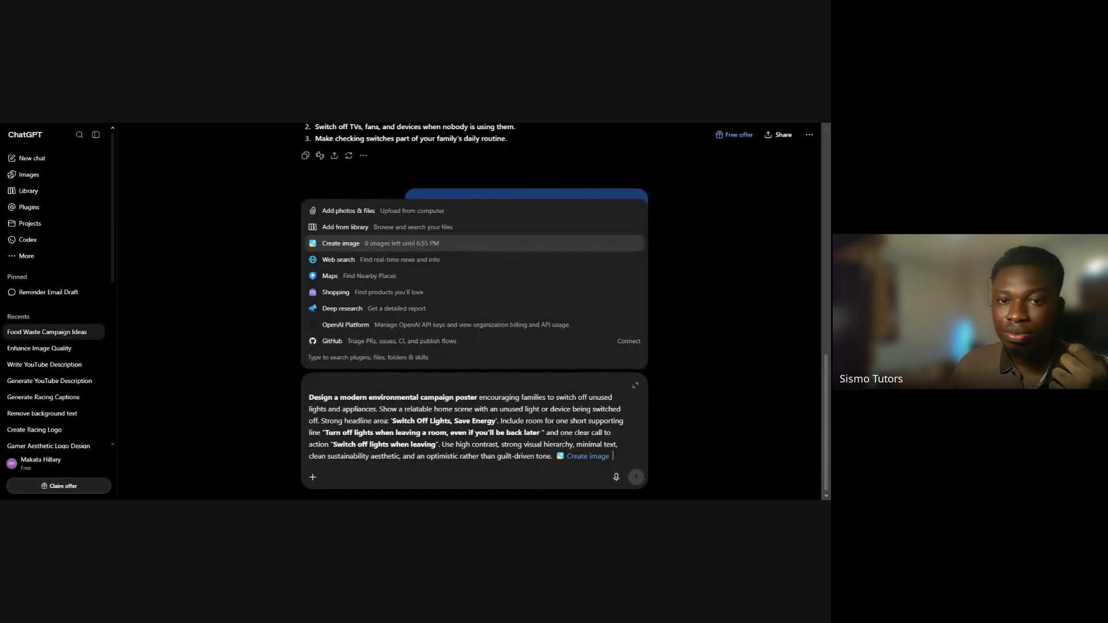
left_click(206, 272)
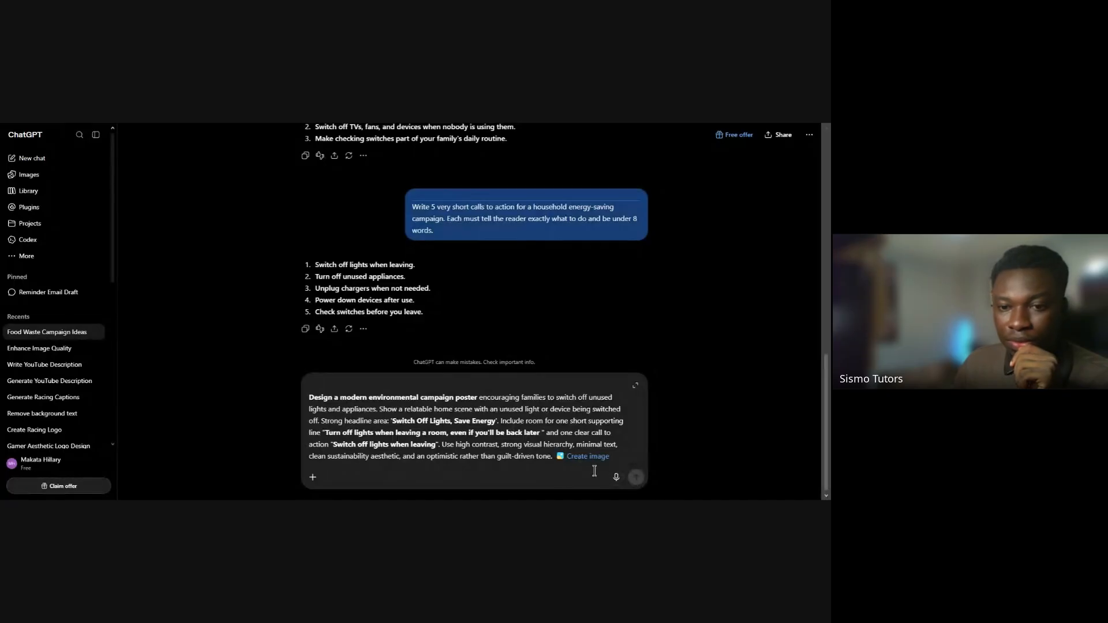
Cut the entire poster prompt text out of the message draft, leaving only the Create image tag
triple_click(508, 442)
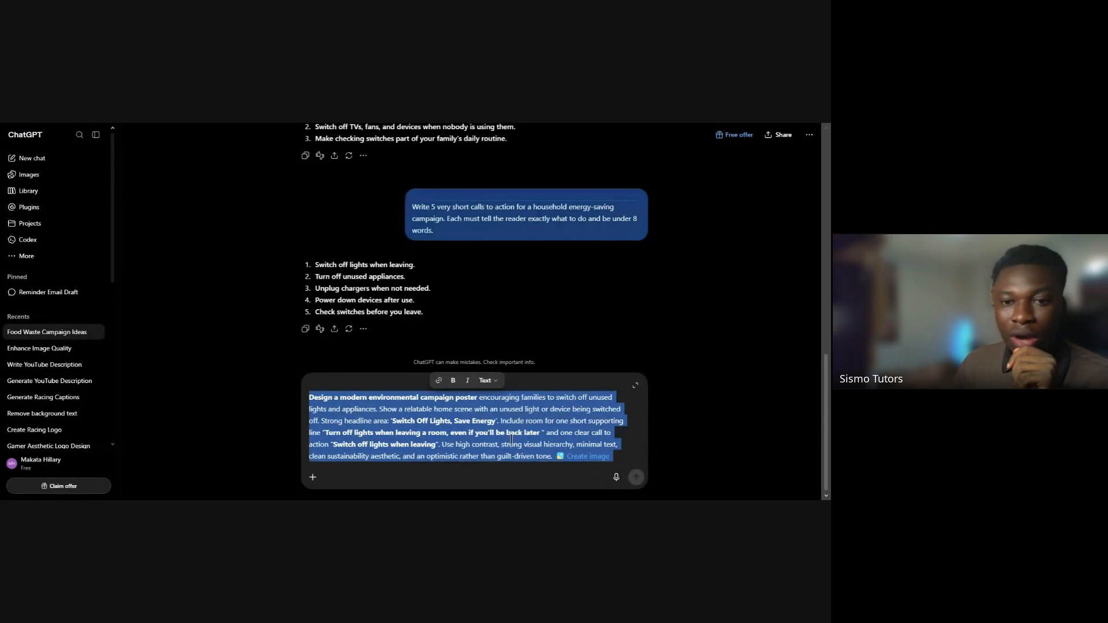
left_click(560, 471)
left_click_drag(553, 457, 305, 394)
key("ctrl+c")
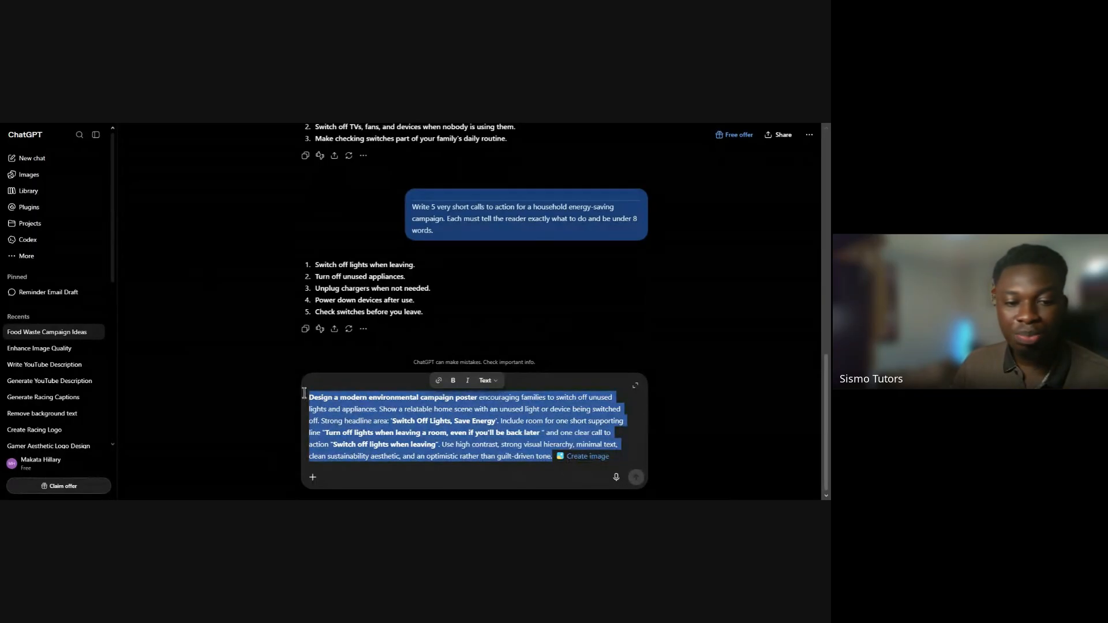
key("BackSpace")
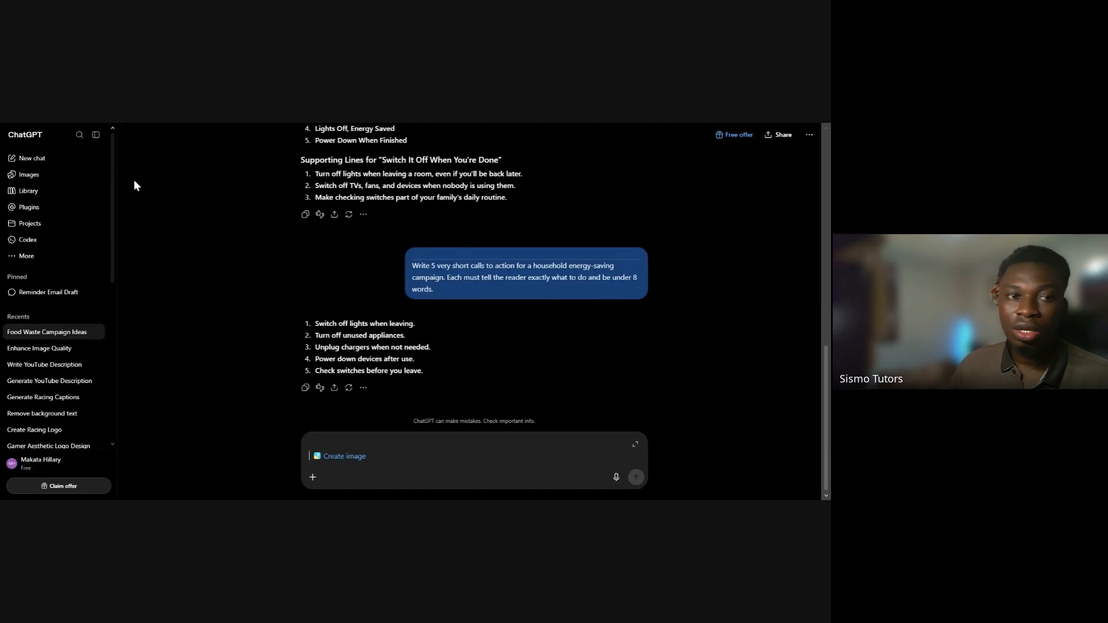
Log out of the current ChatGPT account and confirm the logout
scroll(86, 363, "down", 2)
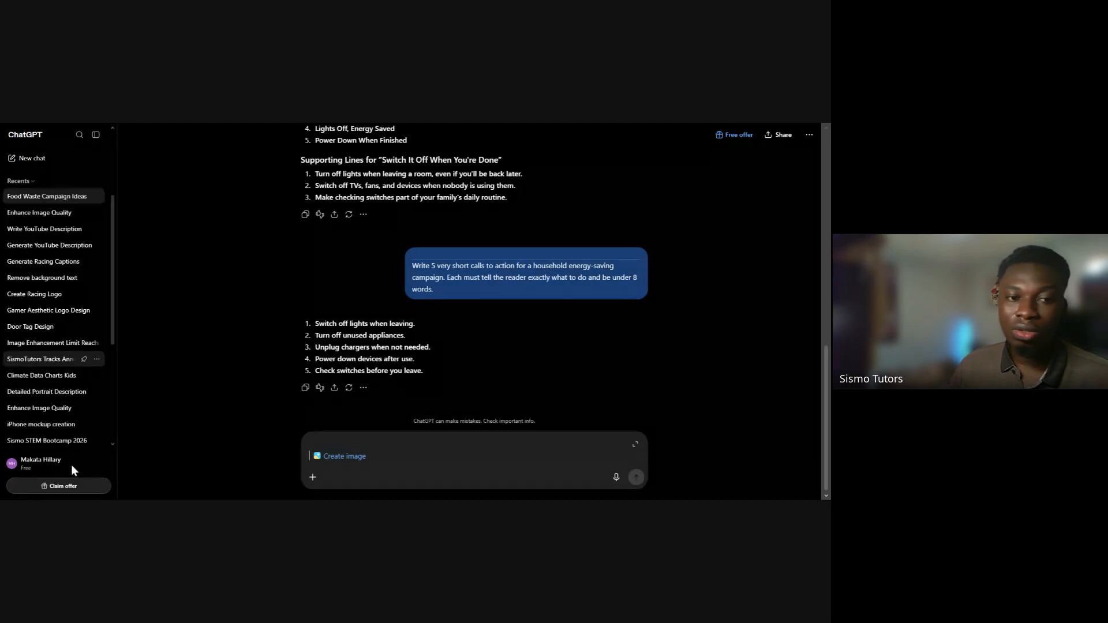
left_click(66, 470)
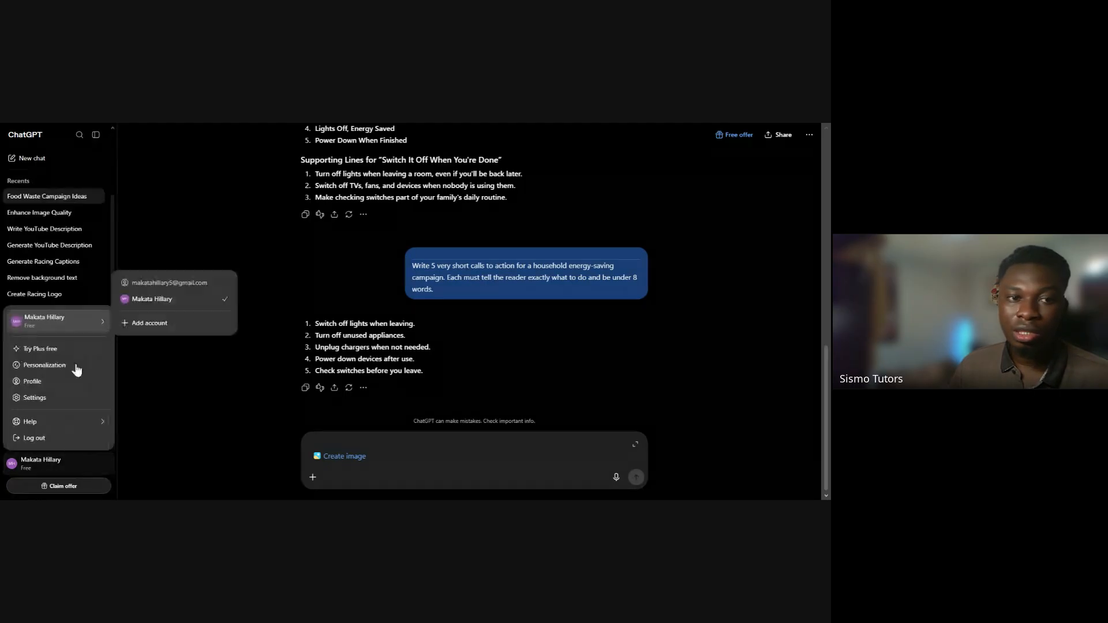
left_click(76, 442)
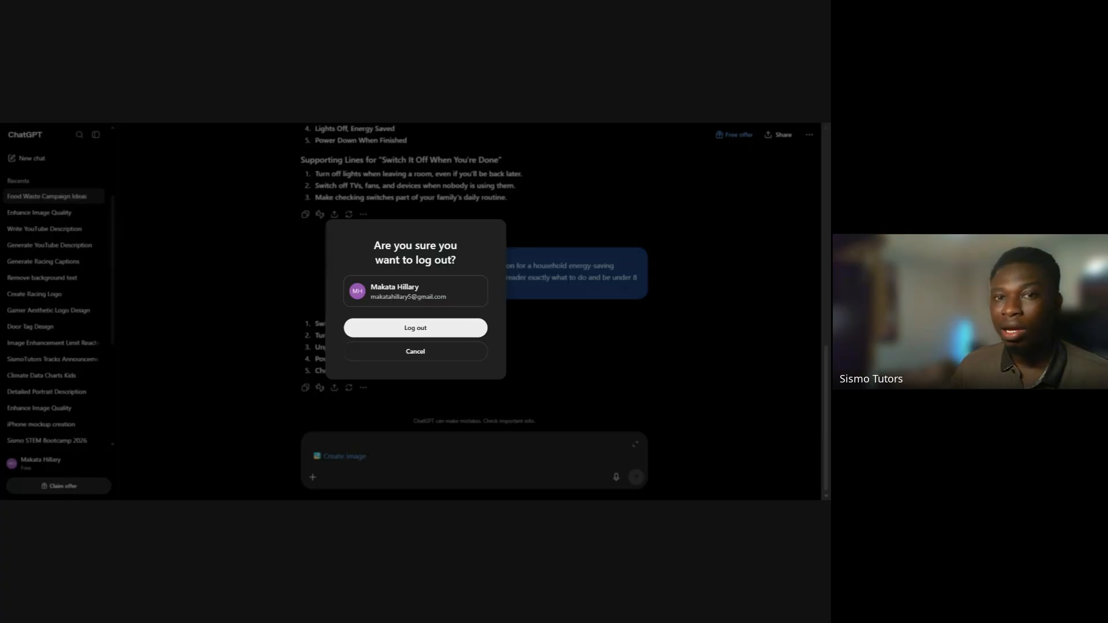
left_click(416, 328)
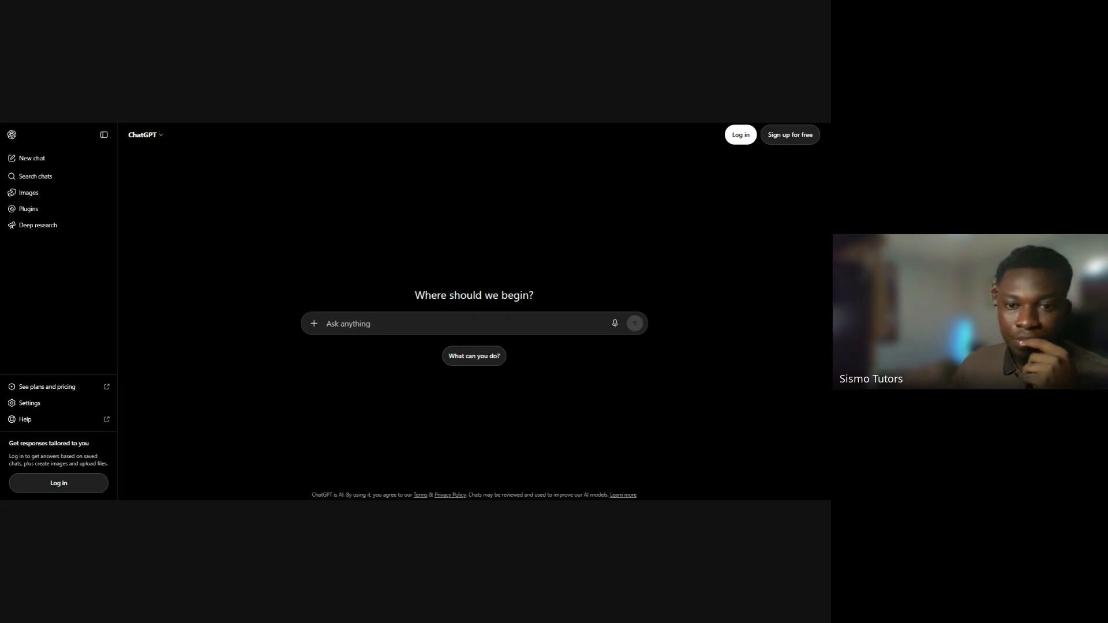
Paste the poster prompt into the logged-out chat, and log in with a Google account to gain access to Create image
left_click(436, 320)
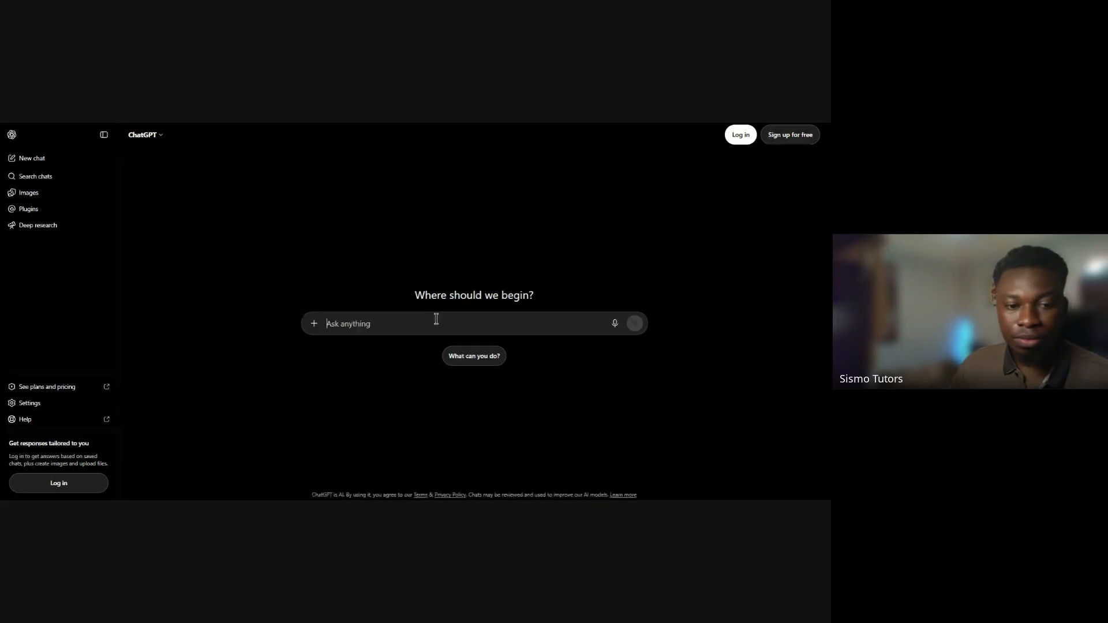
key("ctrl+v")
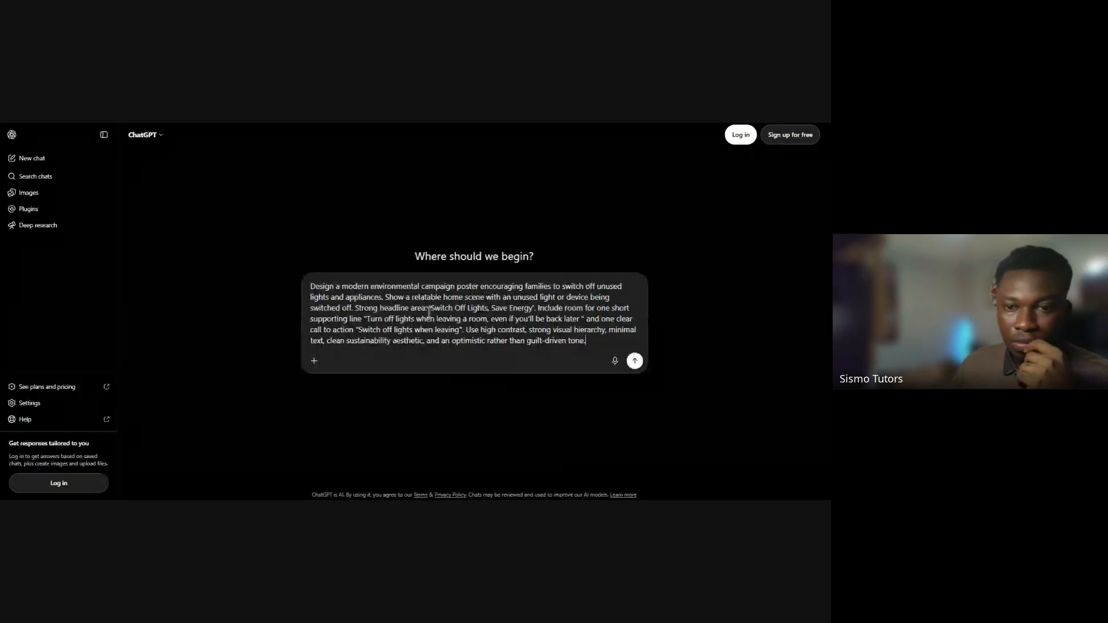
left_click(314, 362)
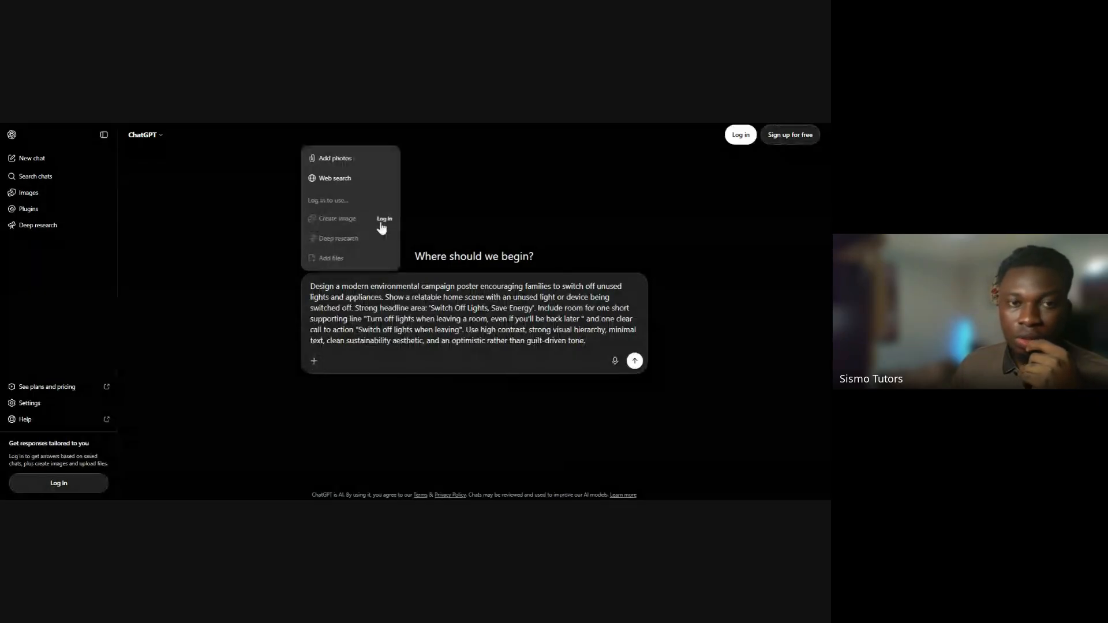
left_click(381, 226)
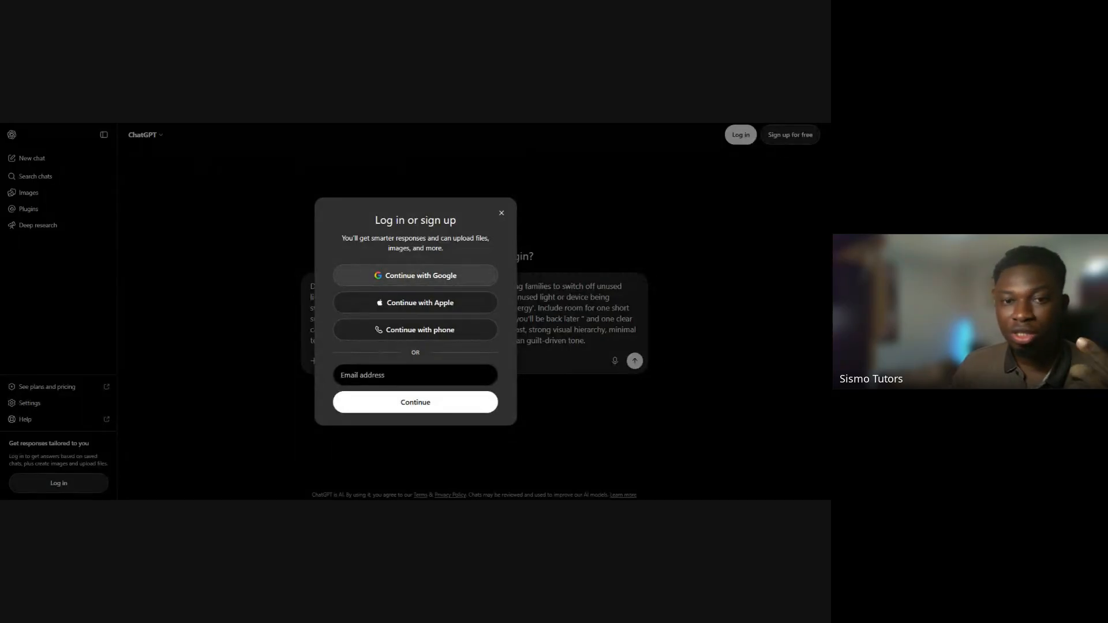
left_click(420, 276)
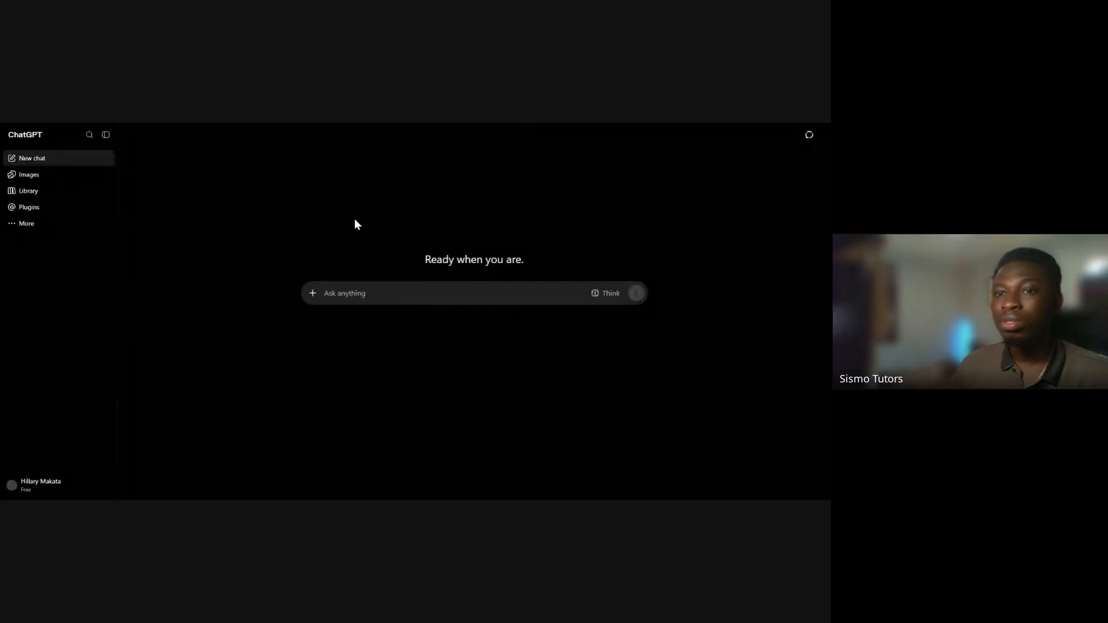
Paste the poster prompt into the new account's empty chat and send it with the Create image tool attached
key("ctrl+v")
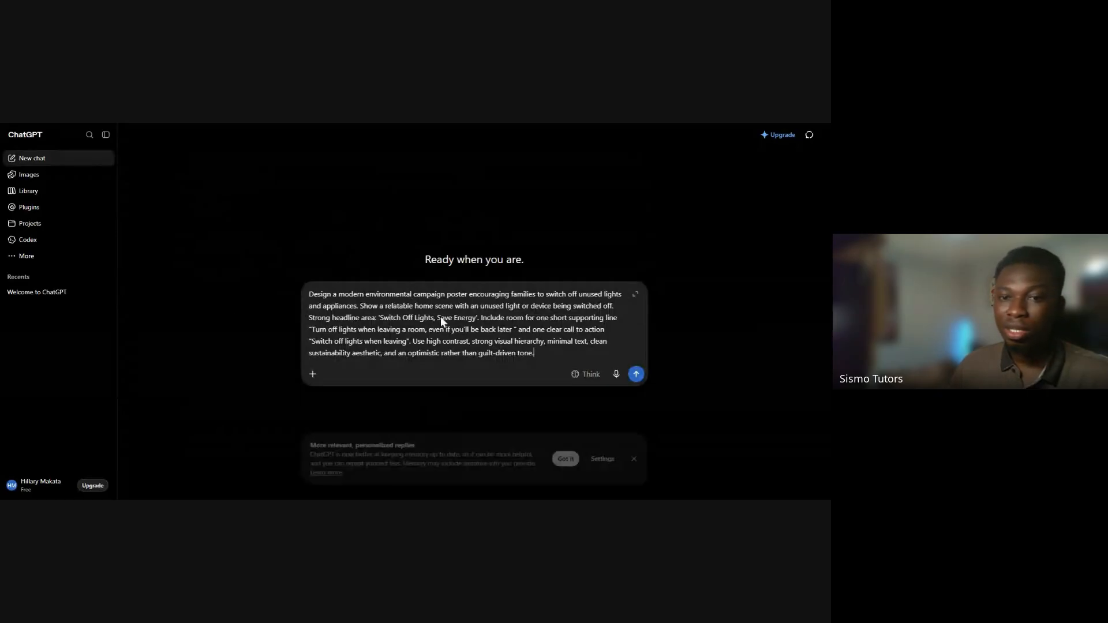
left_click(634, 459)
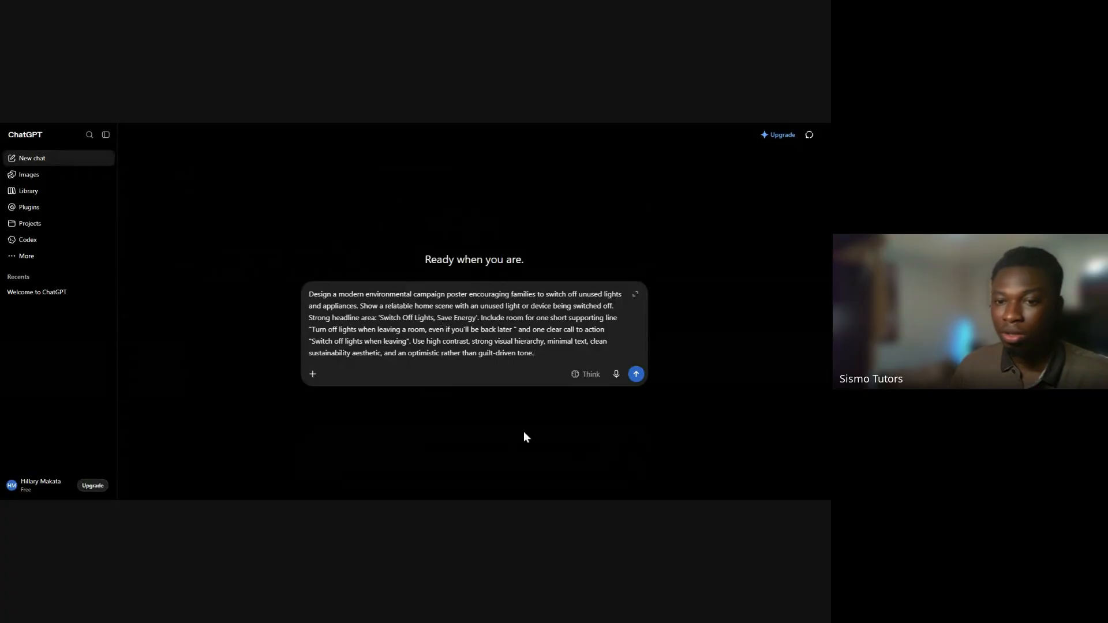
left_click(311, 377)
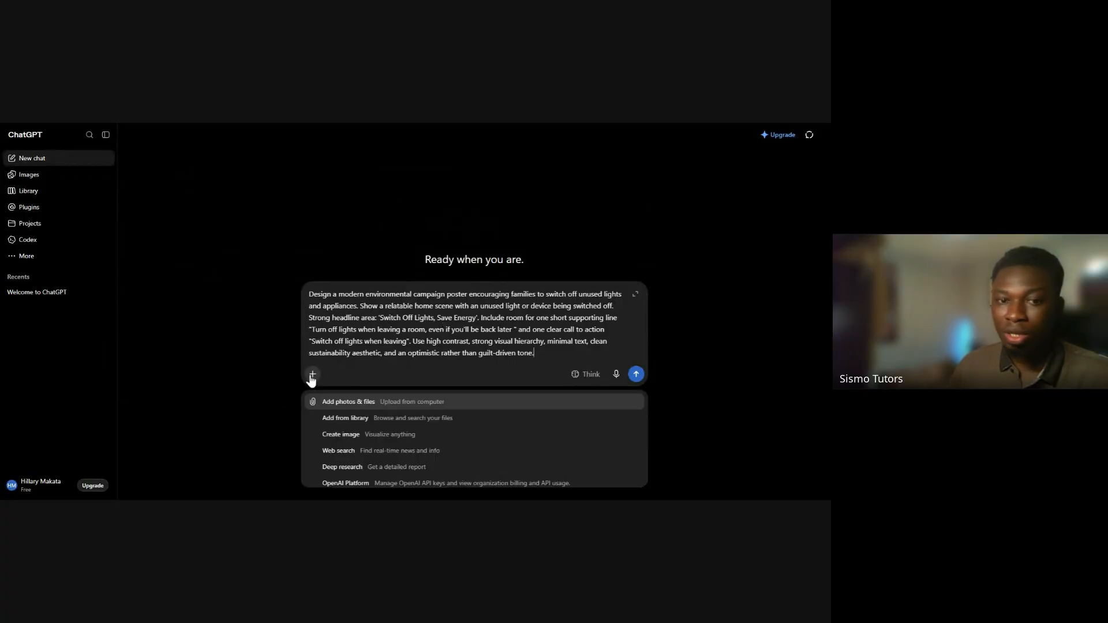
left_click(364, 442)
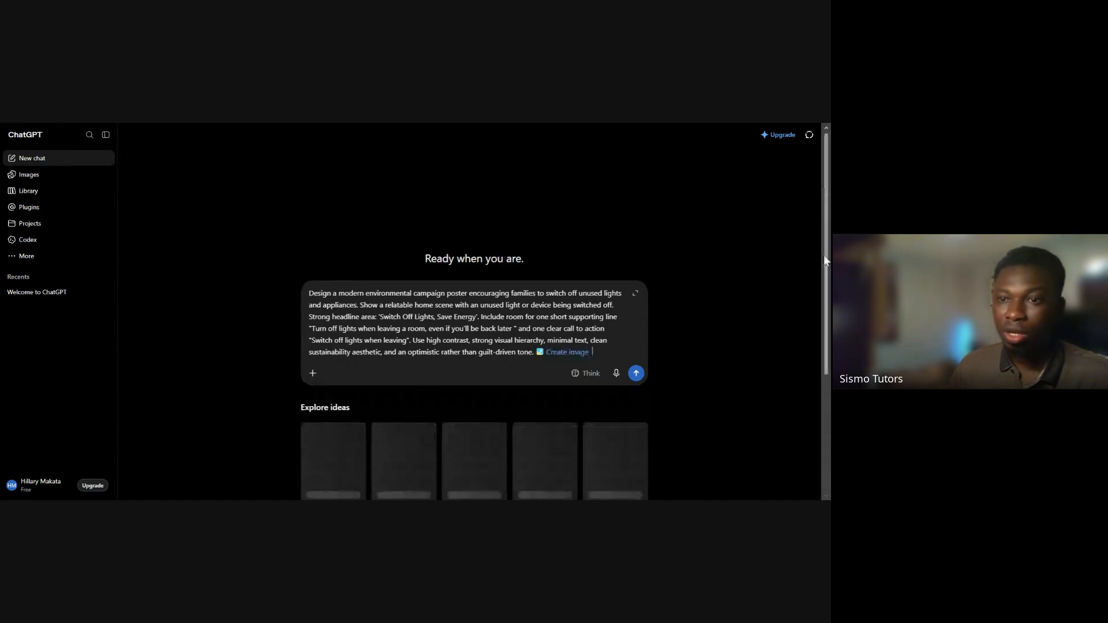
scroll(819, 291, "down", 1)
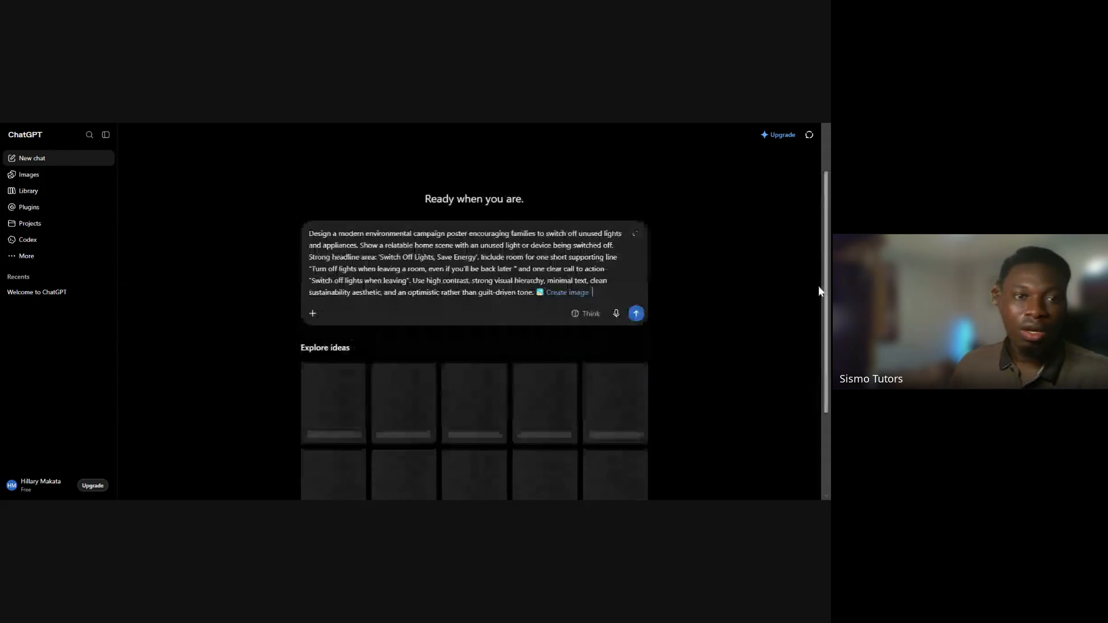
scroll(471, 253, "up", 1)
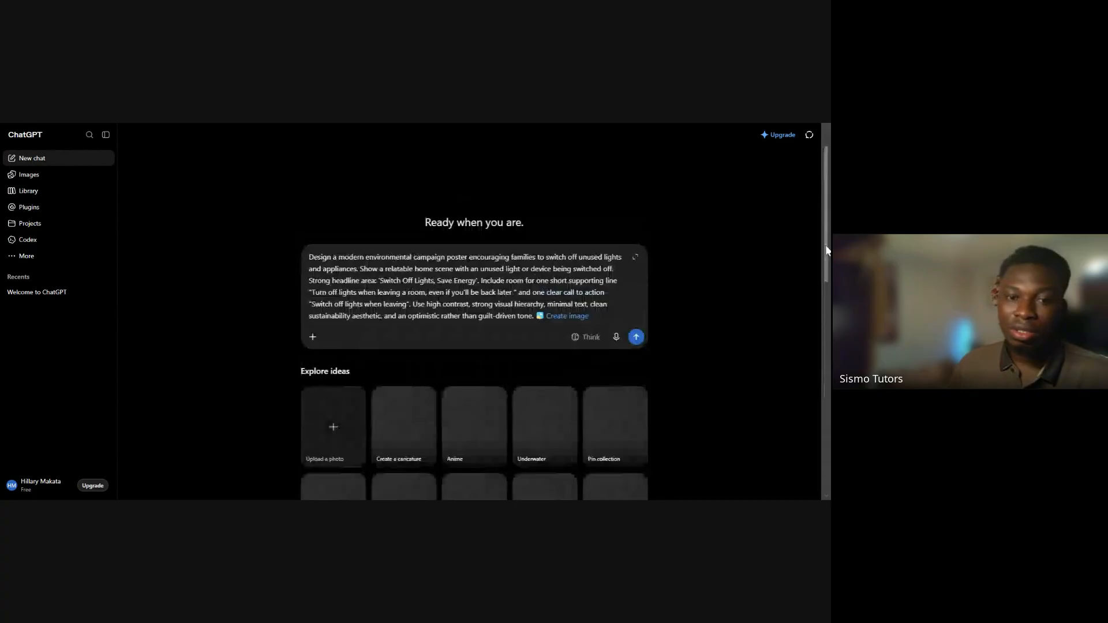
scroll(541, 386, "down", 1)
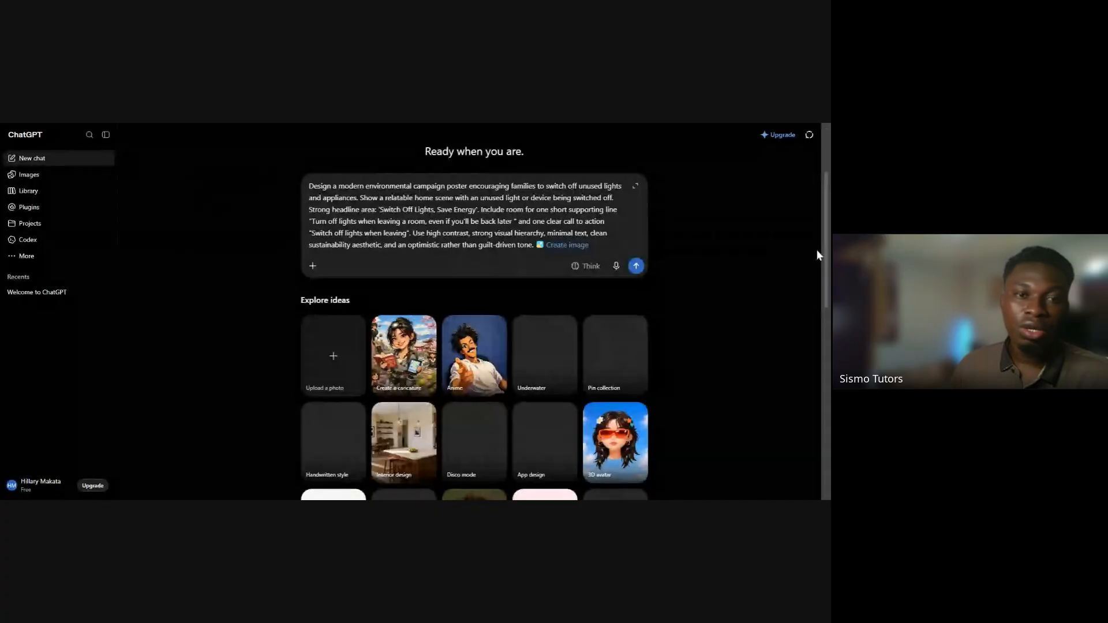
scroll(819, 257, "down", 1)
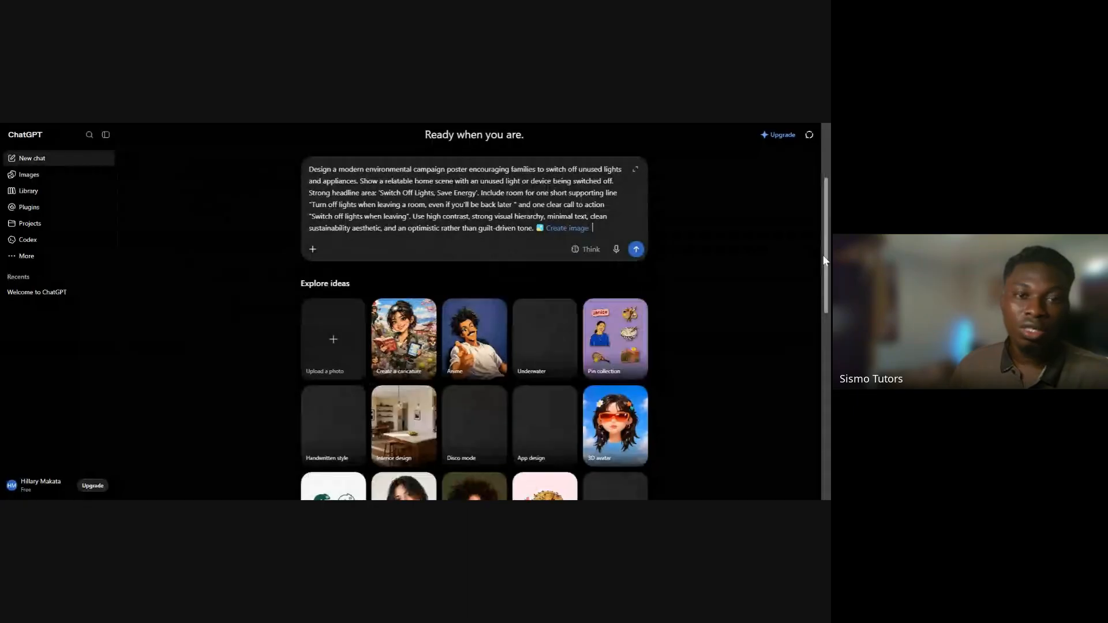
scroll(347, 336, "down", 4)
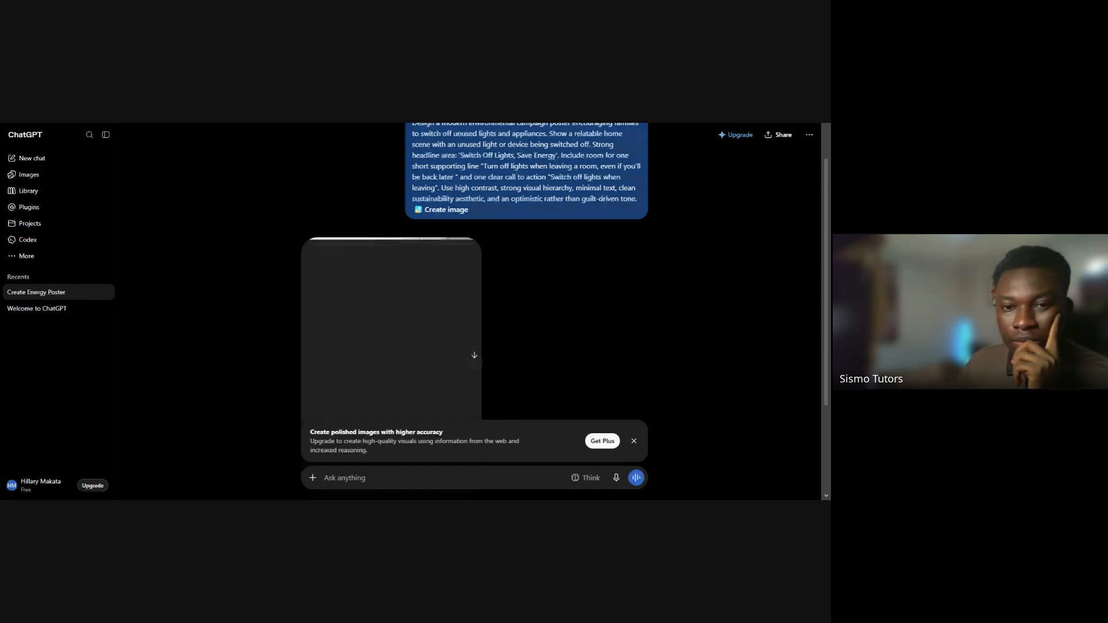
Dismiss the Plus upgrade offer and open the generated poster in the enlarged image view to inspect its headline
left_click(634, 442)
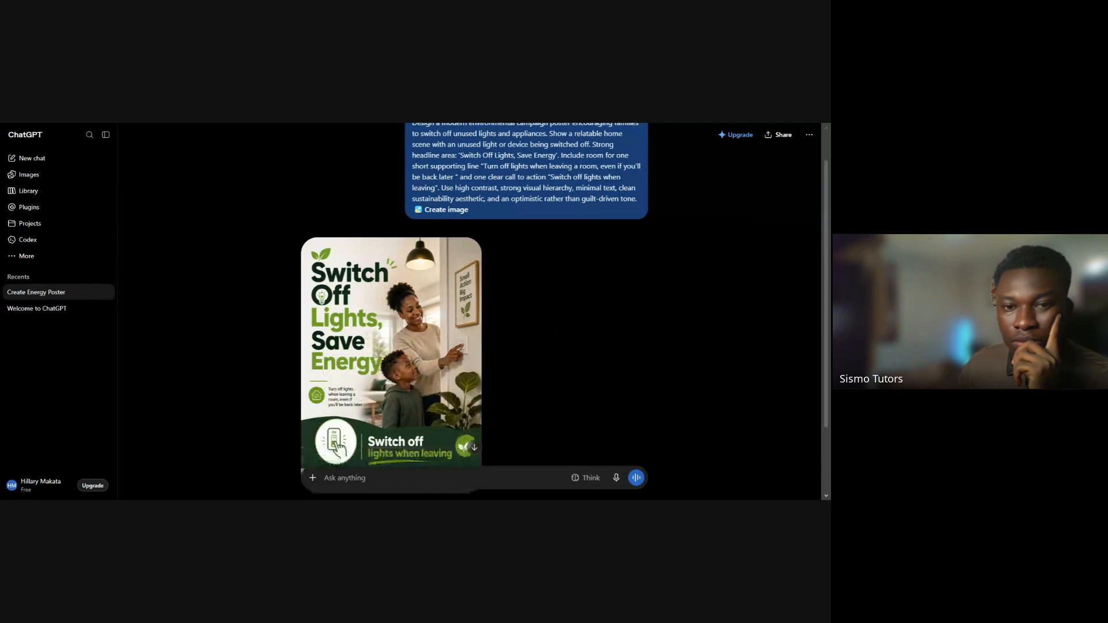
scroll(510, 312, "down", 1)
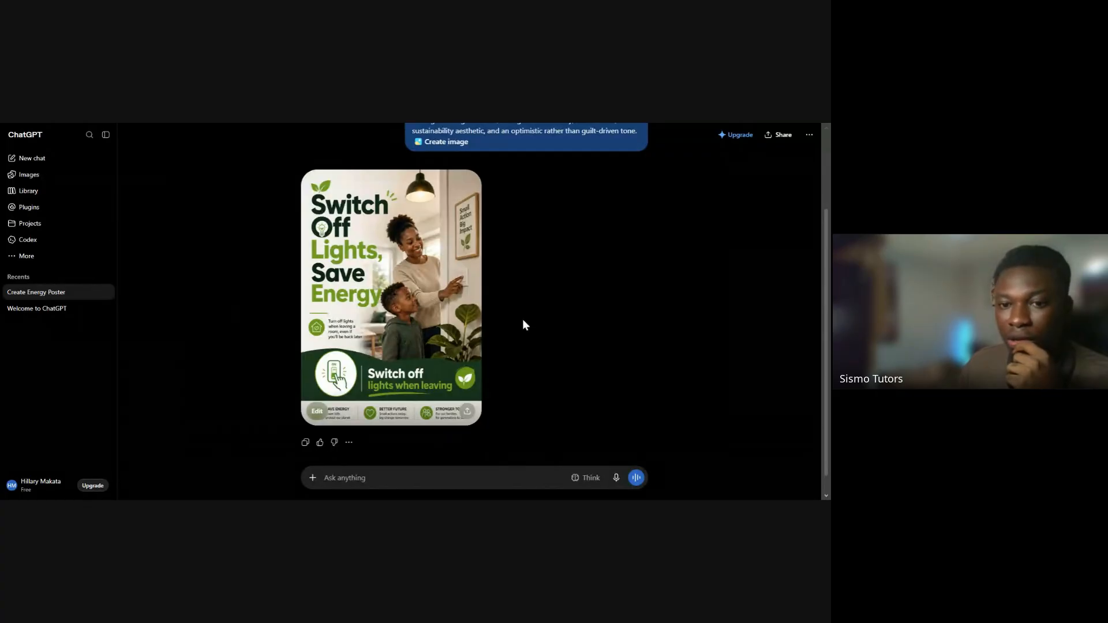
left_click(373, 329)
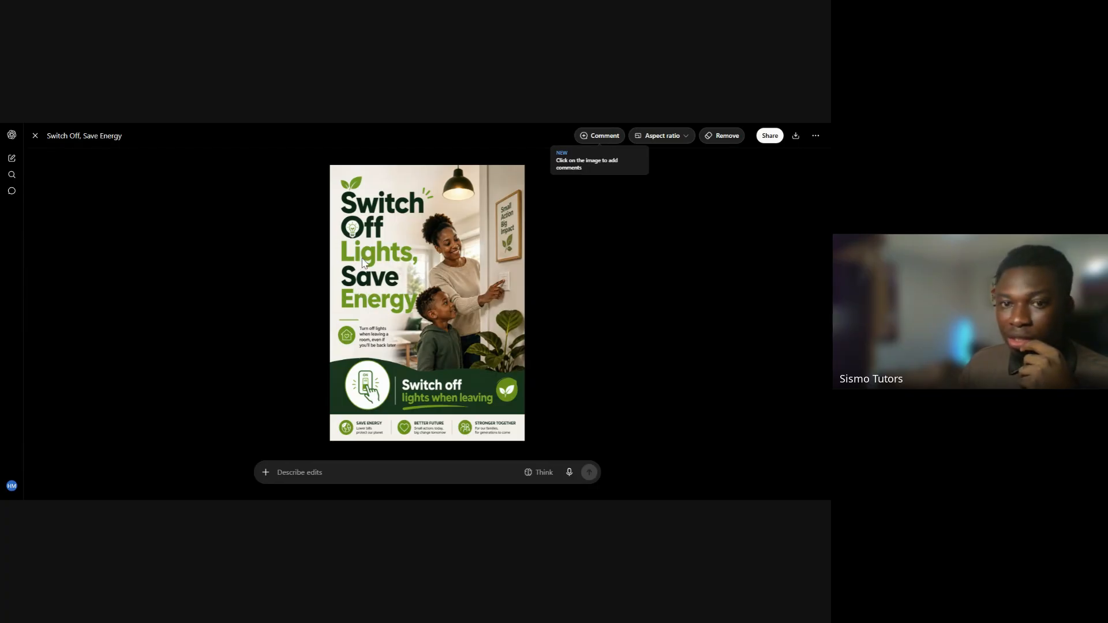
left_click_drag(347, 298, 416, 305)
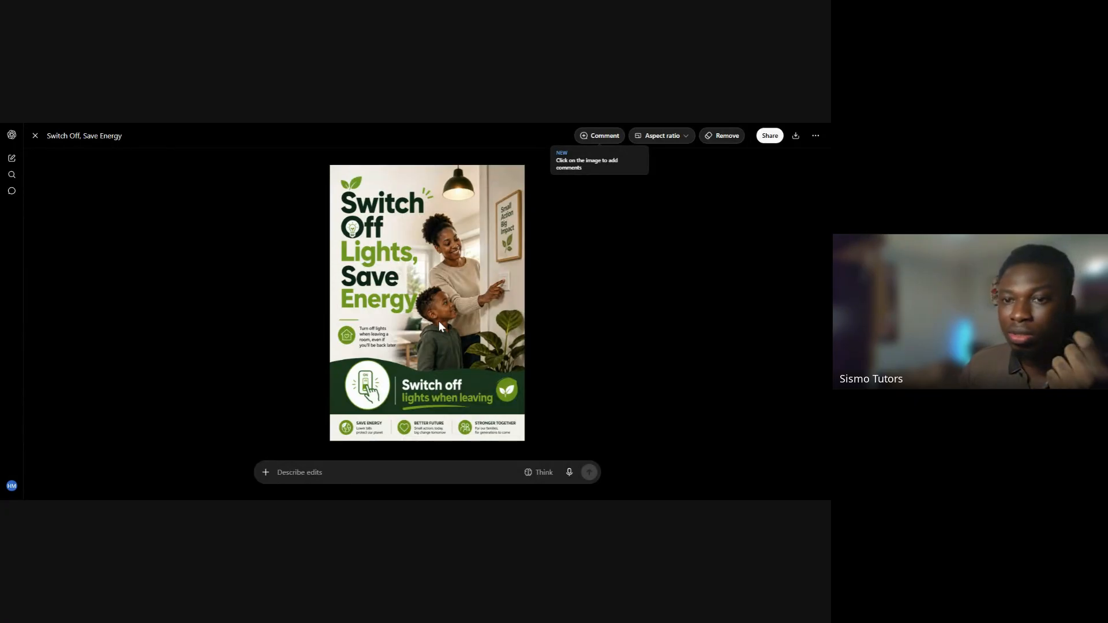
Start an edit description for the opened poster
left_click(420, 467)
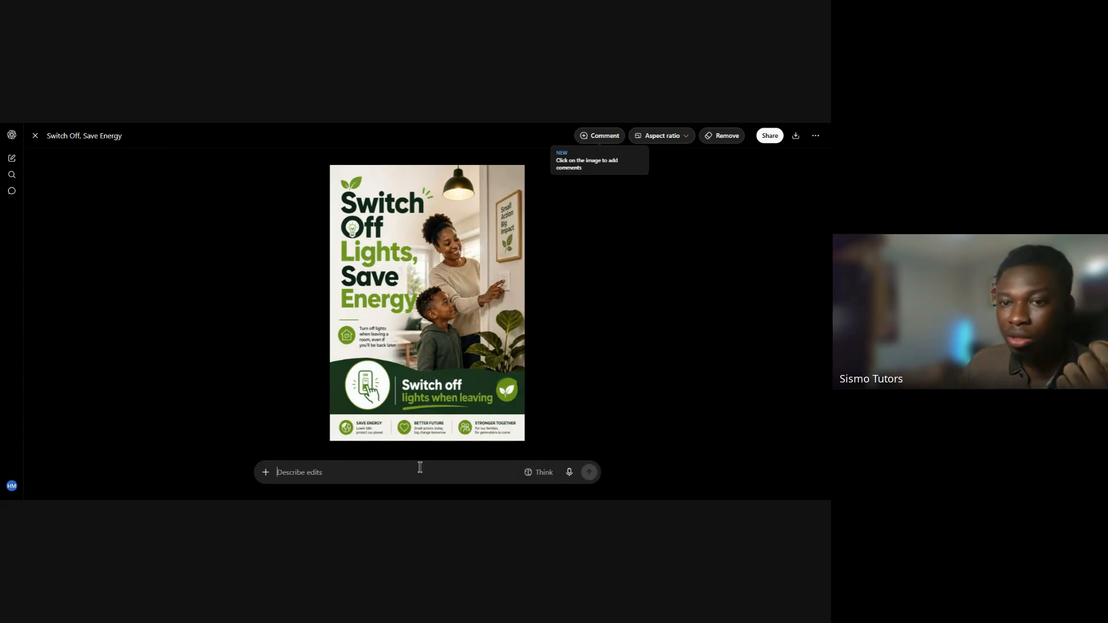
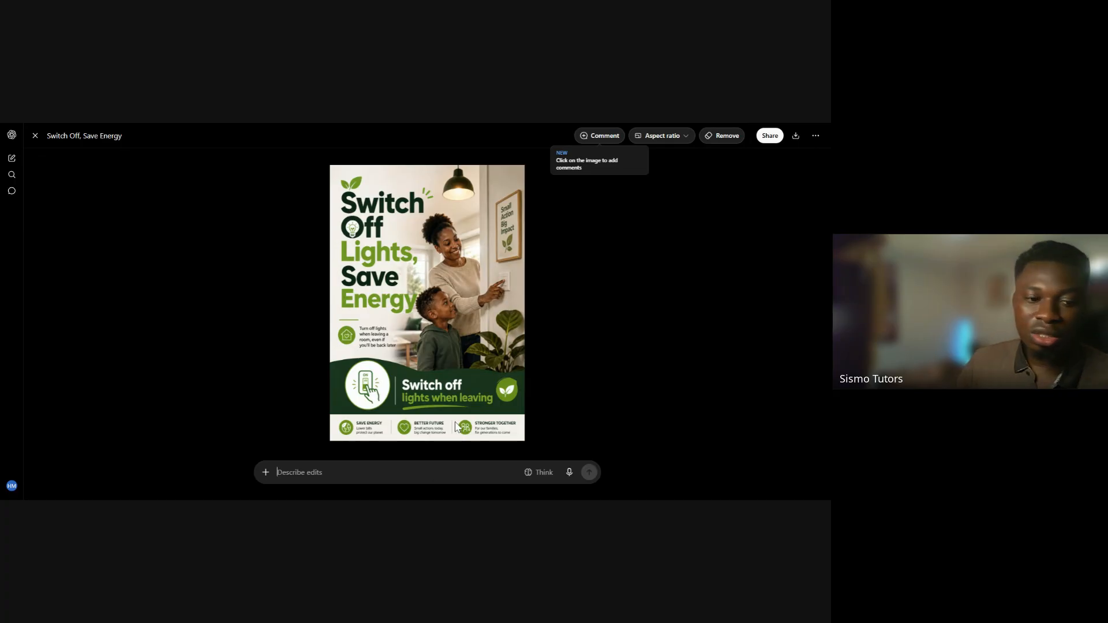
Begin the poster's edit description with the text: Change headline from "switch off lights, save energy"
type("Change ")
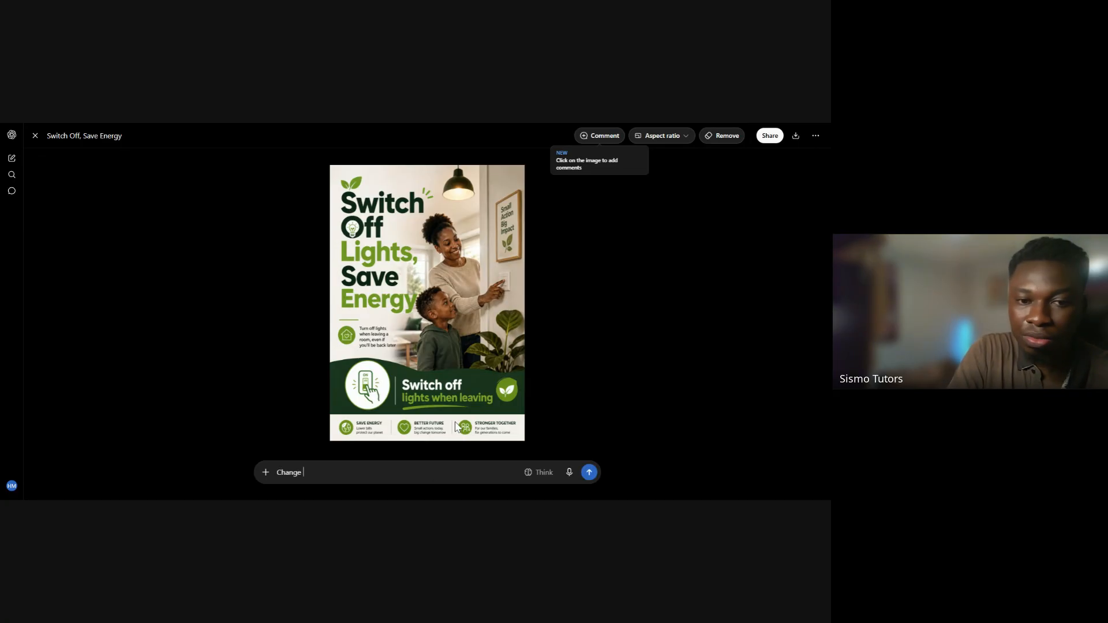
type("heading")
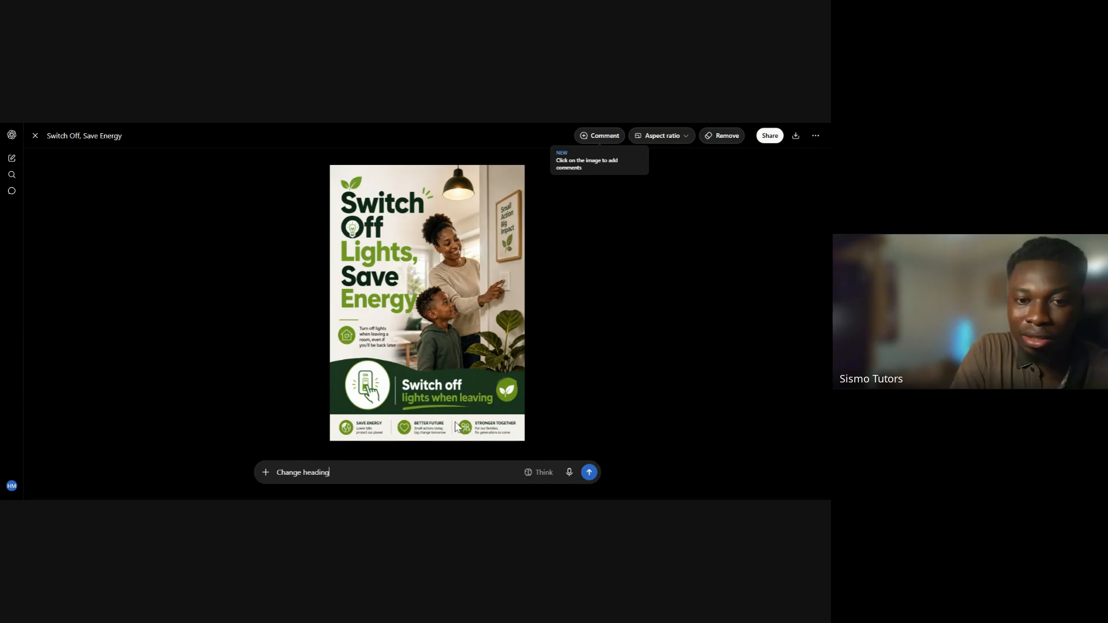
key("BackSpace")
key("BackSpace")
key("BackSpace")
type("line from")
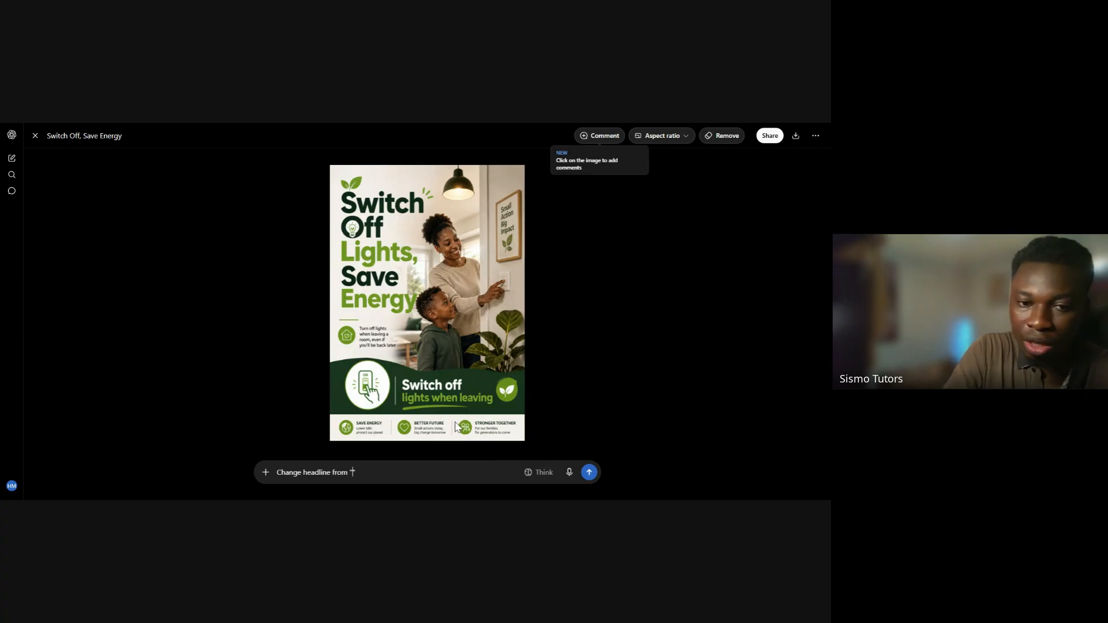
type(" \"swi")
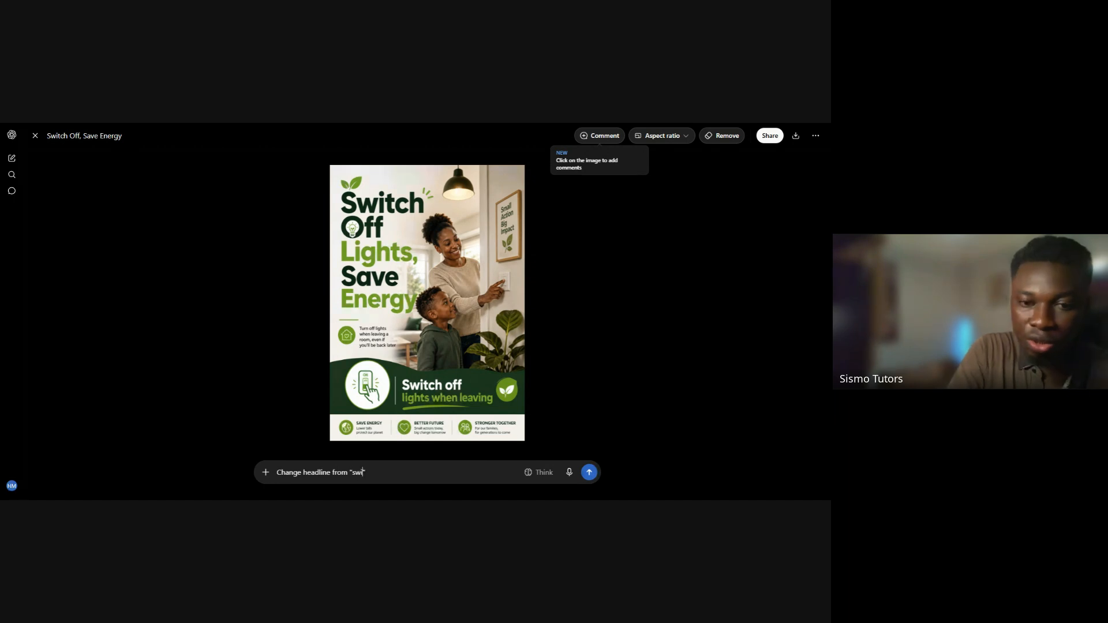
type("tch off ")
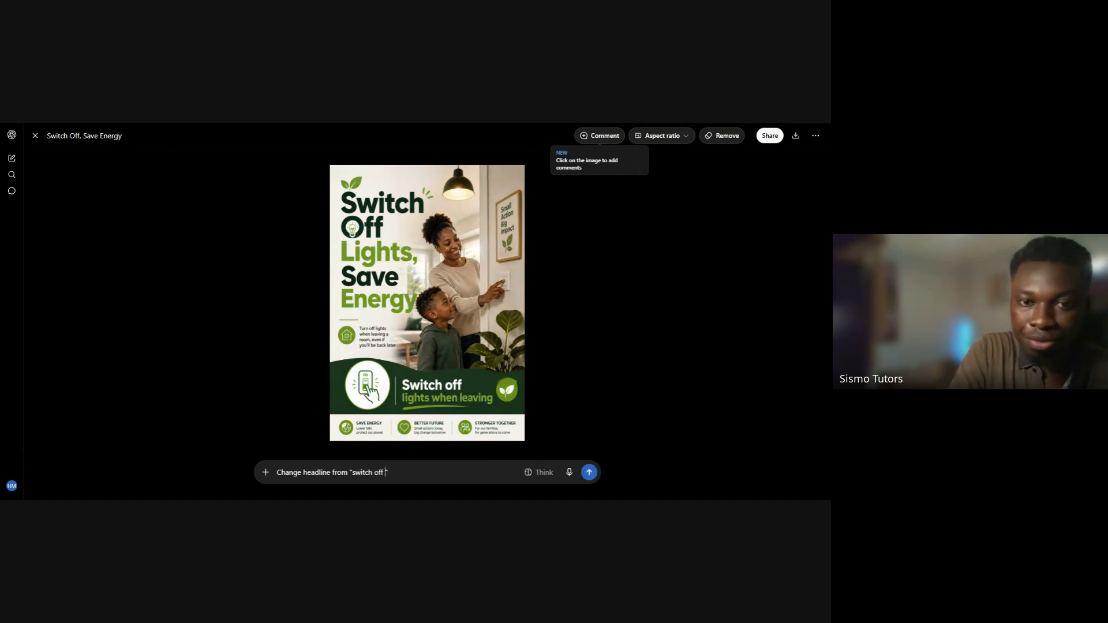
type("lights, ")
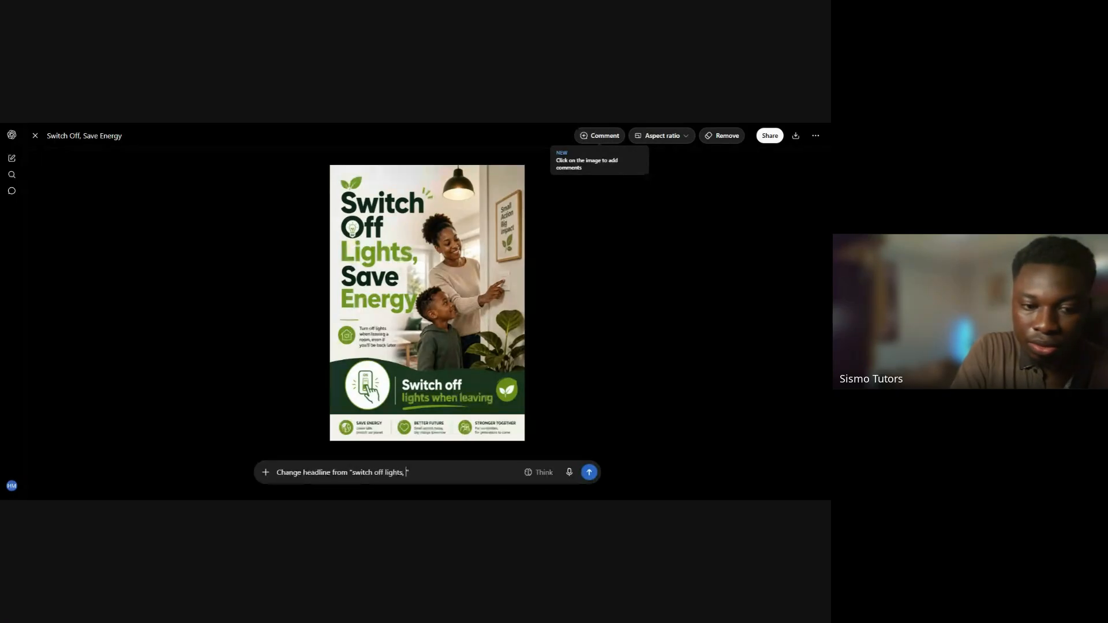
type("save e")
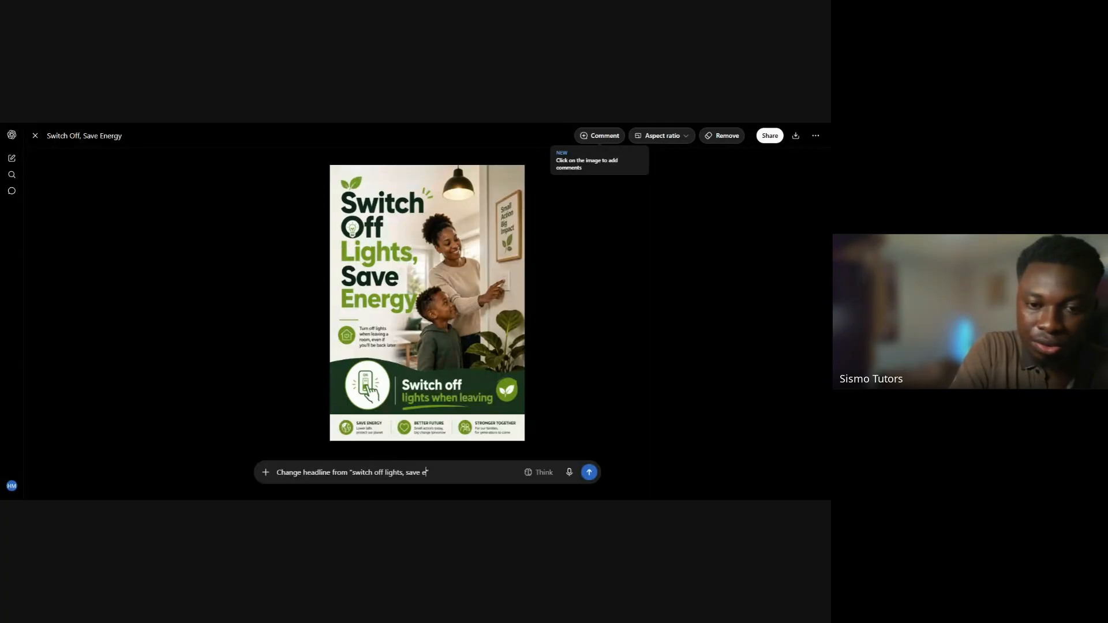
type("nergy")
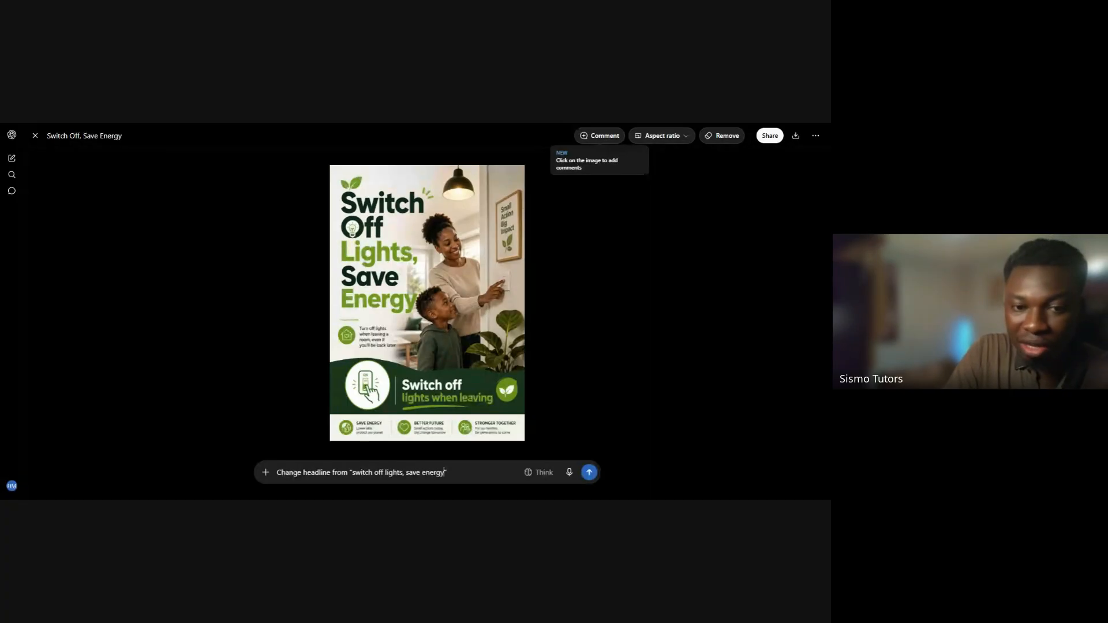
type("\"")
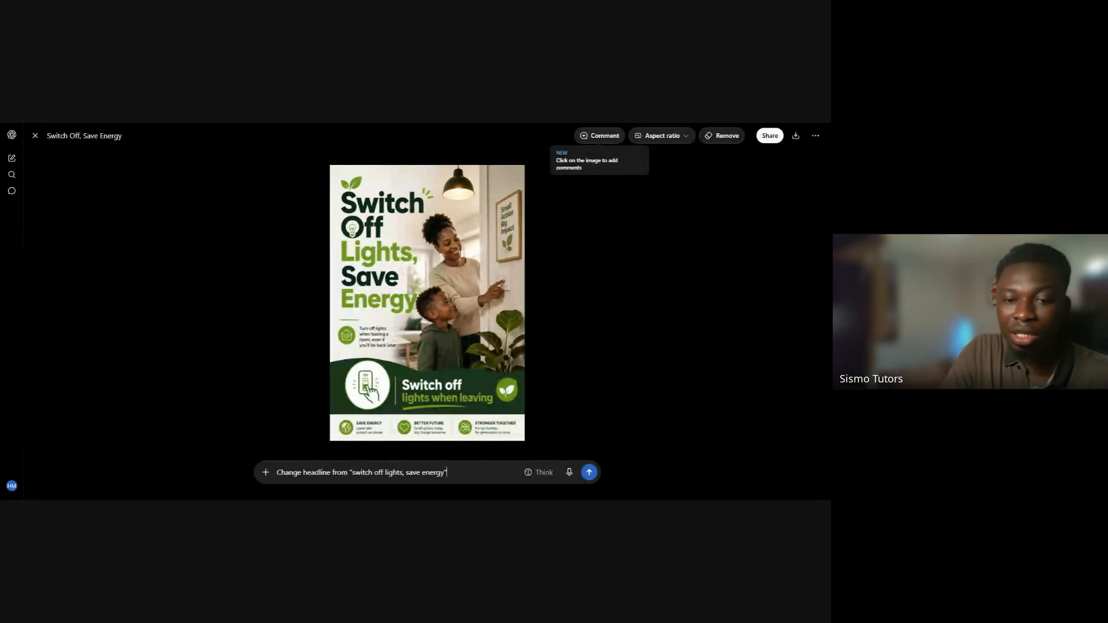
type(" to \"")
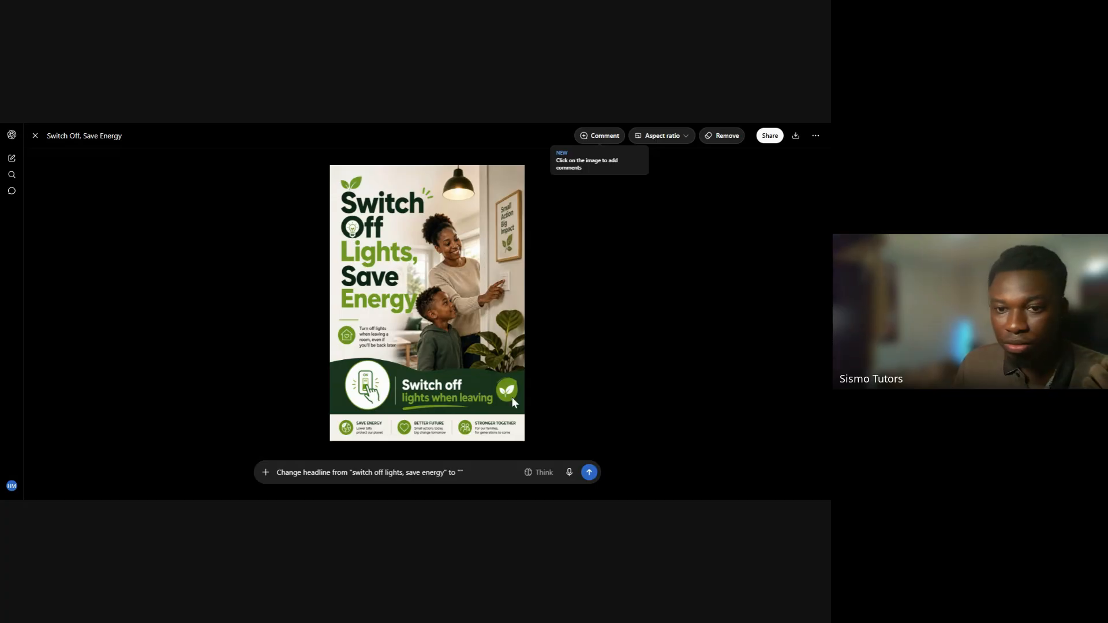
Complete the edit description with the new headline "Save energy, turn things off" and send the request
type("\"")
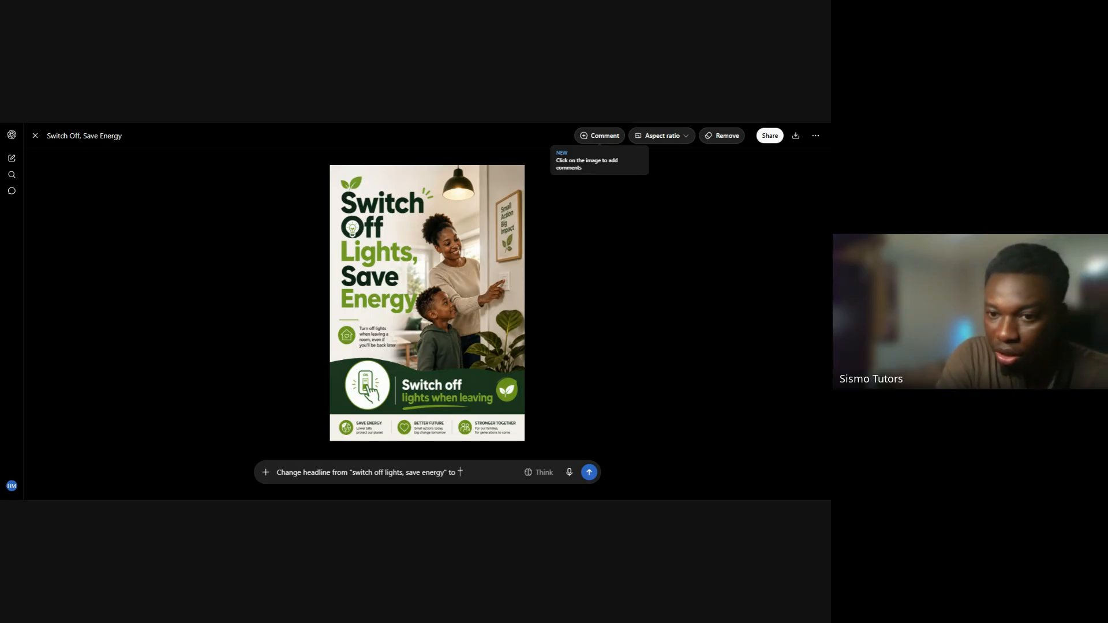
left_click(460, 472)
type("sA")
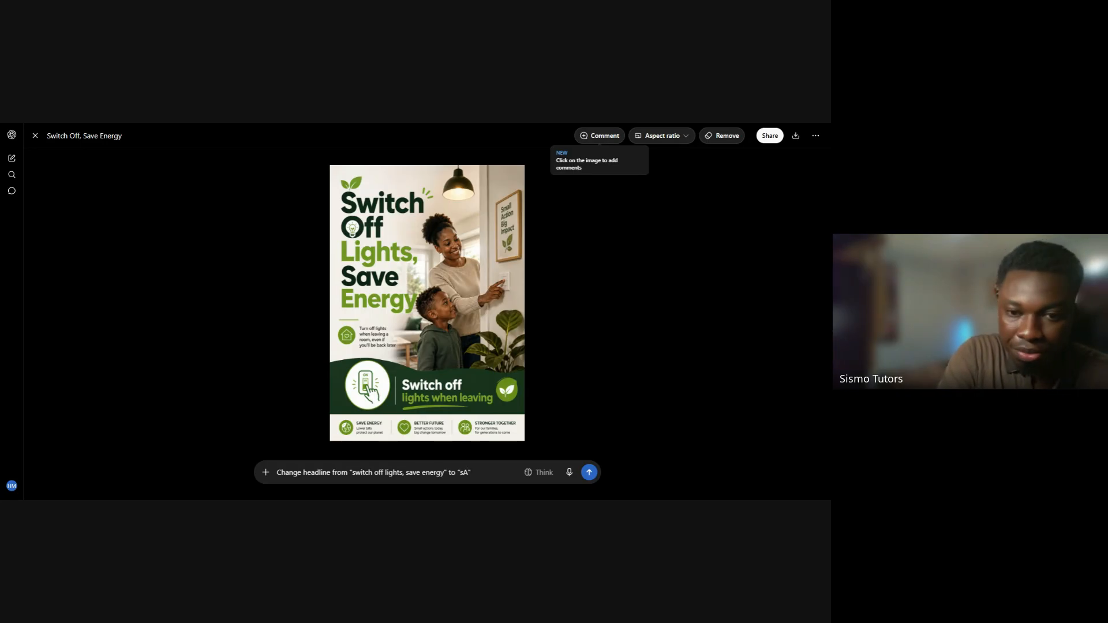
key("BackSpace")
key("BackSpace")
type("s")
type("Saev")
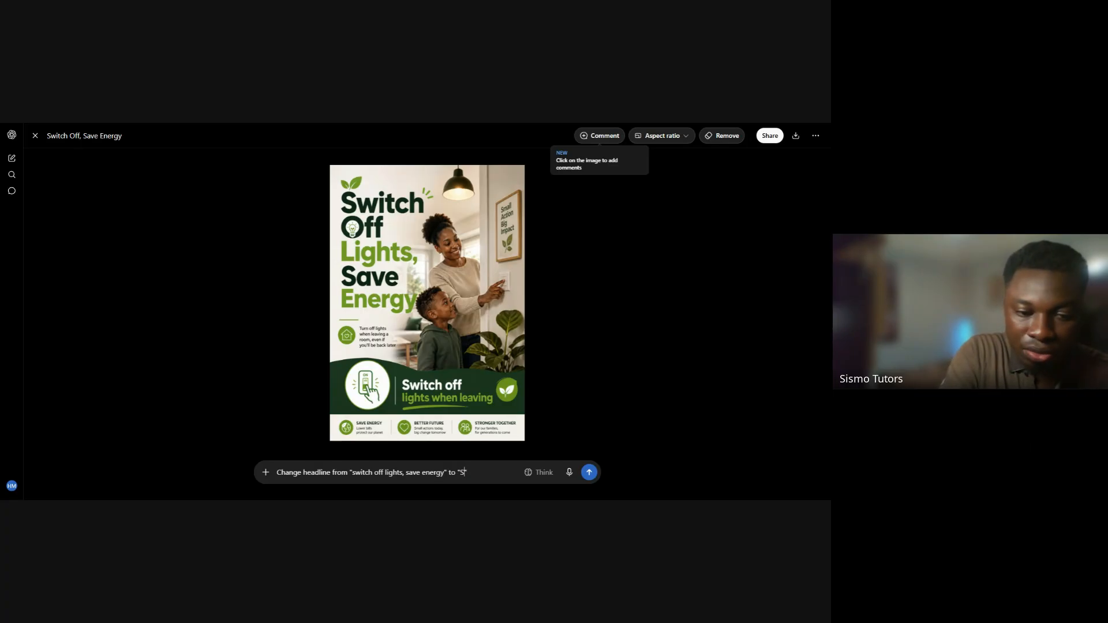
key("BackSpace")
key("BackSpace")
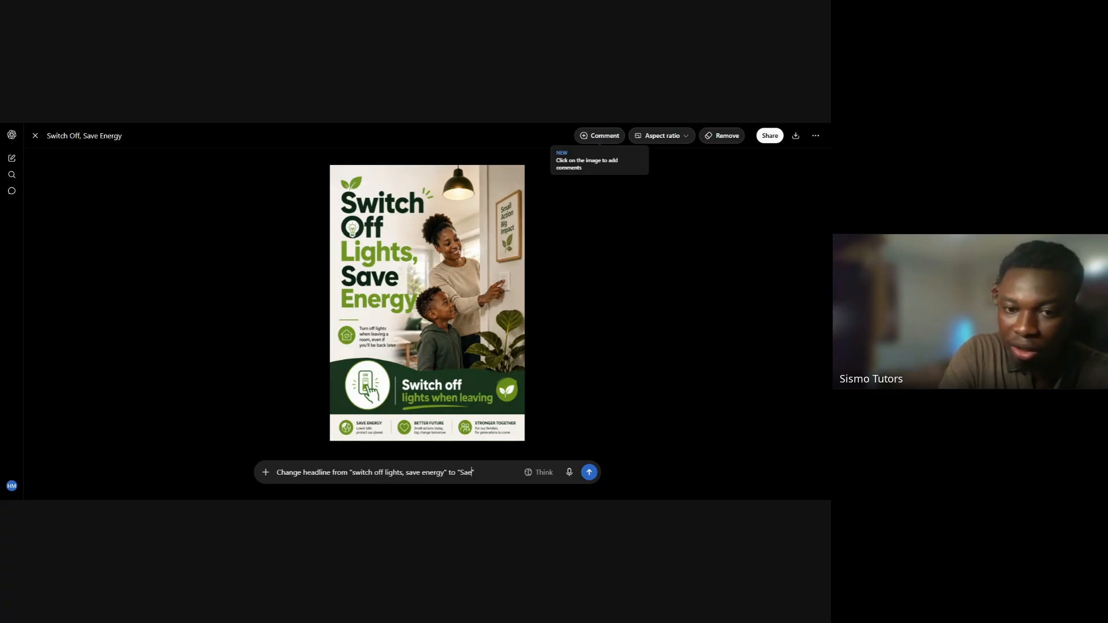
type("ve")
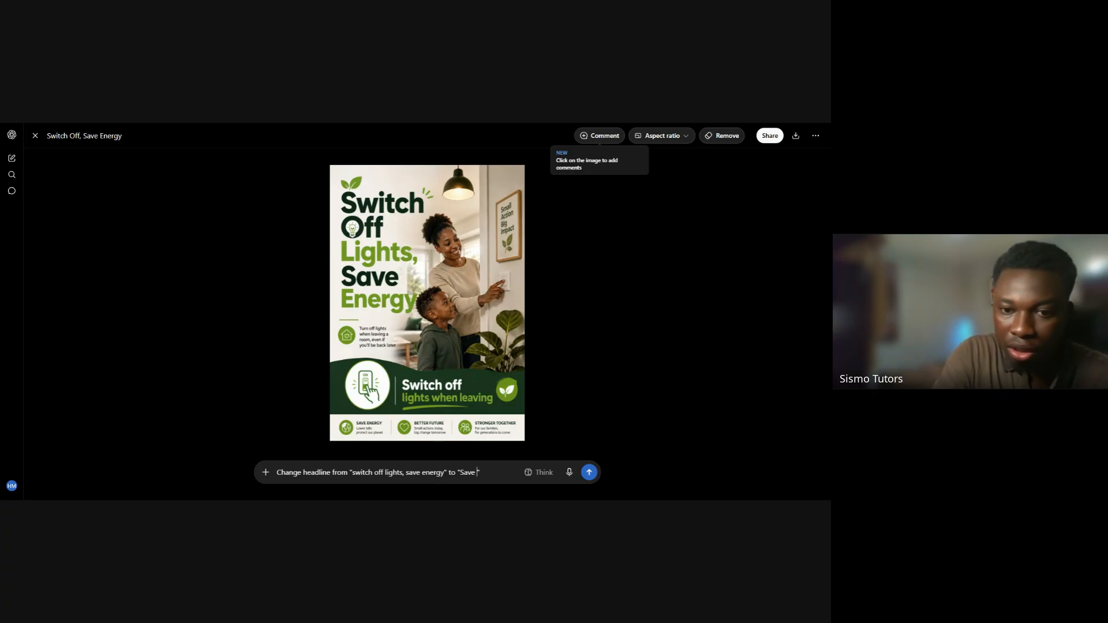
type(" energy")
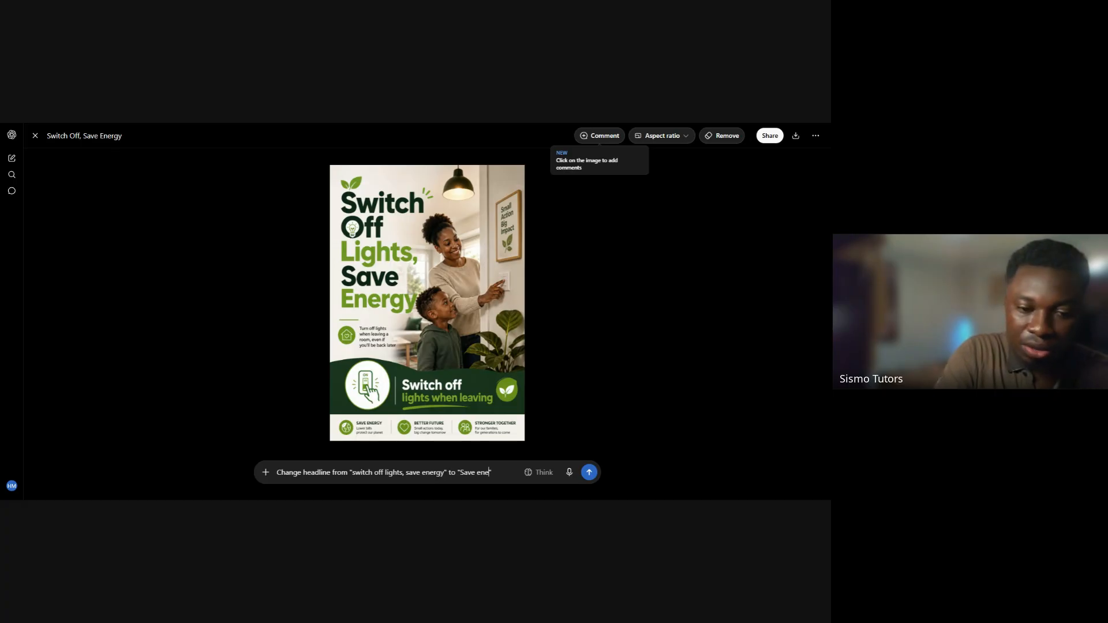
type(", turn t")
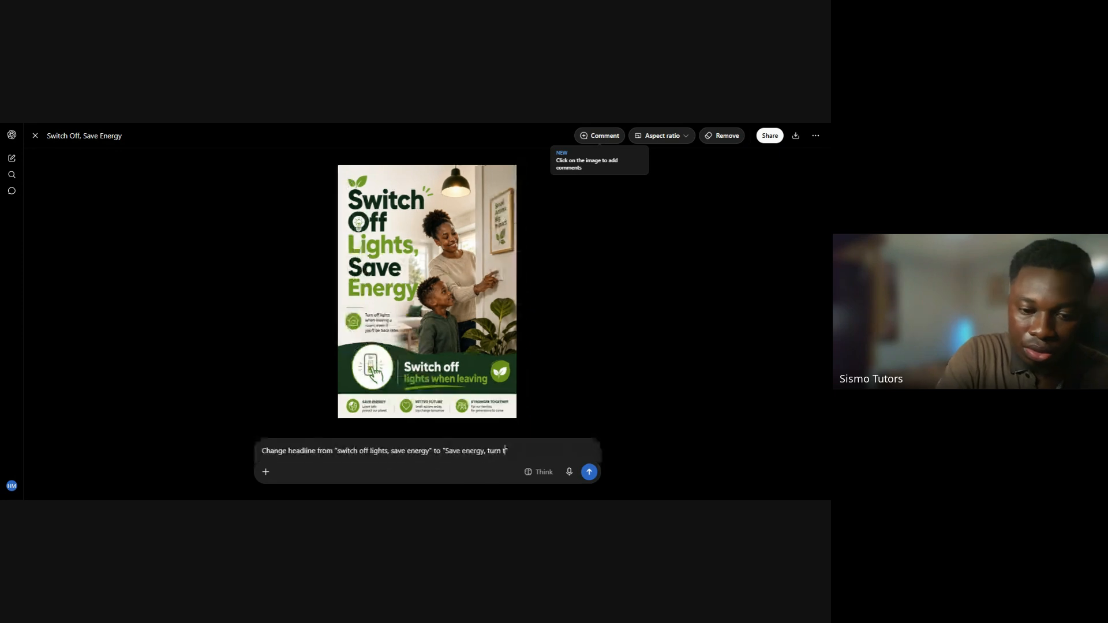
type("hings off")
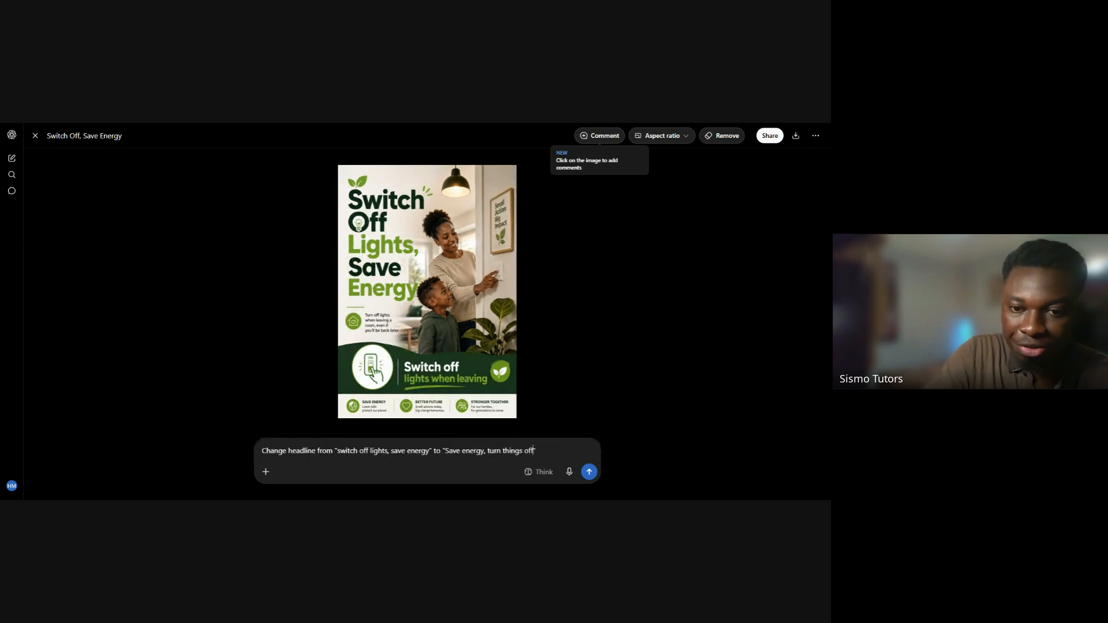
type("\"")
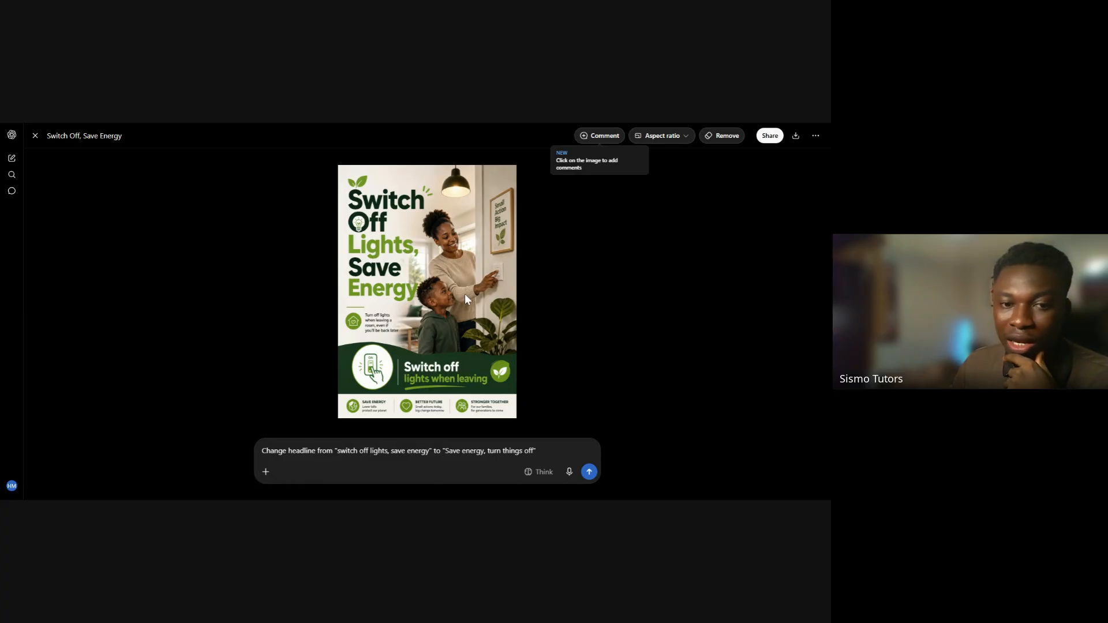
left_click(272, 452)
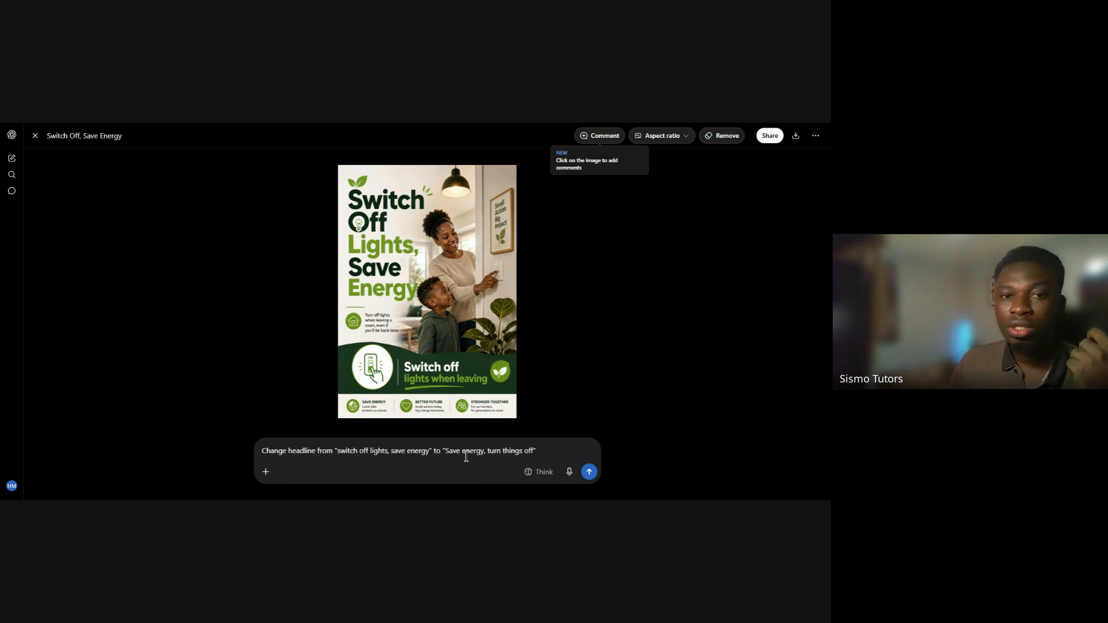
left_click(589, 473)
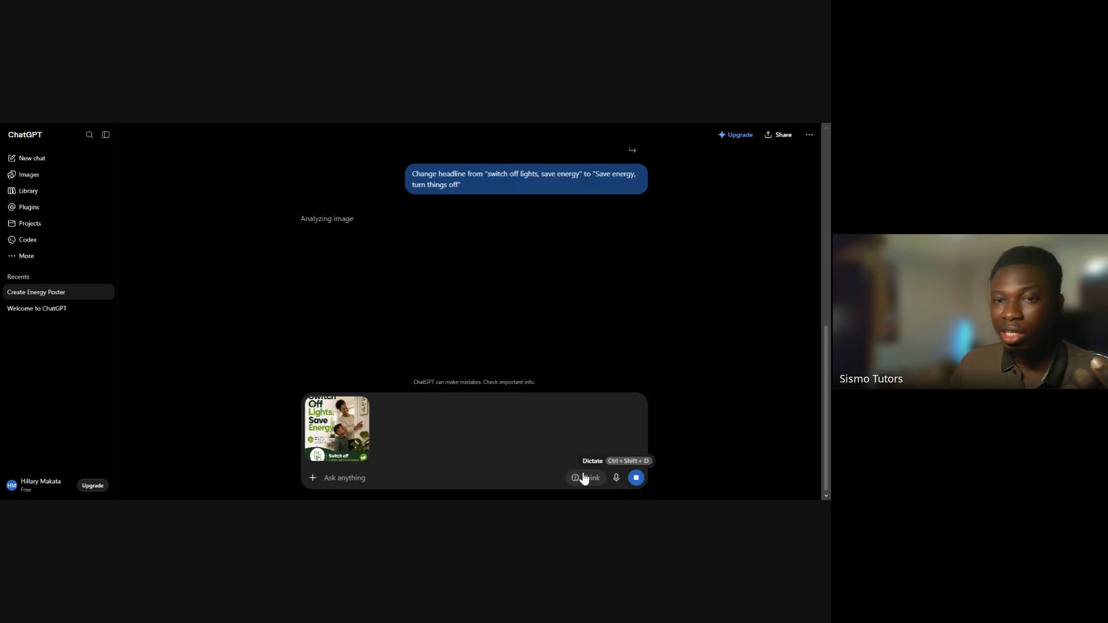
Review the original poster and its full design prompt in the conversation while the edited image generates
scroll(421, 241, "up", 2)
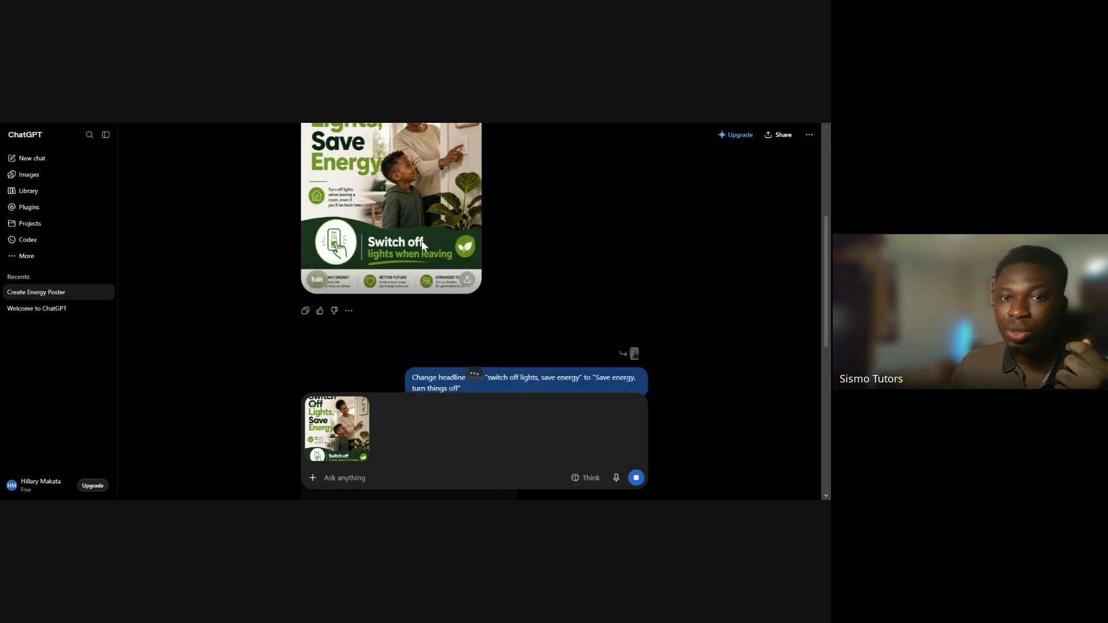
scroll(421, 240, "up", 1)
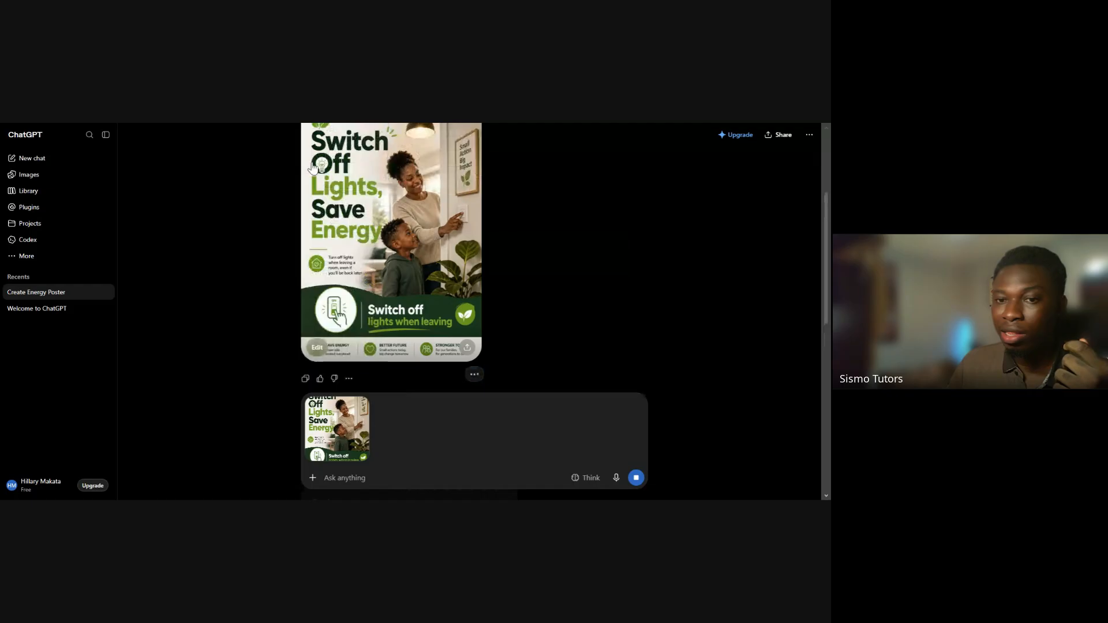
scroll(491, 242, "down", 3)
scroll(490, 247, "down", 3)
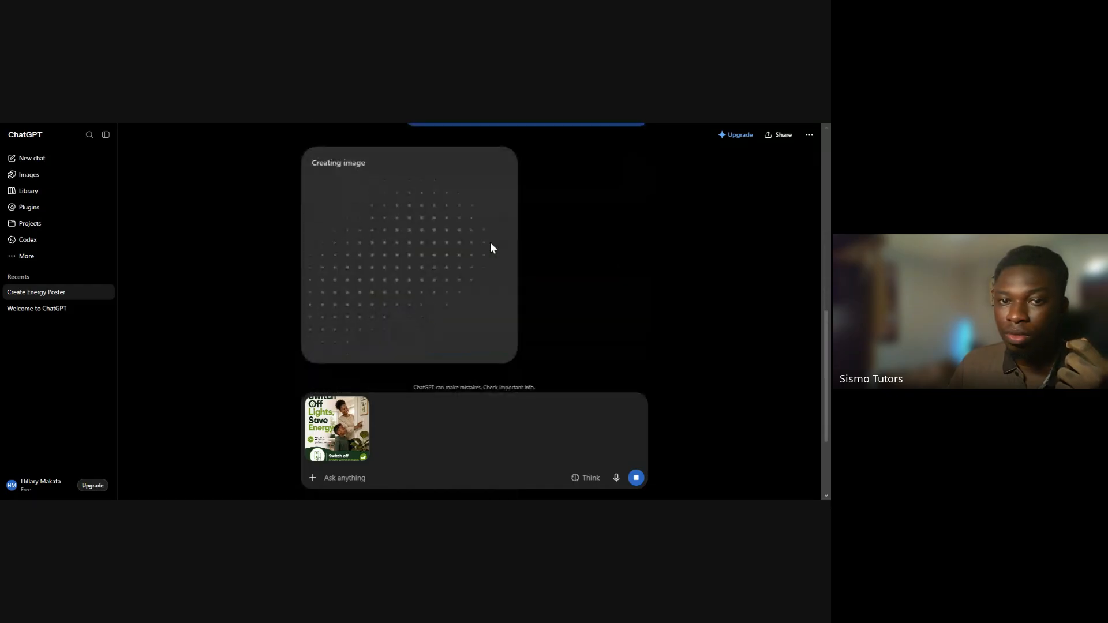
scroll(487, 251, "up", 4)
scroll(486, 250, "up", 1)
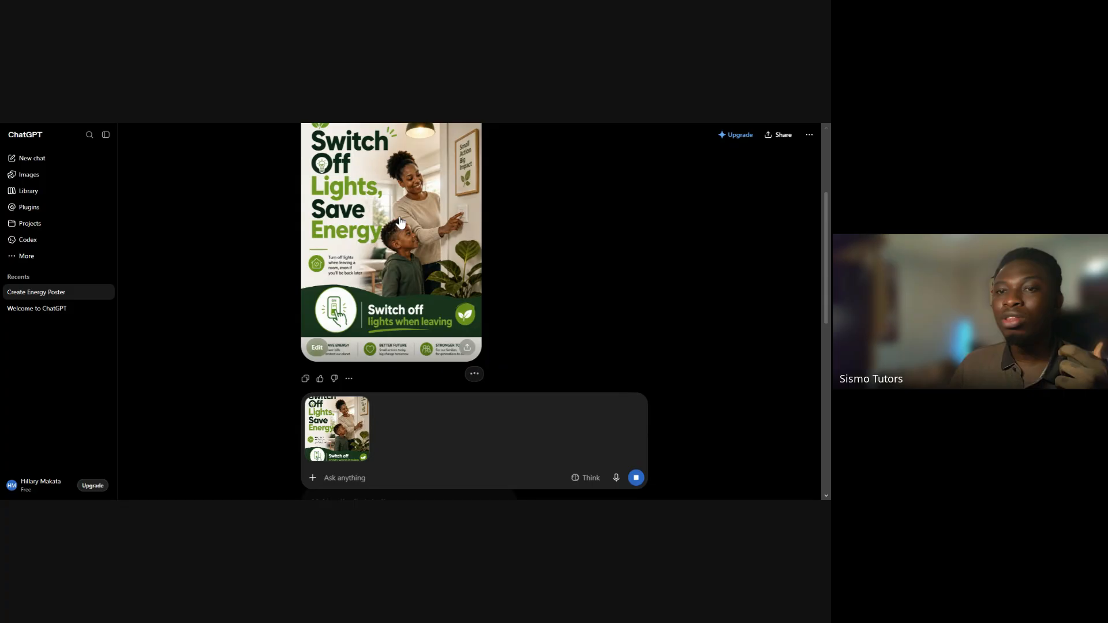
scroll(364, 222, "up", 2)
scroll(339, 176, "down", 2)
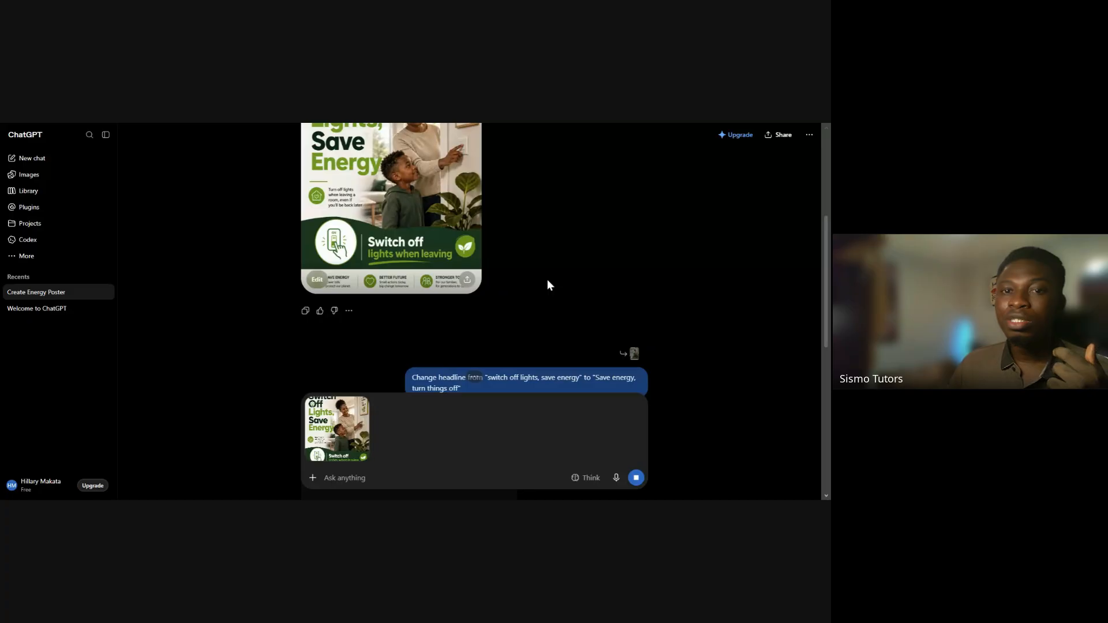
scroll(547, 280, "up", 2)
triple_click(480, 178)
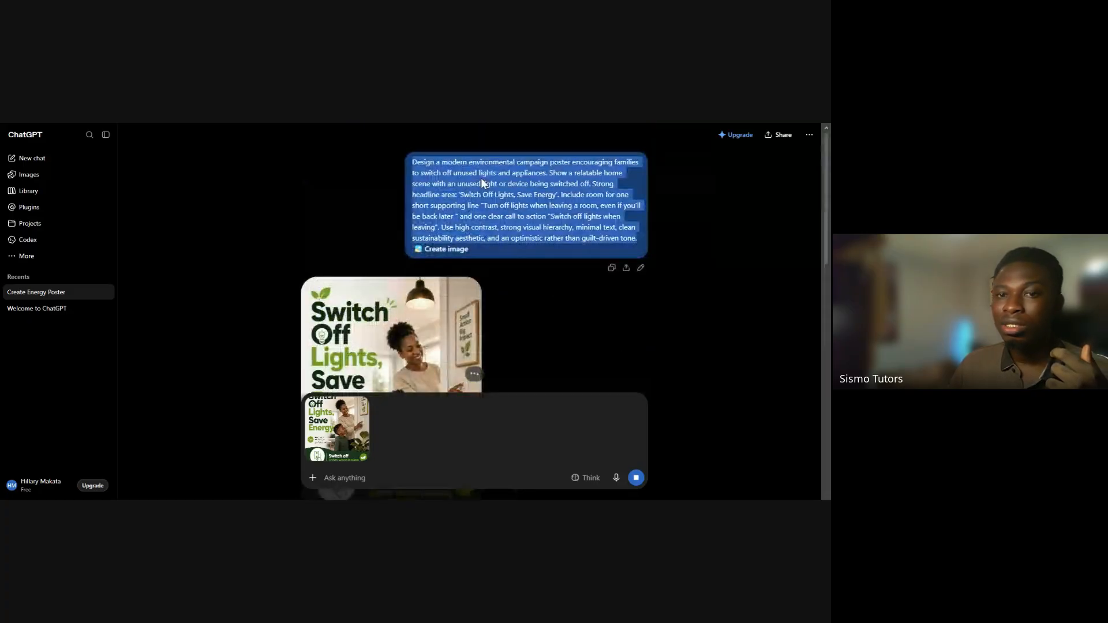
left_click(521, 312)
scroll(471, 268, "down", 2)
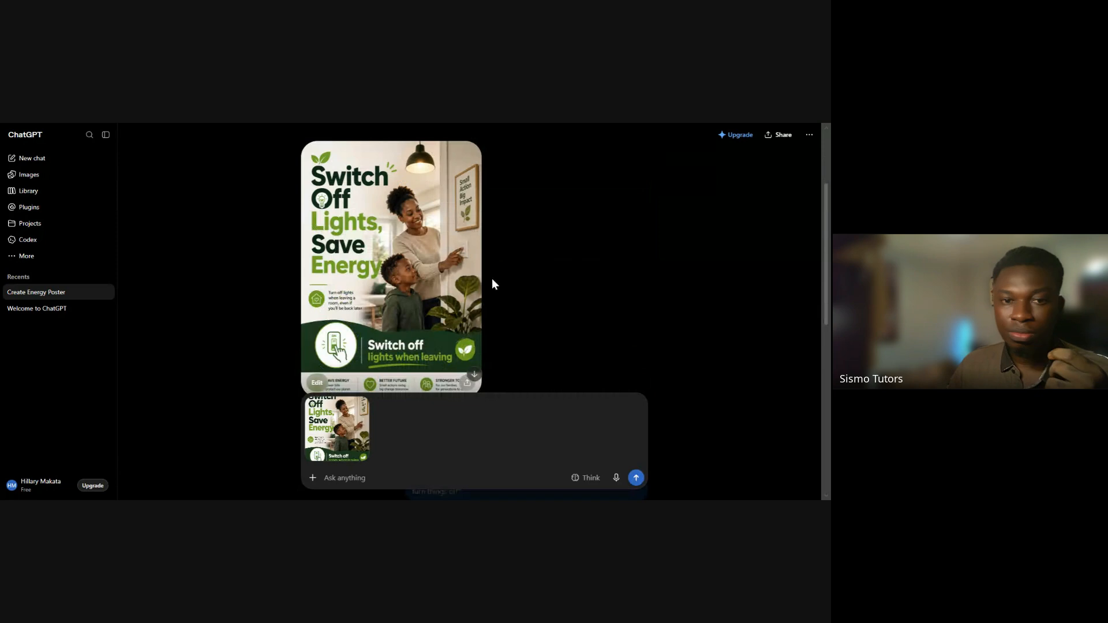
Compare the edited poster's headline and layout with the original poster and the headline-change request
scroll(492, 278, "down", 8)
scroll(492, 278, "down", 4)
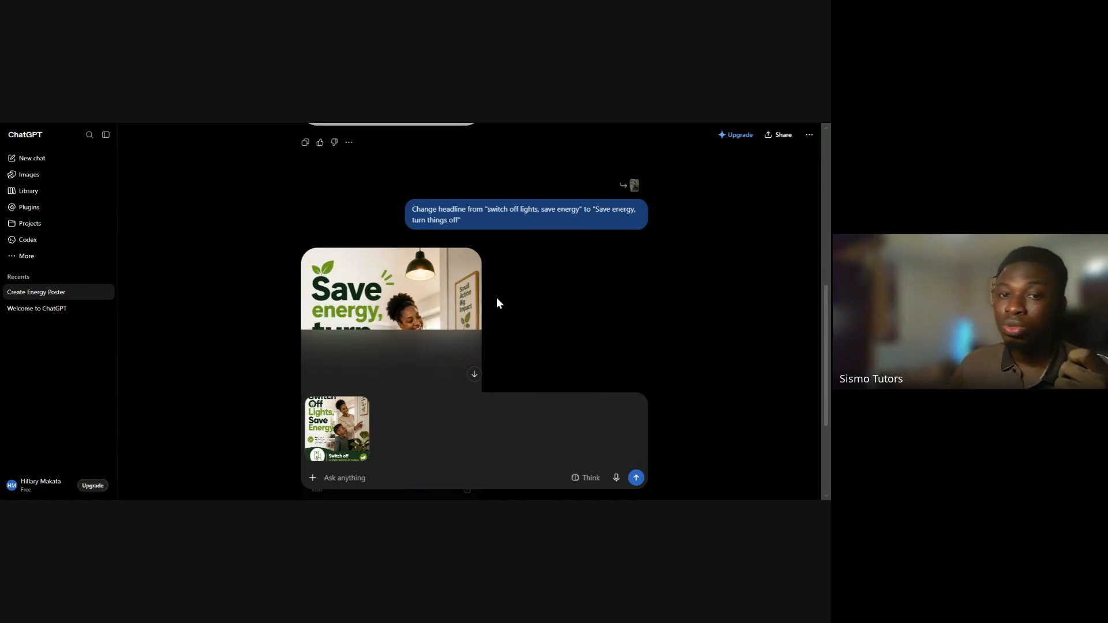
scroll(496, 292, "up", 3)
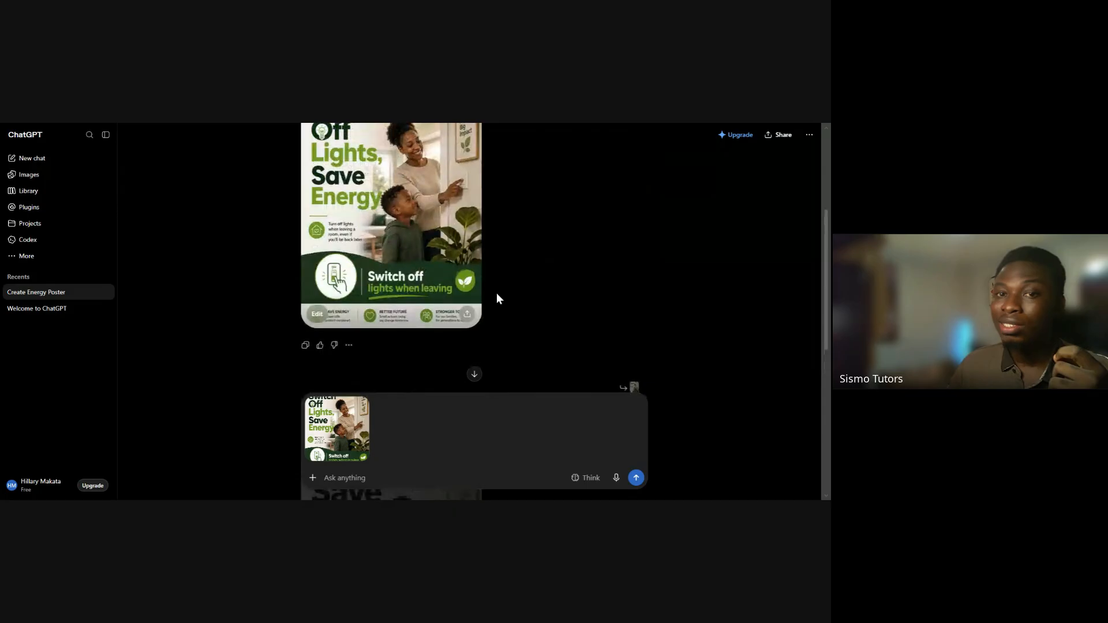
scroll(497, 294, "down", 1)
scroll(496, 294, "down", 1)
triple_click(427, 285)
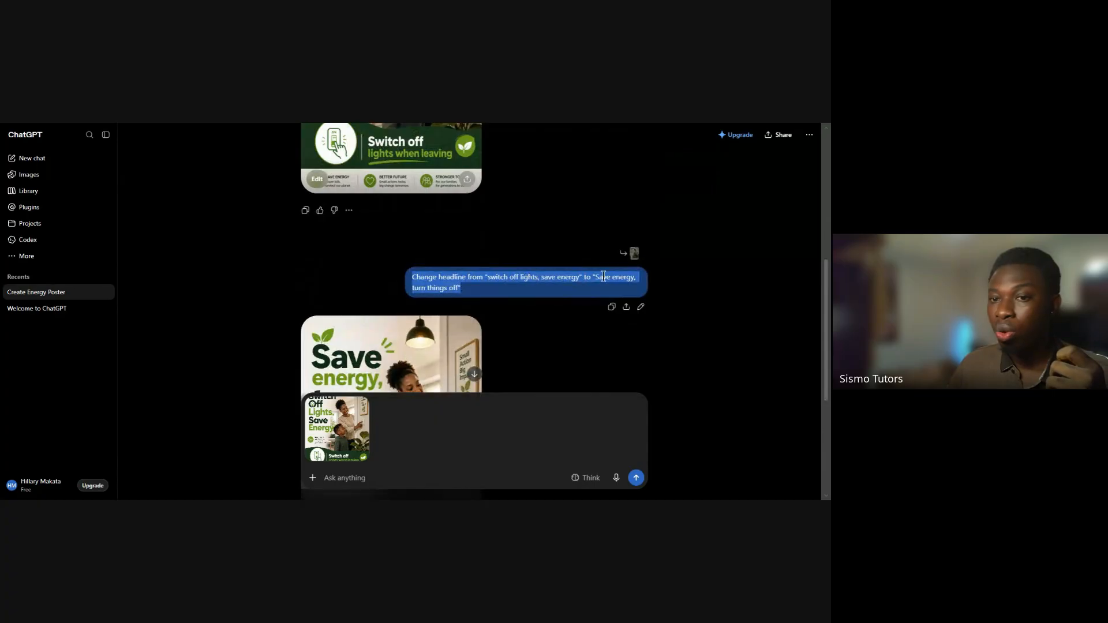
scroll(501, 333, "down", 2)
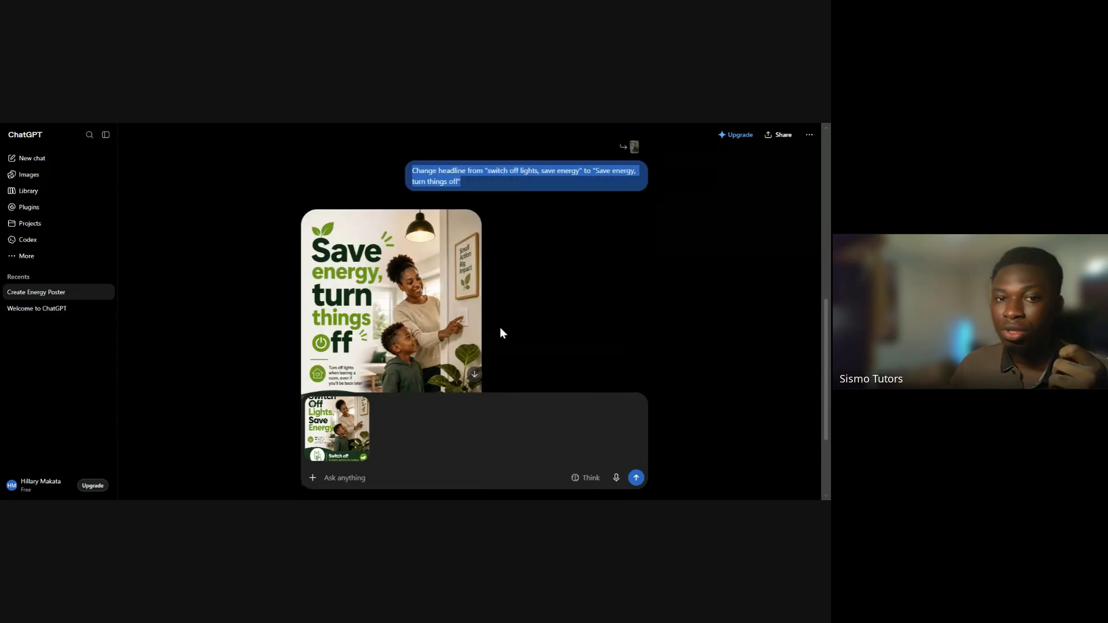
scroll(500, 327, "down", 1)
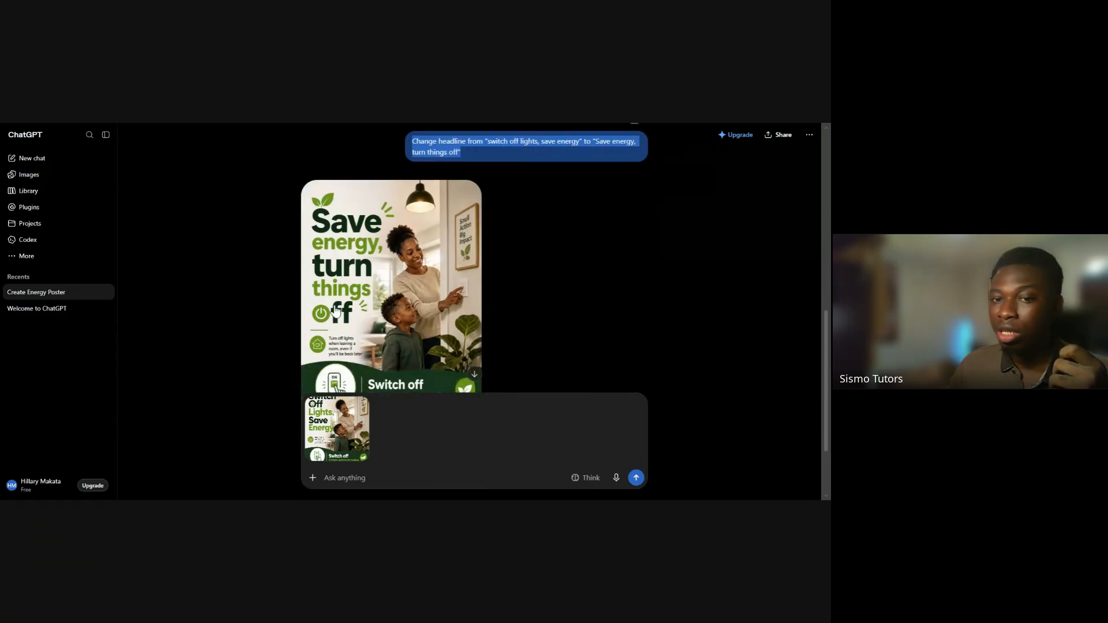
scroll(532, 316, "down", 1)
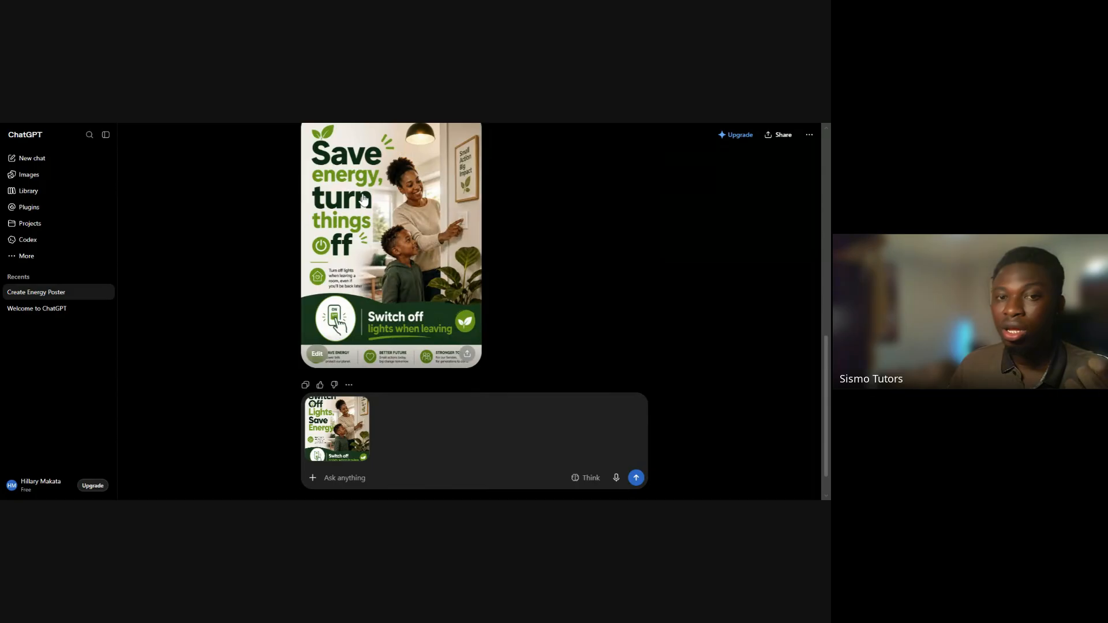
scroll(515, 267, "up", 1)
scroll(514, 265, "up", 2)
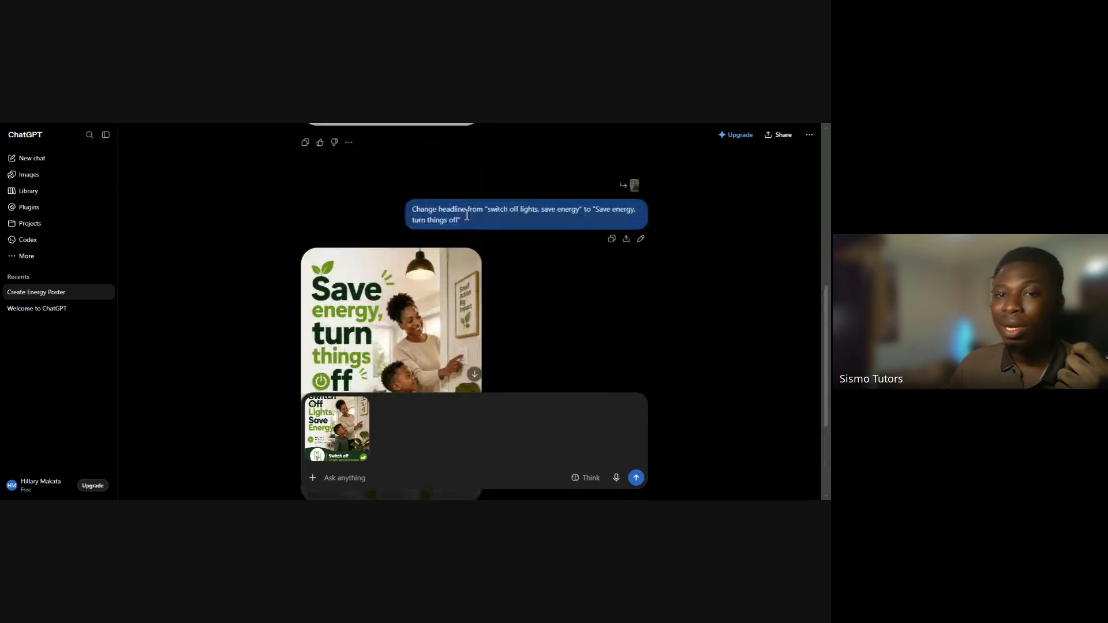
Check the edited poster against the old and new headline wordings quoted in the change request, and against the original poster
scroll(504, 275, "up", 1)
scroll(500, 277, "down", 1)
scroll(495, 279, "down", 2)
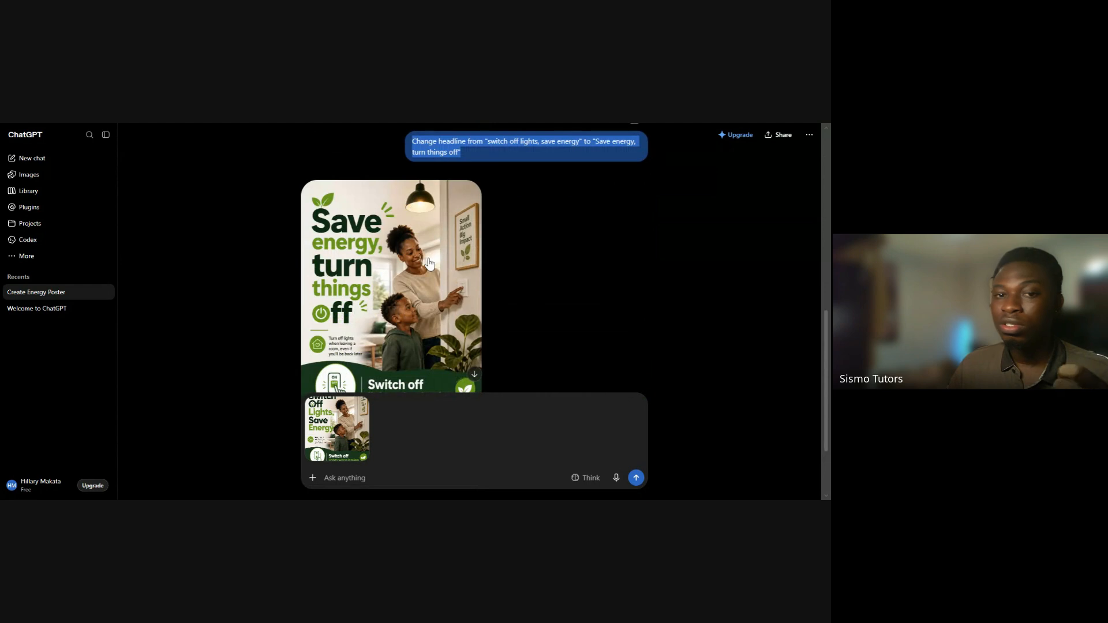
scroll(398, 260, "down", 2)
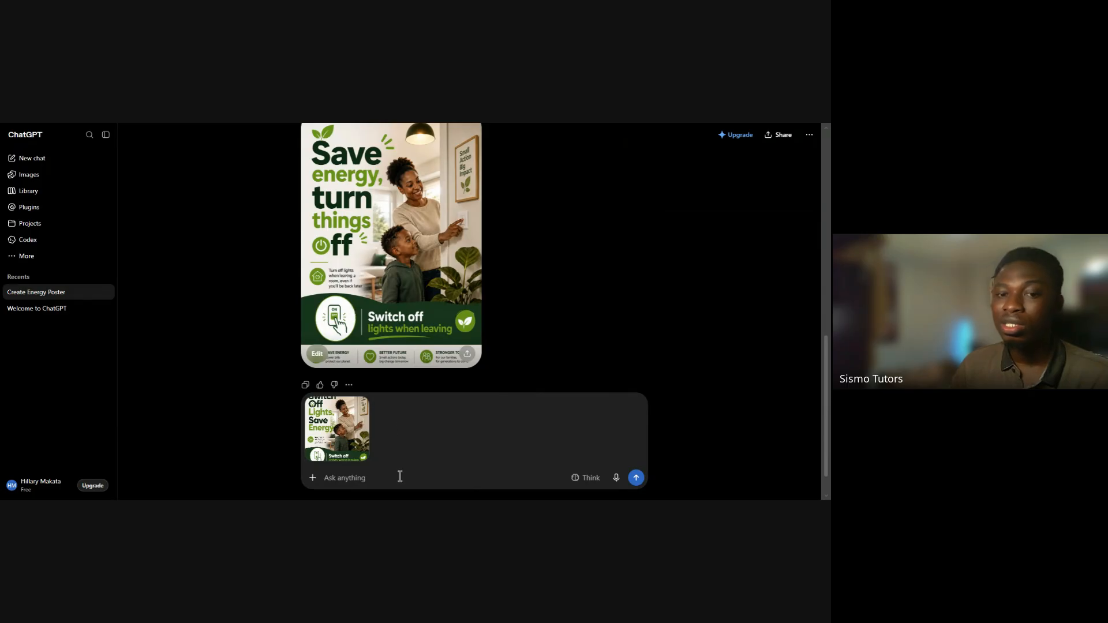
scroll(540, 225, "up", 2)
scroll(539, 220, "up", 1)
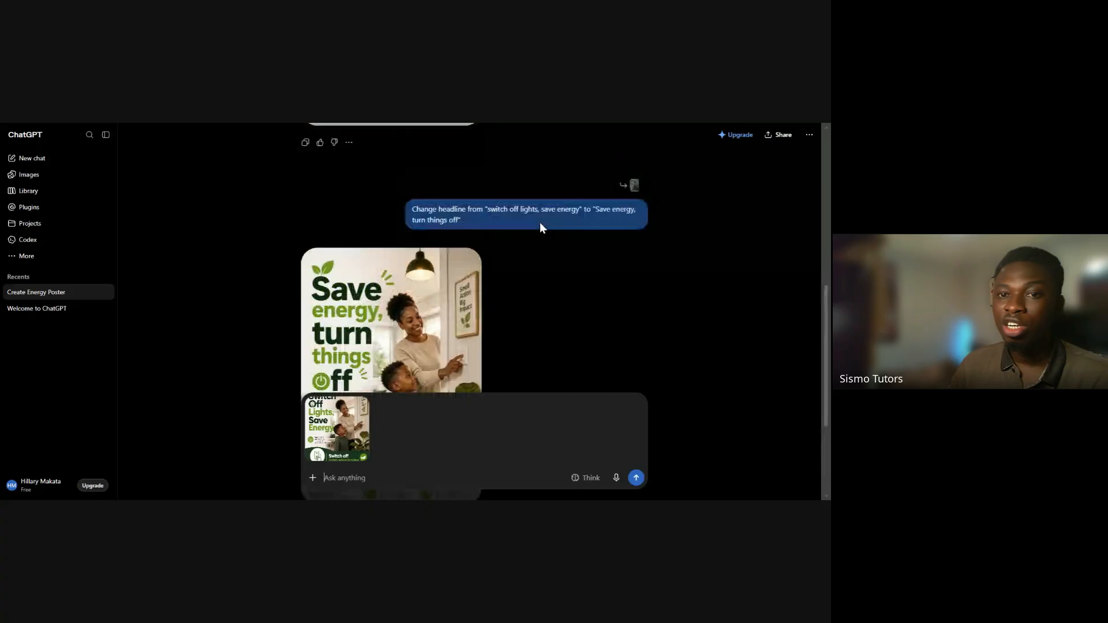
left_click_drag(482, 207, 582, 211)
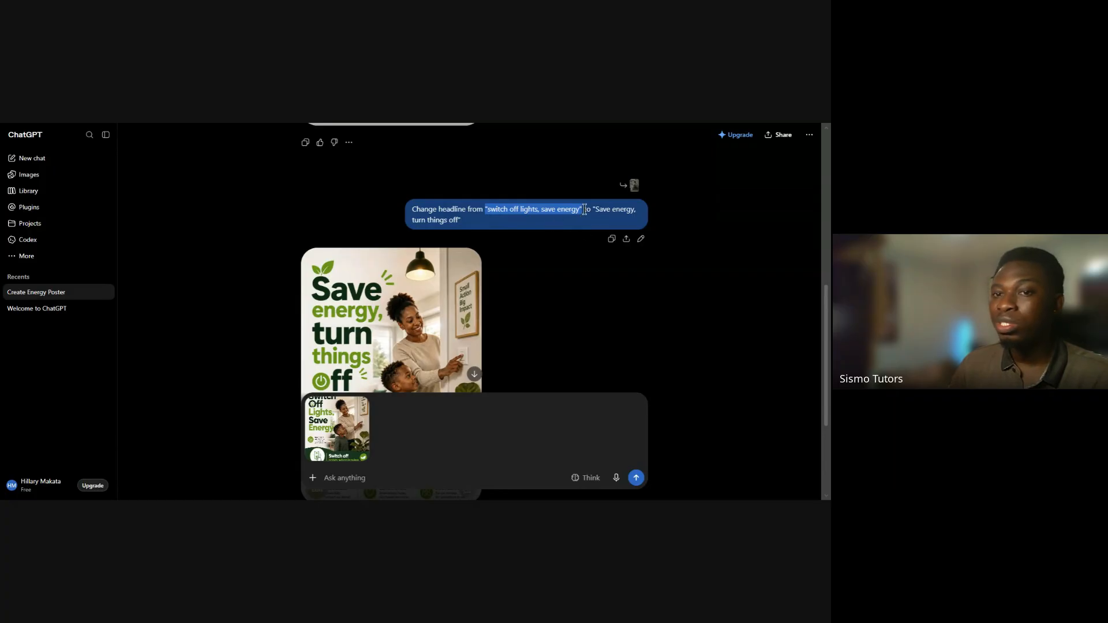
left_click_drag(593, 211, 485, 217)
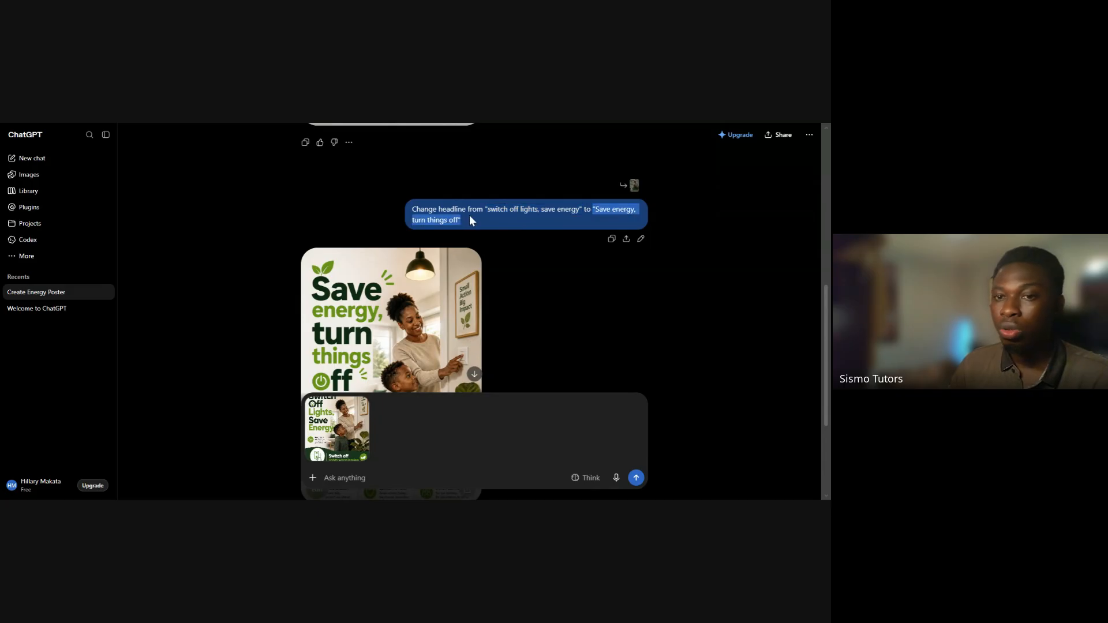
left_click(497, 262)
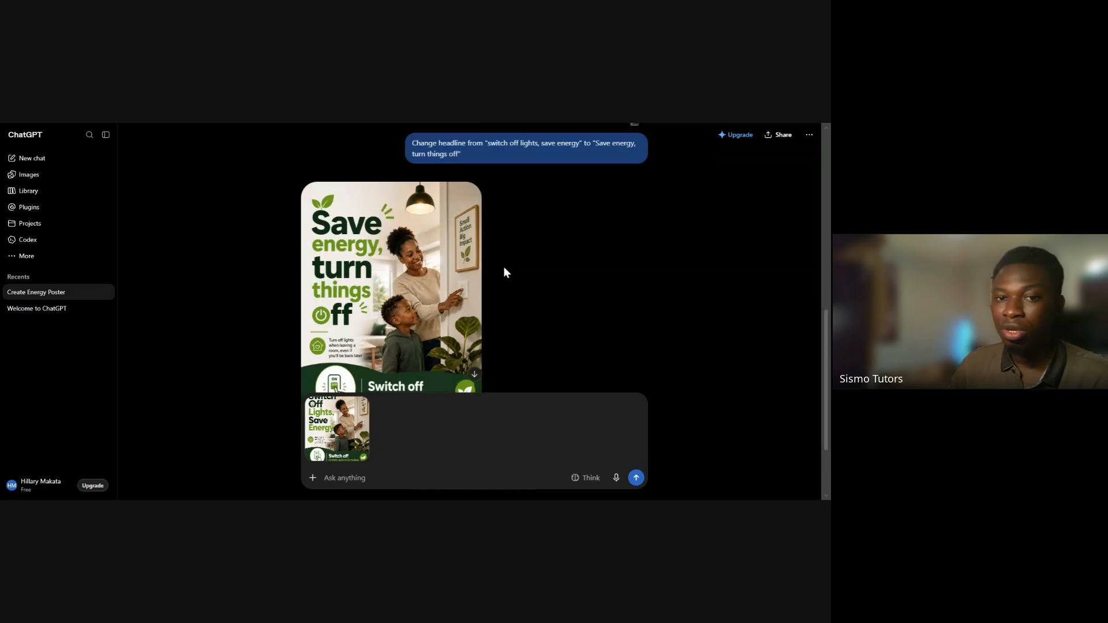
scroll(504, 271, "down", 2)
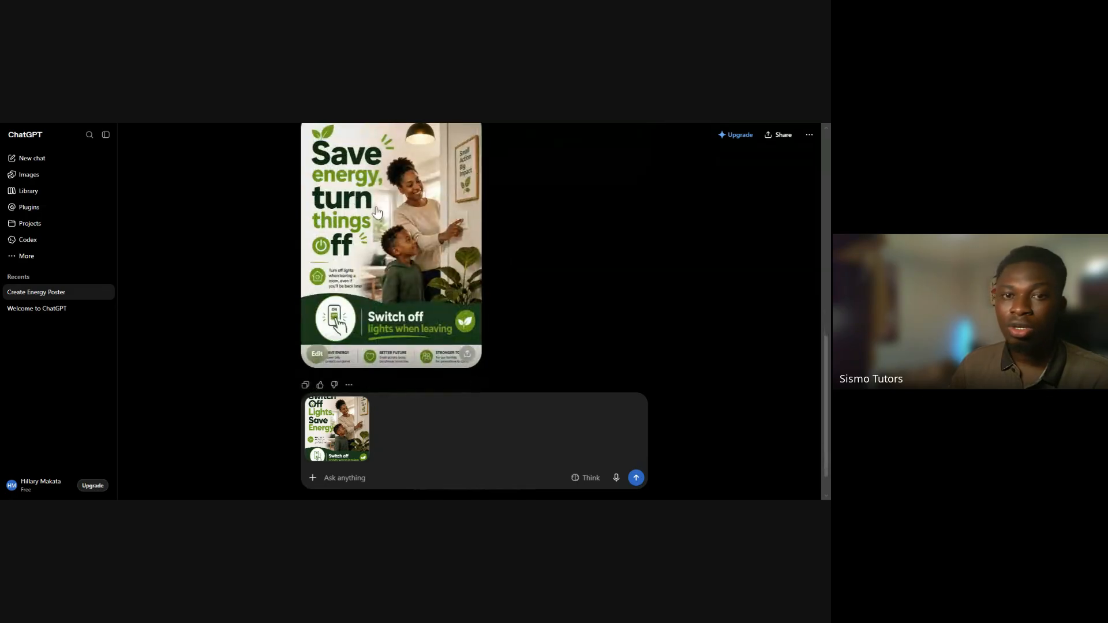
scroll(499, 287, "down", 1)
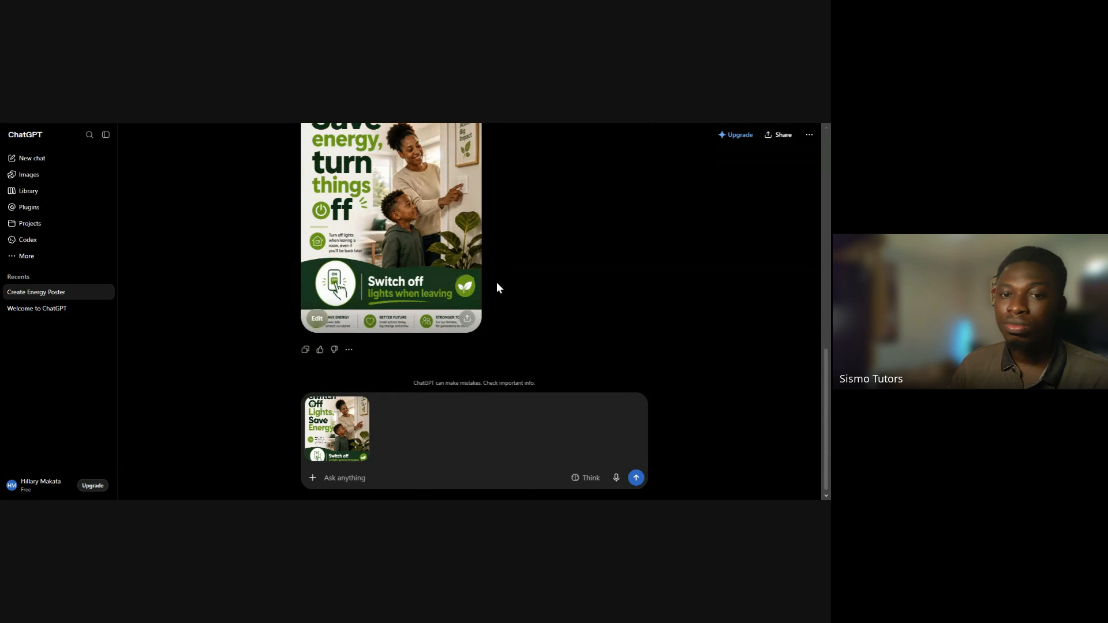
scroll(497, 283, "up", 7)
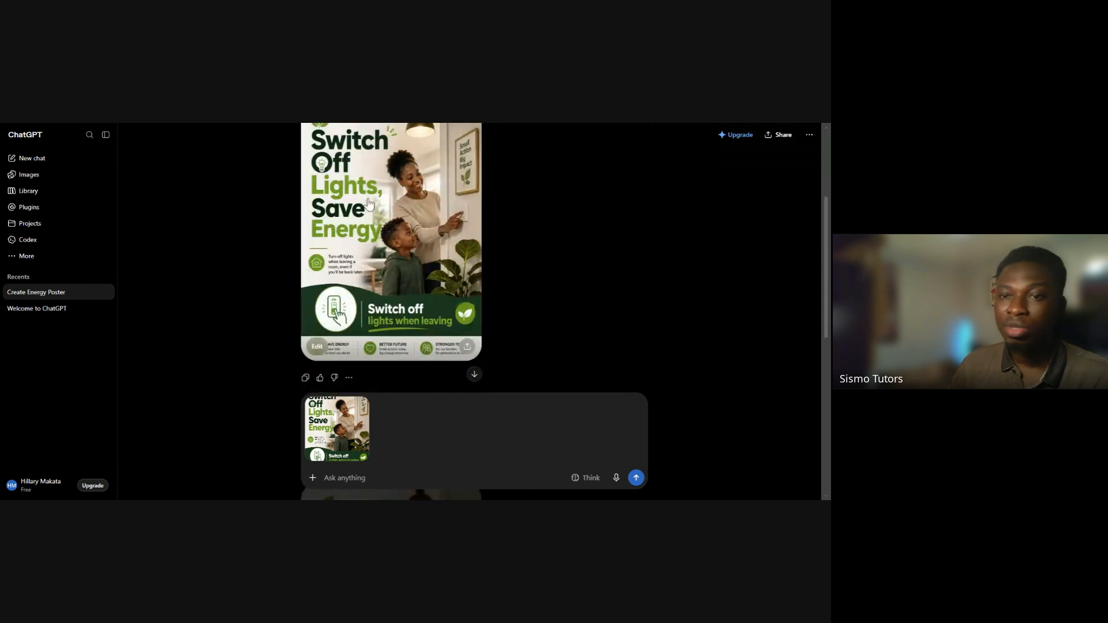
scroll(369, 204, "down", 6)
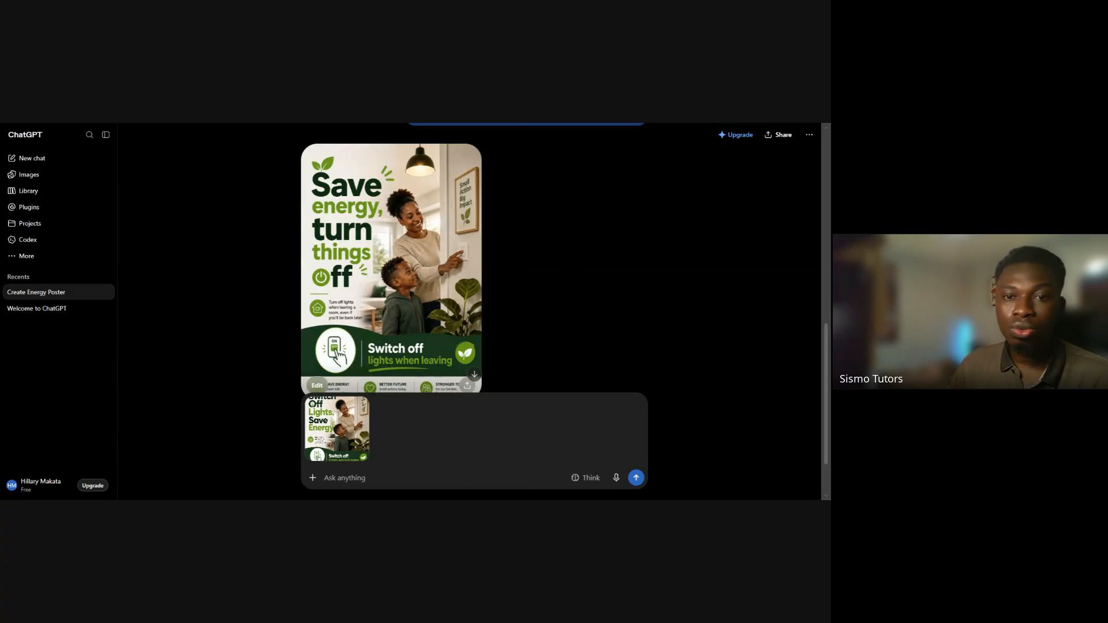
Switch to Canva and create a new blank Flyer (Portrait A4) design
key("ctrl+Tab")
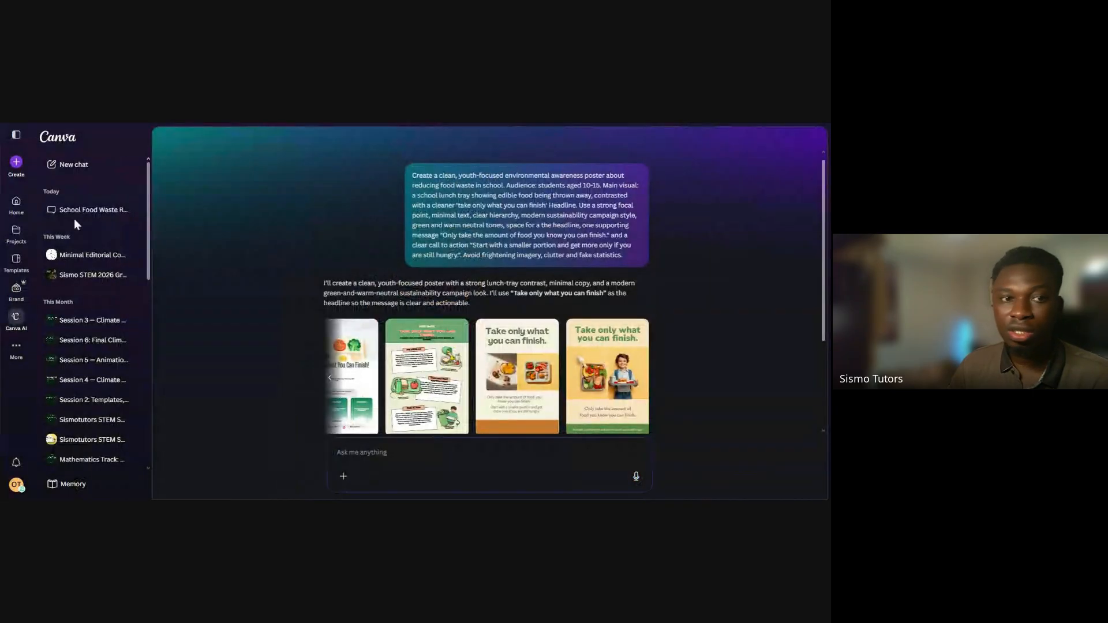
left_click(18, 164)
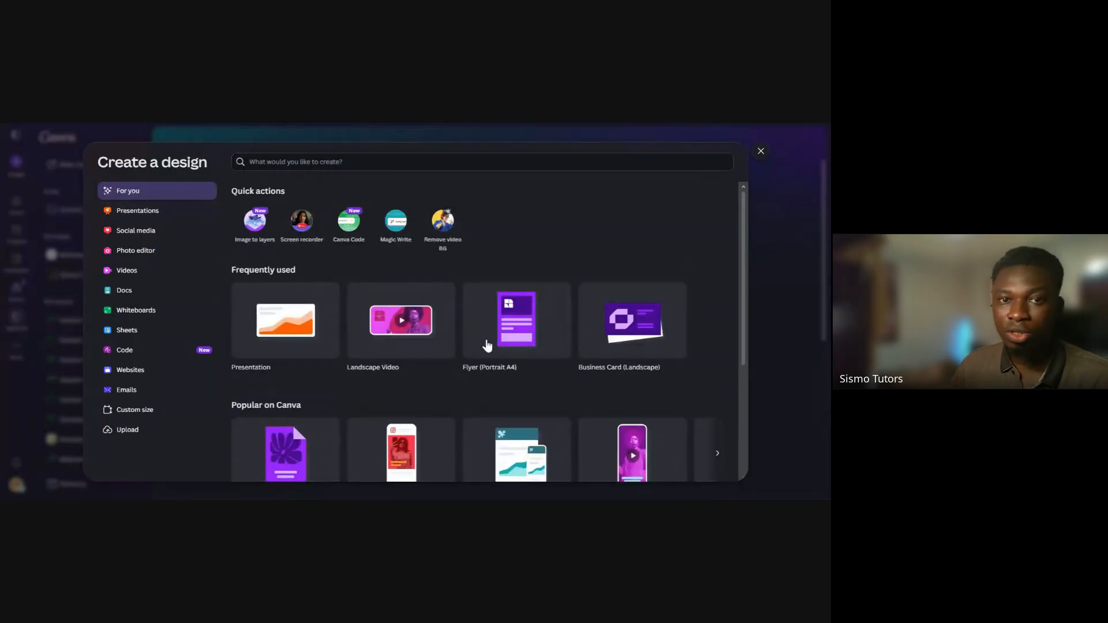
left_click(487, 346)
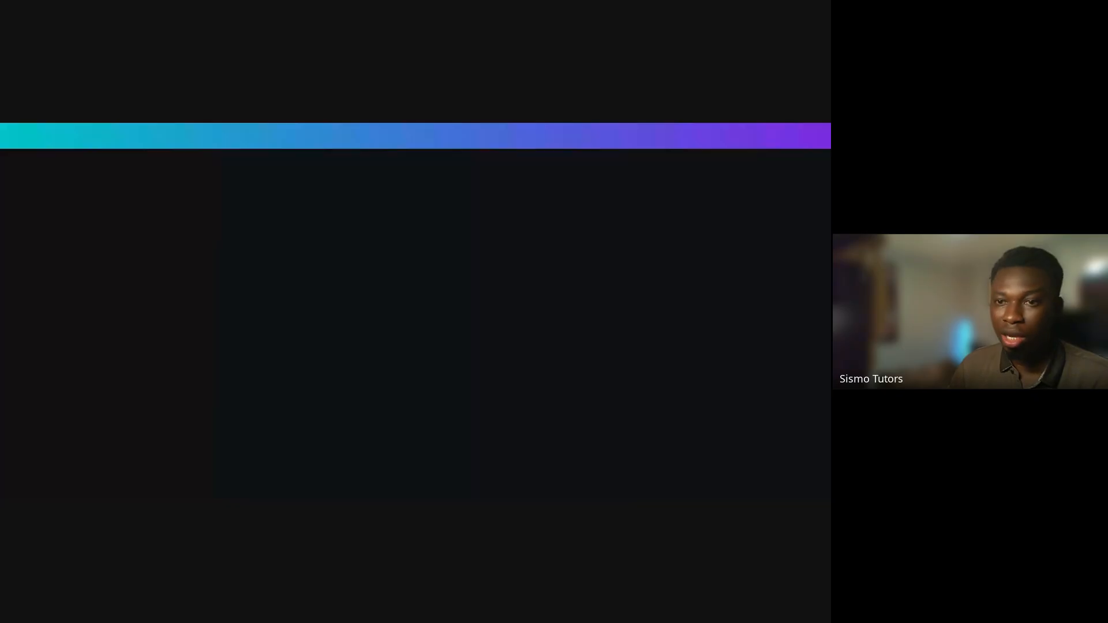
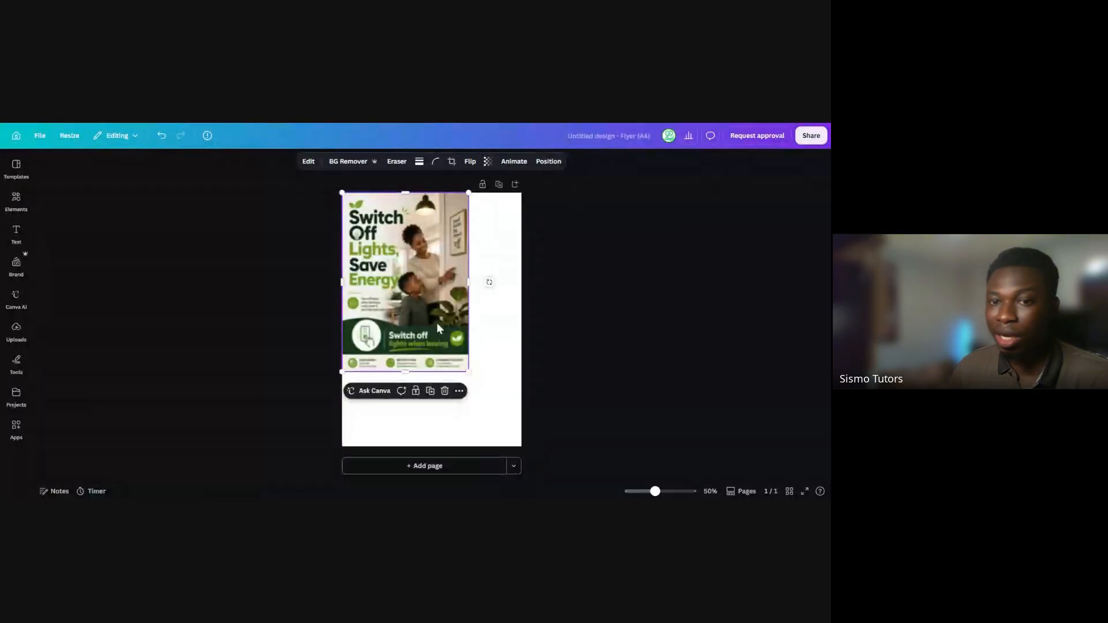
Enlarge the poster image proportionally until it fills the whole A4 page
left_click_drag(468, 371, 510, 455)
left_click(510, 453)
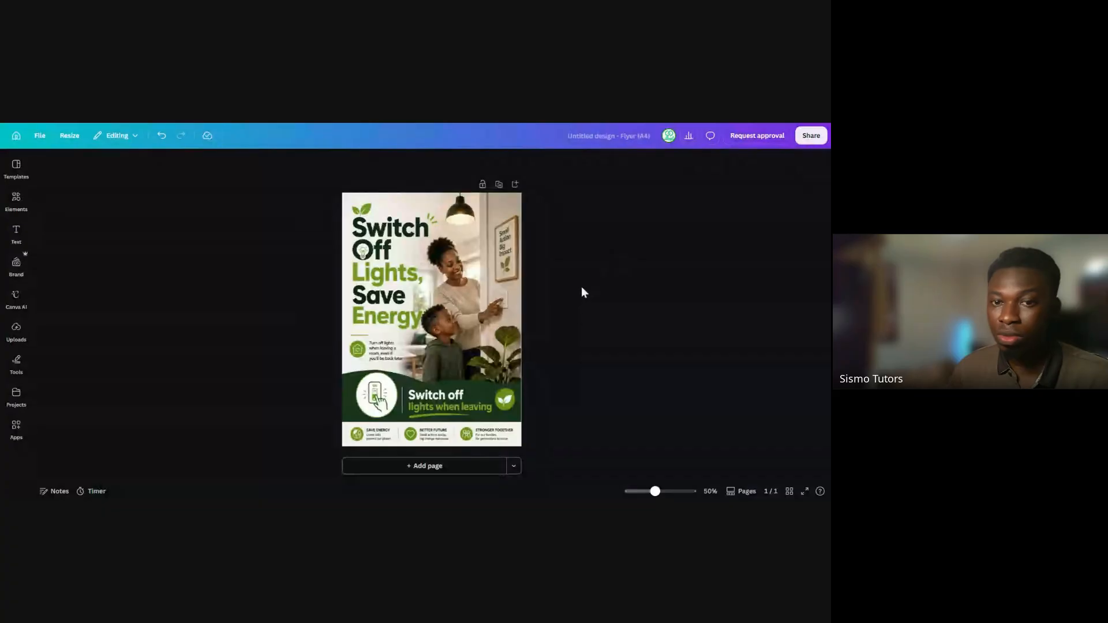
Try shrinking the poster image and stretching it sideways to the page width, and undo these size changes
left_click(397, 241)
left_click_drag(522, 445, 477, 366)
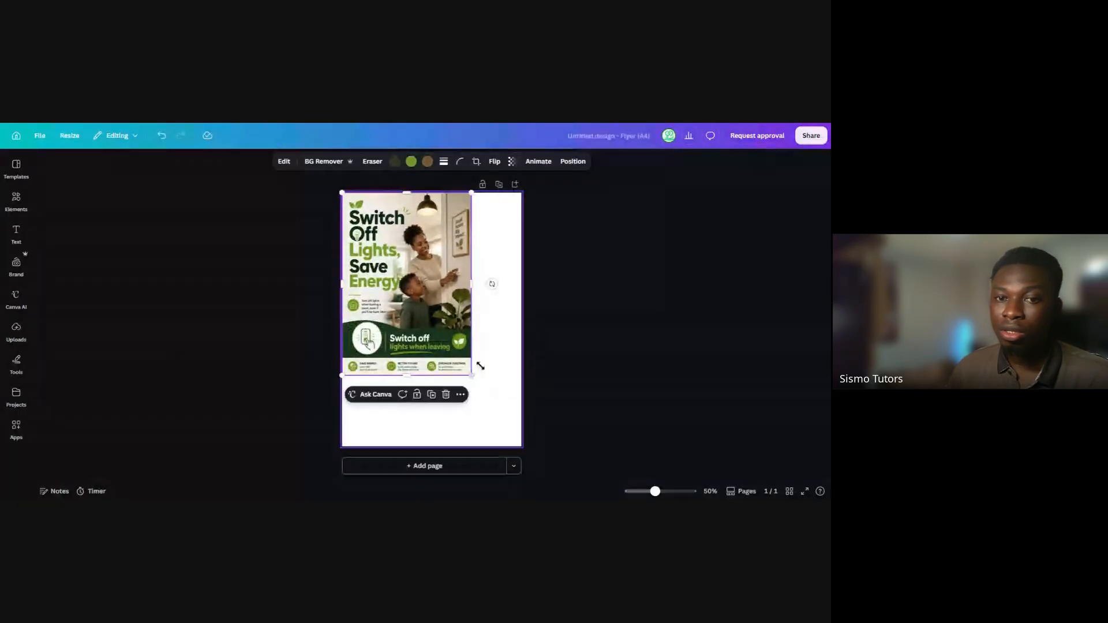
left_click_drag(472, 284, 523, 295)
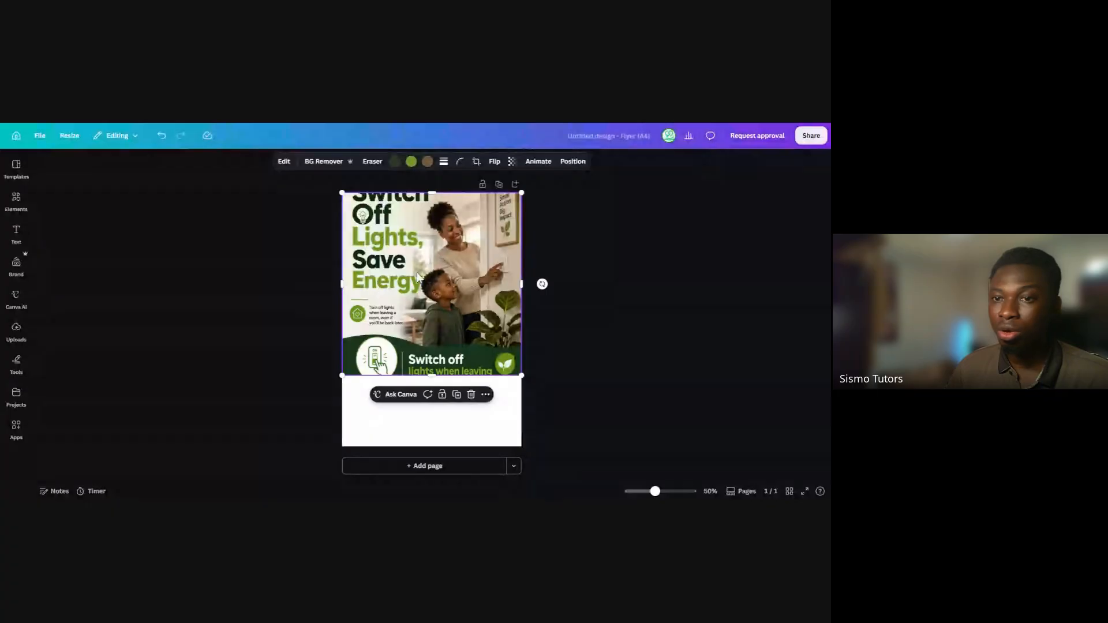
key("ctrl+z")
key("ctrl+z")
key("ctrl+z")
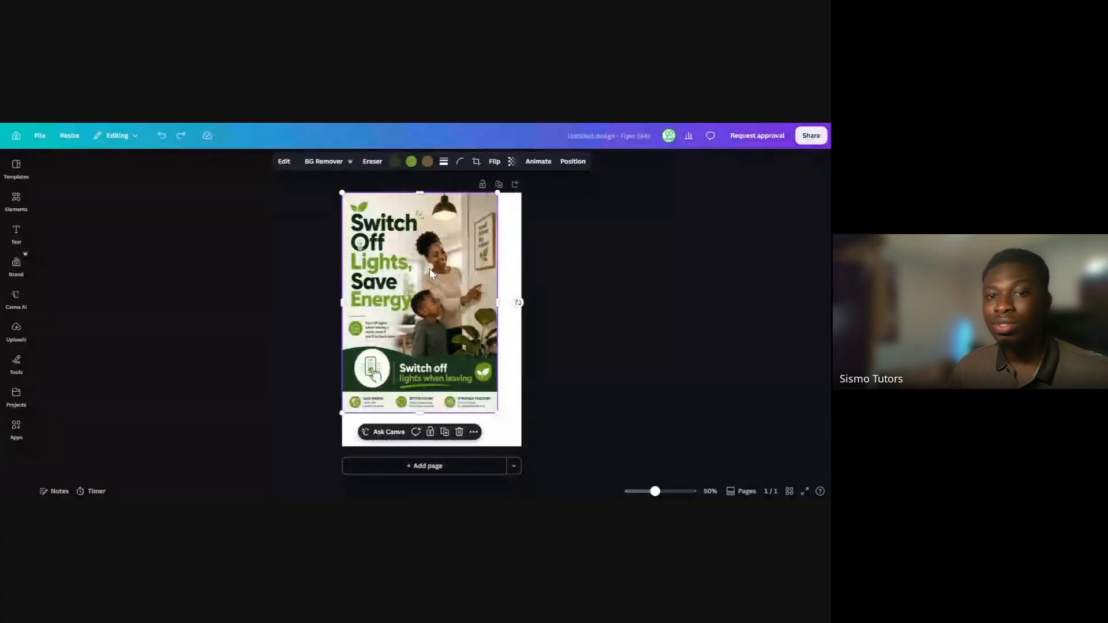
key("ctrl+z")
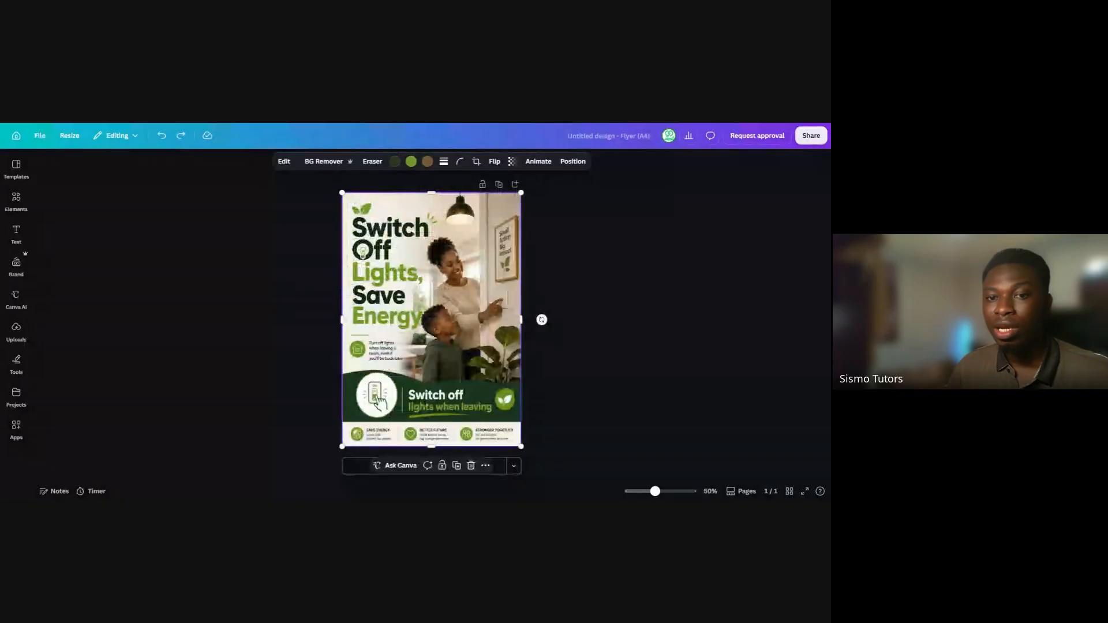
left_click(548, 397)
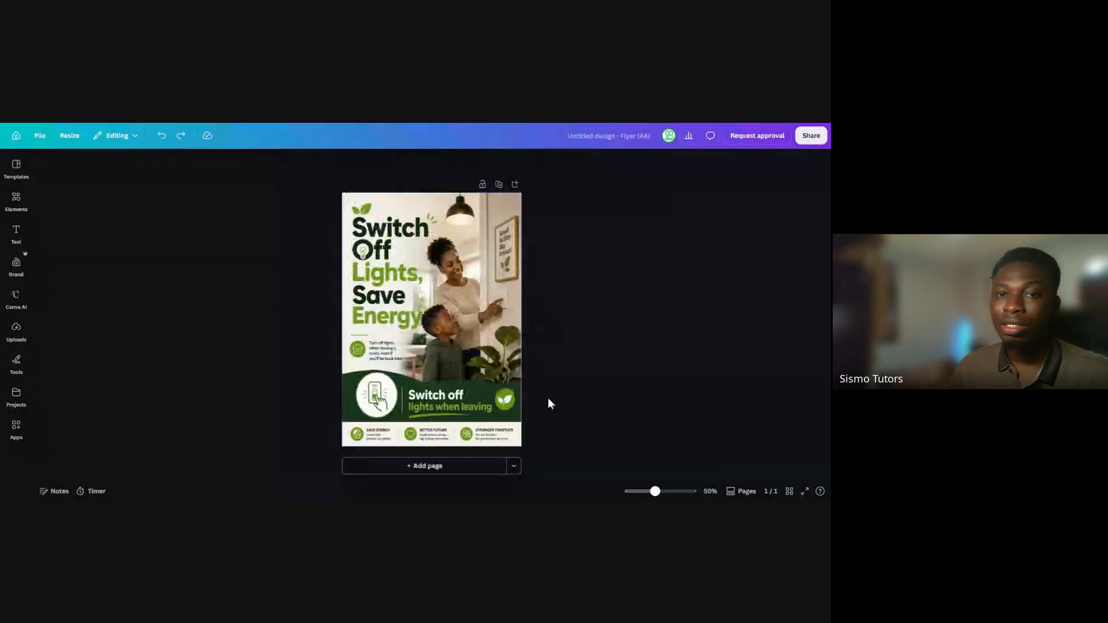
Scale the poster image down and back up to fill the page at about 209.8 by 297 mm
left_click(451, 279)
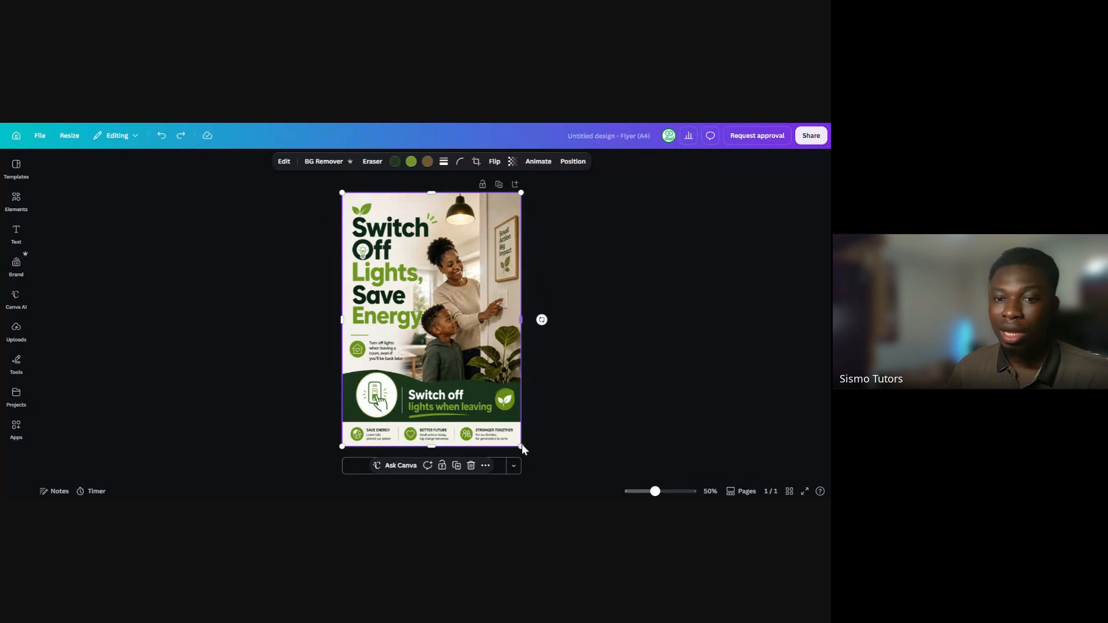
left_click_drag(521, 444, 460, 358)
mouse_move(401, 271)
left_mouse_down()
mouse_move(434, 312)
mouse_move(402, 280)
left_mouse_up()
left_click_drag(460, 359, 520, 447)
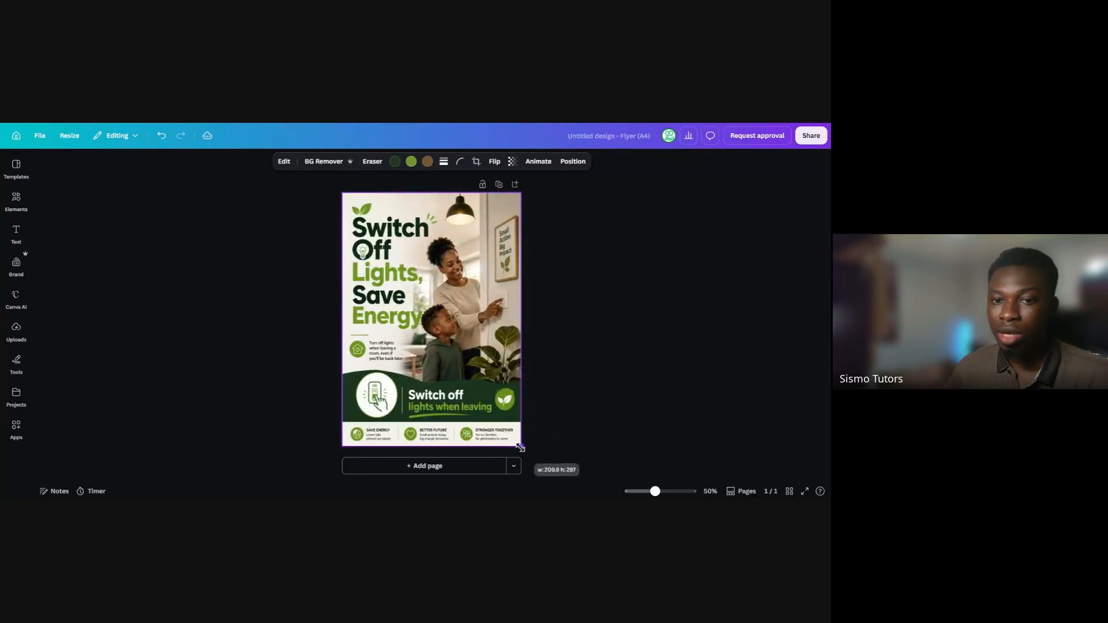
left_click(577, 374)
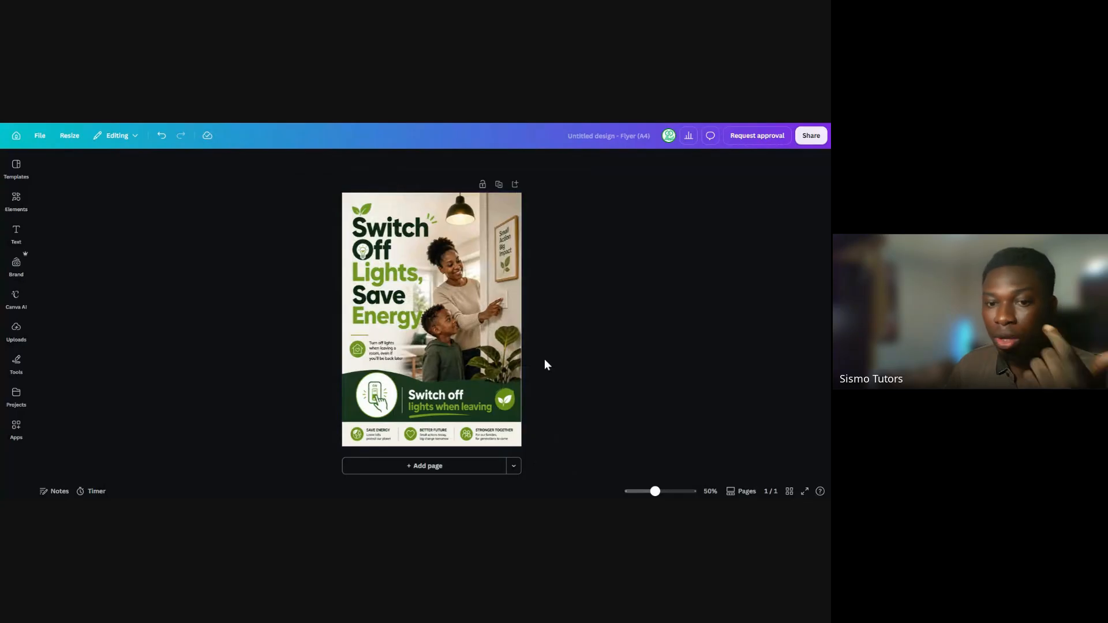
Try recolouring the poster image's brown tones with red, beige and white, and undo these colour changes
left_click_drag(654, 491, 665, 493)
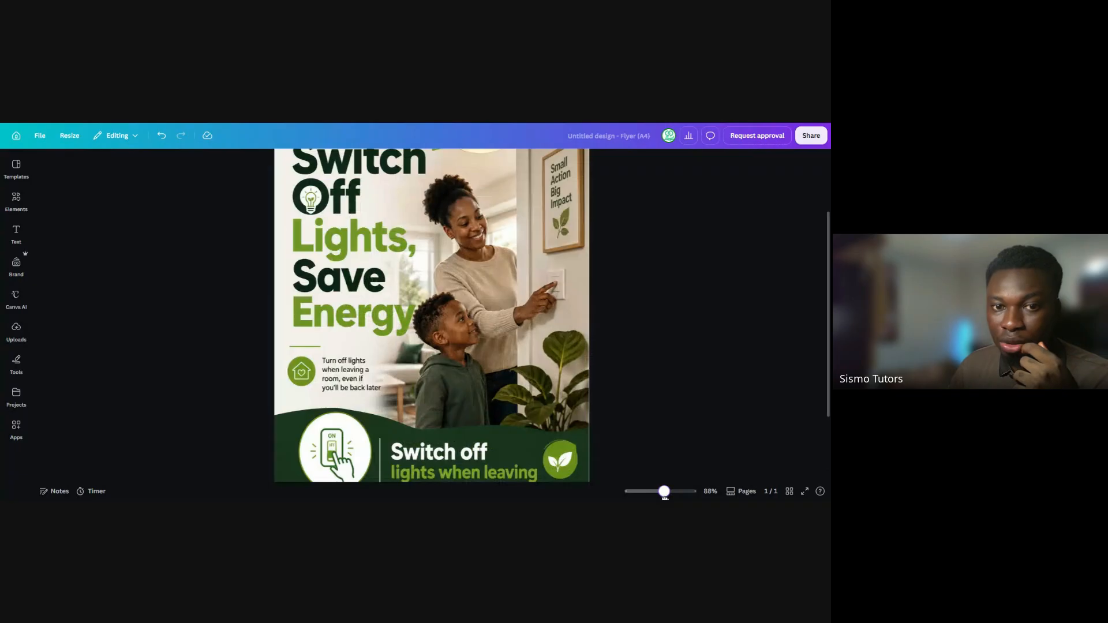
scroll(567, 330, "down", 2)
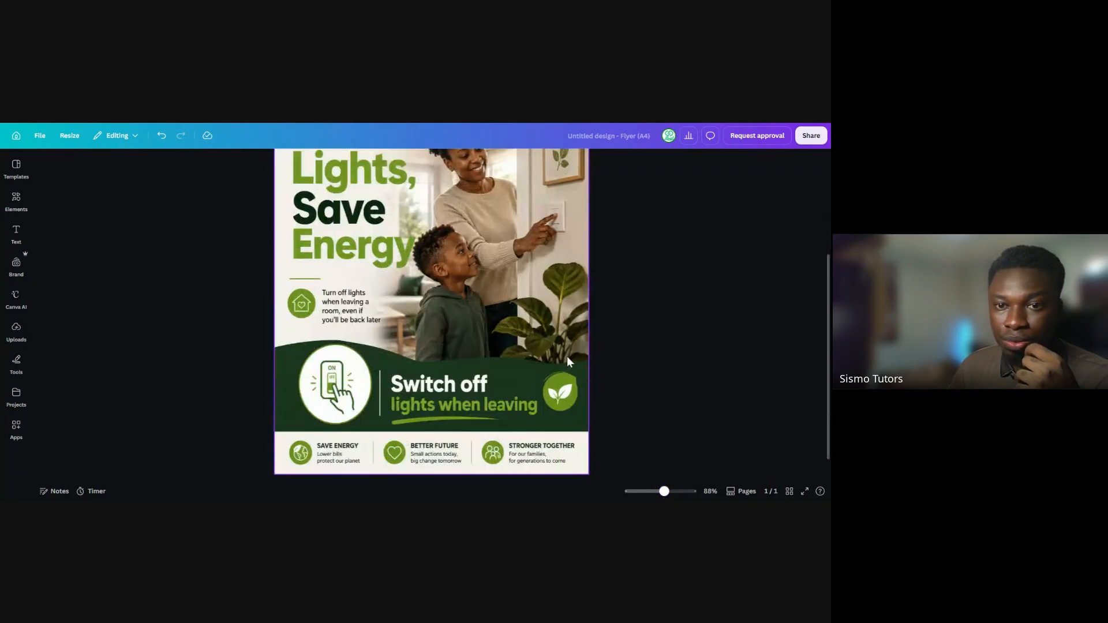
scroll(567, 355, "up", 3)
left_click(363, 274)
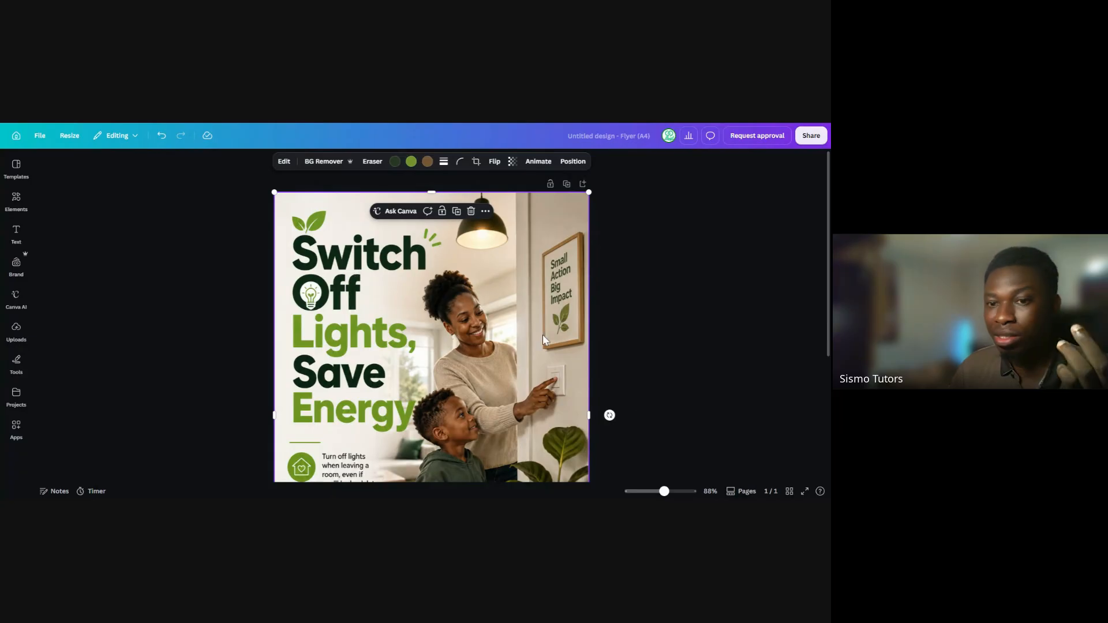
left_click(669, 494)
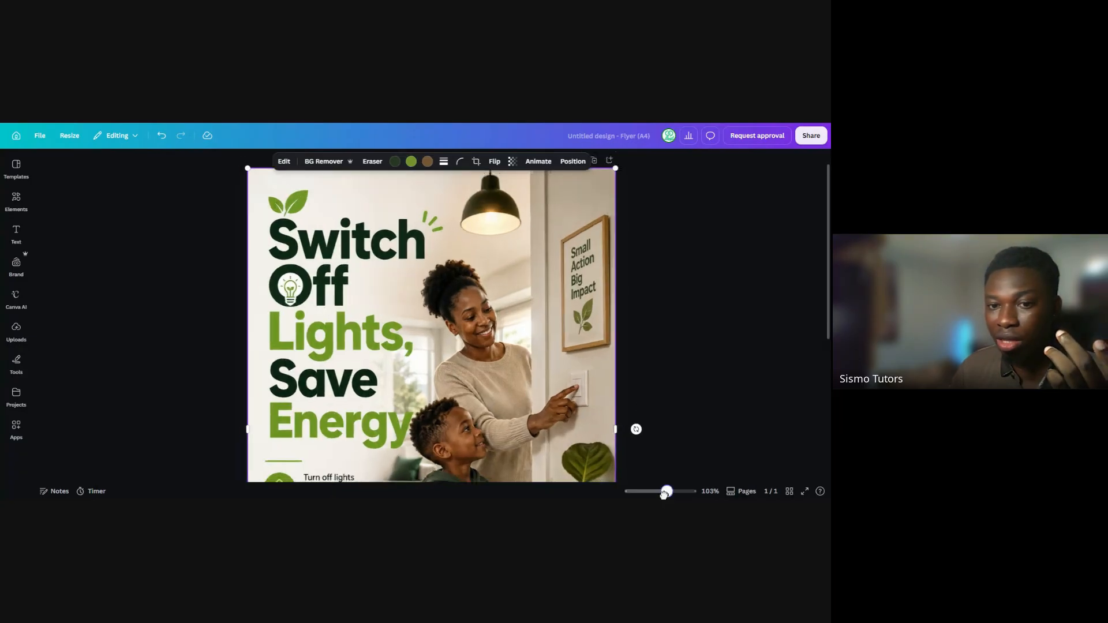
left_click_drag(665, 494, 659, 494)
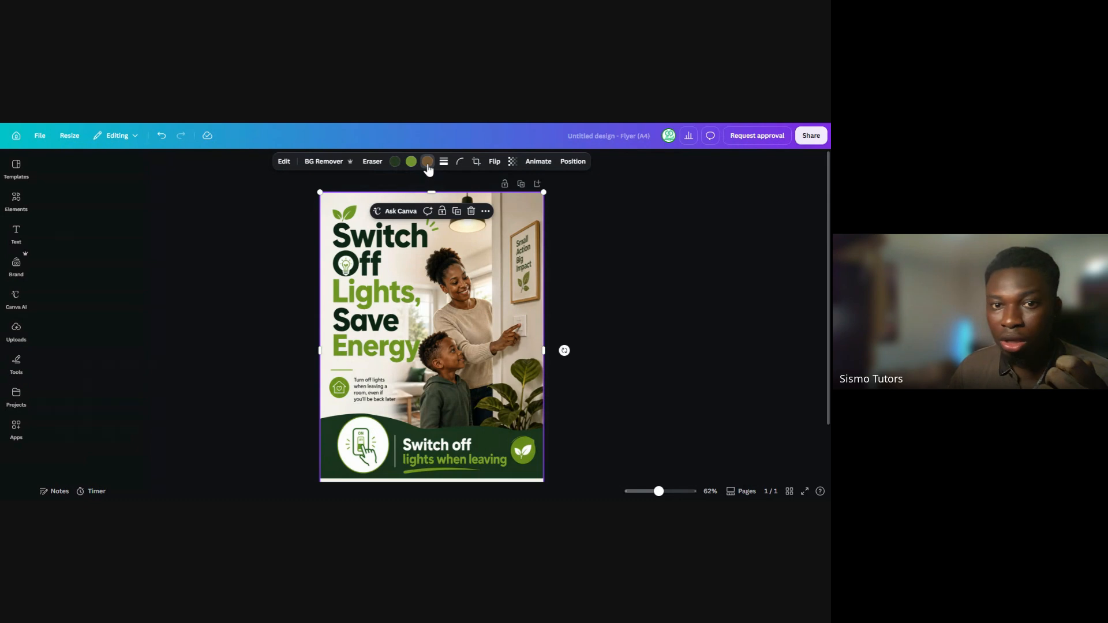
left_click(427, 165)
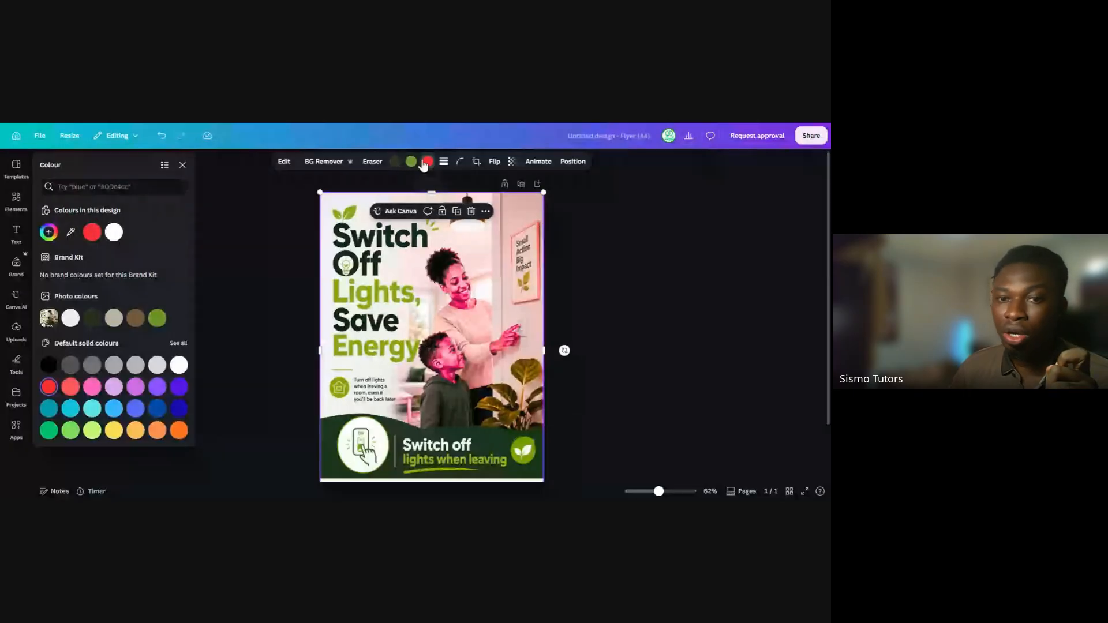
left_click(117, 327)
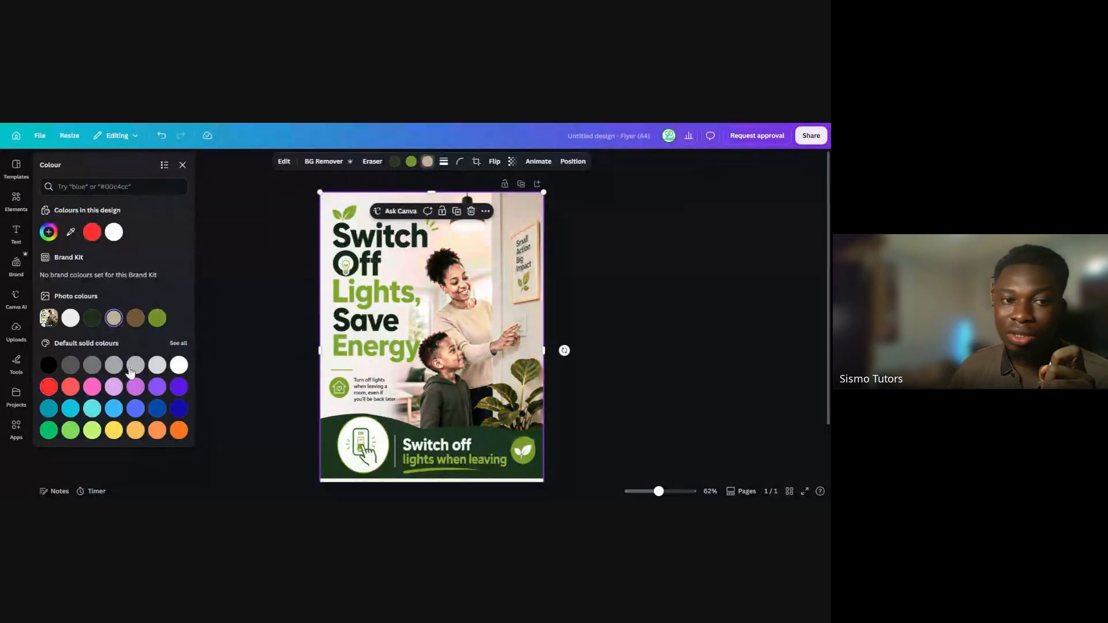
left_click(178, 369)
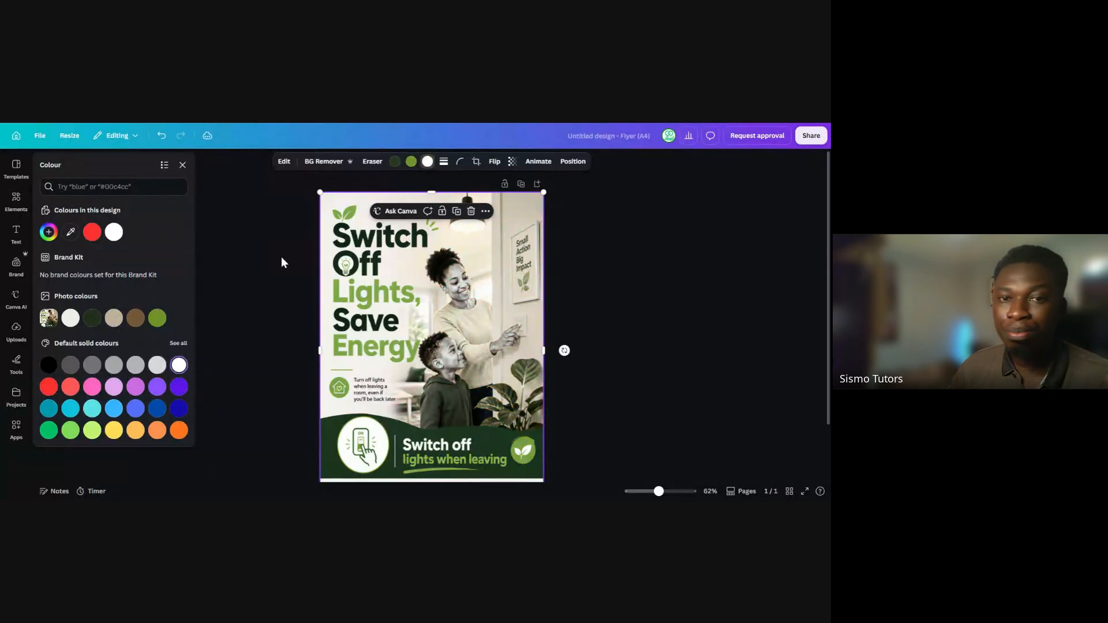
key("ctrl+z")
key("ctrl+z")
key("ctrl+z")
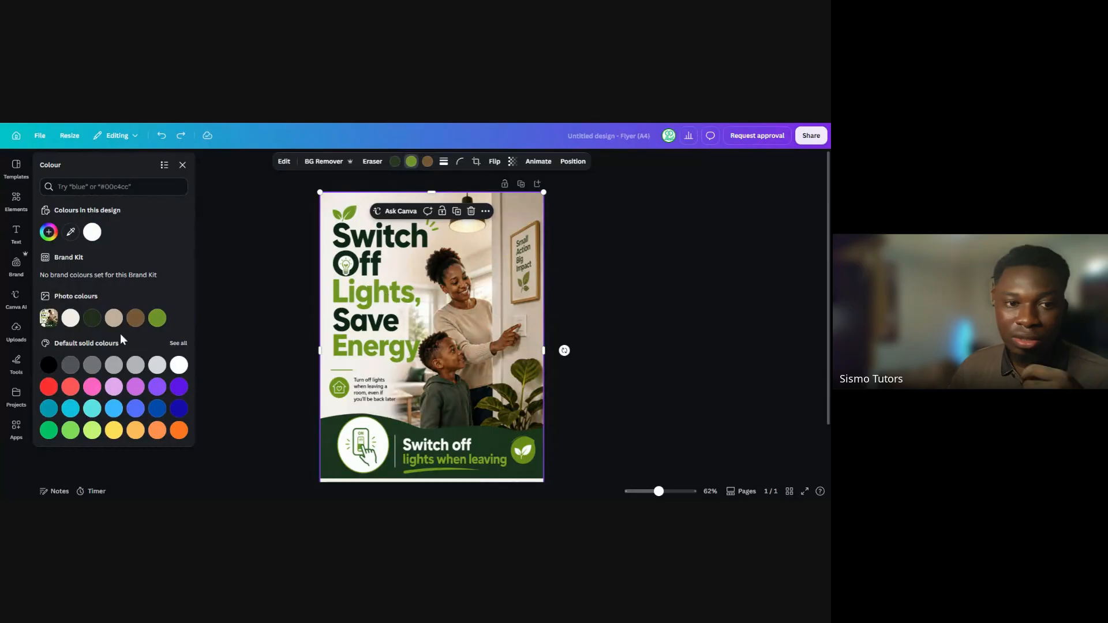
Recolour the poster image's olive-green tones to the bright green #00bf63
left_click(48, 432)
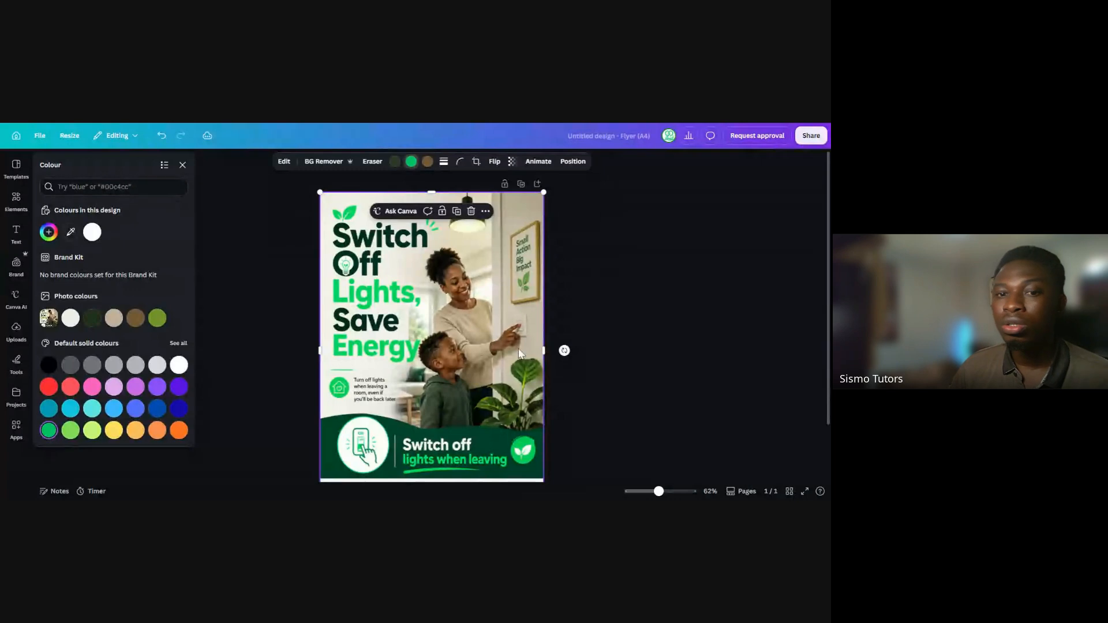
left_click(590, 312)
left_click(590, 310)
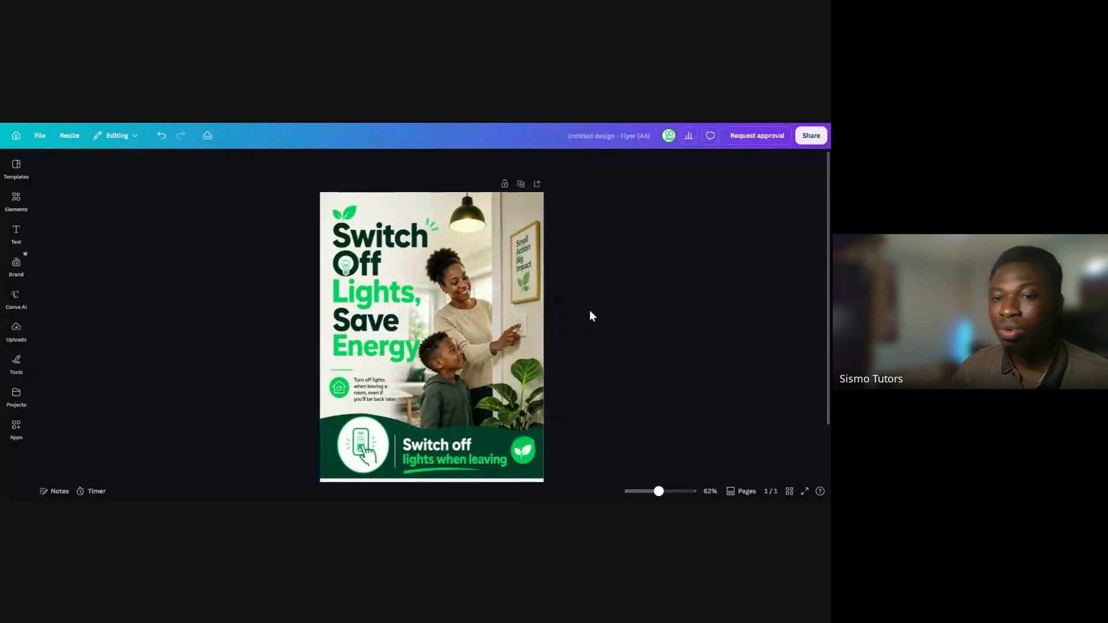
Compare the poster's green tones by switching back to the photo's olive green and reapplying the bright green #00bf63
left_click_drag(658, 491, 657, 491)
left_click(452, 325)
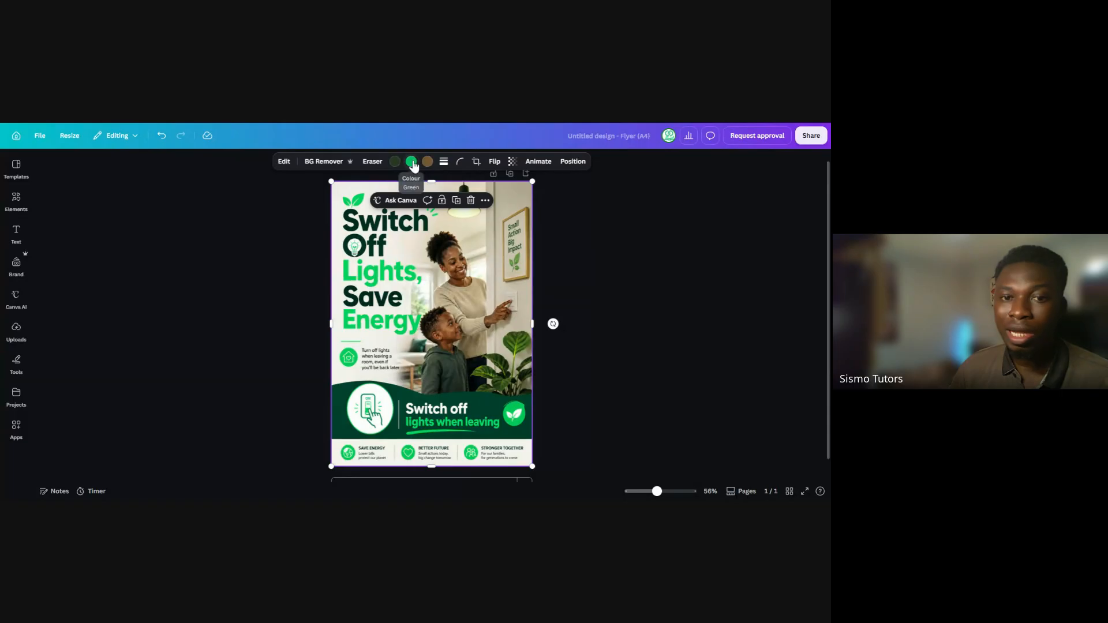
left_click(413, 164)
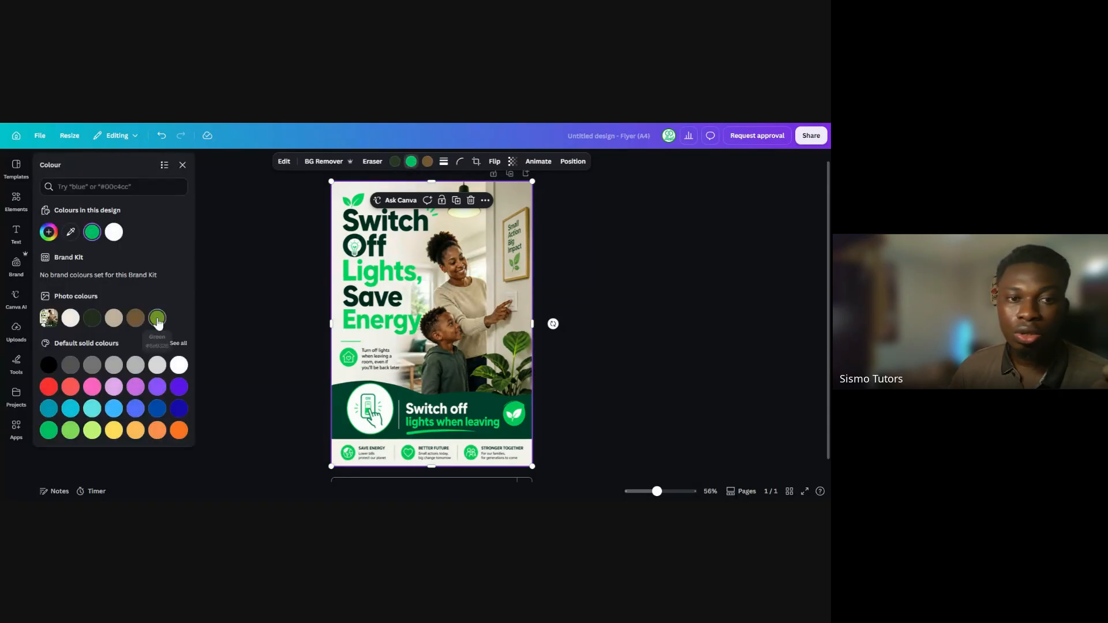
left_click(157, 319)
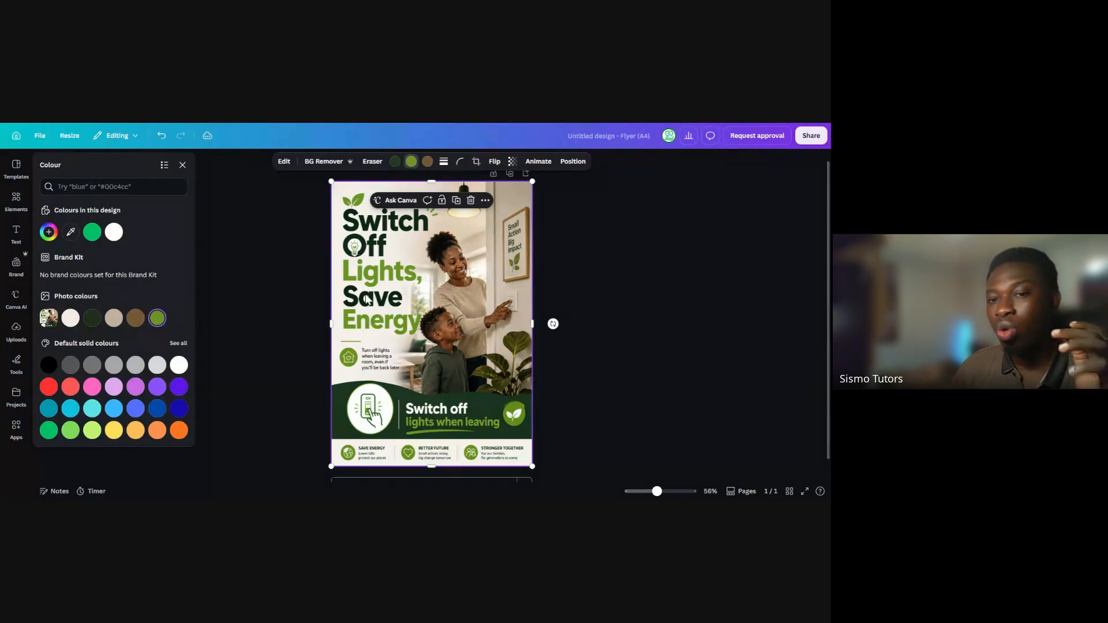
left_click(91, 232)
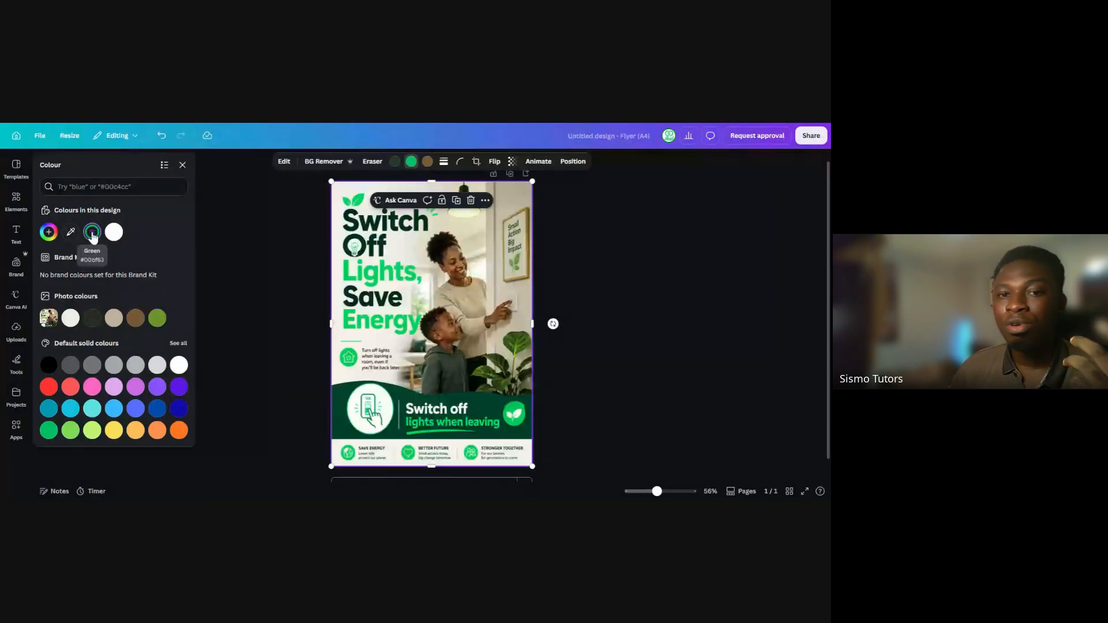
left_click(585, 255)
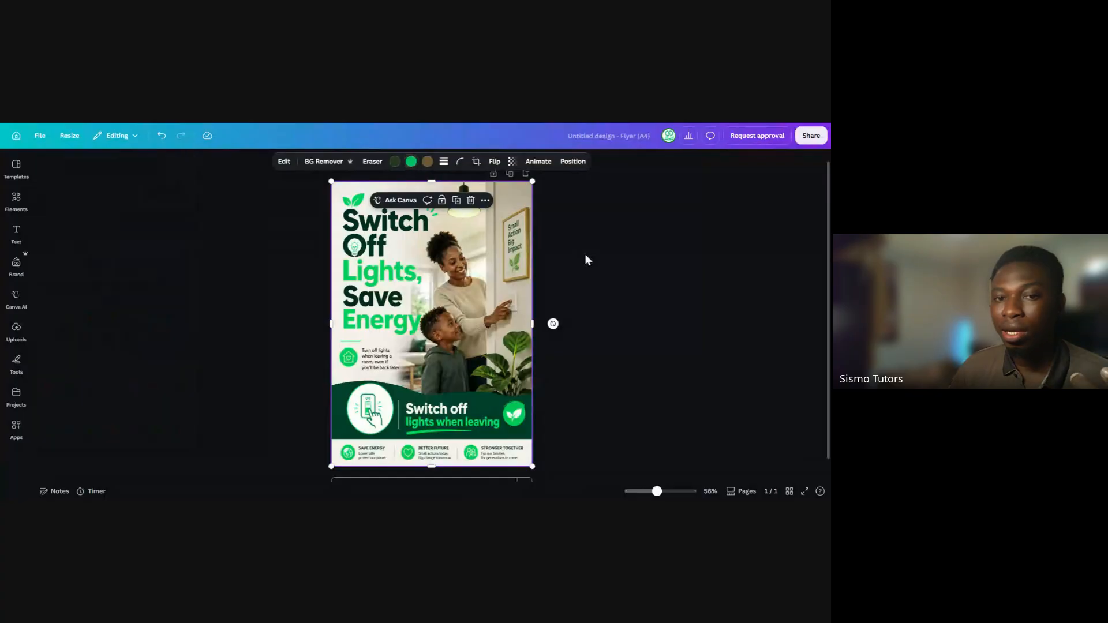
left_click(585, 254)
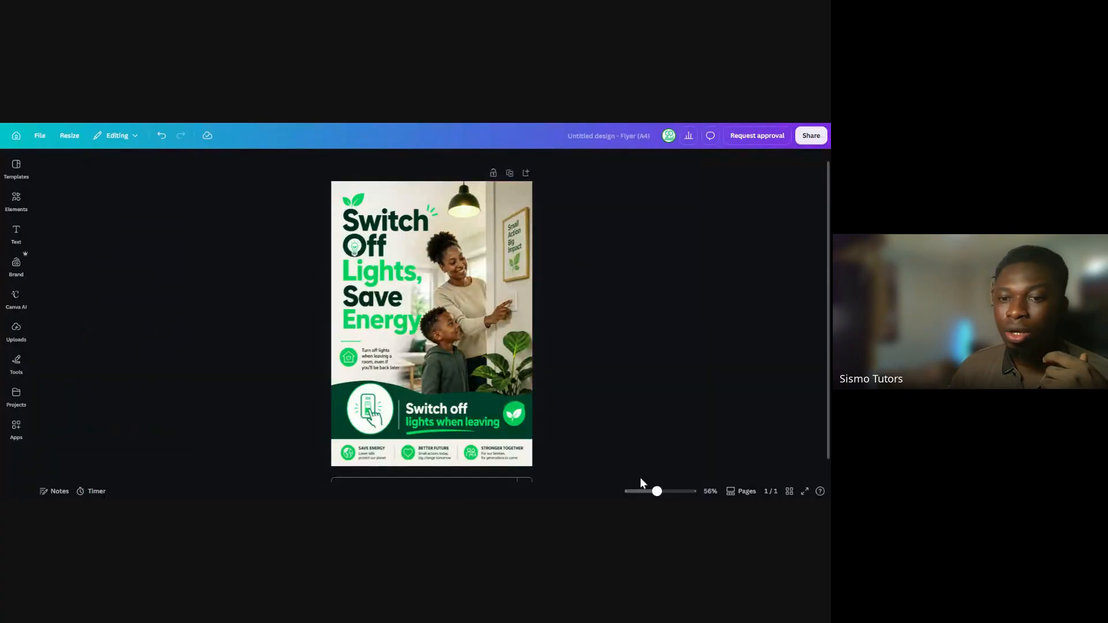
Search the design elements for "circle"
left_click_drag(657, 491, 663, 492)
scroll(591, 331, "down", 2)
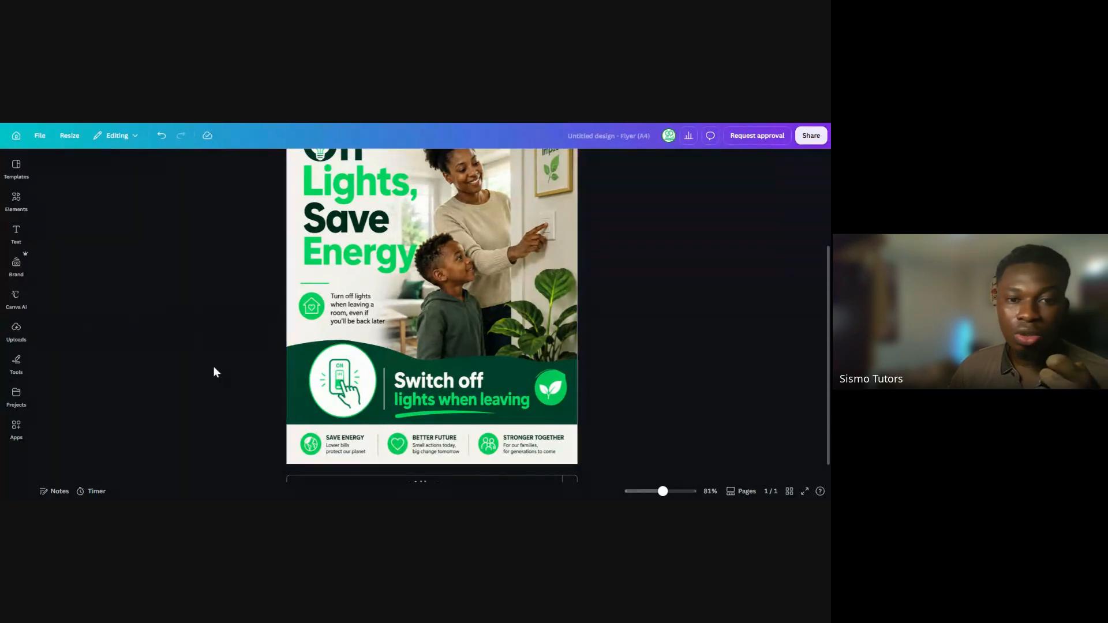
left_click(17, 199)
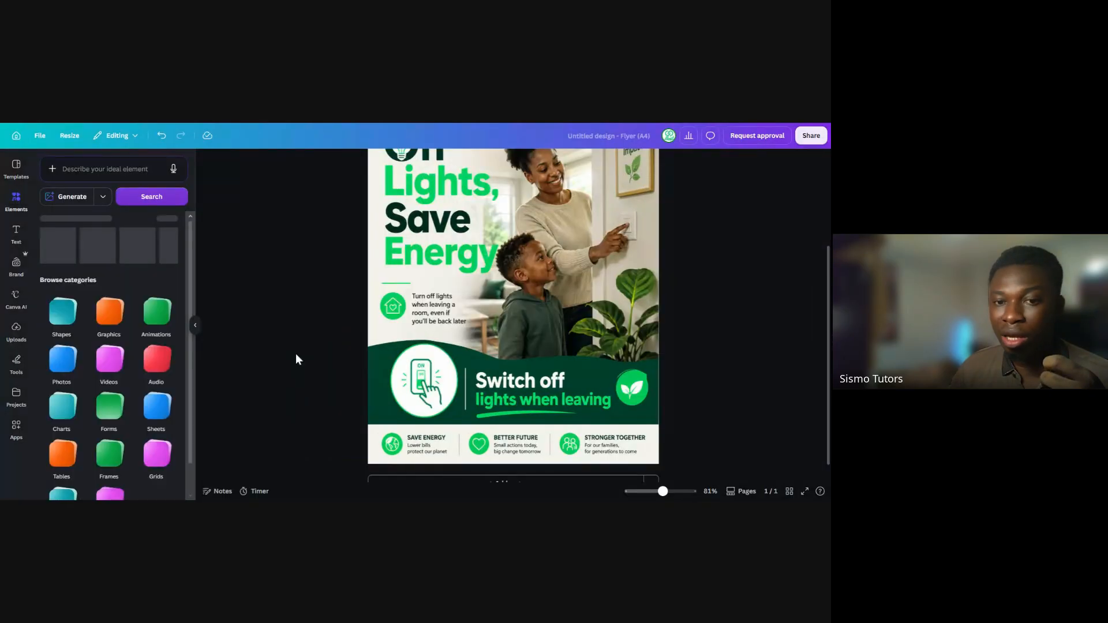
left_click(91, 173)
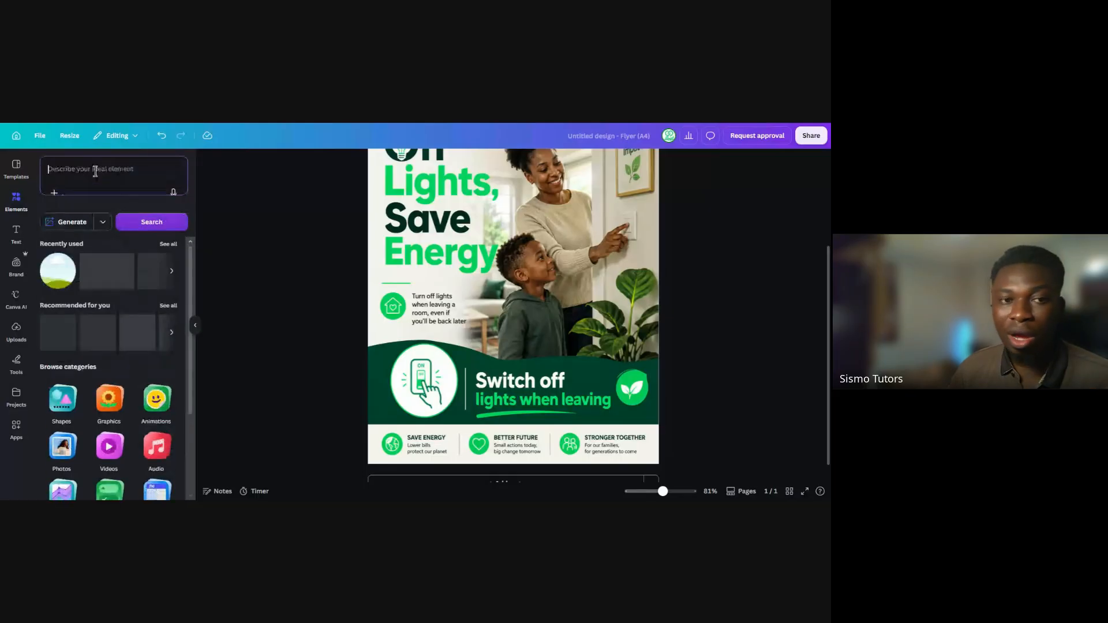
left_click(88, 184)
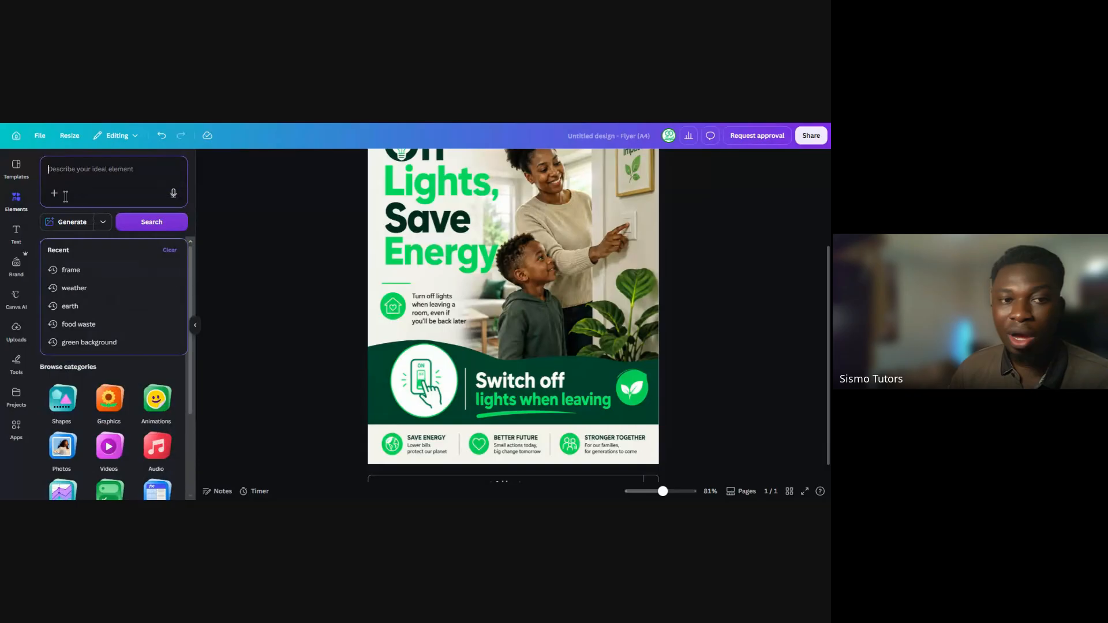
type("c")
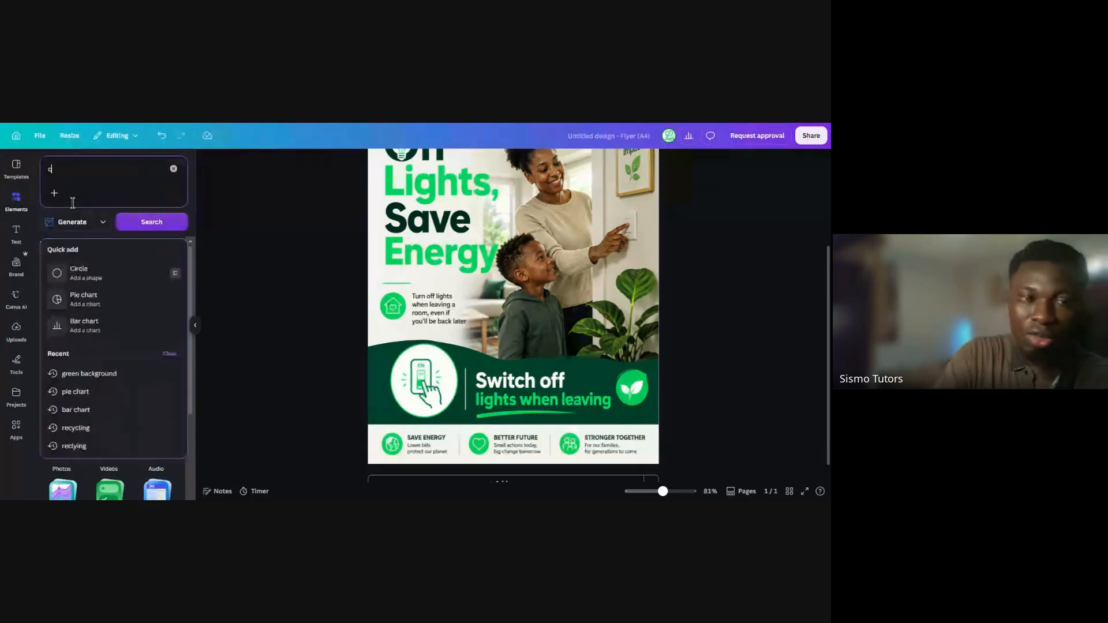
type("irc")
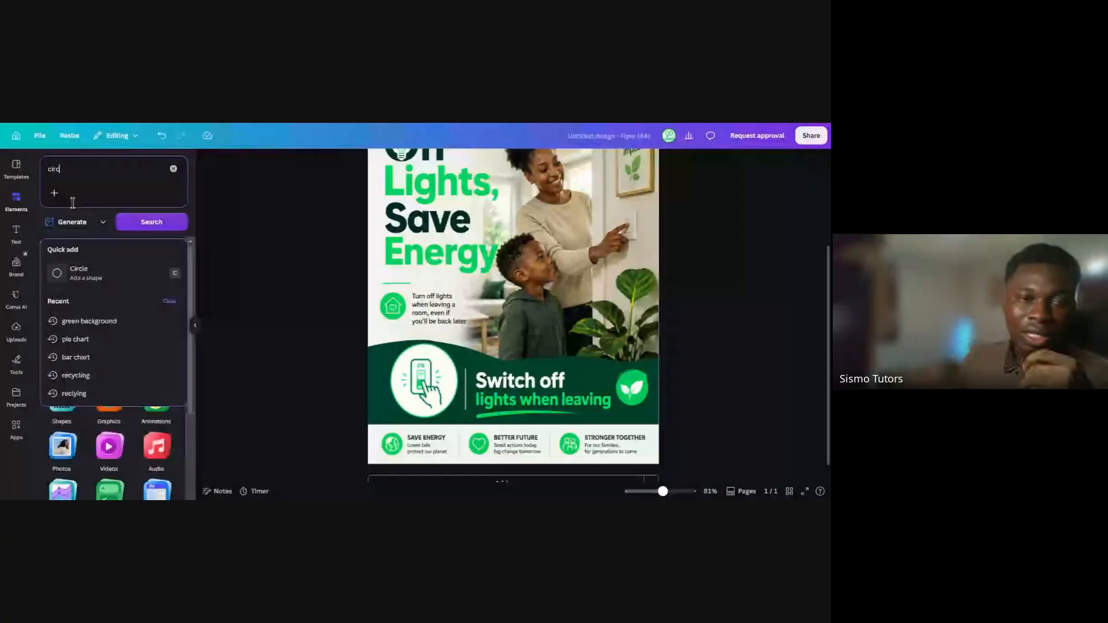
type("le")
key("Return")
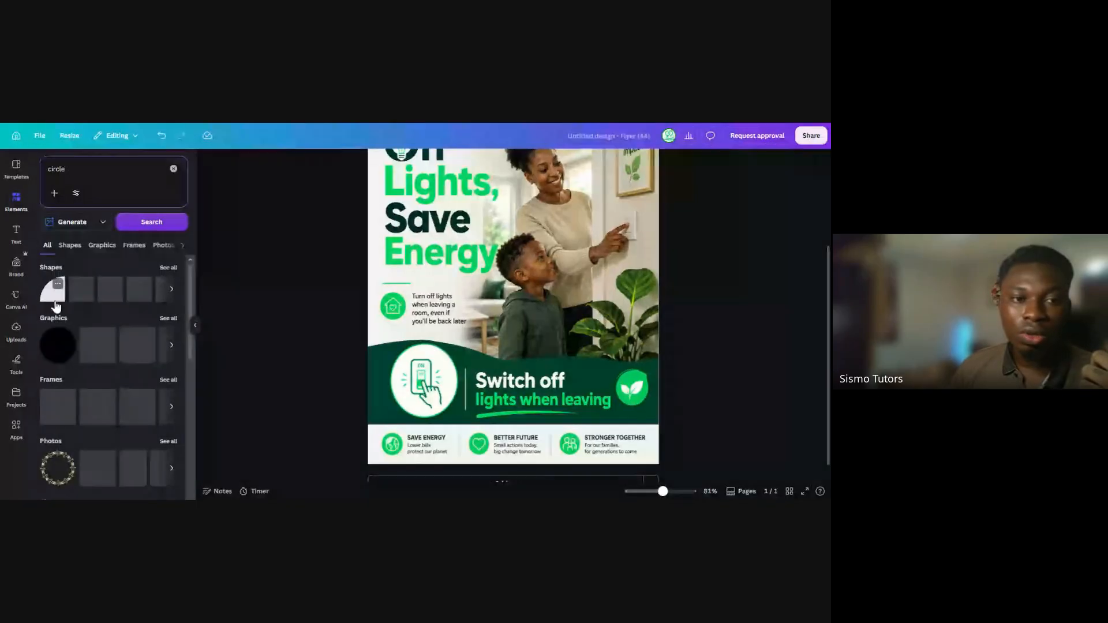
Add the solid black circle graphic to the flyer and recolour it white
left_click(57, 346)
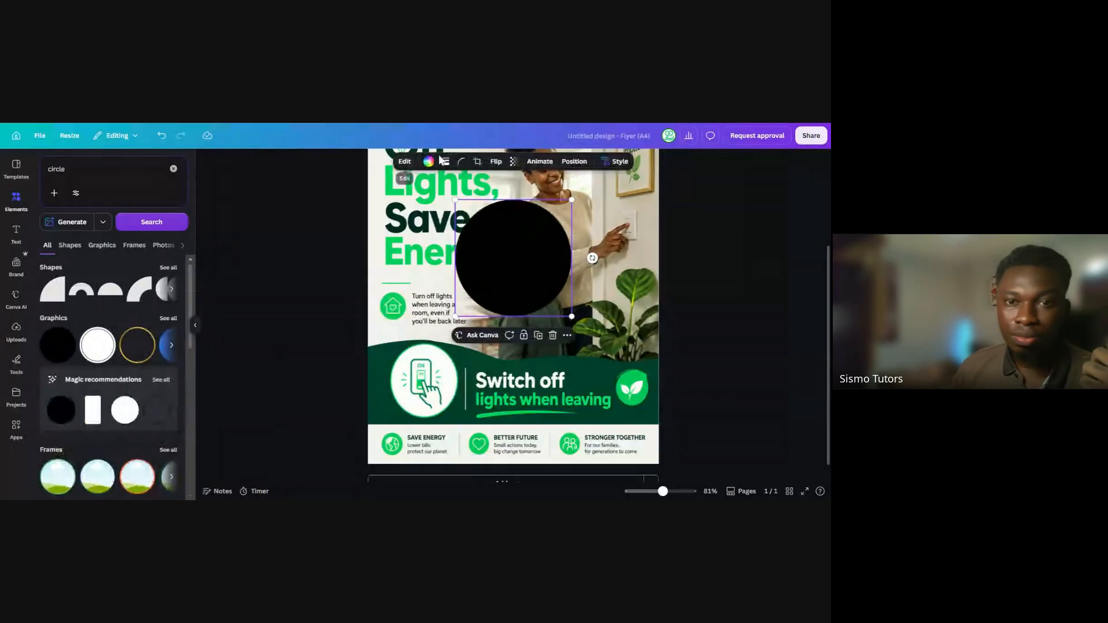
left_click(429, 162)
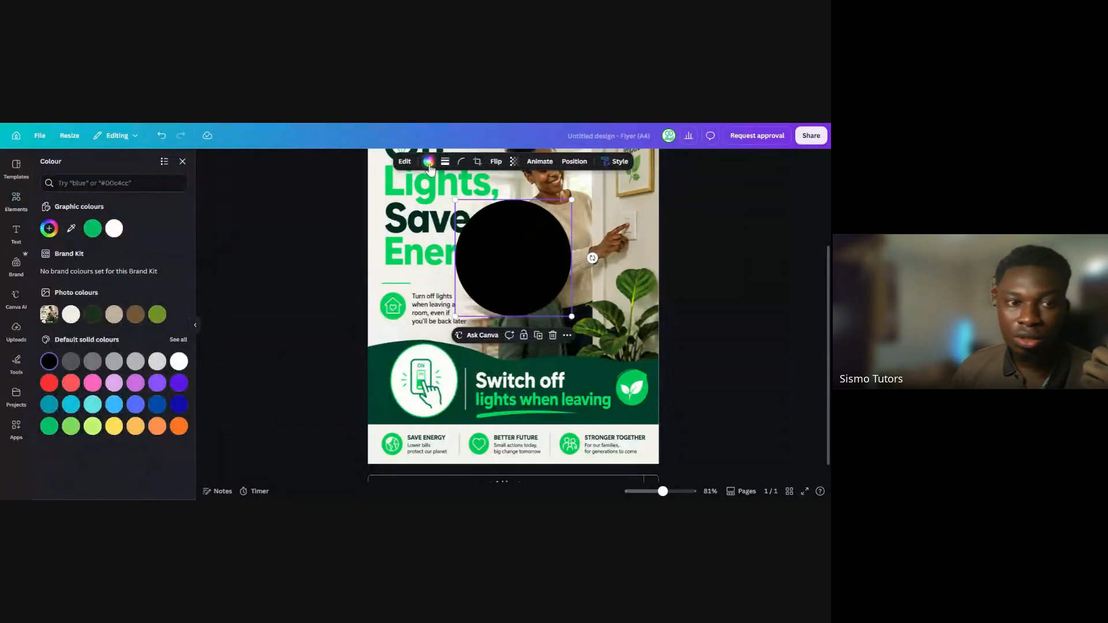
left_click(114, 229)
left_click(197, 327)
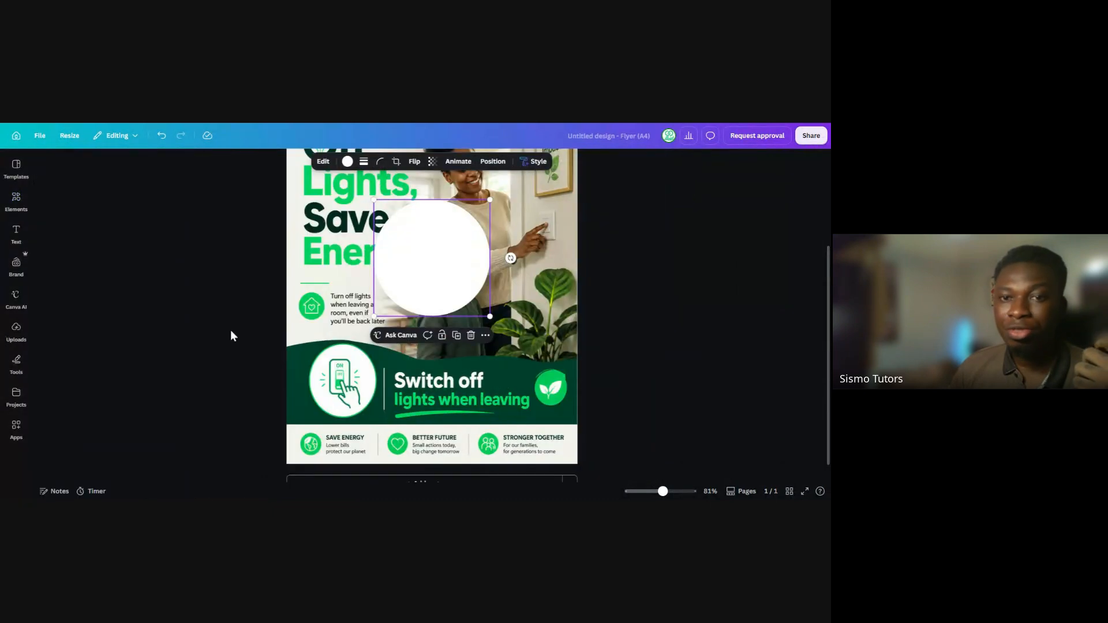
Shrink the white circle and place it over the light-switch icon in the dark green band
left_click_drag(425, 266, 421, 304)
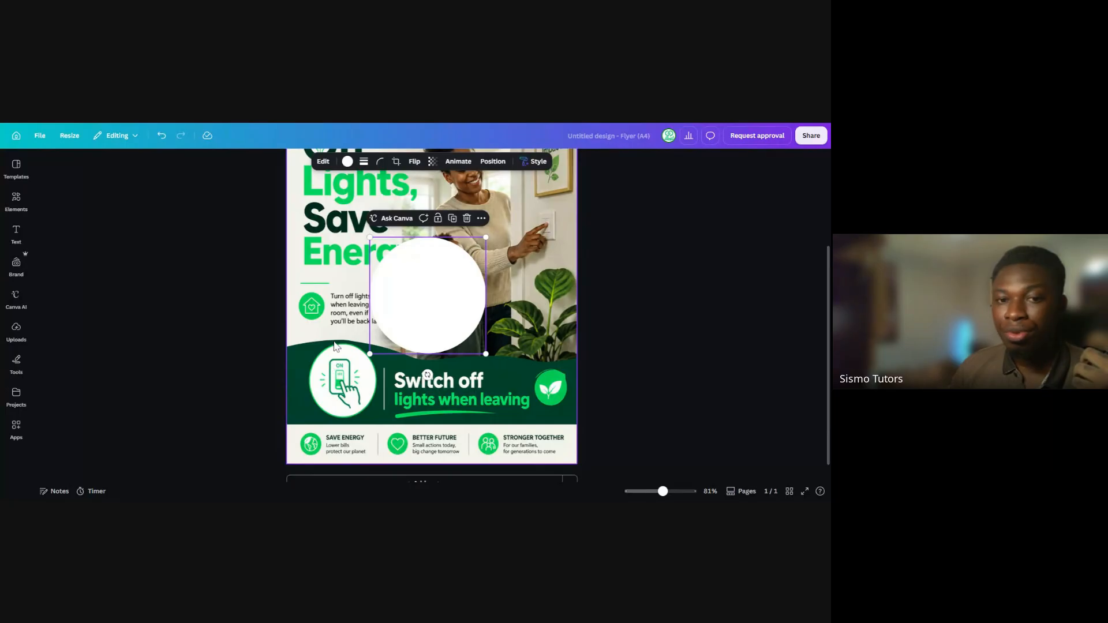
left_click_drag(370, 239, 360, 395)
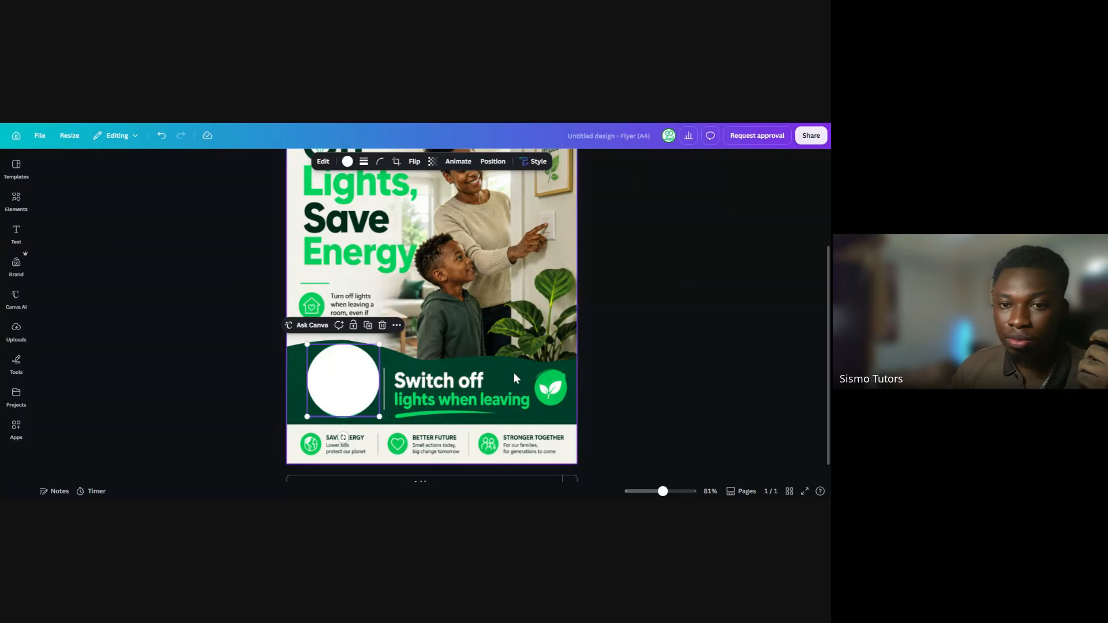
left_click(604, 327)
left_click(362, 383)
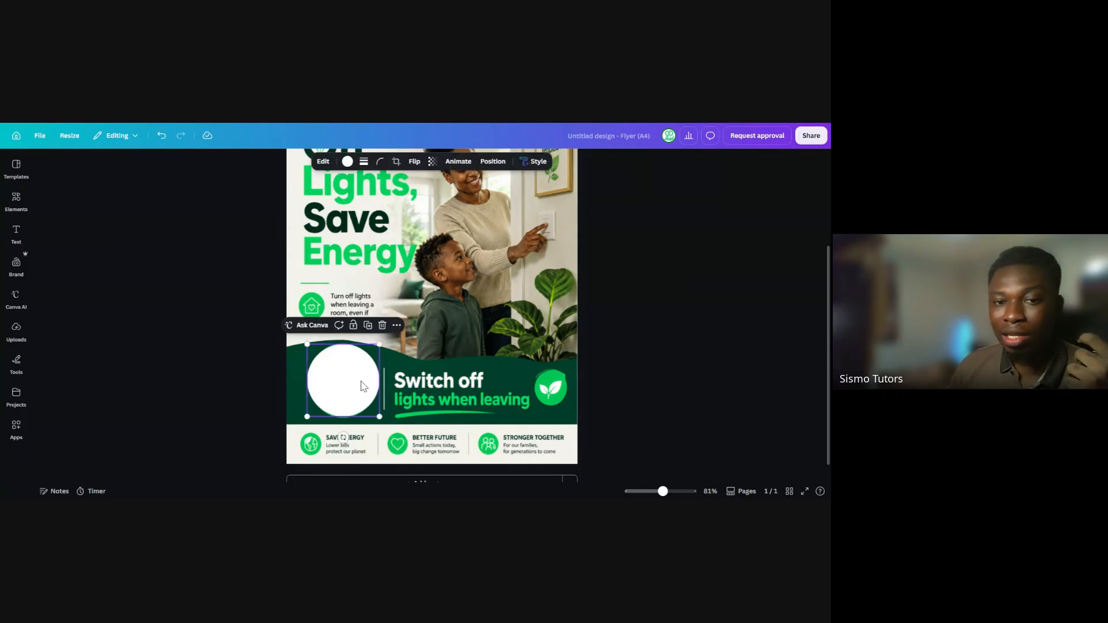
Move the white circle aside to check the light-switch icon beneath, and place it back over the icon
left_click_drag(365, 378, 443, 383)
left_click(335, 385)
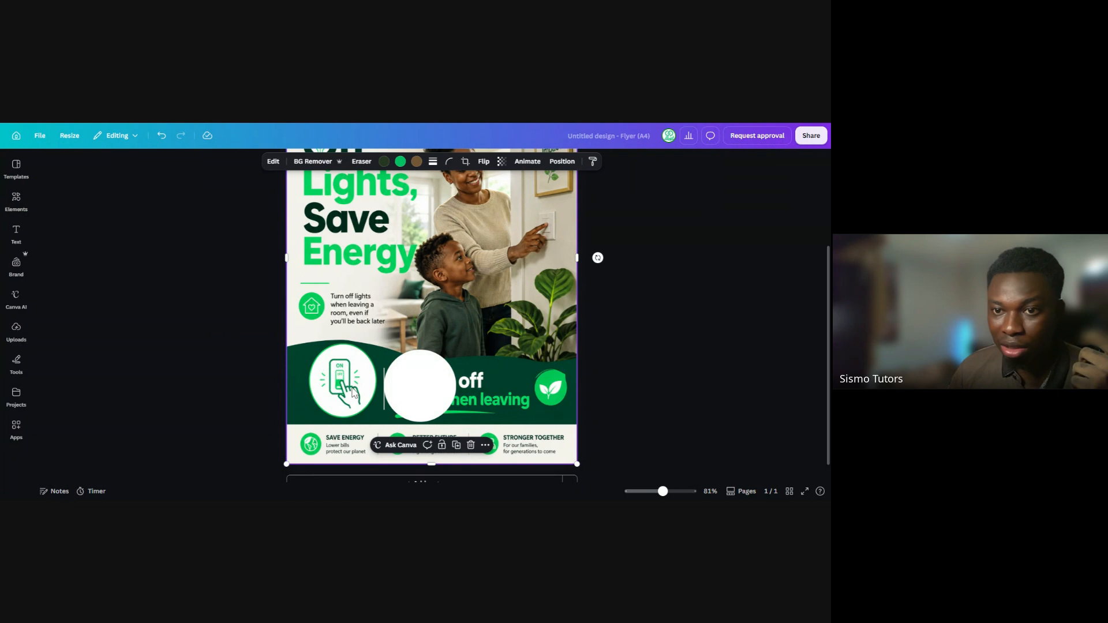
left_click(419, 397)
left_click_drag(420, 397, 339, 389)
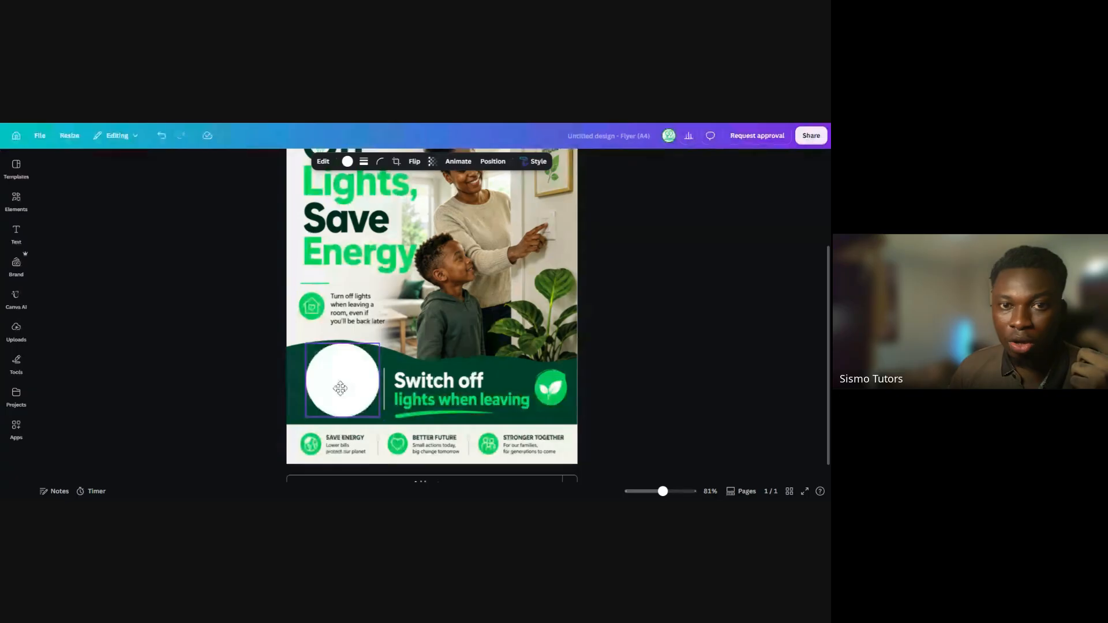
left_click(349, 336)
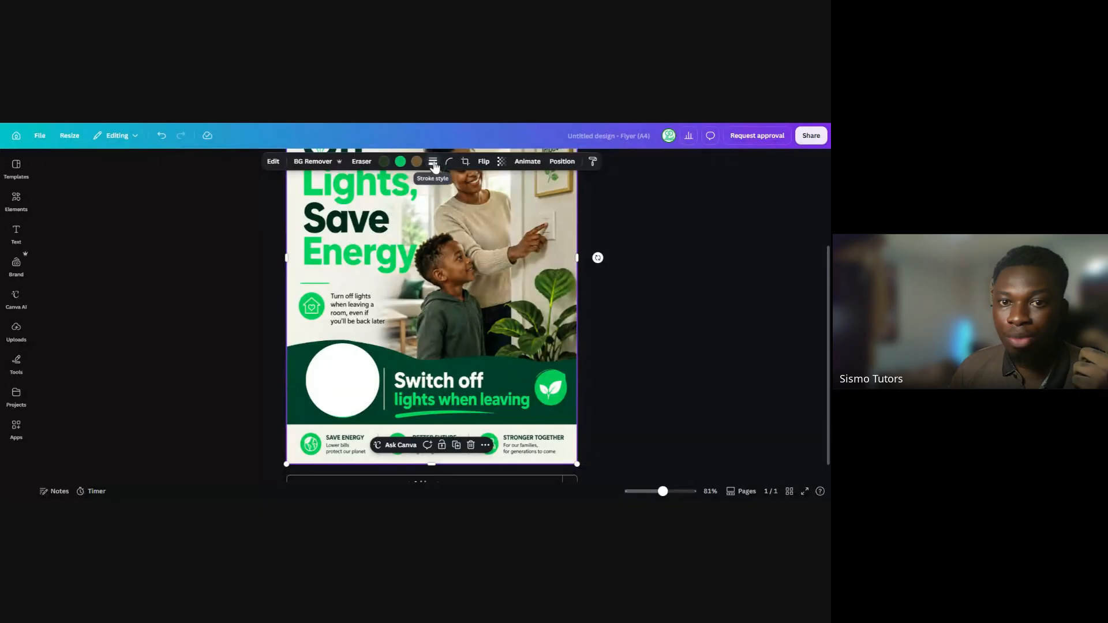
left_click(433, 164)
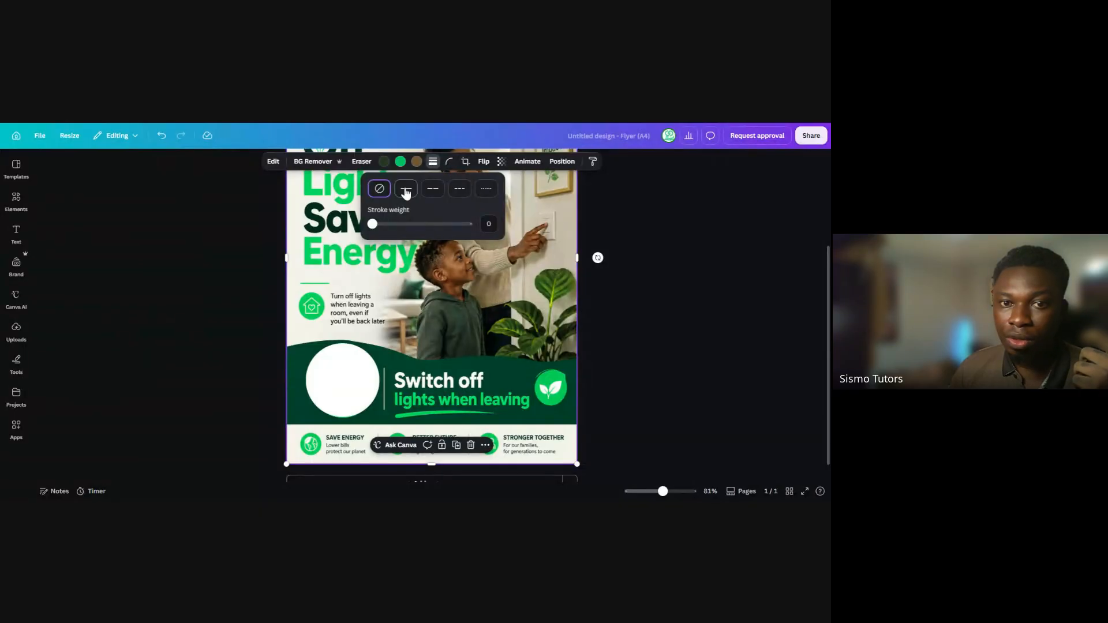
left_click(405, 191)
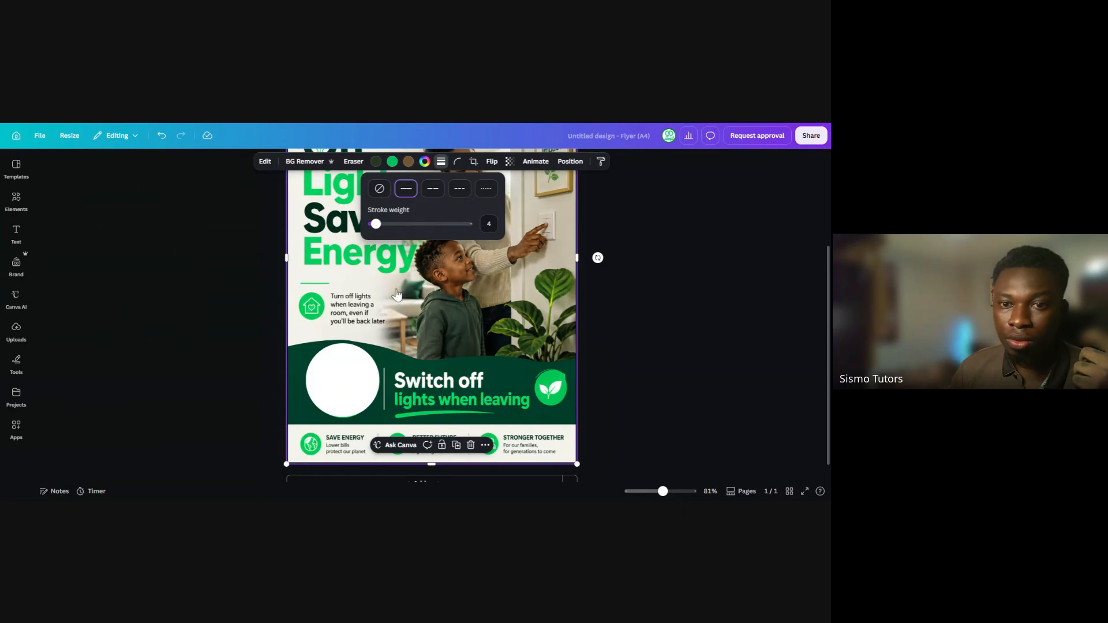
Try a solid outline with stroke weight 3 on the white circle, and remove the outline
left_click(344, 362)
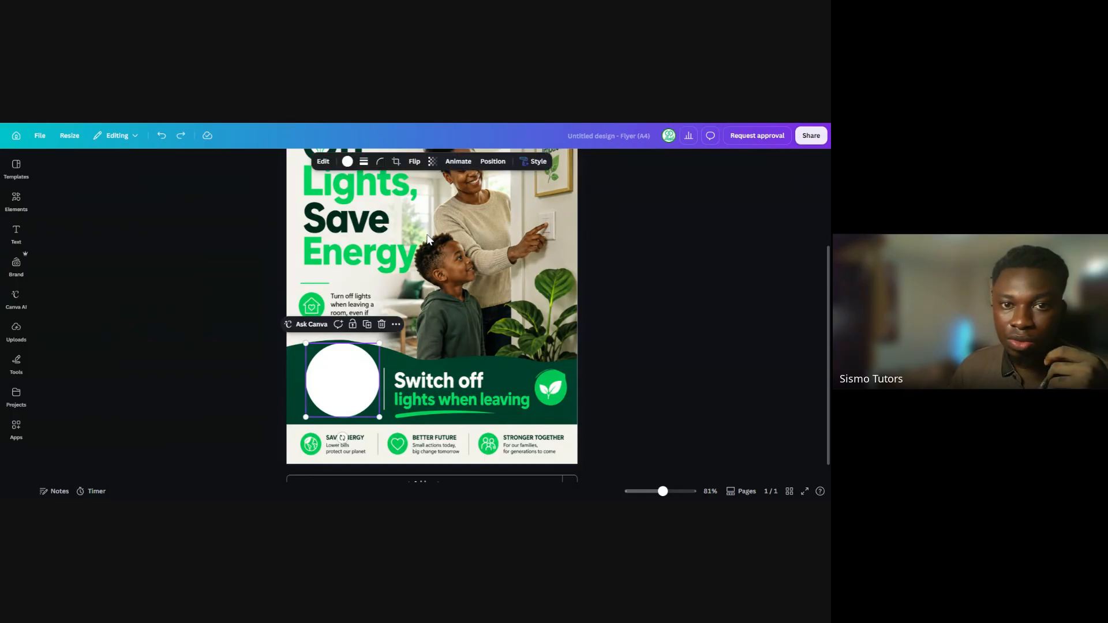
left_click(364, 163)
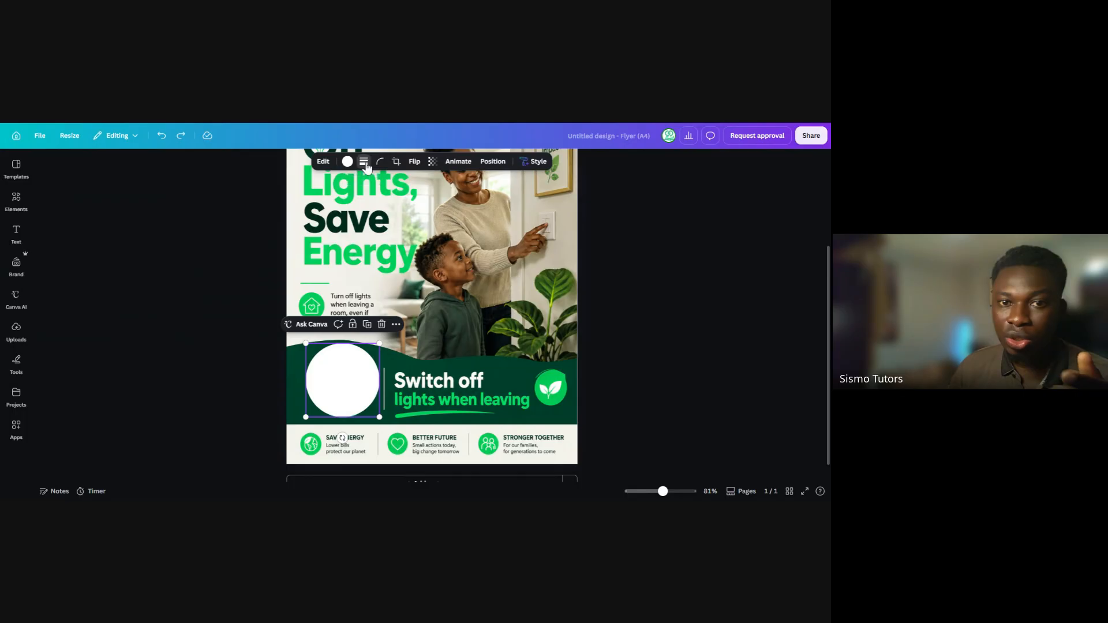
left_click(337, 189)
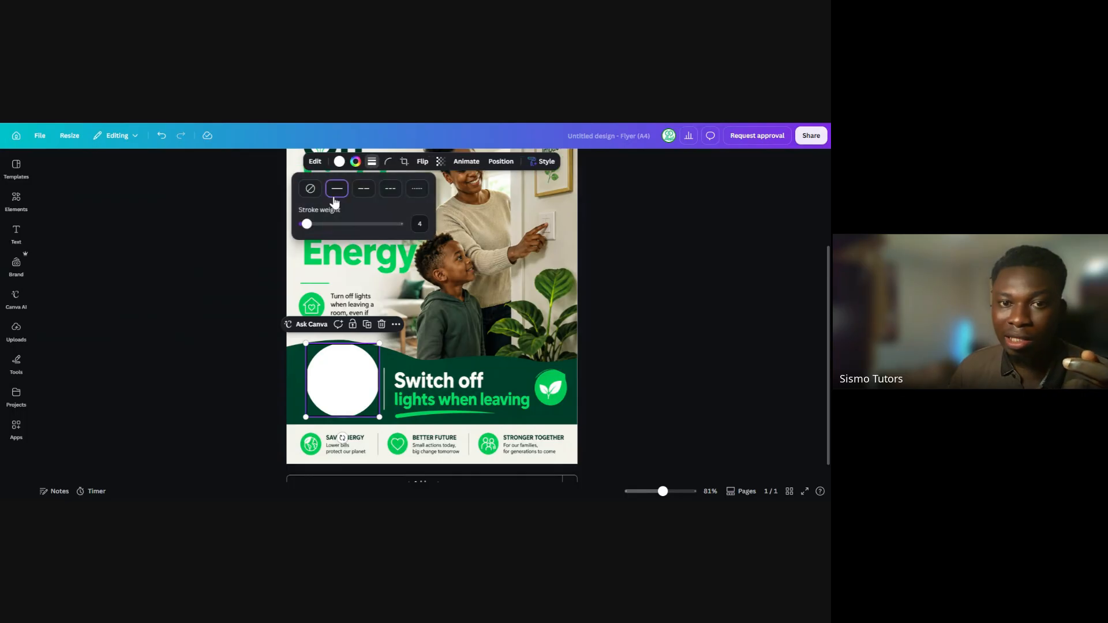
mouse_move(311, 224)
left_mouse_down()
mouse_move(295, 226)
mouse_move(346, 231)
mouse_move(303, 226)
left_mouse_up()
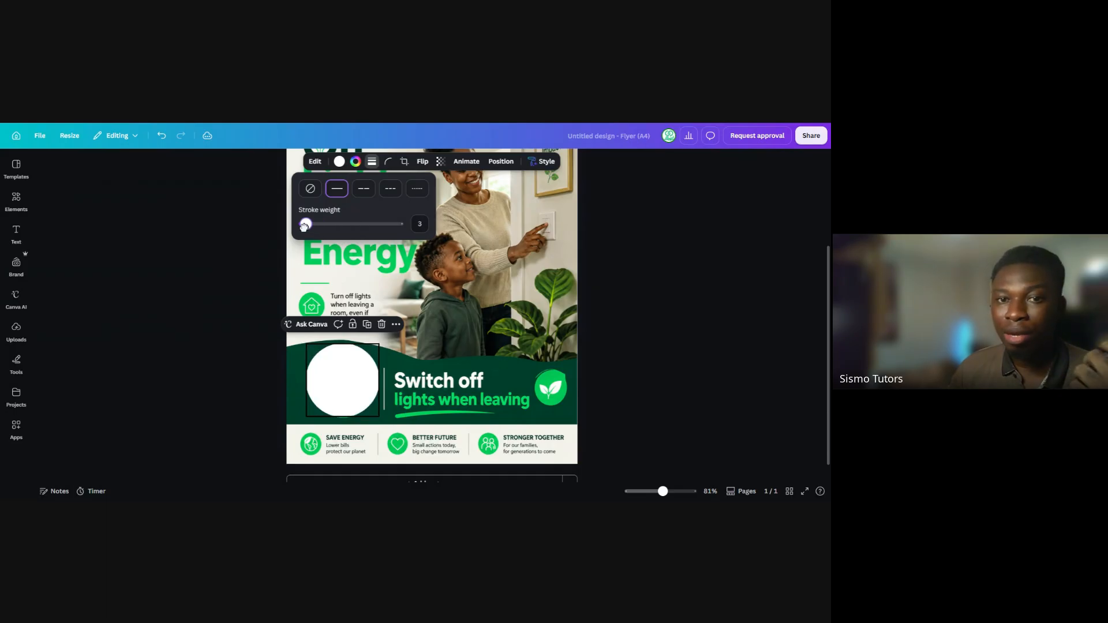
left_click(310, 190)
left_click(612, 285)
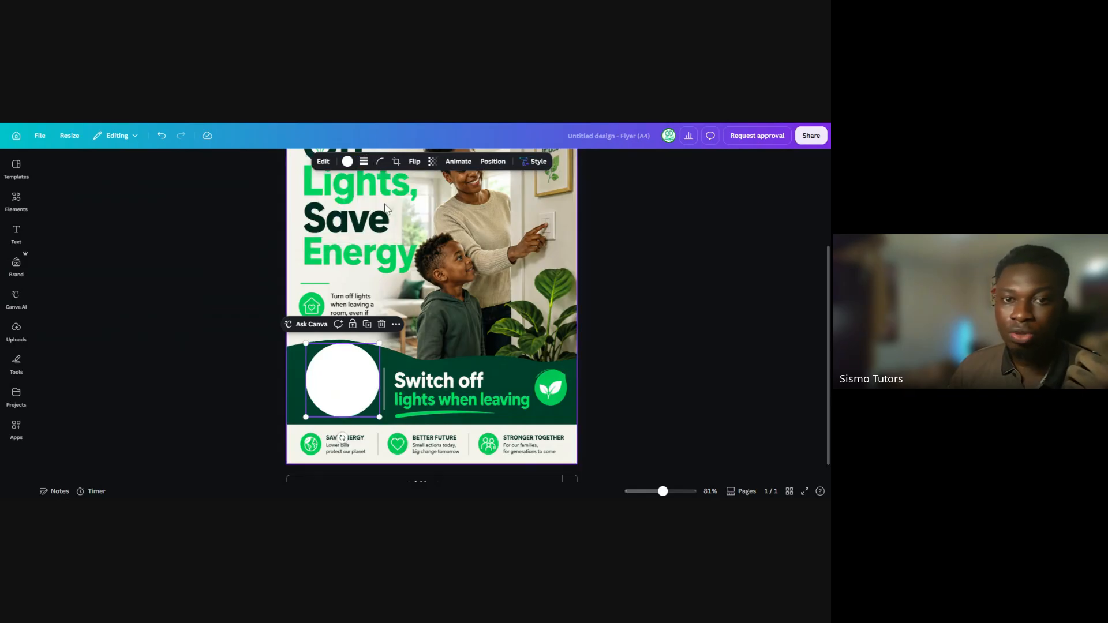
Duplicate the white circle and recolour the original one over the switch icon with the design's bright green
left_click(367, 324)
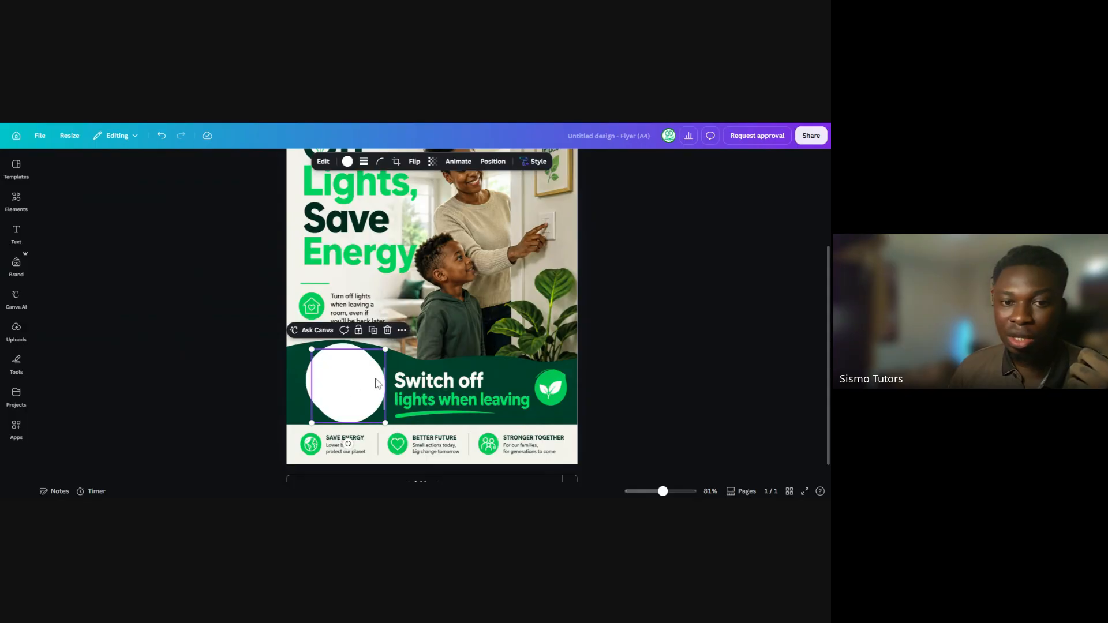
left_click(348, 391)
left_click(451, 373)
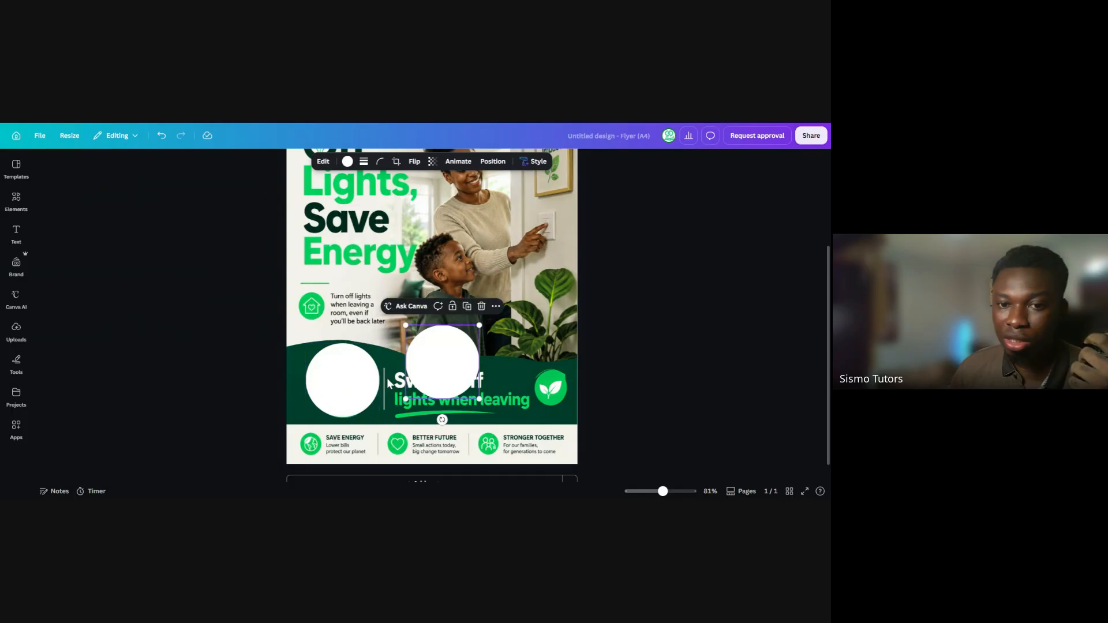
left_click(346, 395)
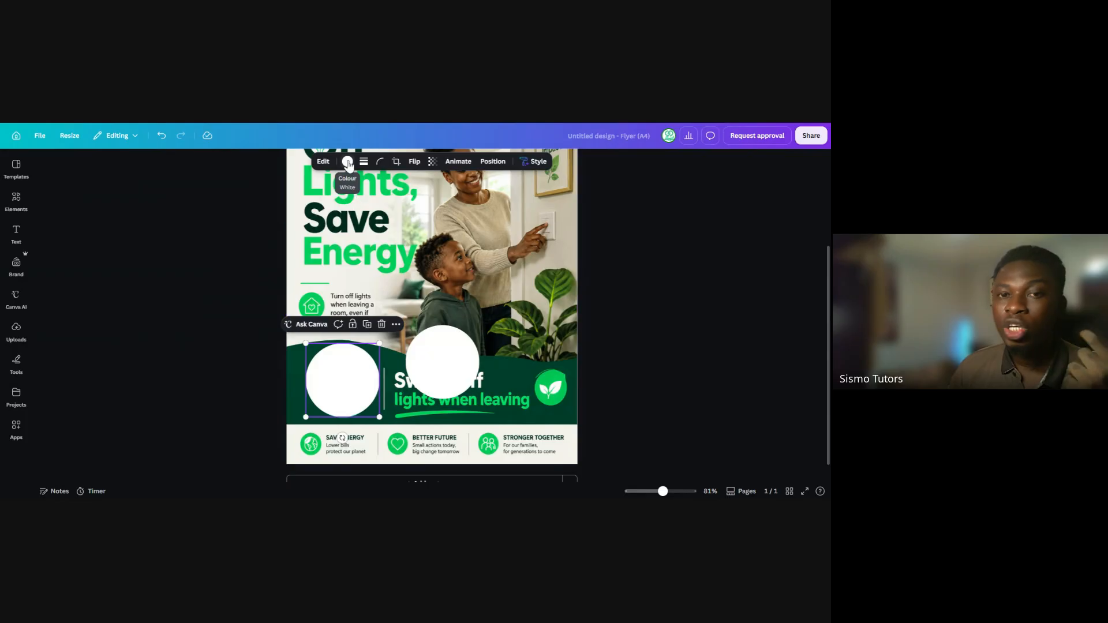
left_click(347, 162)
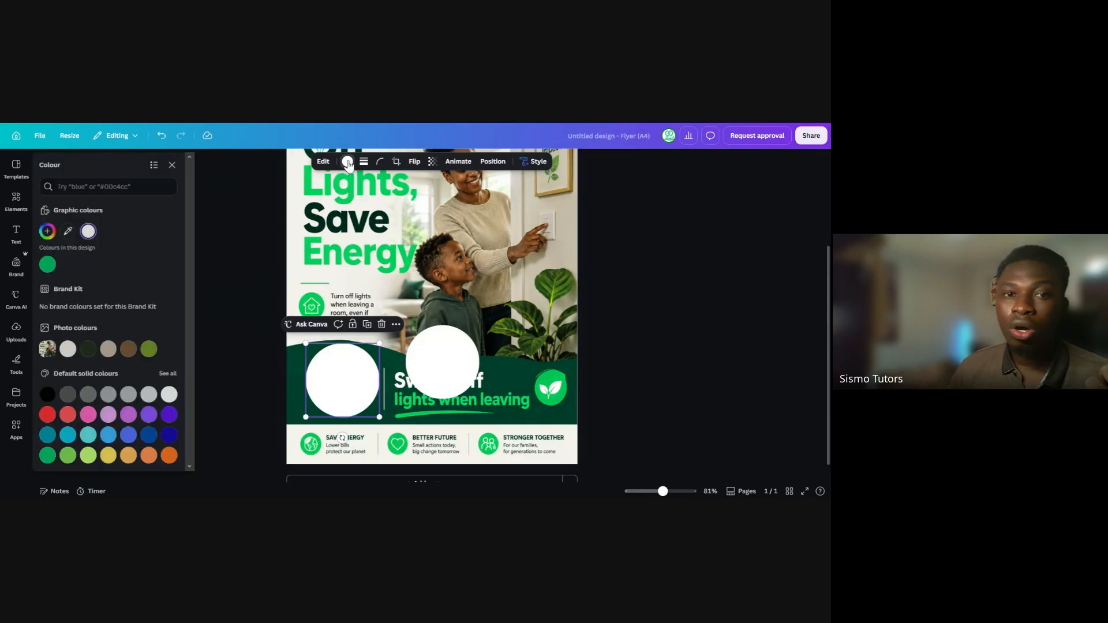
left_click(48, 265)
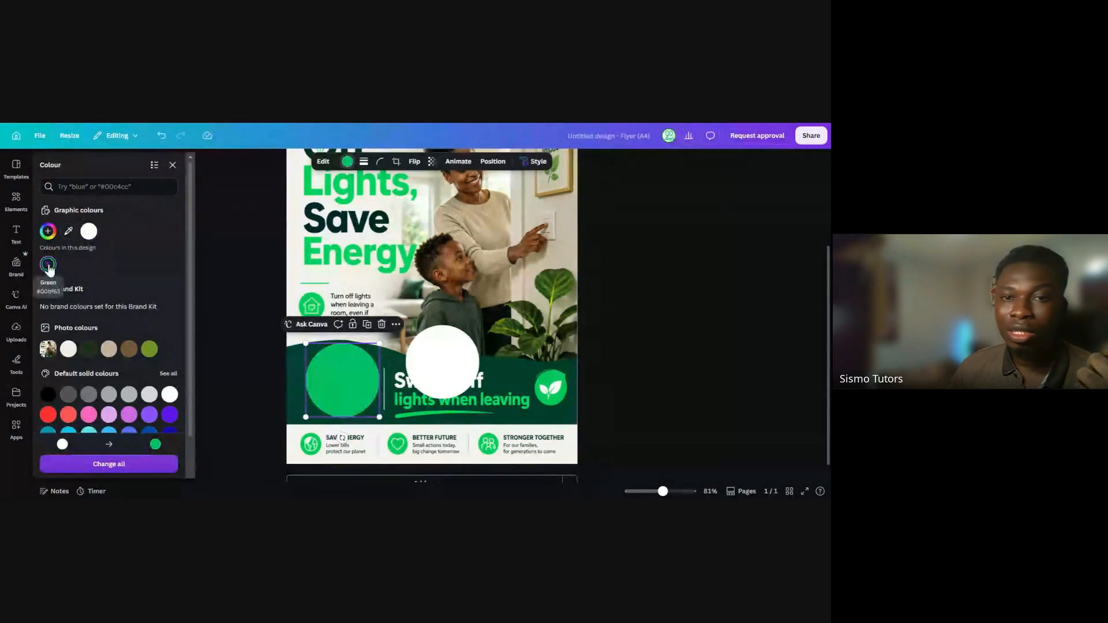
left_click(595, 310)
left_click(336, 386)
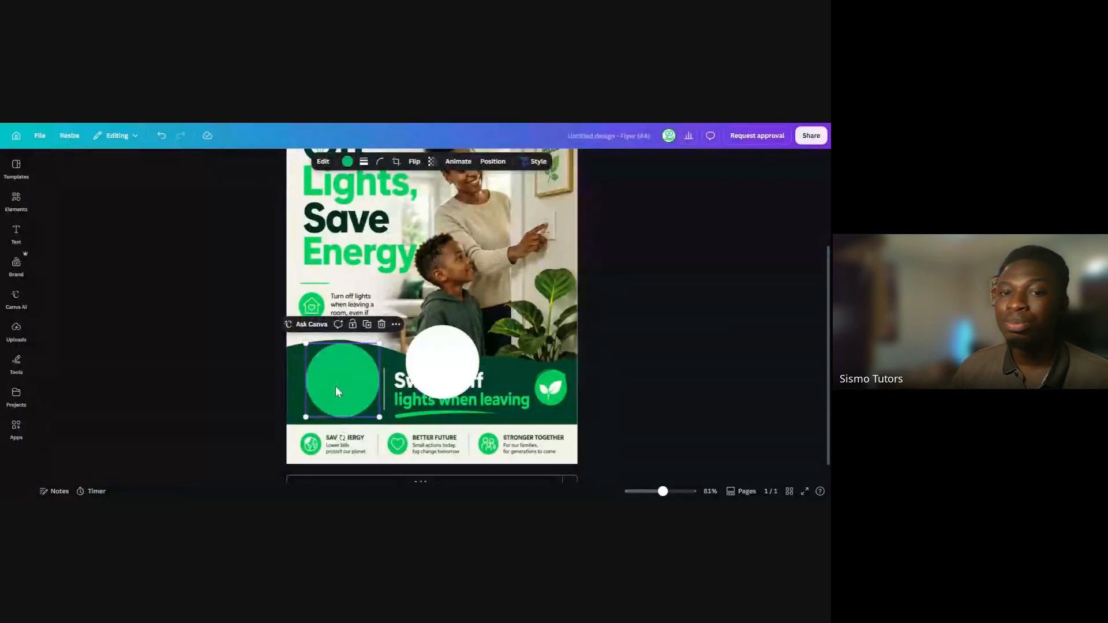
Shrink the white circle copy slightly and centre it on the green circle, leaving a thin green ring around it
left_click(443, 378)
left_click_drag(443, 354, 314, 349)
left_click_drag(349, 387, 347, 382)
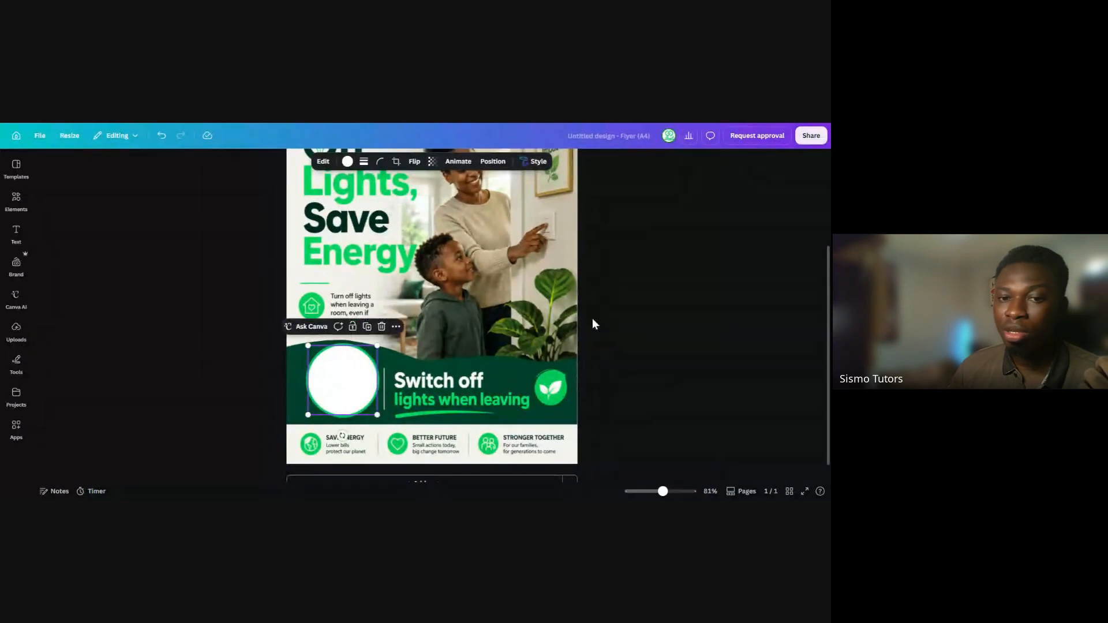
left_click(593, 320)
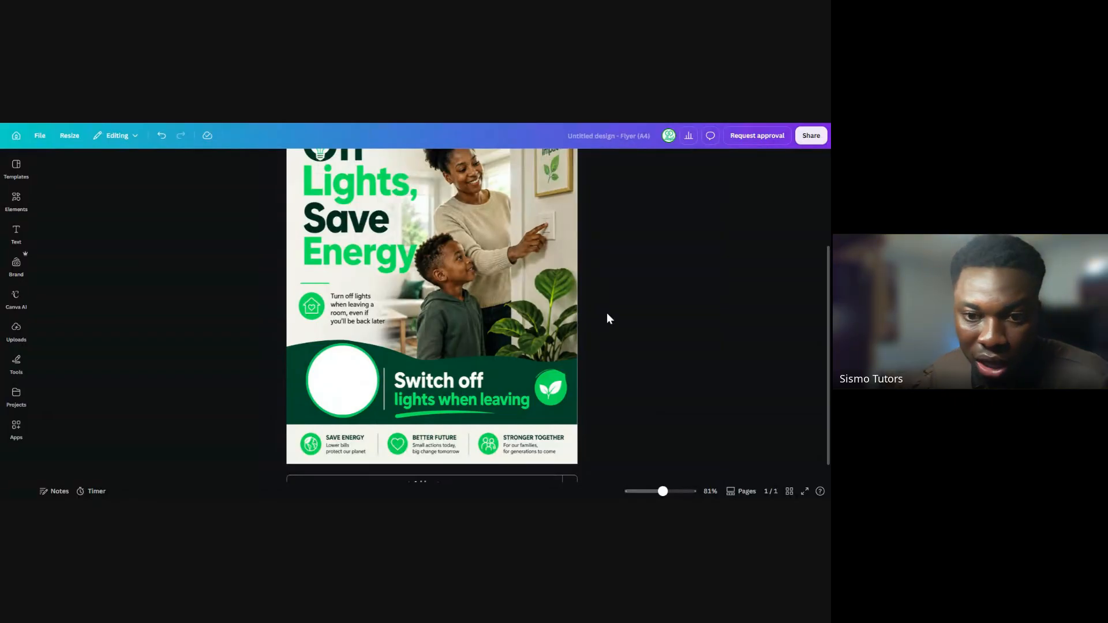
Move the white circle off the green one to show the two layers, and return it to the centre
left_click(350, 380)
left_click_drag(348, 378, 464, 345)
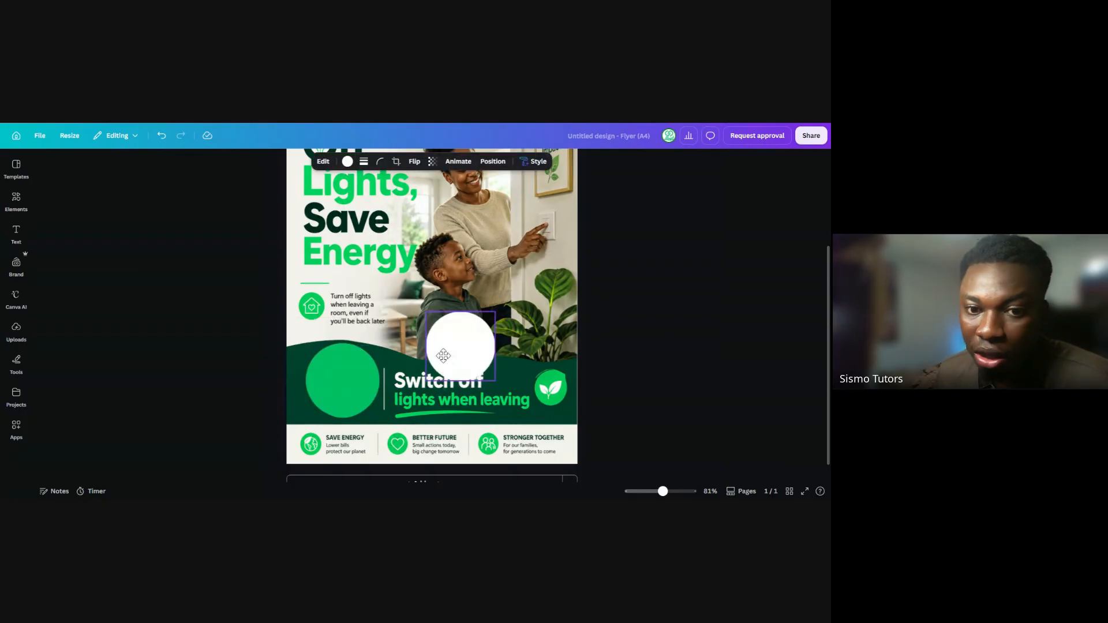
left_click(329, 390)
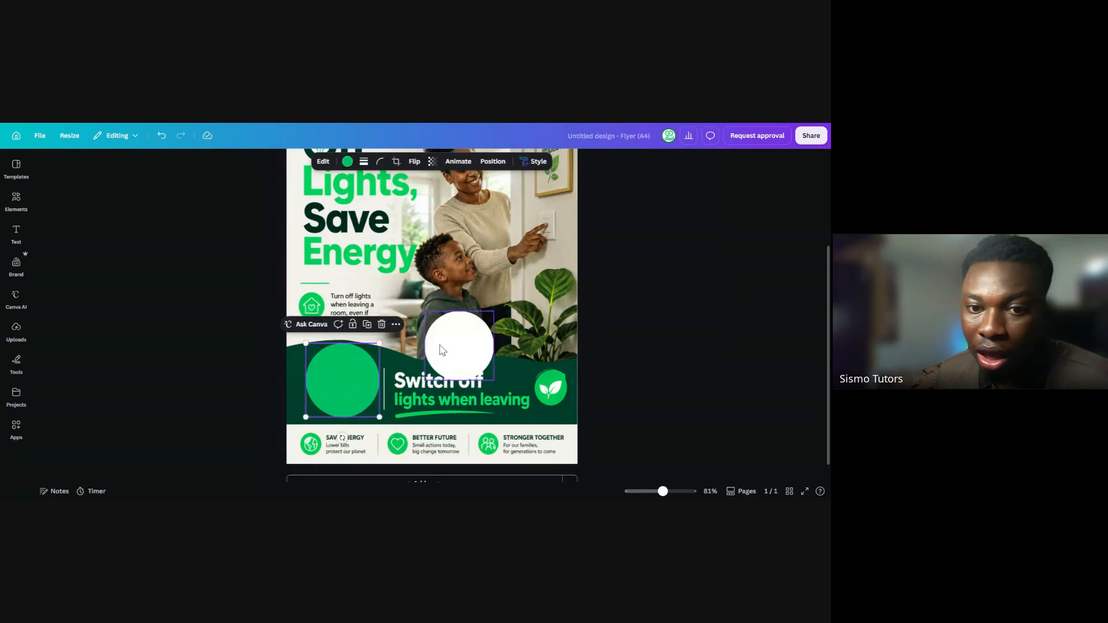
left_click(462, 344)
left_click(348, 396)
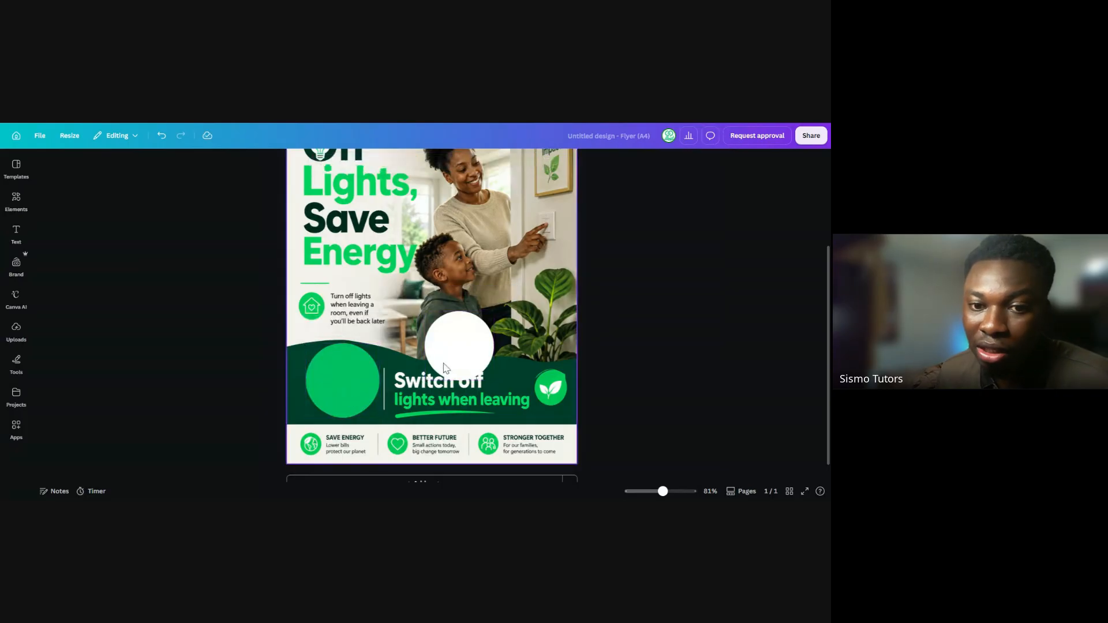
left_click(457, 350)
left_click_drag(462, 354, 346, 384)
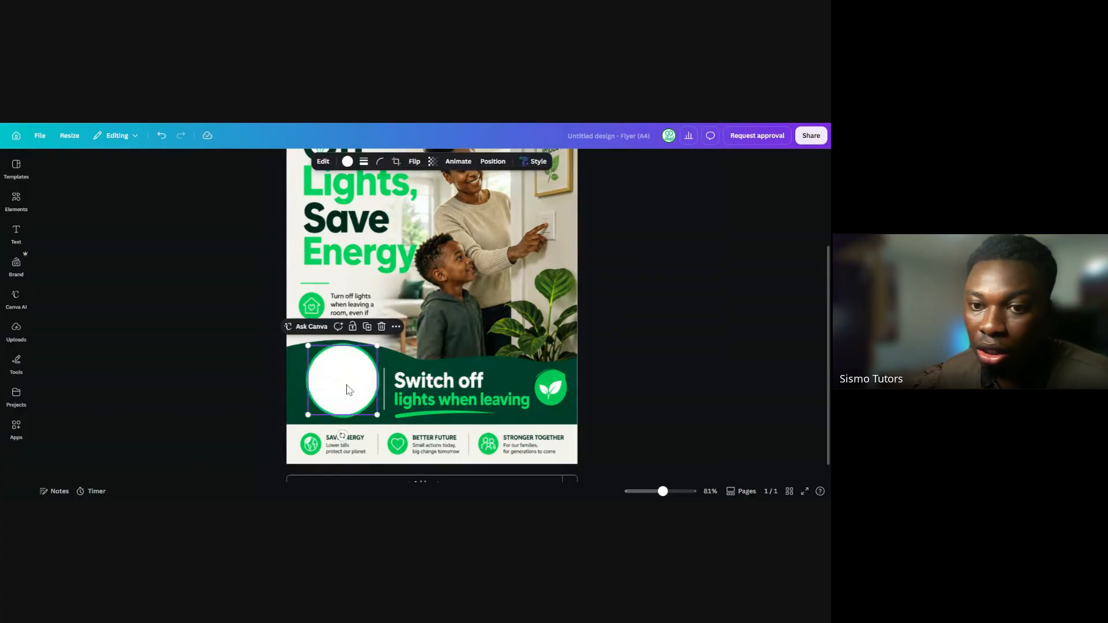
left_click(376, 394)
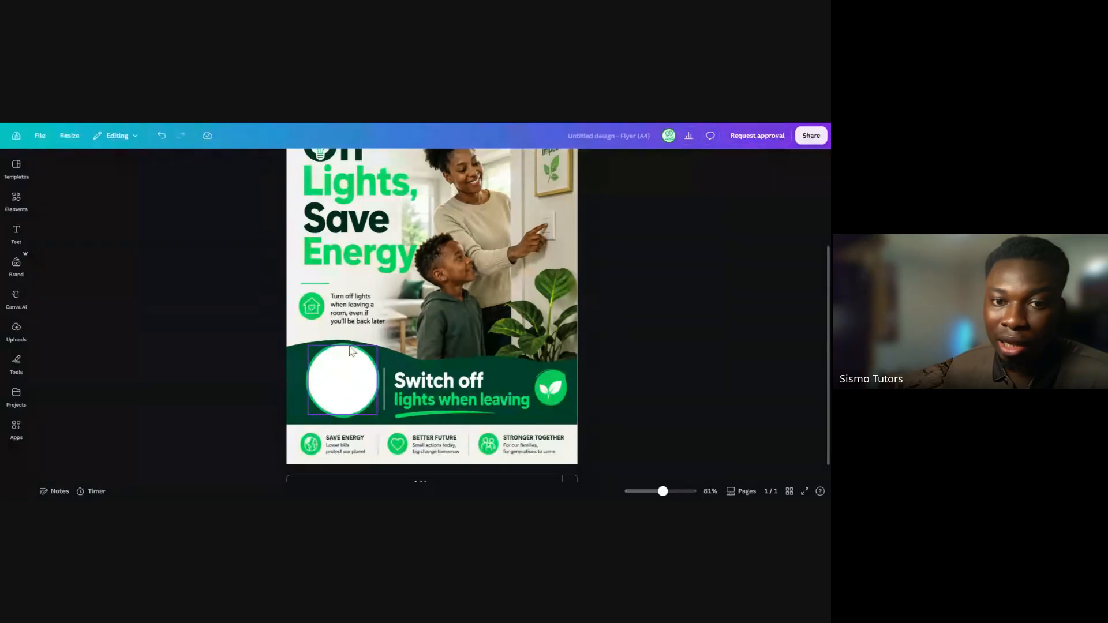
left_click(342, 378)
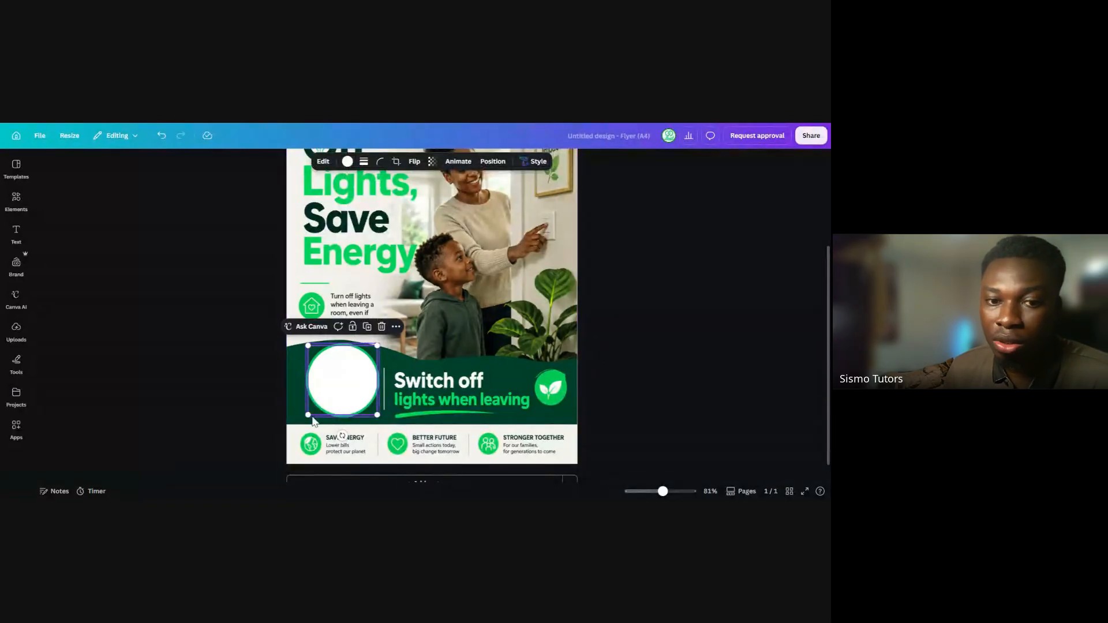
left_click(628, 308)
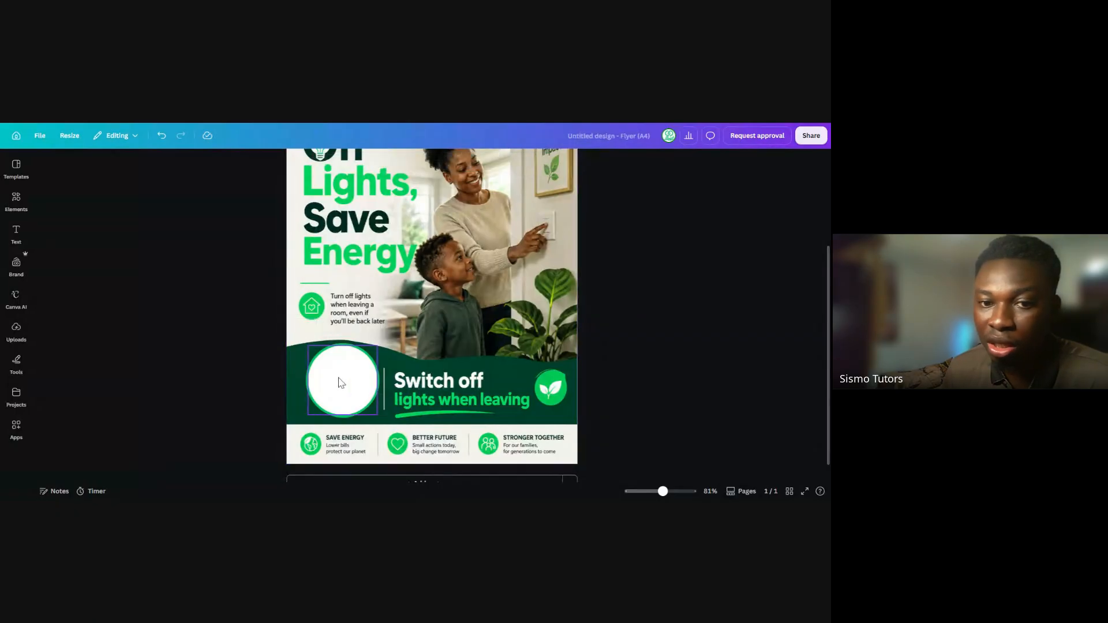
Pull the white circle aside once more to inspect the green circle beneath, and recentre it on the ring
left_click_drag(340, 383, 425, 367)
left_click(356, 386)
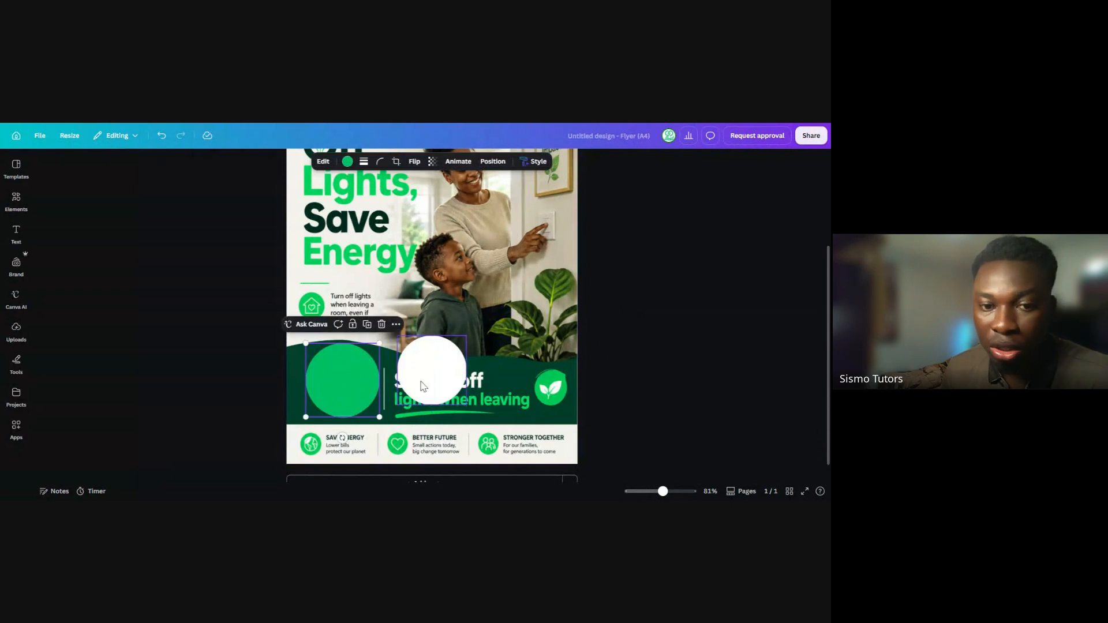
left_click_drag(423, 386, 353, 371)
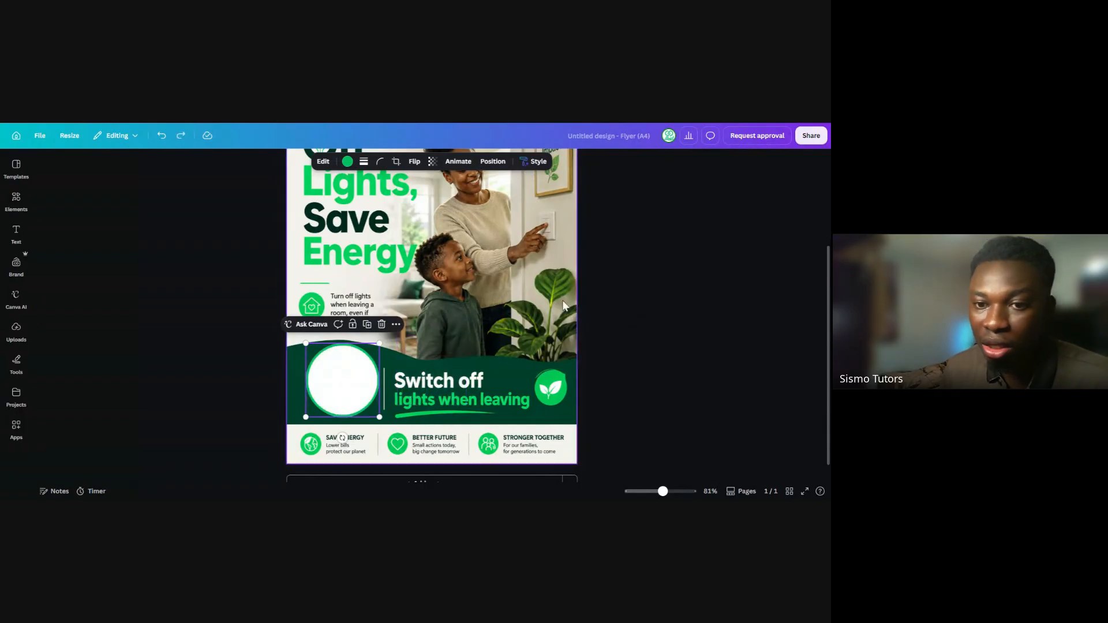
left_click(612, 288)
left_click(318, 388)
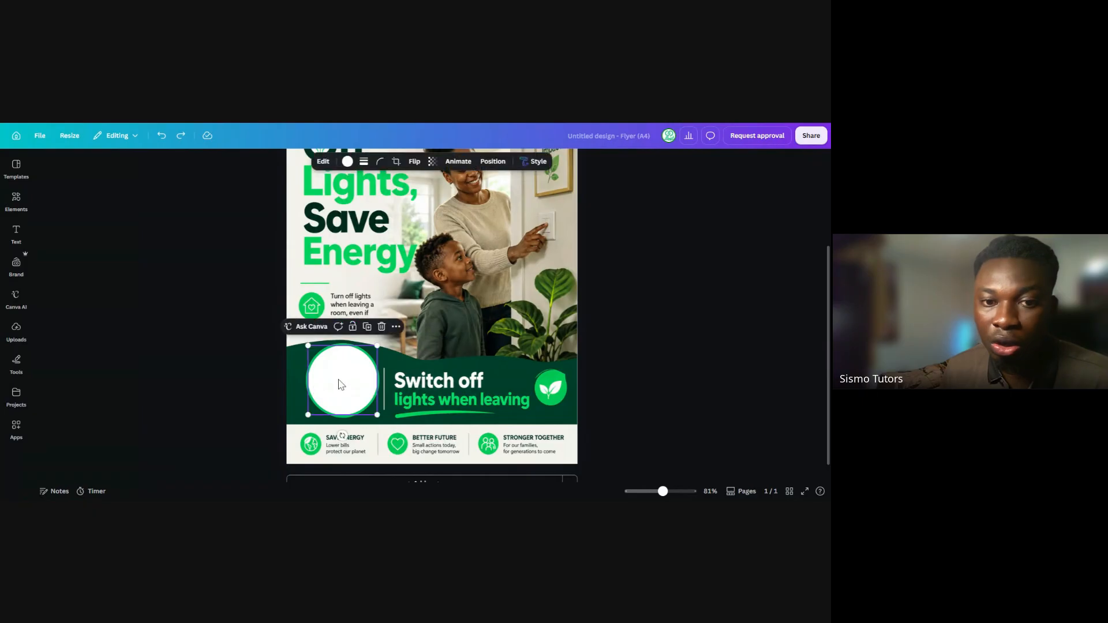
mouse_move(345, 386)
left_mouse_down()
mouse_move(381, 378)
mouse_move(338, 378)
left_mouse_up()
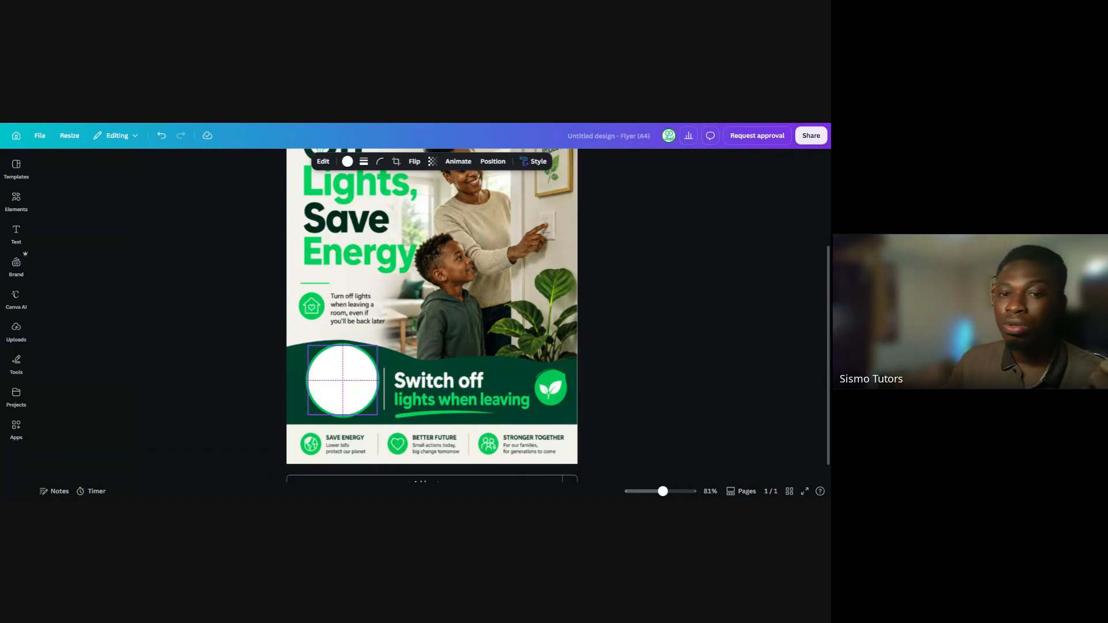
Search the design elements for "light switch" and show all matching graphics
left_click_drag(342, 380, 343, 380)
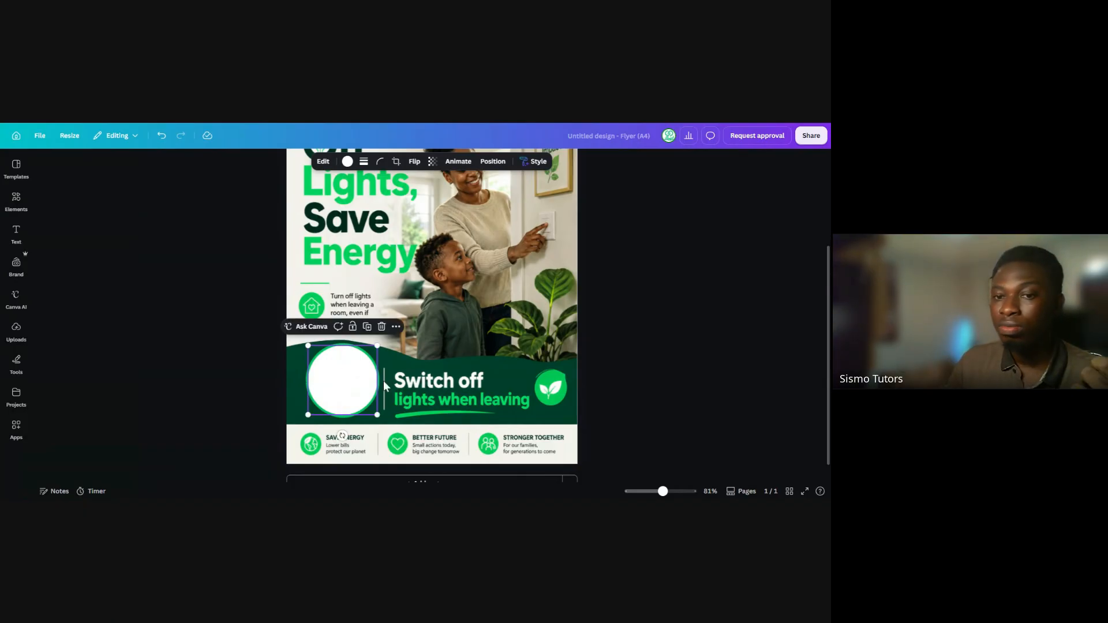
left_click(590, 327)
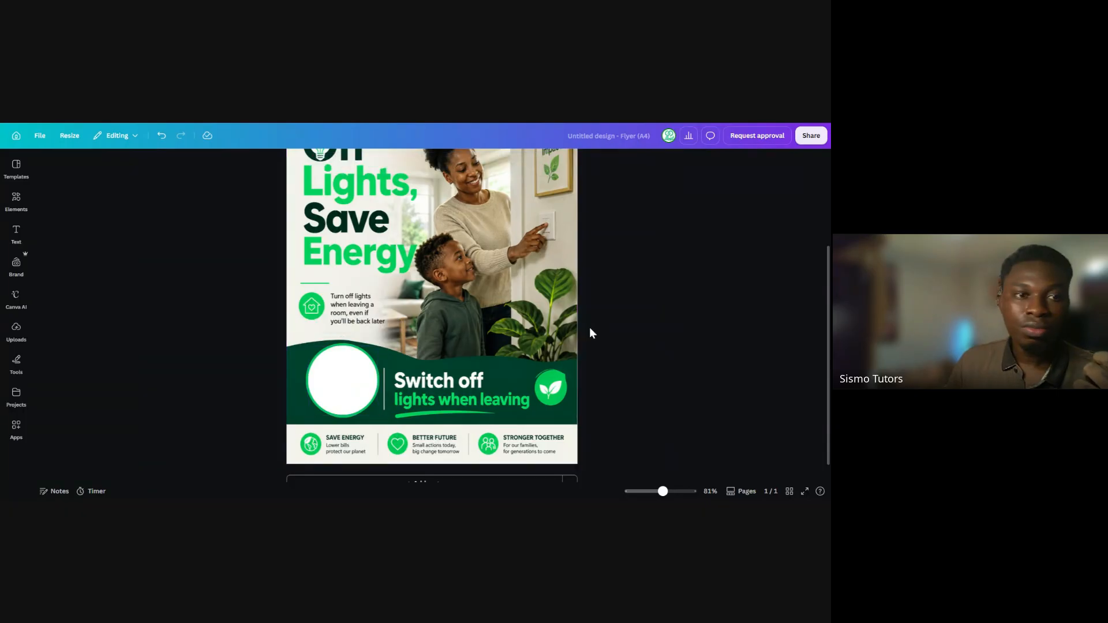
left_click(17, 201)
left_click(102, 172)
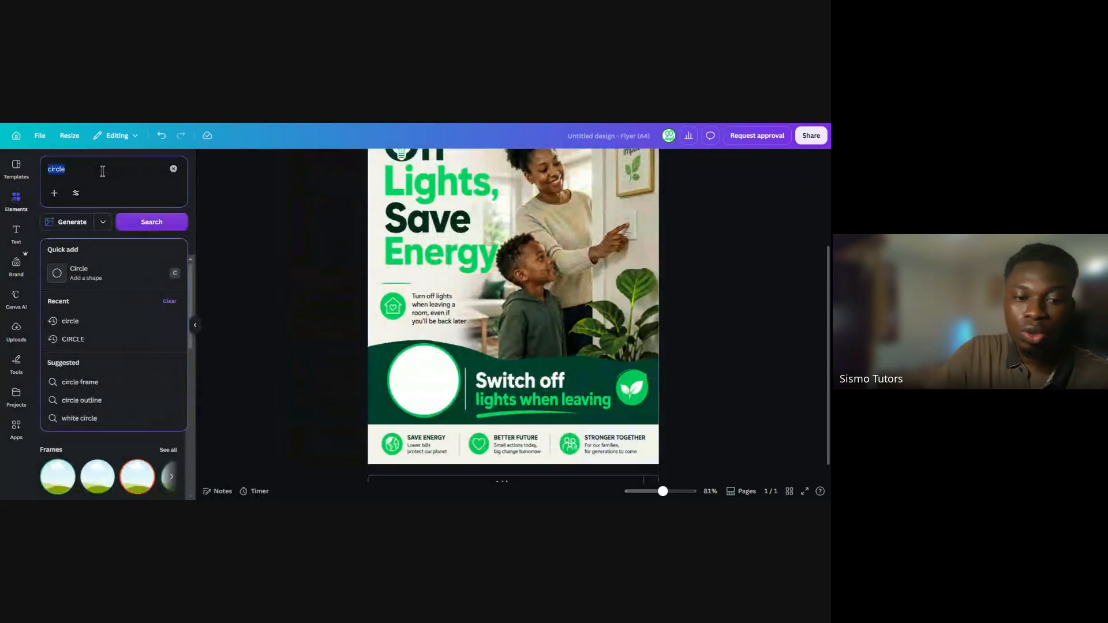
type("switch")
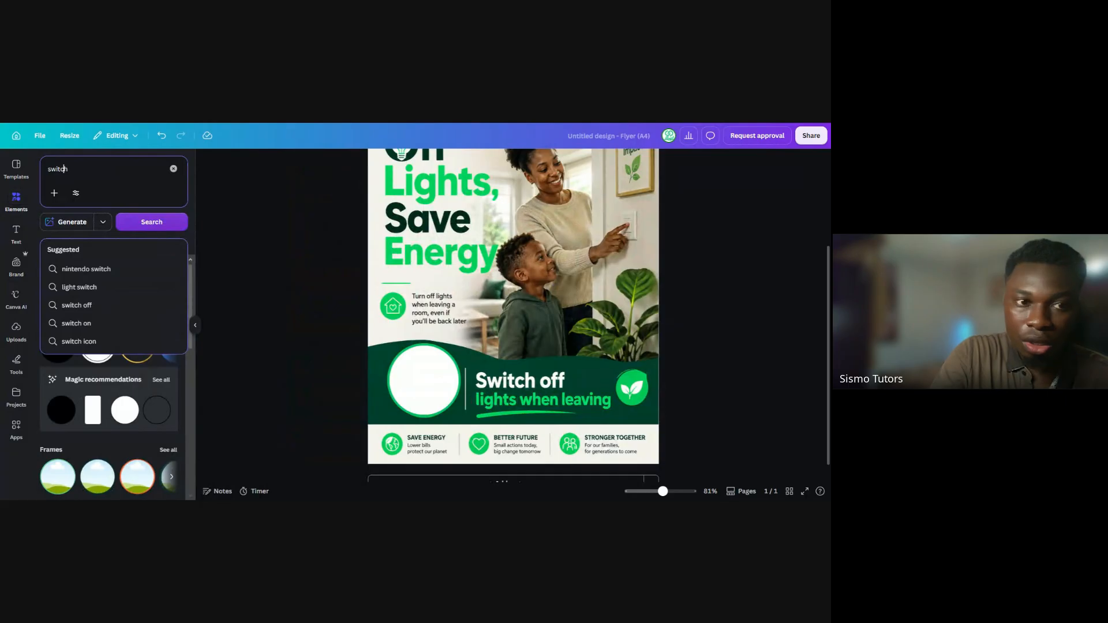
type("light")
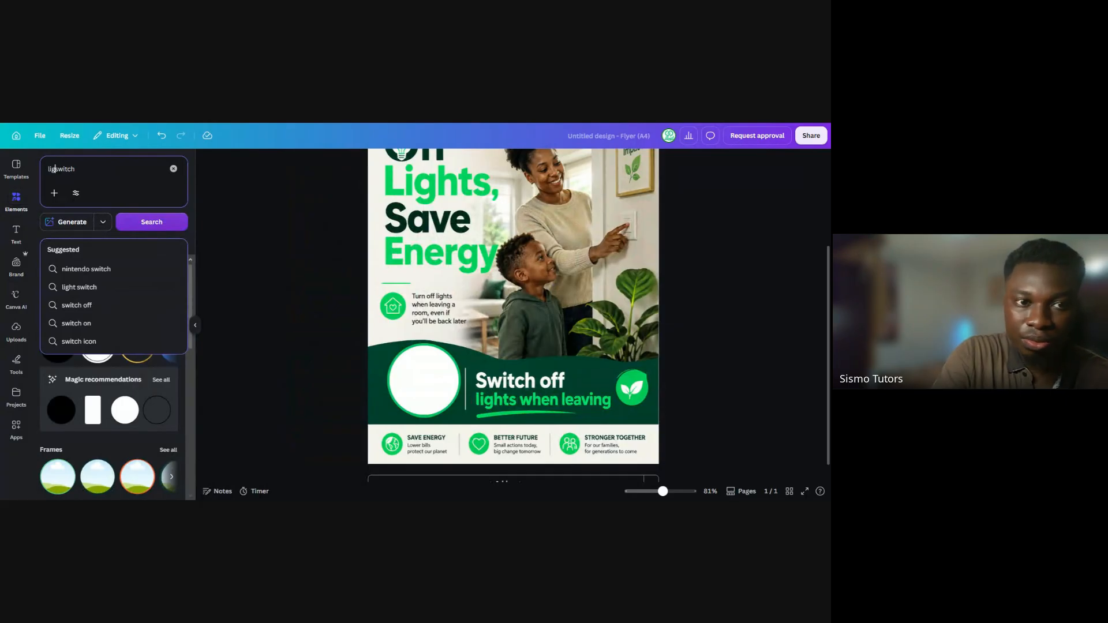
key("Return")
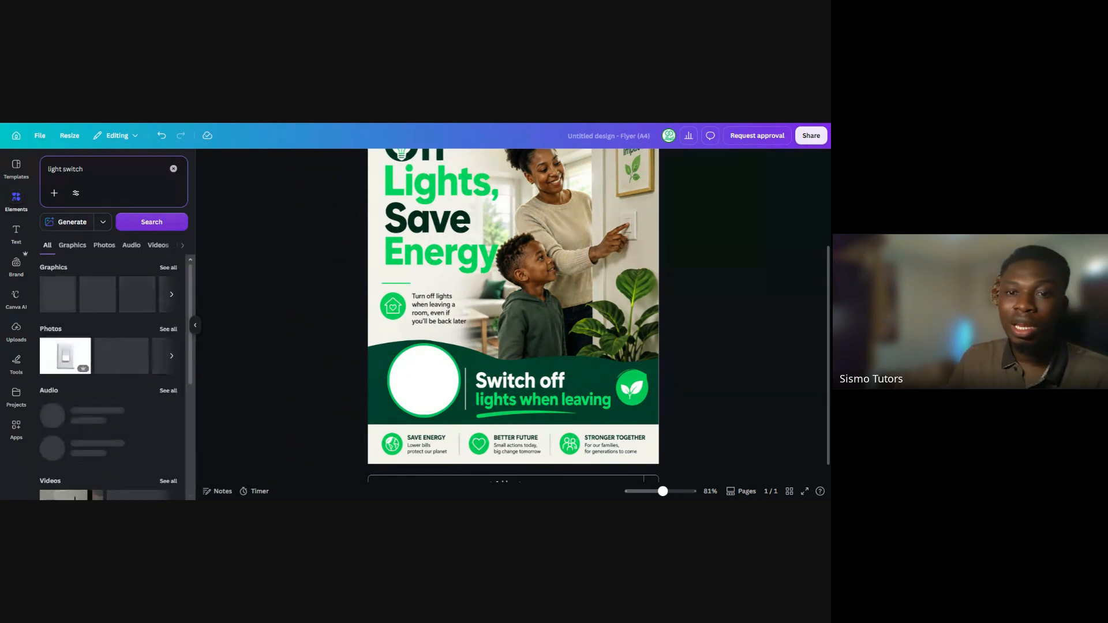
left_click(168, 269)
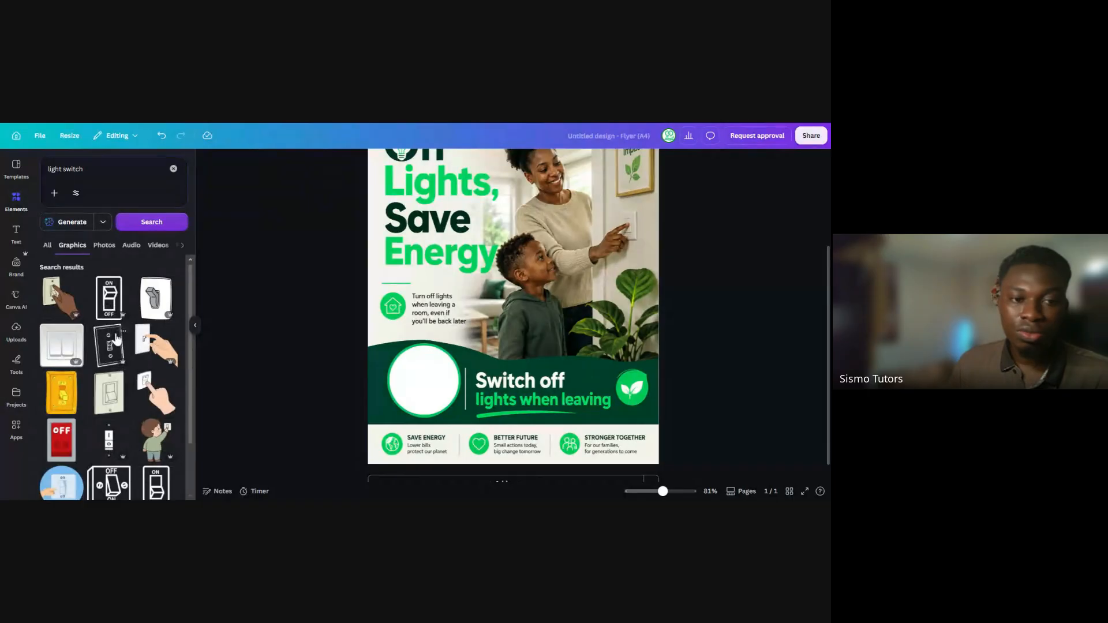
Try the ON/OFF toggle-switch graphic at a small size inside the white circle, and delete it again
scroll(118, 339, "down", 1)
scroll(118, 341, "down", 2)
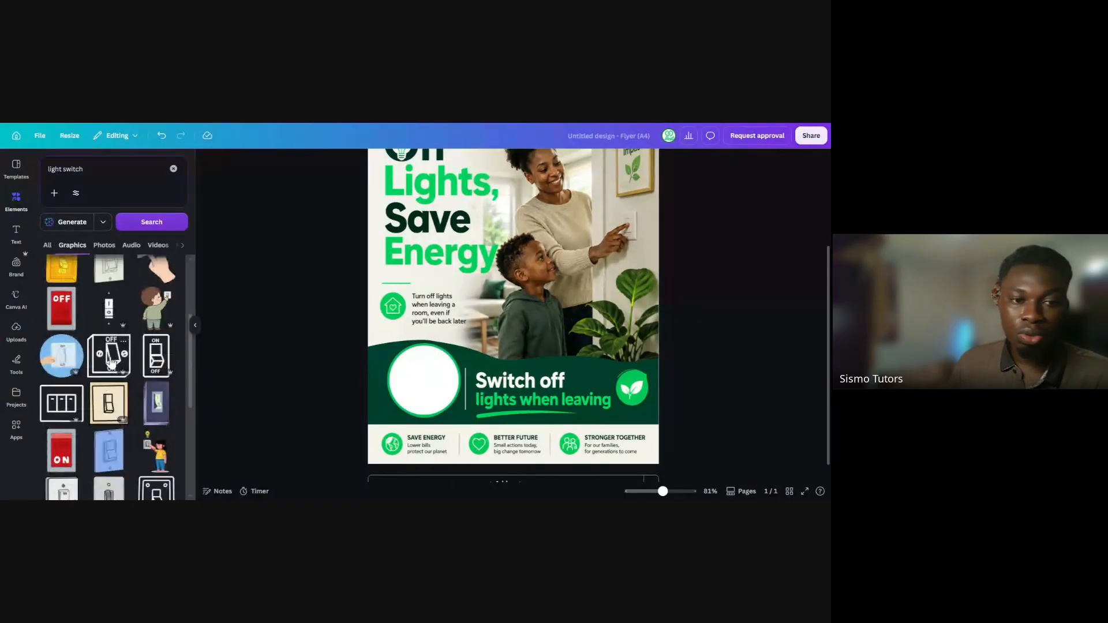
scroll(111, 361, "down", 1)
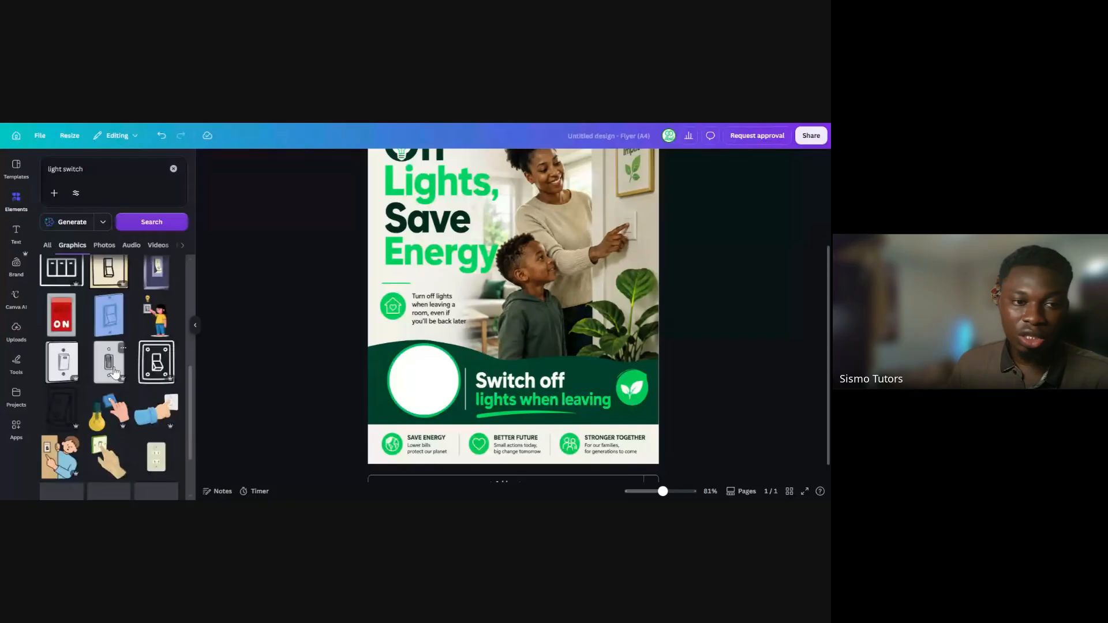
scroll(113, 361, "down", 1)
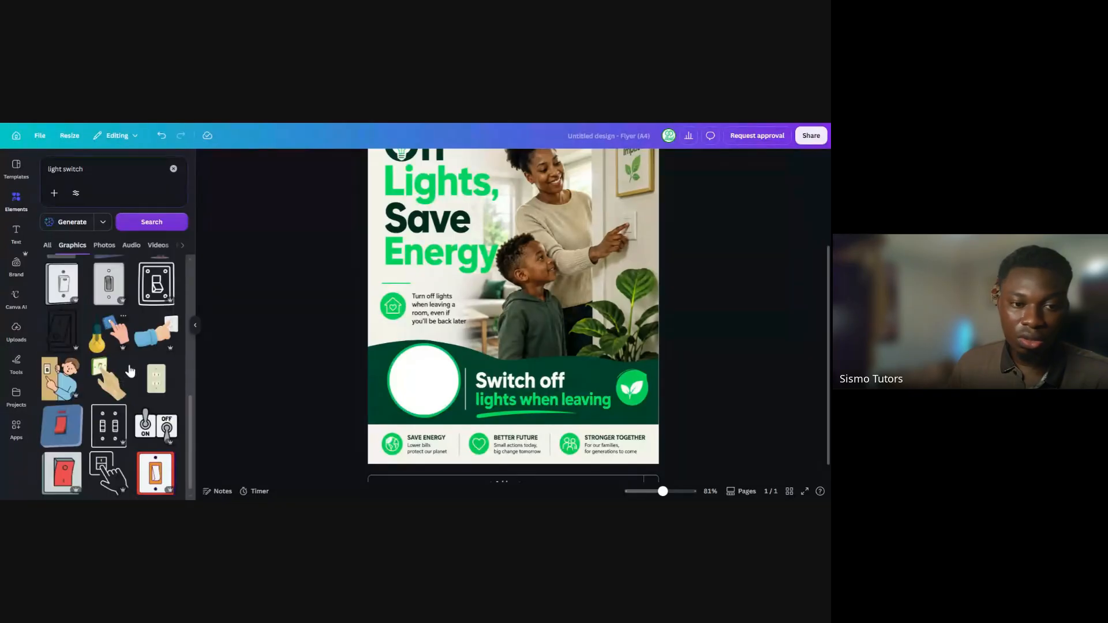
left_click(160, 430)
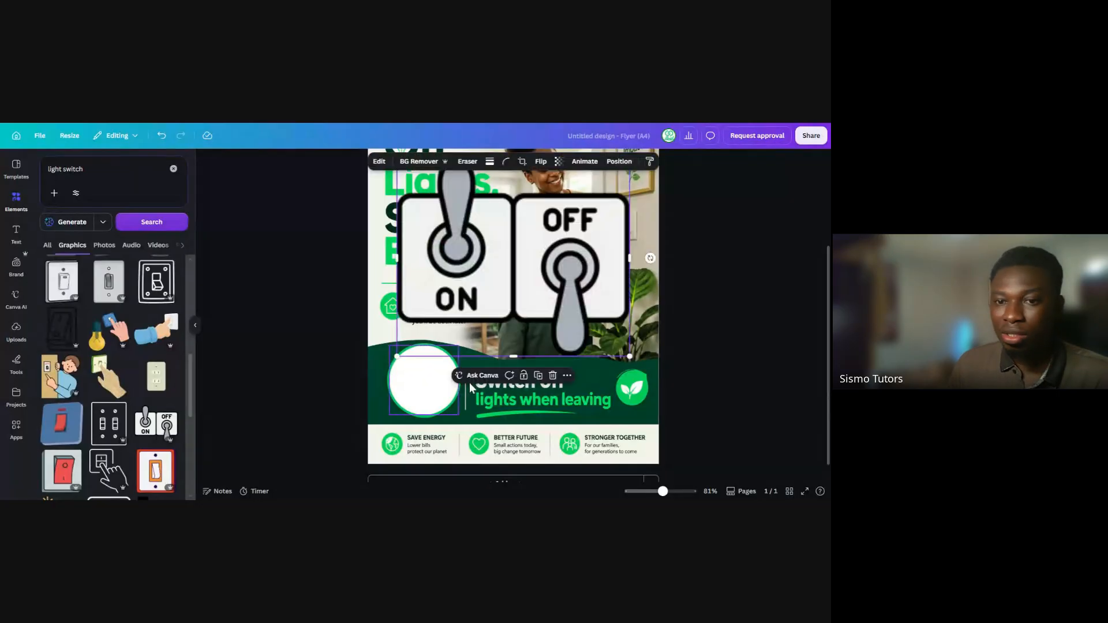
left_click_drag(630, 358, 438, 377)
left_click_drag(477, 410, 427, 381)
left_click(326, 346)
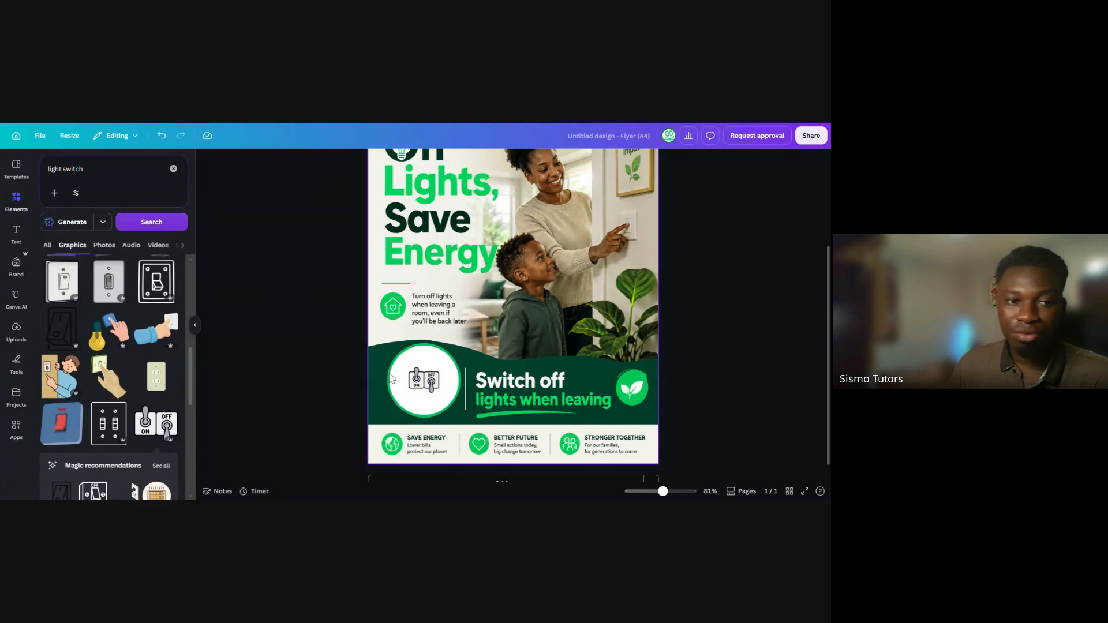
left_click(422, 385)
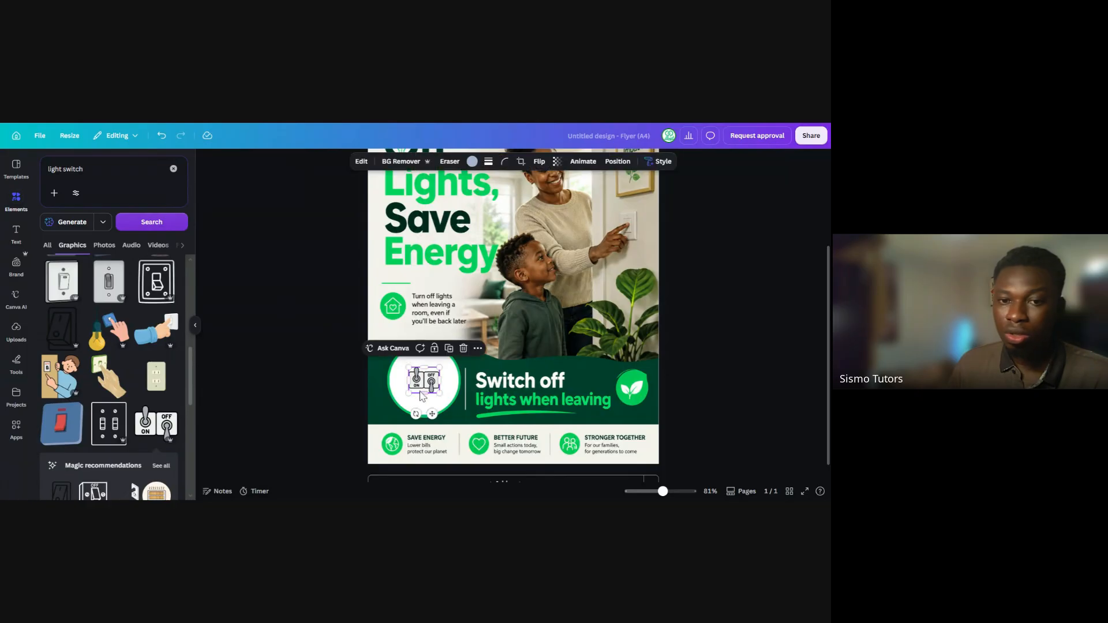
left_click(463, 348)
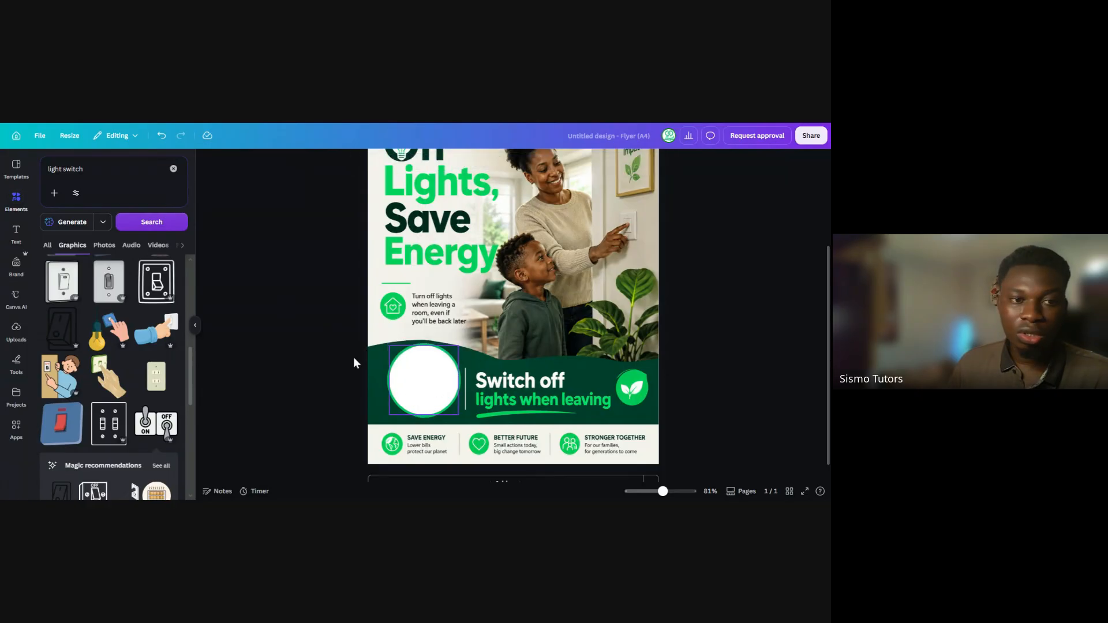
Insert the illustration of a person reaching for the OFF switch, shrink it and centre it inside the white circle
left_click(69, 376)
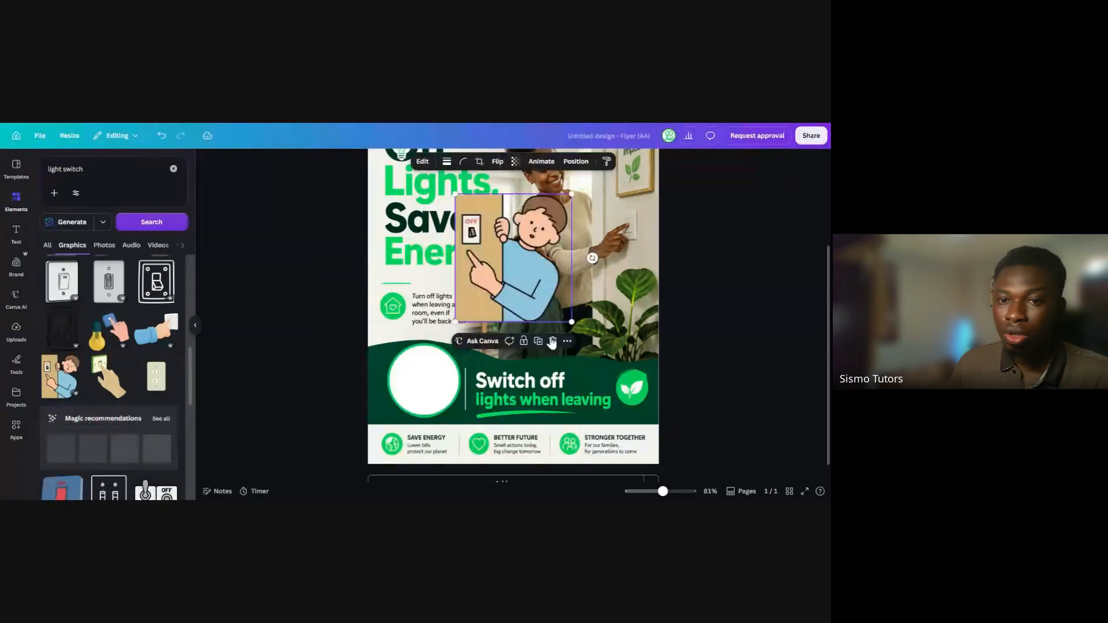
left_click_drag(571, 321, 424, 379)
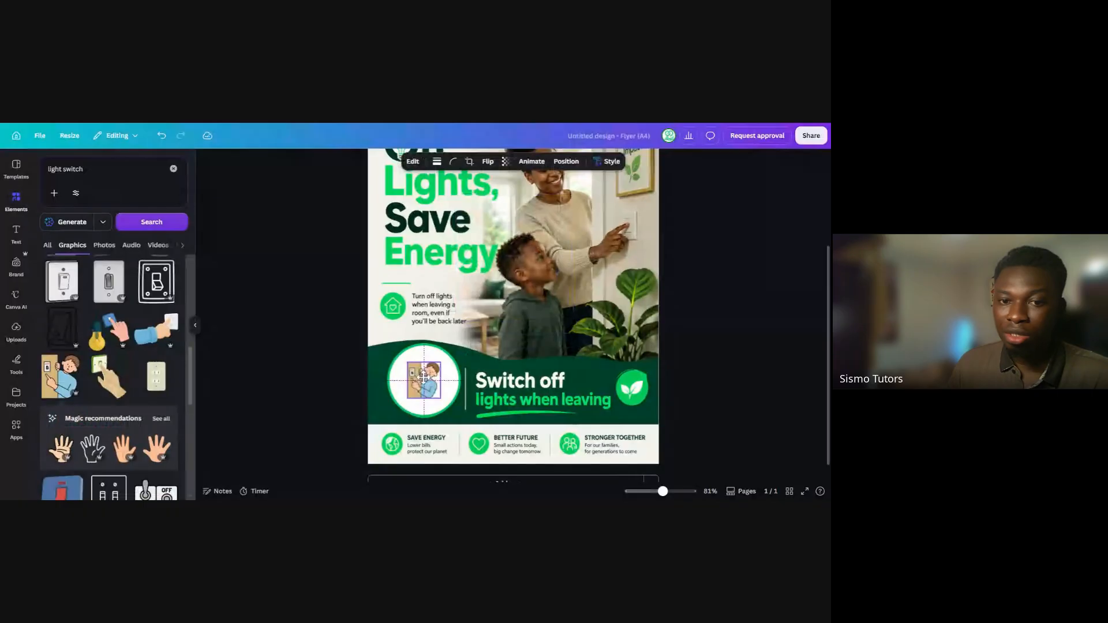
left_click(297, 315)
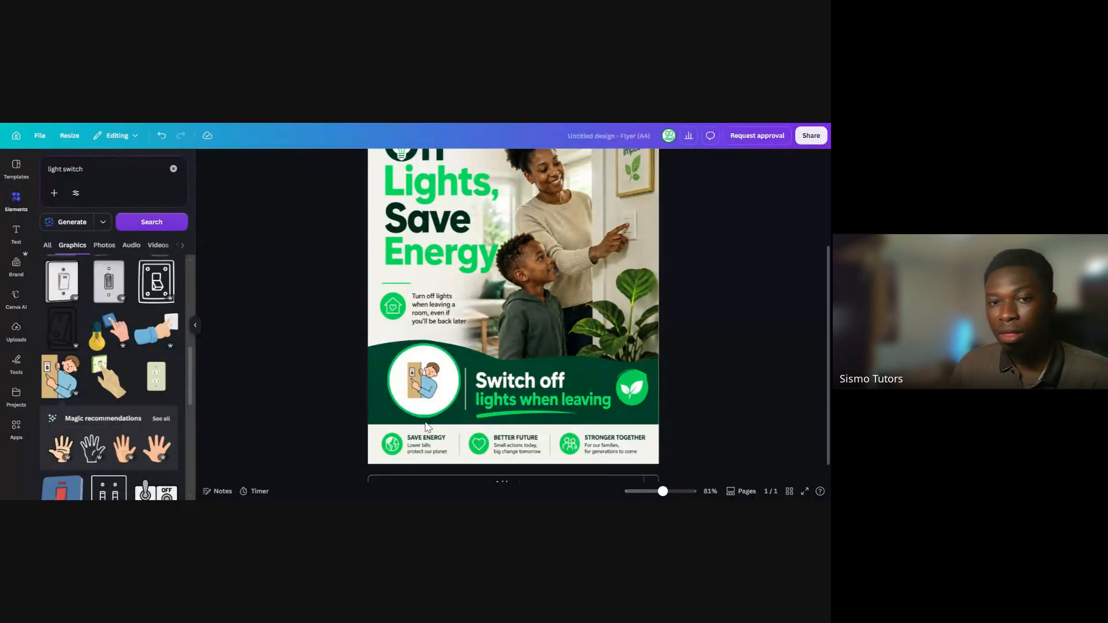
left_click(424, 381)
left_click_drag(441, 362, 422, 381)
left_click(341, 316)
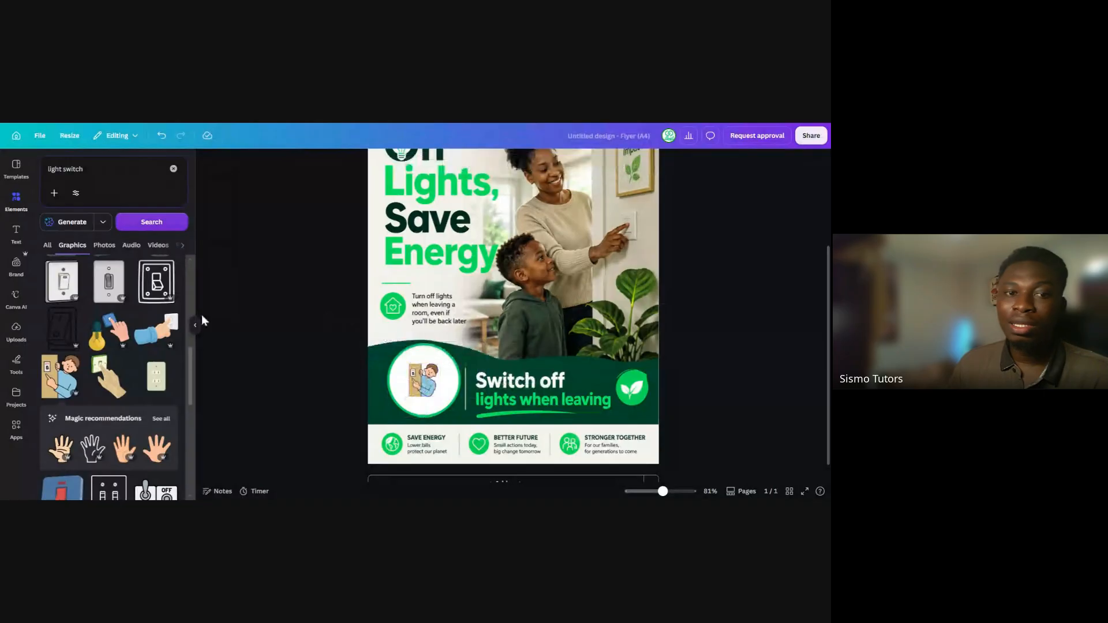
Review the whole poster page at 48% zoom and look over the design's sharing options without choosing any
left_click(196, 324)
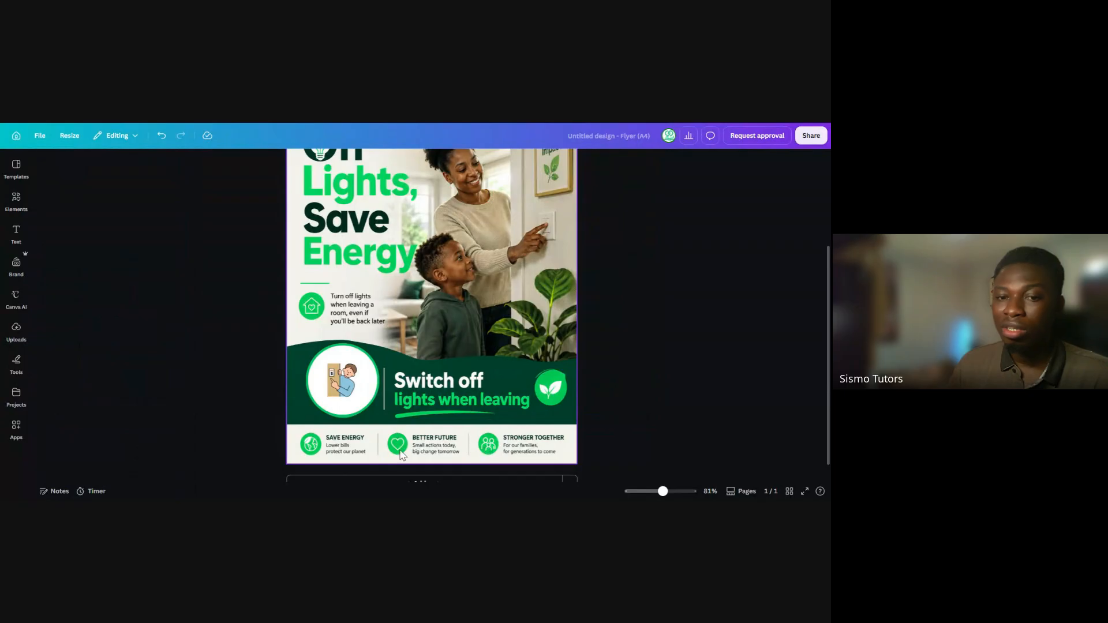
left_click_drag(662, 491, 653, 491)
left_click_drag(653, 490, 655, 491)
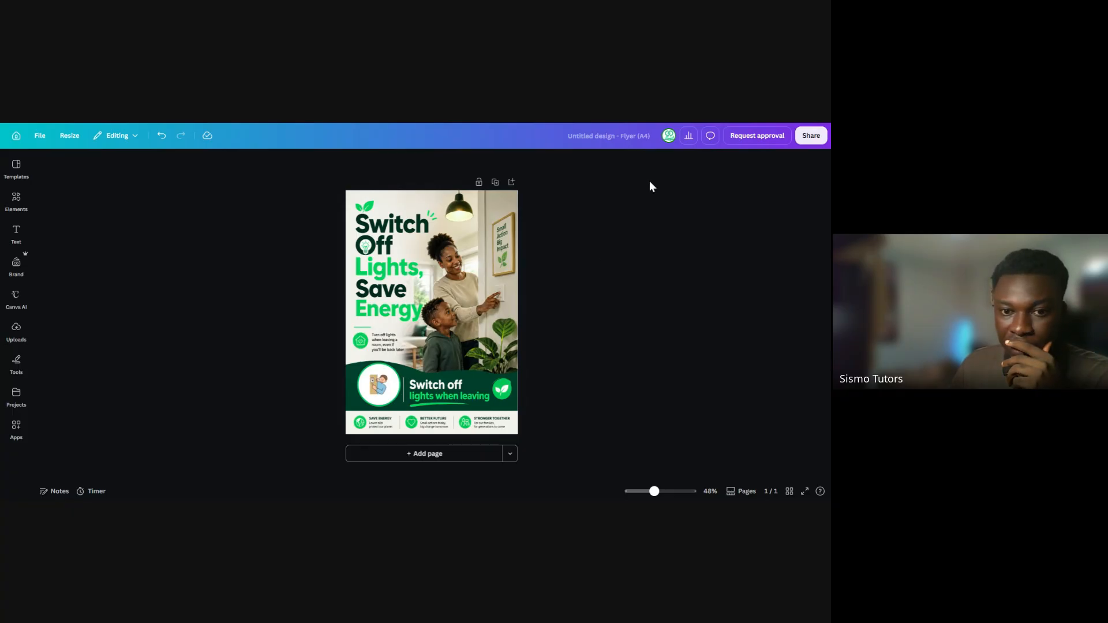
left_click(808, 139)
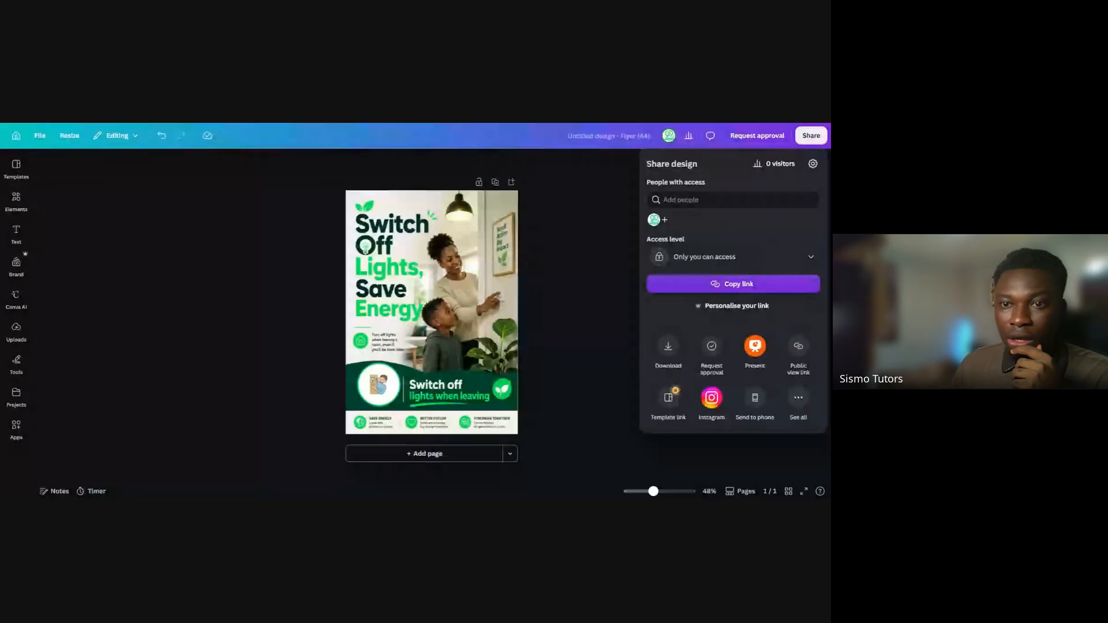
key("Escape")
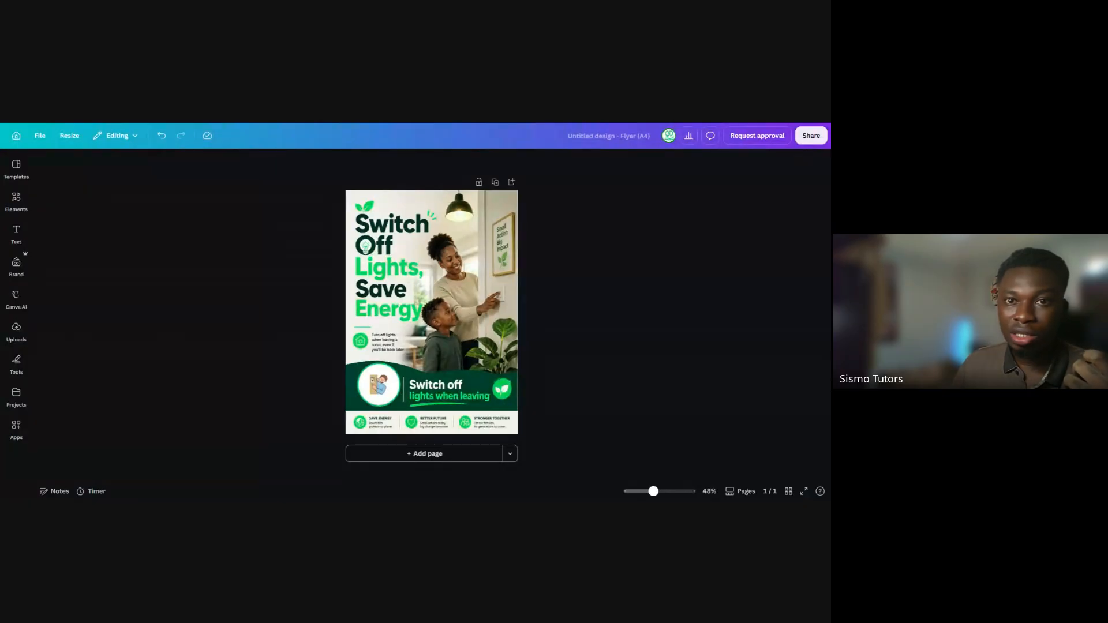
Switch to the Sismotutors Summer Bootcamp Deck 4 PDF and go to page 12, "Call to action + visual prompt"
key("ctrl+Tab")
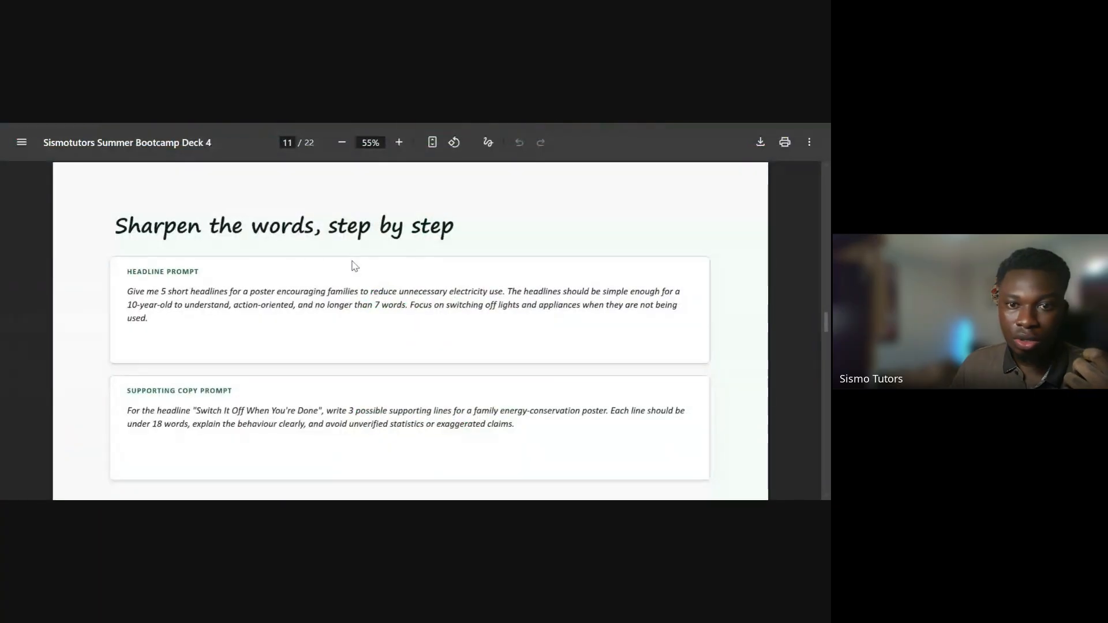
key("Right")
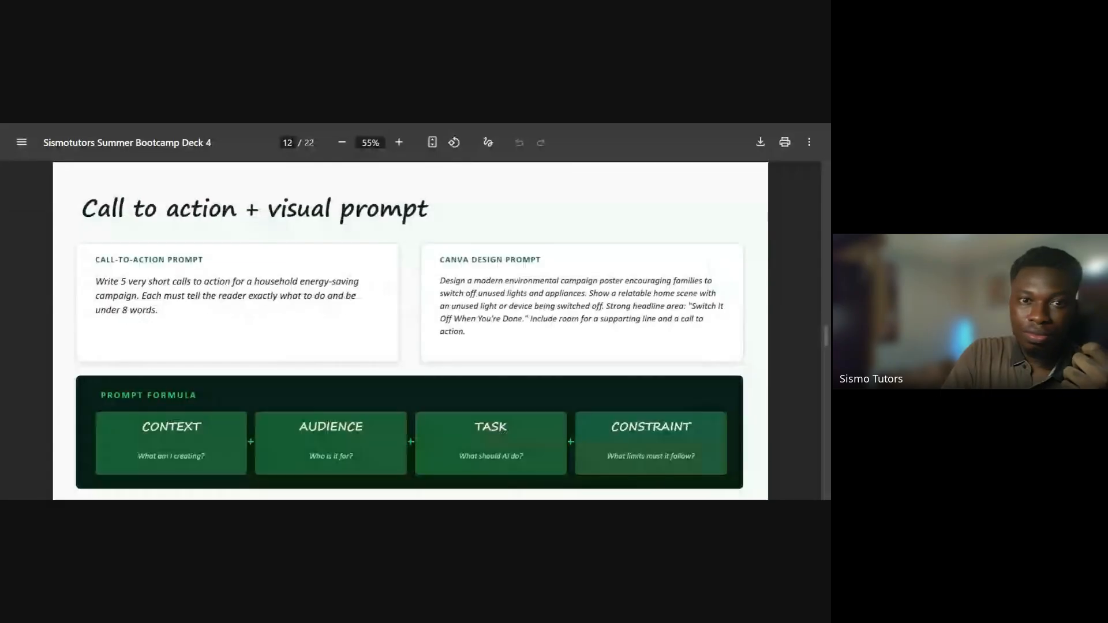
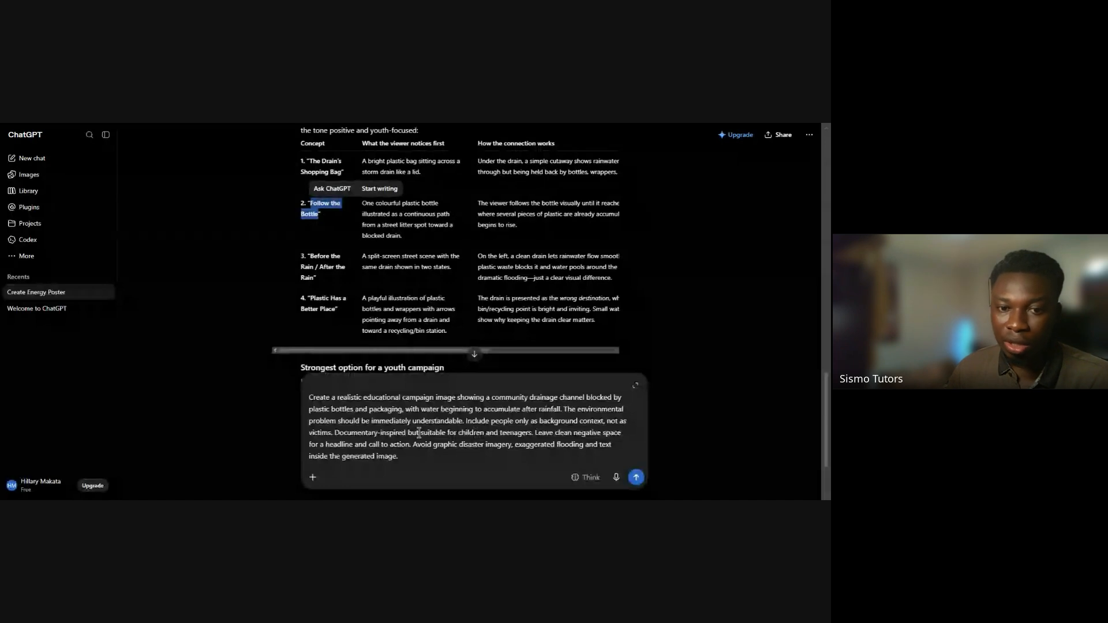
In the drainage image prompt in ChatGPT, insert the quoted headline "Follow the Bottle" right after the word "headline"
left_click(350, 449)
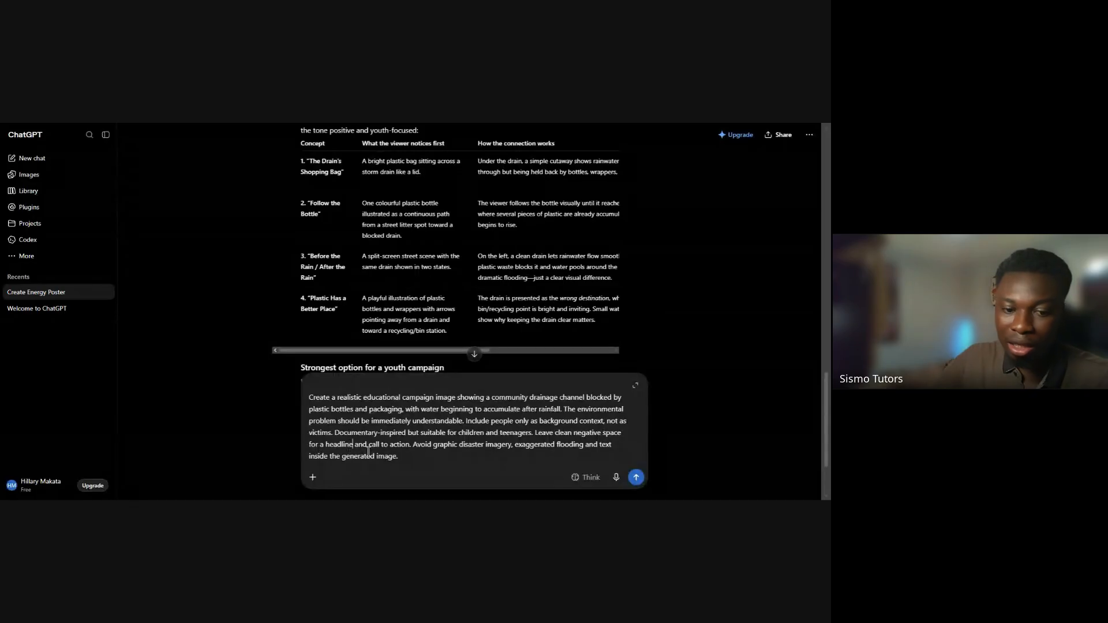
type("\"")
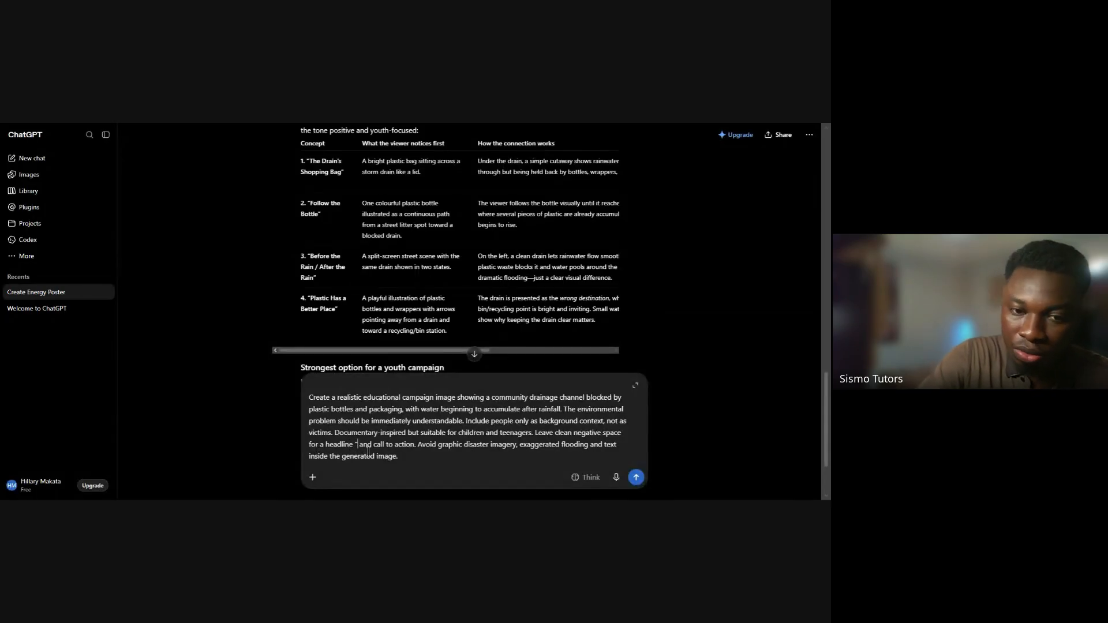
type("Follow the Bottle ")
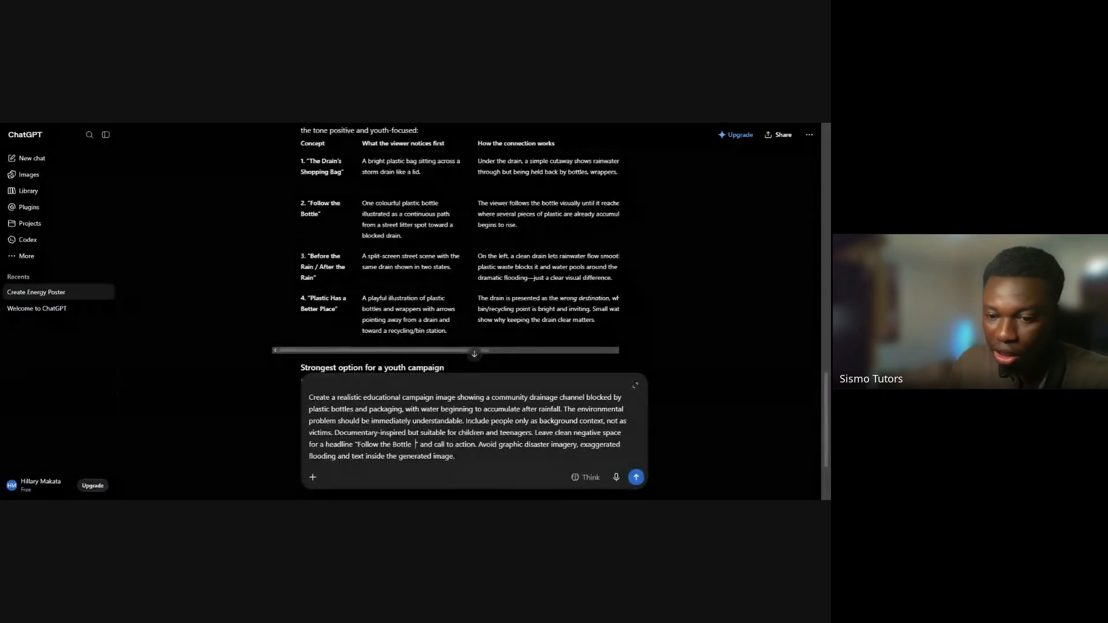
type("\"")
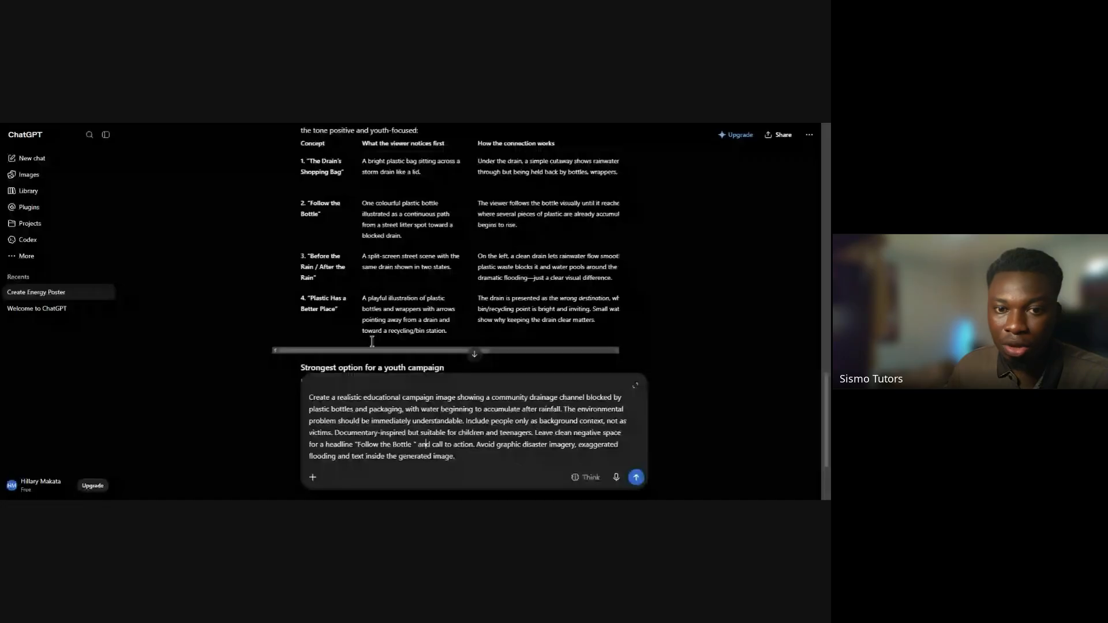
Copy concept 2's campaign action, "Don't let plastic reach the drain." with its encouragement sentence, into the prompt after "call to action" and remove the duplicate punctuation
left_click_drag(379, 348, 573, 358)
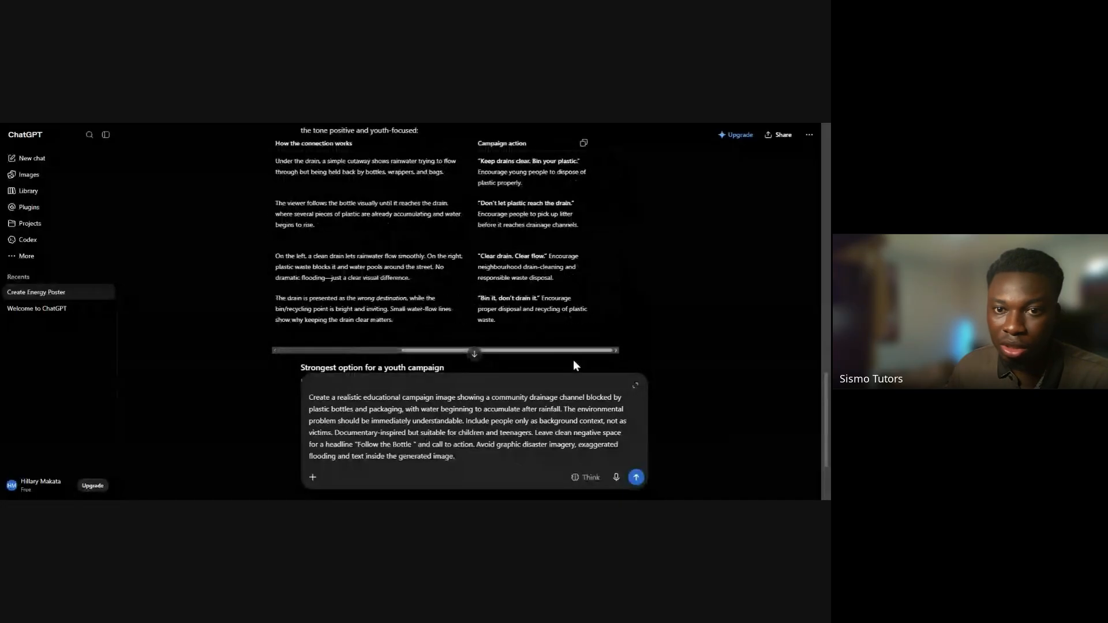
double_click(482, 204)
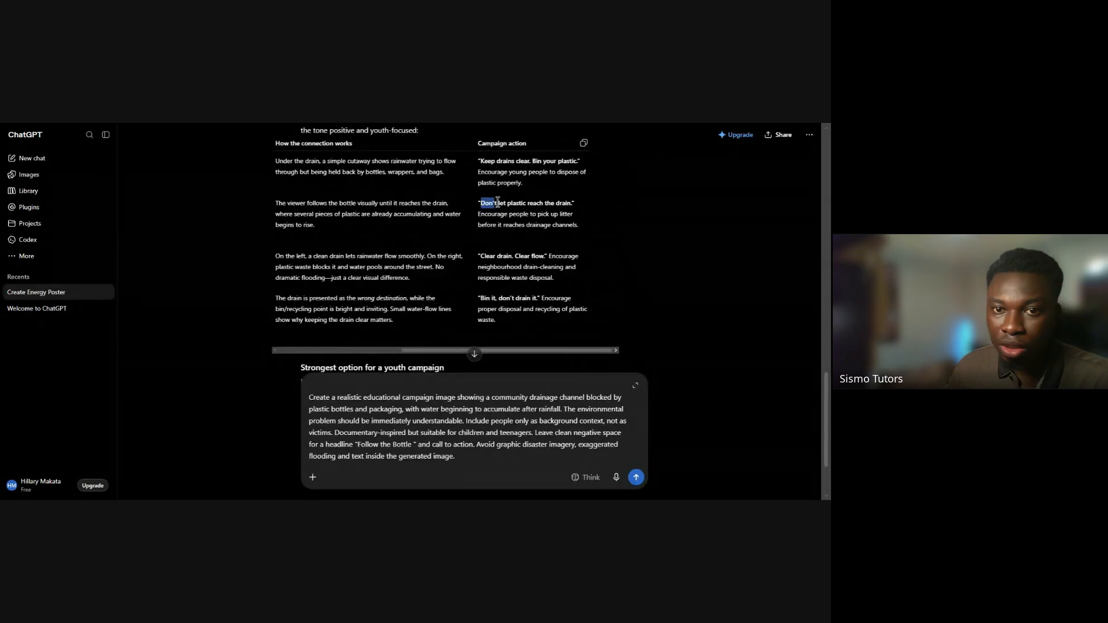
left_click(478, 206)
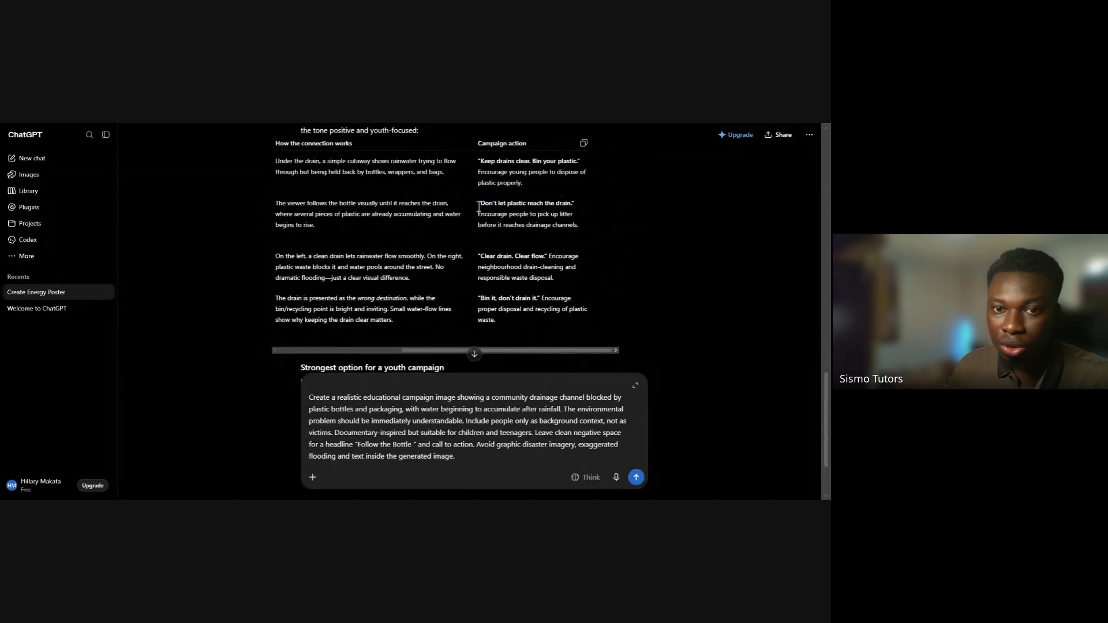
left_click_drag(478, 206, 583, 224)
key("ctrl+c")
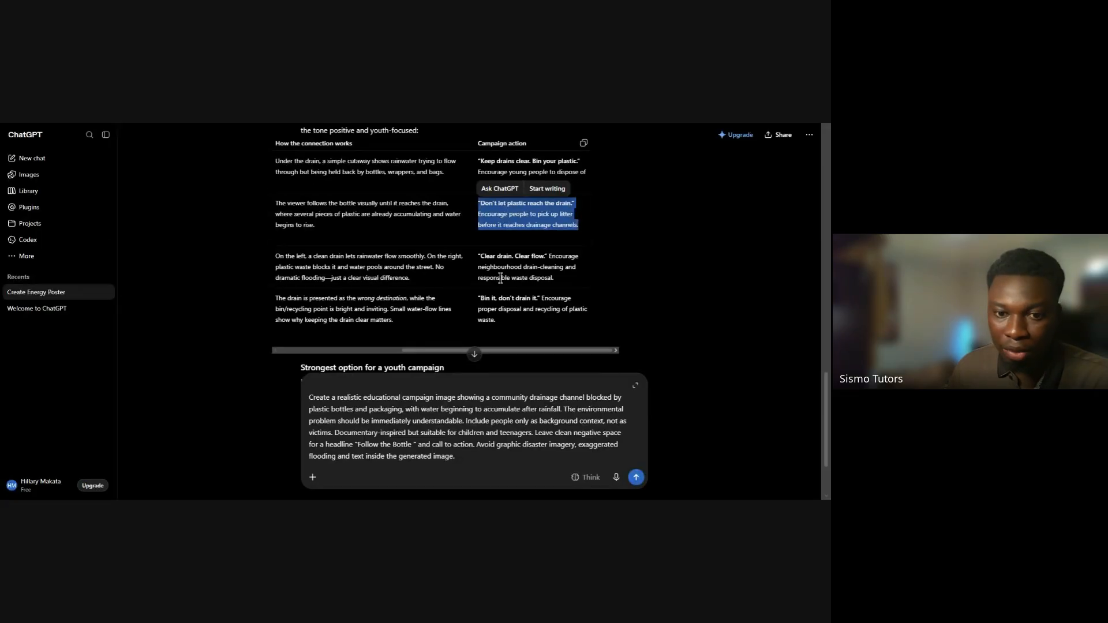
left_click(474, 445)
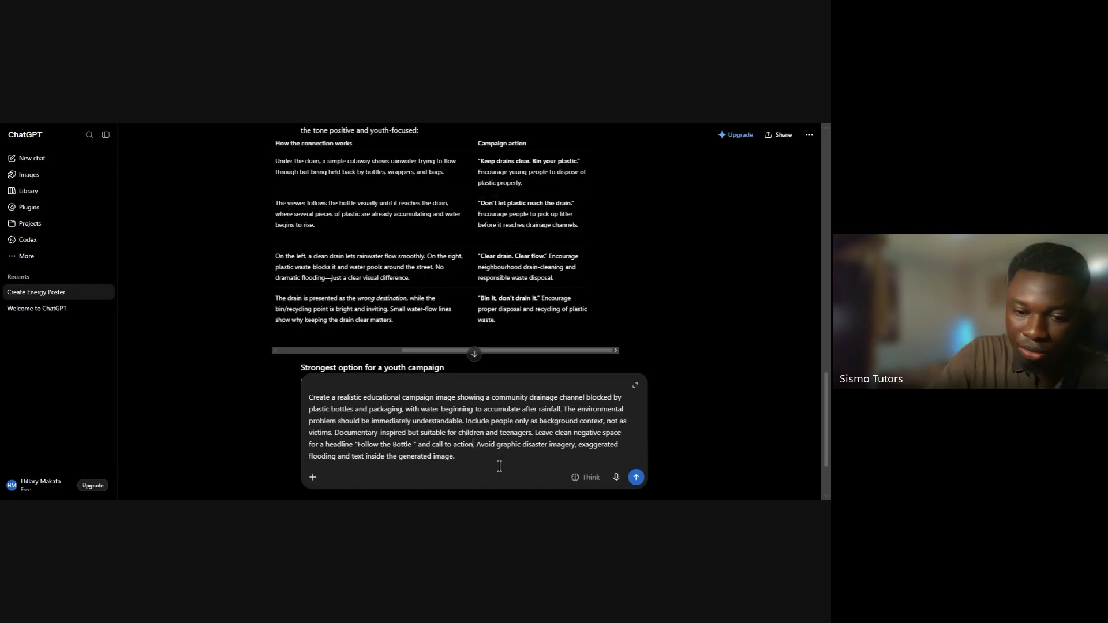
type(".")
key("ctrl+v")
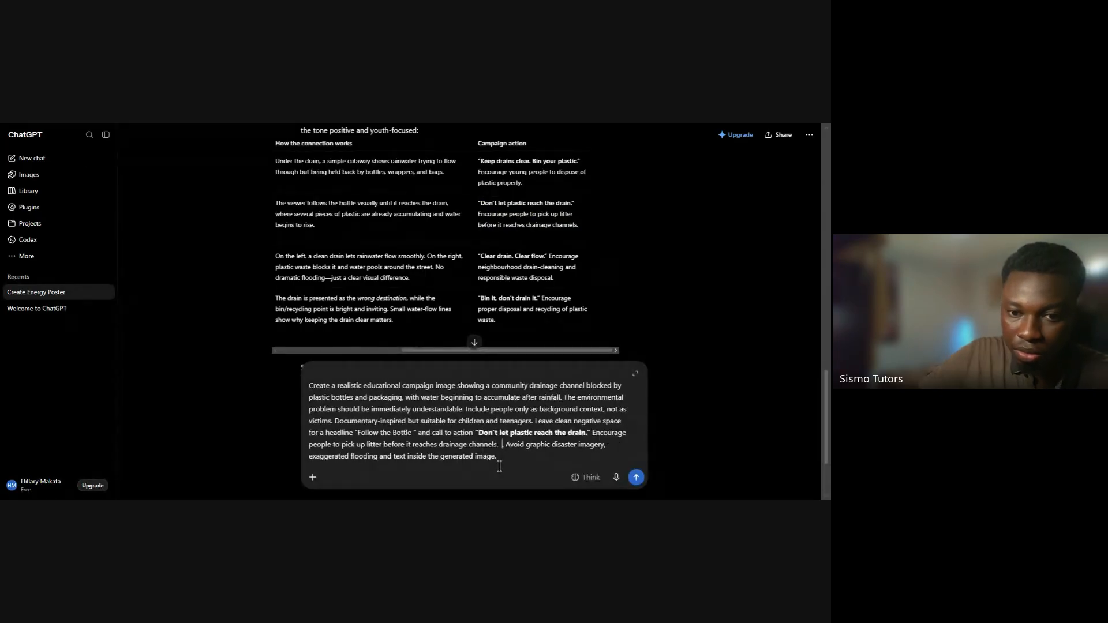
key("Delete")
key("Delete")
key("Delete")
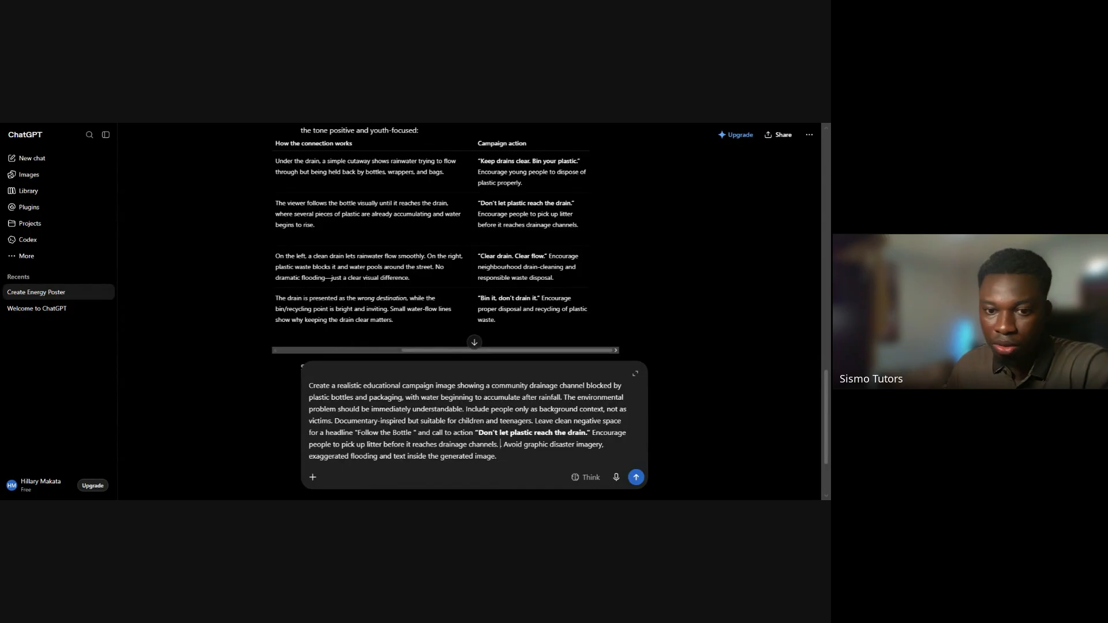
Make the headline "Follow the Bottle" bold in the prompt and check the call-to-action wording
left_click(431, 436)
left_click_drag(411, 433, 357, 434)
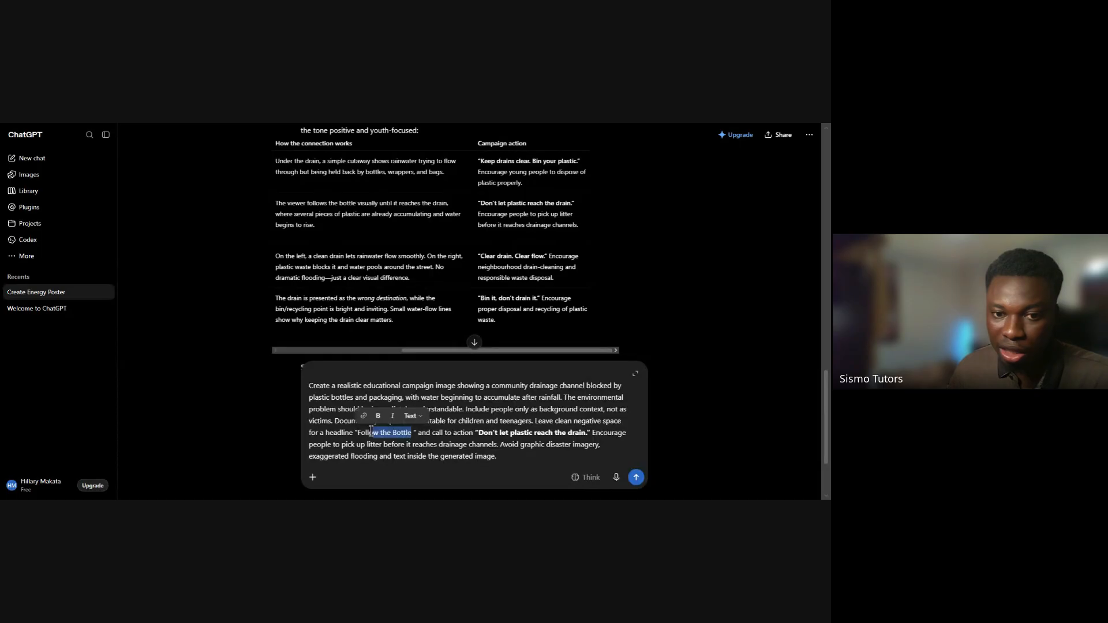
left_click(372, 417)
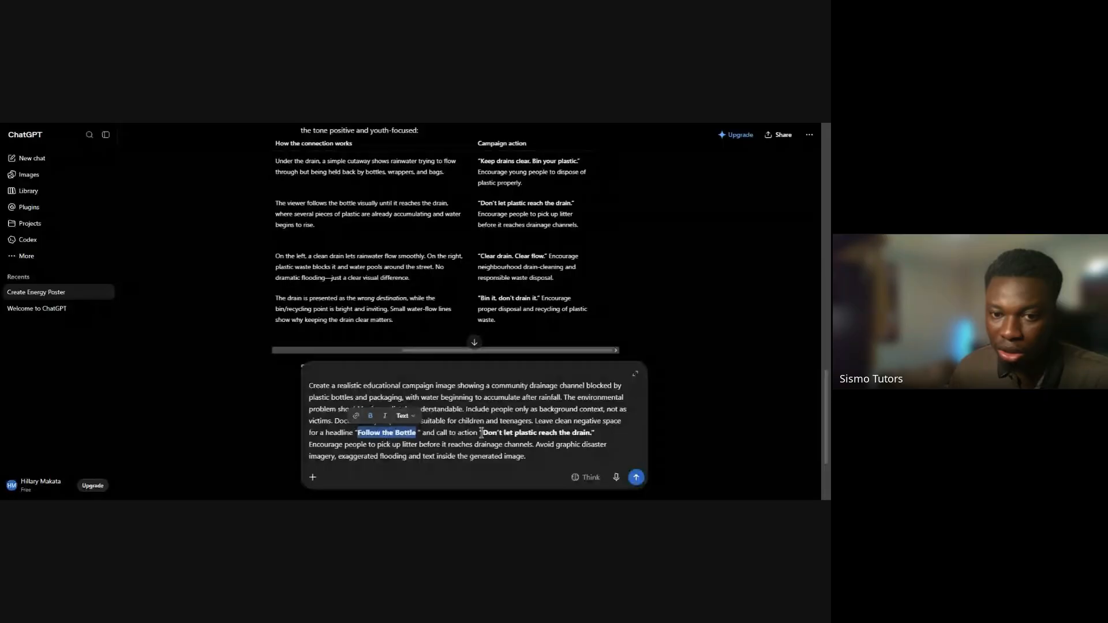
left_click_drag(483, 433, 527, 445)
left_click(529, 448)
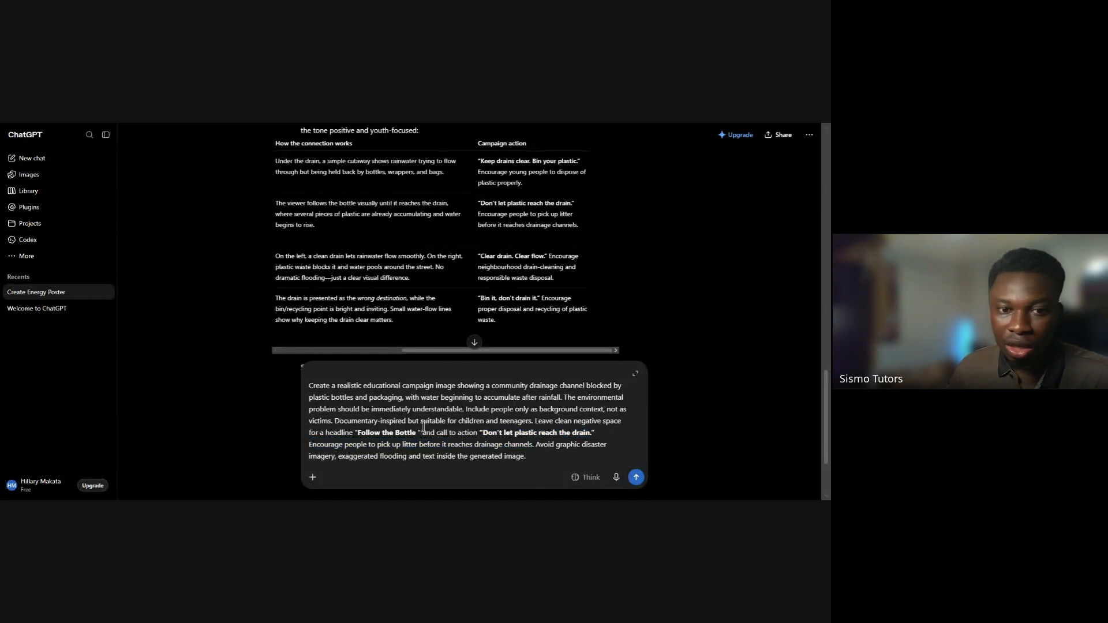
Make the prompt's opening words "Create a realistic educational campaign image" bold
left_click_drag(309, 384, 454, 389)
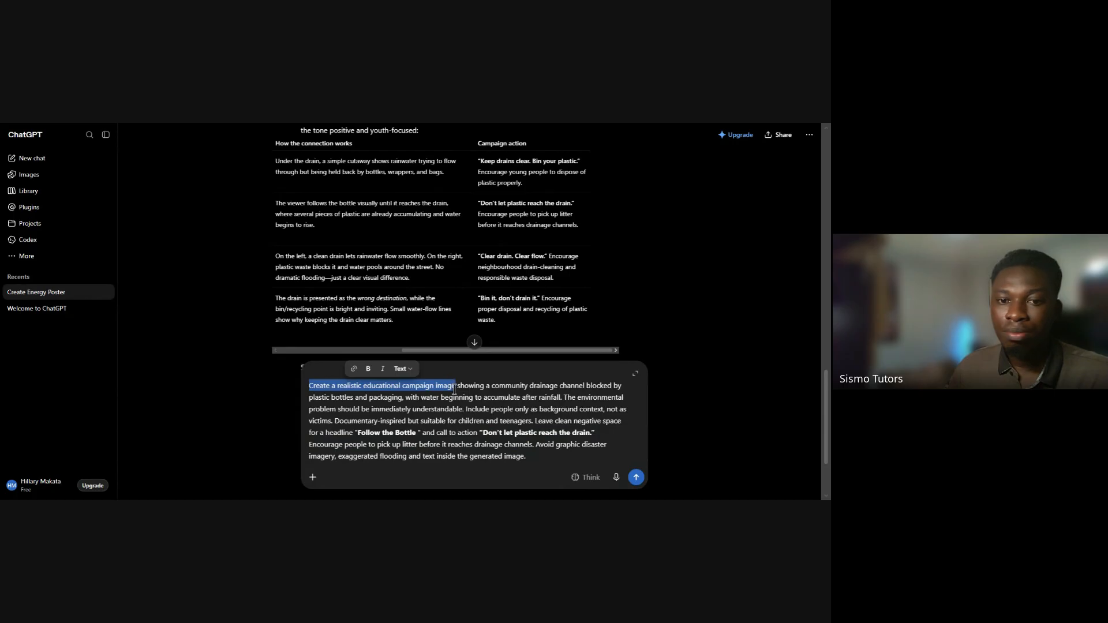
left_click(368, 370)
left_click(269, 404)
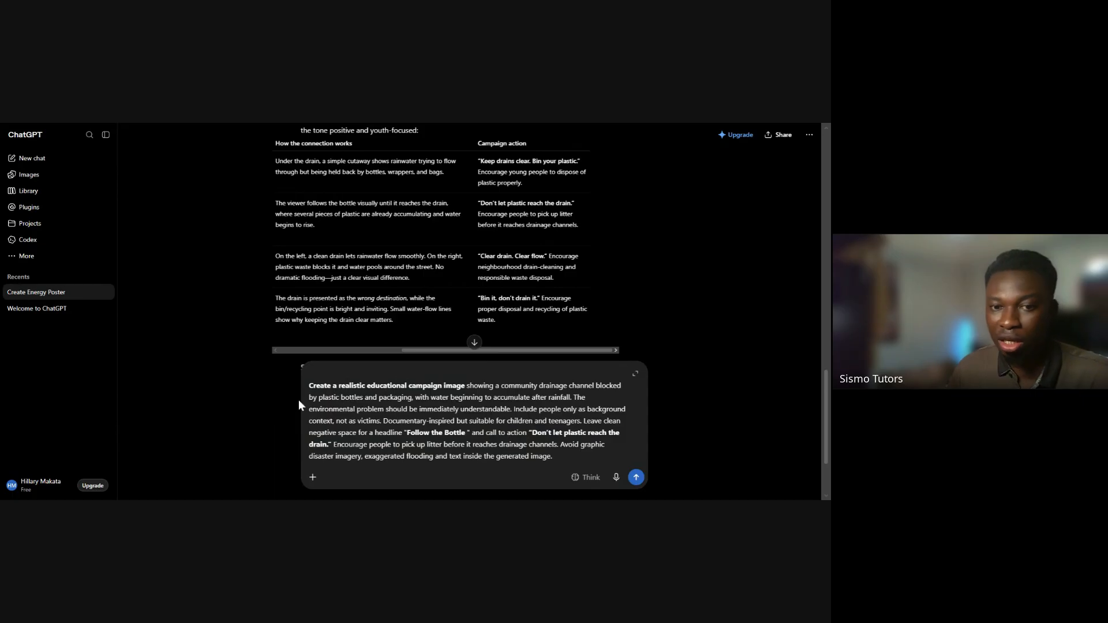
triple_click(352, 385)
double_click(352, 385)
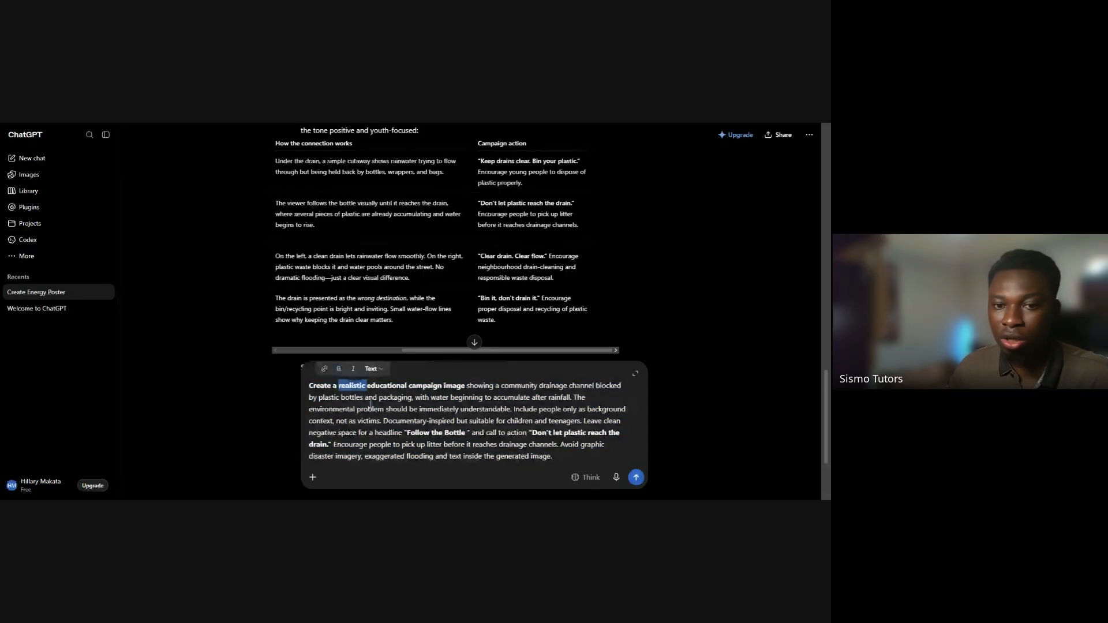
left_click(408, 441)
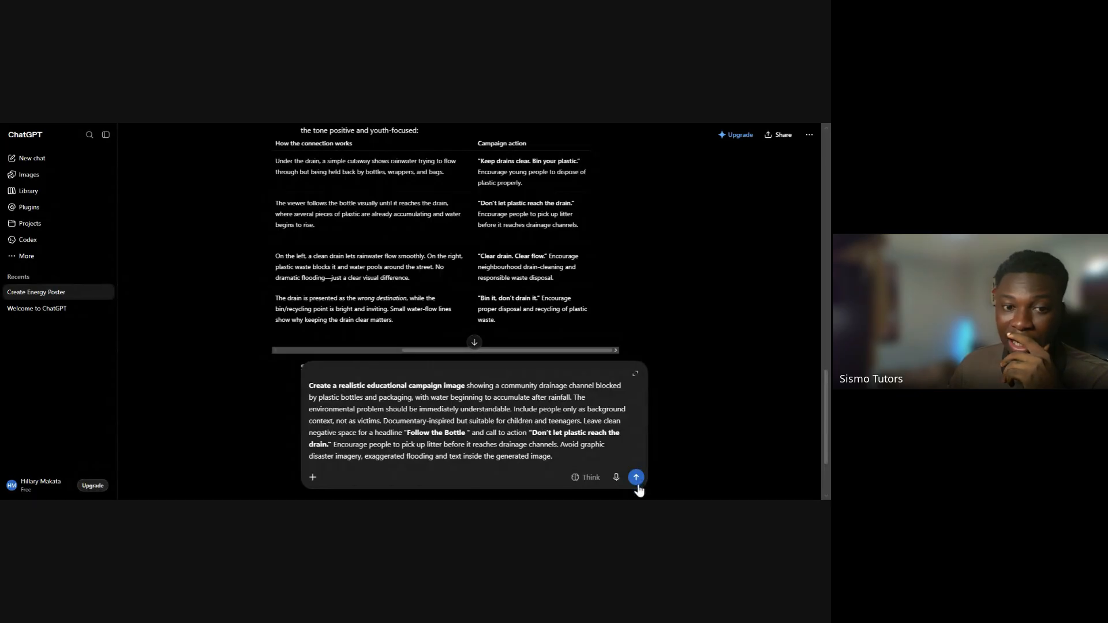
Add the Create image tool to the prompt and submit it to generate the blocked-drainage campaign image
left_click(314, 478)
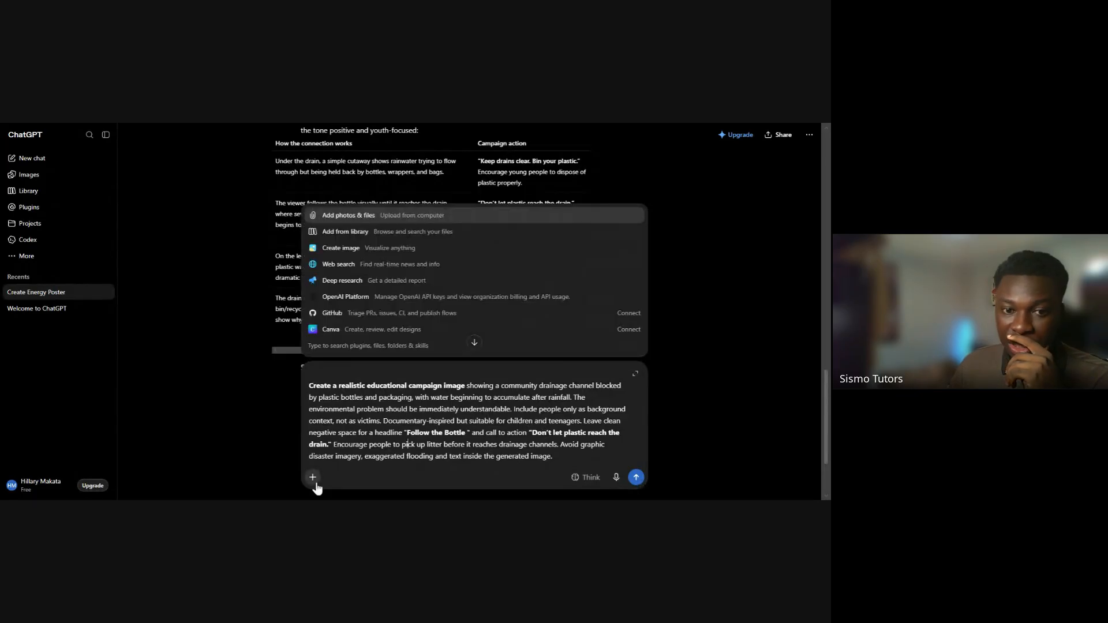
left_click(348, 252)
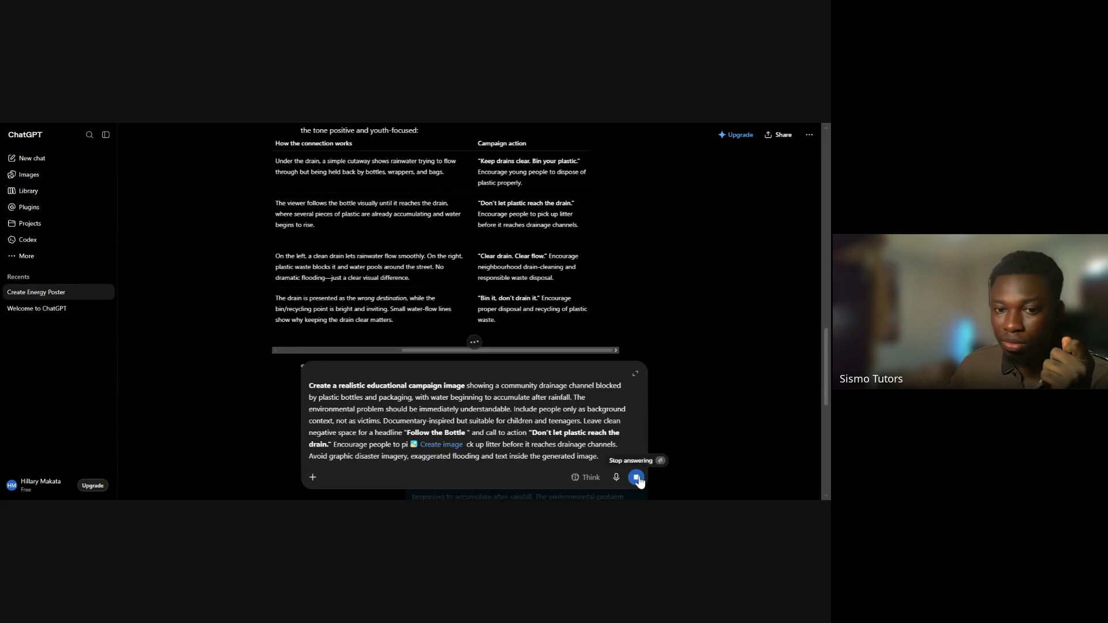
left_click(636, 478)
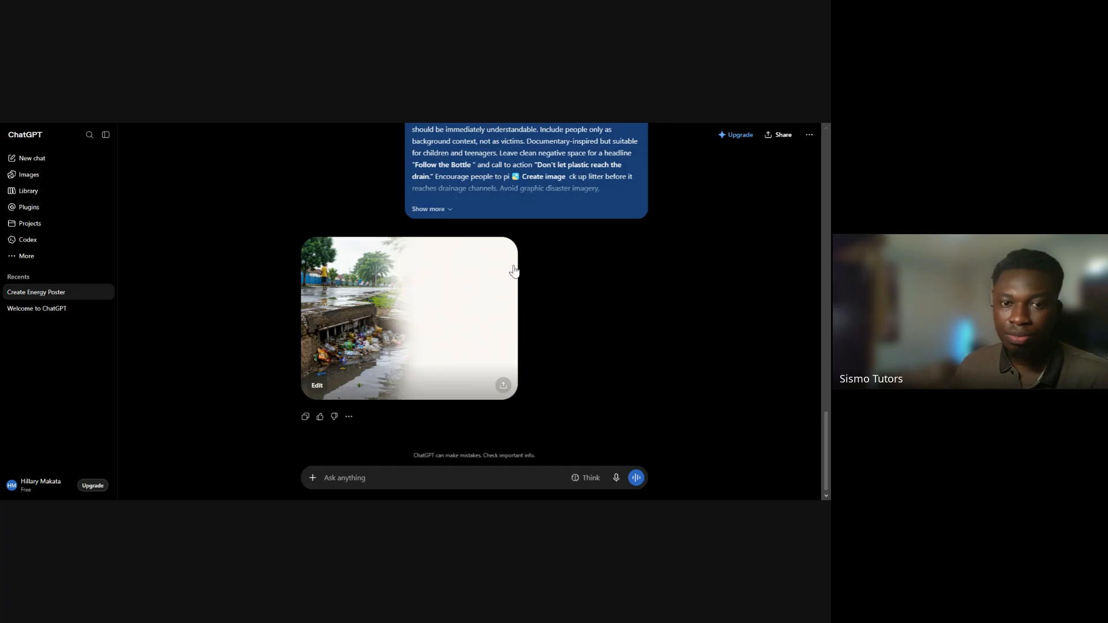
Expand the full submitted prompt and compare its negative-space, headline and call-to-action instructions with the generated drainage image
scroll(514, 270, "up", 1)
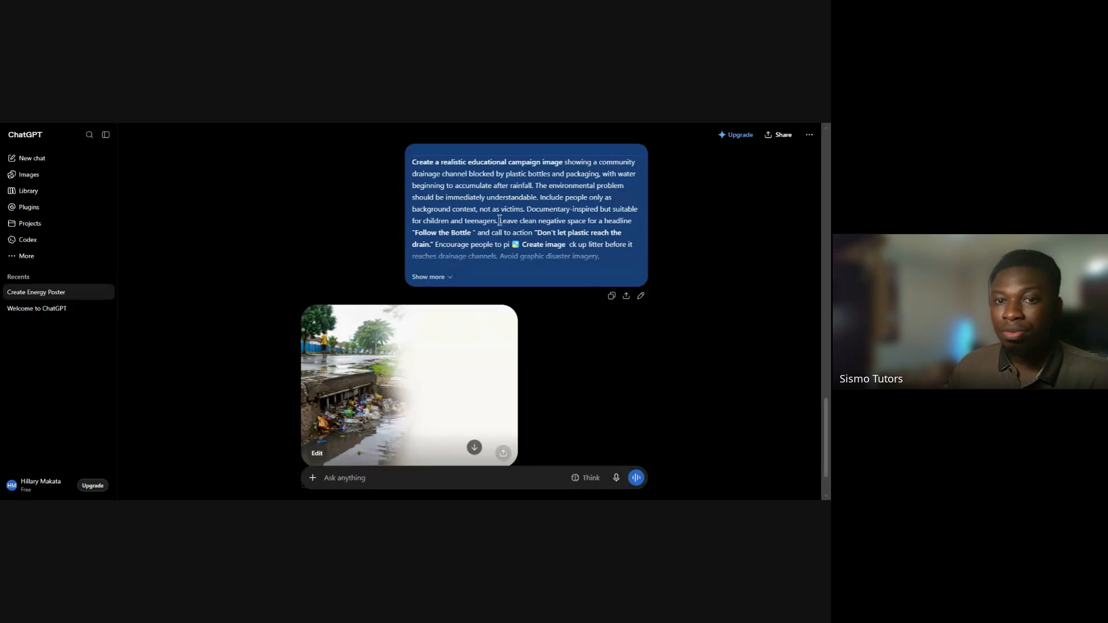
left_click_drag(499, 220, 511, 249)
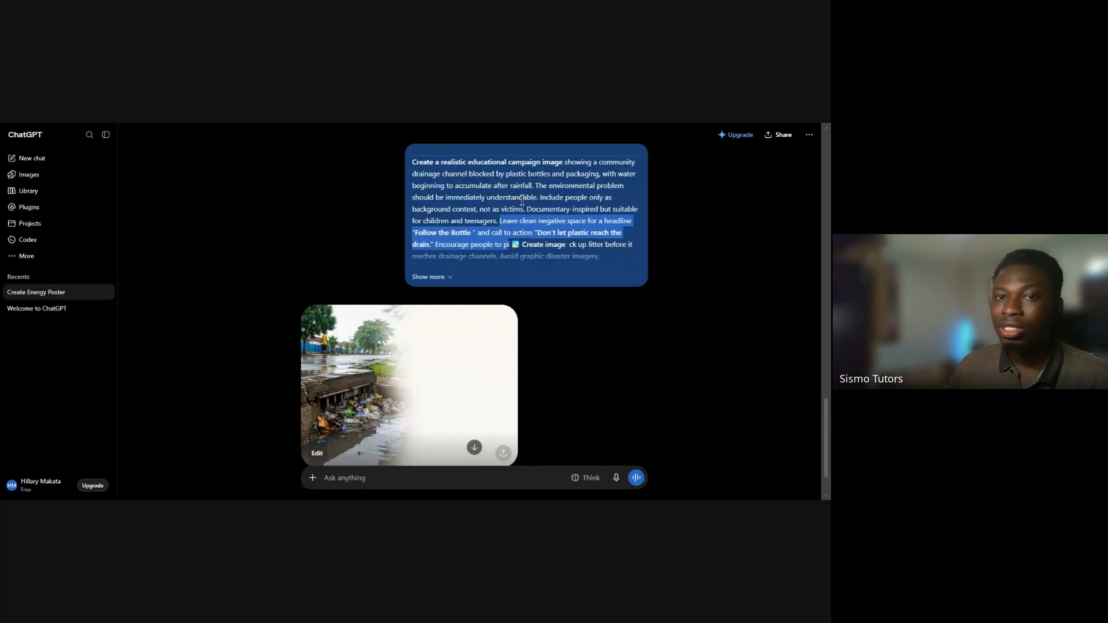
left_click(438, 173)
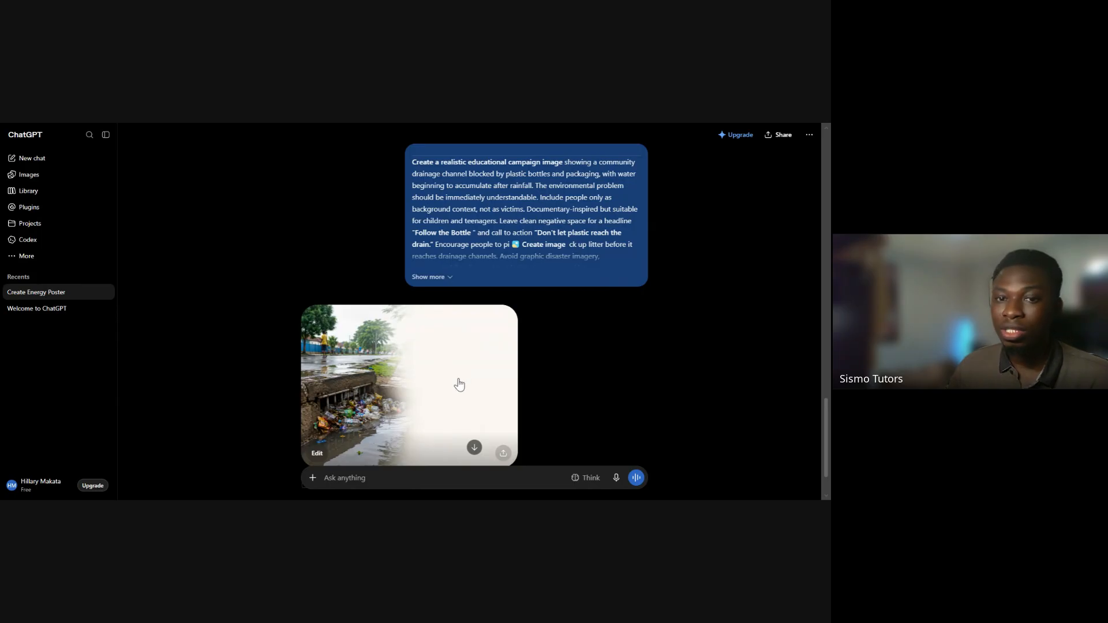
left_click(438, 278)
scroll(500, 275, "down", 1)
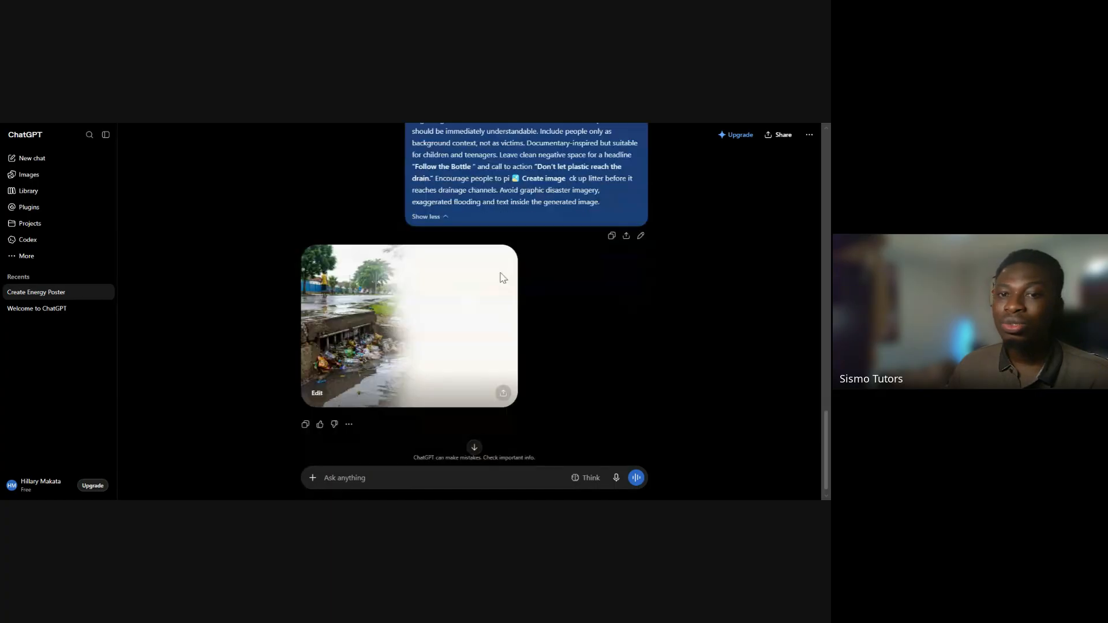
scroll(420, 346, "up", 1)
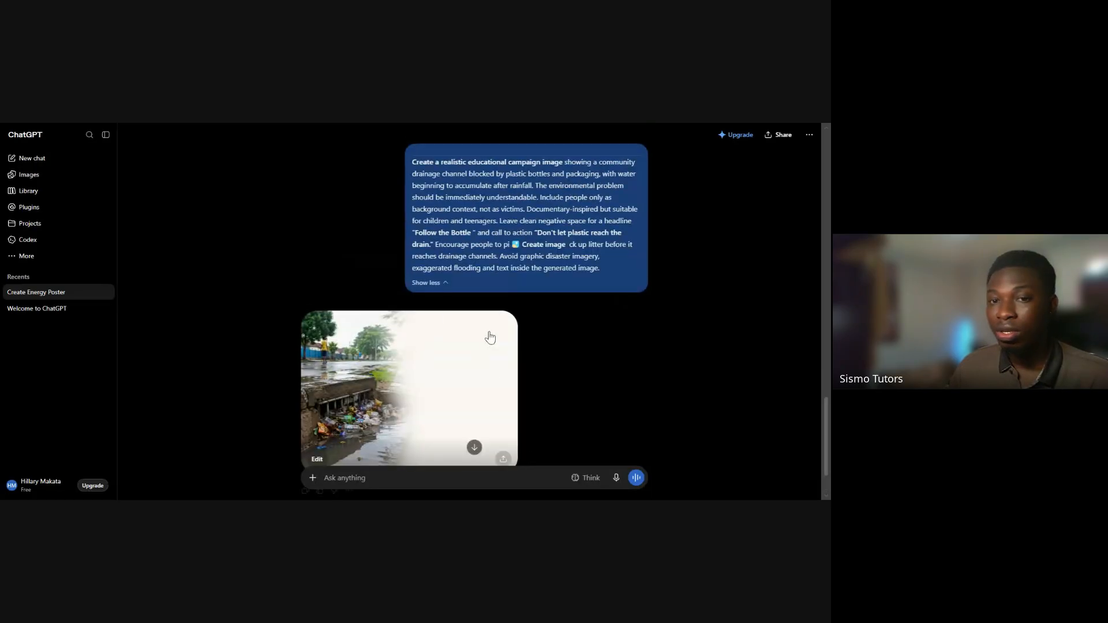
scroll(343, 329, "down", 1)
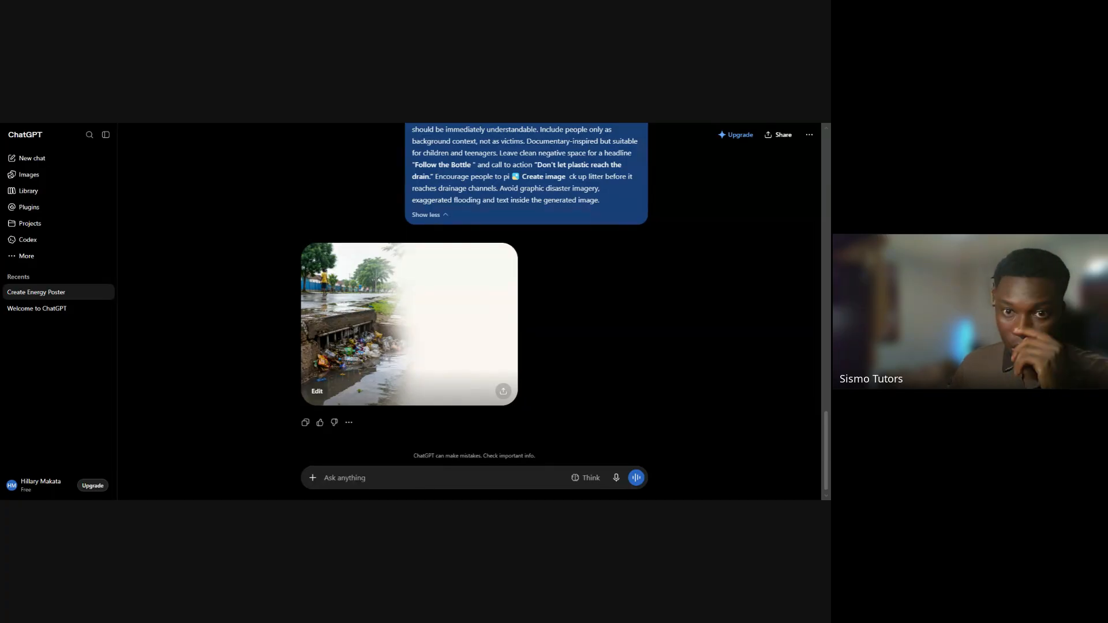
Write the follow-up prompt "add the headline and call to action in the negative space" for the generated drainage image
type("add the ")
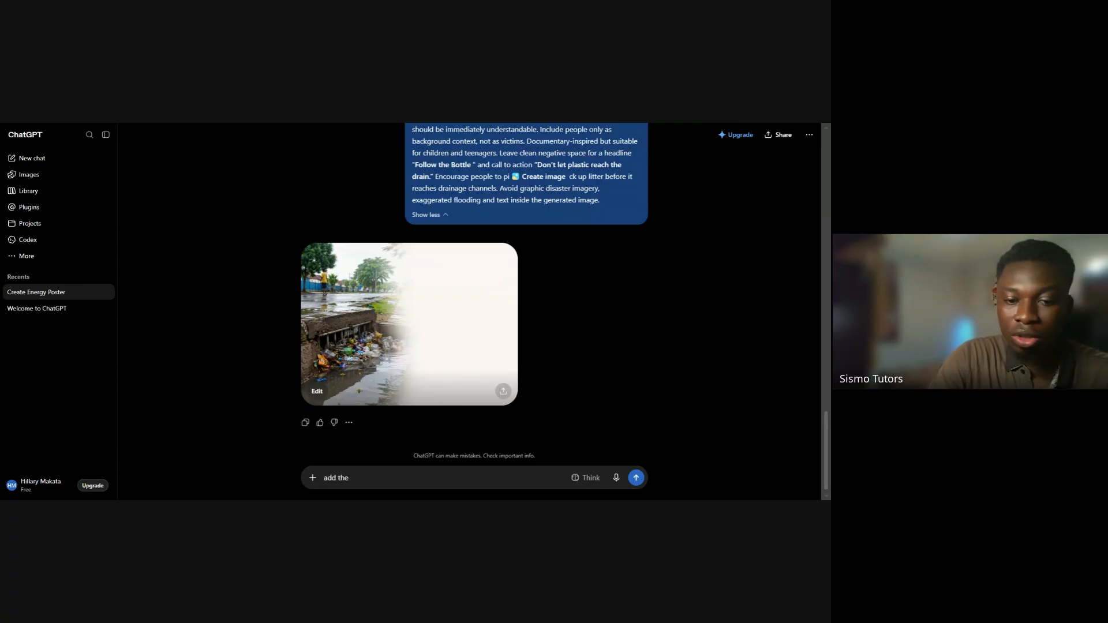
type("headline")
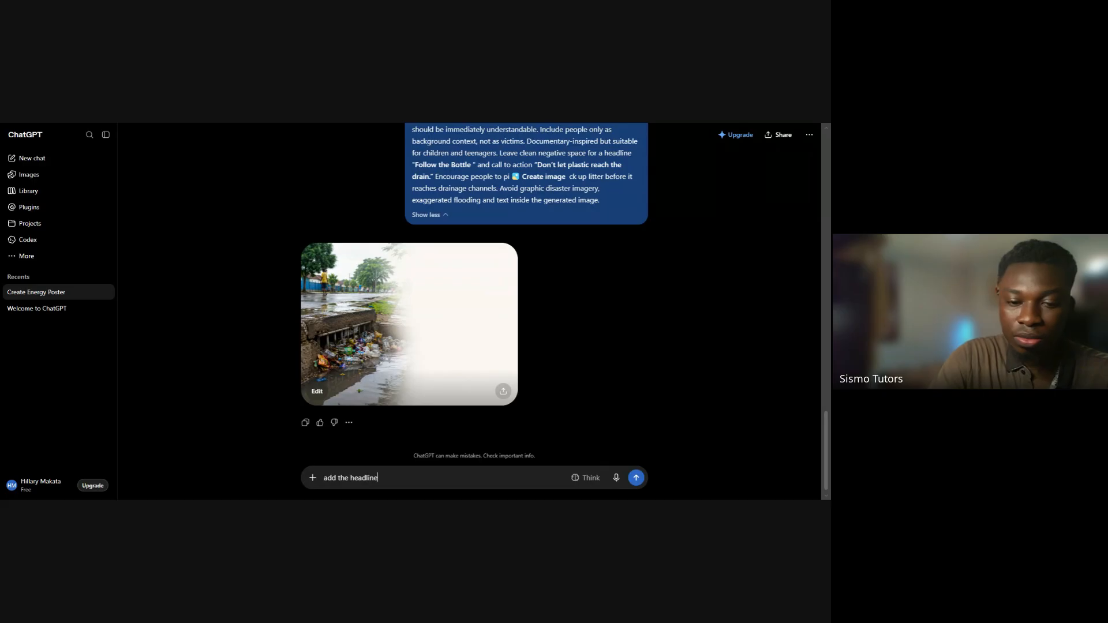
type(" and call t")
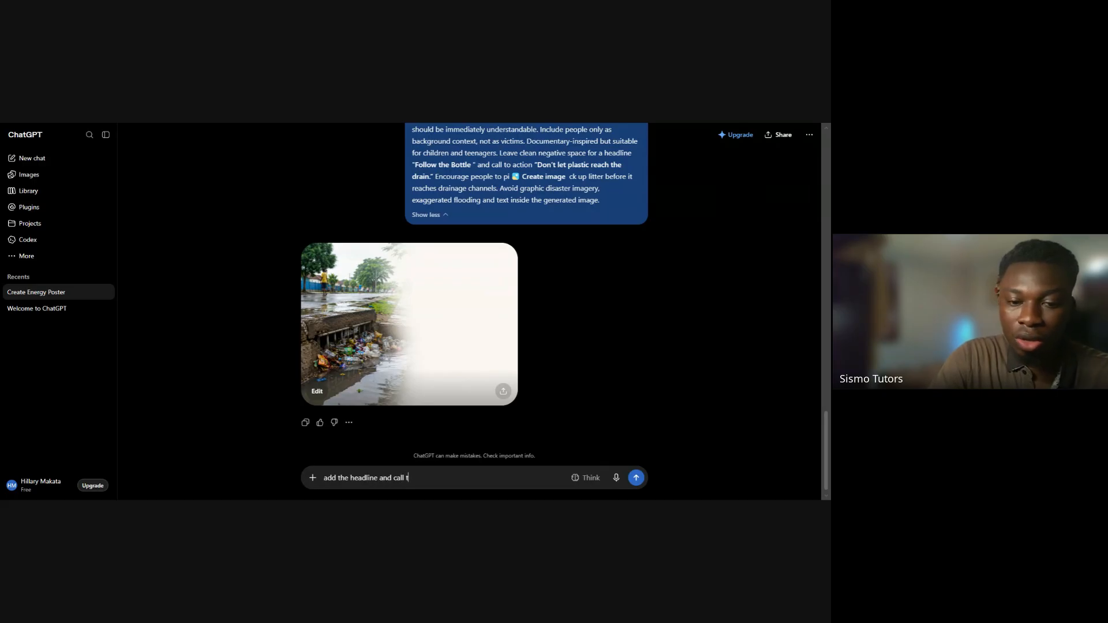
type("o action ")
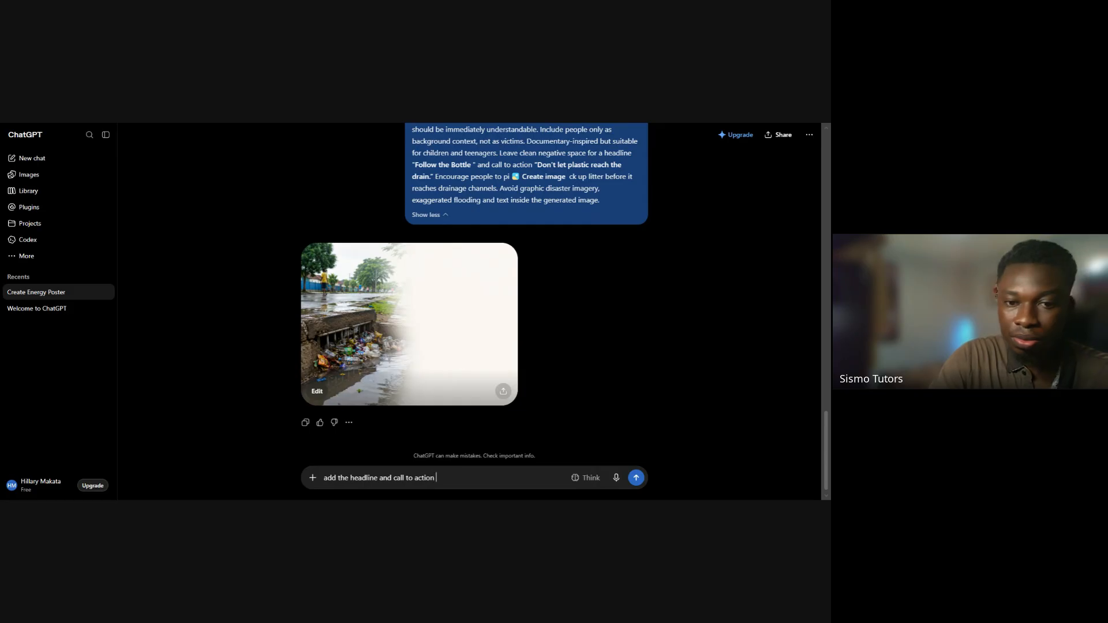
type("in ")
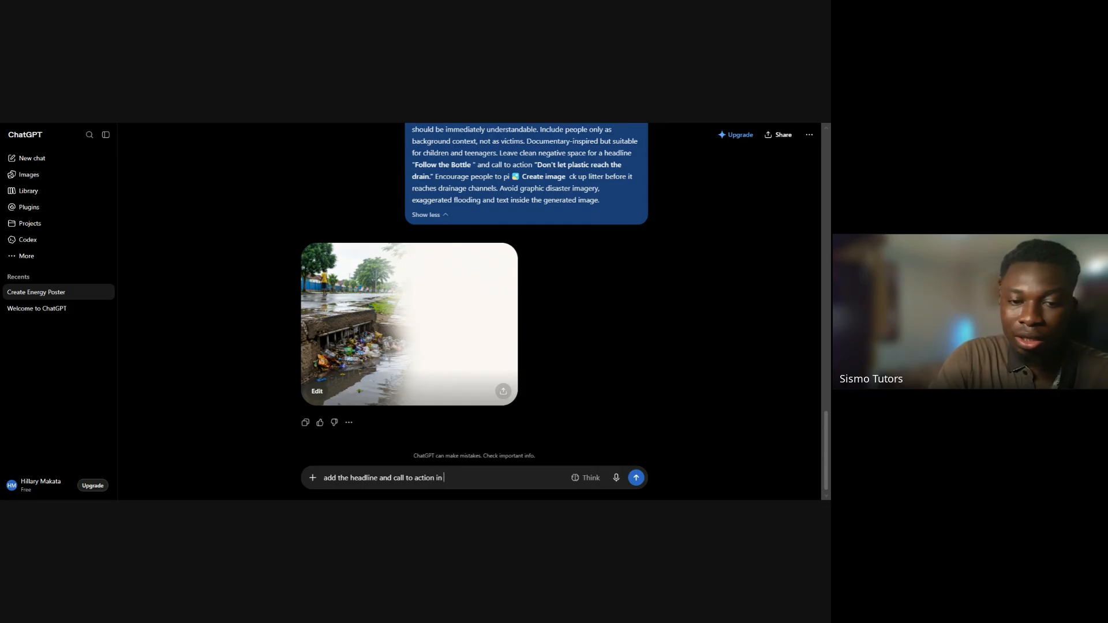
type("the n")
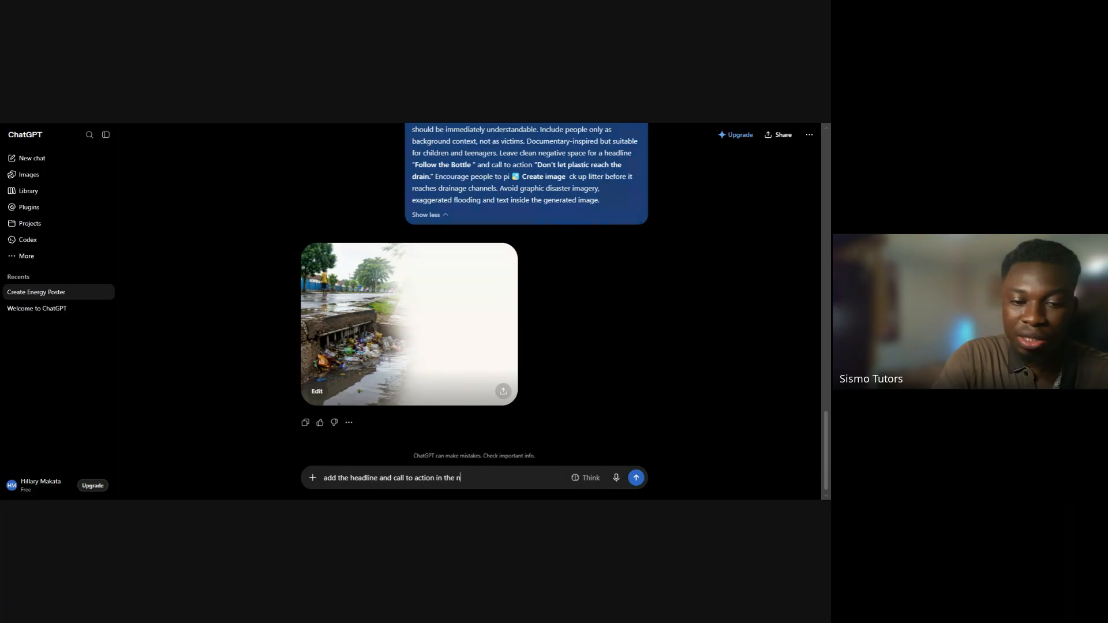
type("egativ")
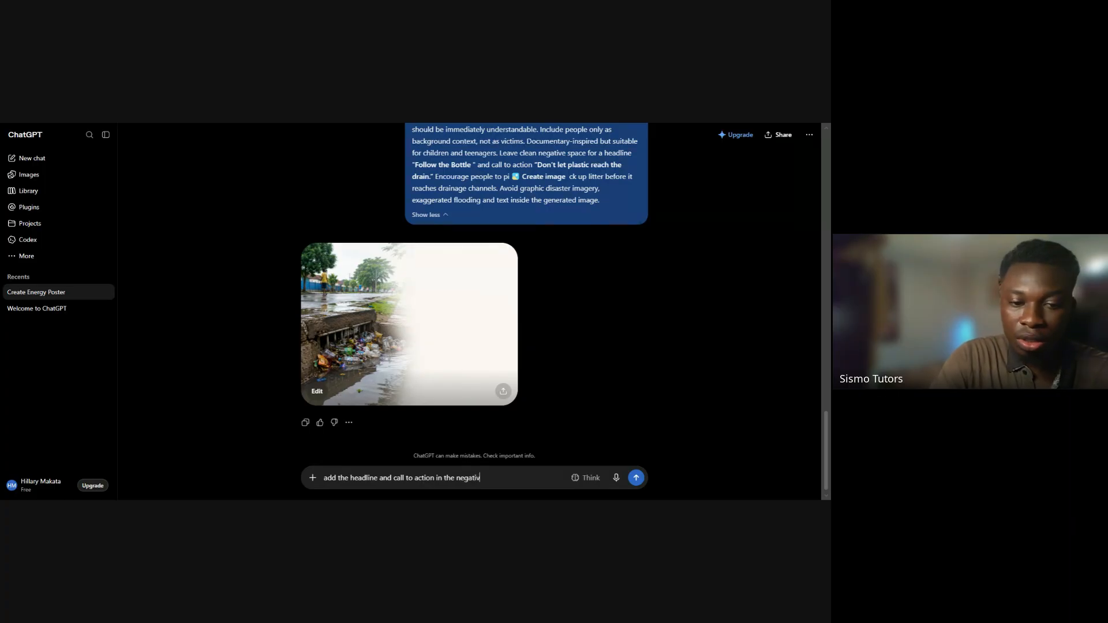
type("e spacxe")
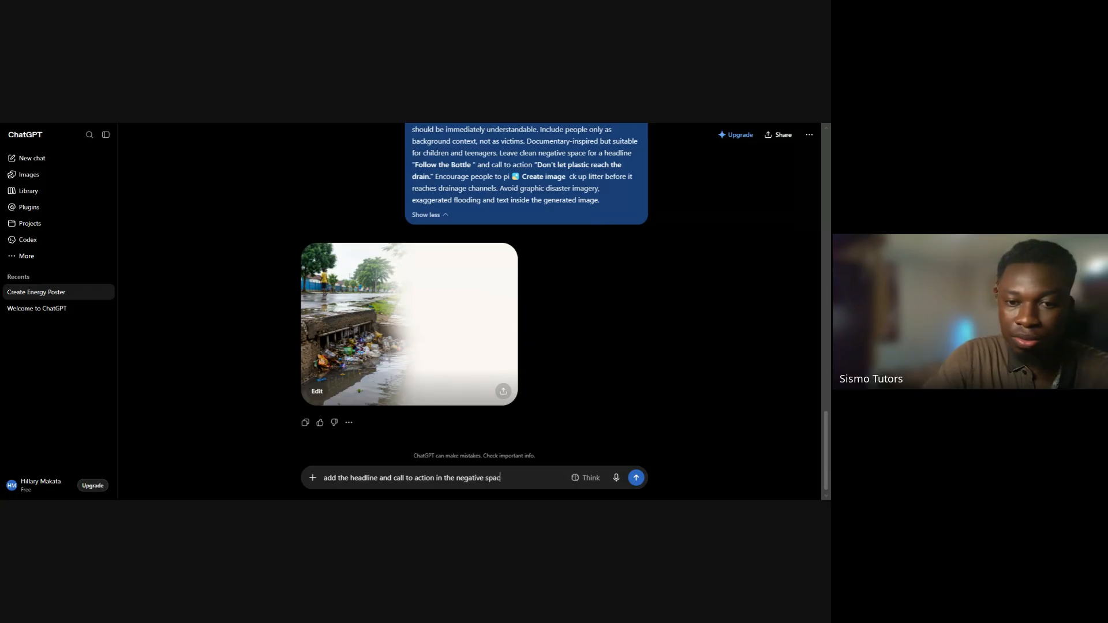
key("BackSpace")
key("BackSpace")
type("e ")
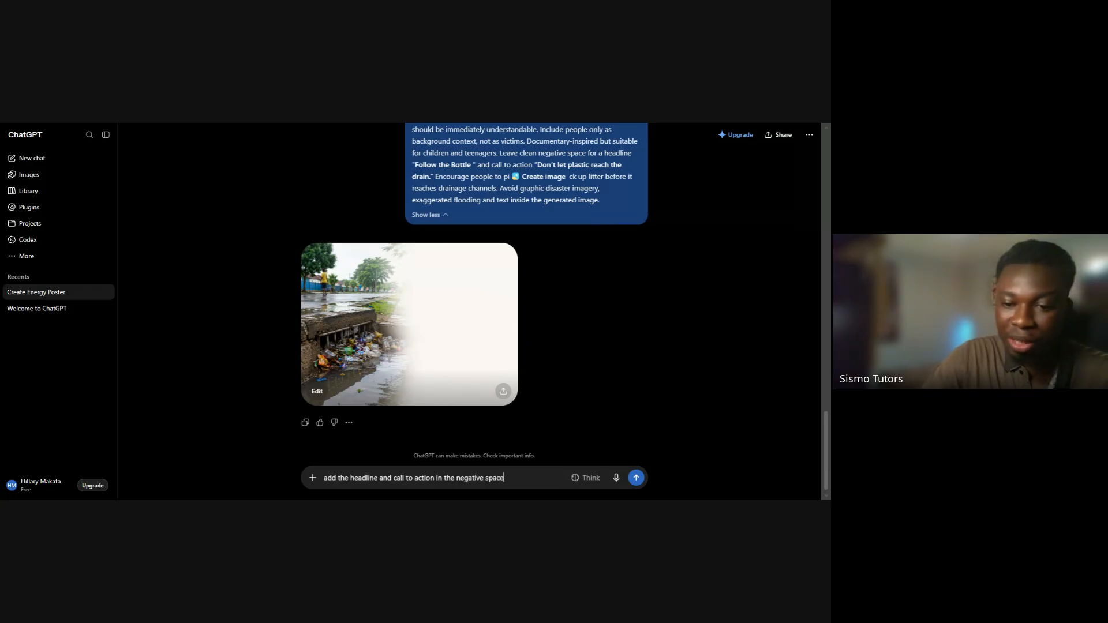
type("white")
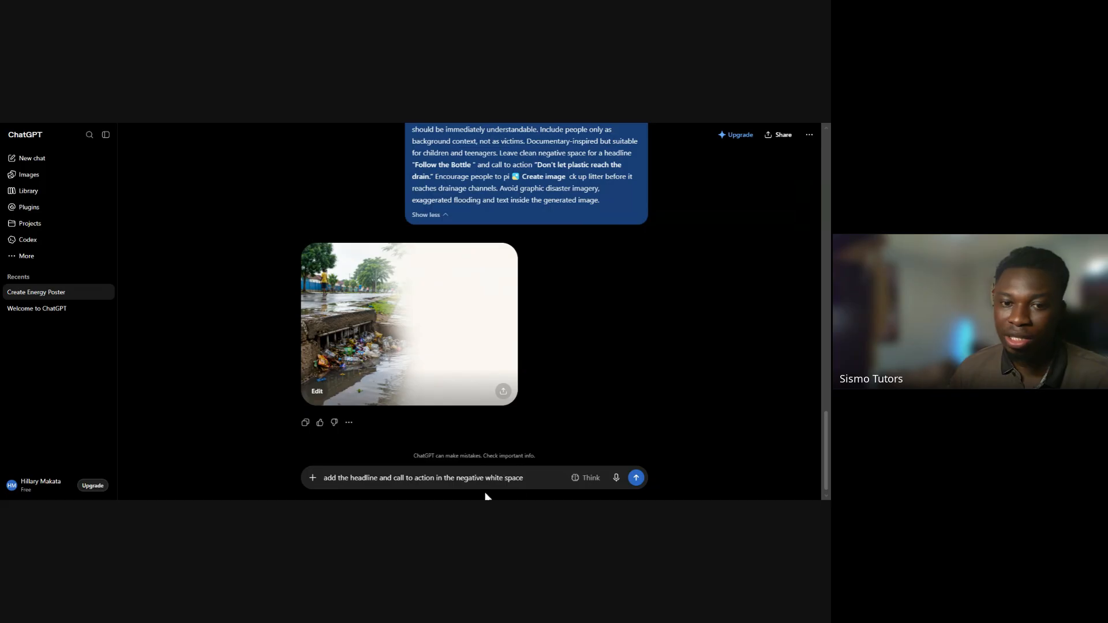
Reword the follow-up prompt's ending to "in the clean negative white space" and submit it
left_click(456, 481)
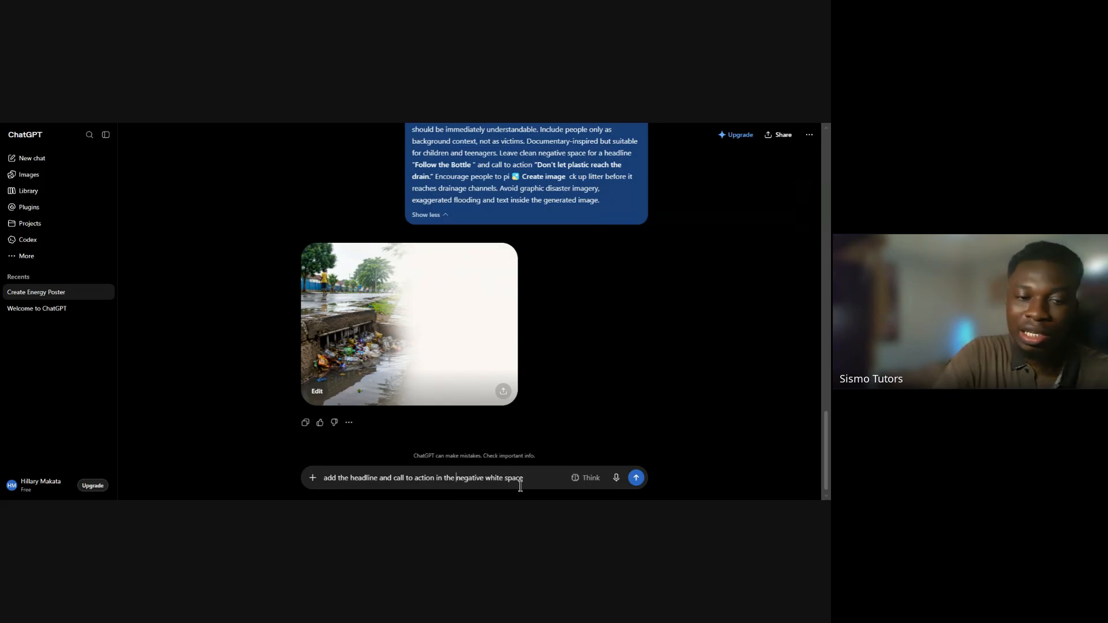
type("clean")
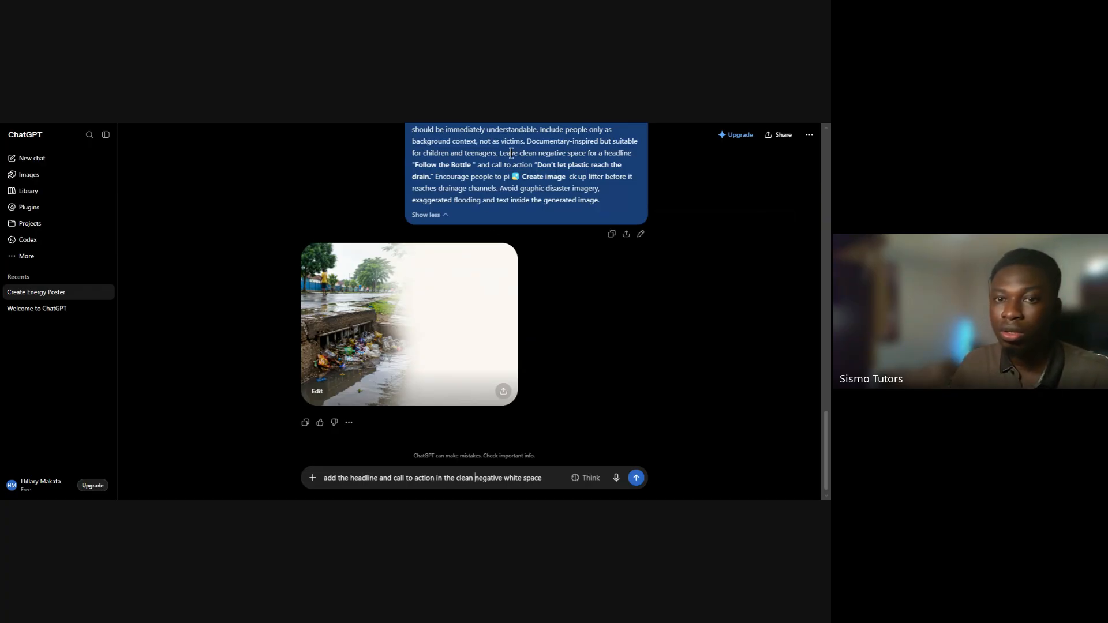
left_click(636, 479)
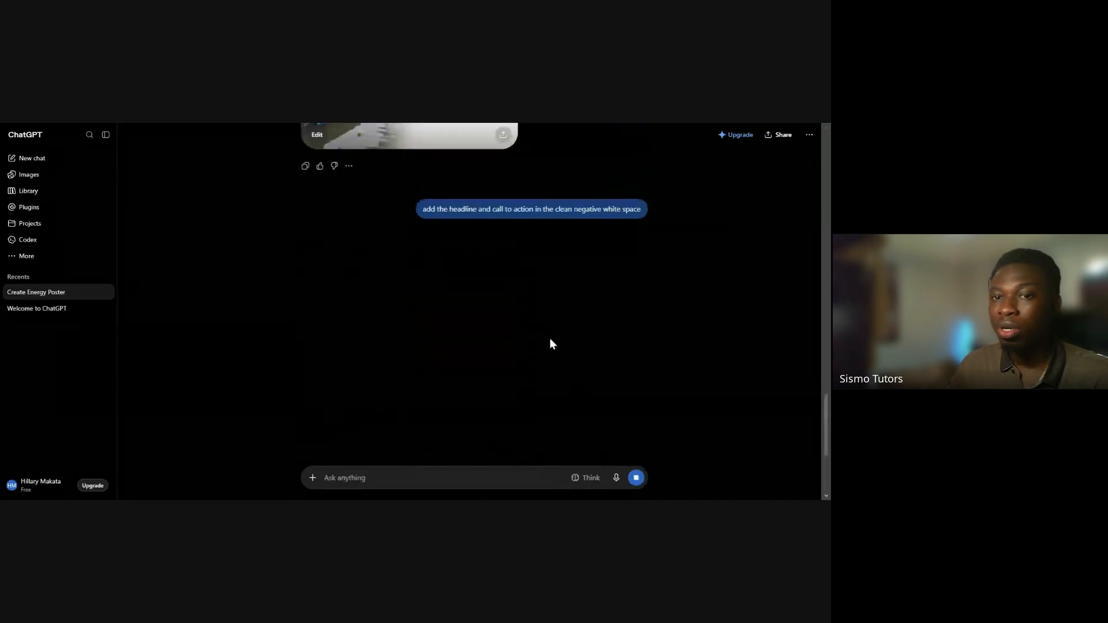
Review the original prompt's negative-space and headline instructions and the first drainage image, and check the new image being generated
scroll(544, 339, "up", 1)
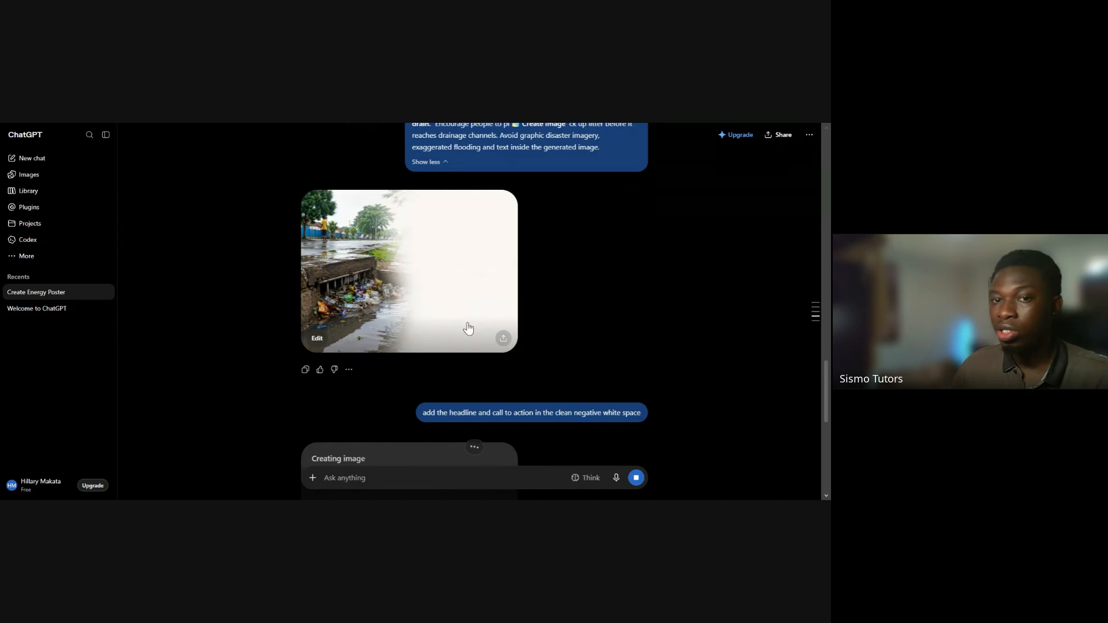
scroll(497, 233, "up", 1)
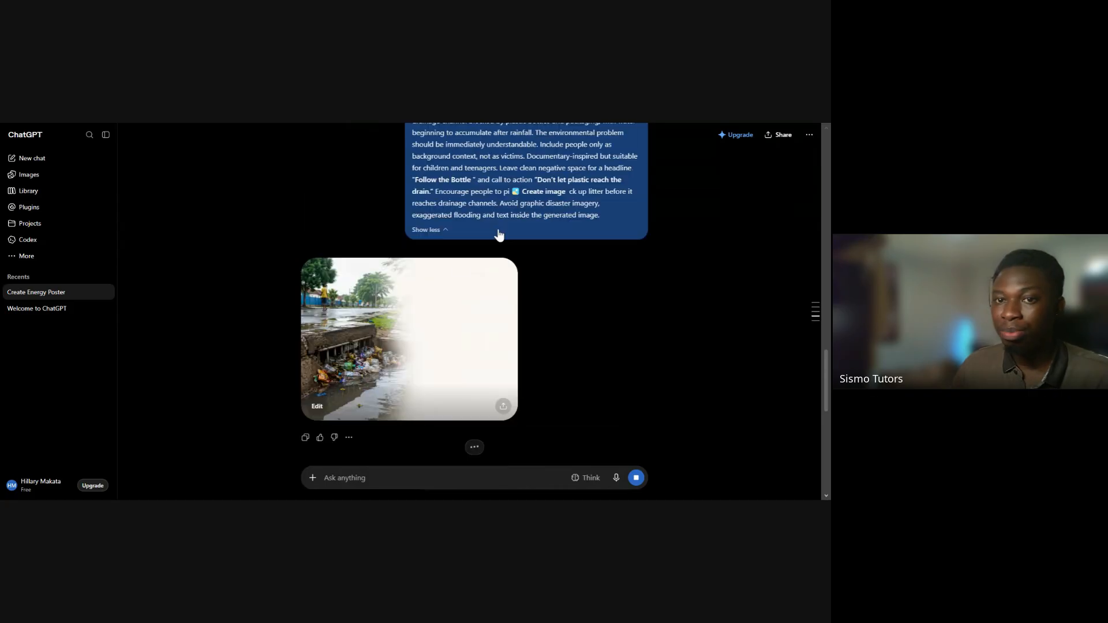
left_click_drag(463, 159, 530, 177)
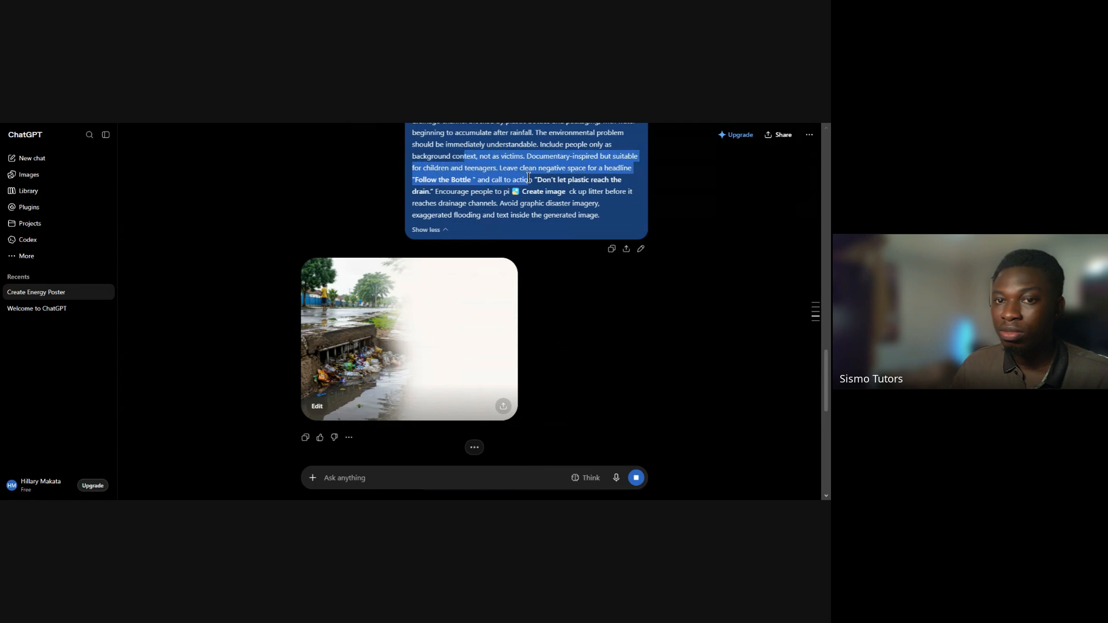
left_click(344, 224)
scroll(477, 309, "down", 1)
scroll(477, 310, "down", 3)
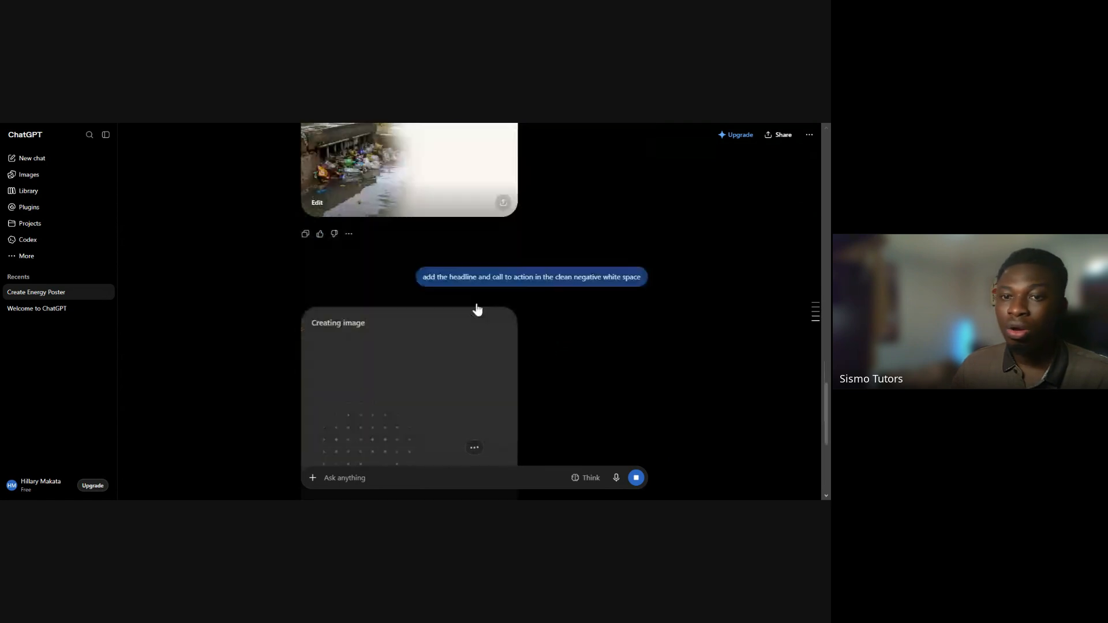
scroll(504, 316, "up", 3)
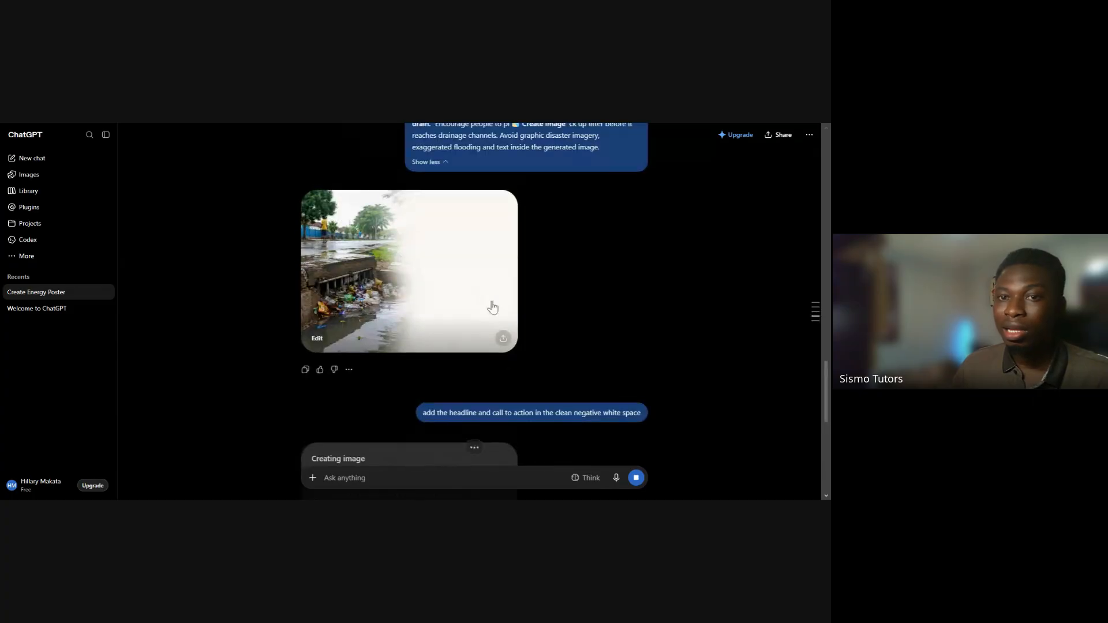
scroll(493, 307, "down", 1)
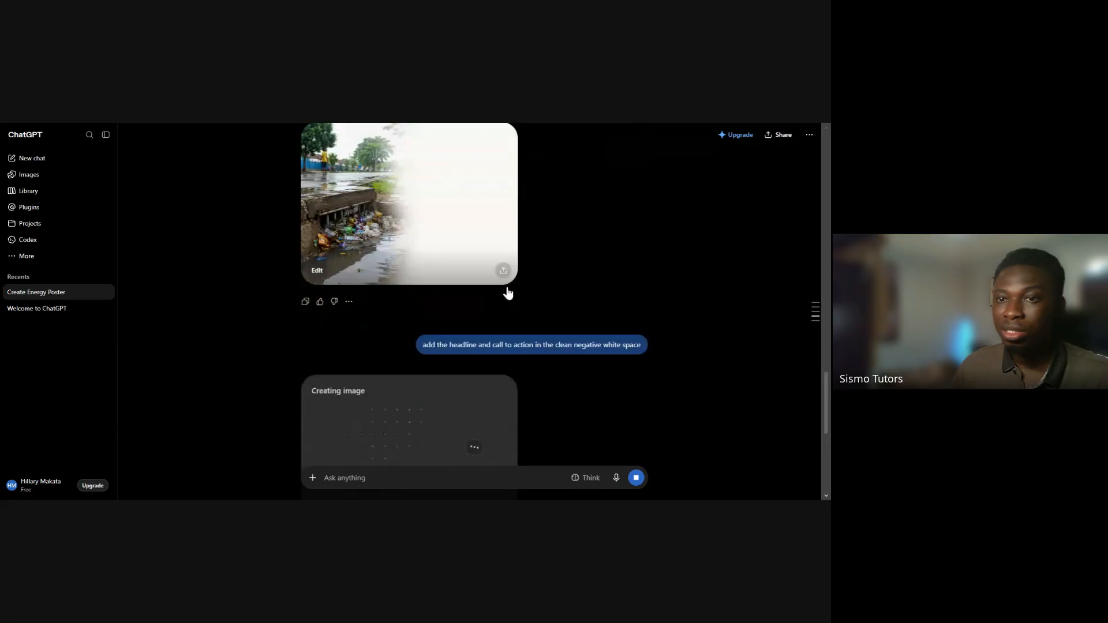
scroll(508, 293, "down", 3)
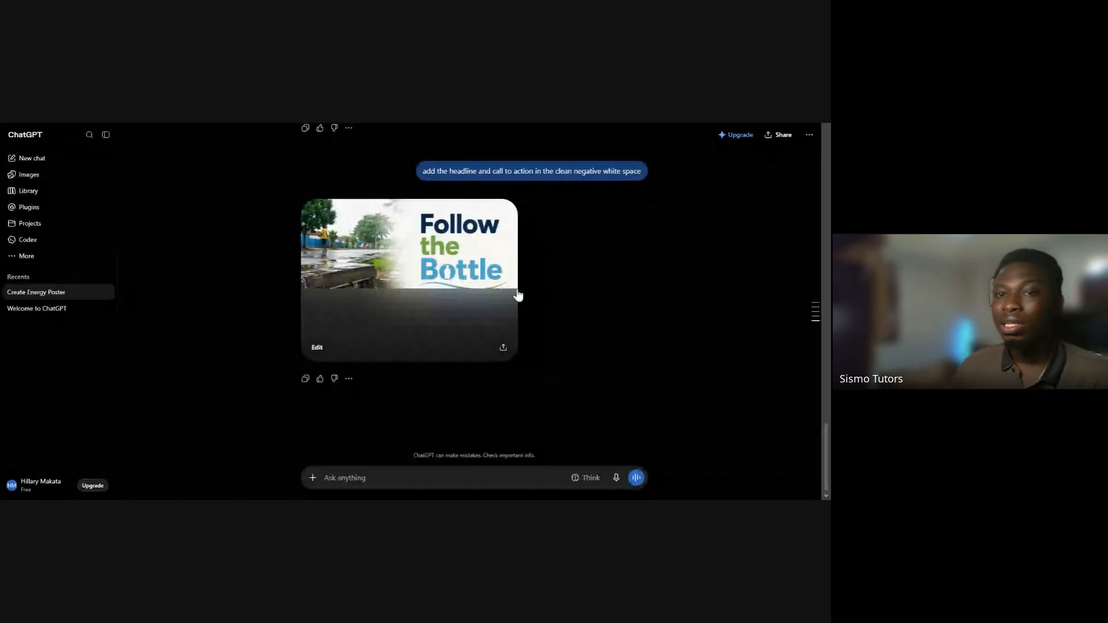
Compare the original prompt's headline "Follow the Bottle" and call-to-action wording with the follow-up request and the revised image
scroll(518, 295, "up", 2)
scroll(518, 294, "up", 3)
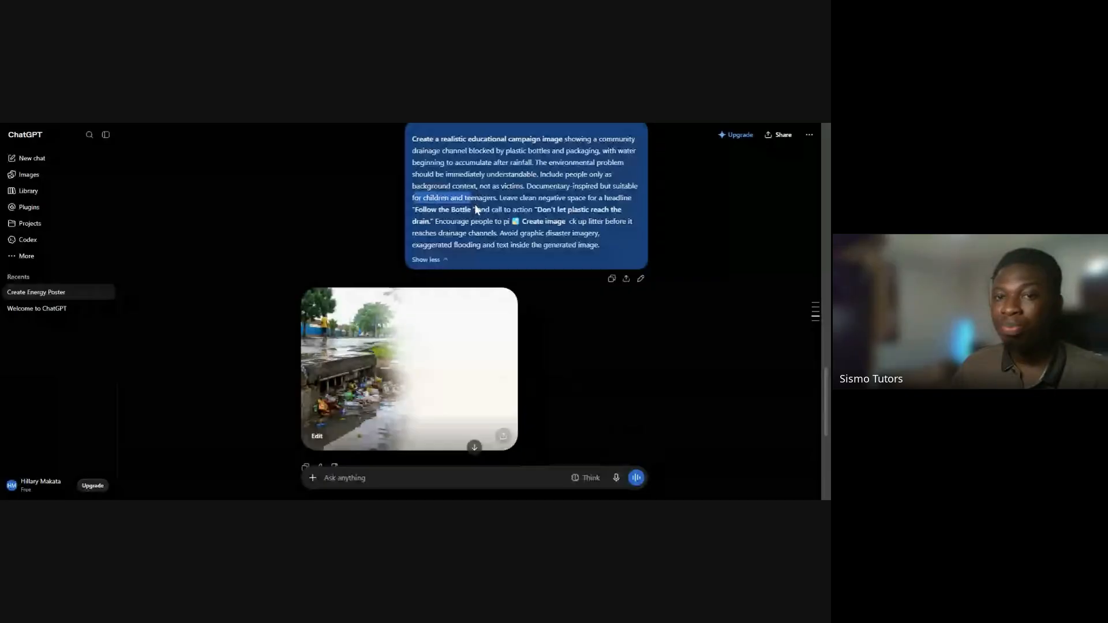
left_click_drag(412, 198, 627, 221)
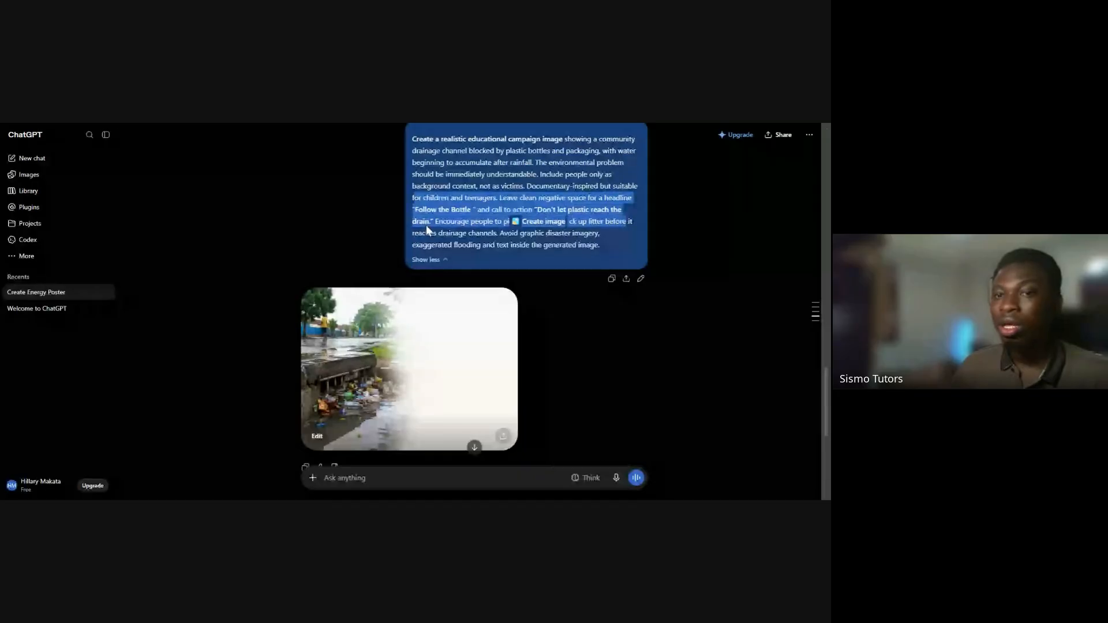
mouse_move(414, 209)
left_mouse_down()
mouse_move(454, 210)
mouse_move(416, 211)
left_mouse_up()
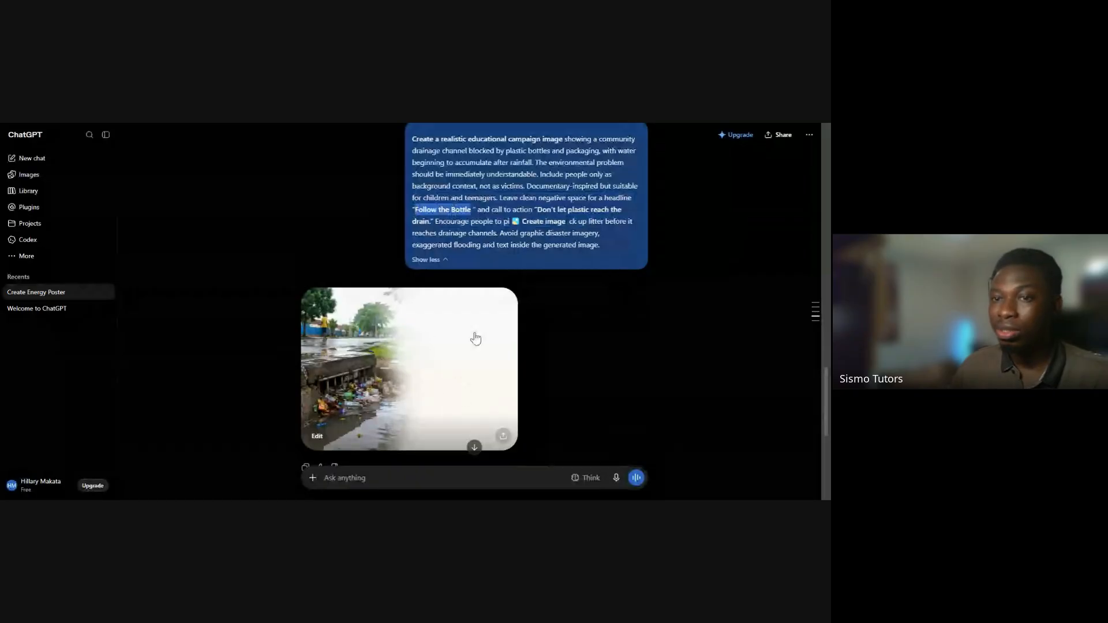
double_click(453, 211)
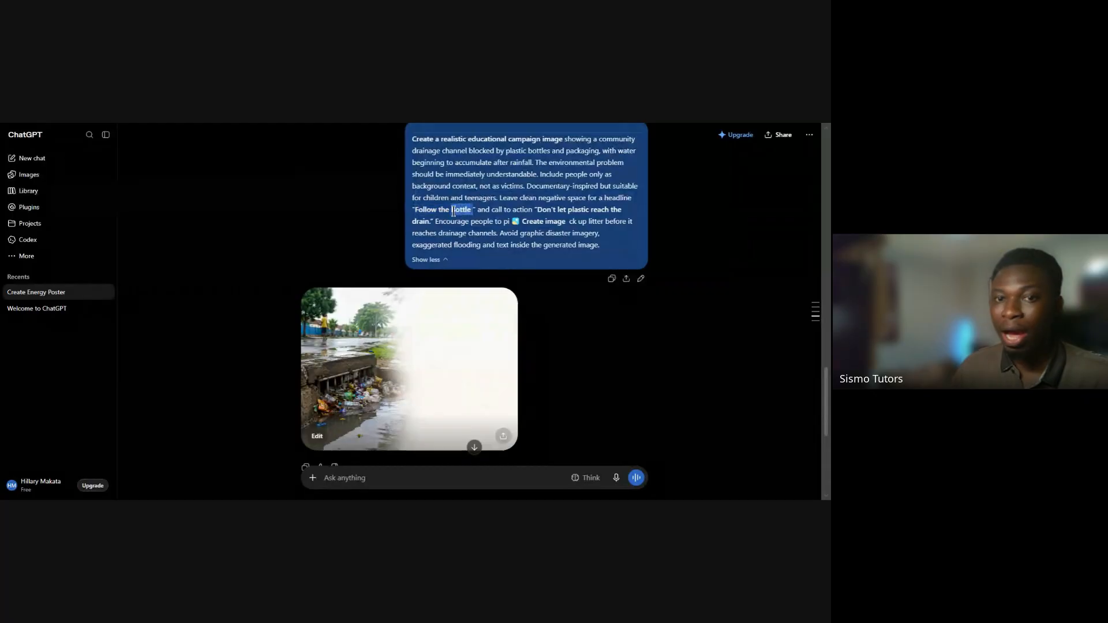
triple_click(557, 212)
left_click(644, 229)
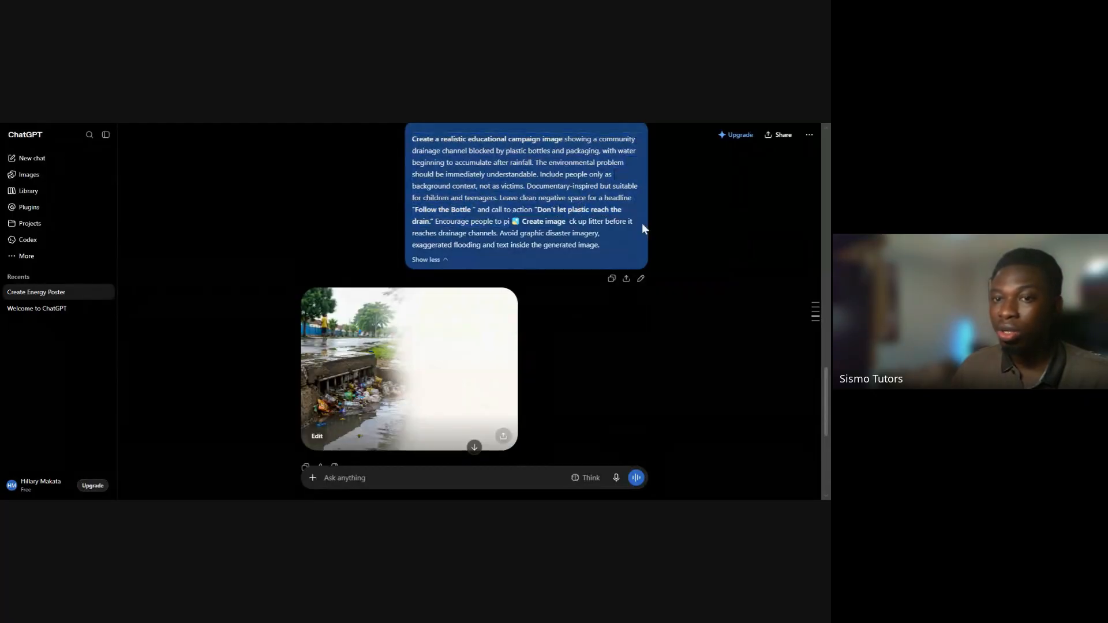
left_click_drag(631, 213, 425, 210)
scroll(511, 262, "down", 3)
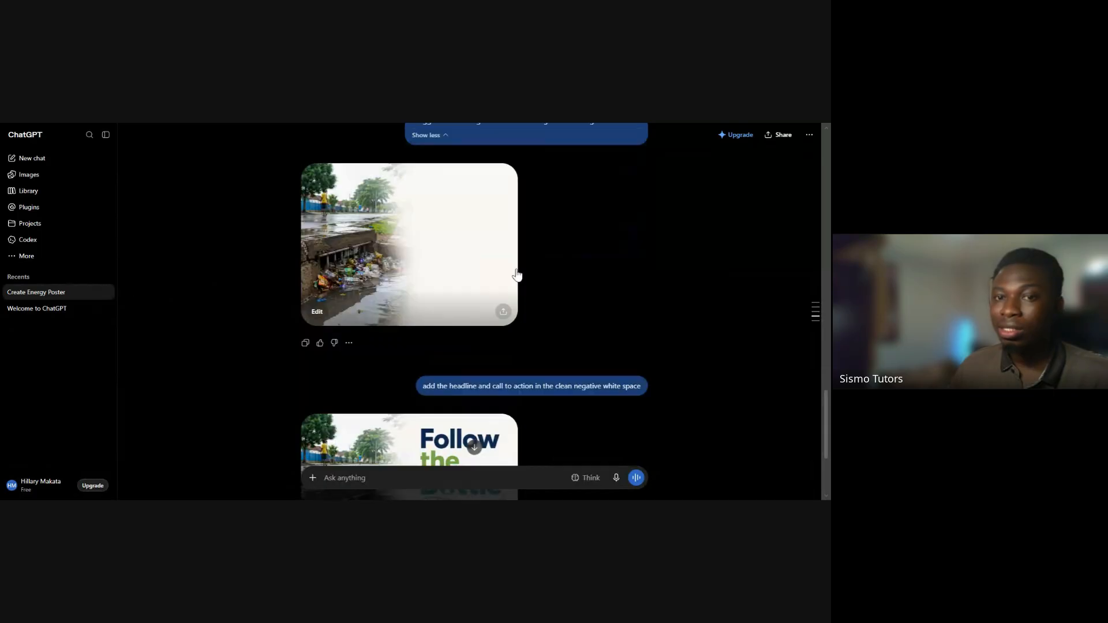
scroll(517, 275, "down", 2)
triple_click(551, 312)
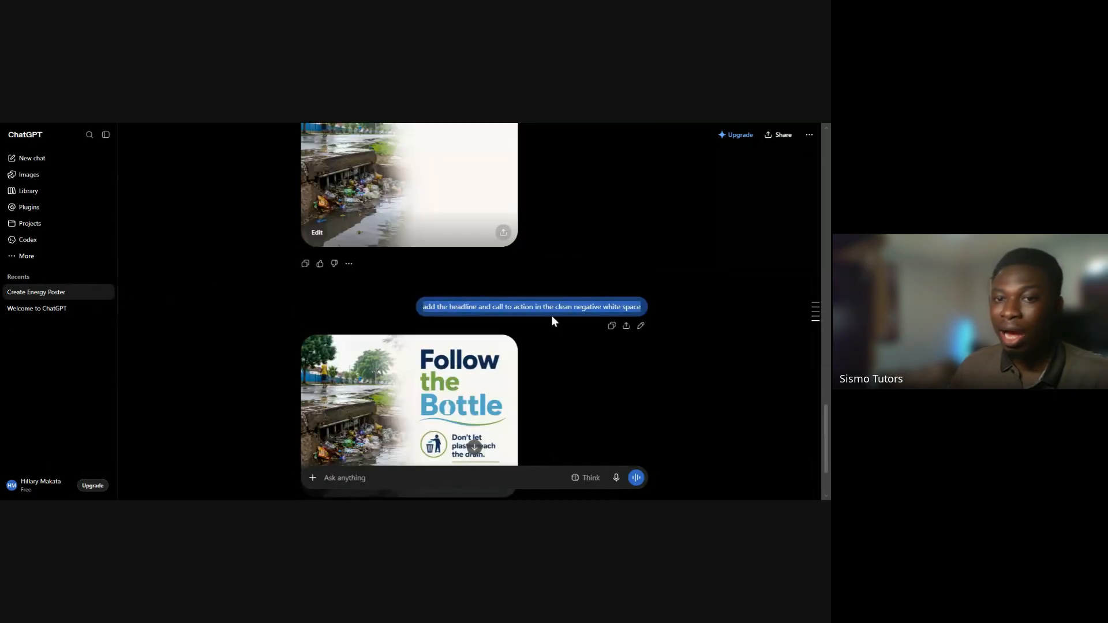
Highlight the call to action "Don't let plastic reach the" in the original prompt and check it against the follow-up request
scroll(611, 268, "up", 4)
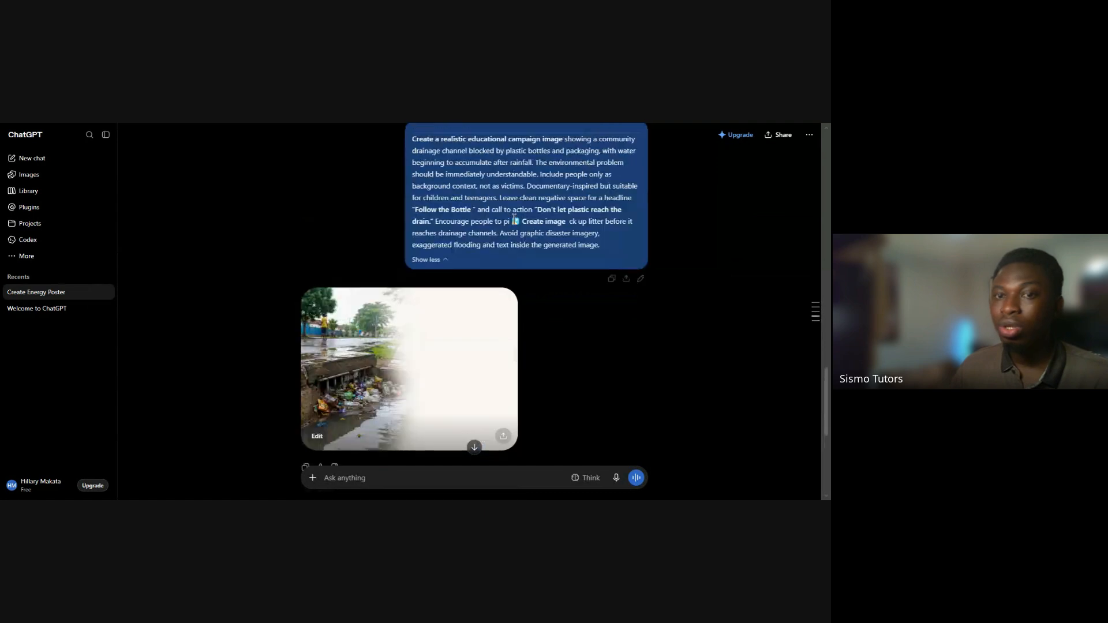
triple_click(462, 210)
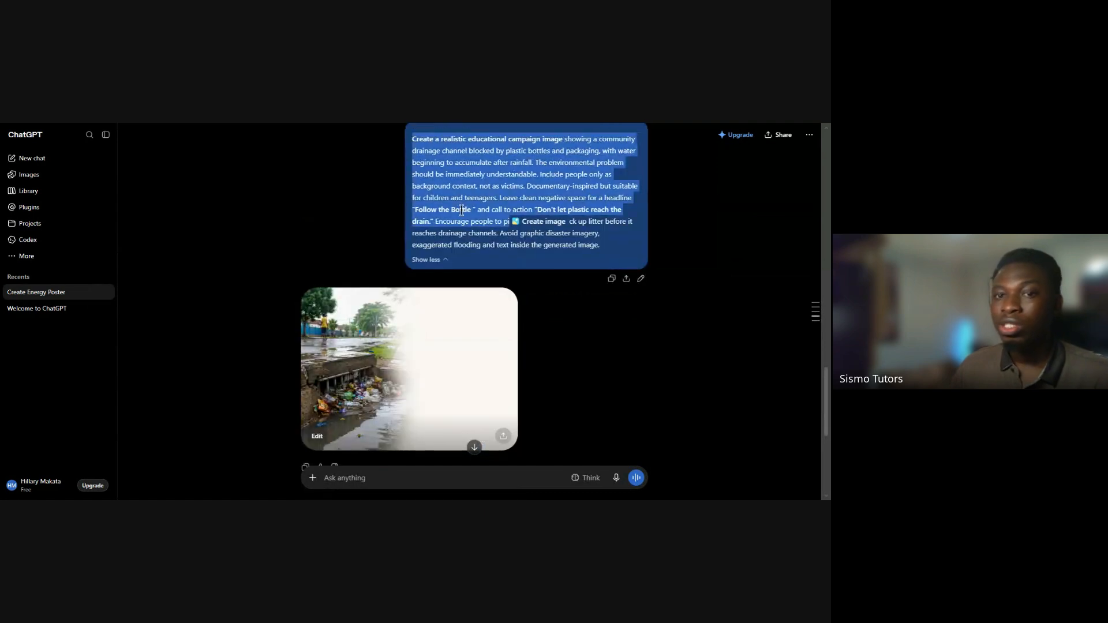
left_click(473, 215)
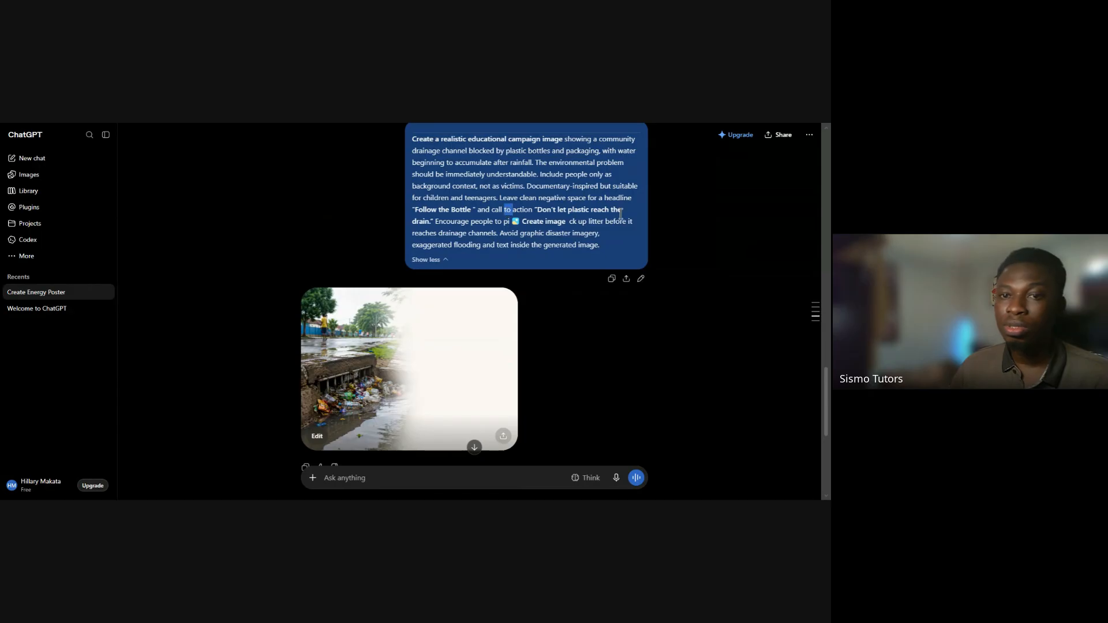
left_click_drag(621, 211, 536, 214)
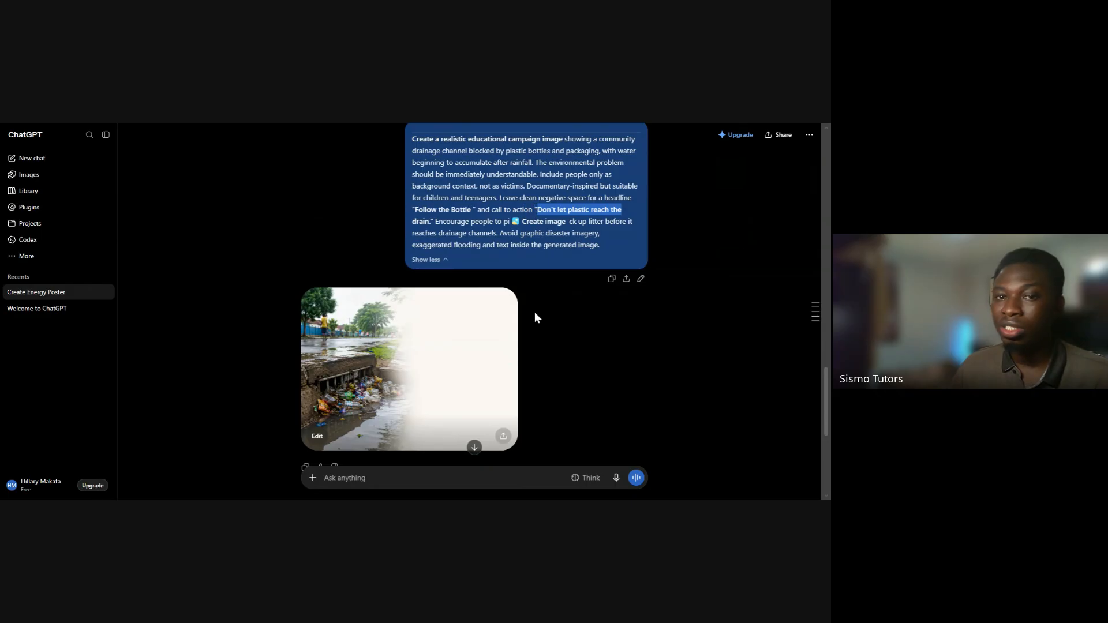
scroll(534, 314, "down", 1)
scroll(535, 312, "down", 1)
triple_click(438, 377)
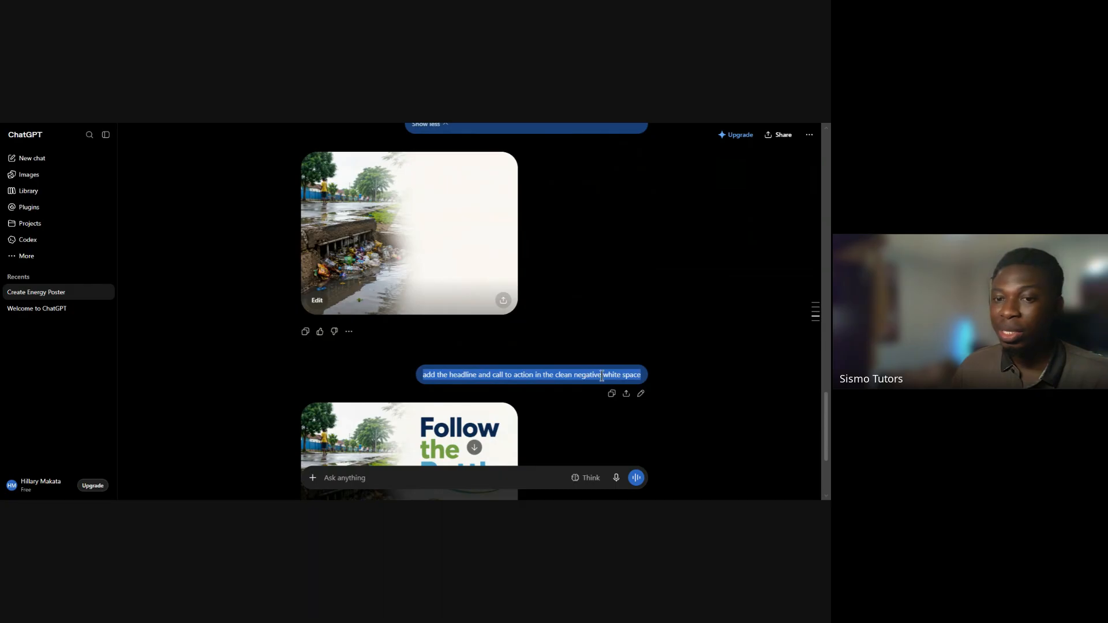
Highlight "clean negative space" in the original prompt and examine the matching blank area of the first drainage image
scroll(566, 345, "up", 1)
scroll(527, 264, "up", 2)
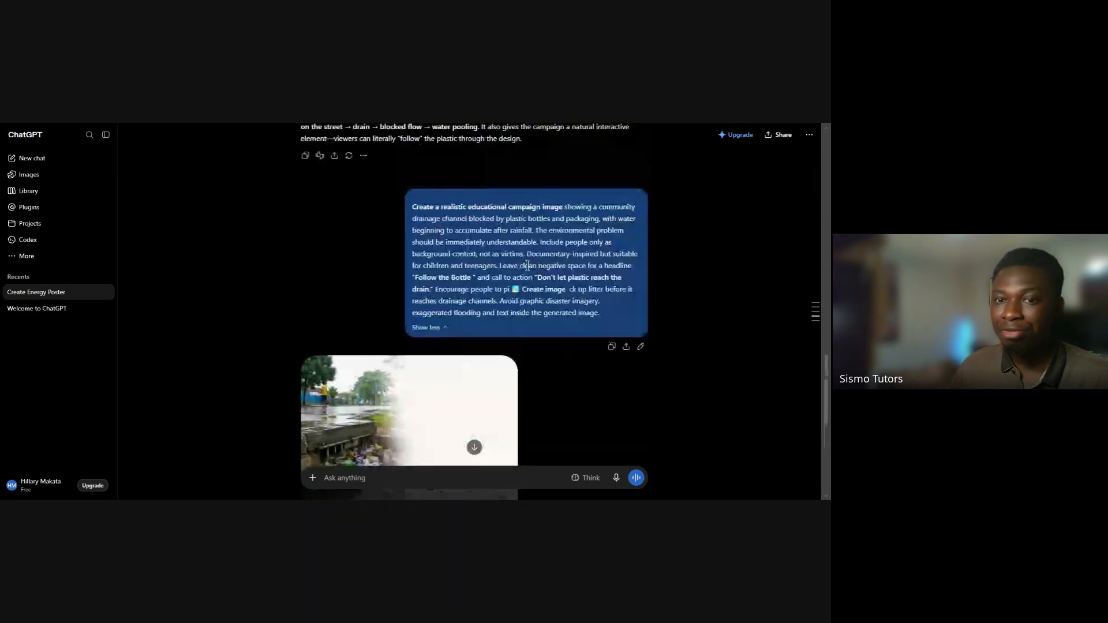
left_click_drag(519, 266, 588, 269)
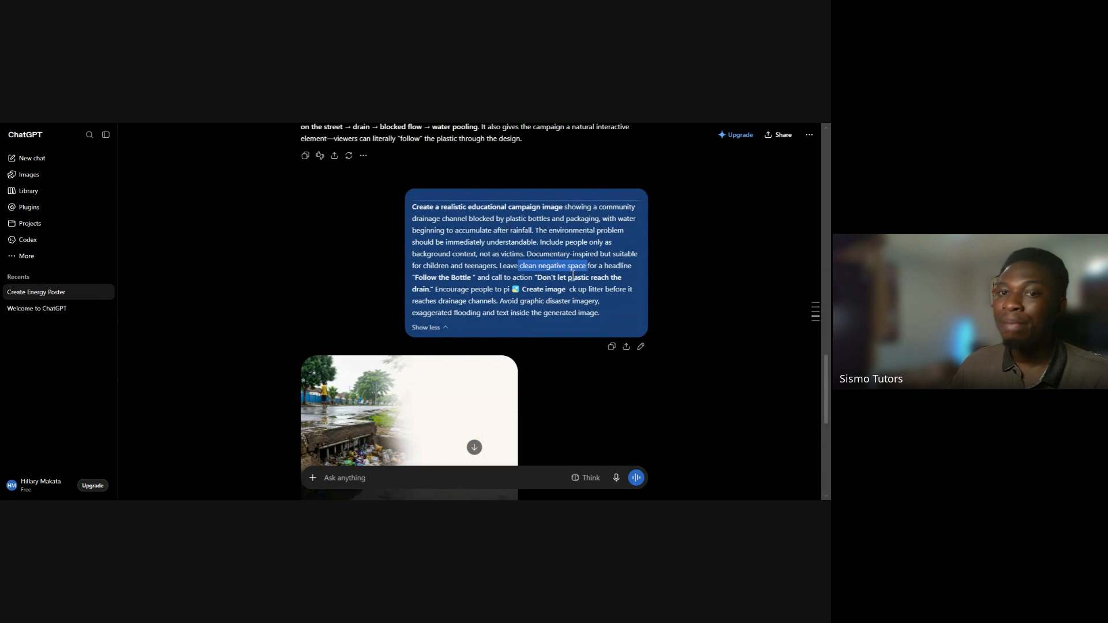
scroll(535, 386, "down", 1)
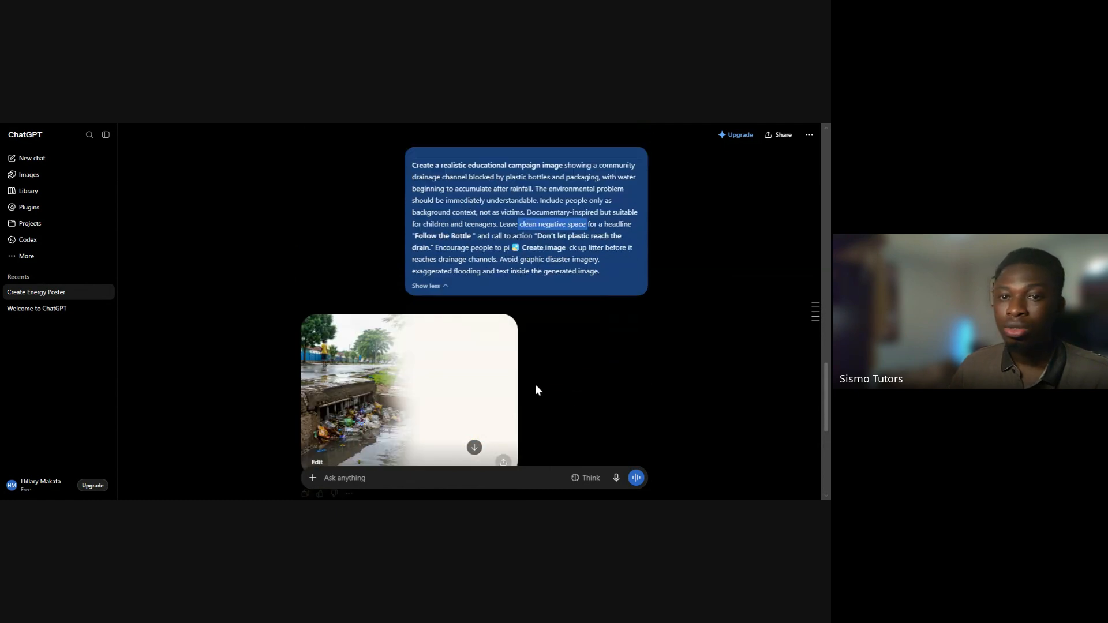
Compare the first drainage image's blank area with the follow-up request and the revised image containing the headline and call to action
scroll(535, 383, "down", 4)
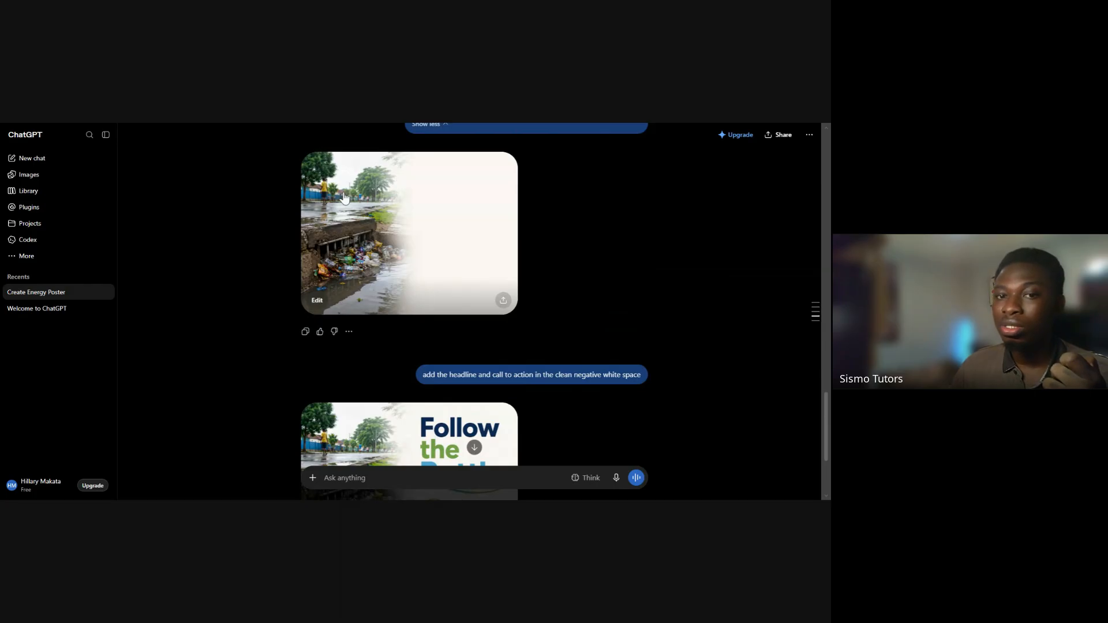
scroll(553, 341, "down", 2)
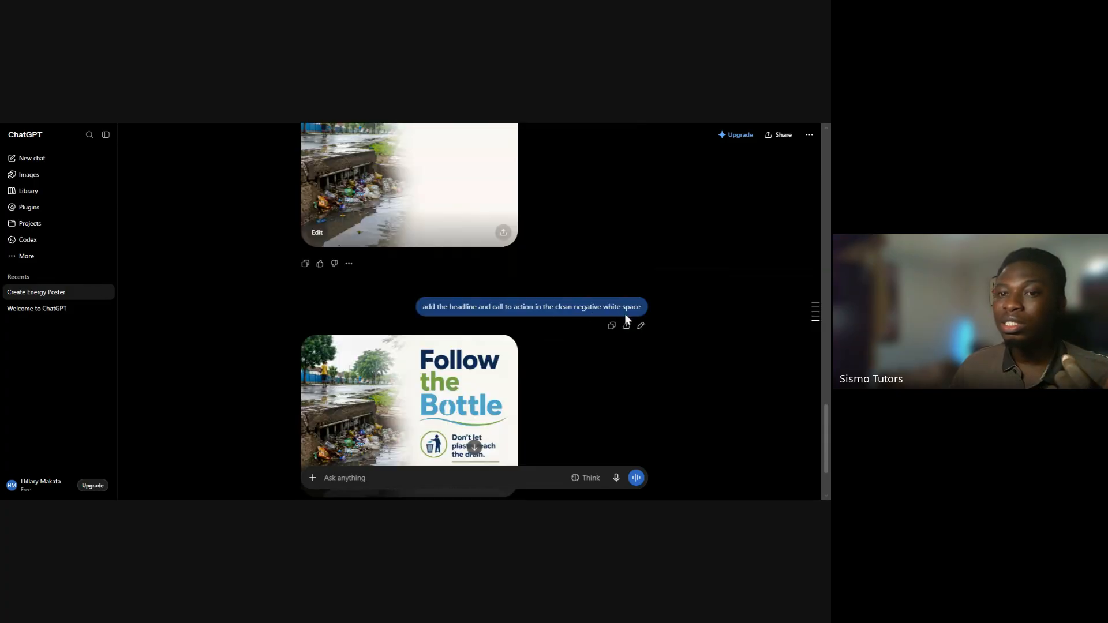
scroll(464, 243, "up", 2)
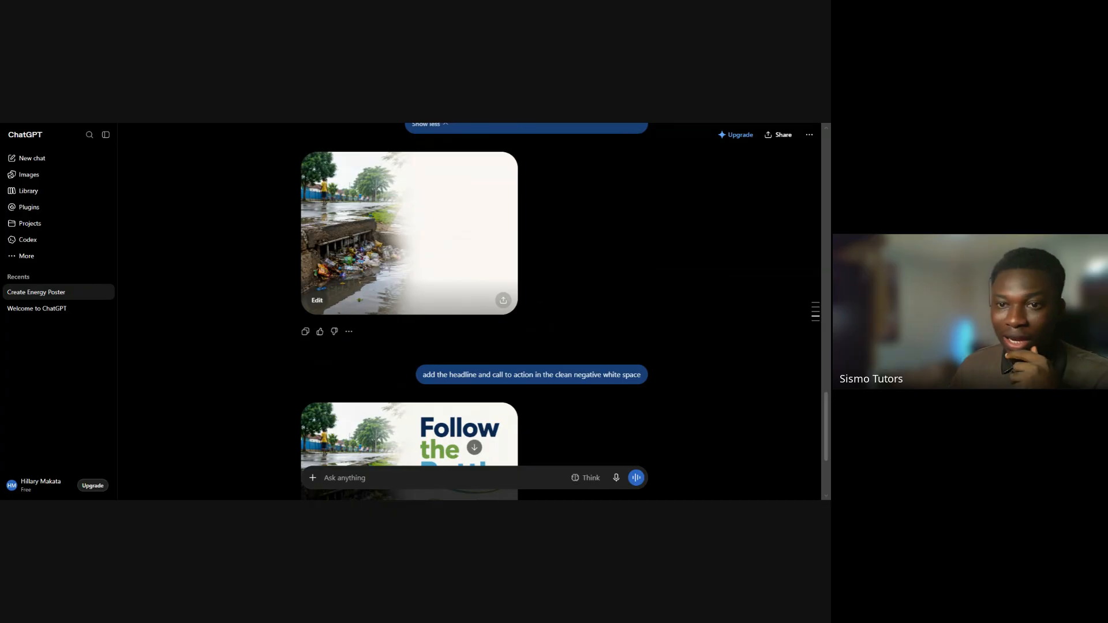
scroll(568, 334, "down", 2)
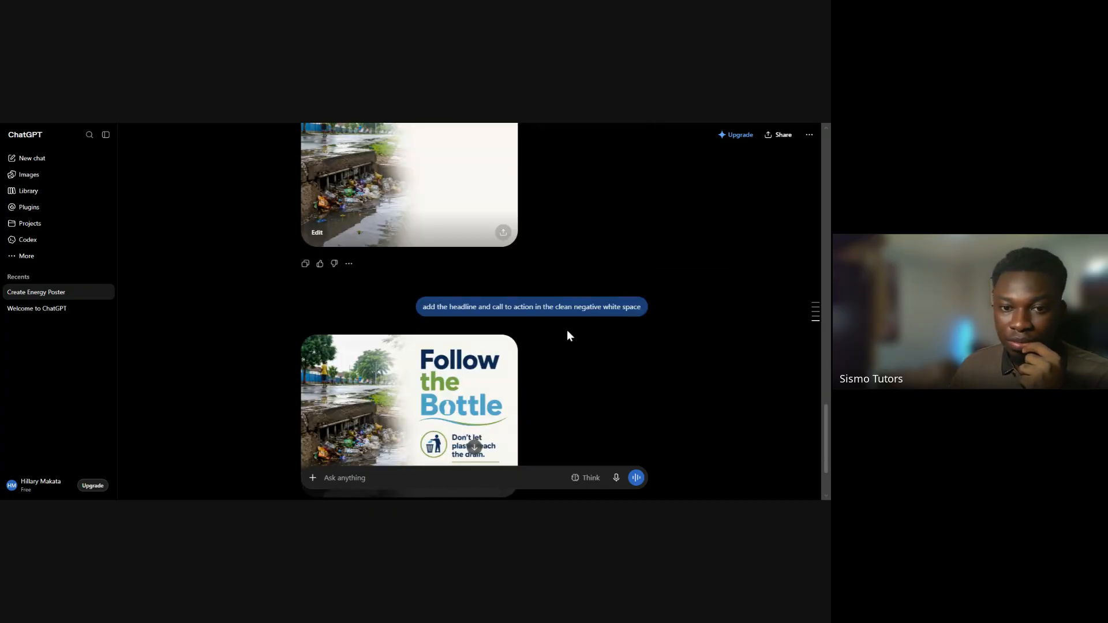
scroll(568, 336, "down", 2)
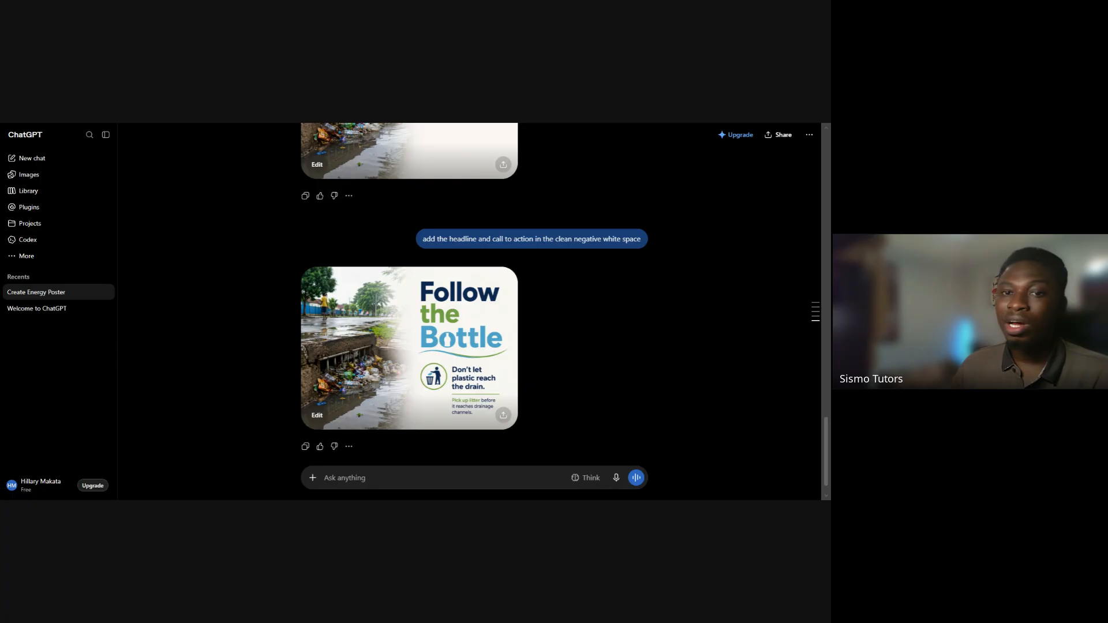
scroll(553, 352, "up", 1)
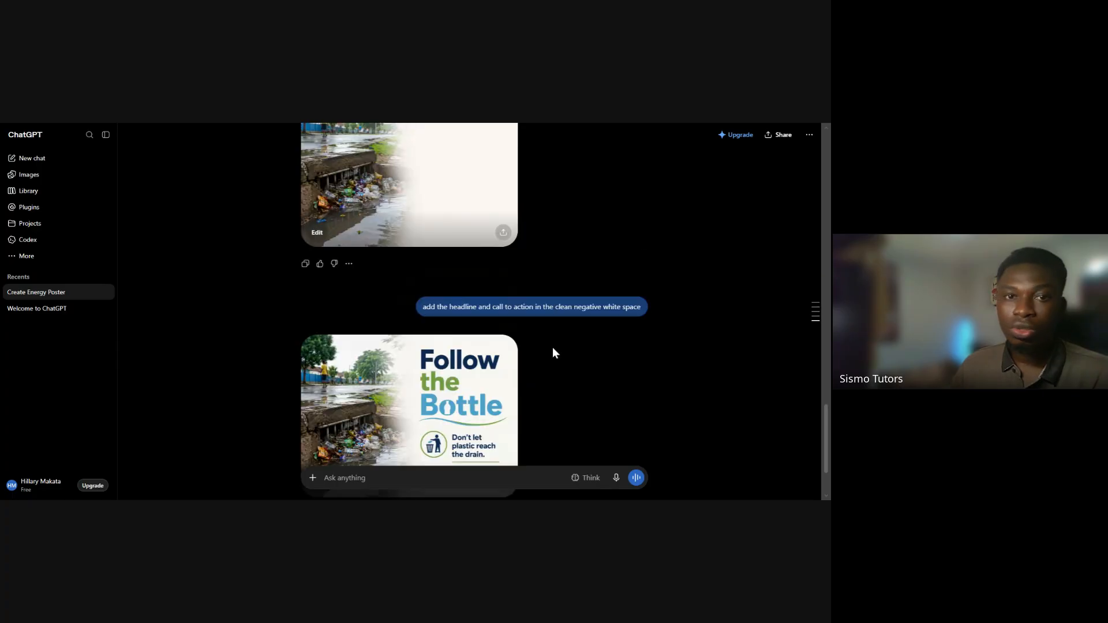
scroll(552, 347, "up", 3)
scroll(552, 347, "down", 3)
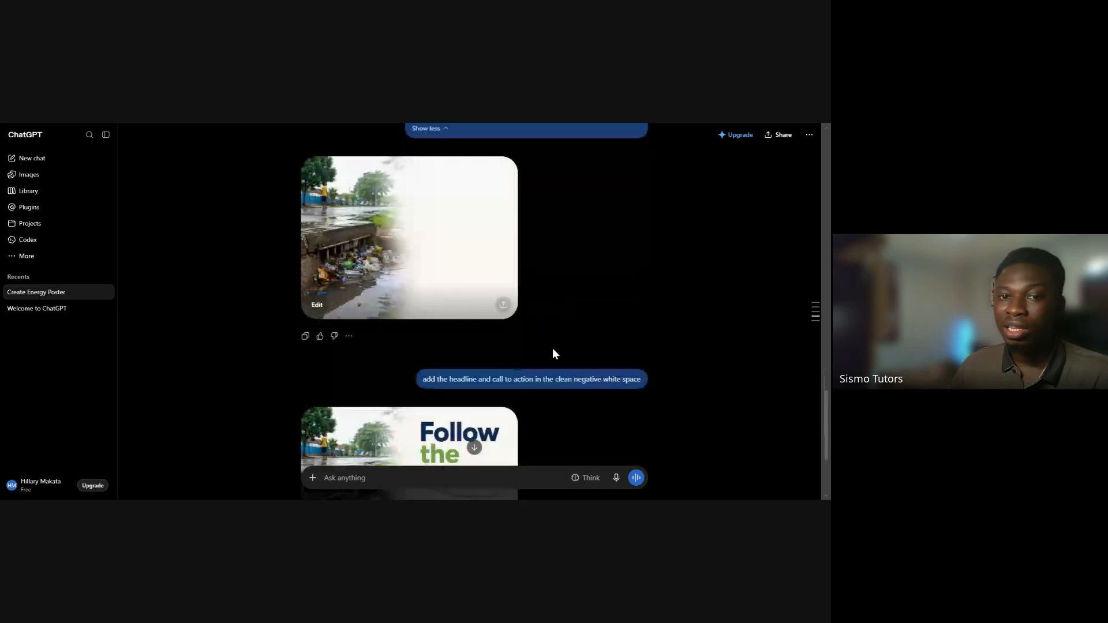
scroll(554, 354, "down", 1)
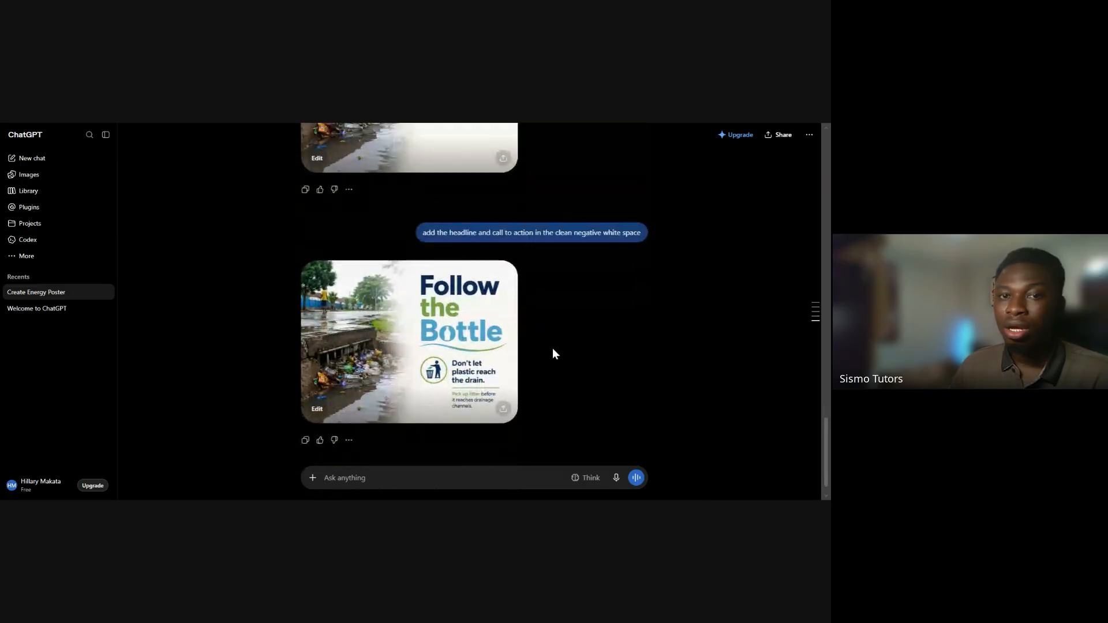
scroll(554, 354, "up", 3)
scroll(553, 352, "down", 3)
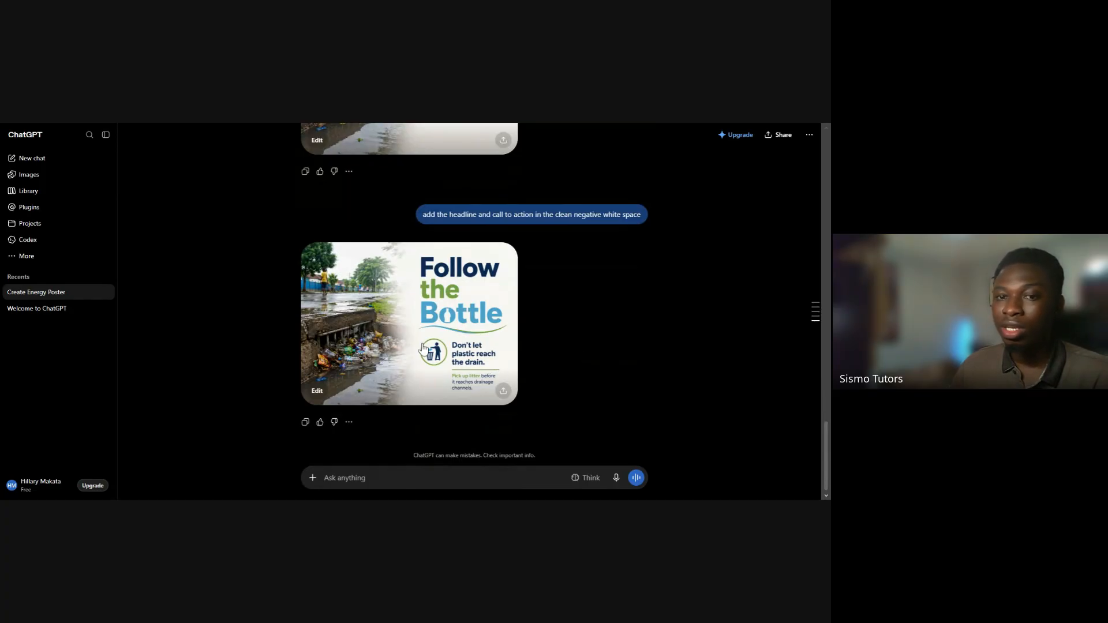
Highlight the call to action "Don't let plastic reach the" in the original prompt, and check it against both images and the follow-up request
scroll(511, 371, "up", 7)
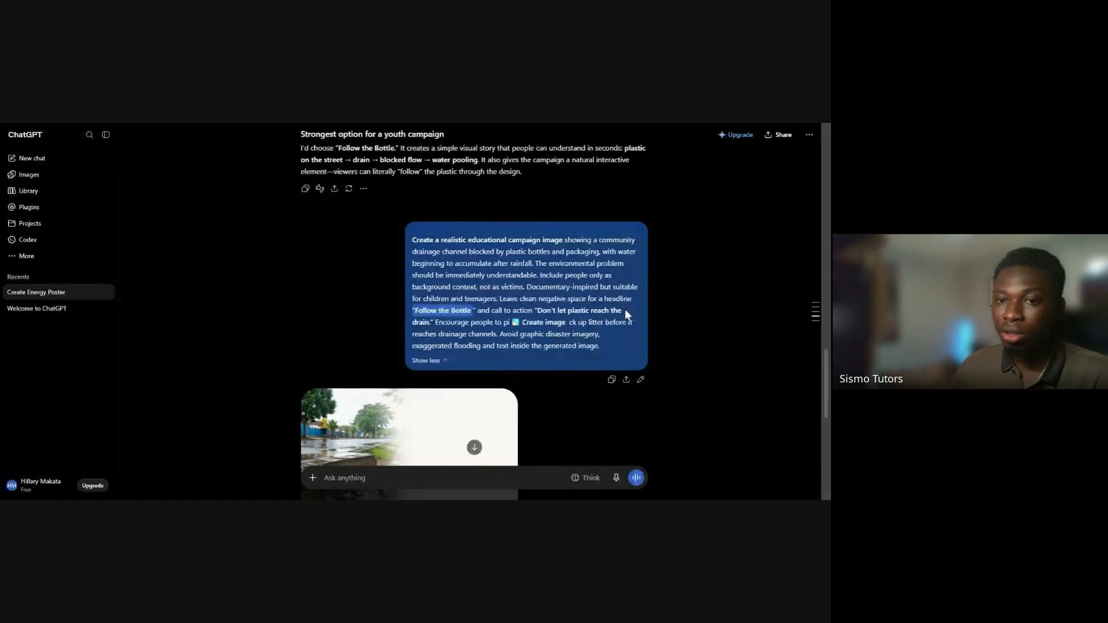
left_click_drag(624, 309, 539, 312)
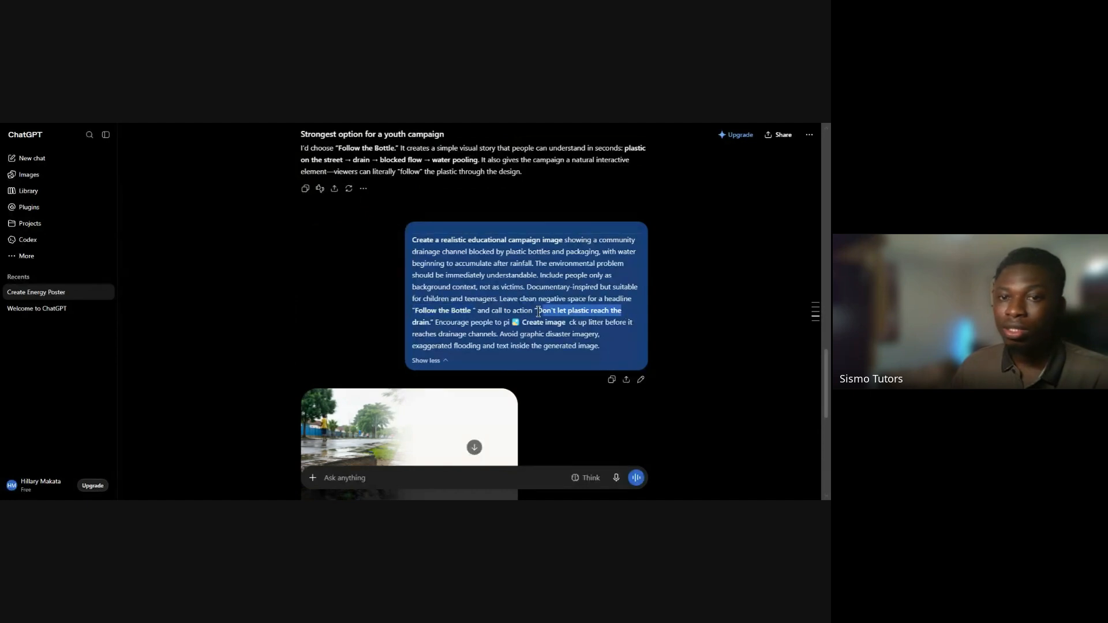
scroll(554, 321, "down", 5)
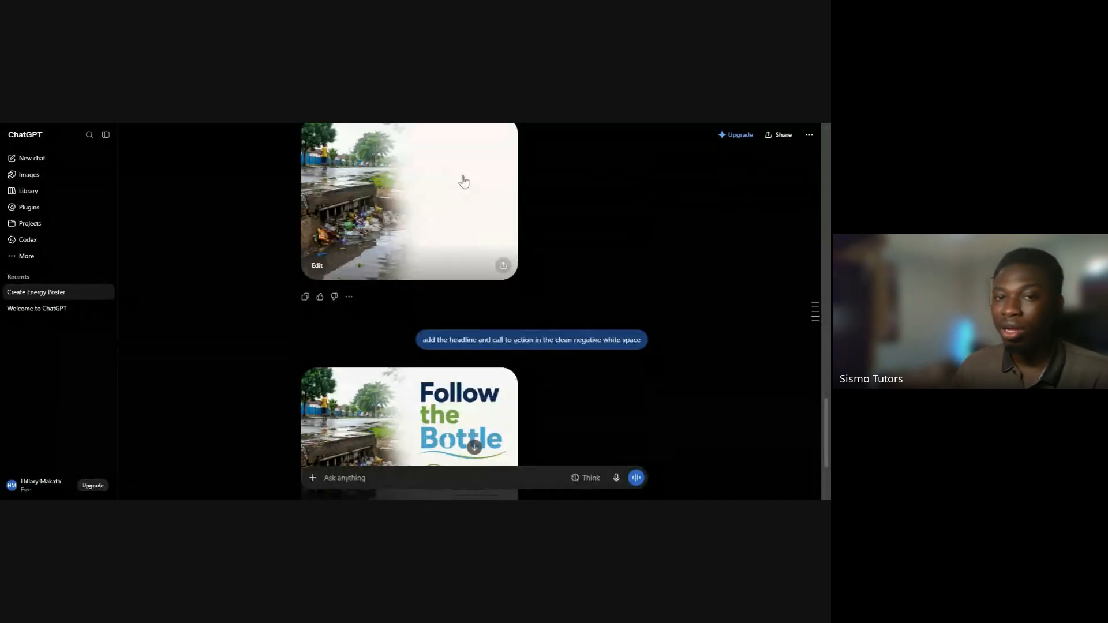
scroll(549, 254, "down", 1)
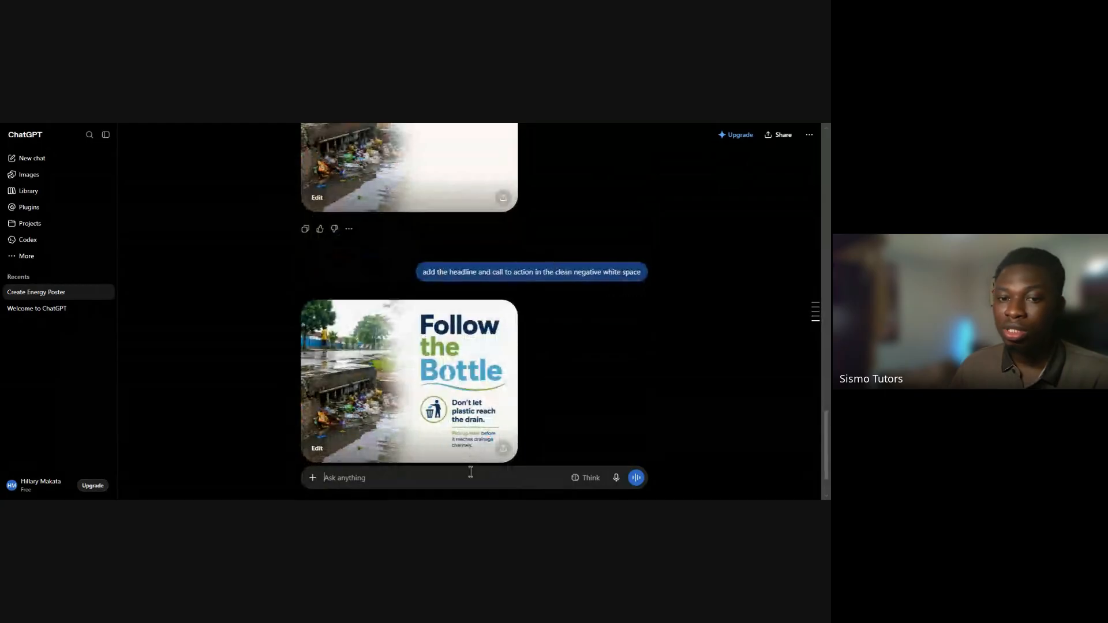
left_click_drag(423, 273, 638, 273)
Highlight the headline "Follow the Bottle" and the call-to-action wording in the original prompt, and examine how the revised image presents them
scroll(528, 241, "up", 5)
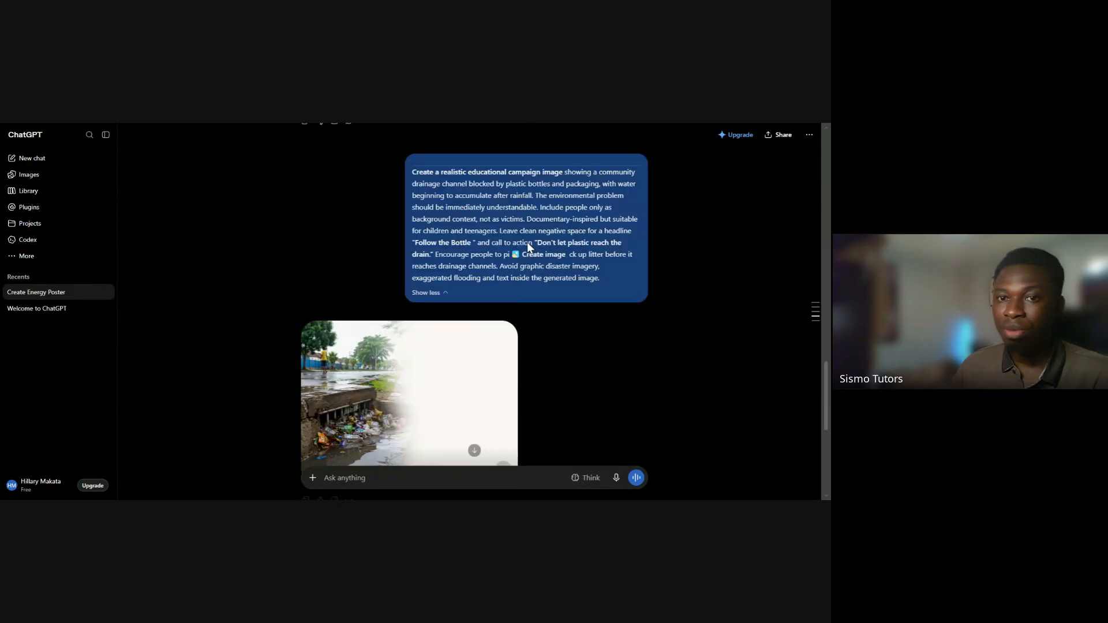
mouse_move(414, 243)
left_mouse_down()
mouse_move(472, 246)
mouse_move(414, 244)
left_mouse_up()
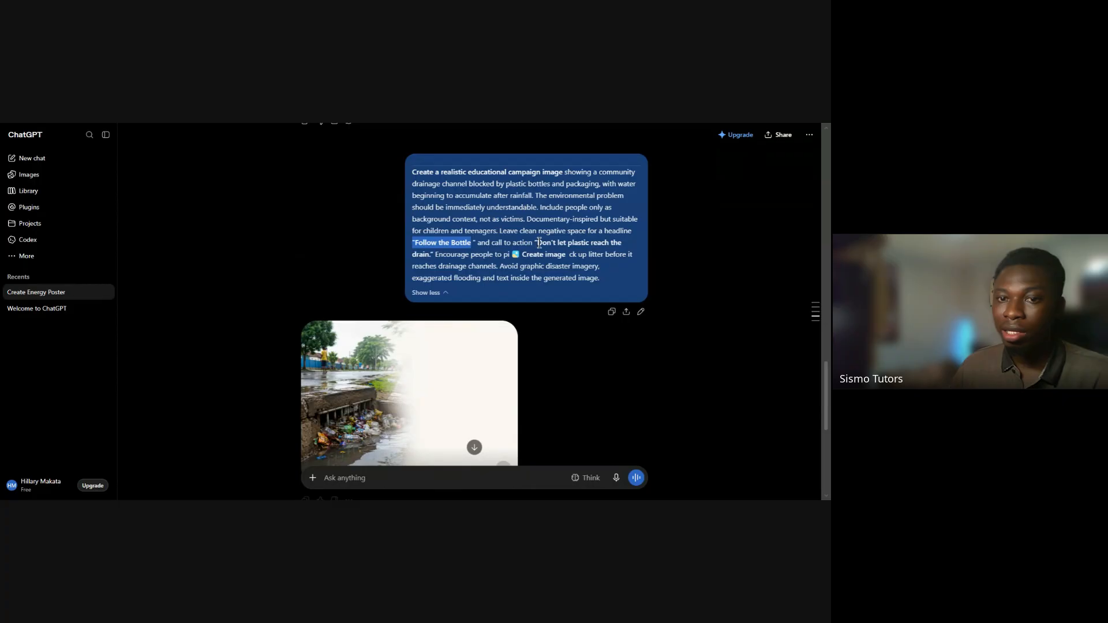
left_click_drag(537, 243, 552, 253)
scroll(574, 323, "down", 5)
scroll(574, 327, "down", 2)
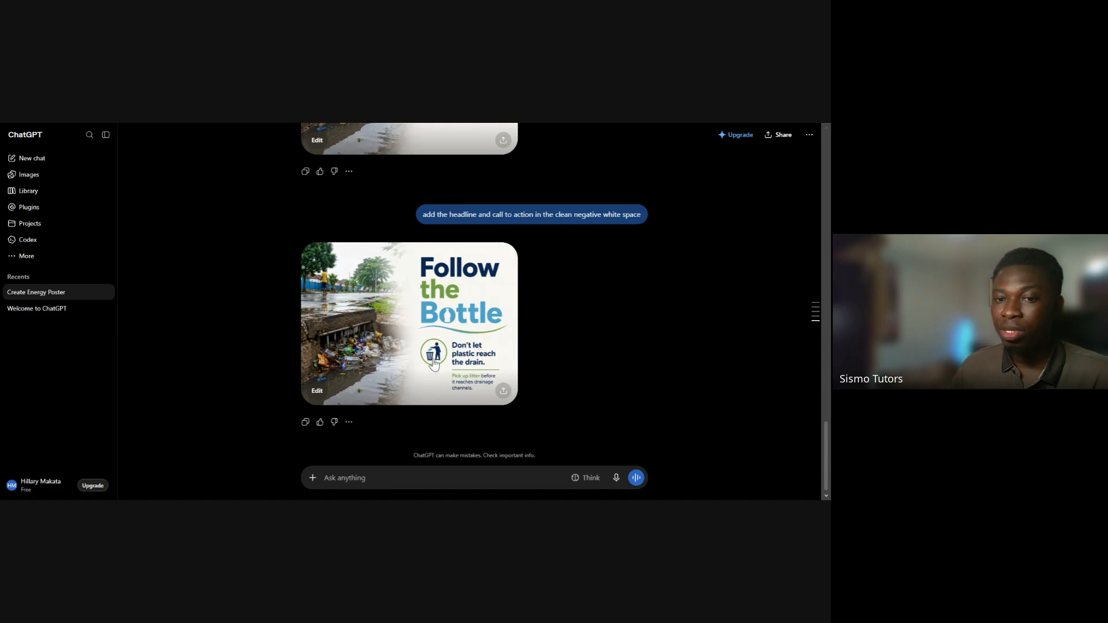
Highlight "Create a realistic educational campaign image" in the original prompt and review the first drainage image against it
scroll(424, 287, "up", 4)
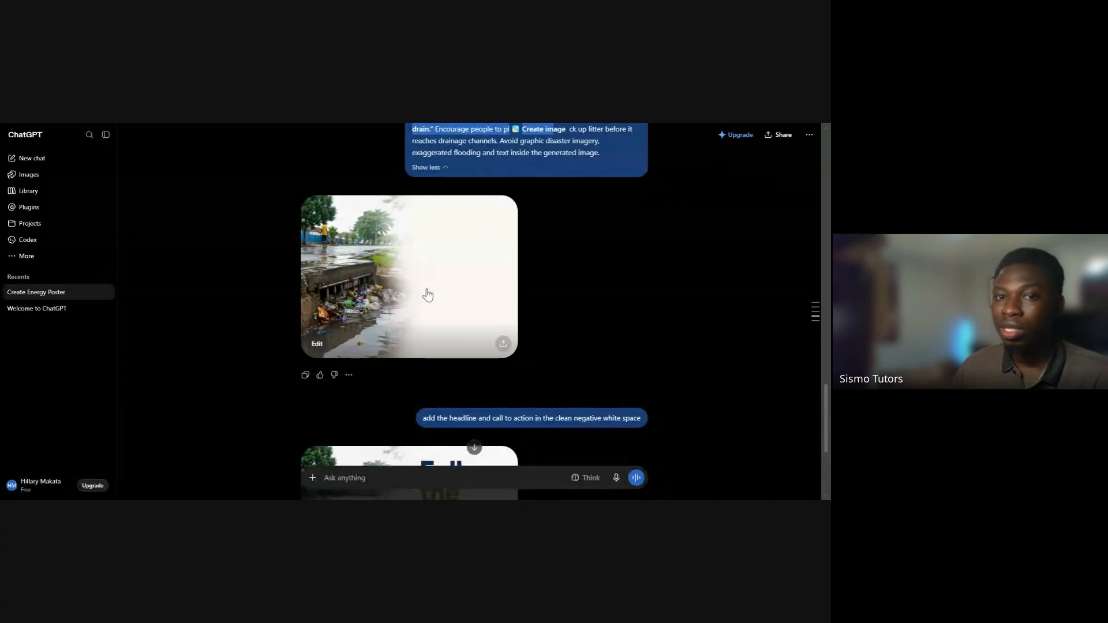
scroll(424, 293, "up", 3)
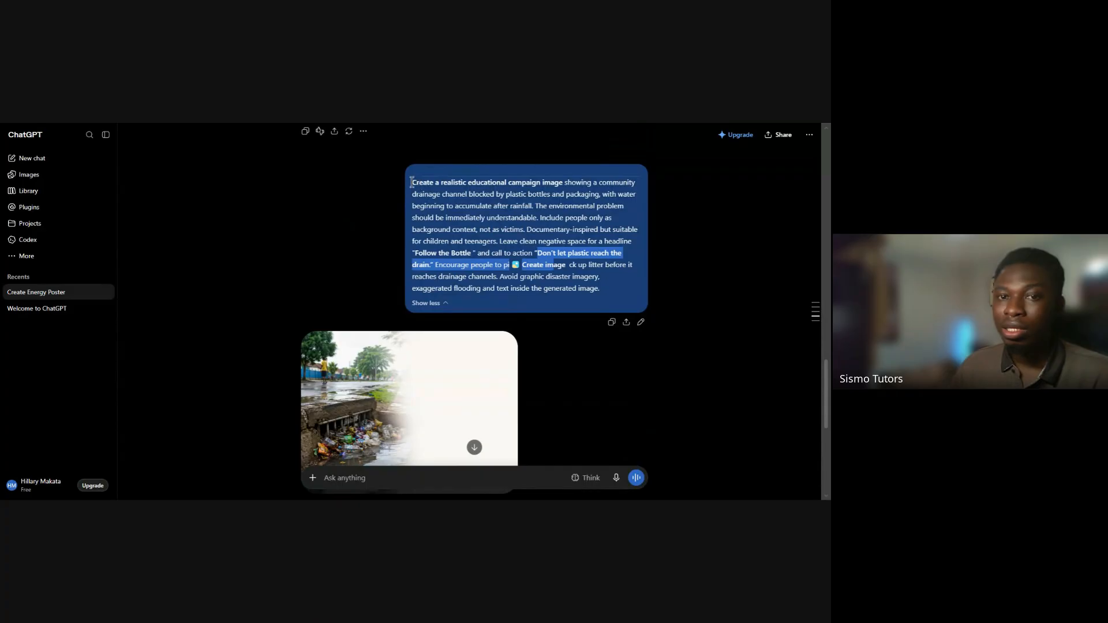
left_click_drag(413, 183, 561, 186)
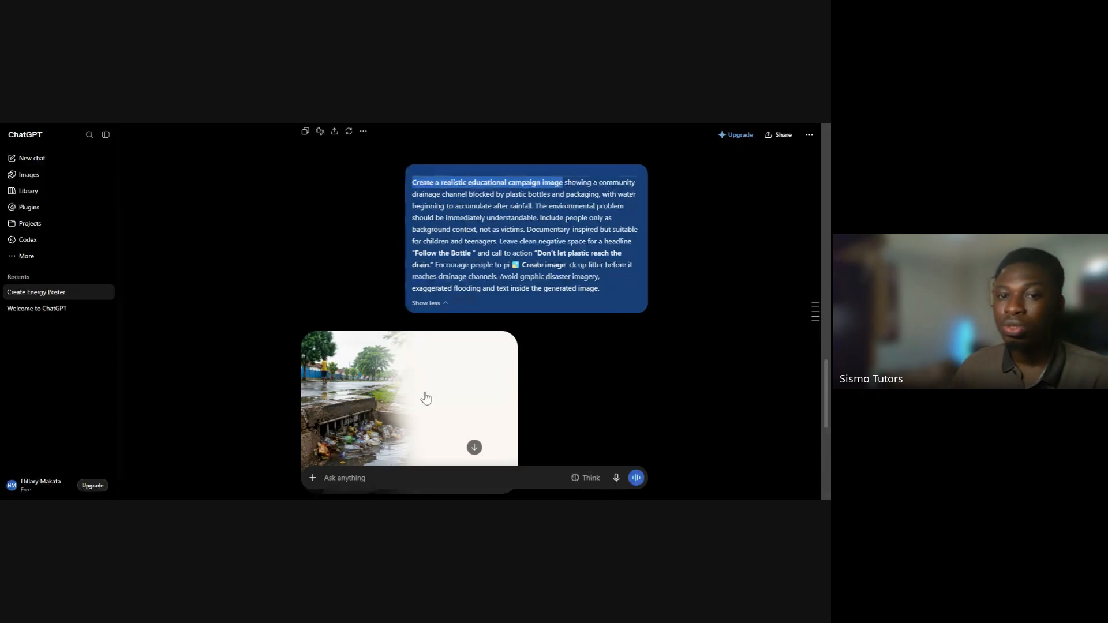
scroll(424, 396, "down", 1)
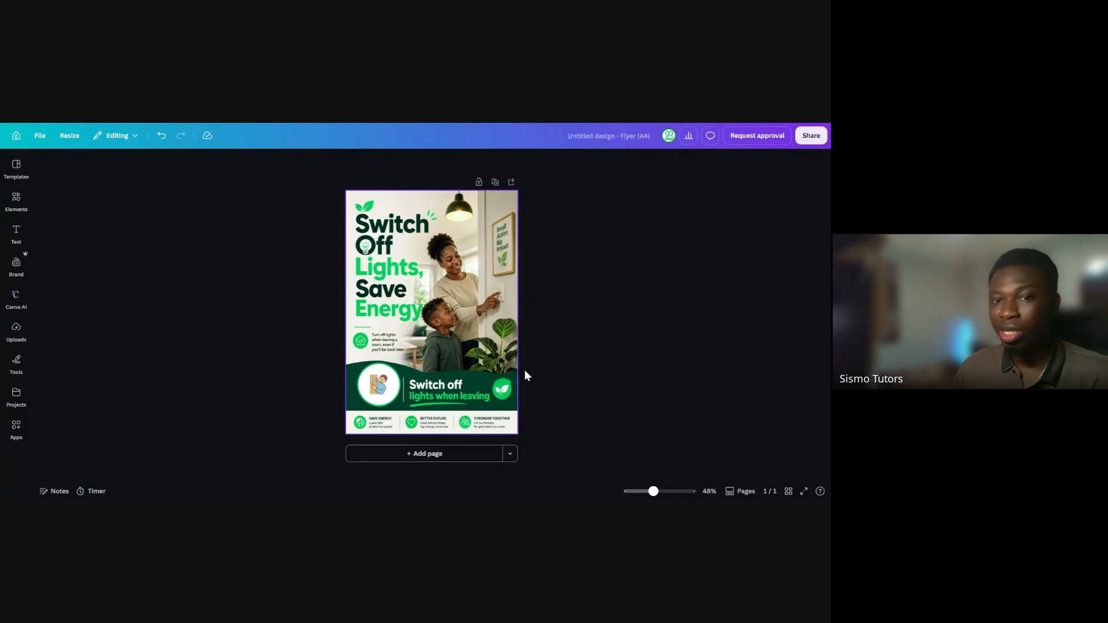
Switch to Canva, search the design types for "flyer", and create a blank Flyer (Landscape A4) design
left_click(16, 141)
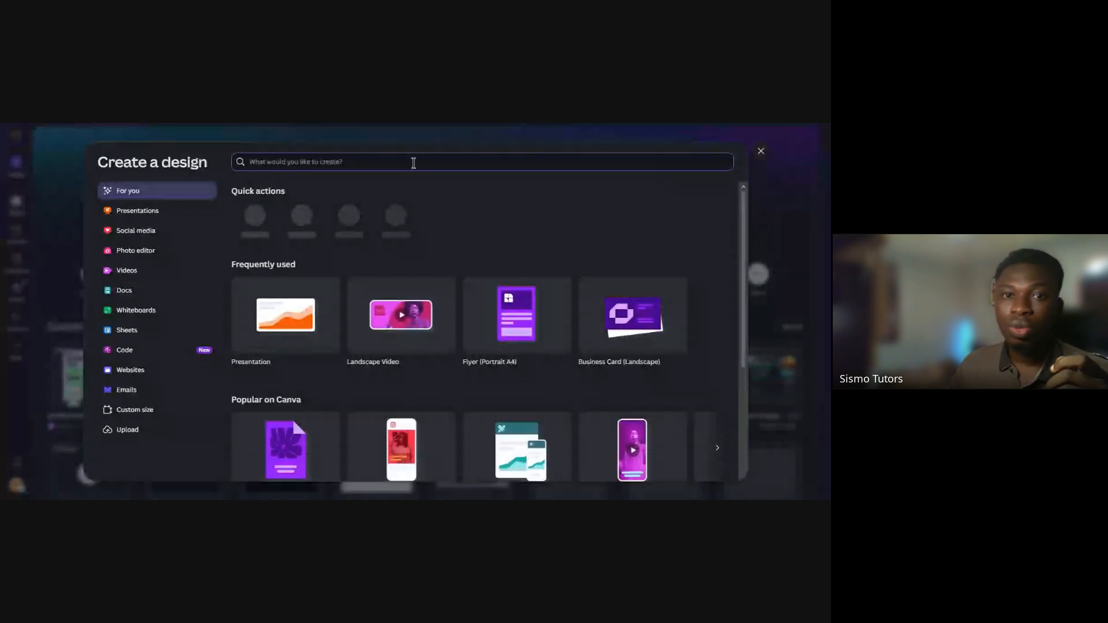
type("flyer")
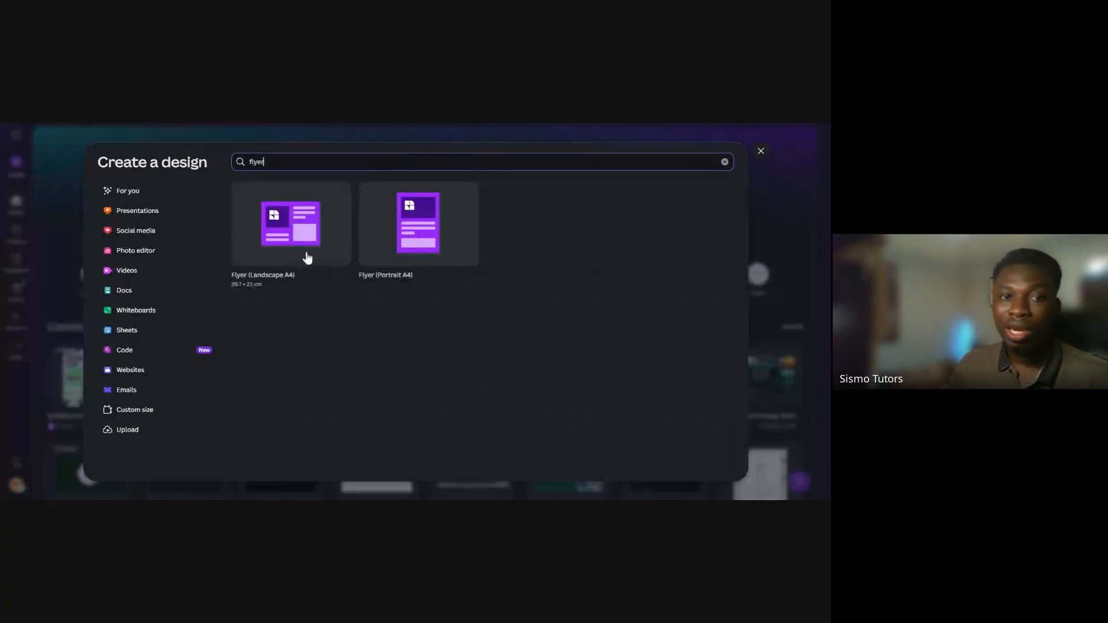
left_click(283, 242)
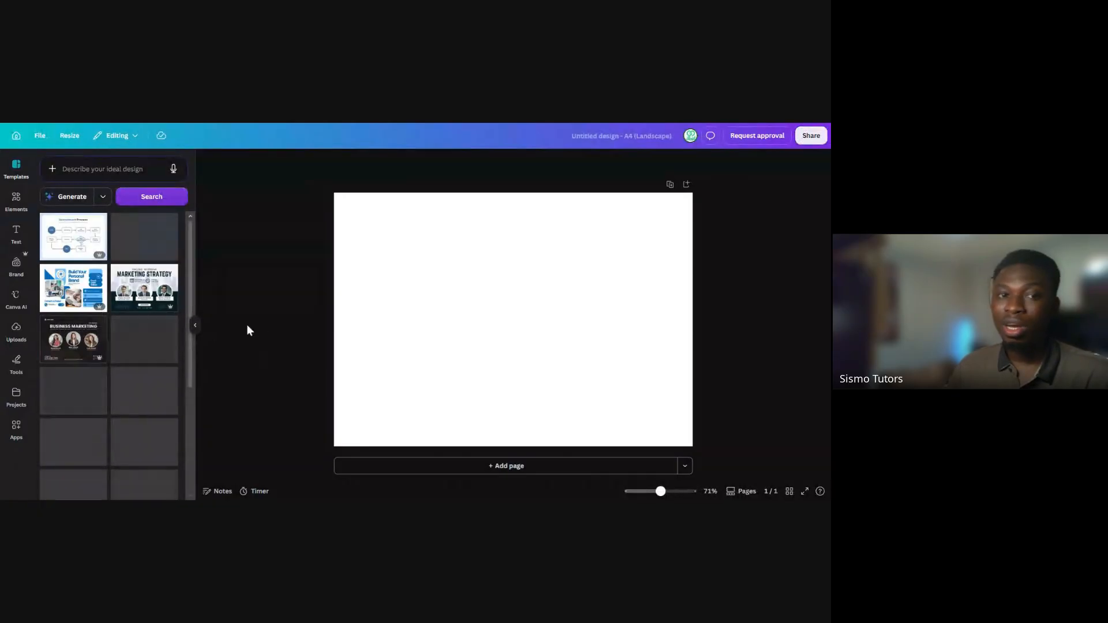
left_click(195, 325)
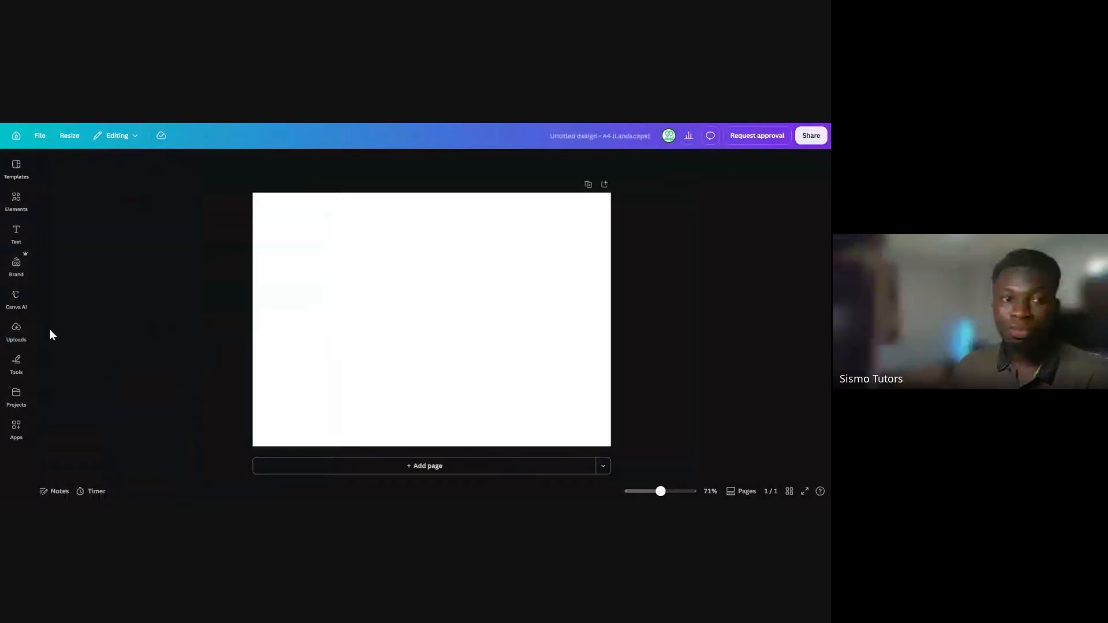
Place the uploaded drainage image with the blank white area on the landscape page
left_click(18, 337)
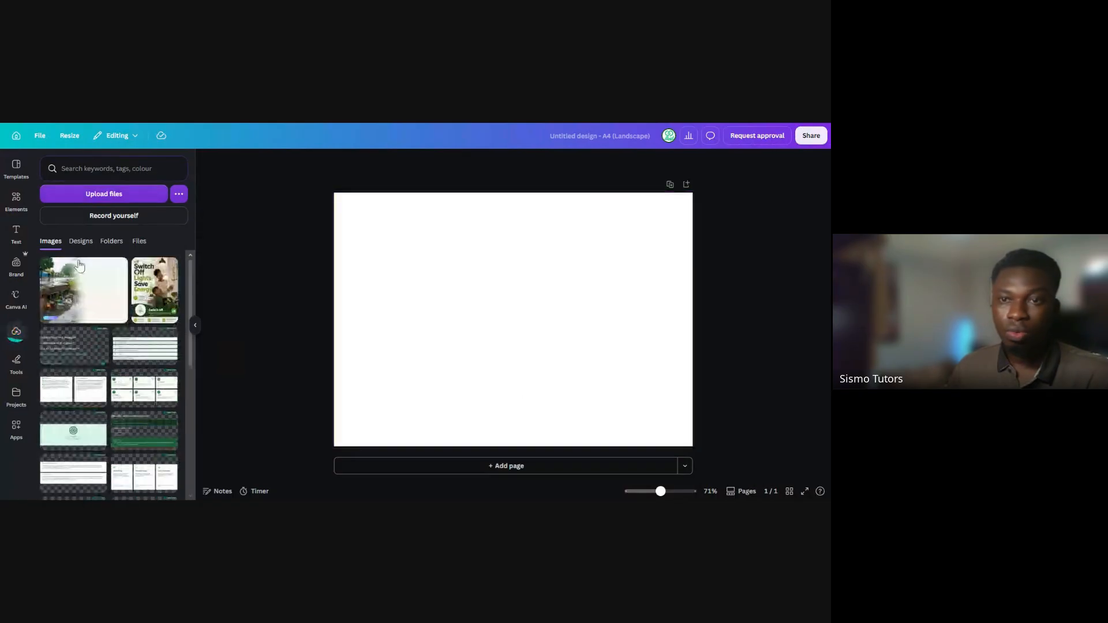
left_click(93, 313)
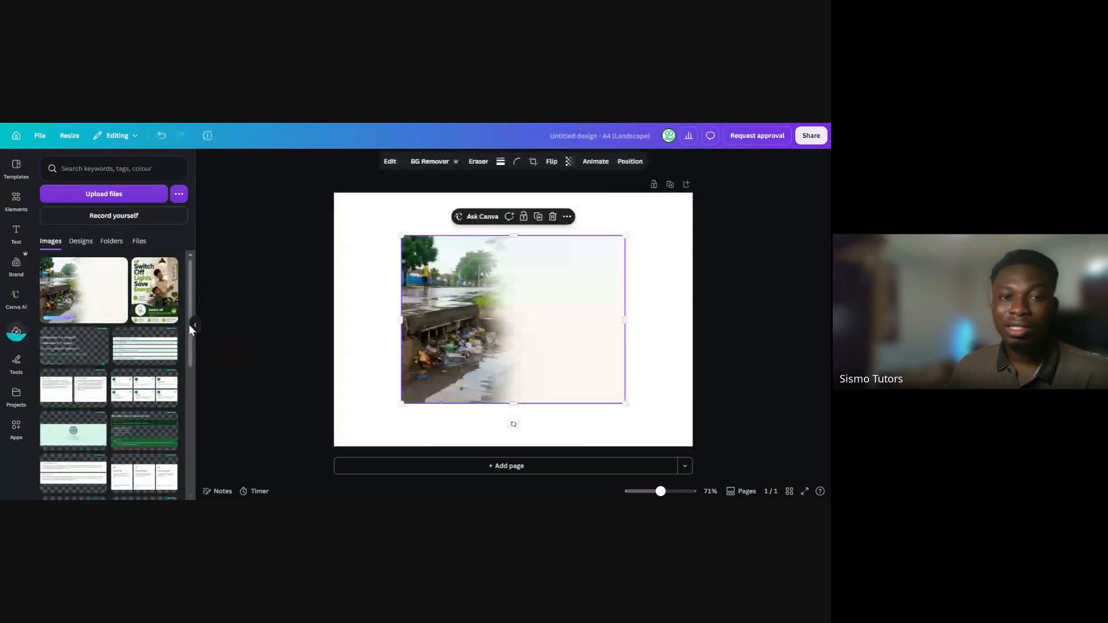
left_click(195, 325)
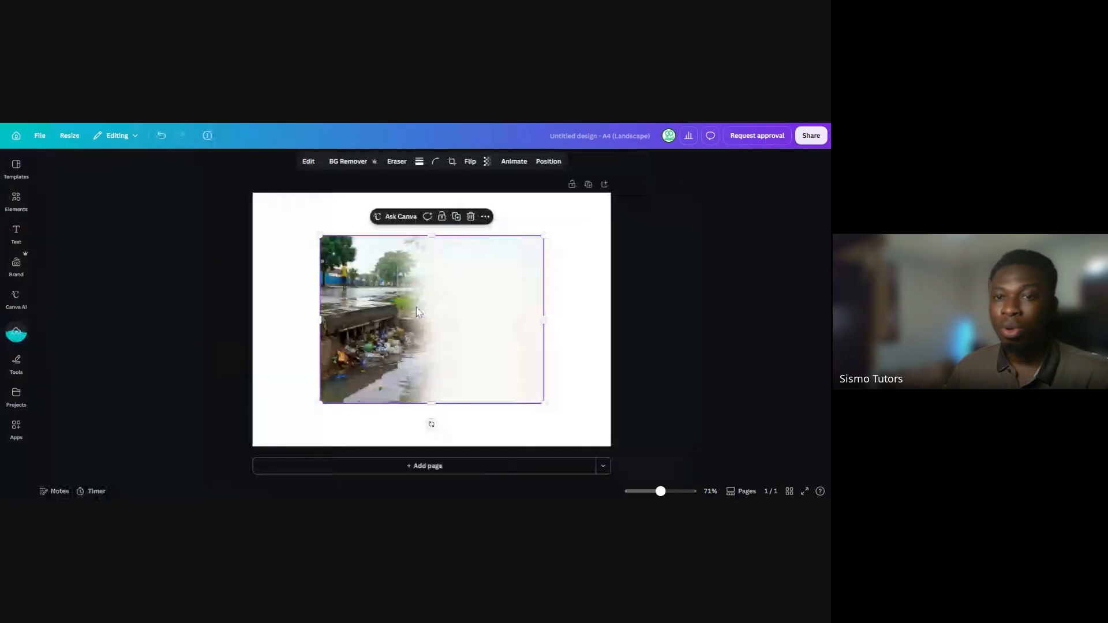
left_click(564, 223)
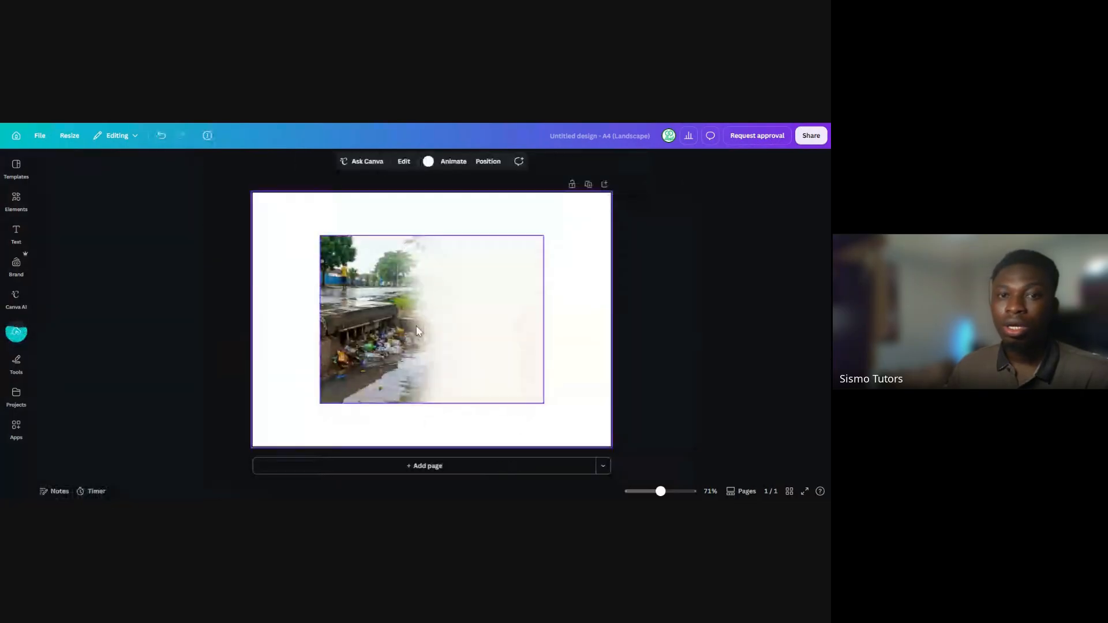
Align the drainage image to the page's upper-left corner and enlarge it to cover the whole page
left_click_drag(462, 343, 408, 303)
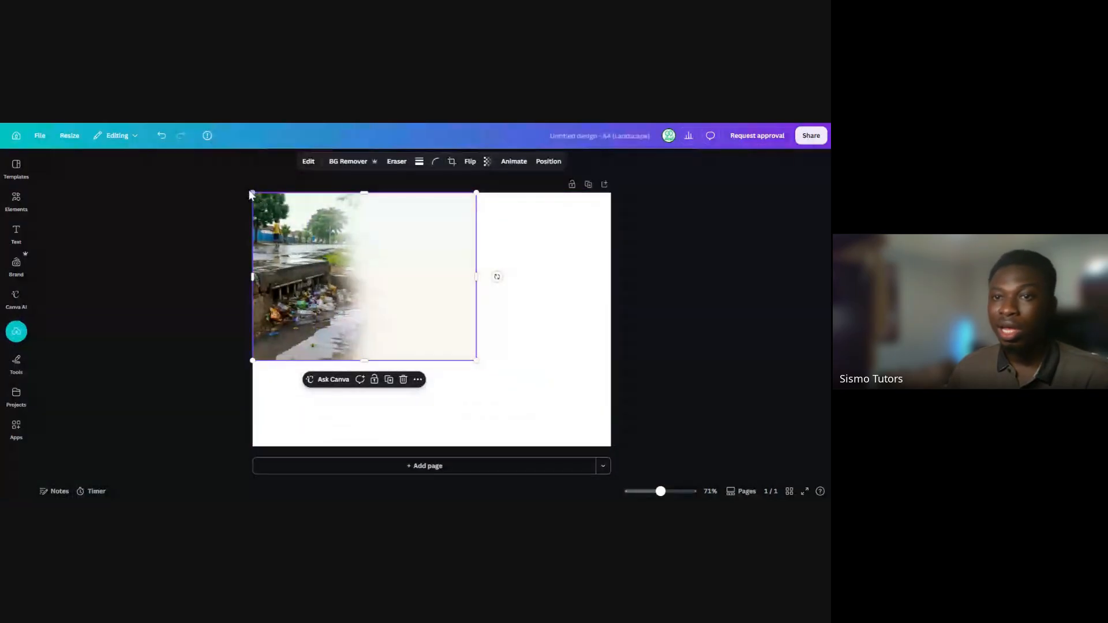
left_click_drag(477, 361, 584, 462)
left_click(613, 375)
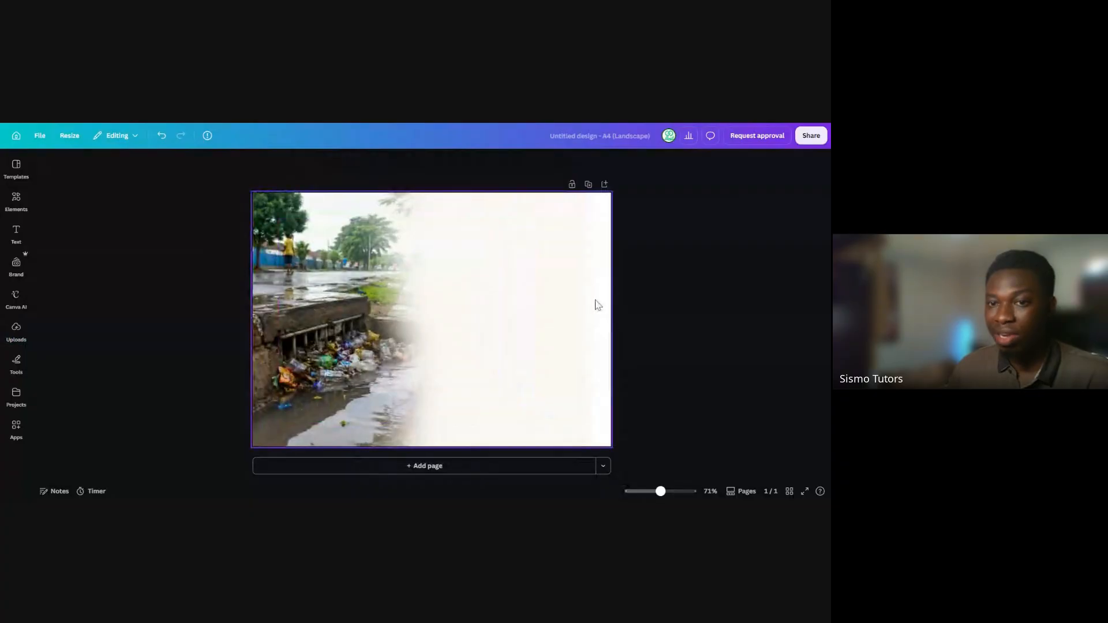
left_click(607, 279)
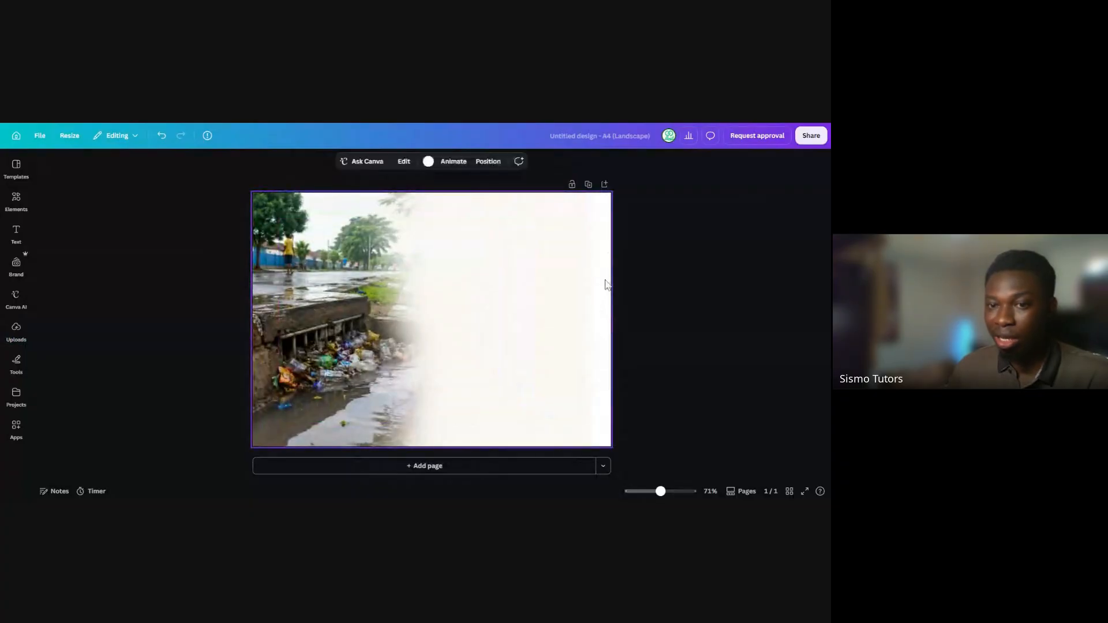
left_click(590, 305)
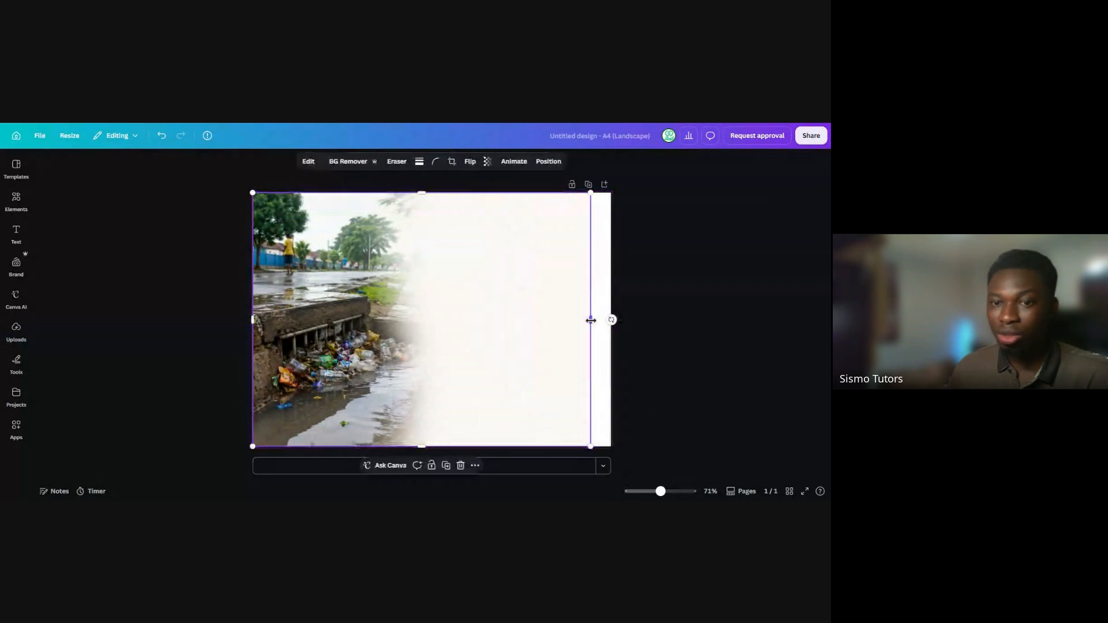
left_click_drag(602, 322, 612, 326)
left_click(624, 292)
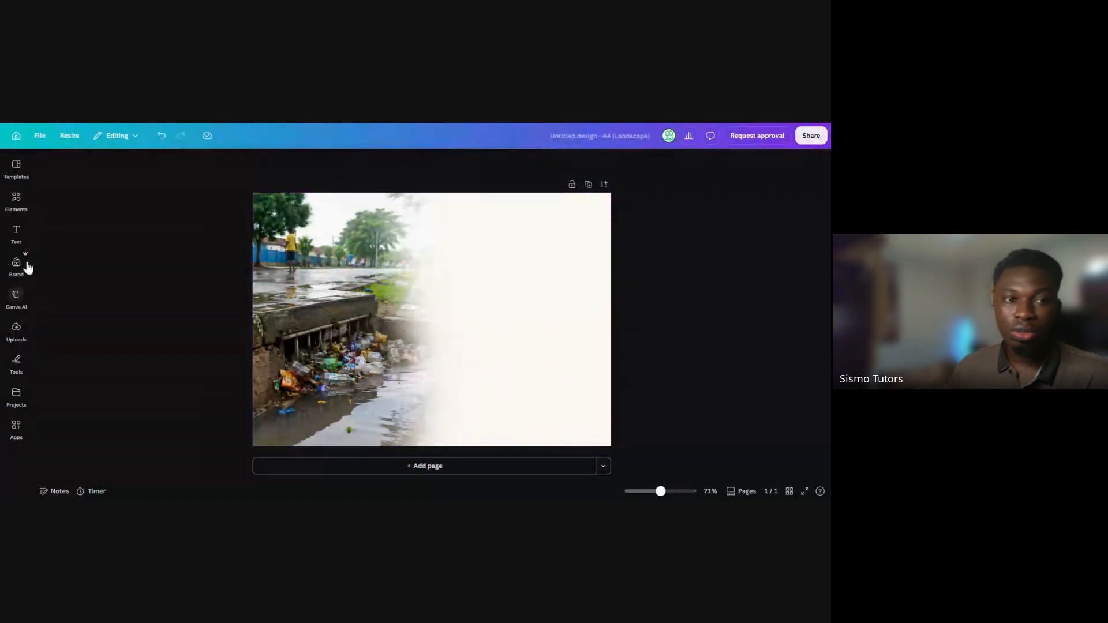
Add a heading text box to the page with the text "Follow the Bottle"
left_click(19, 238)
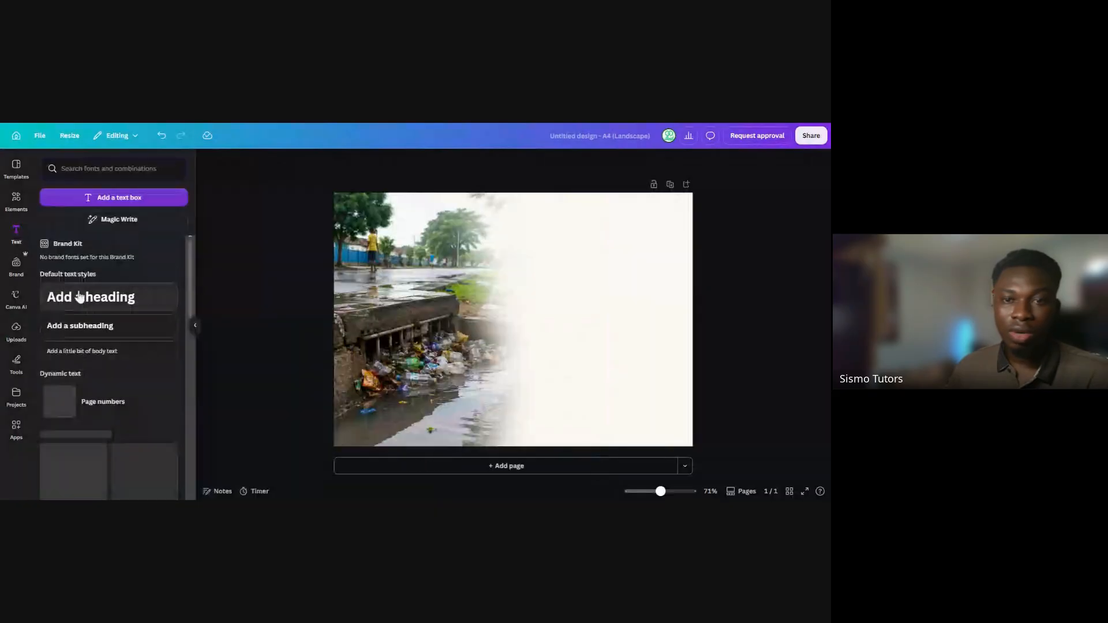
left_click(81, 298)
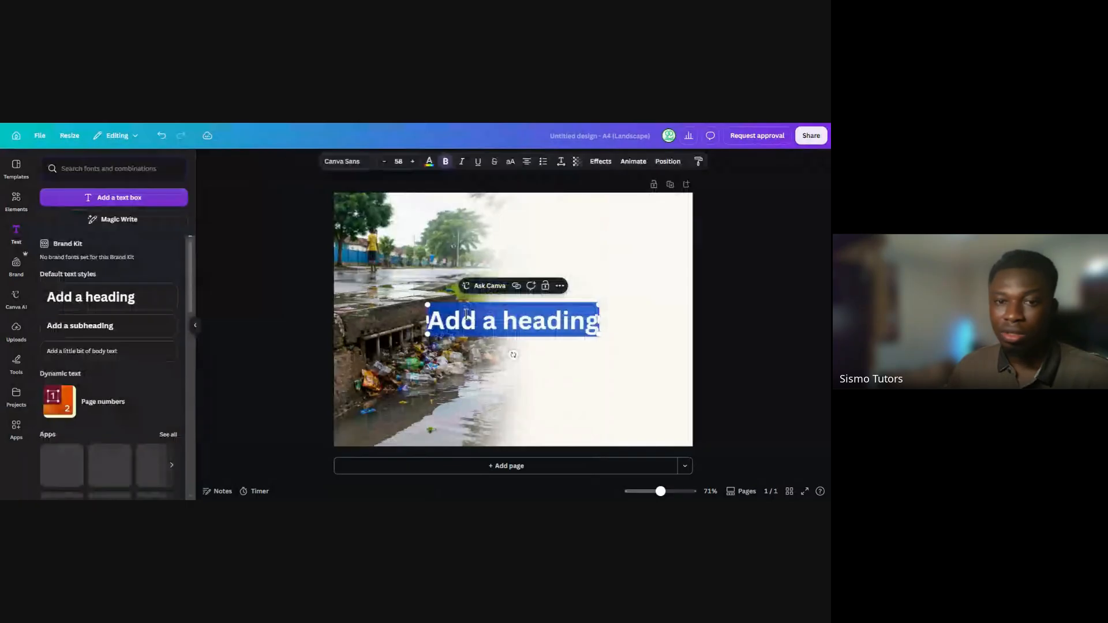
type("Follow the Bottle")
left_click(258, 316)
left_click(195, 326)
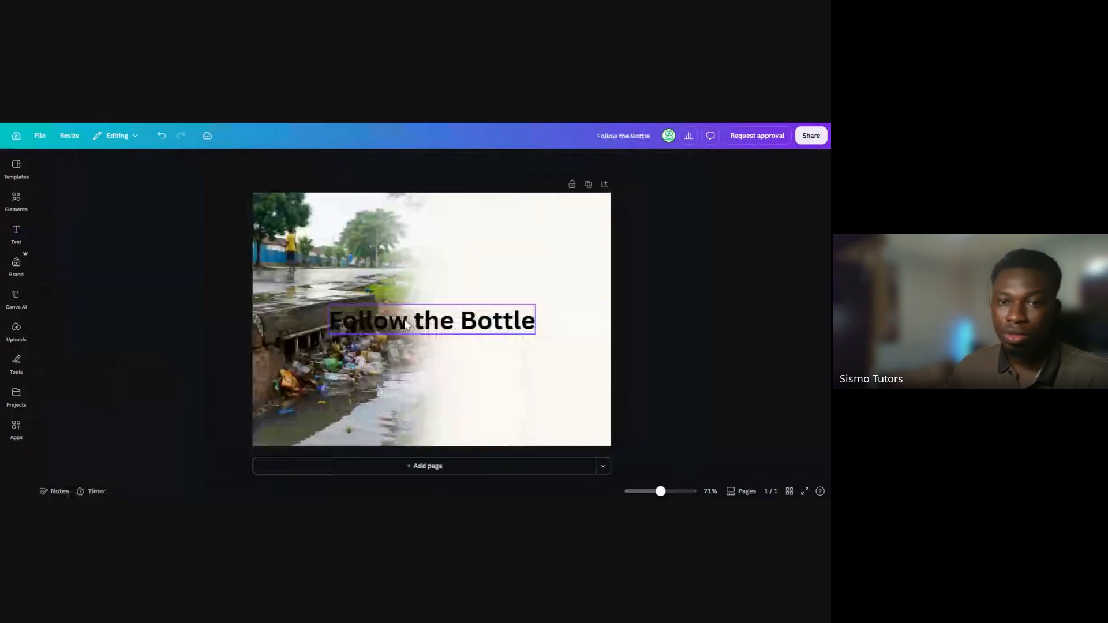
Shrink the "Follow the Bottle" heading to font size 41.6 and place it in the upper part of the image's blank area
left_click(406, 325)
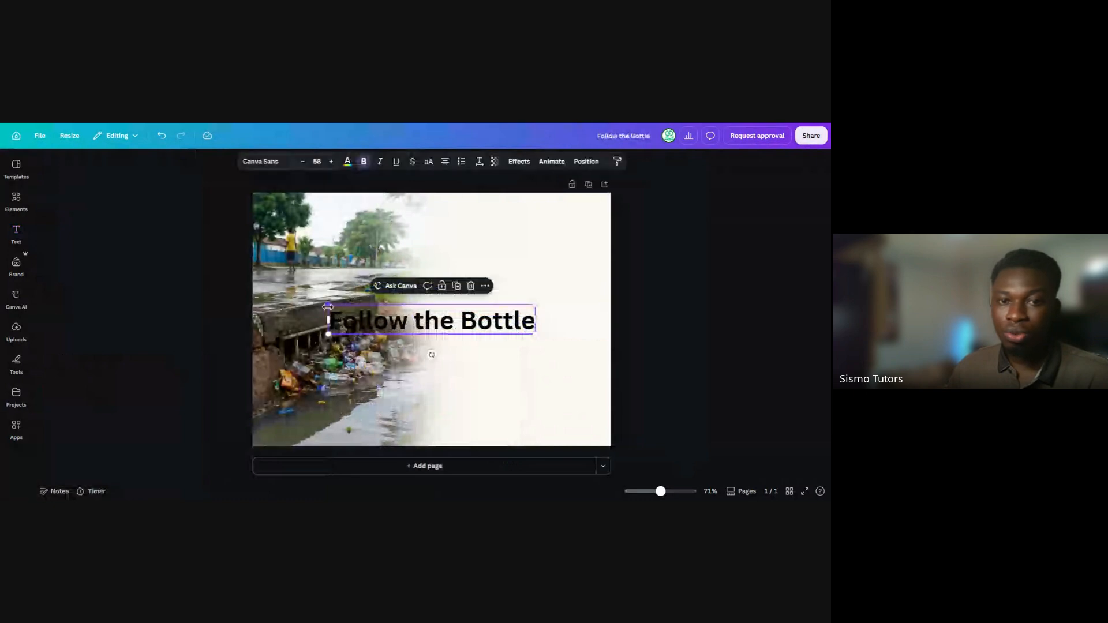
left_click_drag(329, 319, 384, 337)
left_click_drag(461, 324, 522, 261)
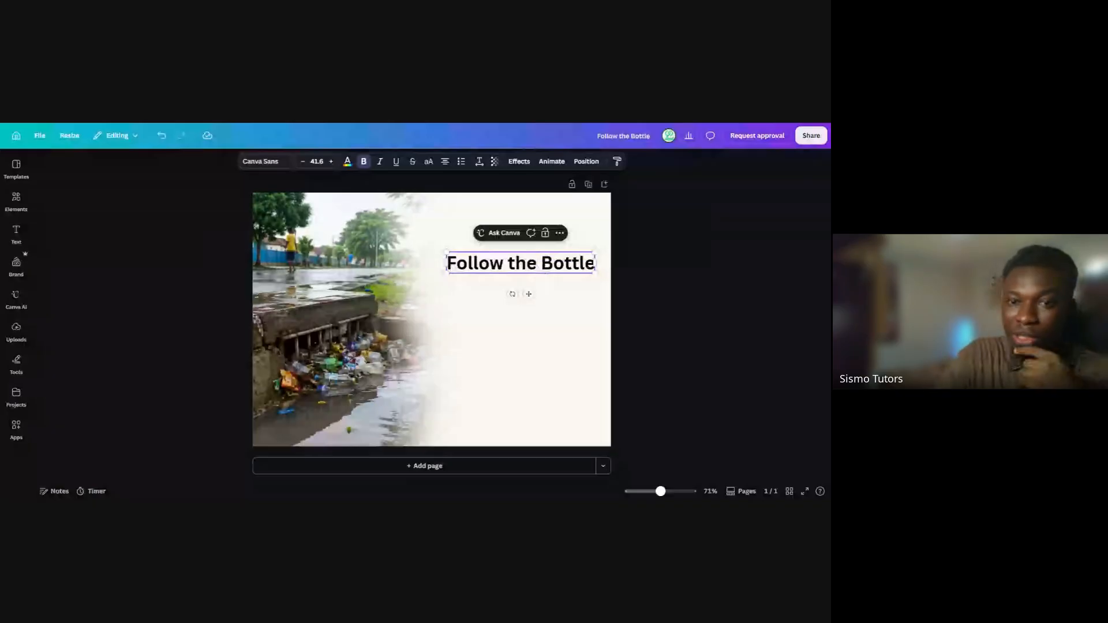
Break the heading into three lines: "Follow", "the" and "Bottle"
key("Return")
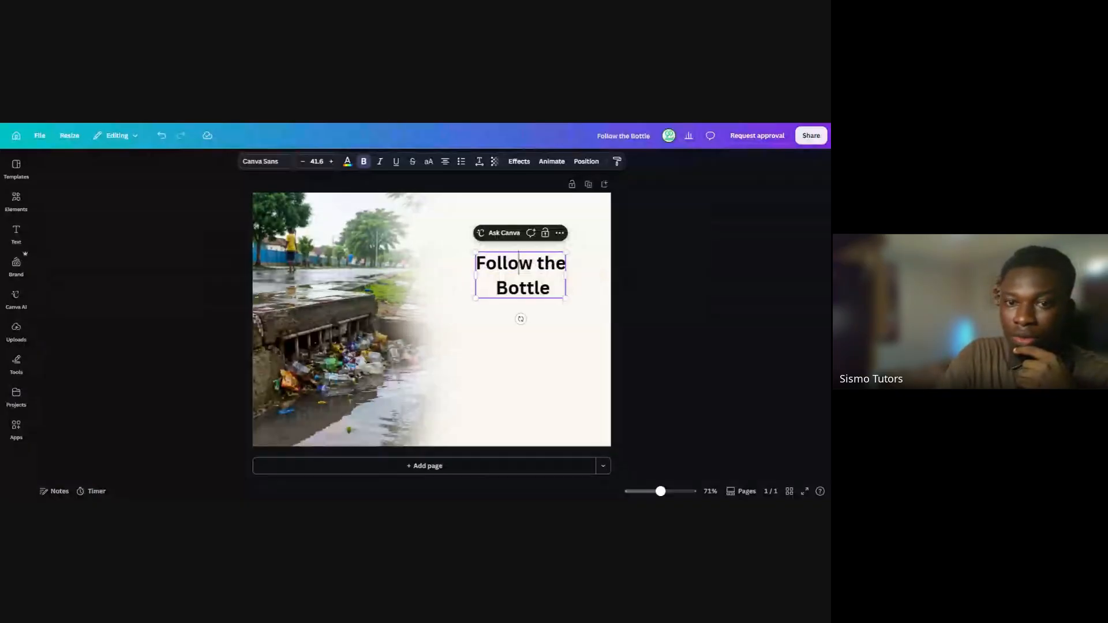
left_click(537, 263)
key("Return")
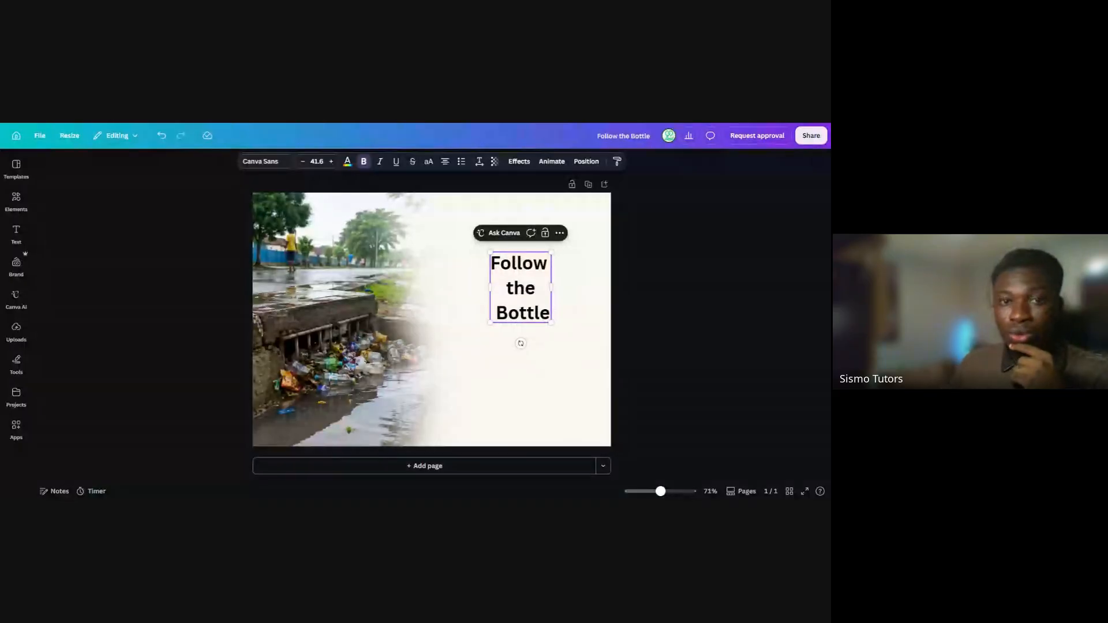
Change the heading's alignment from centred to justified and delete the stray space before "Bottle" so all three lines start flush
left_click(446, 164)
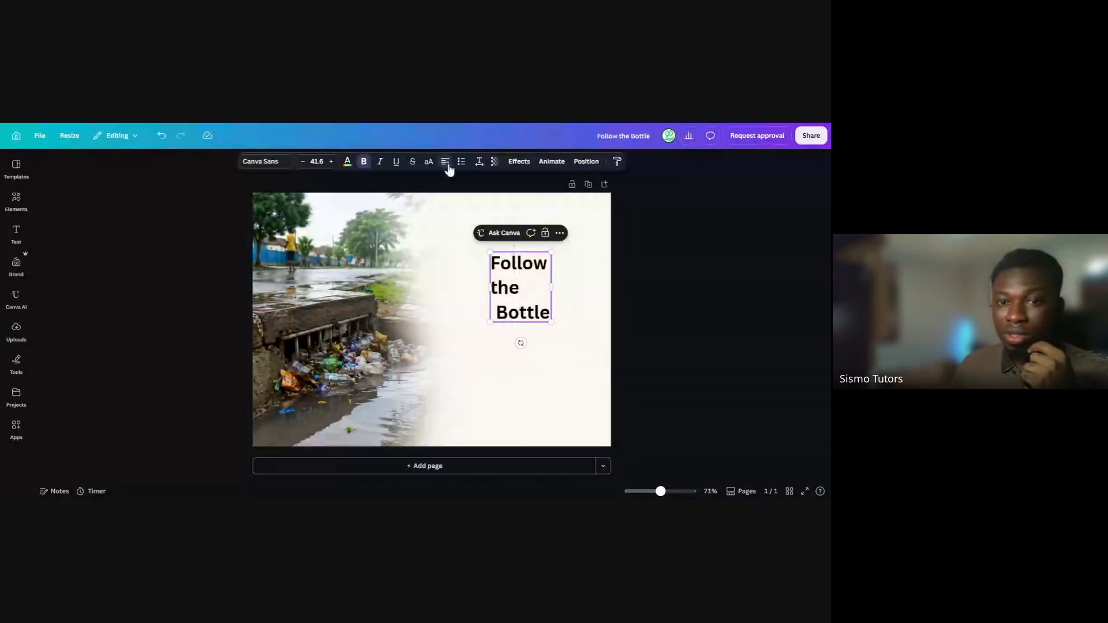
key("ctrl+a")
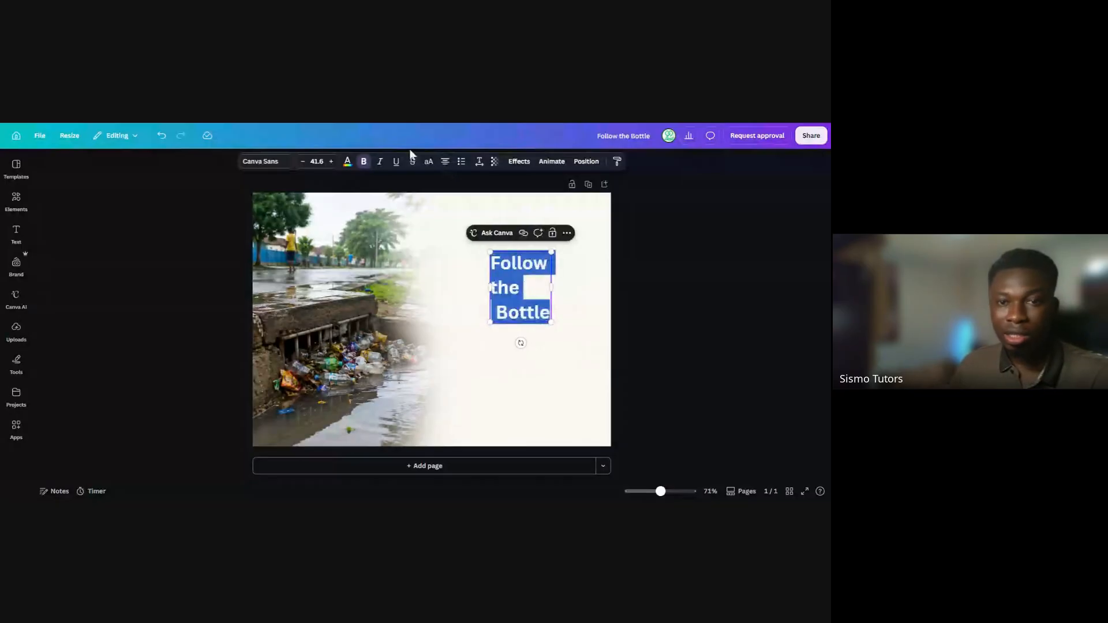
left_click(444, 164)
left_click(445, 165)
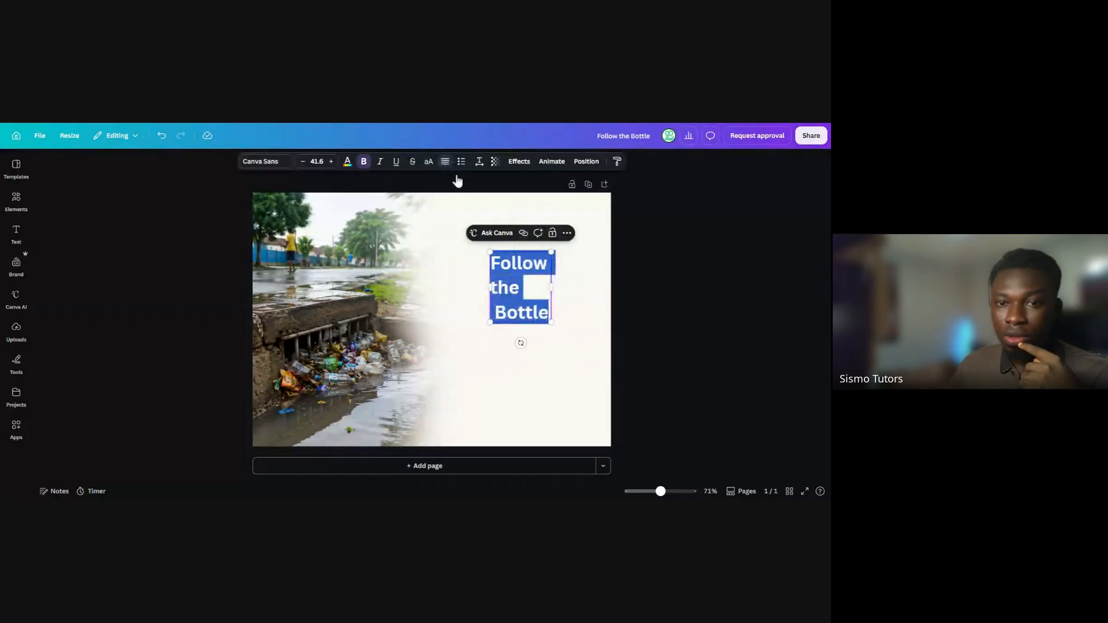
left_click(634, 282)
left_click(500, 312)
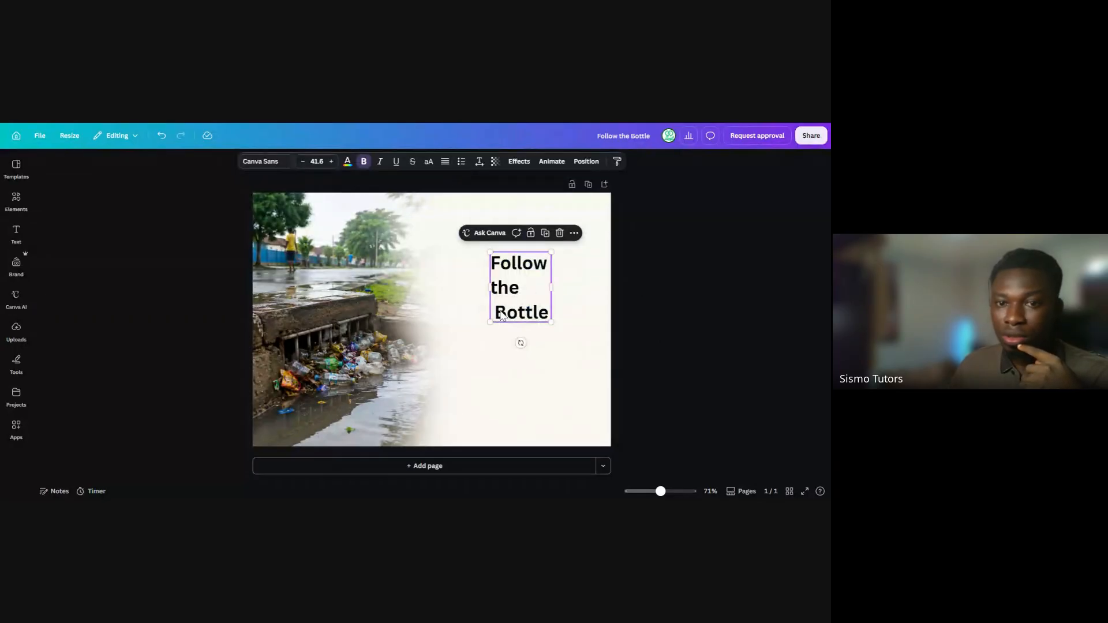
left_click(500, 312)
key("BackSpace")
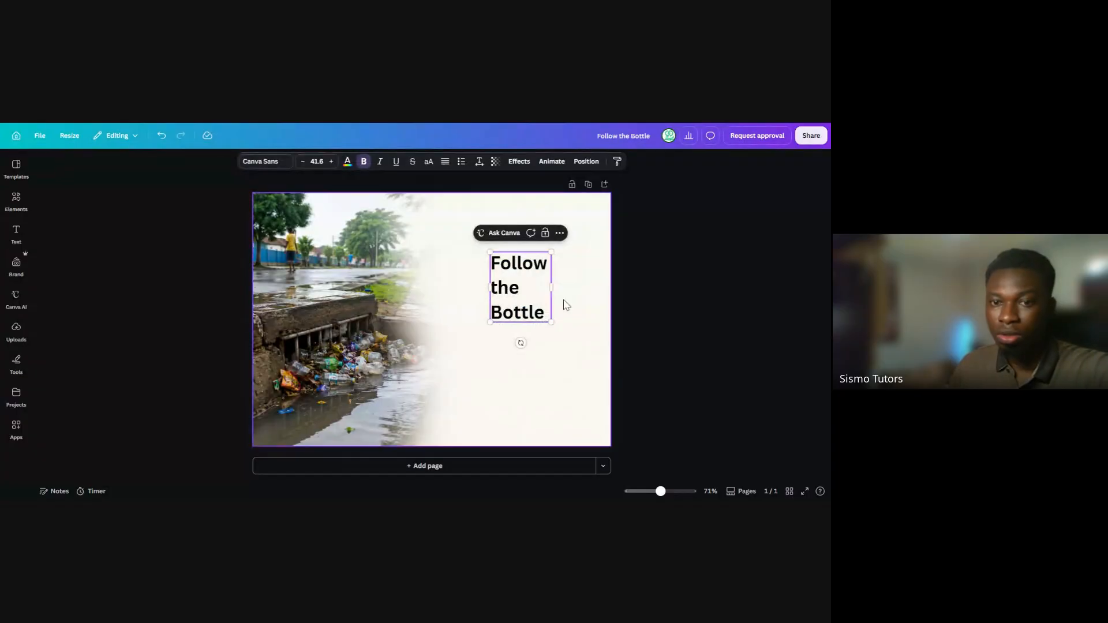
Widen the heading's text box, enlarge it to font size 56.8, and reposition it near the top of the blank area
left_click_drag(551, 287, 573, 288)
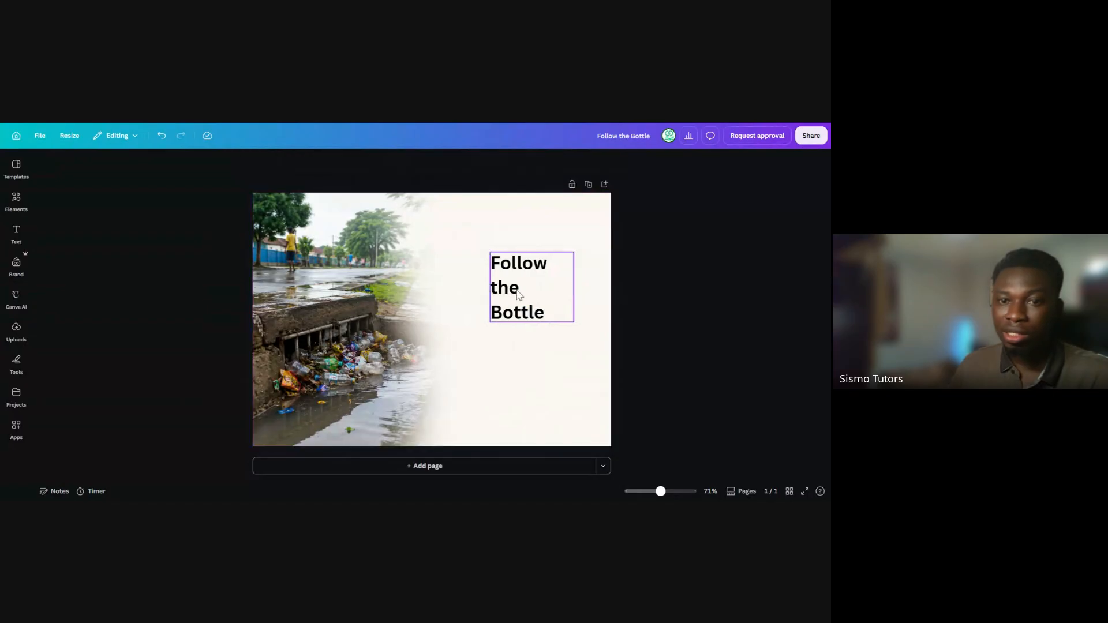
left_click_drag(520, 295, 489, 275)
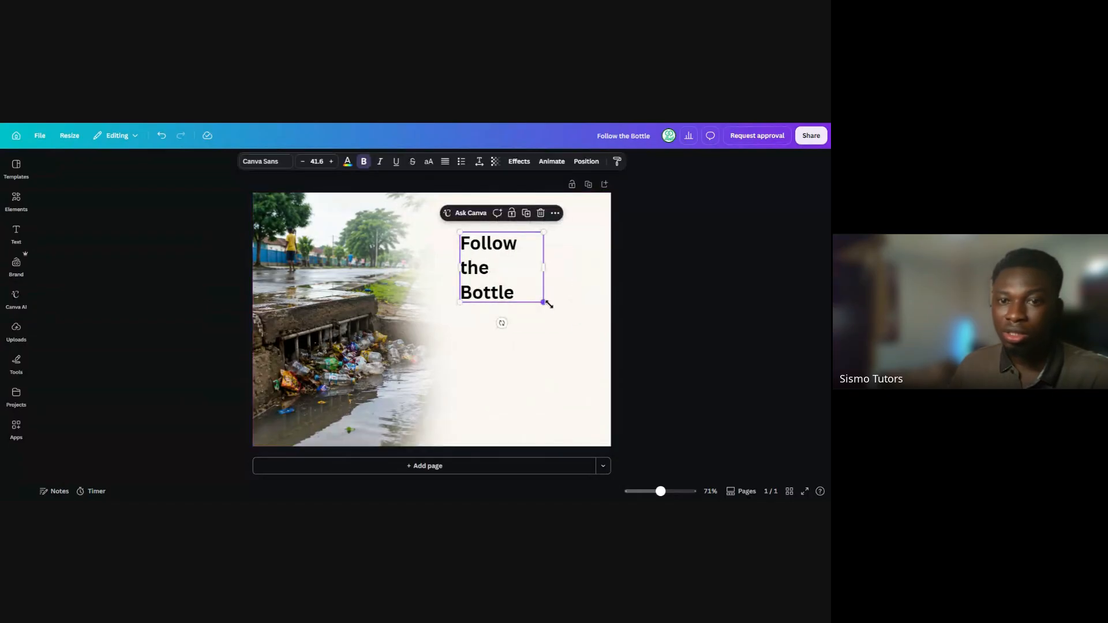
left_click_drag(543, 302, 588, 321)
left_click_drag(523, 286, 531, 275)
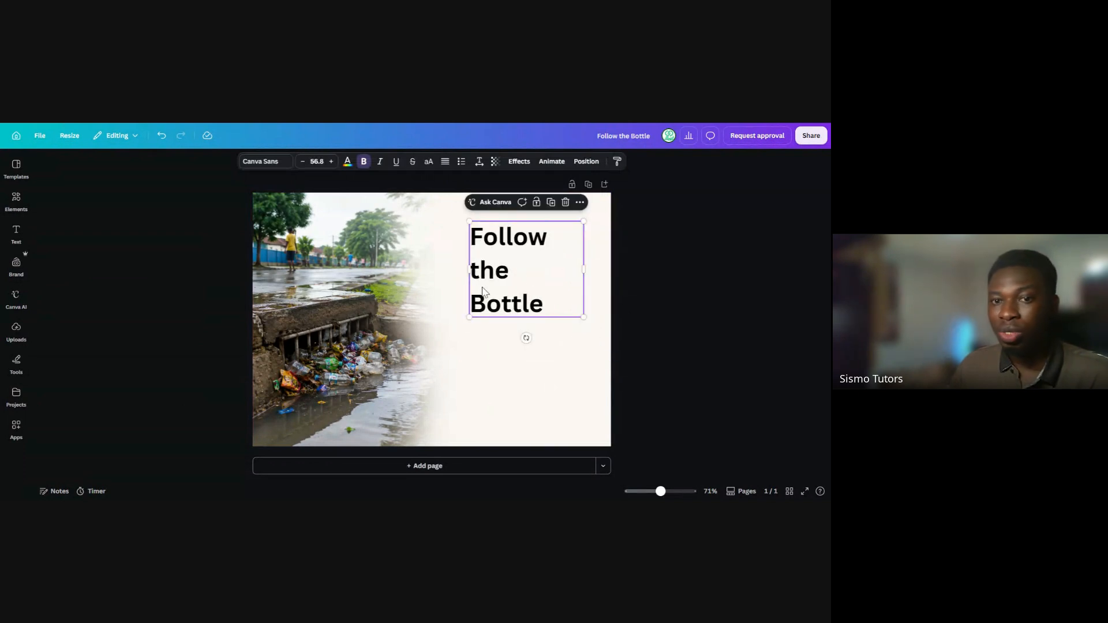
Tighten the heading's line spacing to about 1.1
left_click(478, 163)
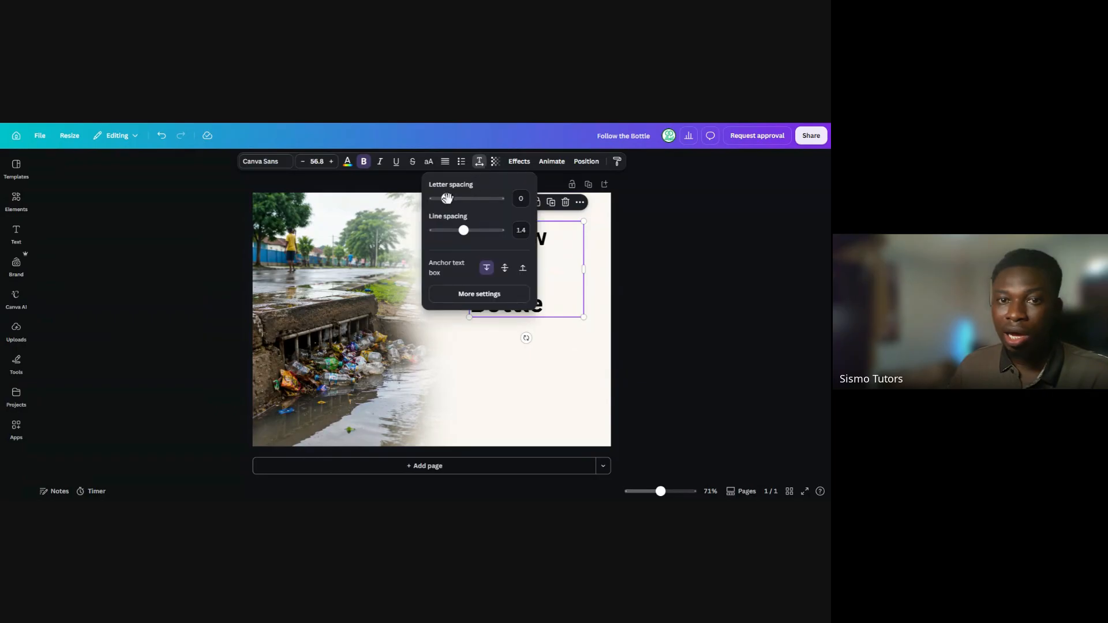
left_click_drag(463, 230, 452, 230)
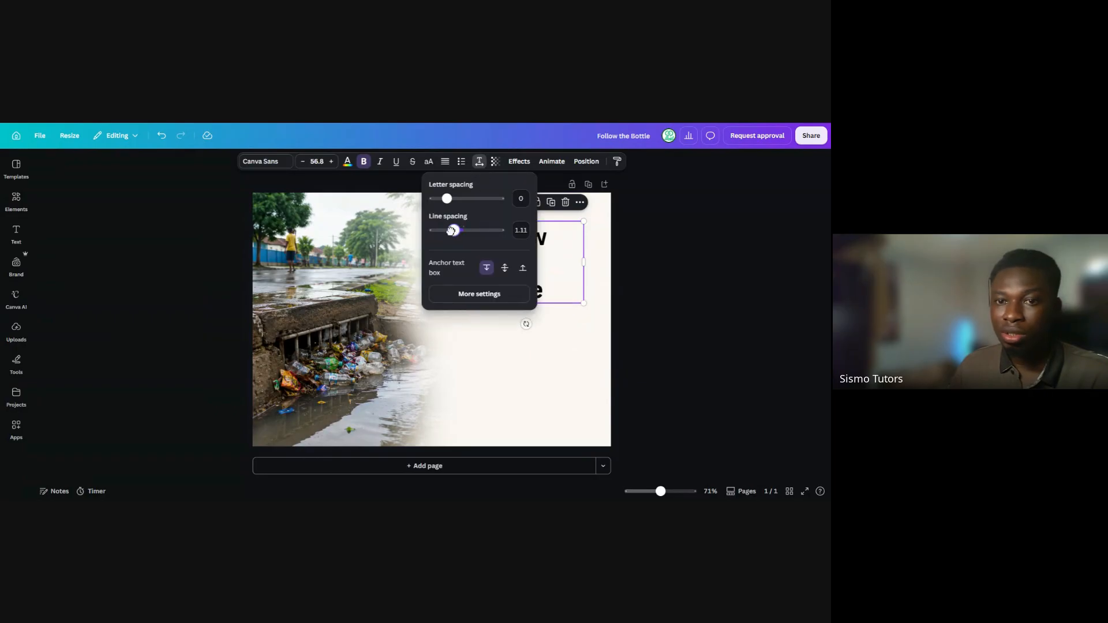
left_click(626, 279)
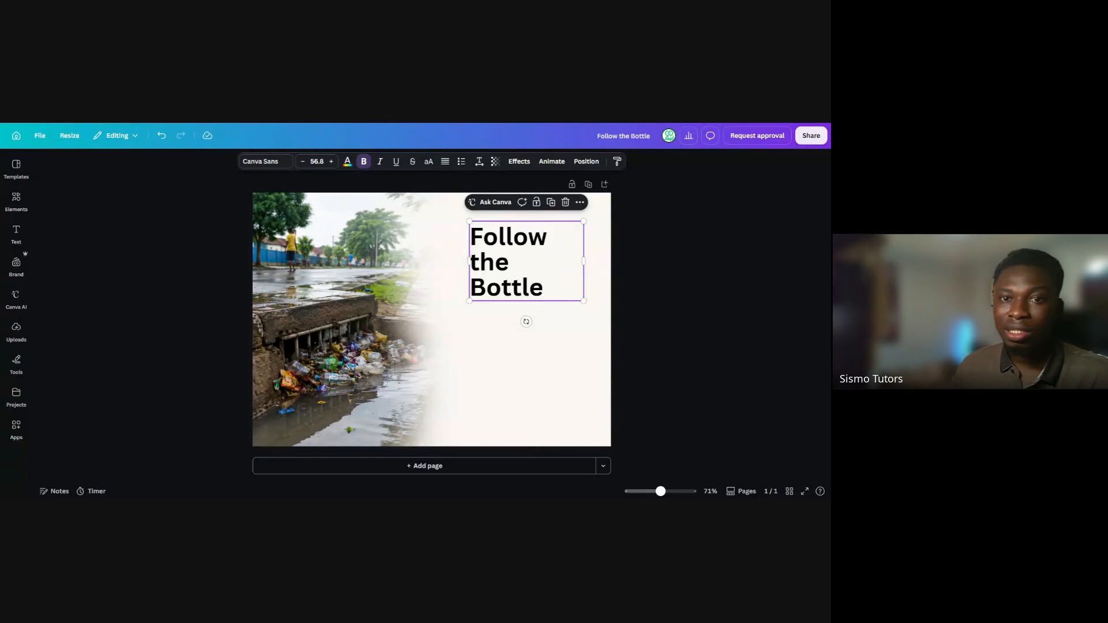
Colour the word "Follow" in the heading with the default solid green (#00BF63)
double_click(512, 243)
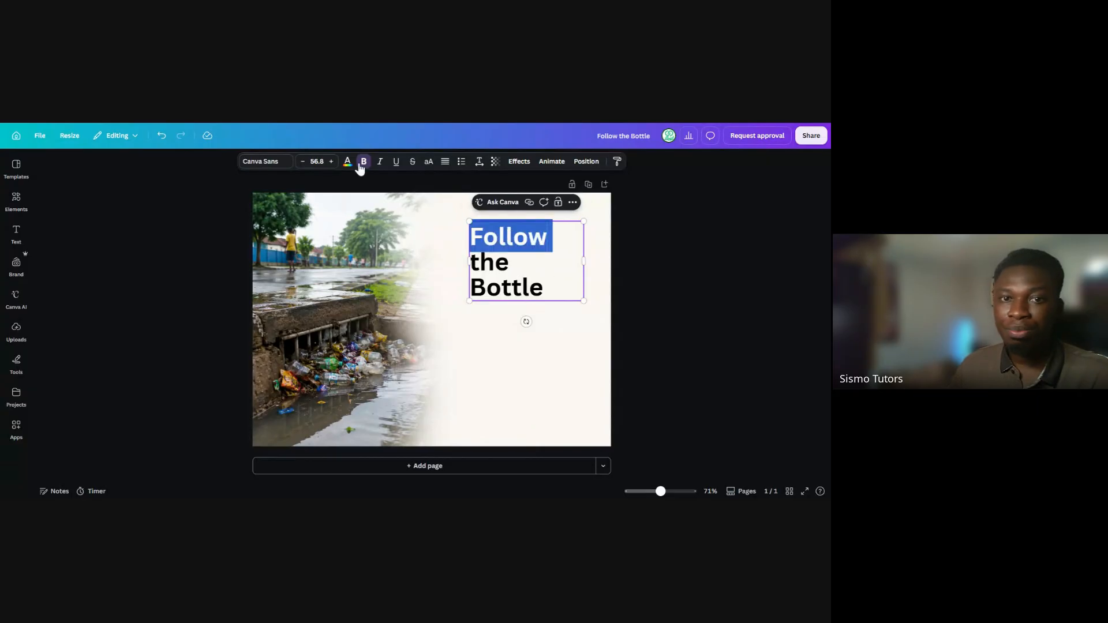
left_click(526, 239)
double_click(525, 240)
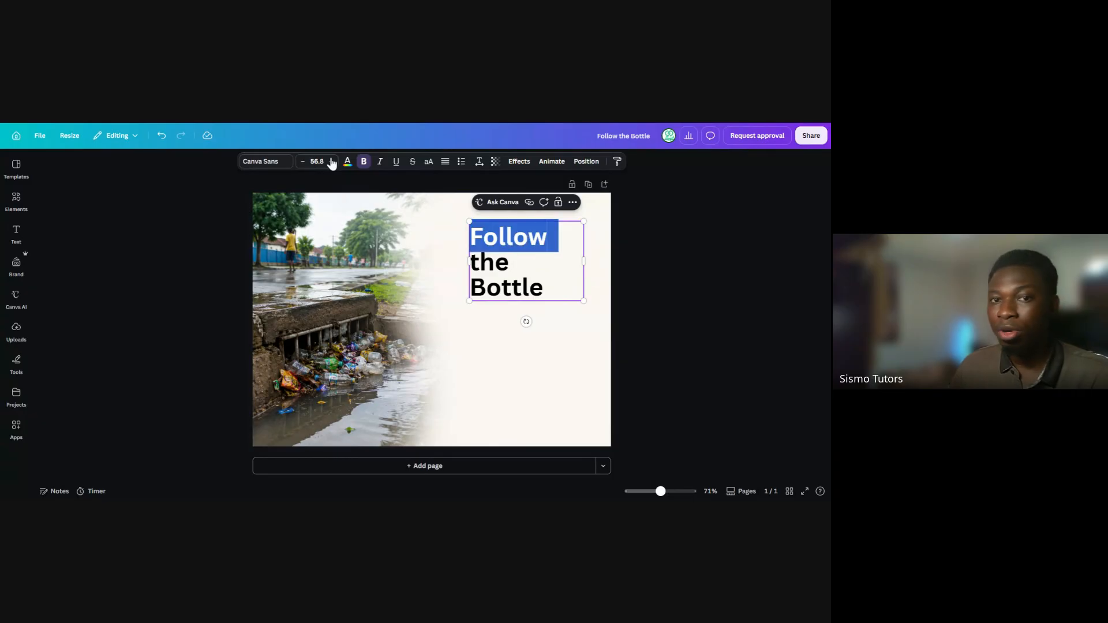
left_click(348, 162)
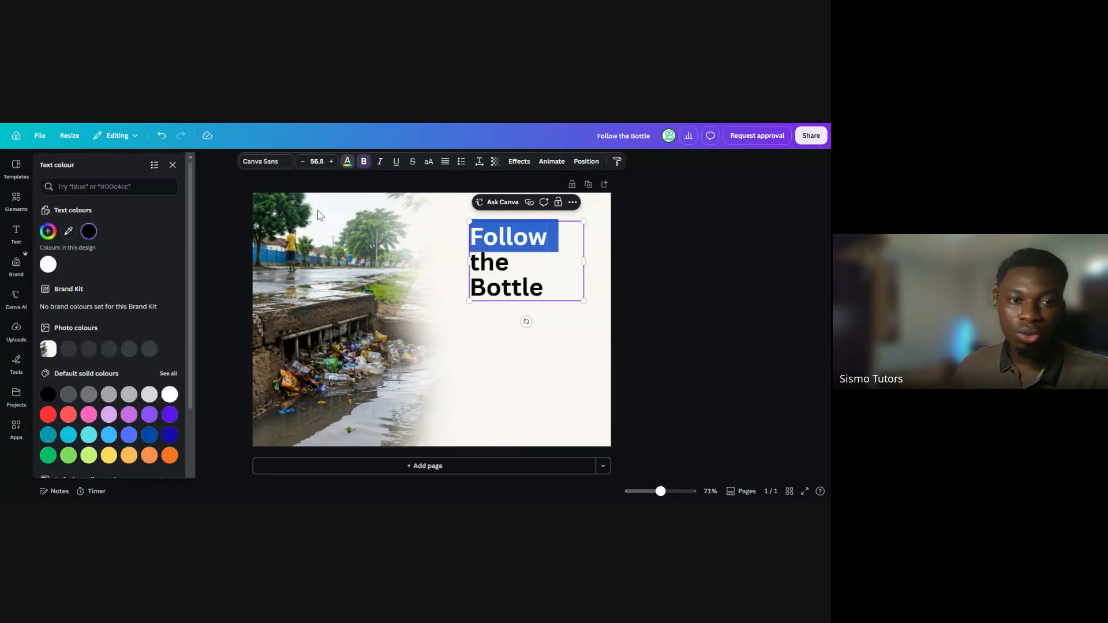
left_click(46, 456)
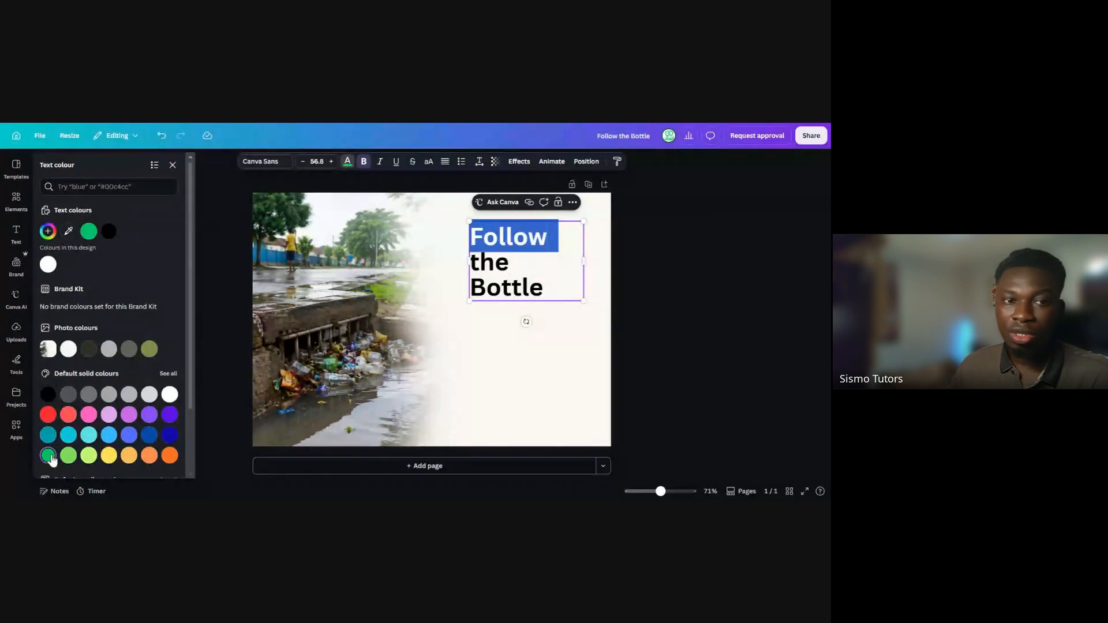
left_click(628, 309)
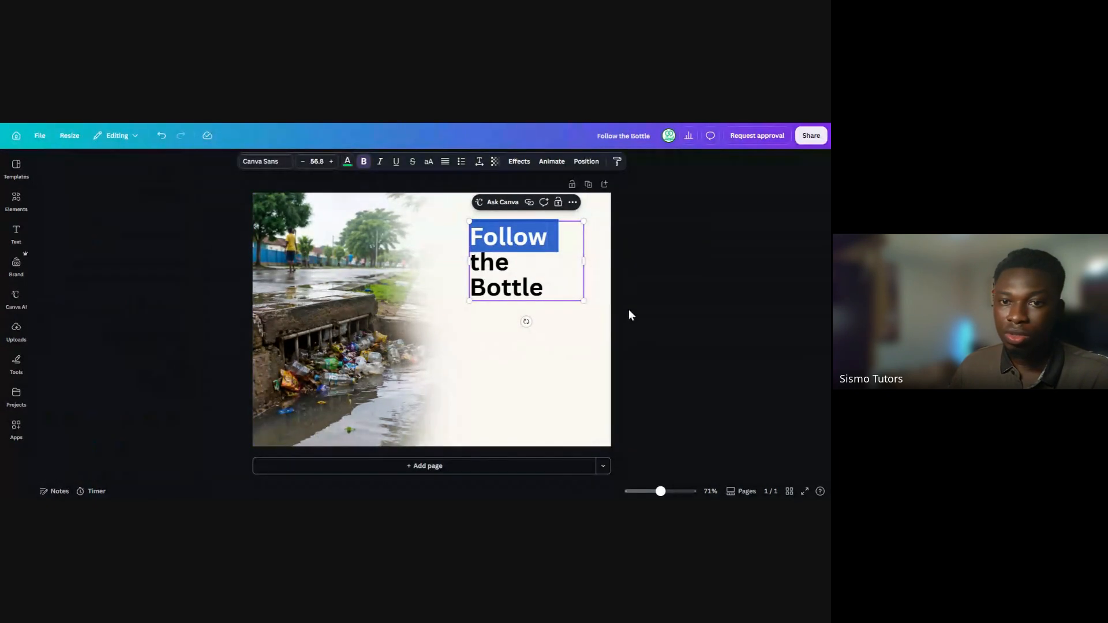
Colour the word "Bottle" in the heading dark turquoise
double_click(515, 286)
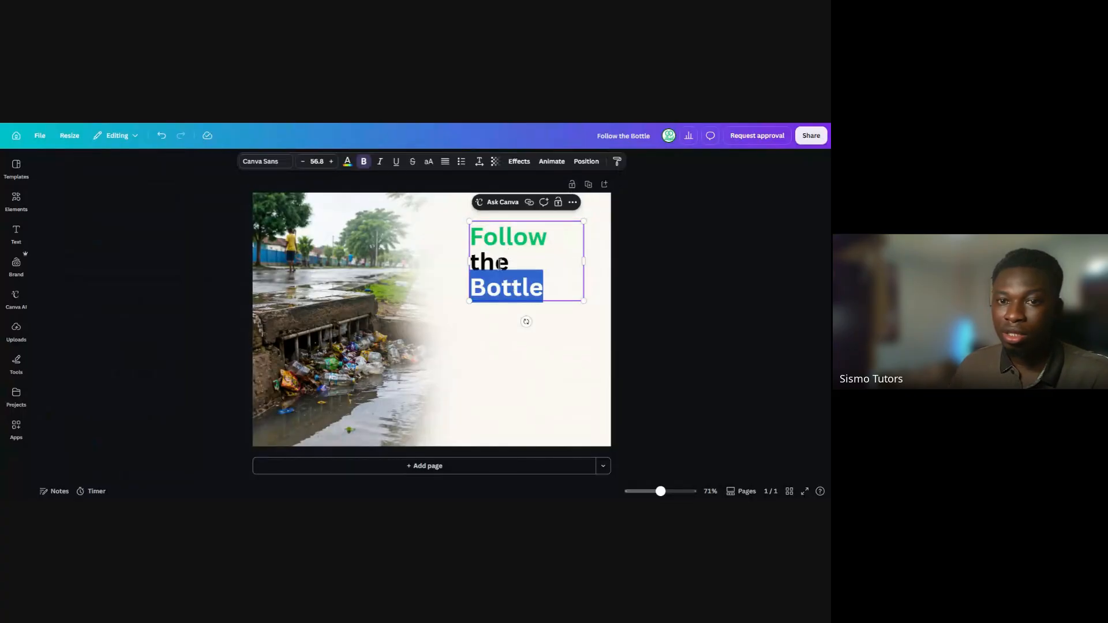
left_click(348, 163)
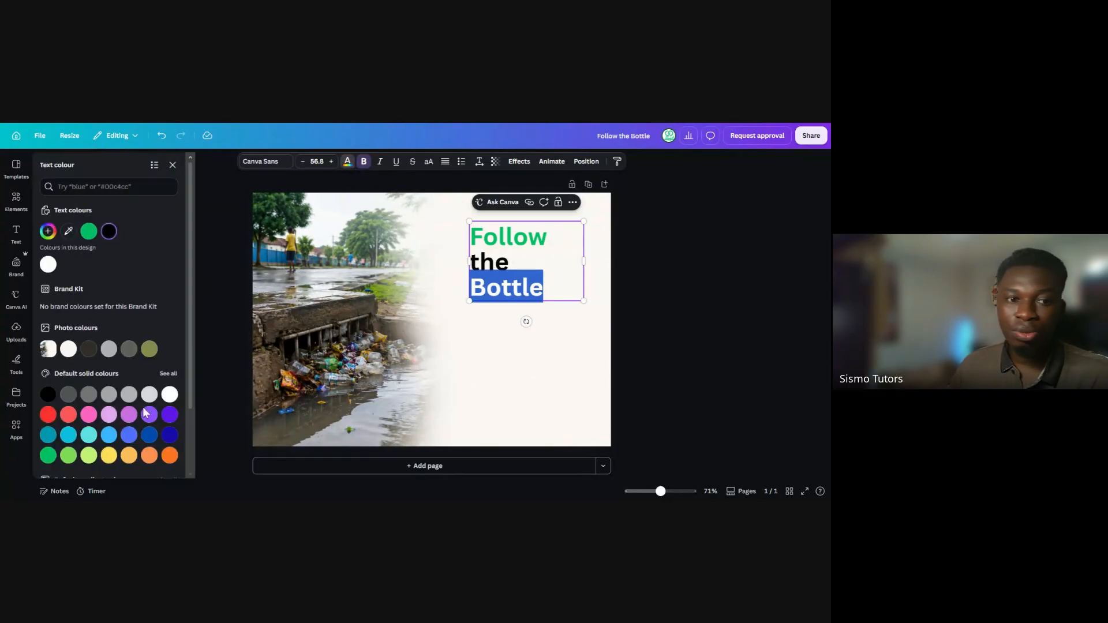
left_click(49, 435)
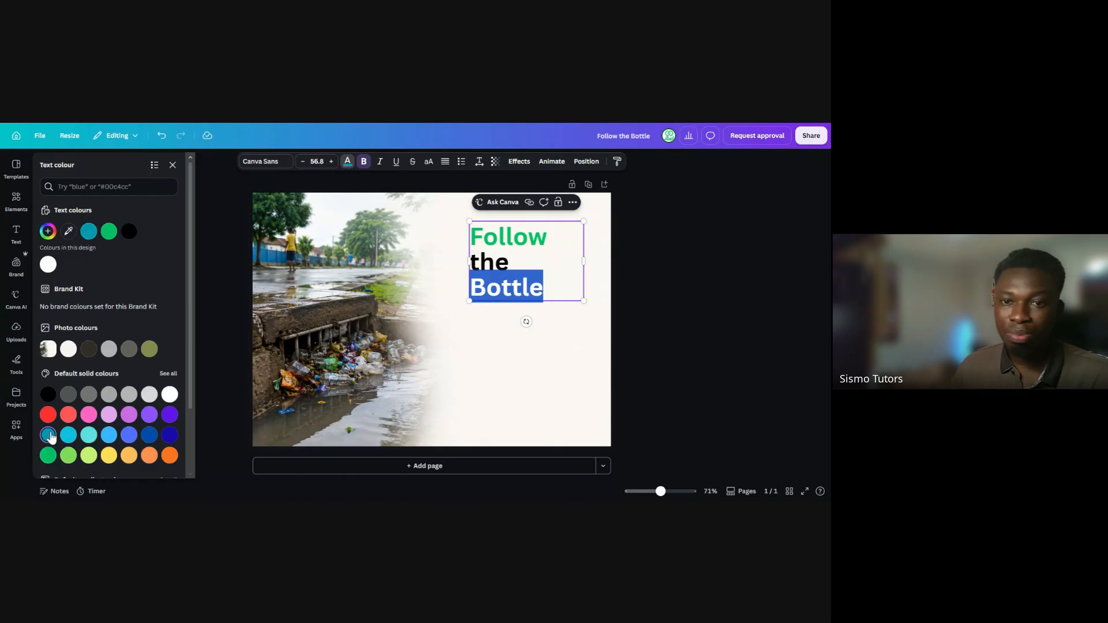
left_click(620, 329)
left_click(622, 337)
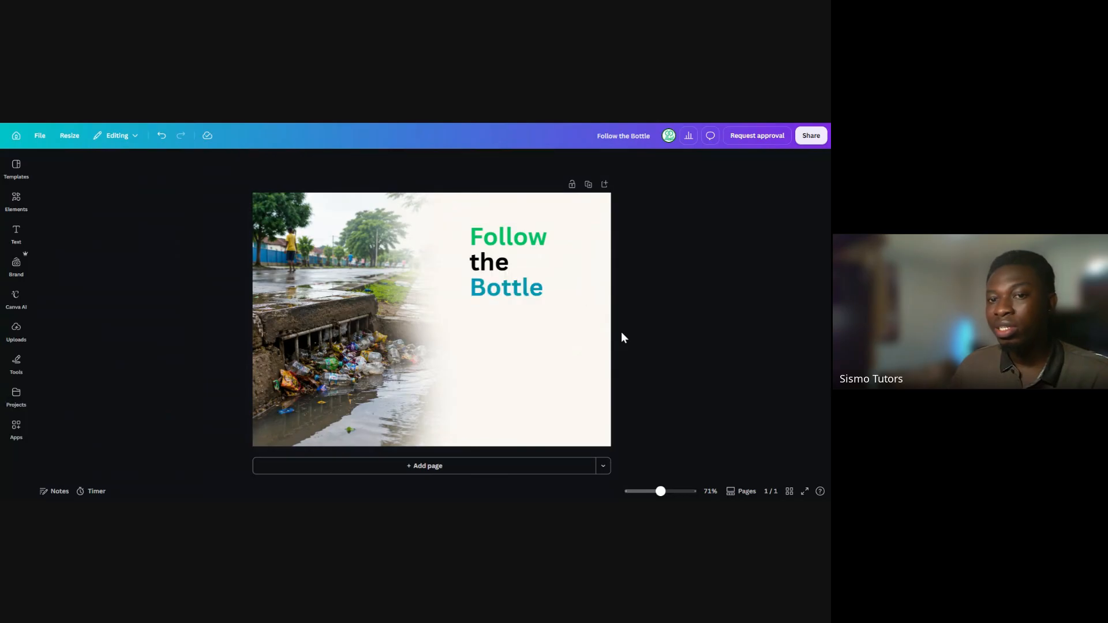
Enlarge the whole three-line heading to font size 67.1
left_click(545, 290)
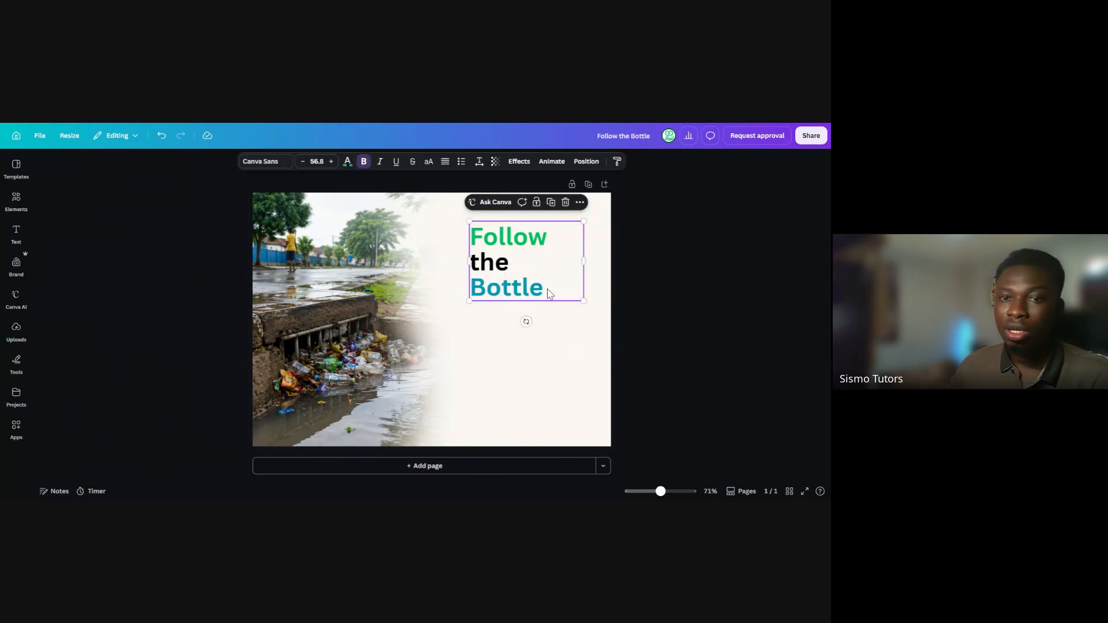
mouse_move(585, 300)
left_mouse_down()
mouse_move(614, 325)
mouse_move(596, 319)
left_mouse_up()
Try bright red as the text colour for the word "Bottle"
double_click(522, 306)
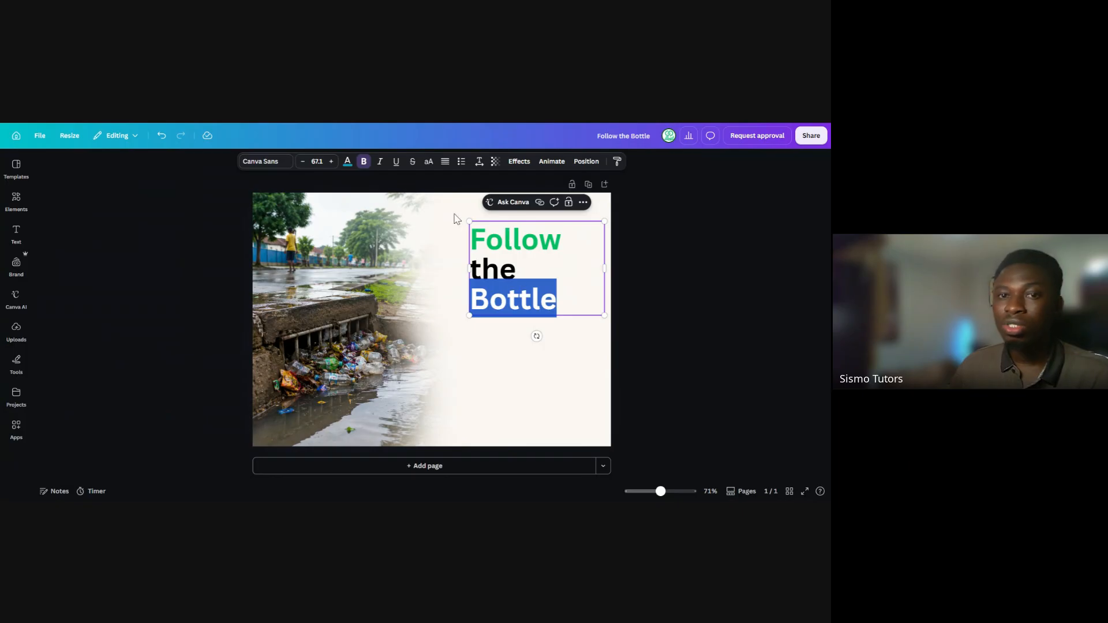
left_click(348, 161)
left_click(49, 414)
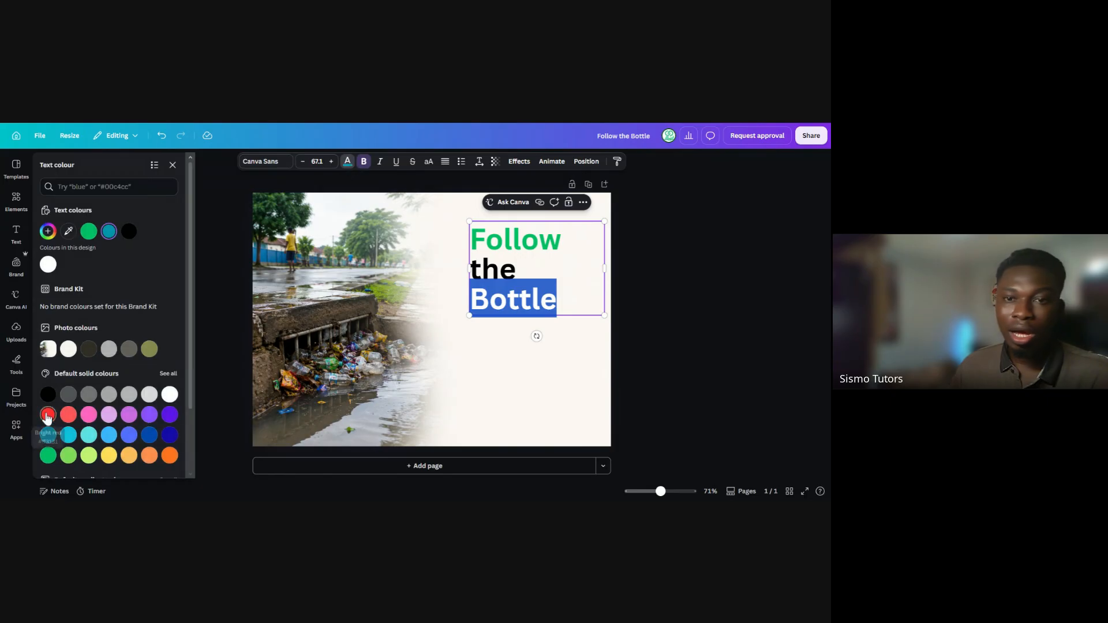
left_click(627, 360)
Recolour the word "Bottle" with a custom dark green (#097843), a darker shade of the green used for "Follow"
double_click(509, 300)
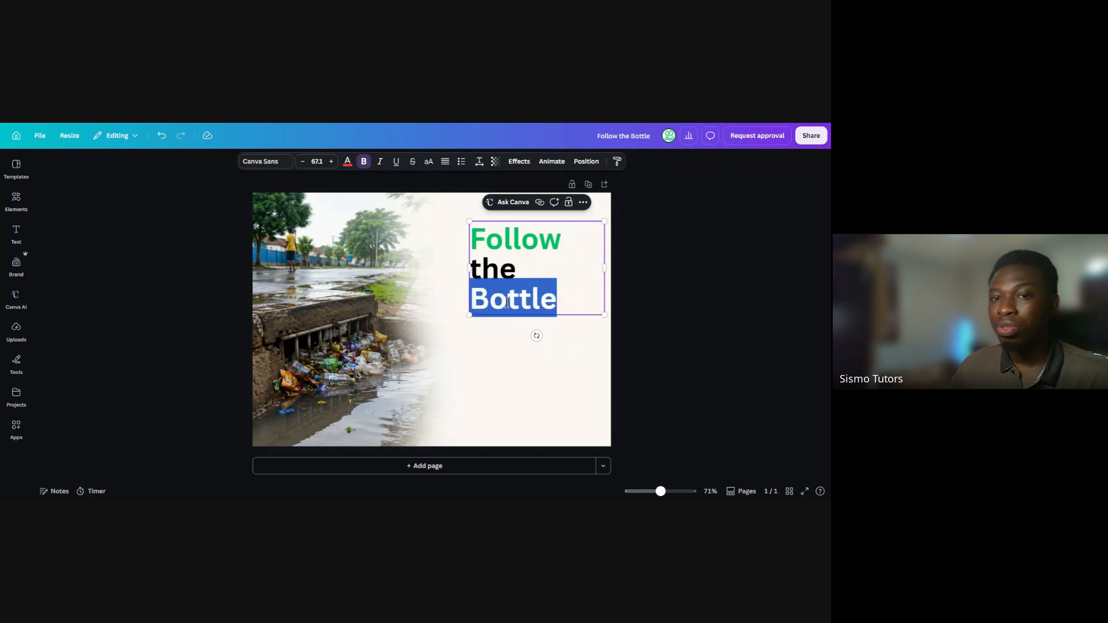
left_click(347, 163)
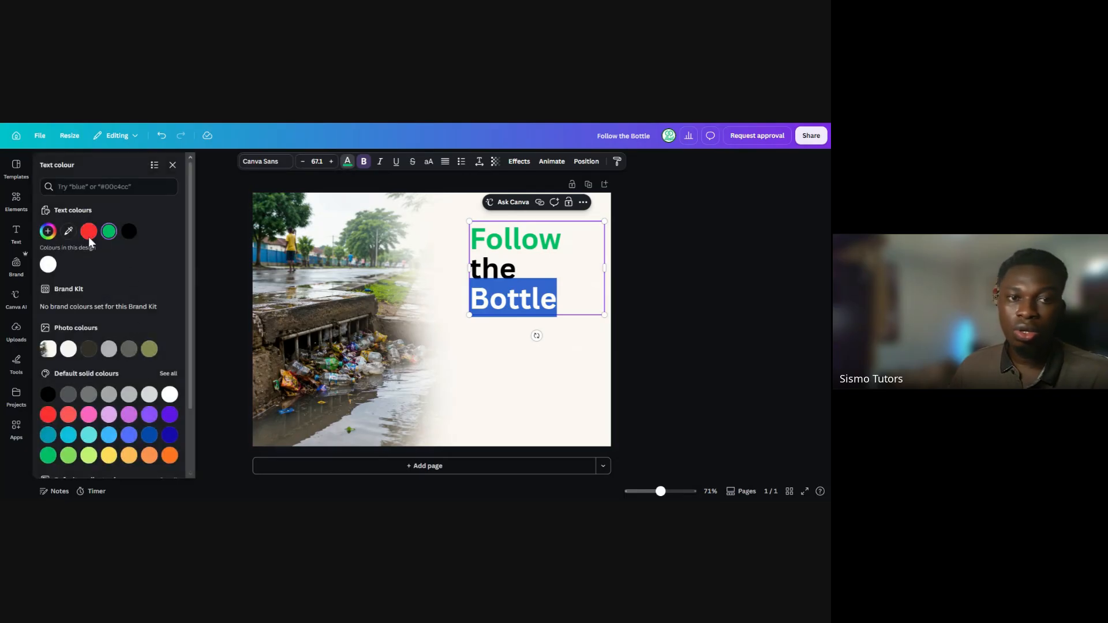
left_click(50, 234)
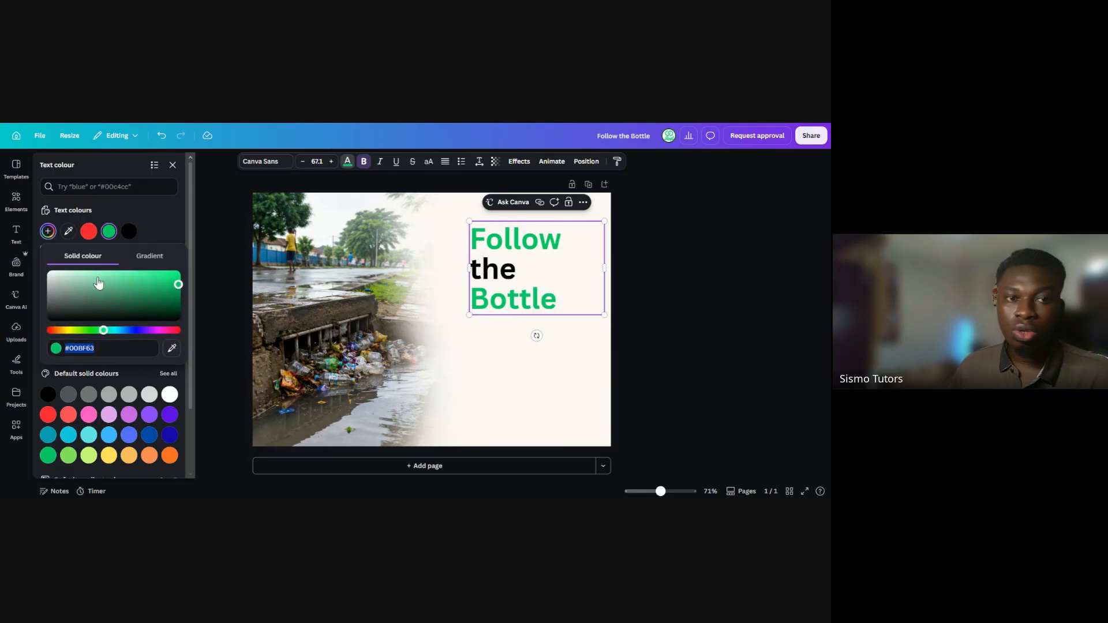
left_click(167, 299)
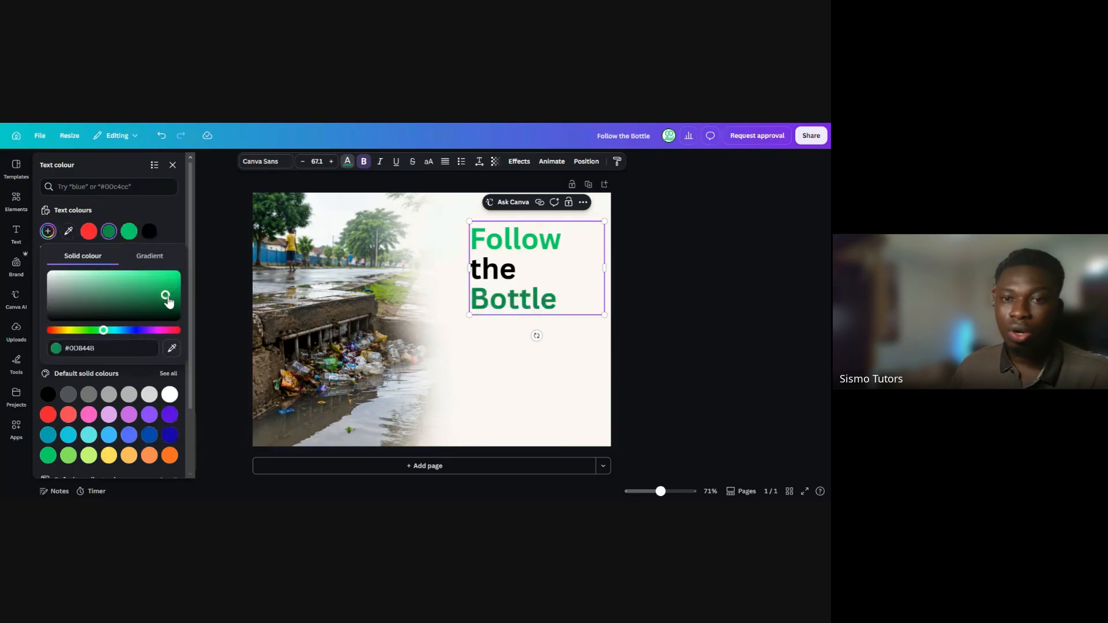
left_click_drag(167, 298, 169, 297)
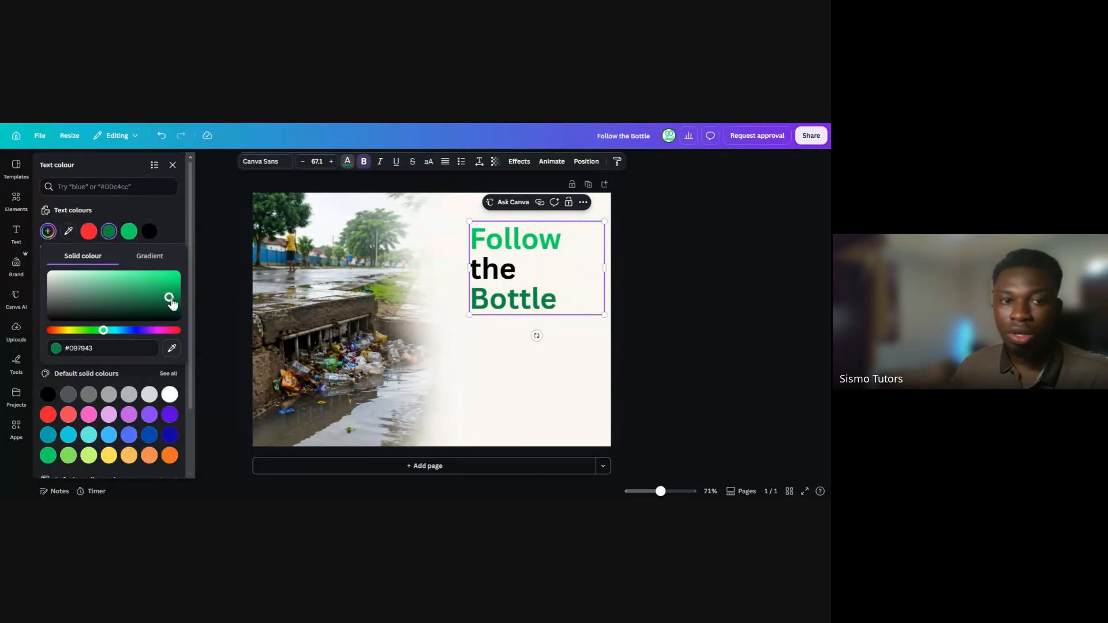
Enlarge the three-line heading to font size 77.6, extending it towards the photo
left_click(633, 354)
left_click(634, 354)
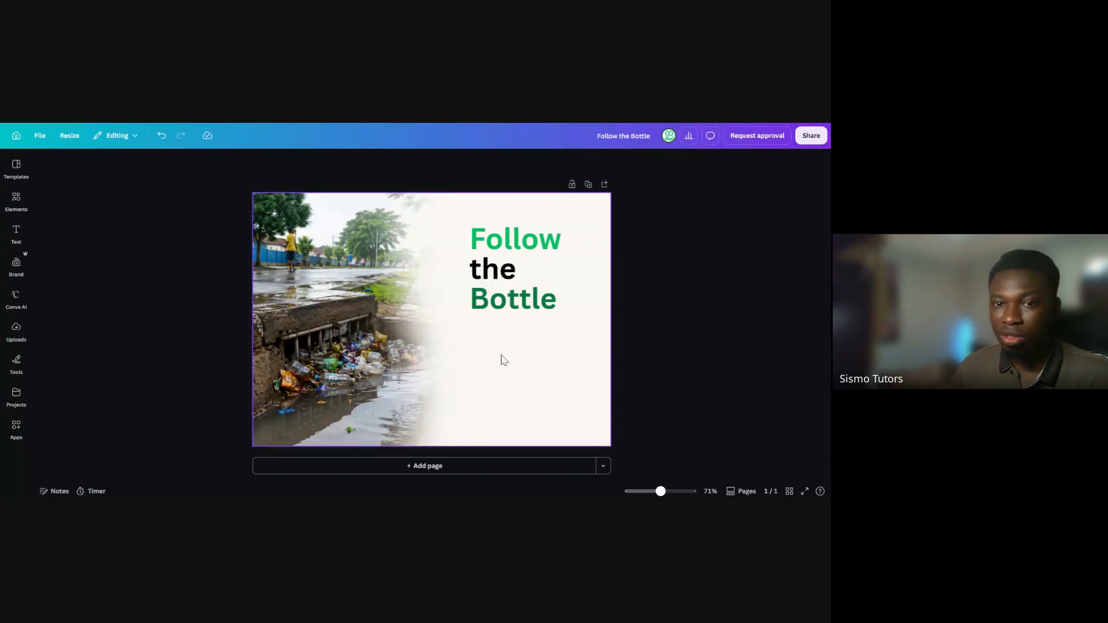
left_click(519, 303)
double_click(513, 309)
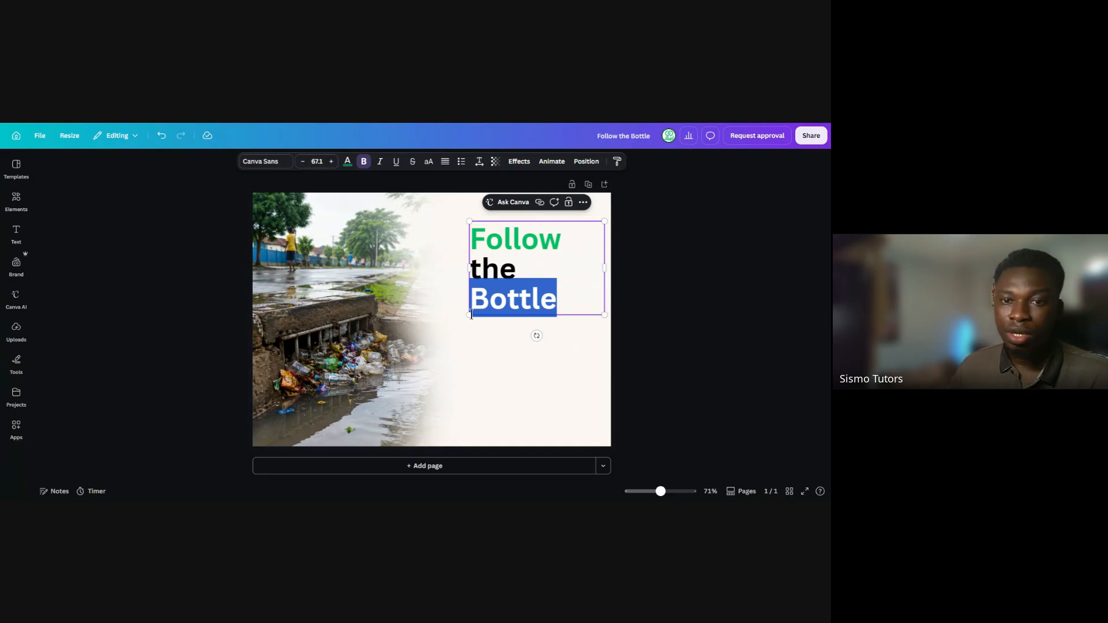
left_click_drag(467, 323, 447, 337)
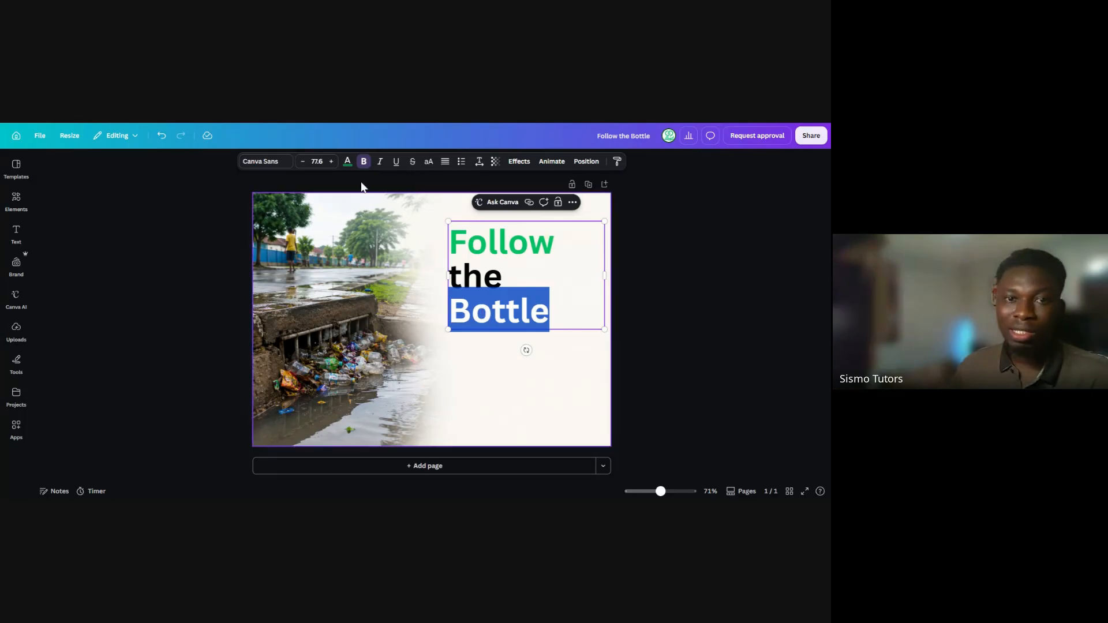
Try light blue (#38b6ff) as the text colour for the word "Bottle"
left_click(348, 163)
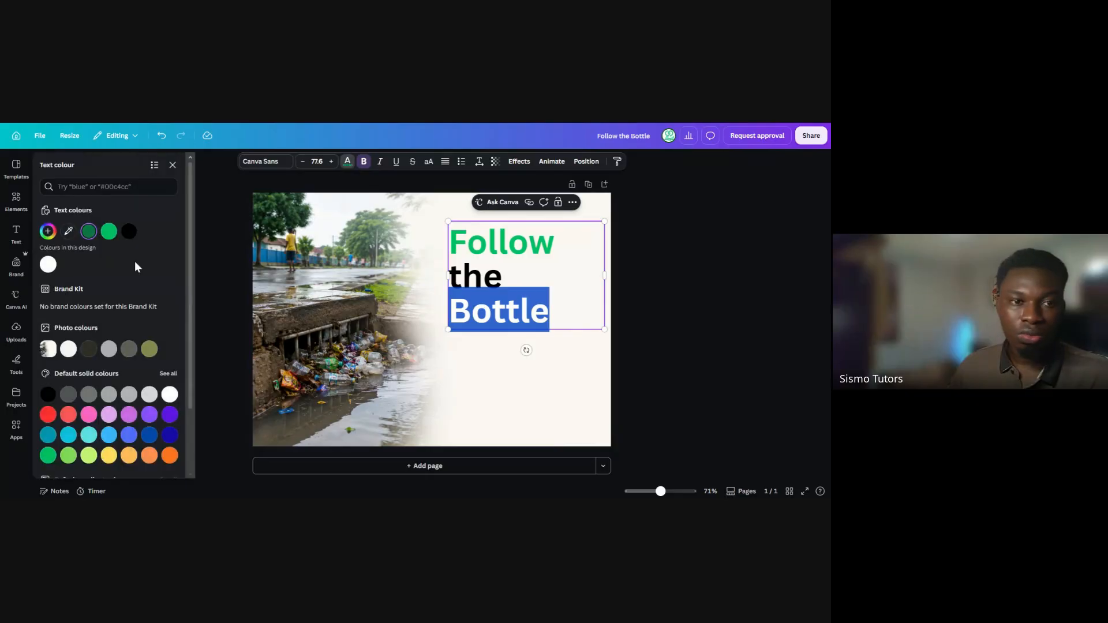
left_click(114, 435)
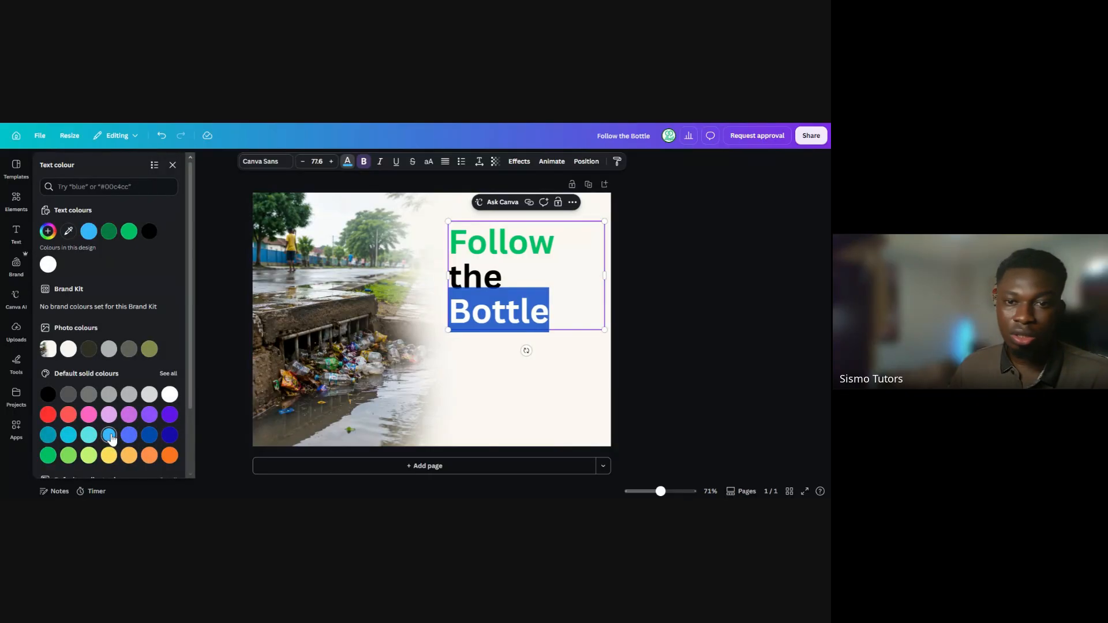
left_click(637, 371)
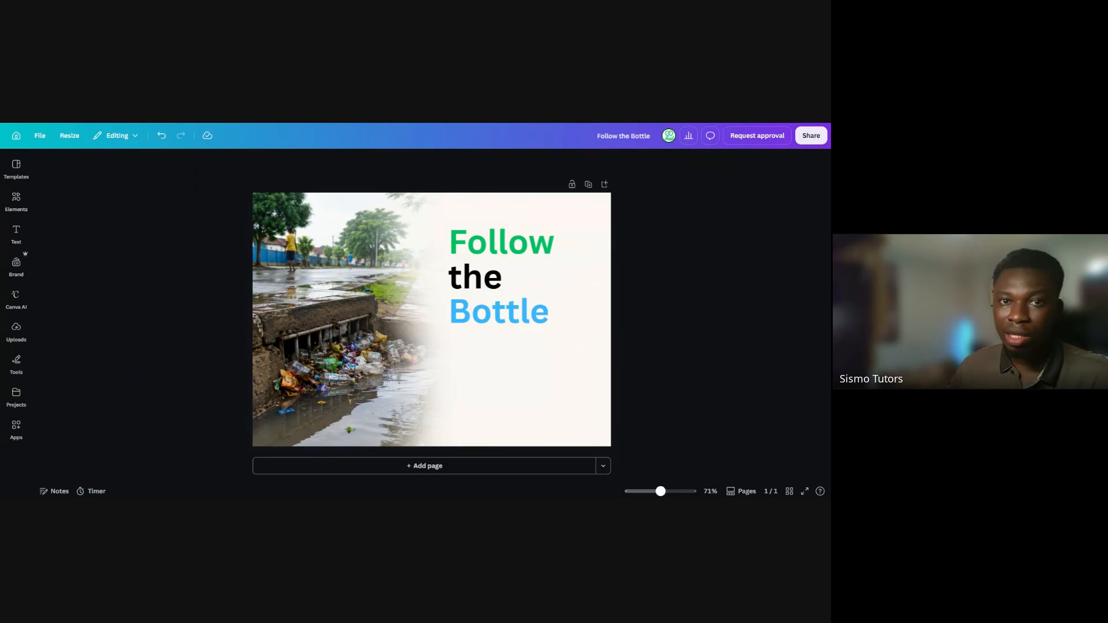
Recolour the word "Follow" in the heading dark blue from the default solid colours
double_click(475, 244)
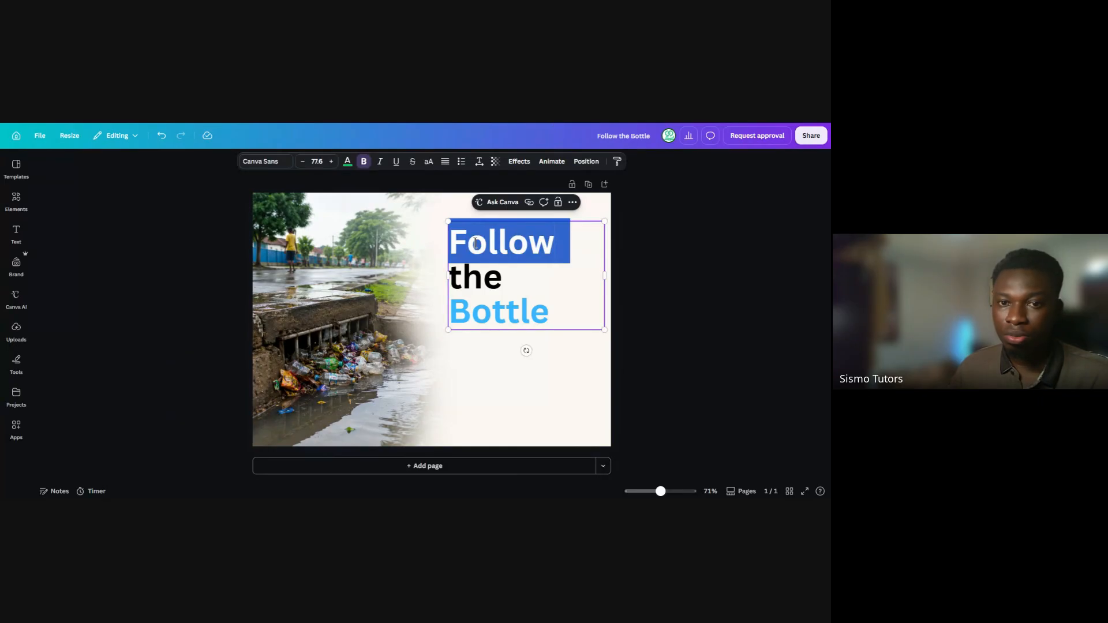
left_click(348, 162)
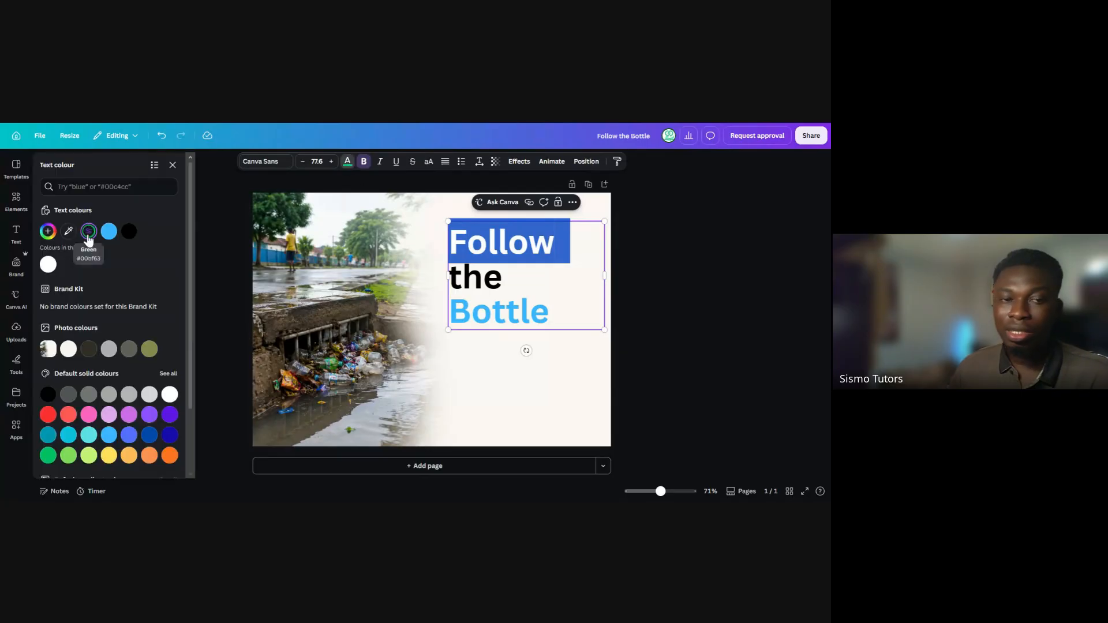
left_click(148, 435)
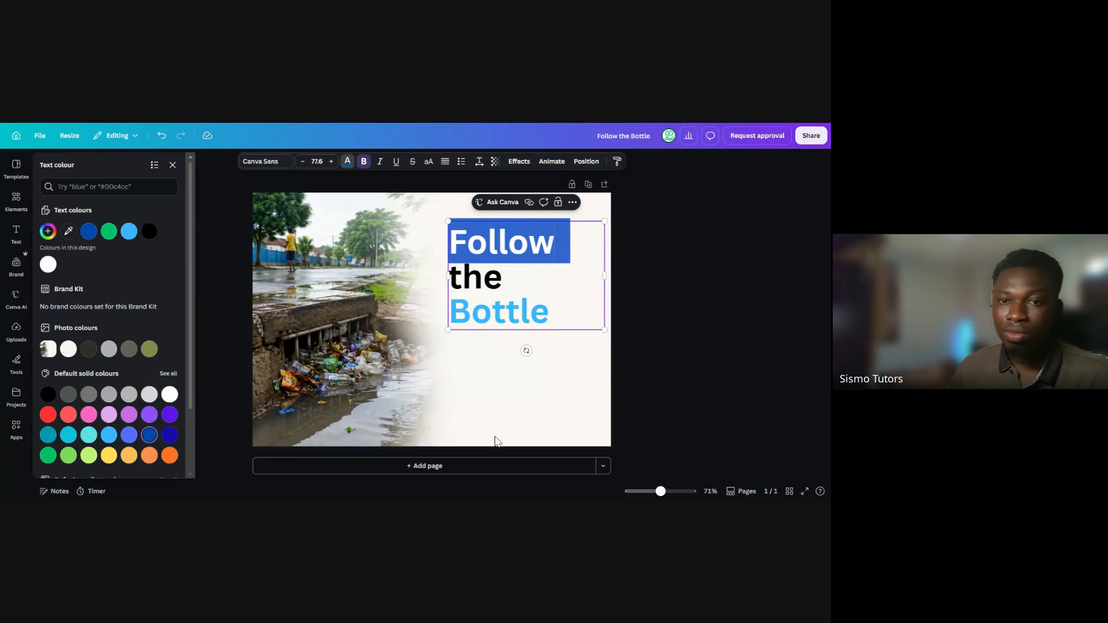
left_click(632, 367)
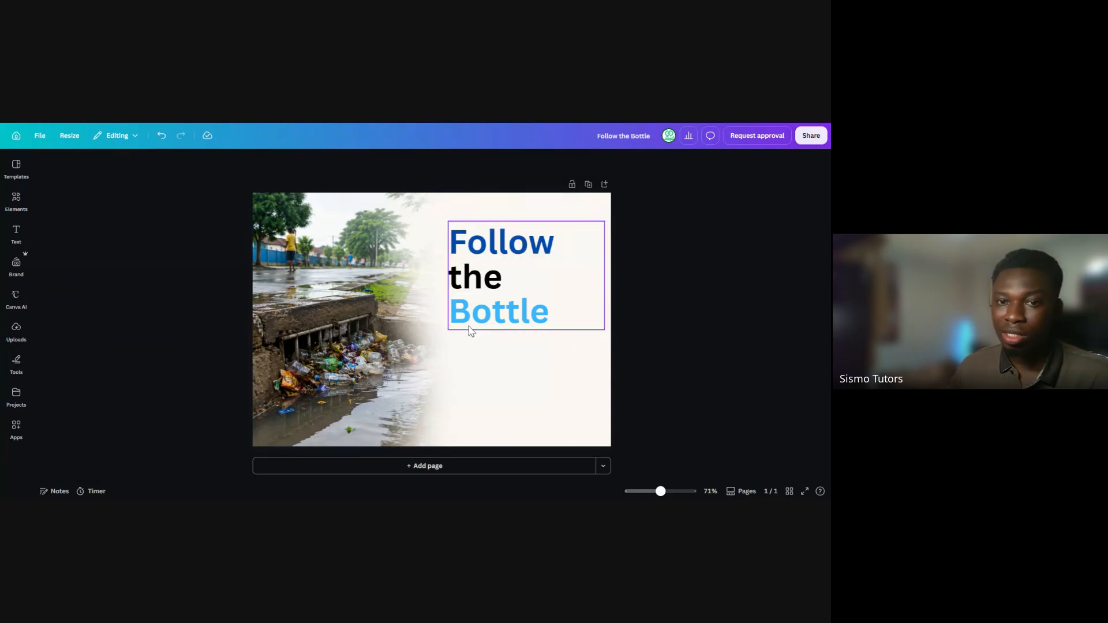
Recolour the word "Bottle" in the heading dark turquoise from the default solid colours
left_click(500, 320)
double_click(489, 313)
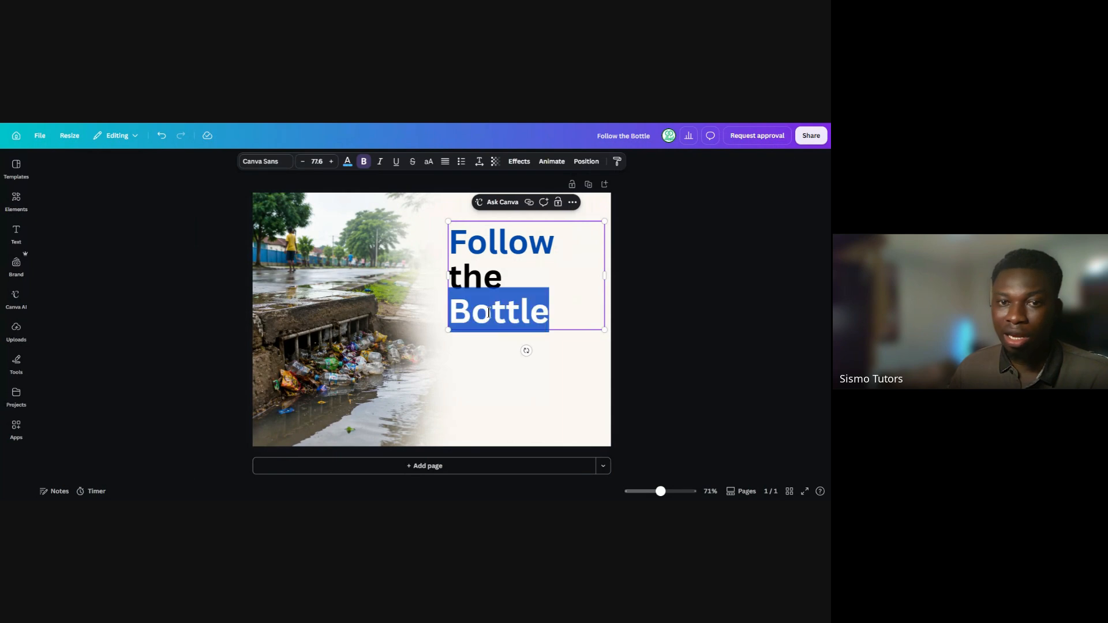
left_click(347, 163)
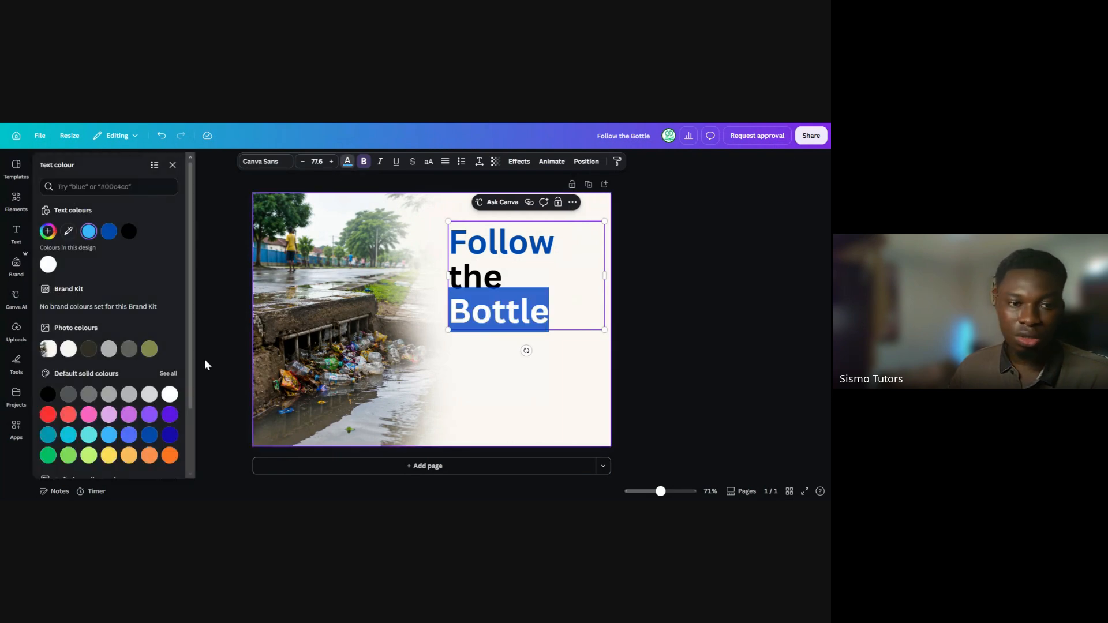
left_click(47, 435)
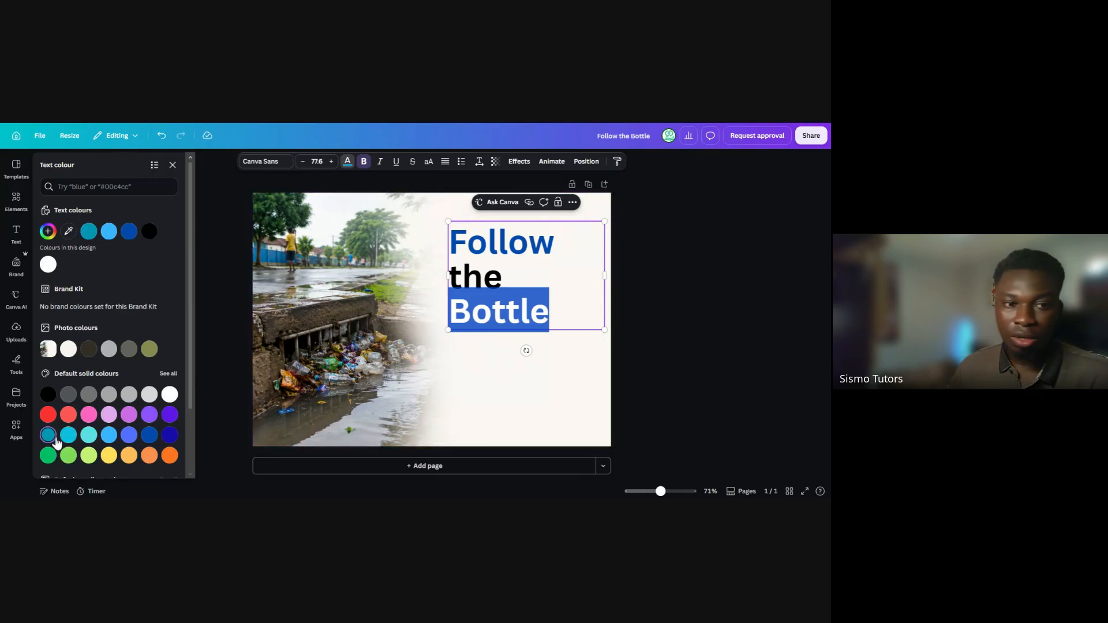
left_click(638, 347)
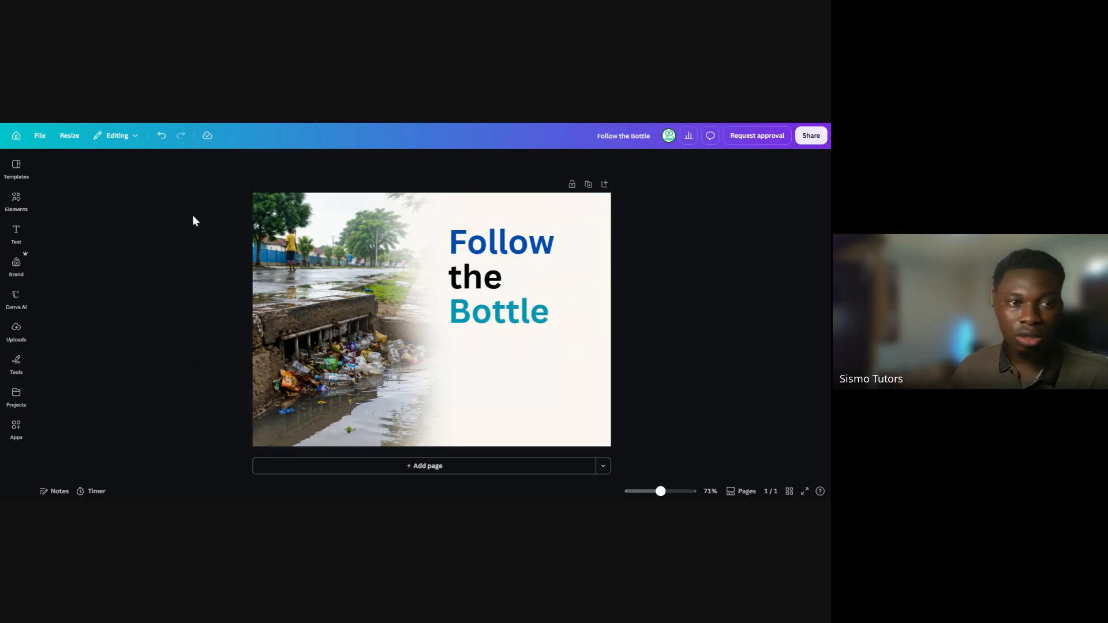
Search the elements for "plastic" graphics and place the blue three-bottle graphic with circling arrows below the heading
left_click(18, 199)
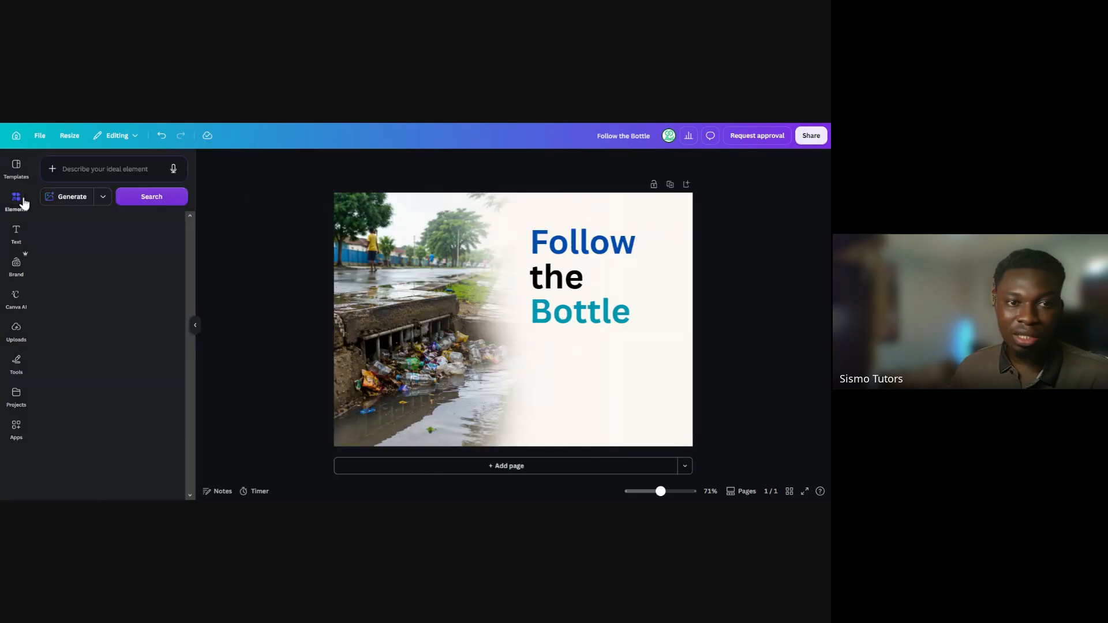
left_click(89, 166)
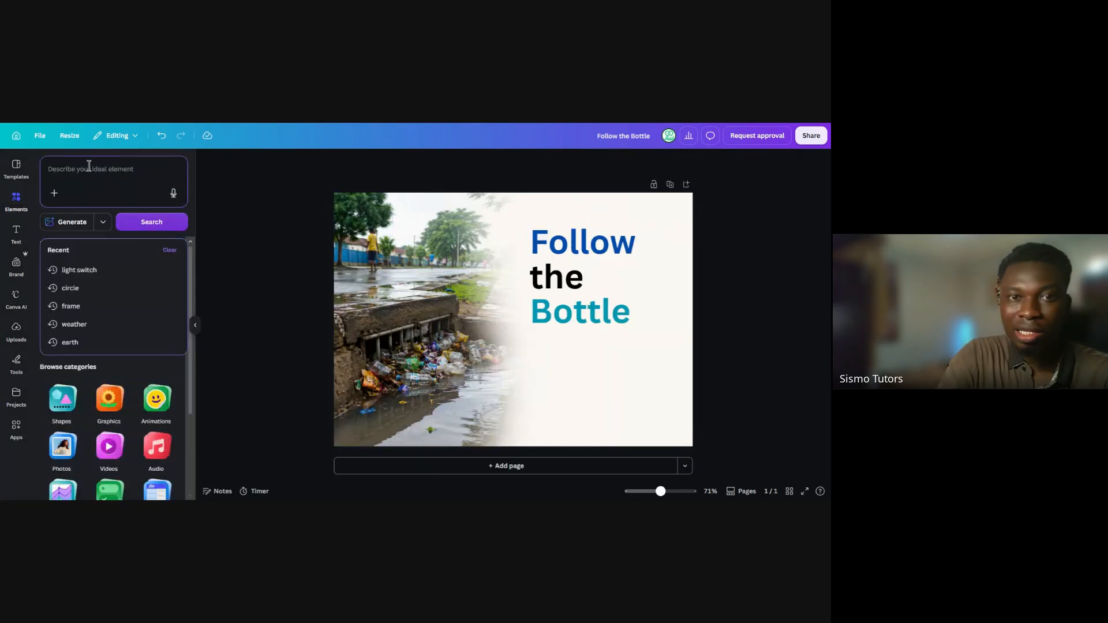
type("plastic")
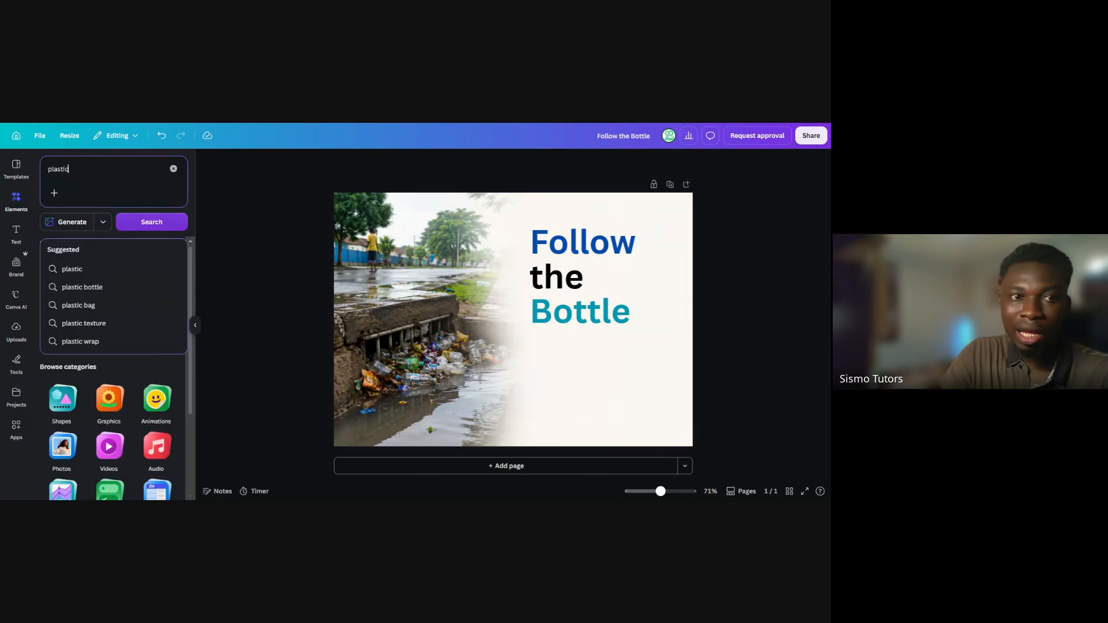
key("Return")
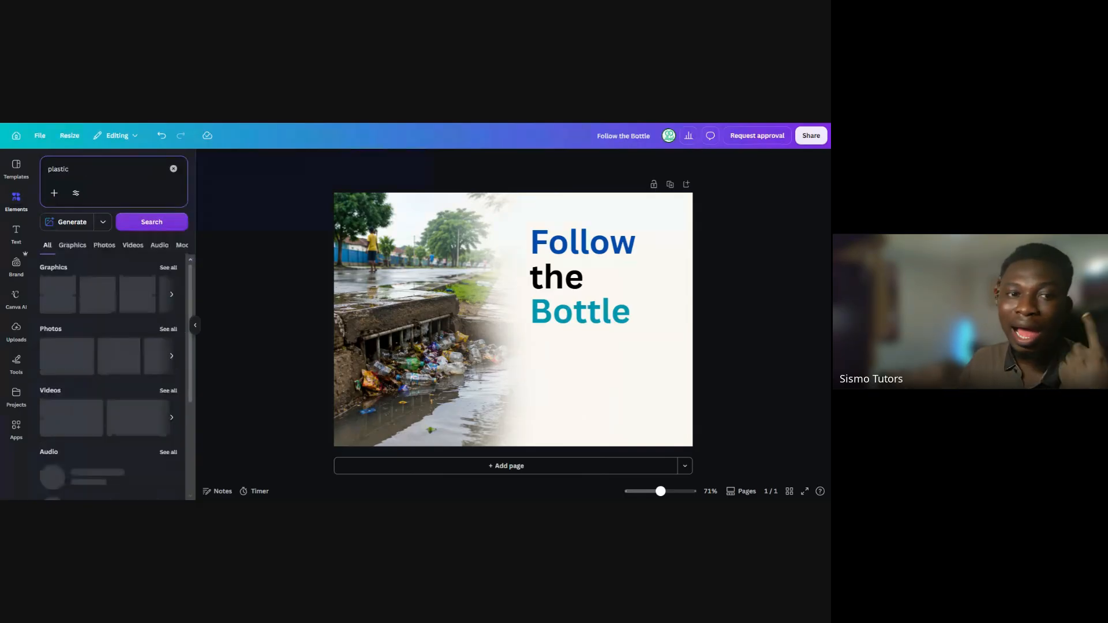
left_click(168, 268)
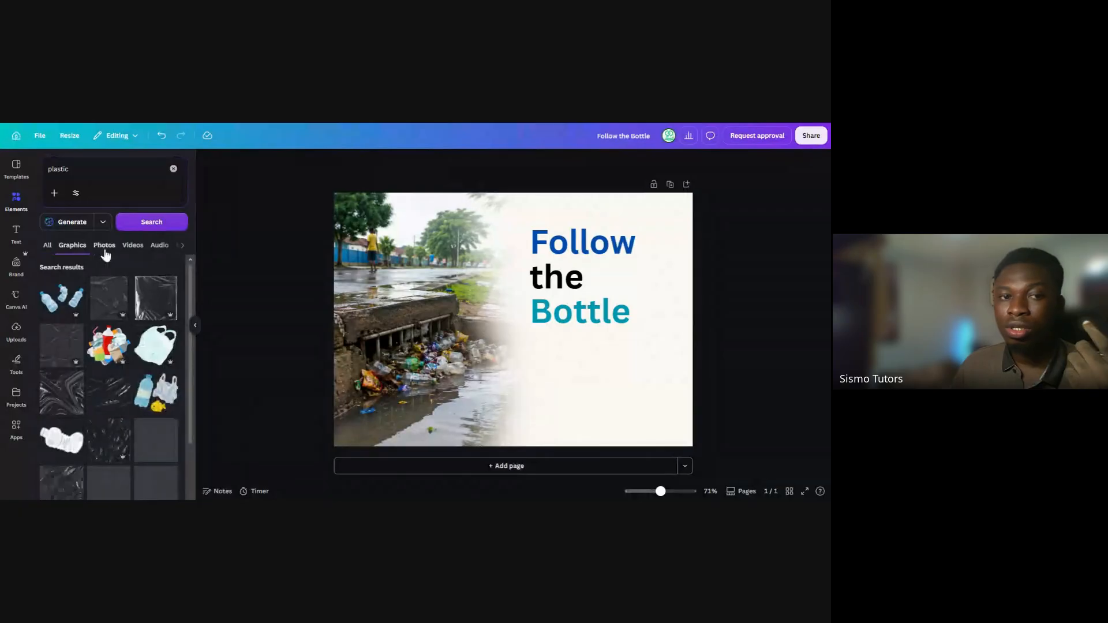
scroll(143, 346, "down", 1)
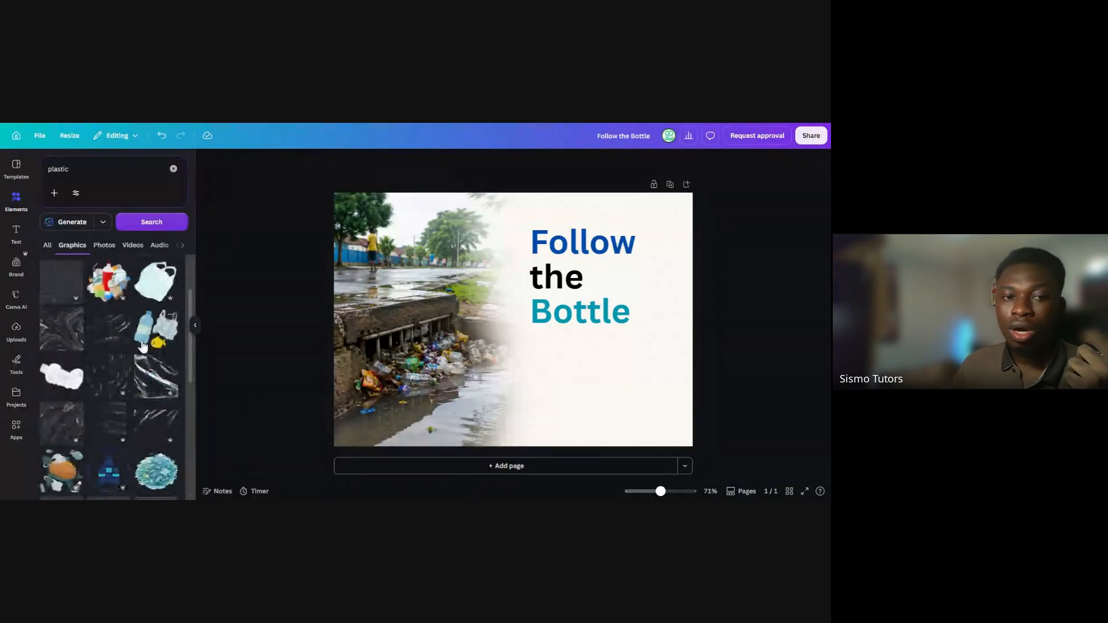
scroll(143, 346, "down", 1)
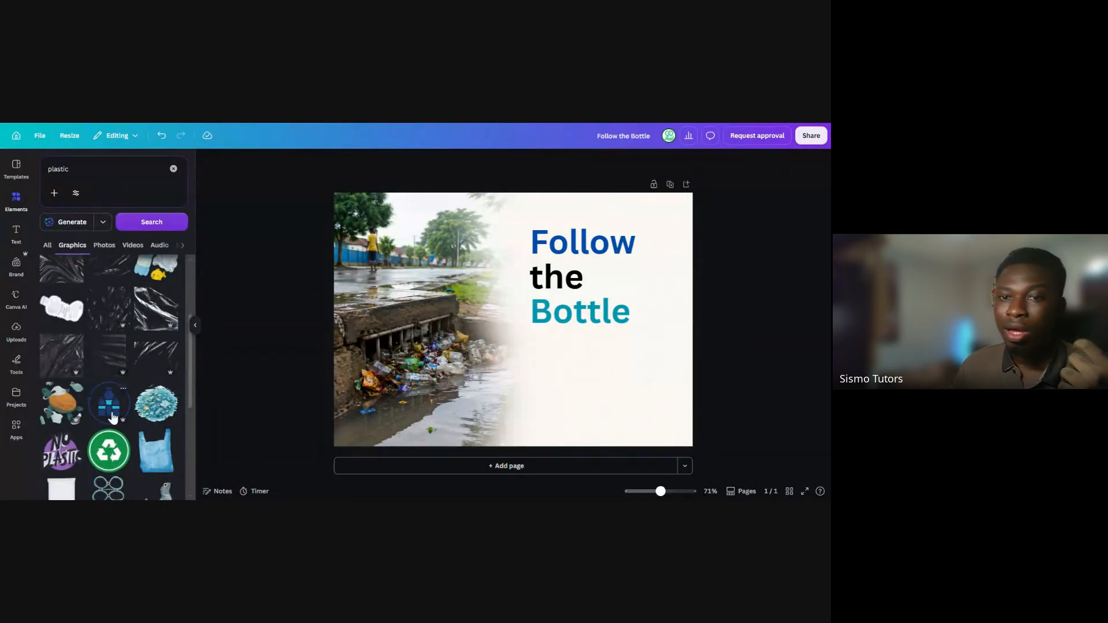
left_click(113, 417)
left_click_drag(485, 355, 546, 420)
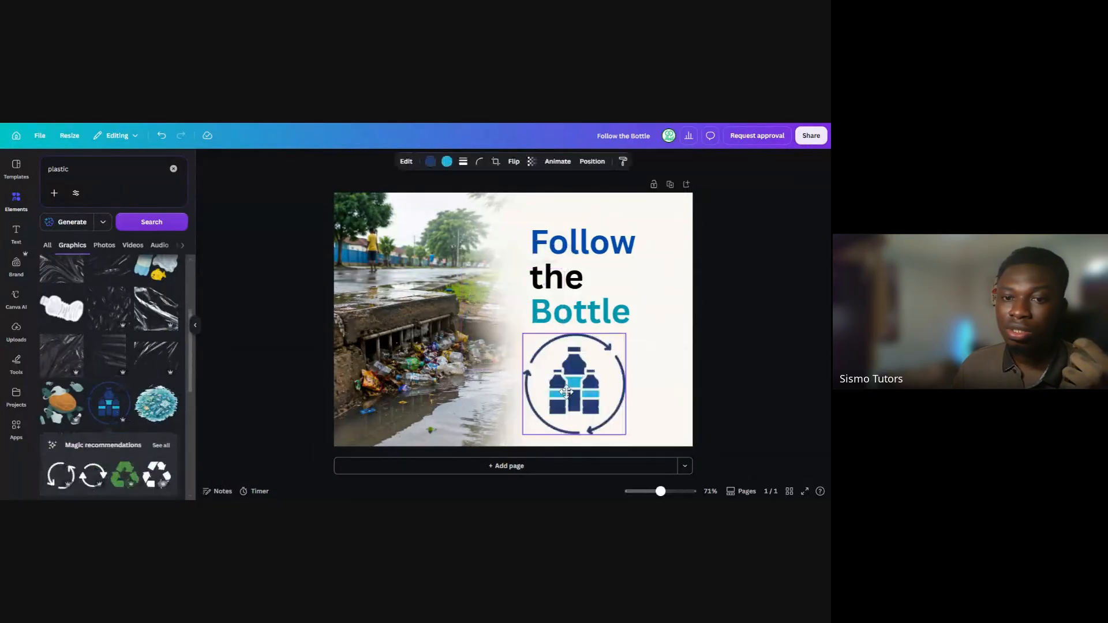
Try the round green recycling badge and a shrunken green recycling-arrows graphic on the flyer, removing the arrows
scroll(90, 381, "down", 2)
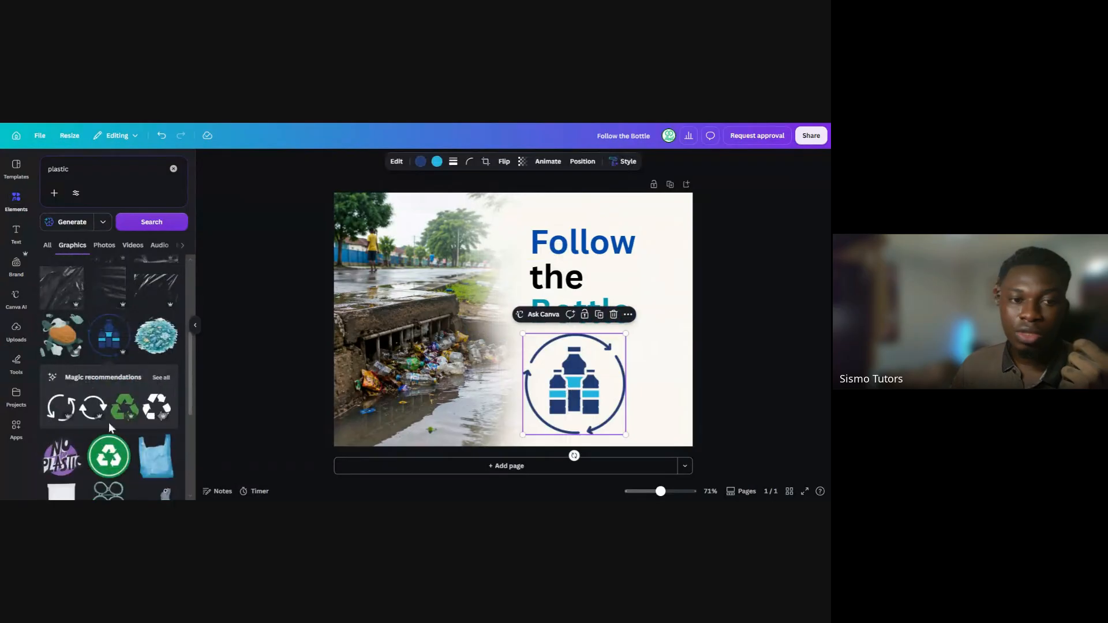
left_click(106, 462)
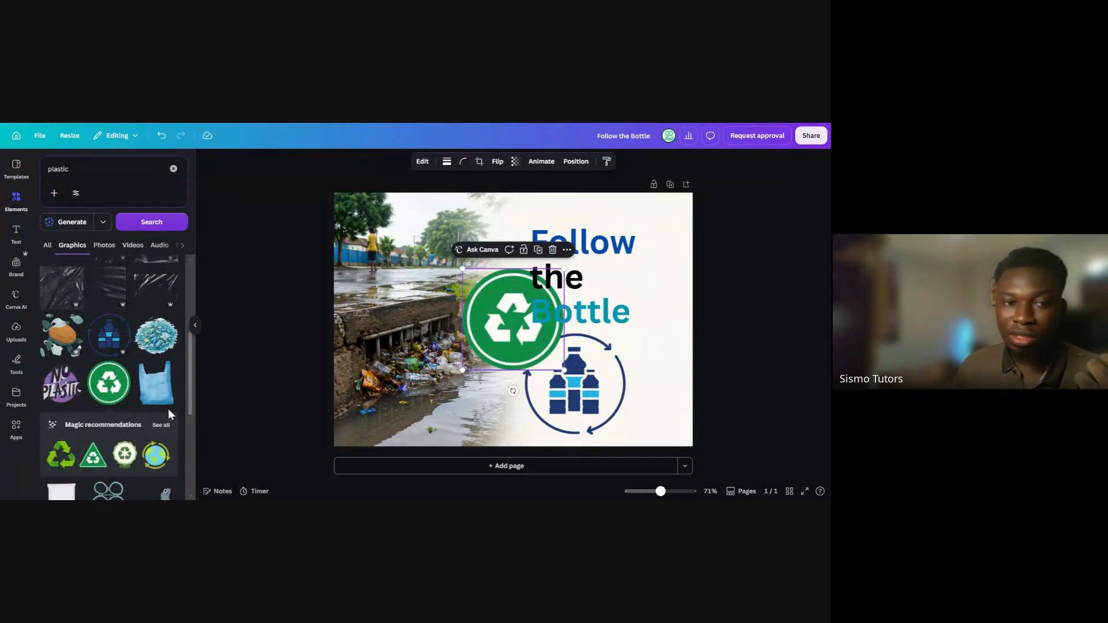
scroll(112, 379, "down", 2)
scroll(112, 381, "down", 2)
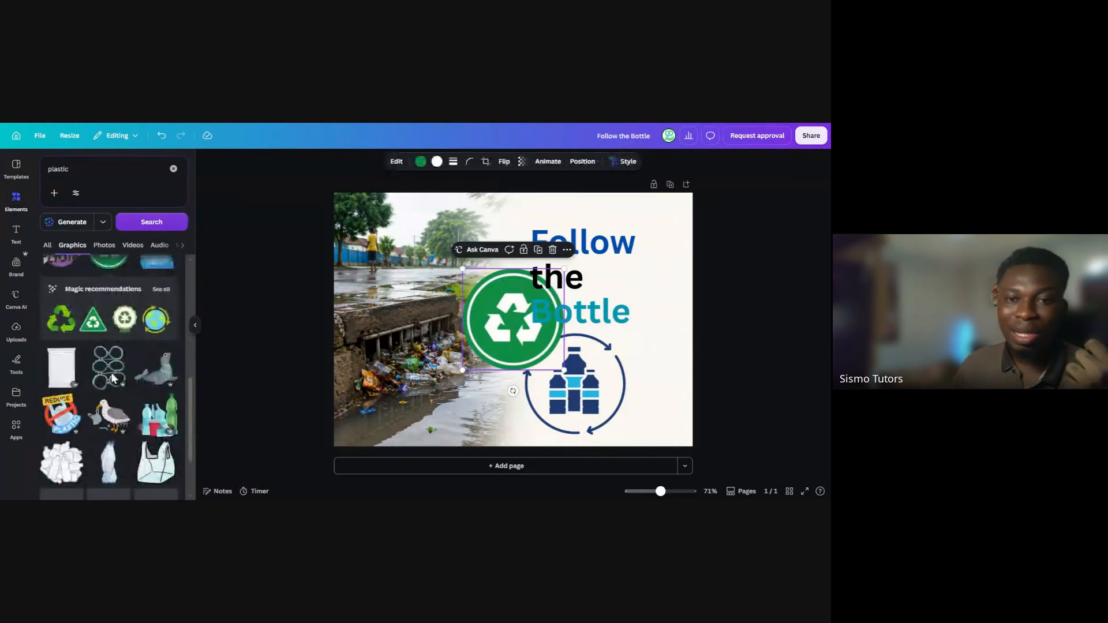
left_click(61, 319)
left_click(195, 324)
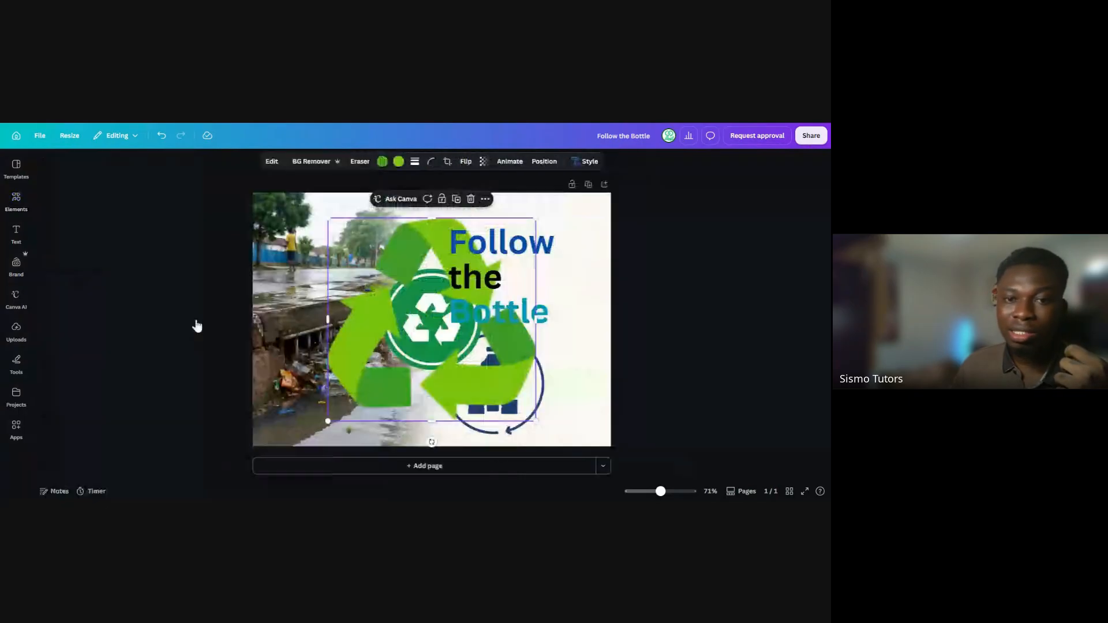
left_click_drag(327, 218, 435, 326)
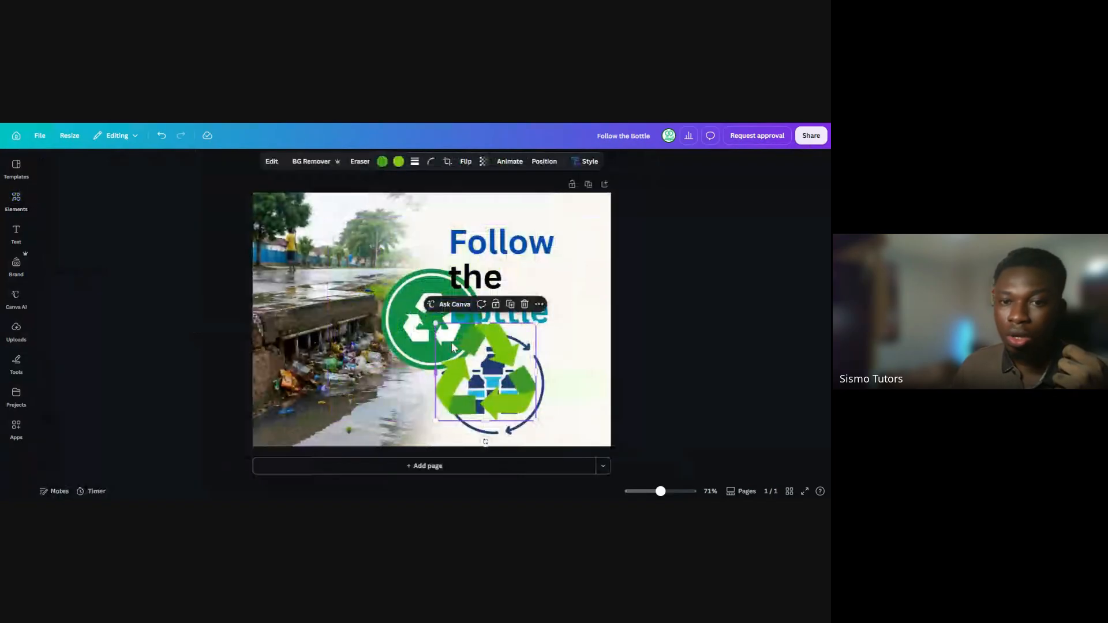
left_click(524, 305)
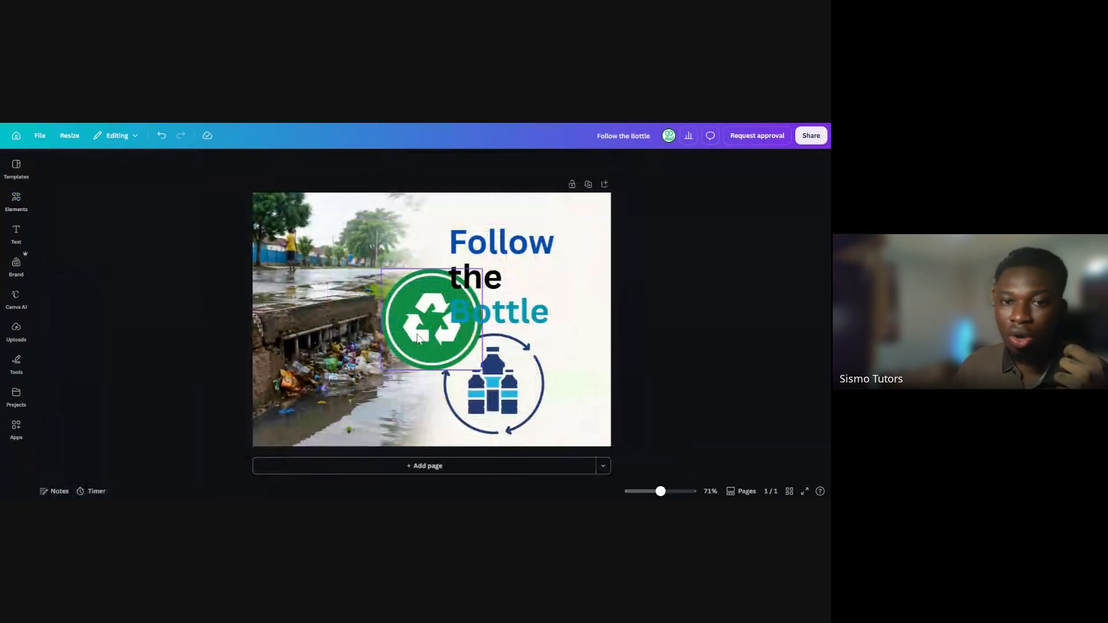
Add the recommended globe graphic with green arrows, shrink it to icon size and place it beside the word "the"
left_click(427, 323)
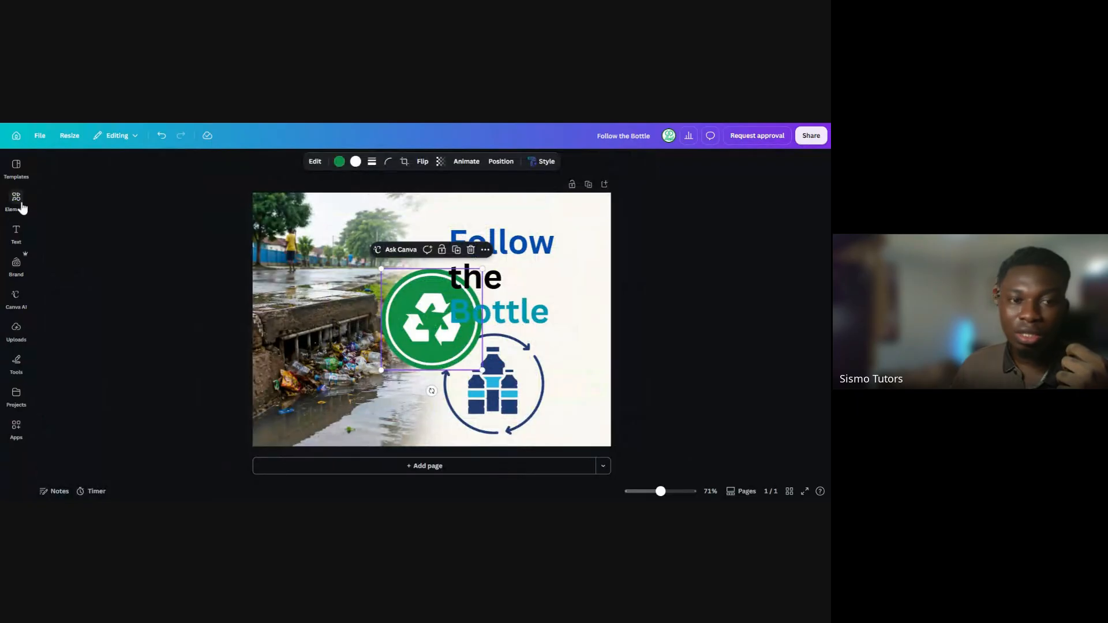
left_click(17, 199)
left_click(156, 319)
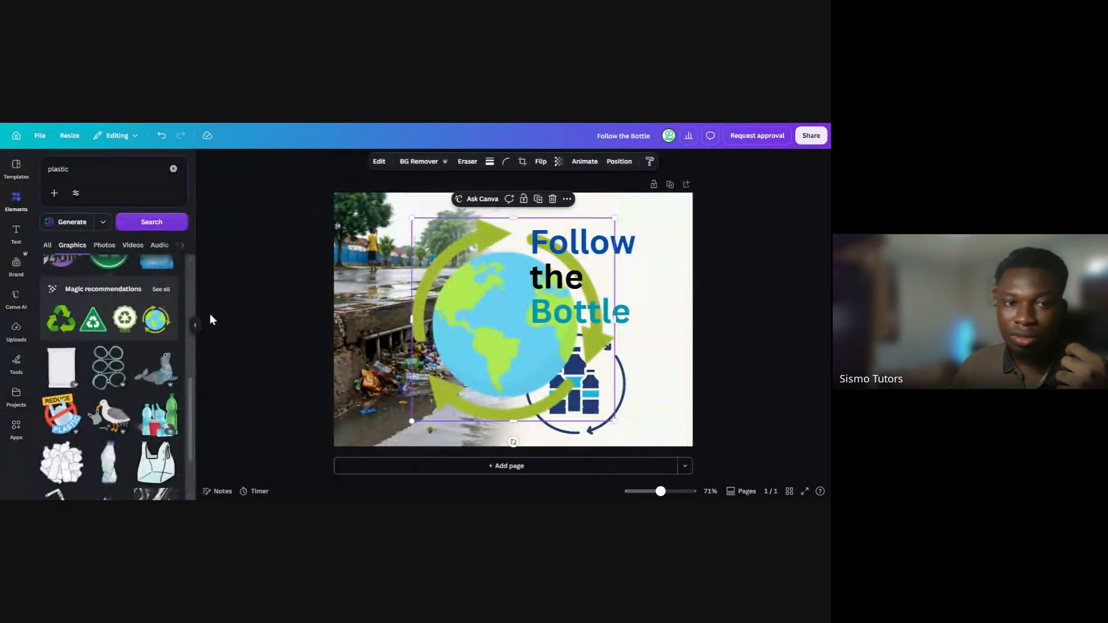
left_click(198, 328)
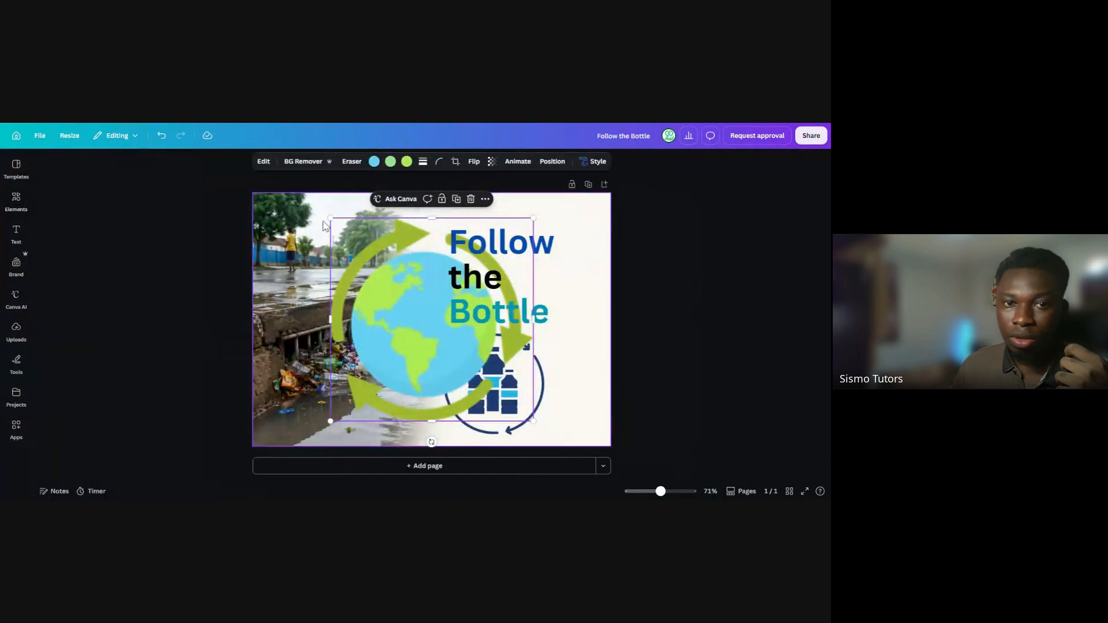
left_click_drag(329, 218, 487, 375)
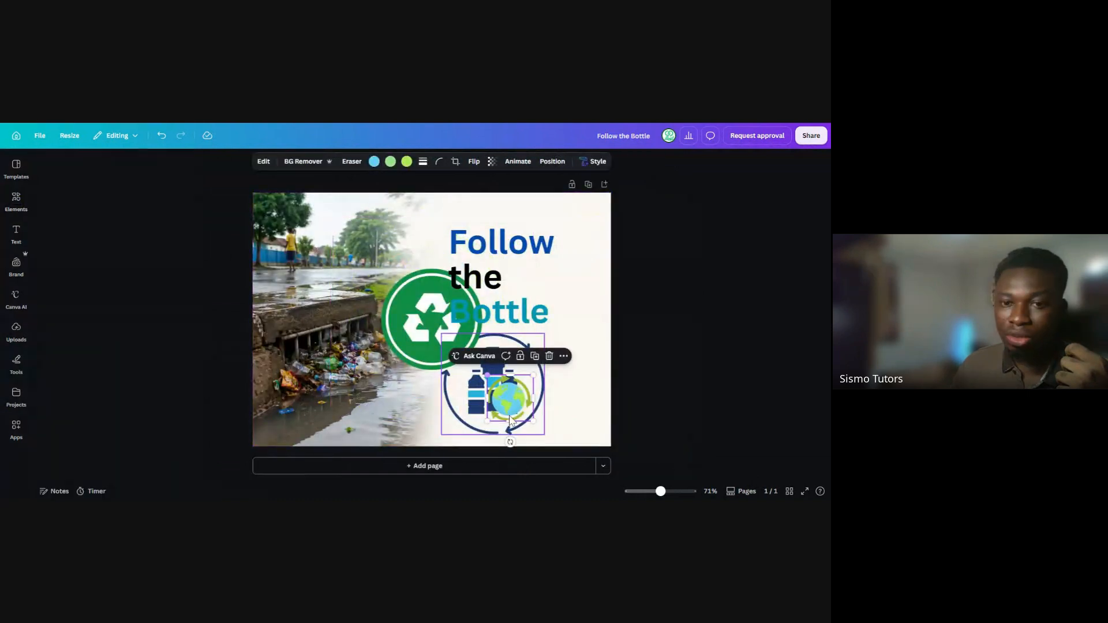
left_click_drag(510, 420, 567, 297)
Delete the round green recycling badge and shrink the three-bottle graphic to an icon just below the word "Bottle"
left_click(440, 316)
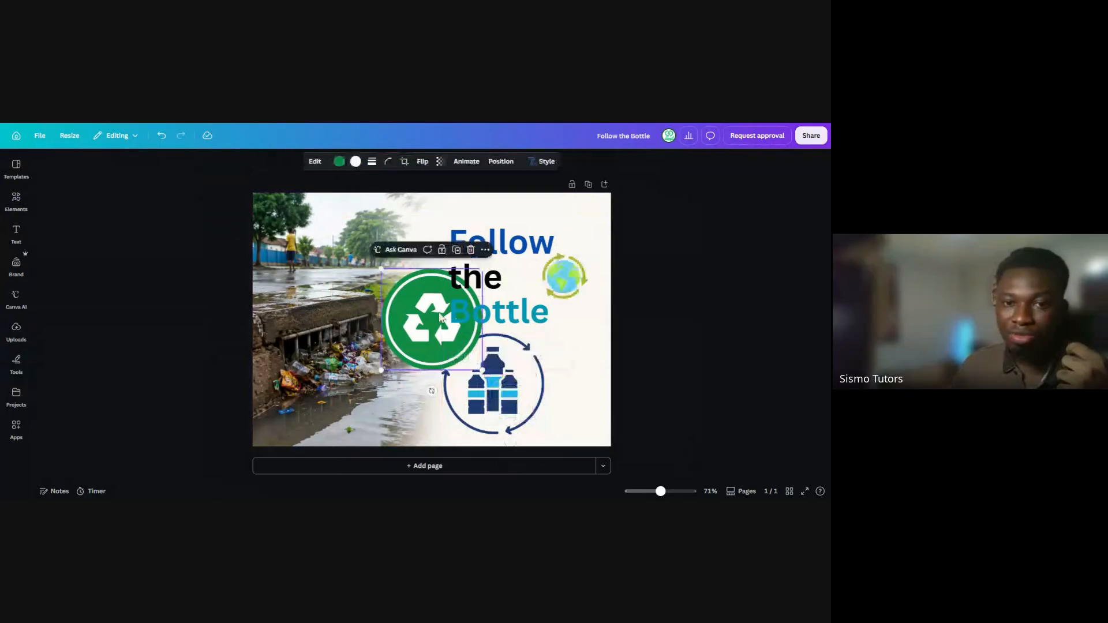
key("Delete")
left_click(444, 341)
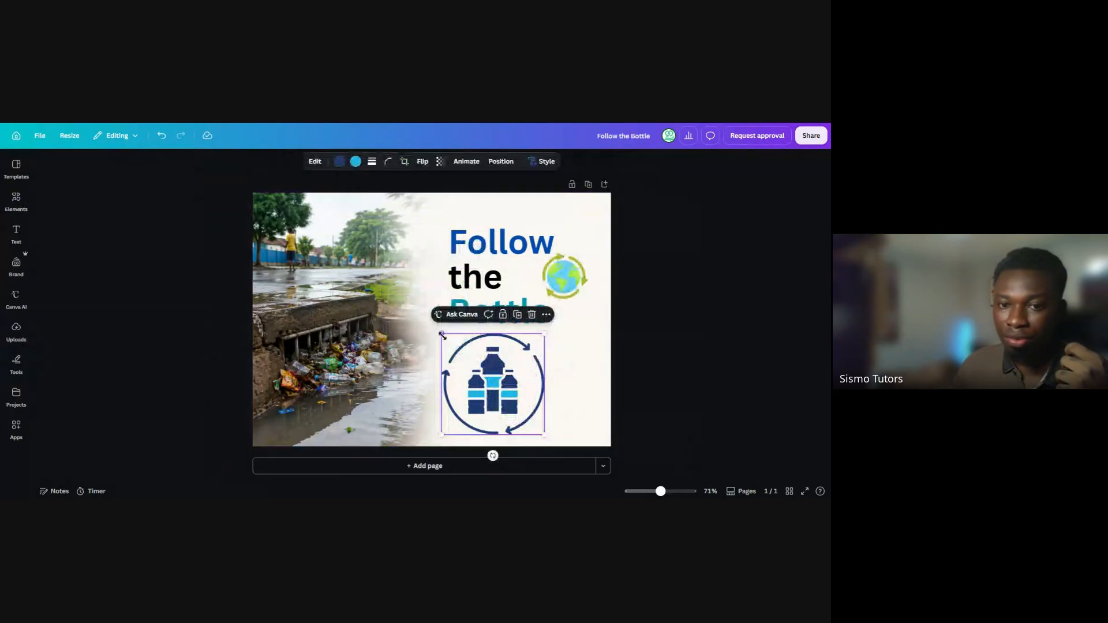
left_click_drag(442, 335, 498, 389)
left_click_drag(519, 415, 488, 390)
left_click(570, 306)
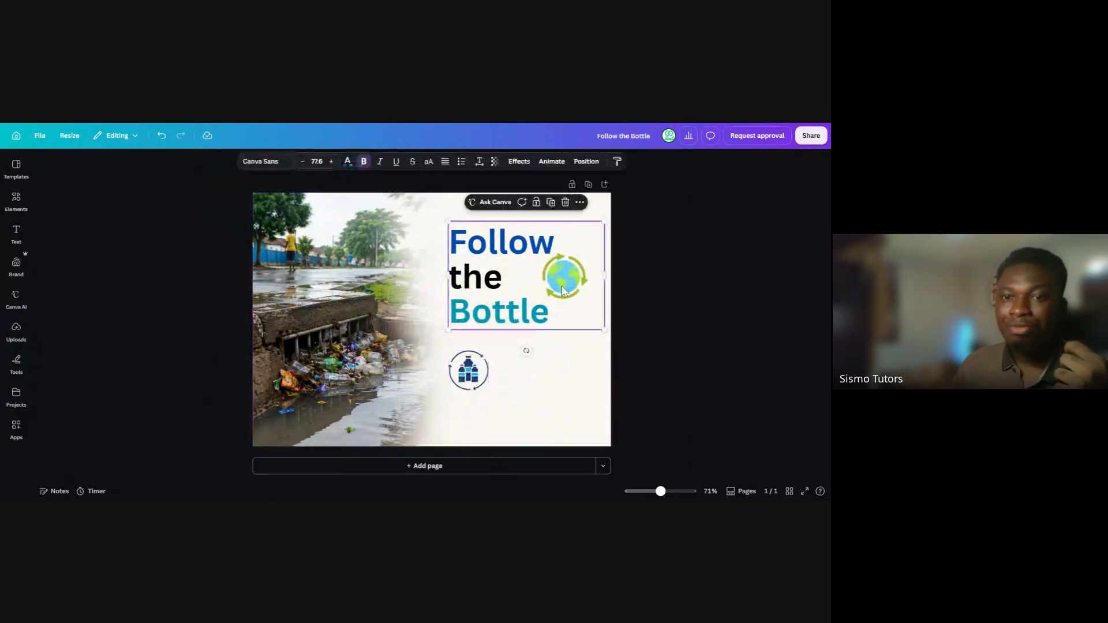
Send the "Follow the Bottle" heading one layer backward
left_click(565, 286)
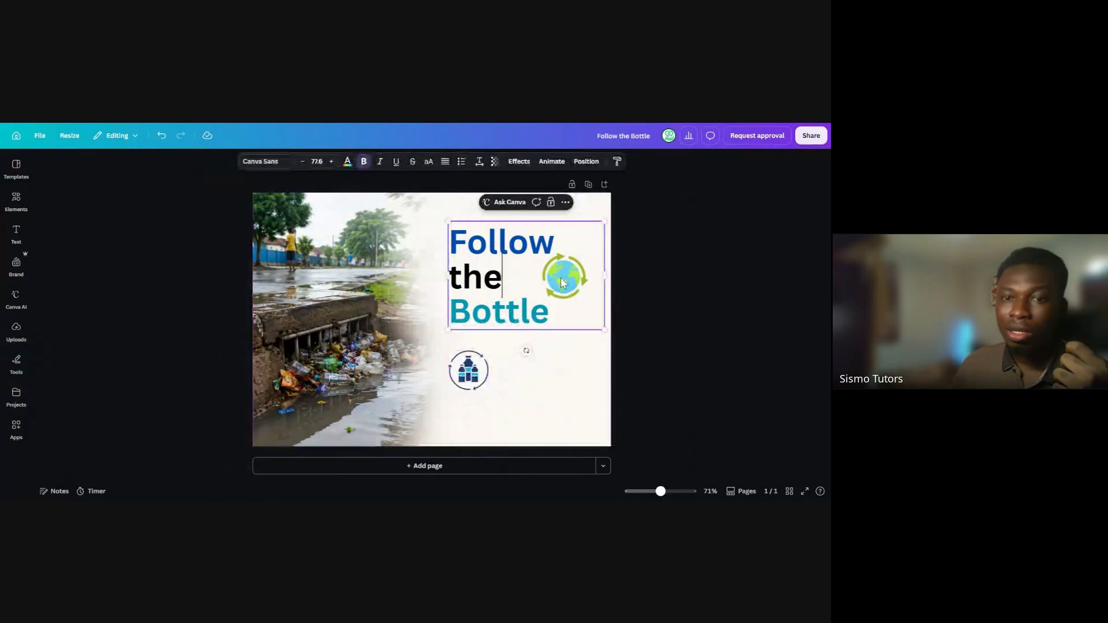
left_click(586, 161)
left_click(144, 214)
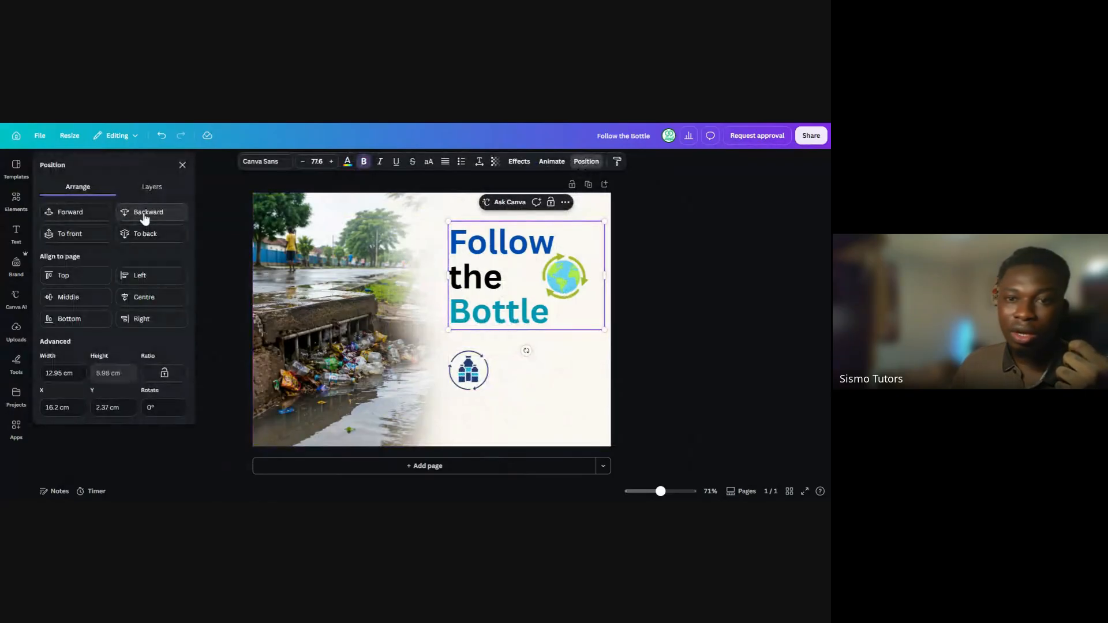
Try shrinking the globe graphic with green arrows to fit inside the letter "o" of "Bottle"
left_click(571, 300)
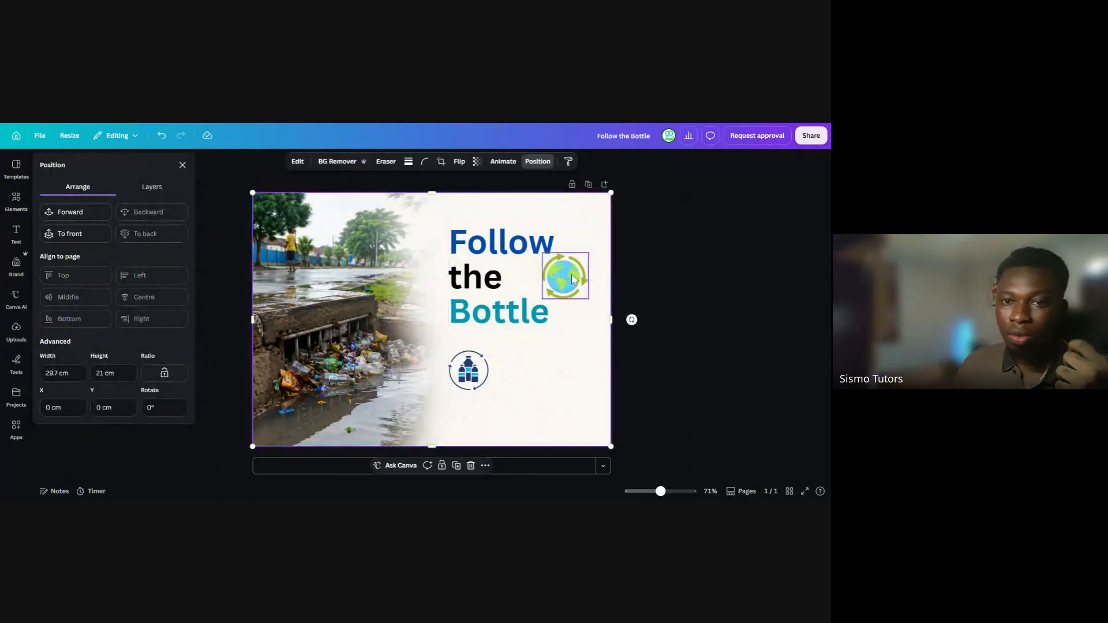
left_click(572, 292)
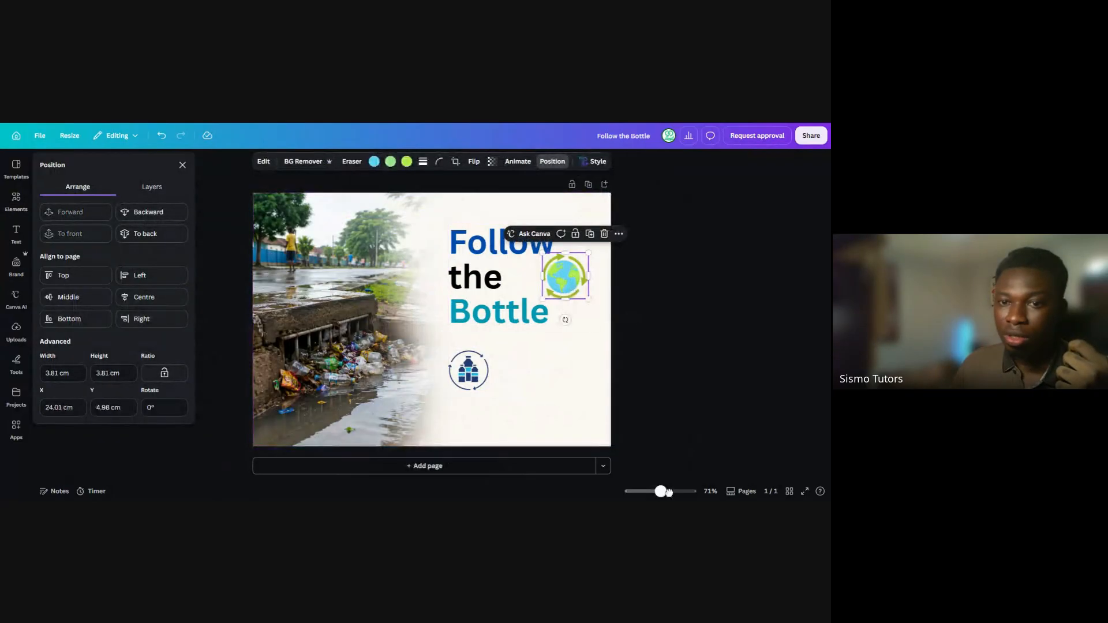
left_click_drag(662, 493, 673, 494)
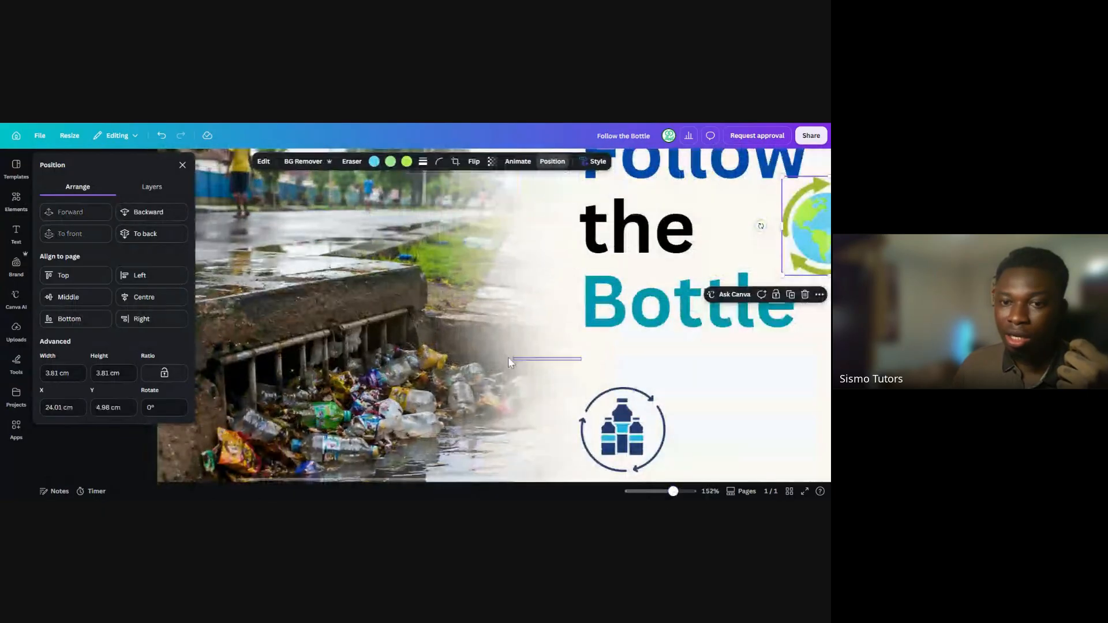
scroll(508, 357, "right", 2)
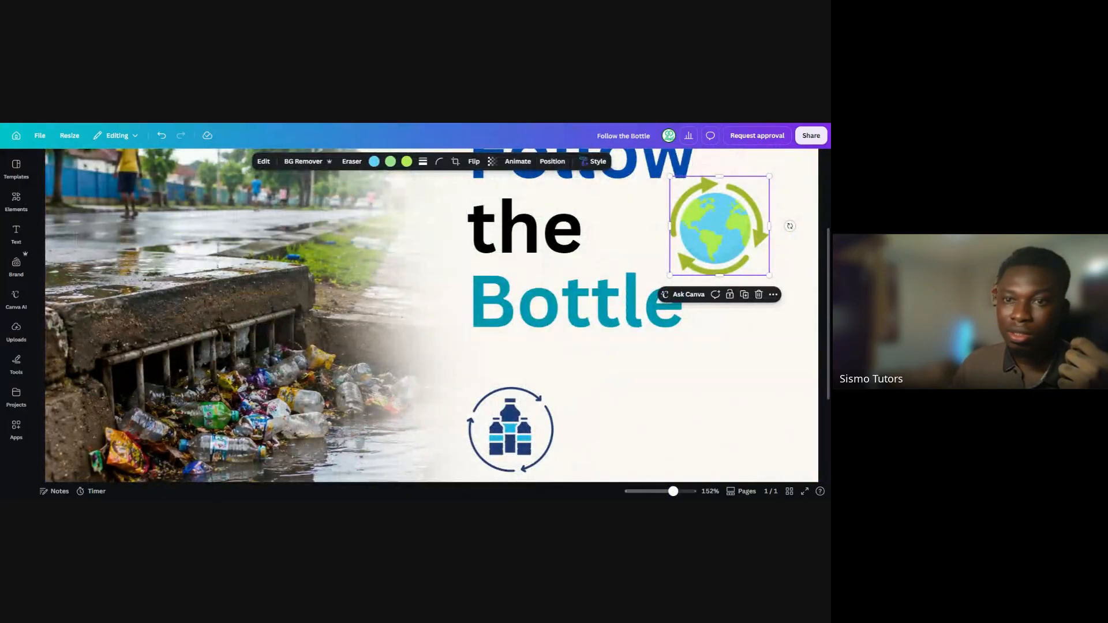
left_click_drag(773, 278, 526, 327)
left_click(718, 246)
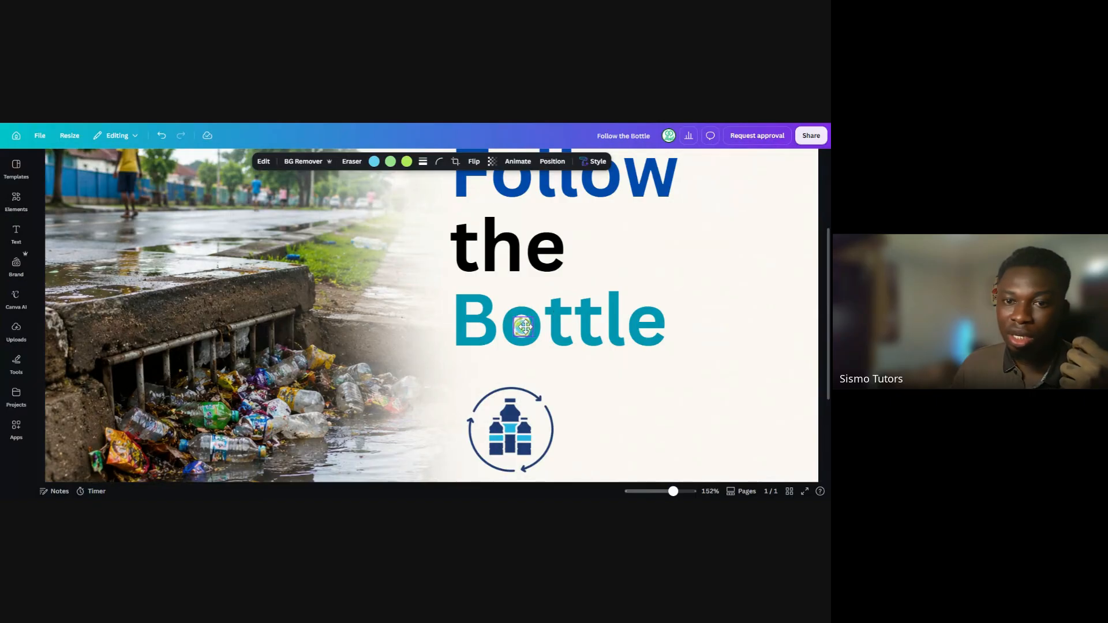
Move the small globe out of the "o" to just below the word "Bottle"
left_click(584, 379)
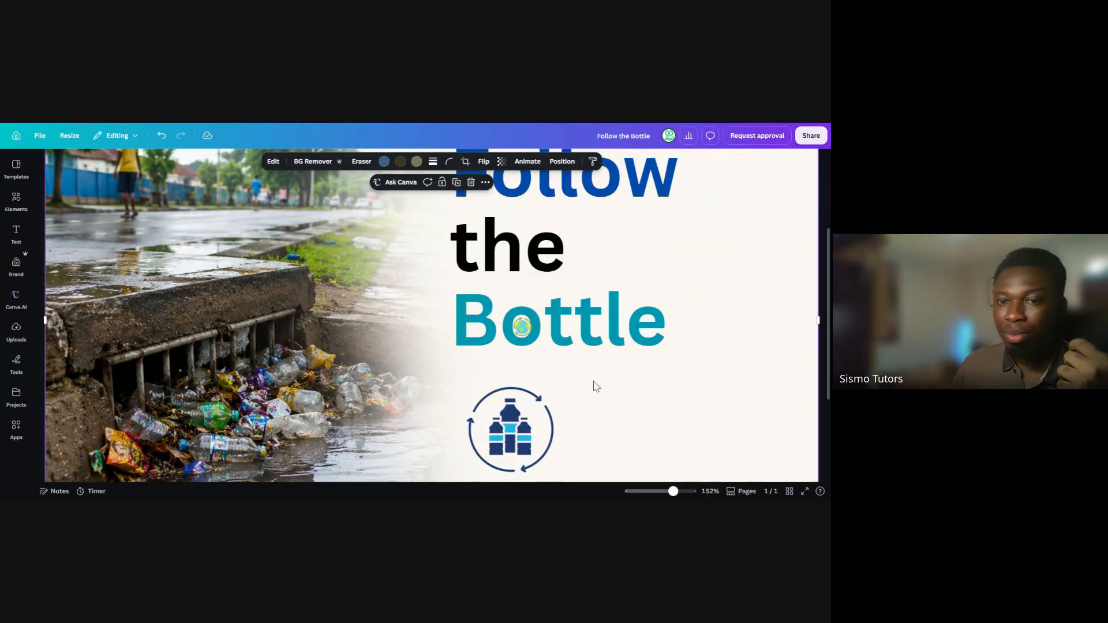
left_click(521, 326)
left_click_drag(521, 326, 548, 361)
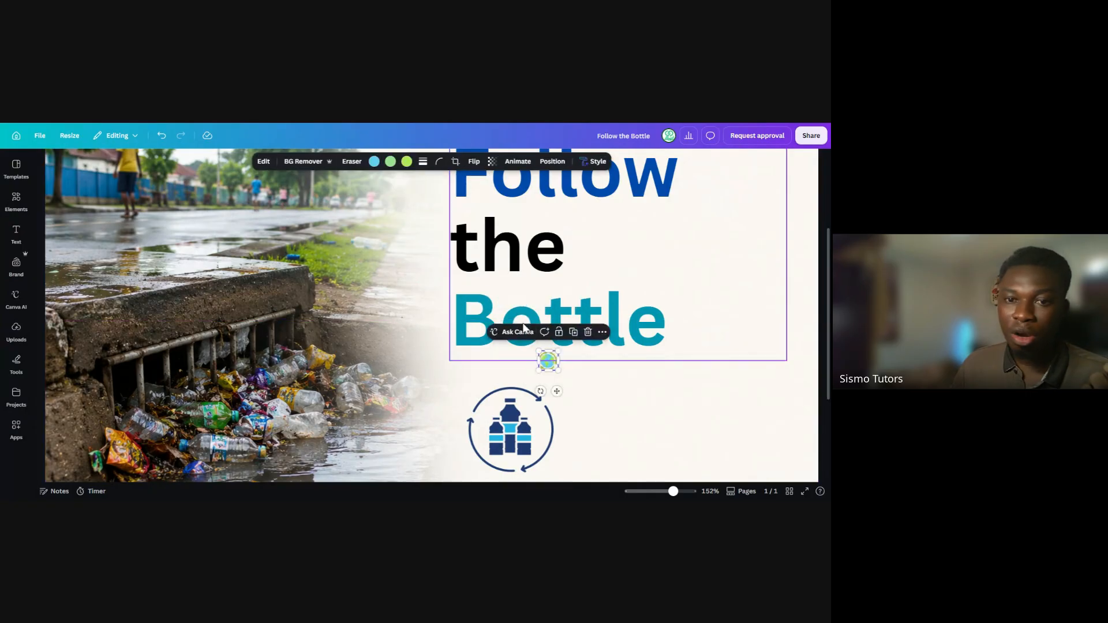
left_click(525, 340)
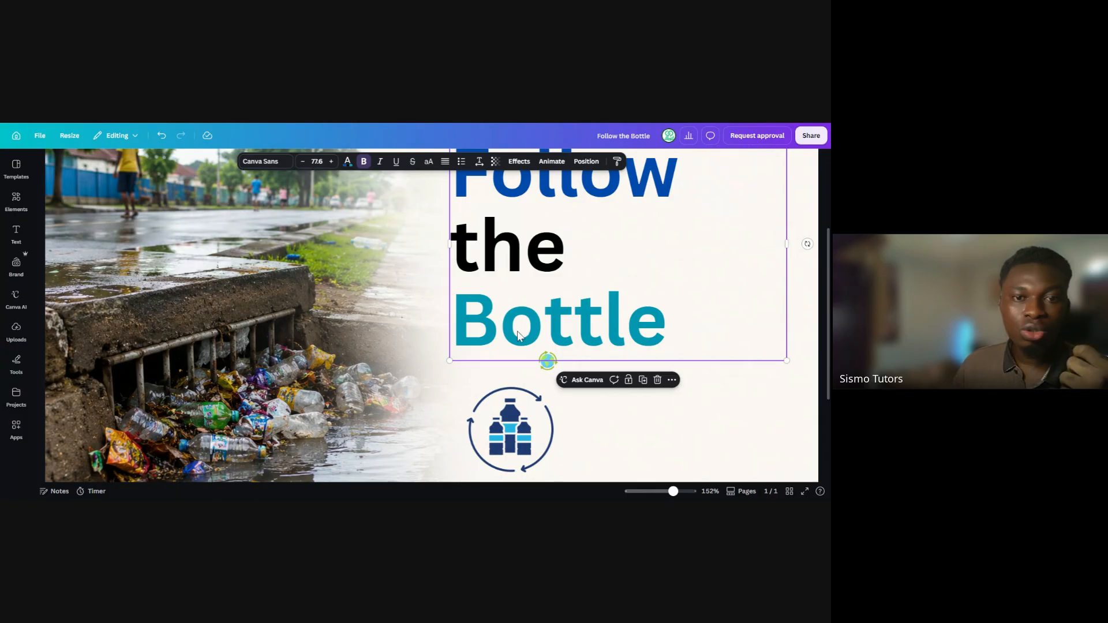
Replace the previous elements search with a search for "circle"
left_click(16, 199)
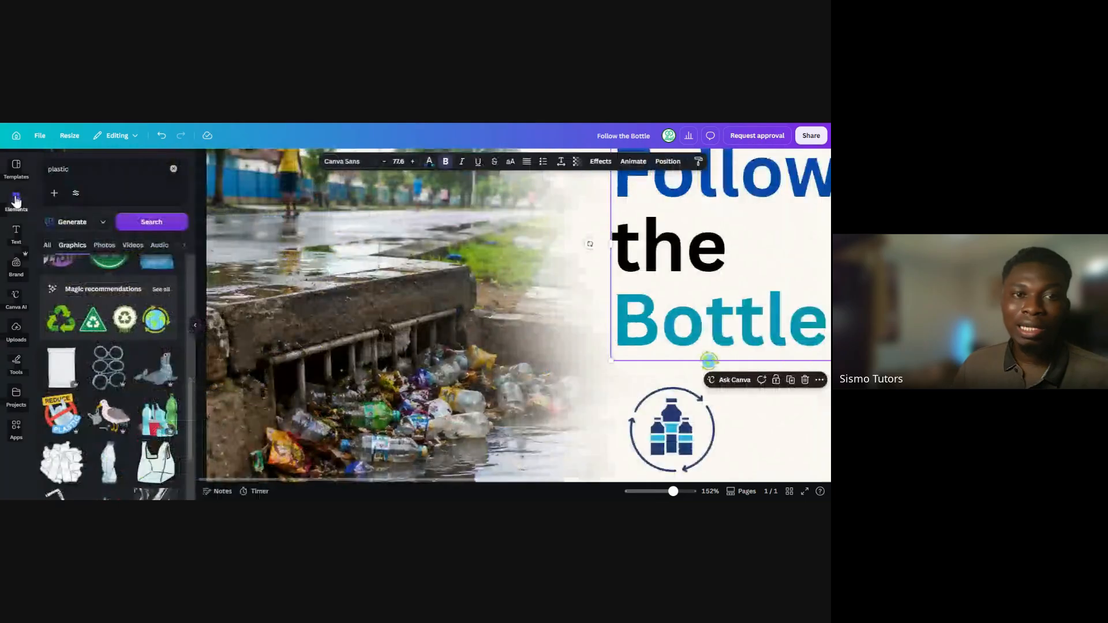
left_click(49, 245)
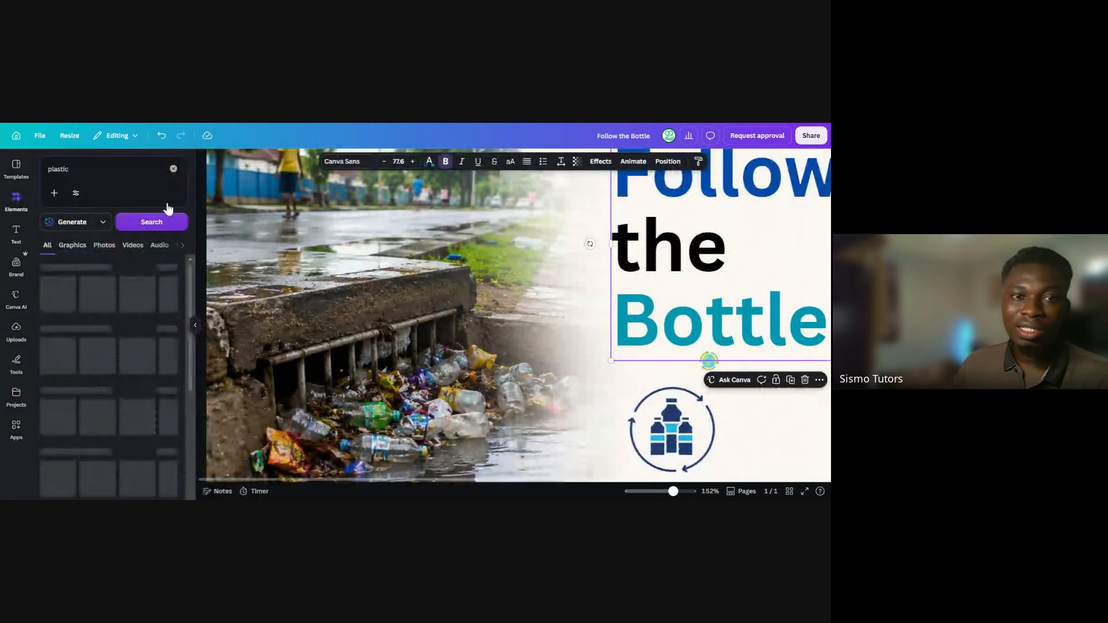
left_click(173, 169)
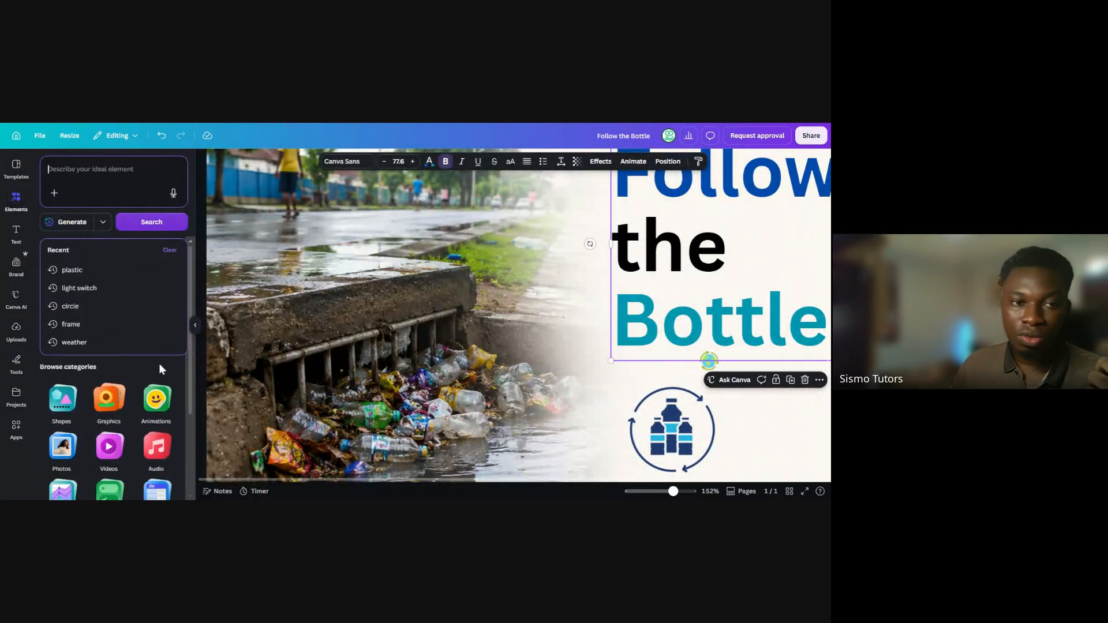
left_click(158, 362)
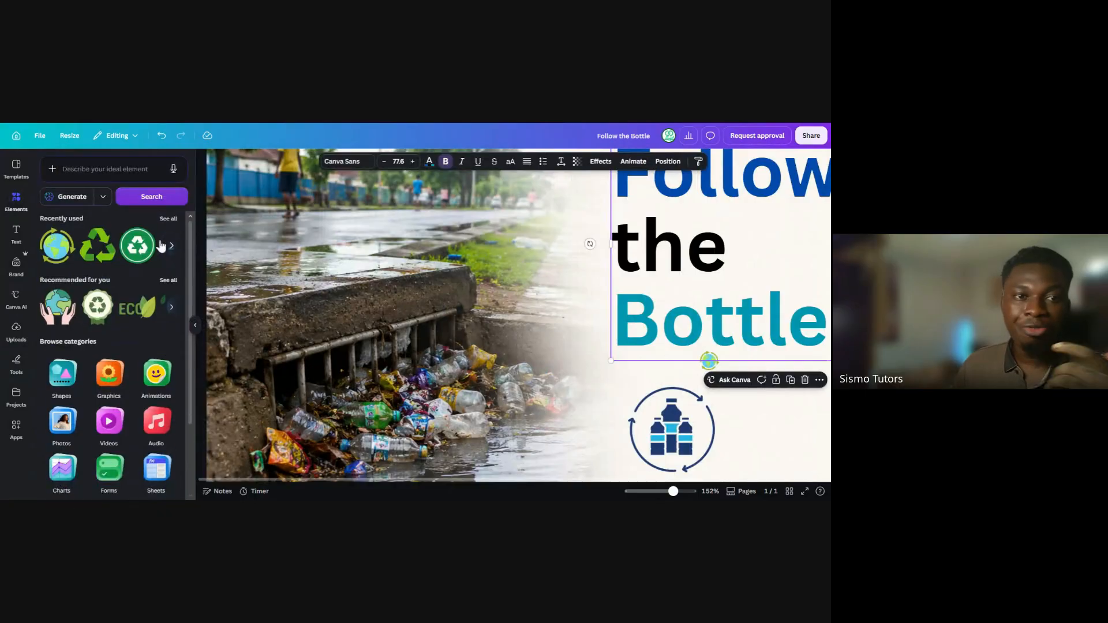
left_click(108, 170)
type("cicl")
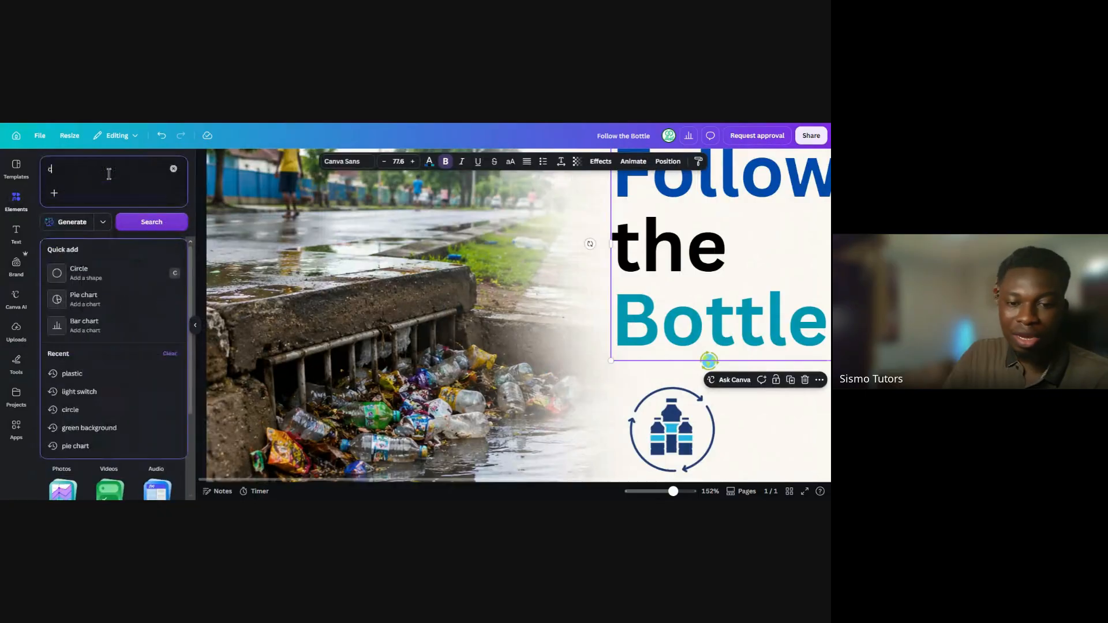
key("BackSpace")
key("BackSpace")
type("r")
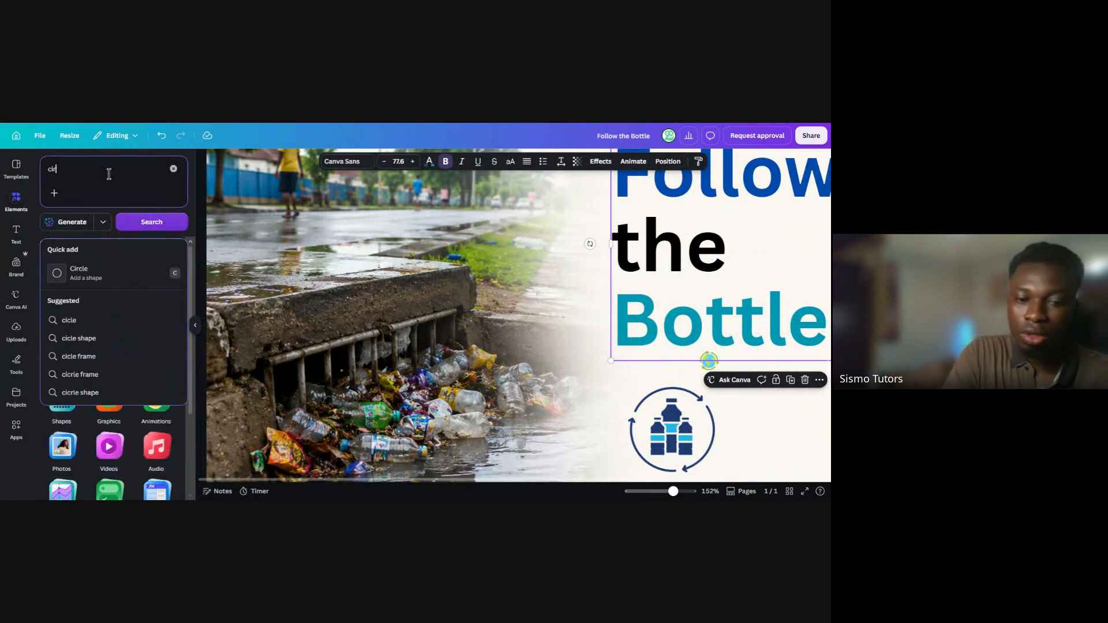
type("cle")
key("Return")
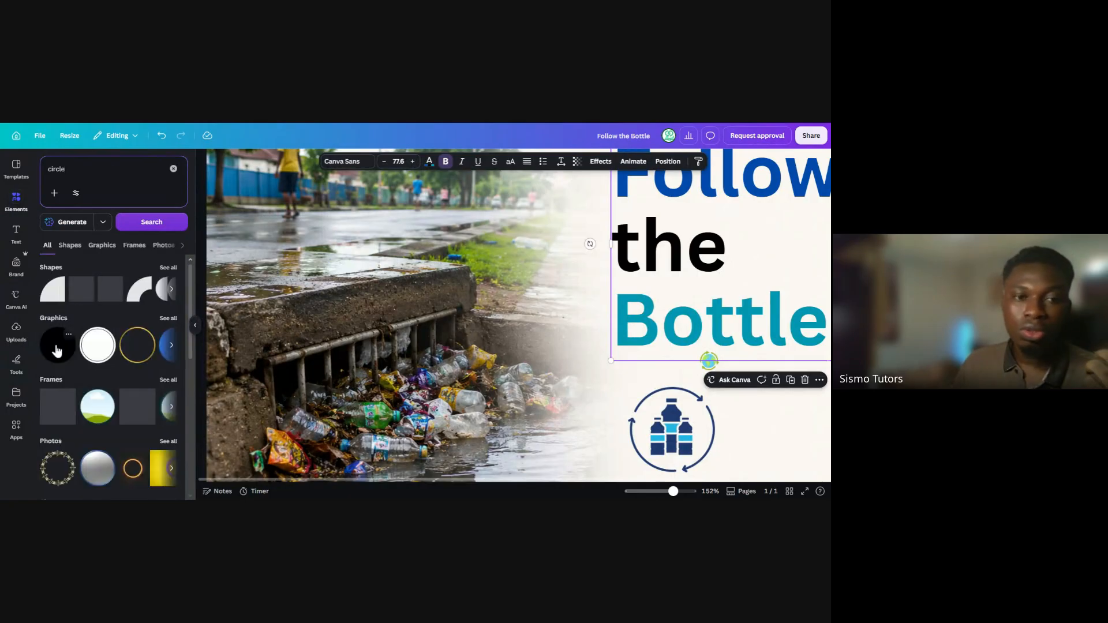
Add the solid black circle graphic, shrink it and place it over the "o" of "Bottle"
left_click(57, 350)
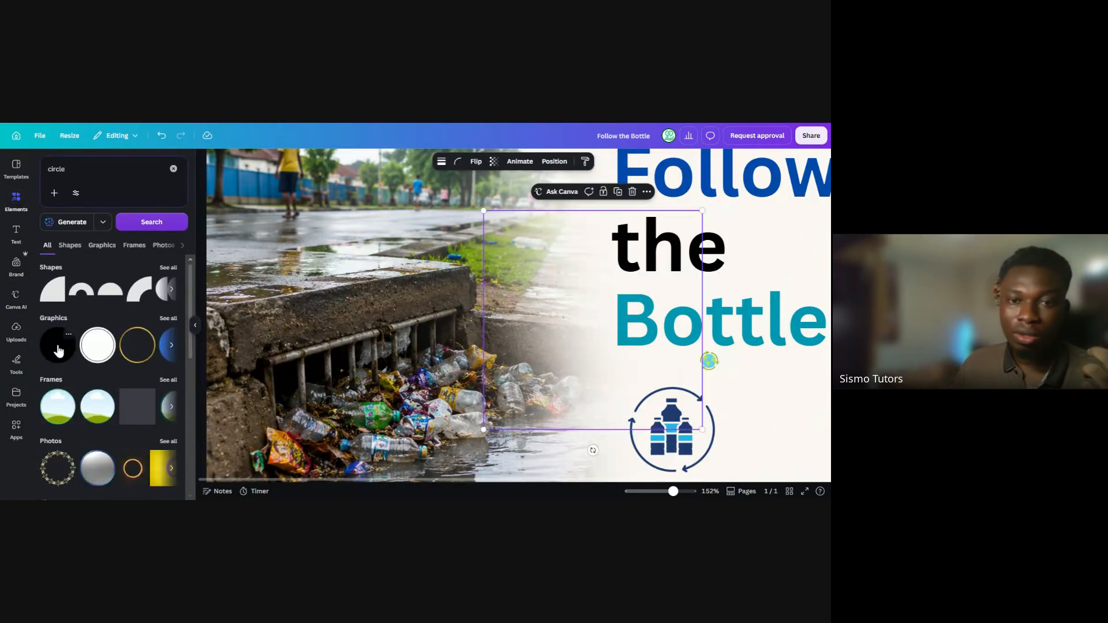
left_click(195, 326)
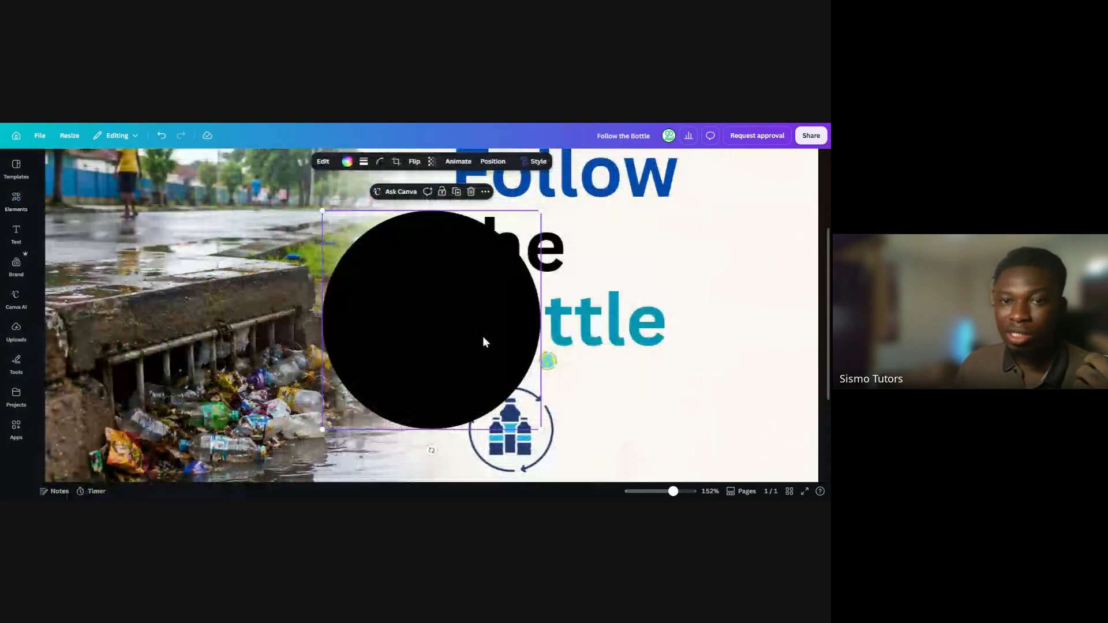
left_click_drag(483, 341, 660, 309)
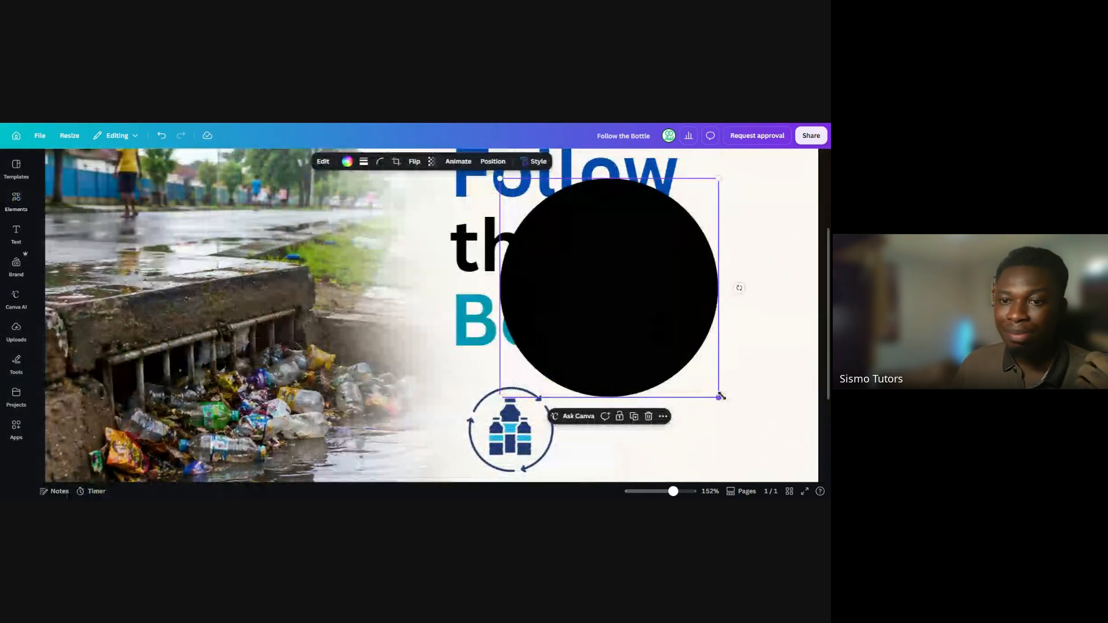
left_click_drag(721, 397, 541, 345)
left_click_drag(526, 332, 526, 331)
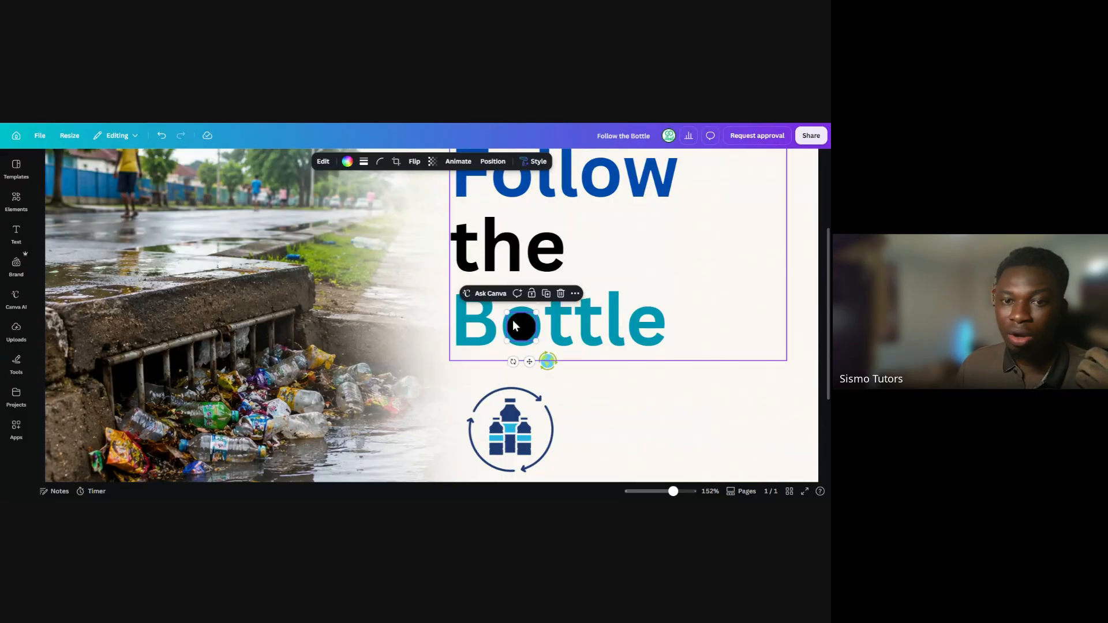
Recolour the small circle over the "o" to the white used in the design
left_click(347, 162)
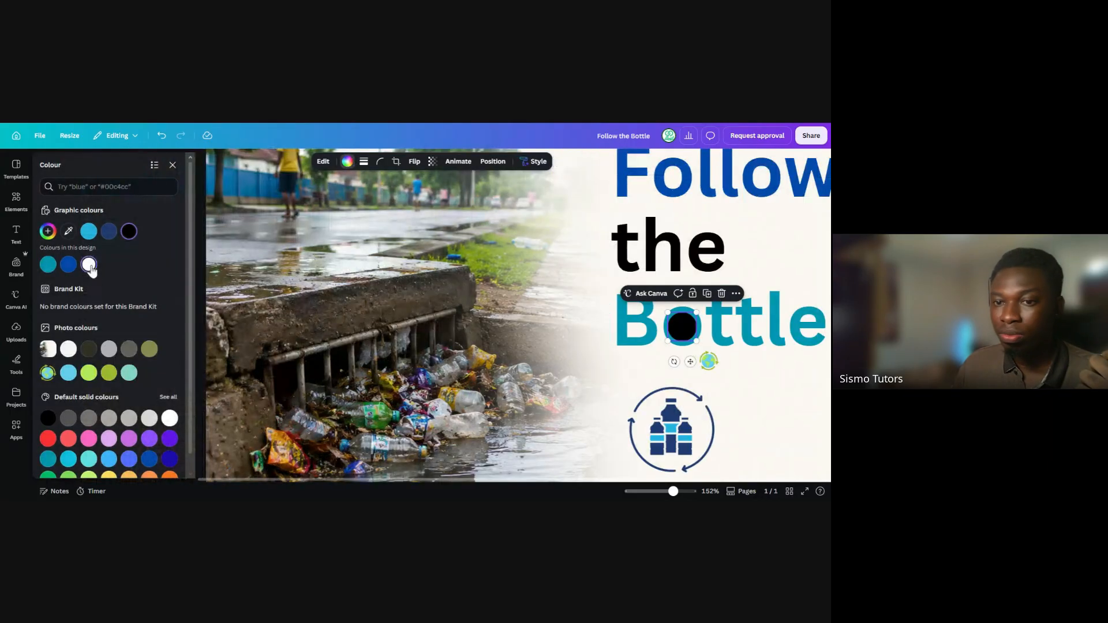
left_click(88, 264)
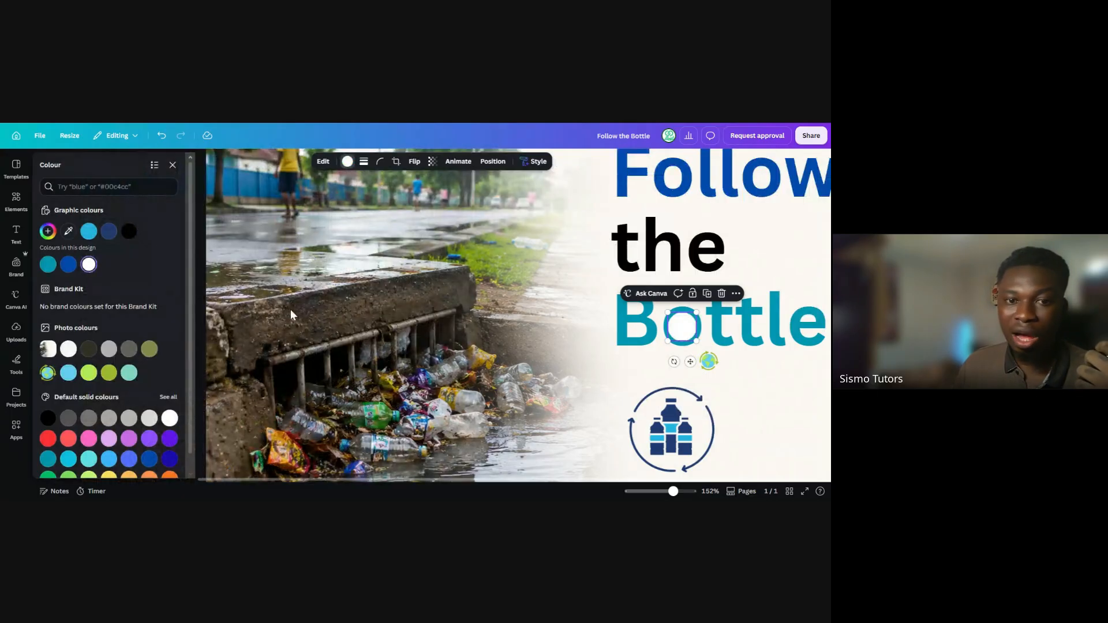
left_click(173, 165)
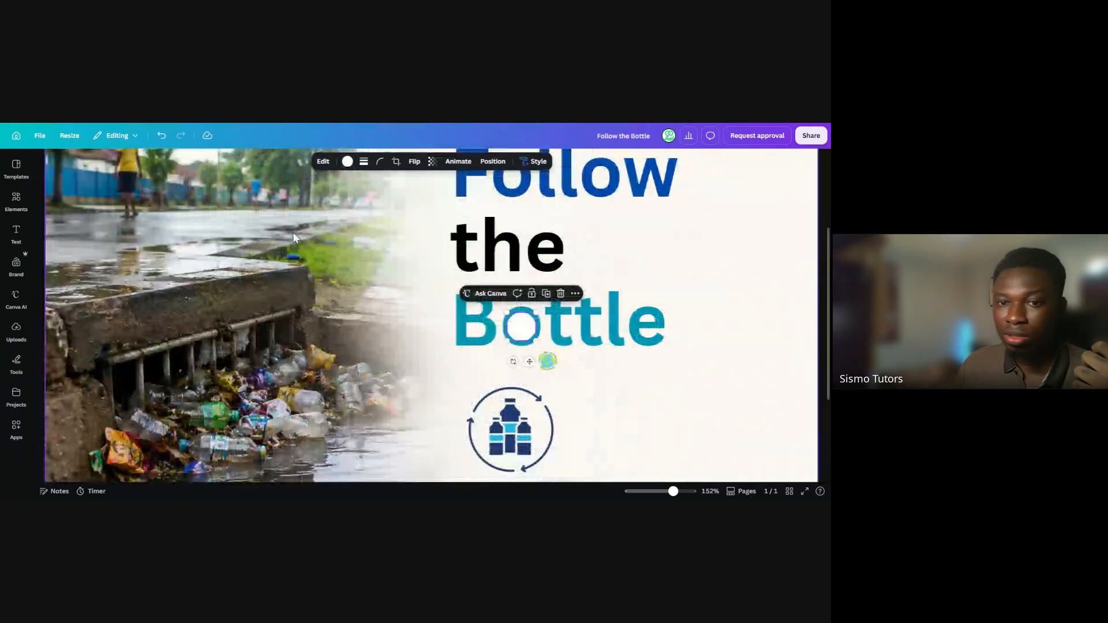
left_click(637, 404)
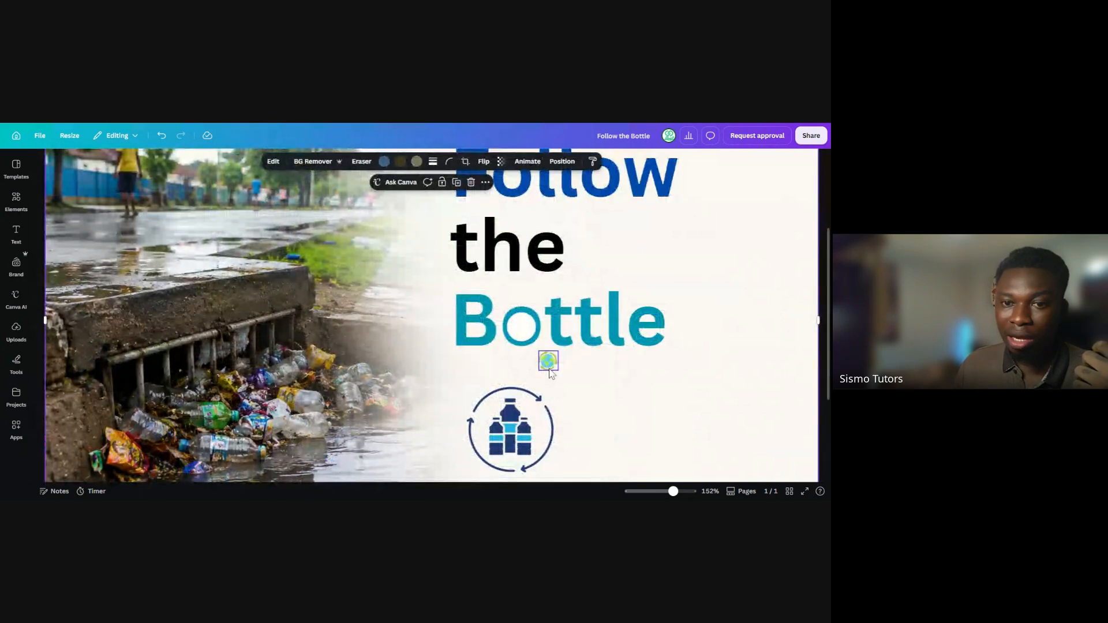
Try the globe on the white circle in "Bottle", bringing it forward and sizing it to about 1.1 cm
left_click_drag(551, 374, 522, 328)
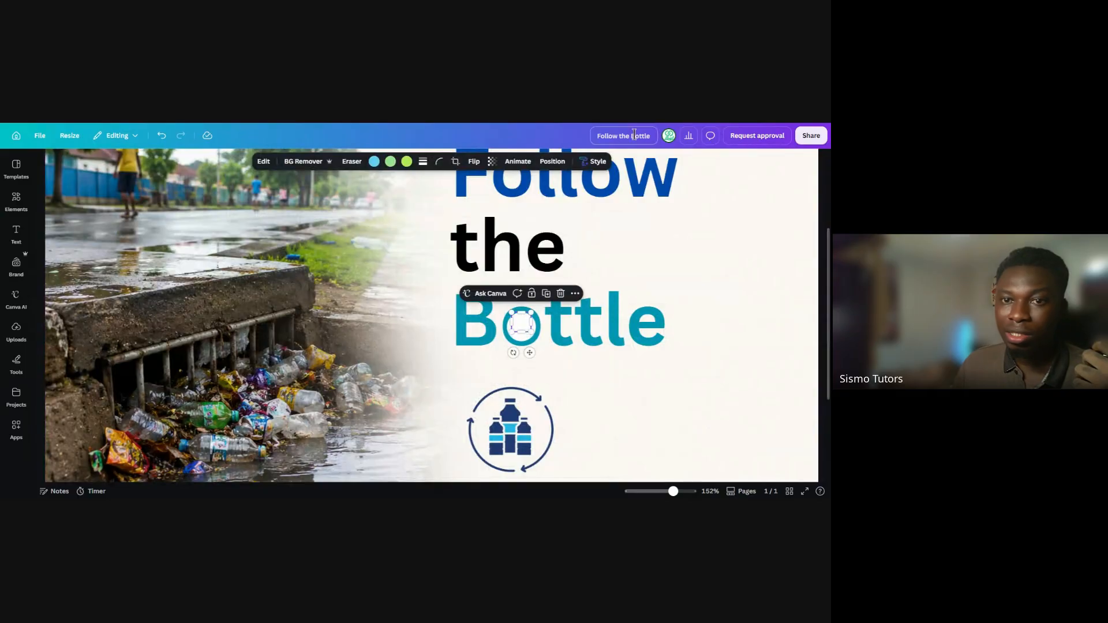
left_click(553, 162)
left_click(69, 211)
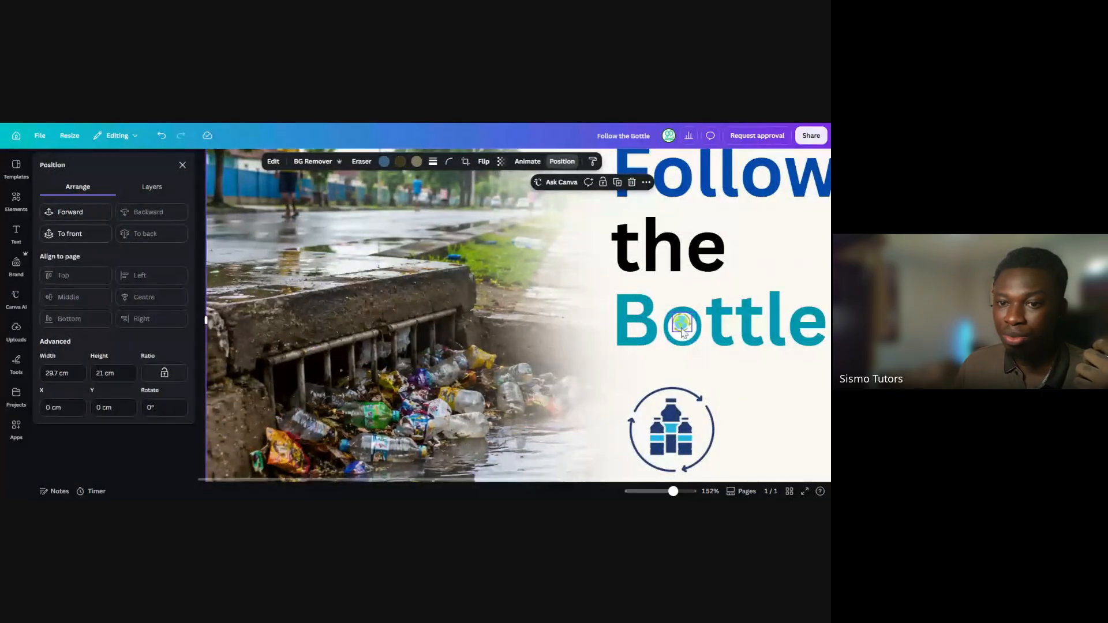
mouse_move(691, 330)
left_mouse_down()
mouse_move(696, 342)
mouse_move(684, 329)
left_mouse_up()
left_click(744, 396)
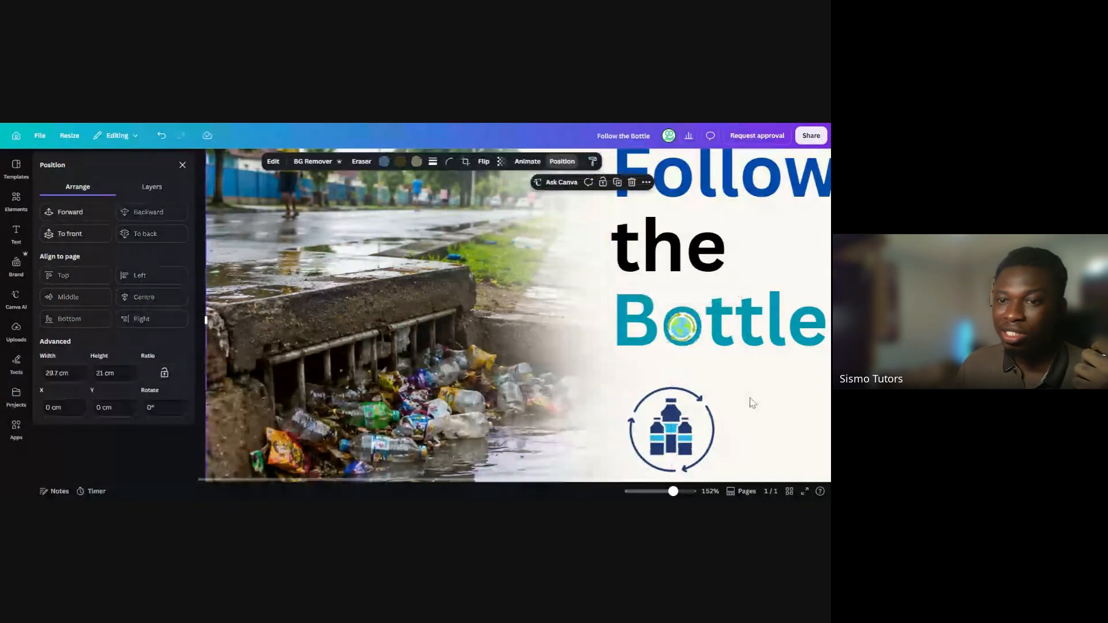
left_click(681, 330)
left_click_drag(681, 327, 681, 326)
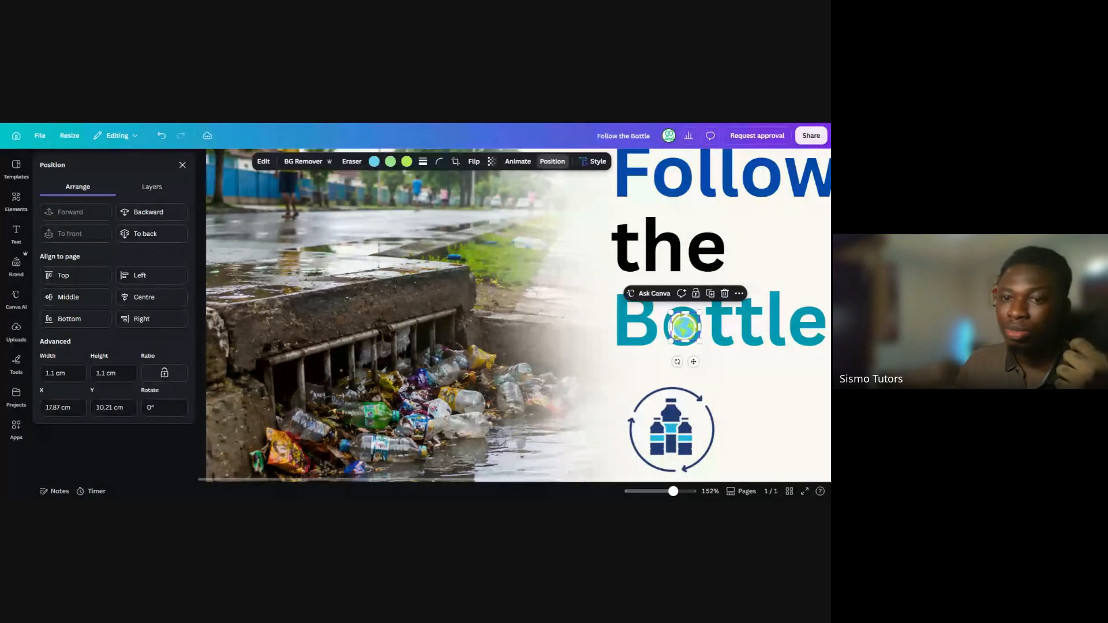
Remove the globe from the heading and search the elements for "plastic" graphics
scroll(720, 383, "up", 2)
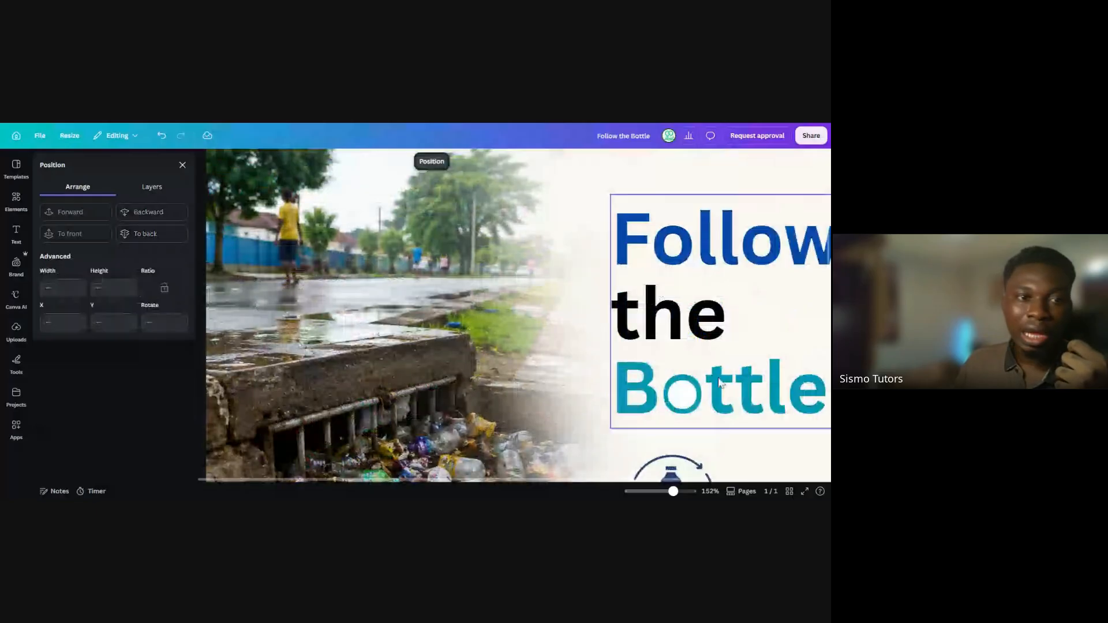
scroll(719, 383, "down", 4)
left_click(26, 199)
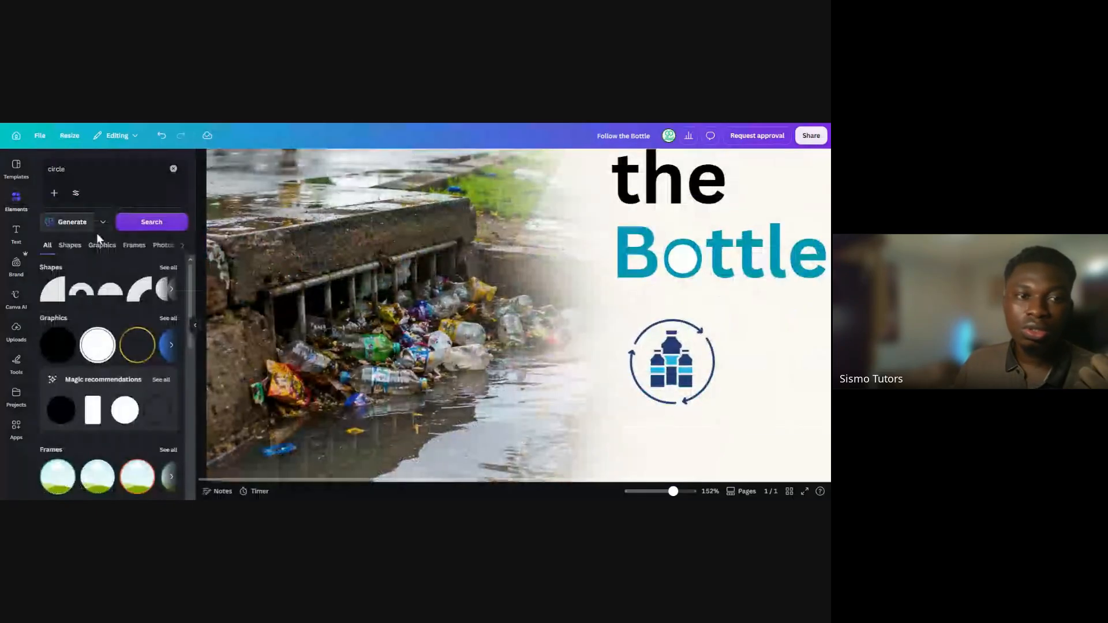
left_click(173, 169)
left_click(96, 292)
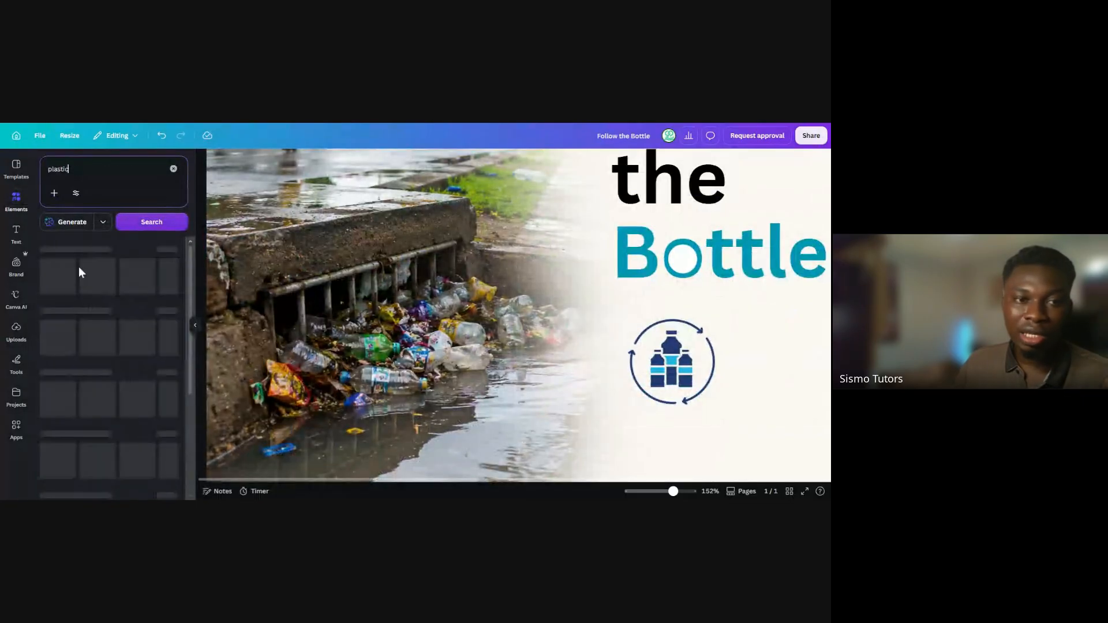
left_click(70, 246)
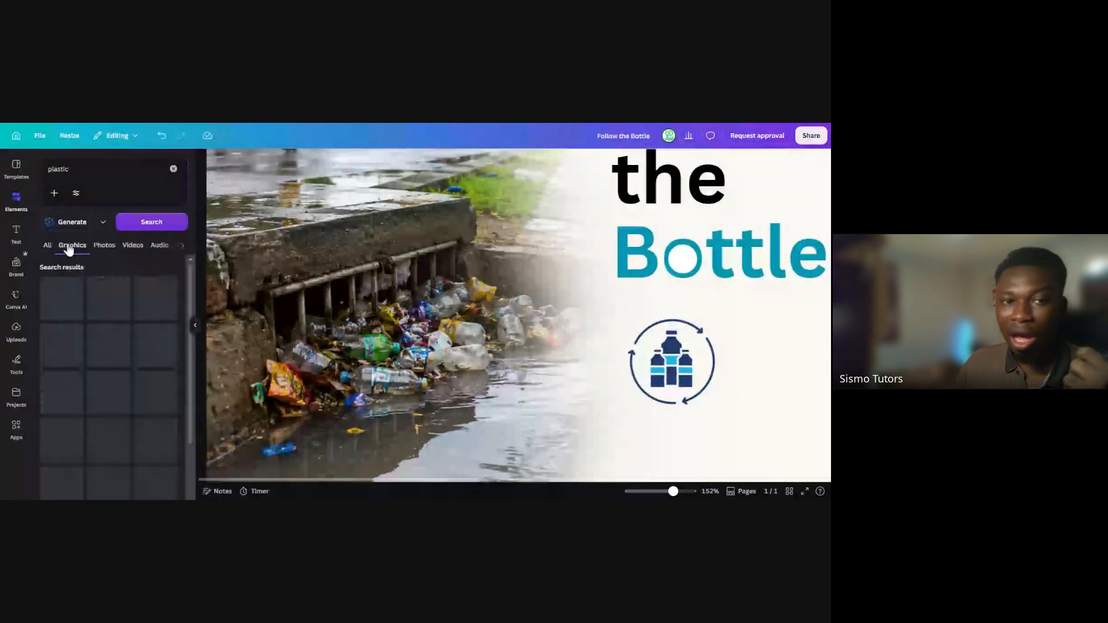
scroll(127, 391, "down", 1)
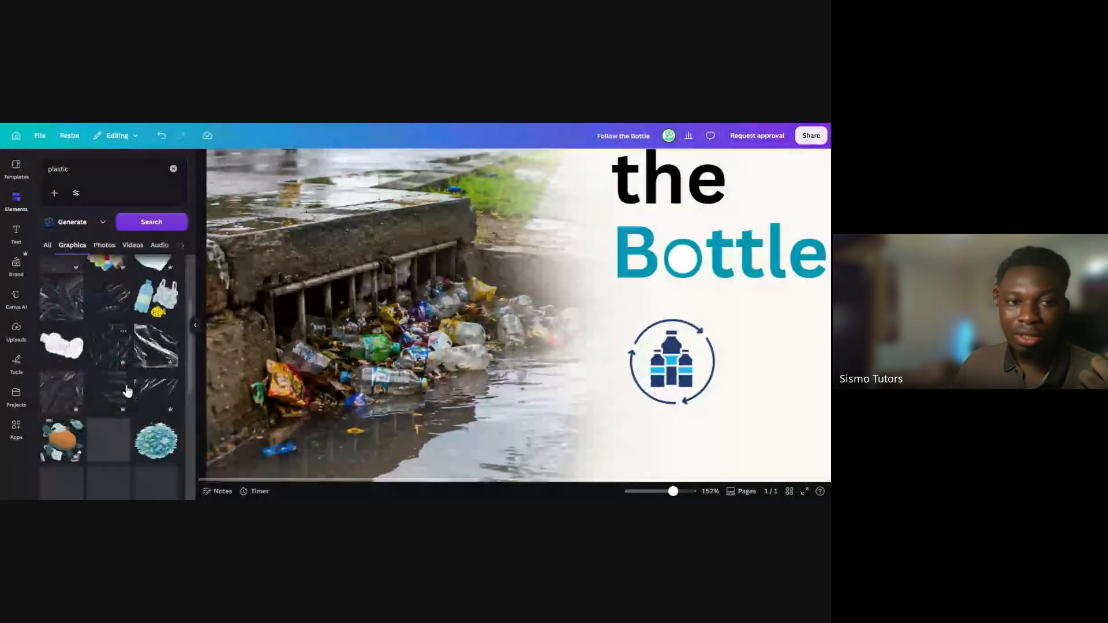
scroll(124, 375, "down", 3)
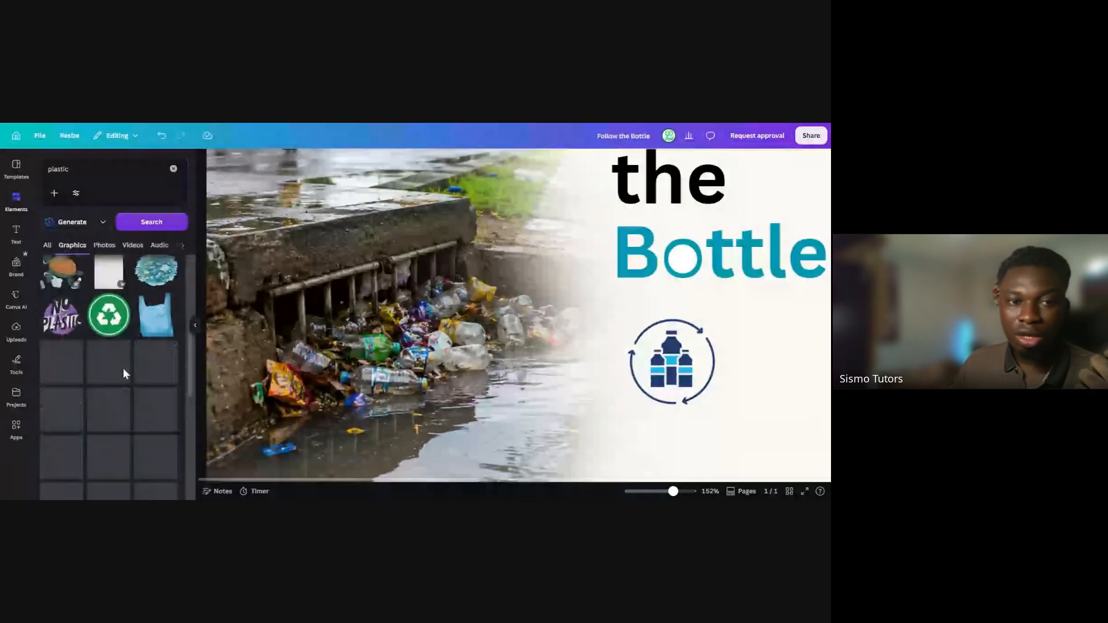
Add the round green recycling badge, shrink it and fit it inside the "o" of "Bottle"
left_click(108, 327)
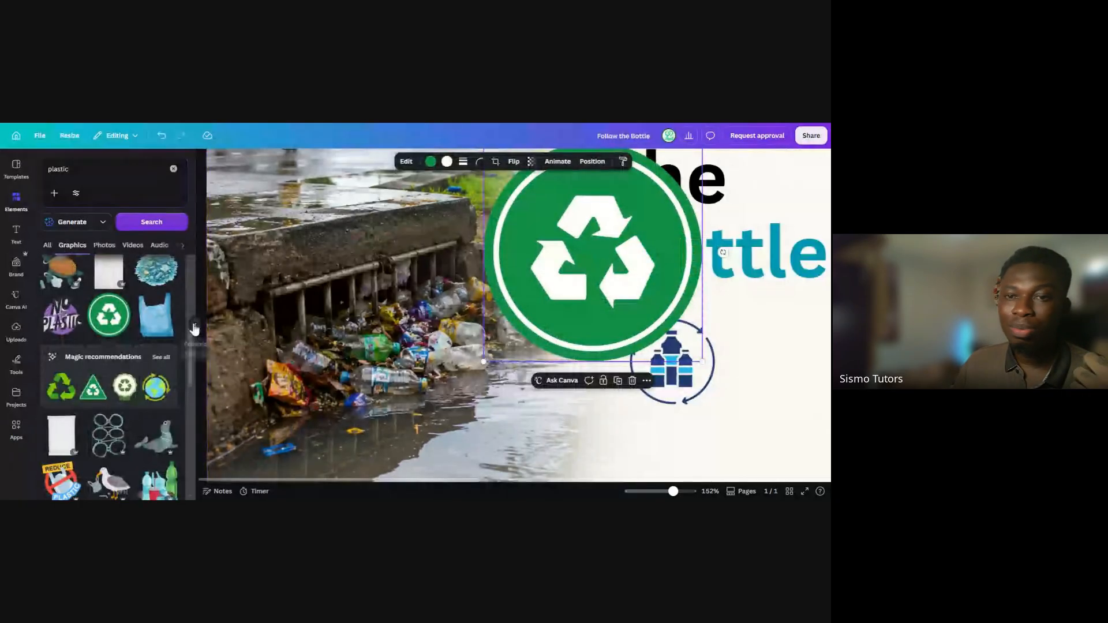
left_click(194, 329)
left_click_drag(494, 268, 690, 309)
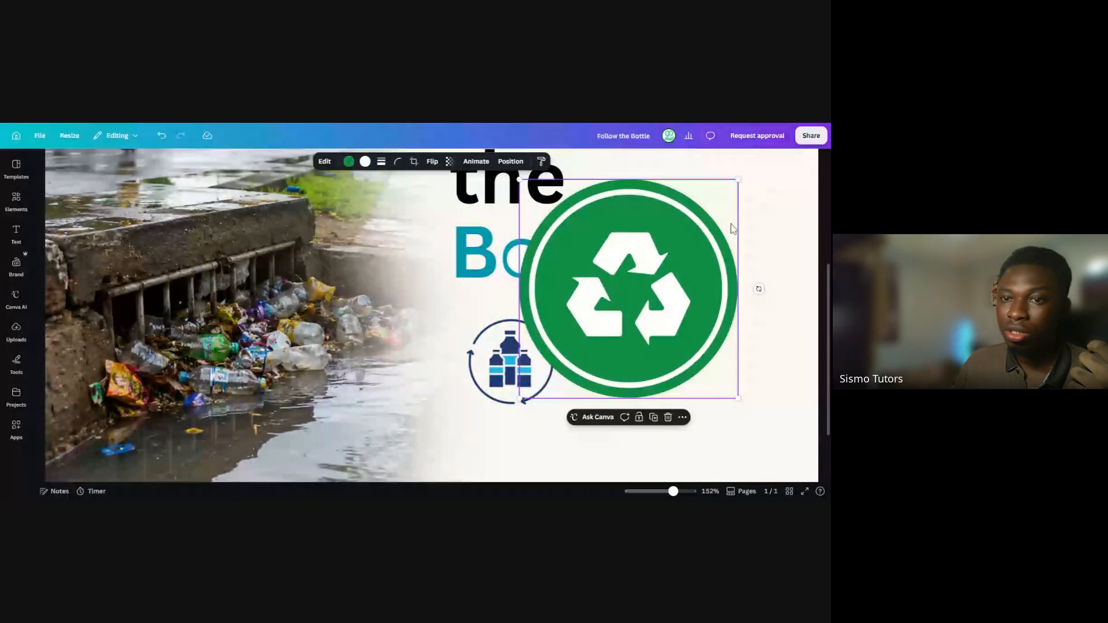
left_click_drag(738, 180, 528, 261)
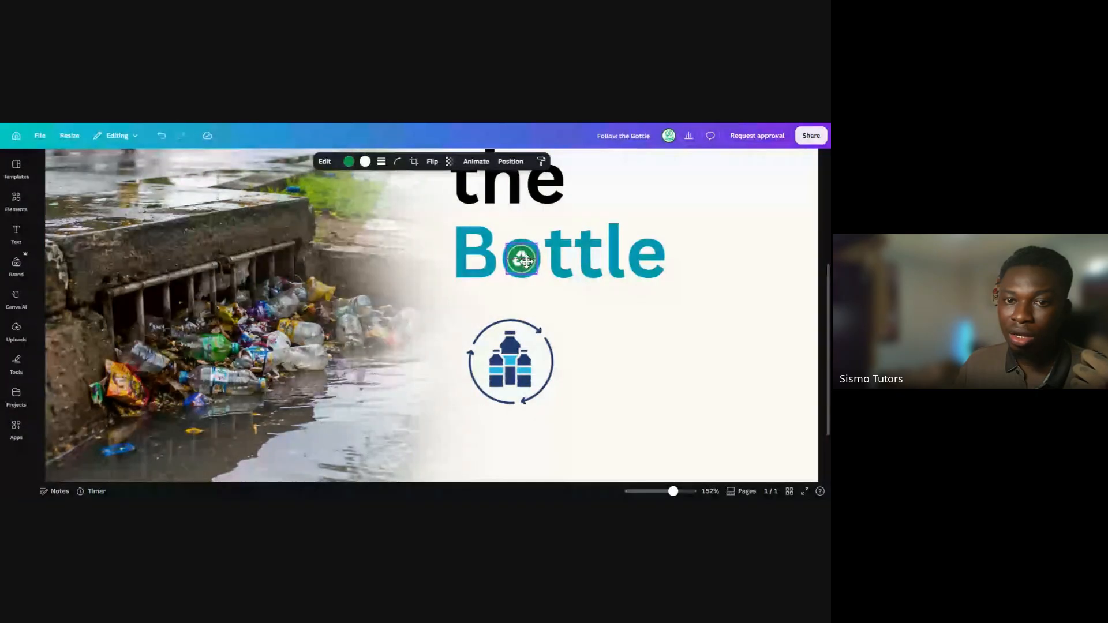
left_click(639, 345)
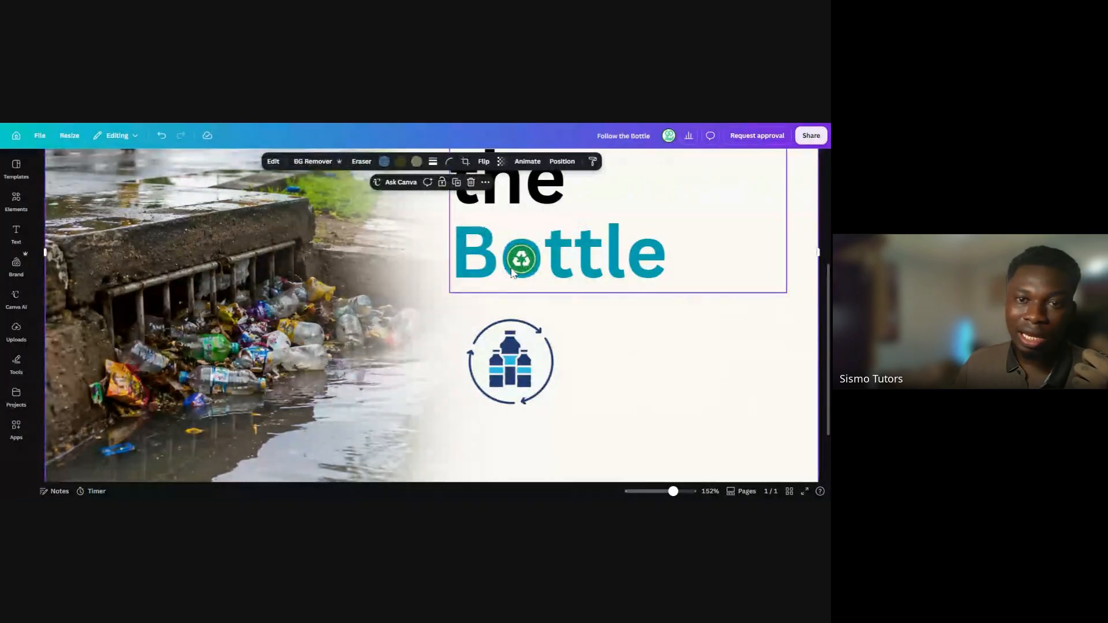
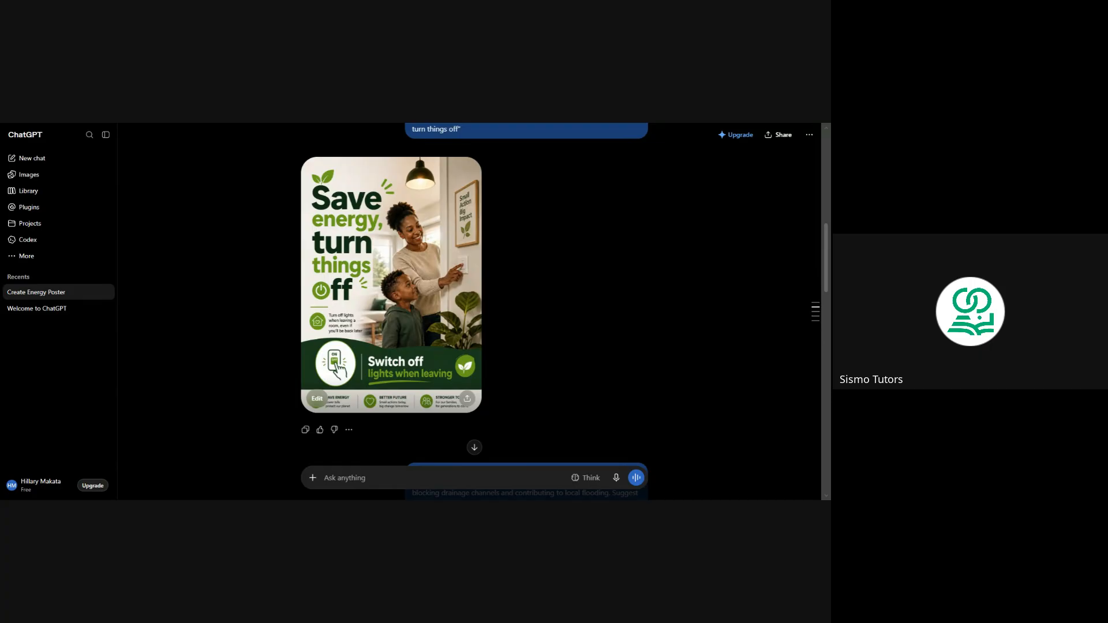
Review the generated "Save energy, turn things off" poster and its headline-change prompt in the ChatGPT conversation
scroll(501, 214, "down", 5)
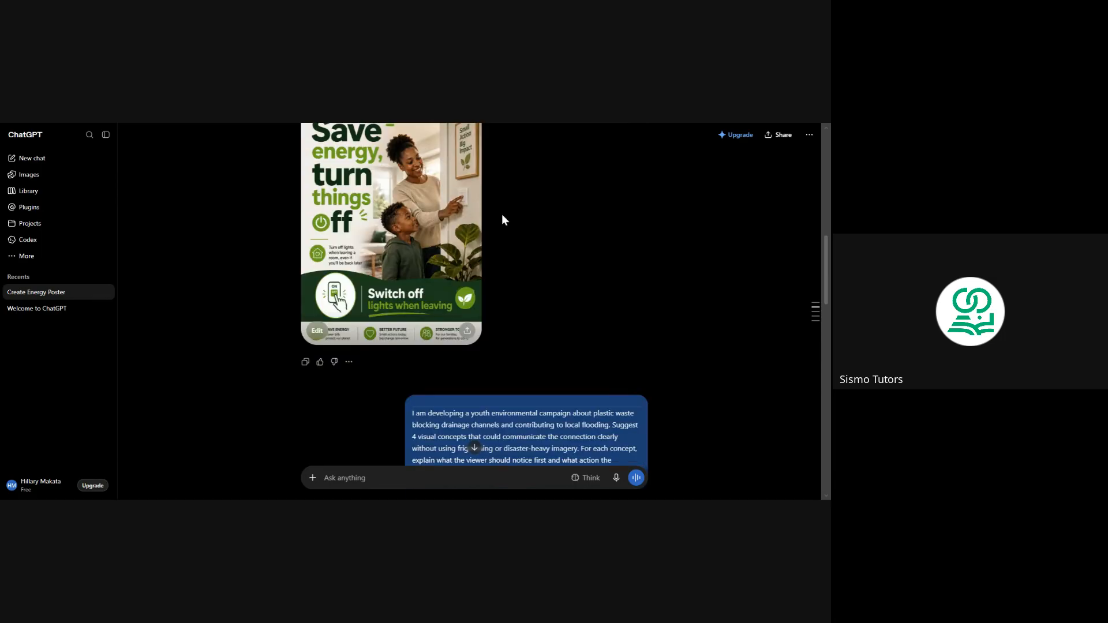
scroll(501, 213, "up", 8)
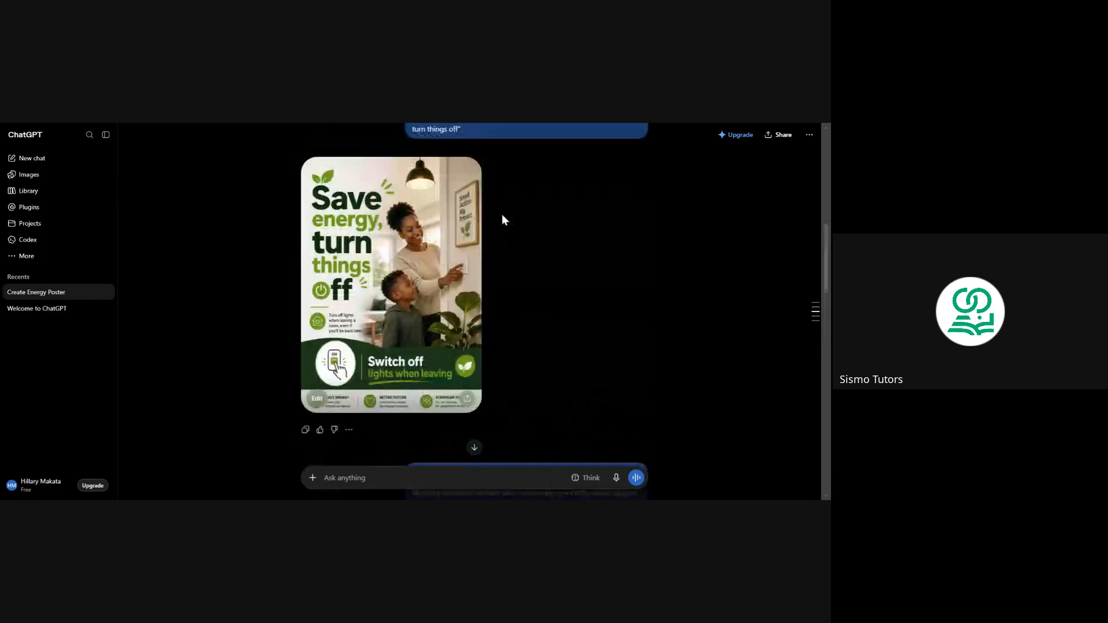
triple_click(429, 257)
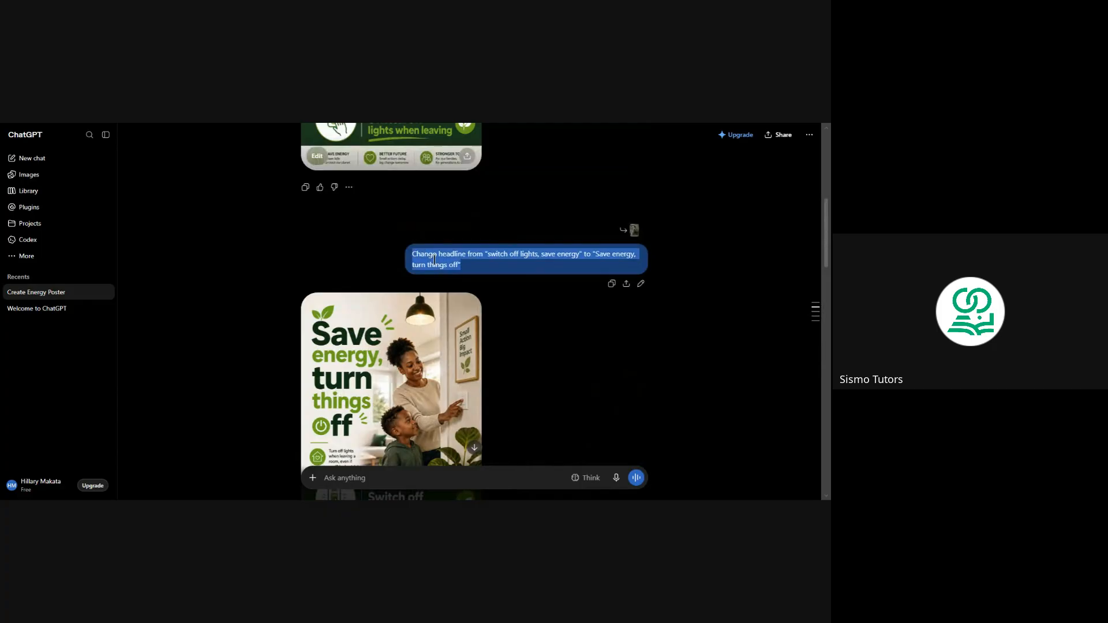
left_click(469, 268)
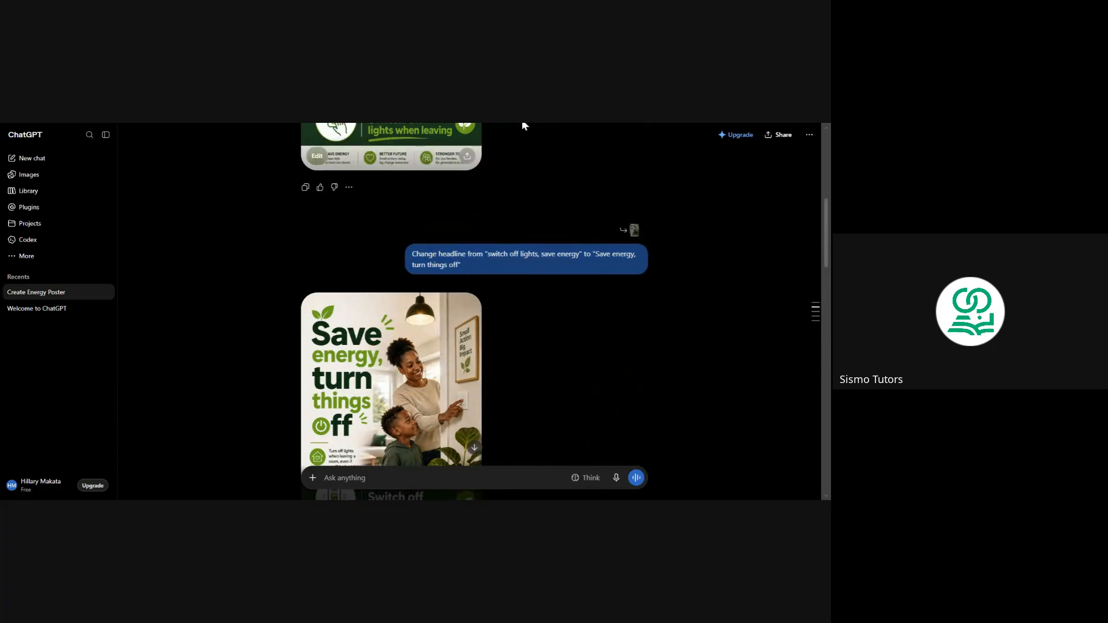